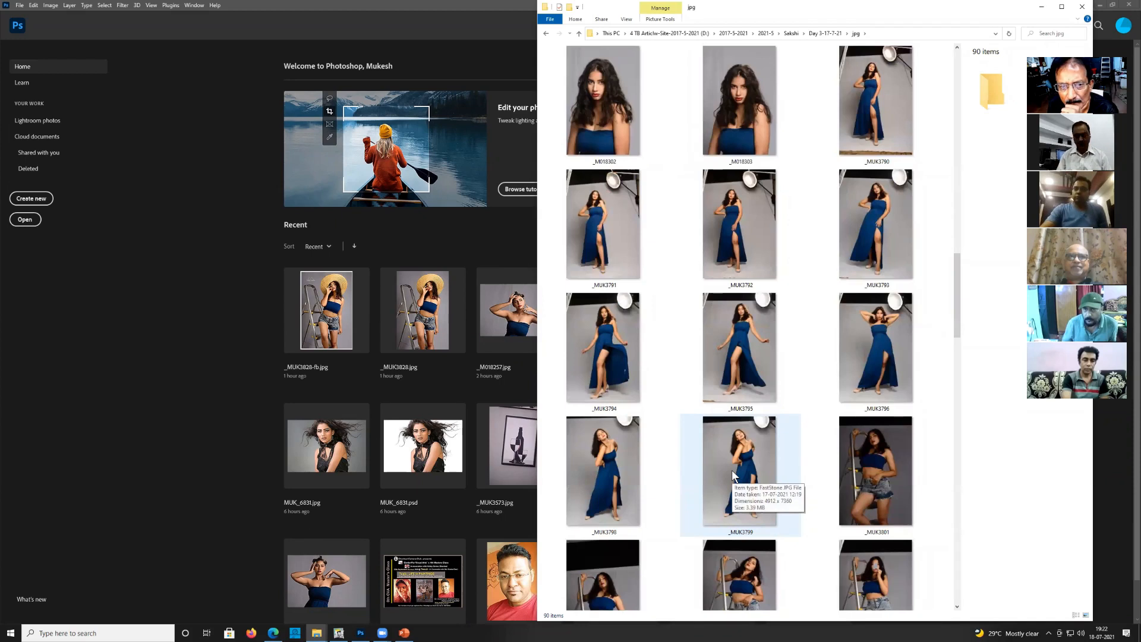
# Find the portrait _M018302 in the jpg folder and open it in Photoshop
pyautogui.scroll(-3, 732, 470)
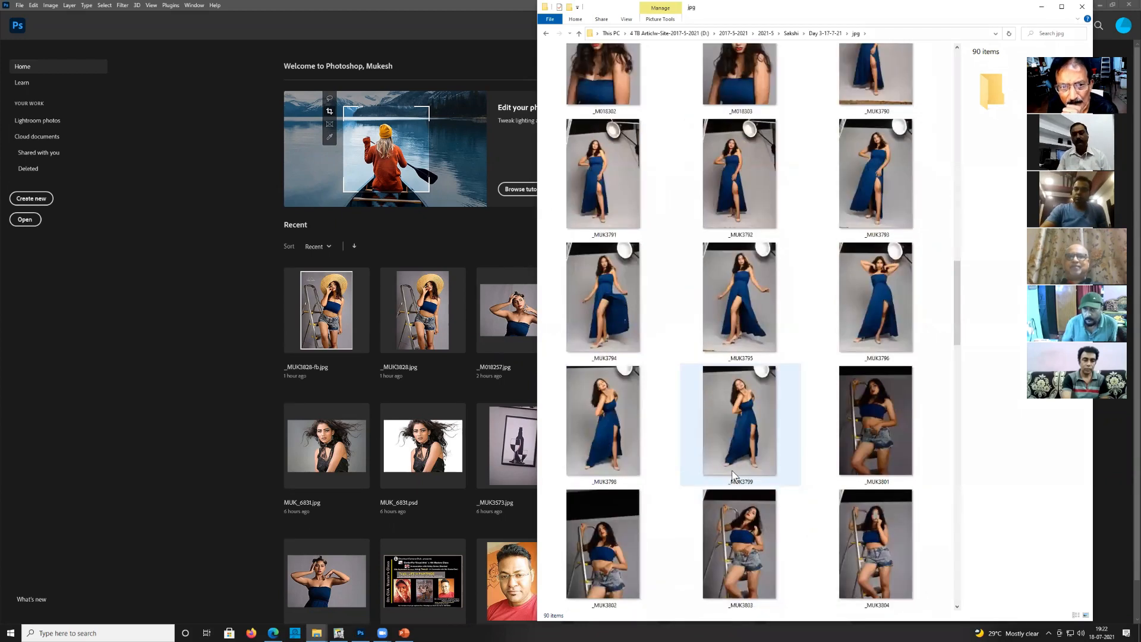
pyautogui.scroll(3, 732, 474)
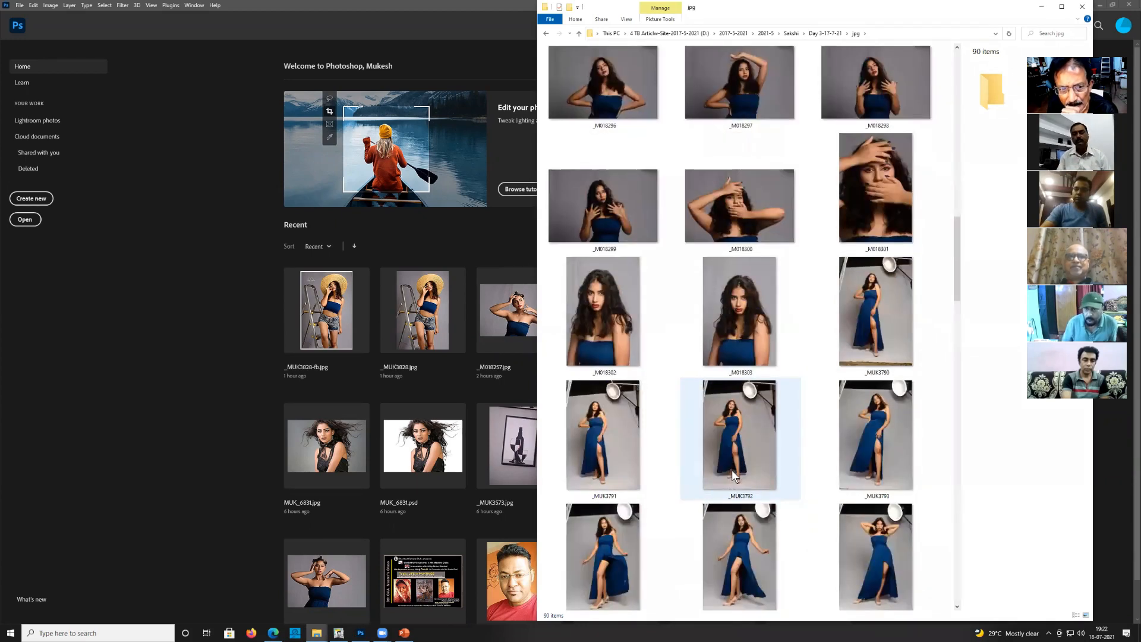
pyautogui.moveTo(604, 331); pyautogui.dragTo(351, 362)
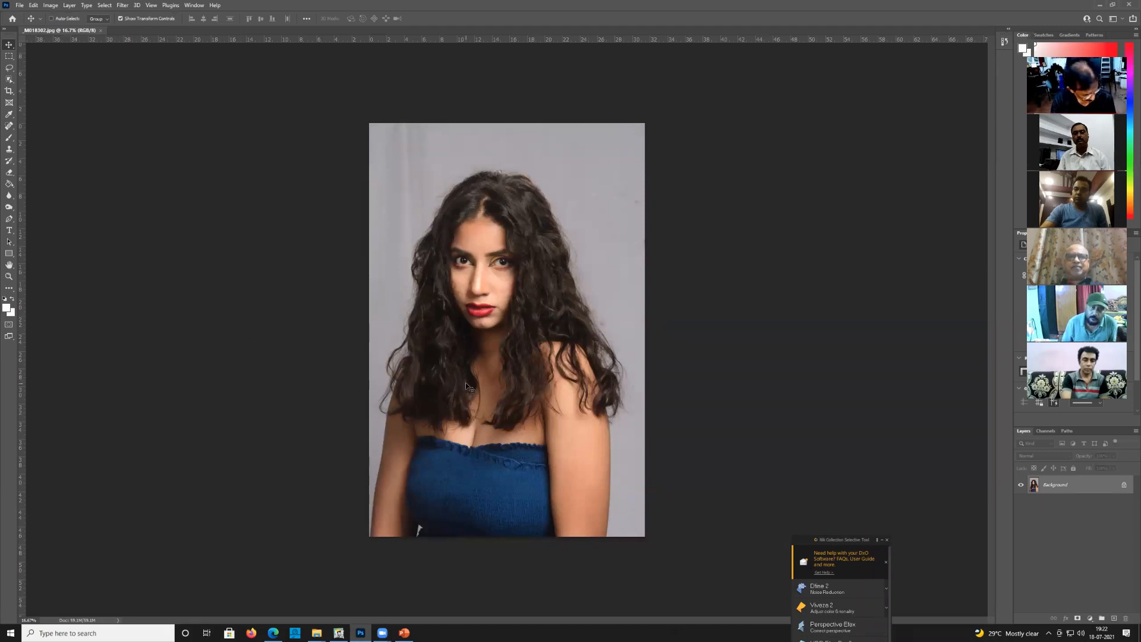
# Examine the portrait up close, from the face and hair down to the shoulders and the top of the dress
pyautogui.press('z')
pyautogui.moveTo(473, 265); pyautogui.dragTo(478, 265)
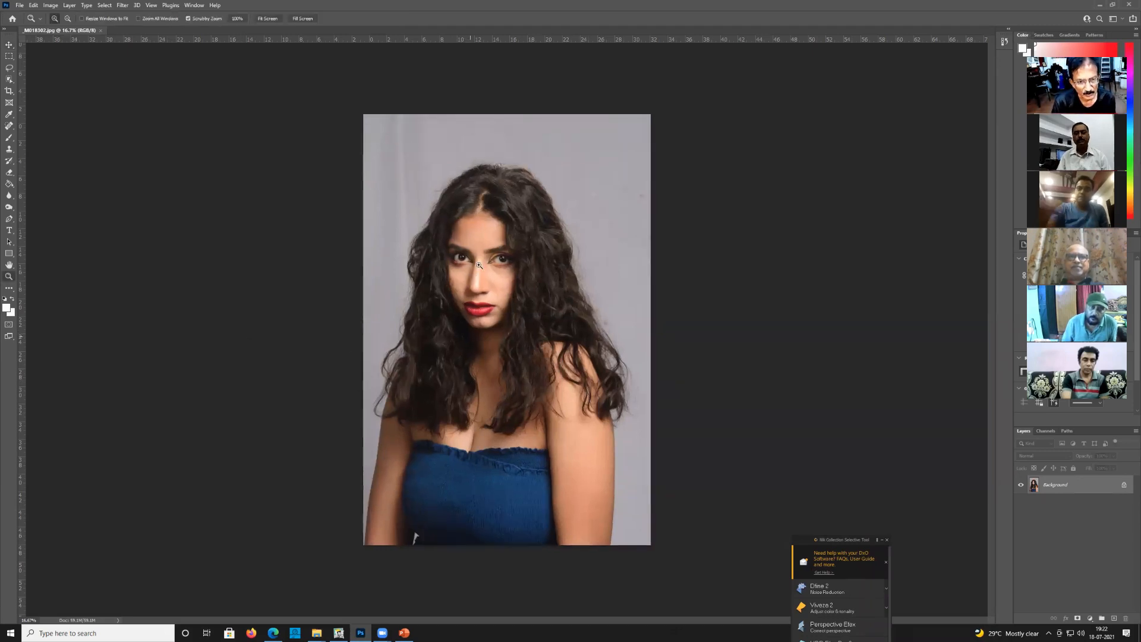
pyautogui.click(478, 266)
pyautogui.click(479, 267)
pyautogui.click(477, 270)
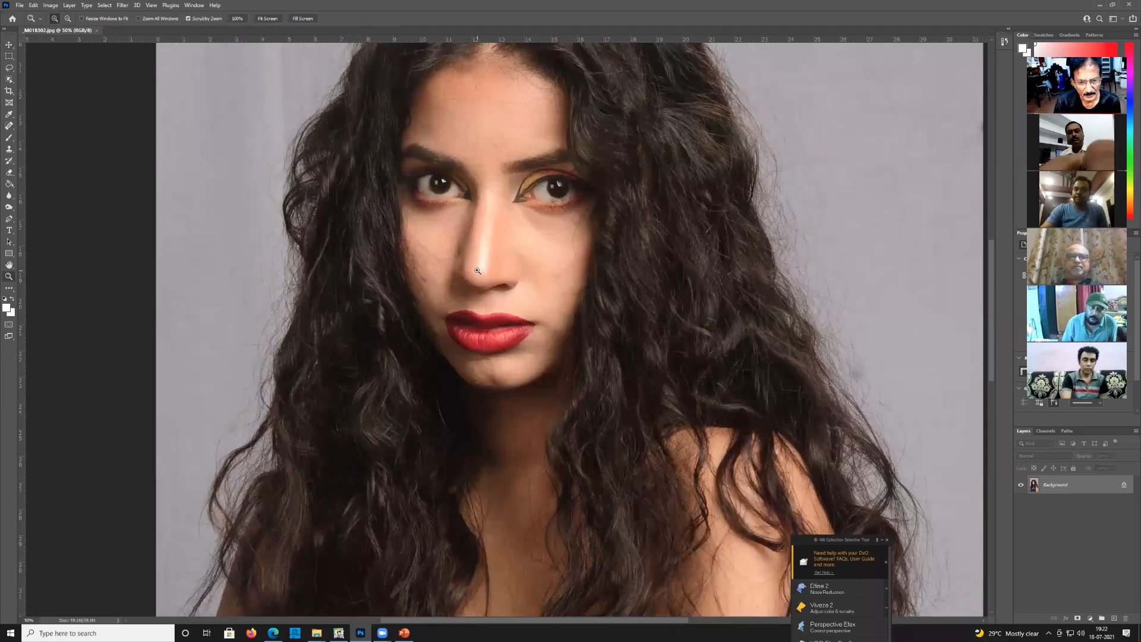
pyautogui.click(477, 270)
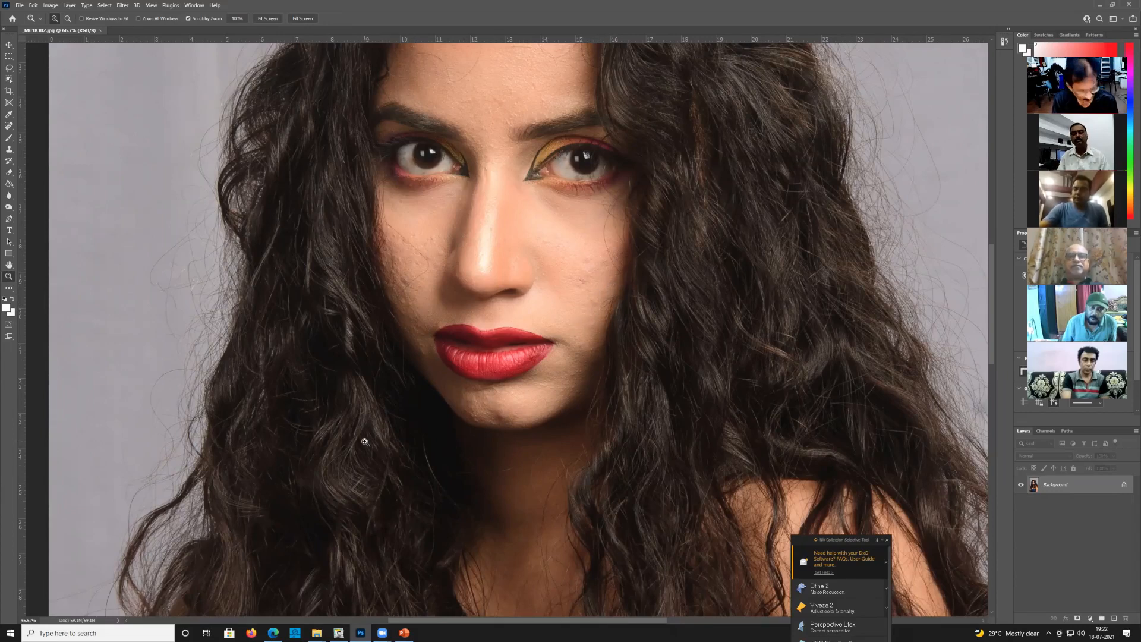
pyautogui.scroll(-10, 410, 364)
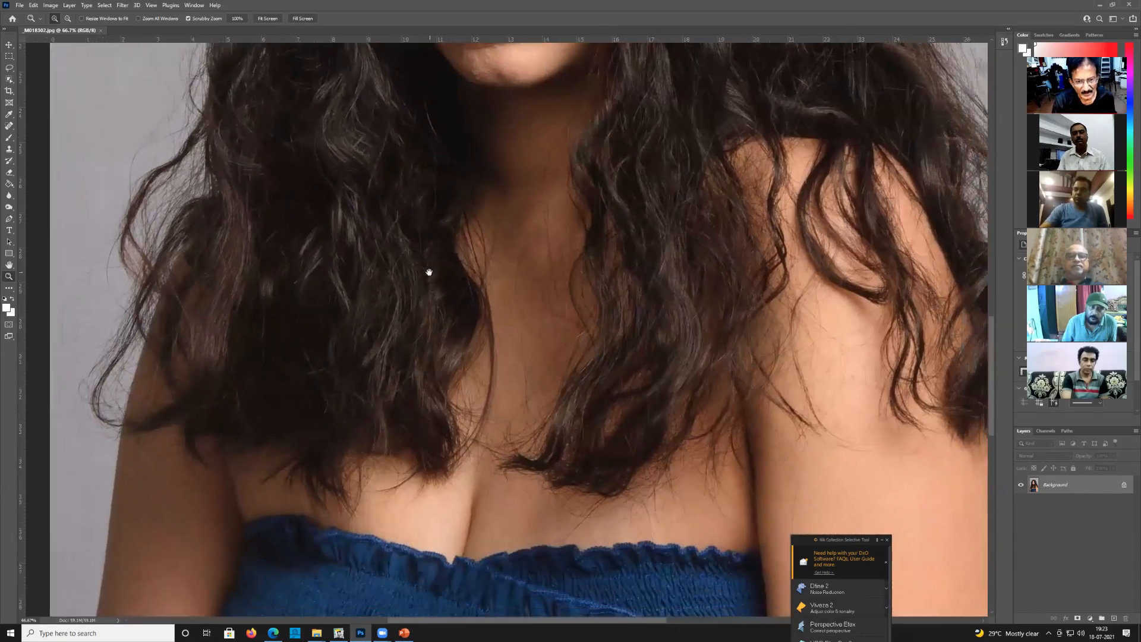
pyautogui.moveTo(429, 272); pyautogui.dragTo(369, 303)
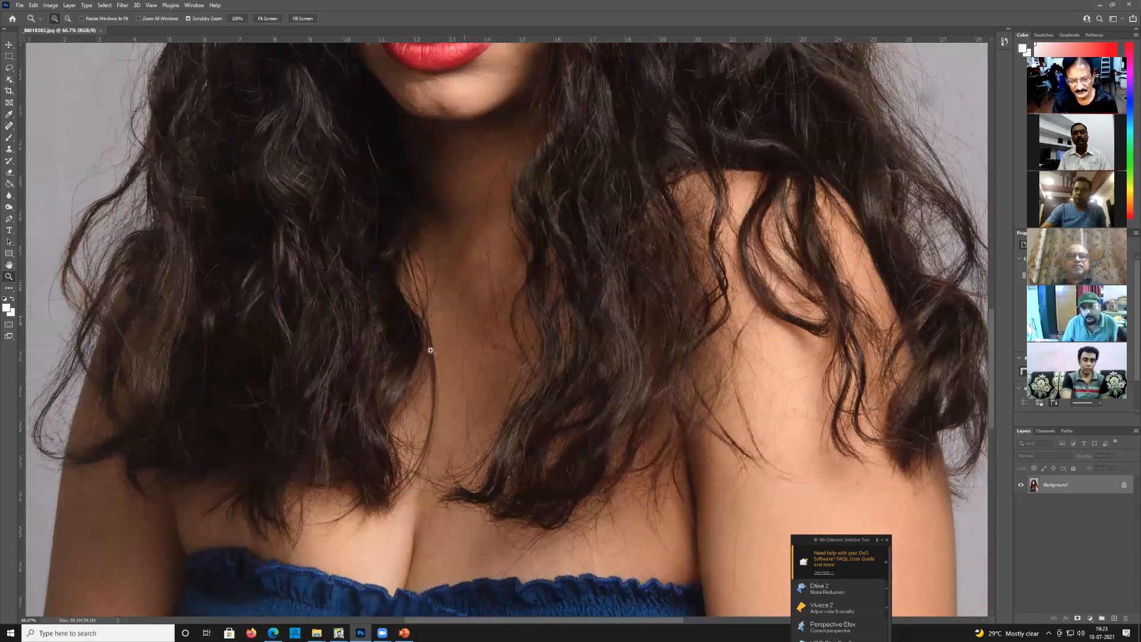
pyautogui.keyDown('alt'); pyautogui.click(371, 362); pyautogui.keyUp('alt')
pyautogui.keyDown('alt'); pyautogui.click(371, 362); pyautogui.keyUp('alt')
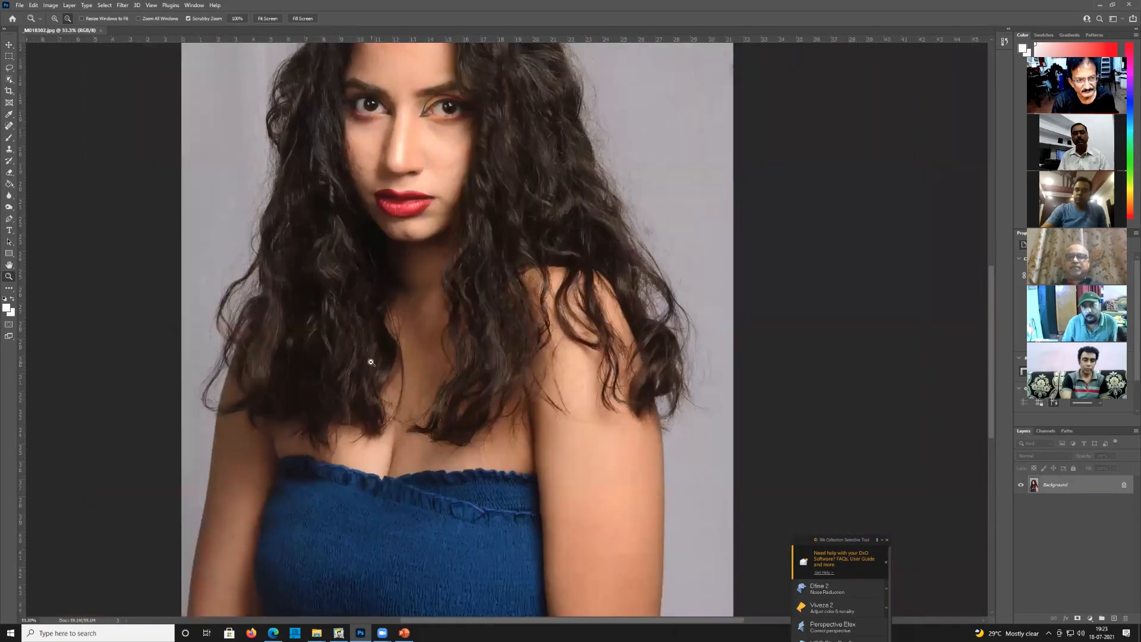
pyautogui.keyDown('alt'); pyautogui.click(371, 362); pyautogui.keyUp('alt')
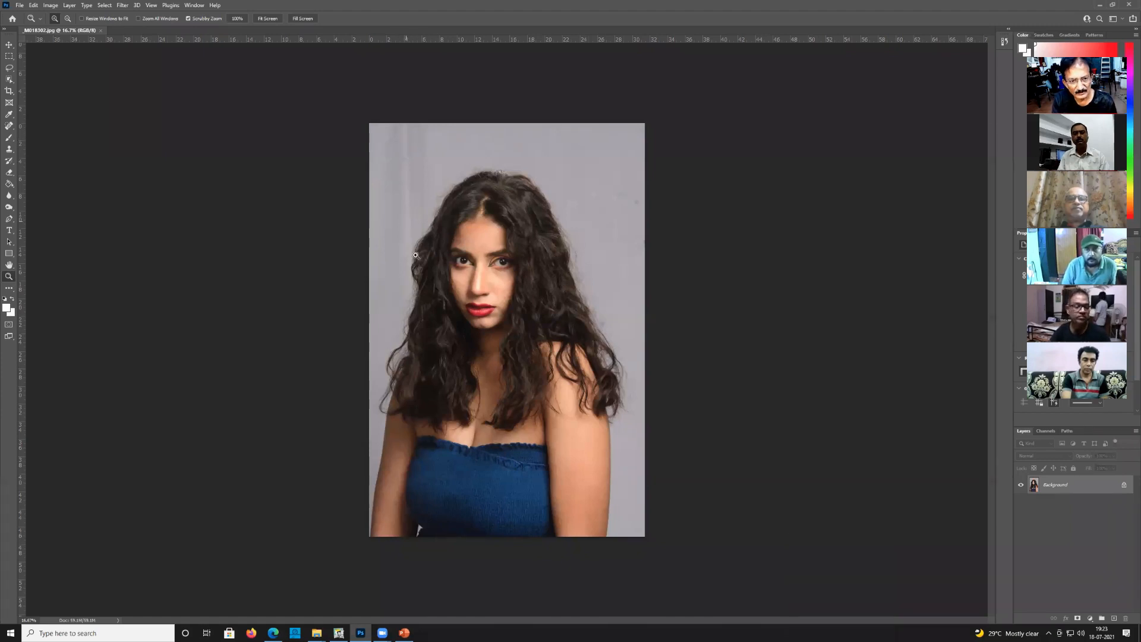
# Inspect the grey backdrop beside the head, the flyaway hair and the face, finishing with the whole portrait in view
pyautogui.click(576, 156)
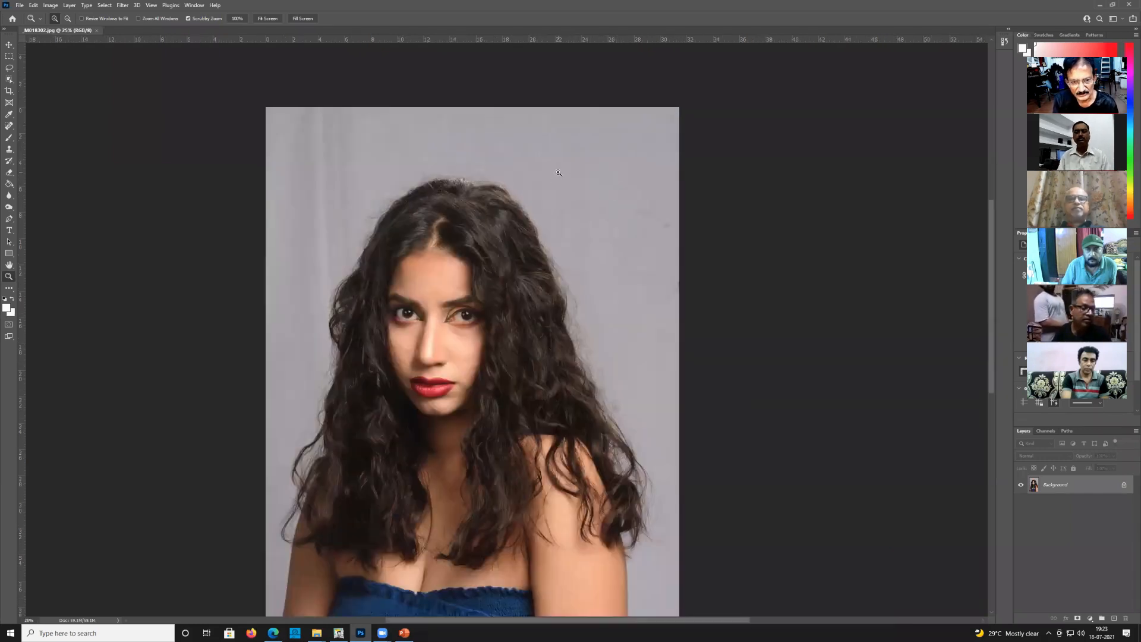
pyautogui.click(559, 173)
pyautogui.click(557, 168)
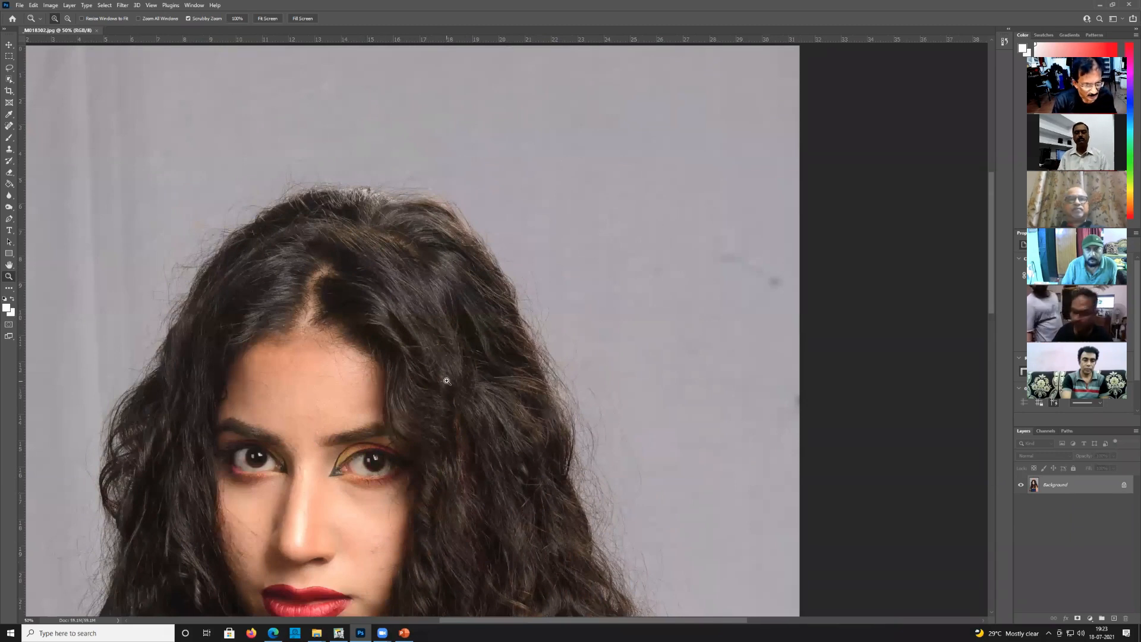
pyautogui.press('alt')
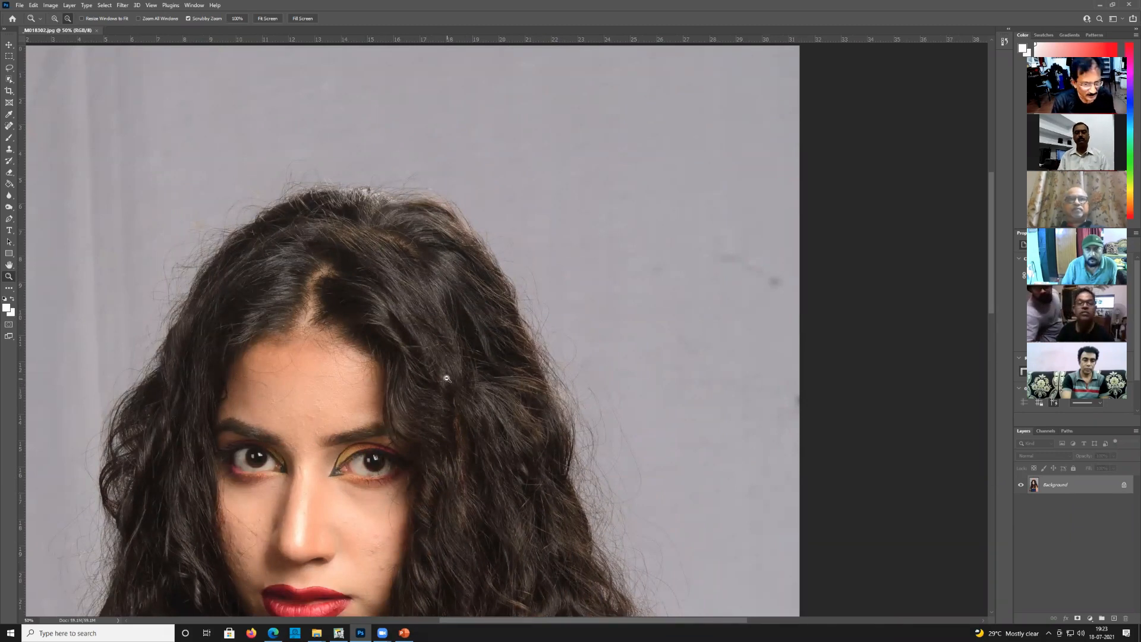
pyautogui.keyDown('alt'); pyautogui.click(447, 378); pyautogui.keyUp('alt')
pyautogui.keyDown('alt'); pyautogui.click(447, 377); pyautogui.keyUp('alt')
pyautogui.keyDown('alt'); pyautogui.click(448, 375); pyautogui.keyUp('alt')
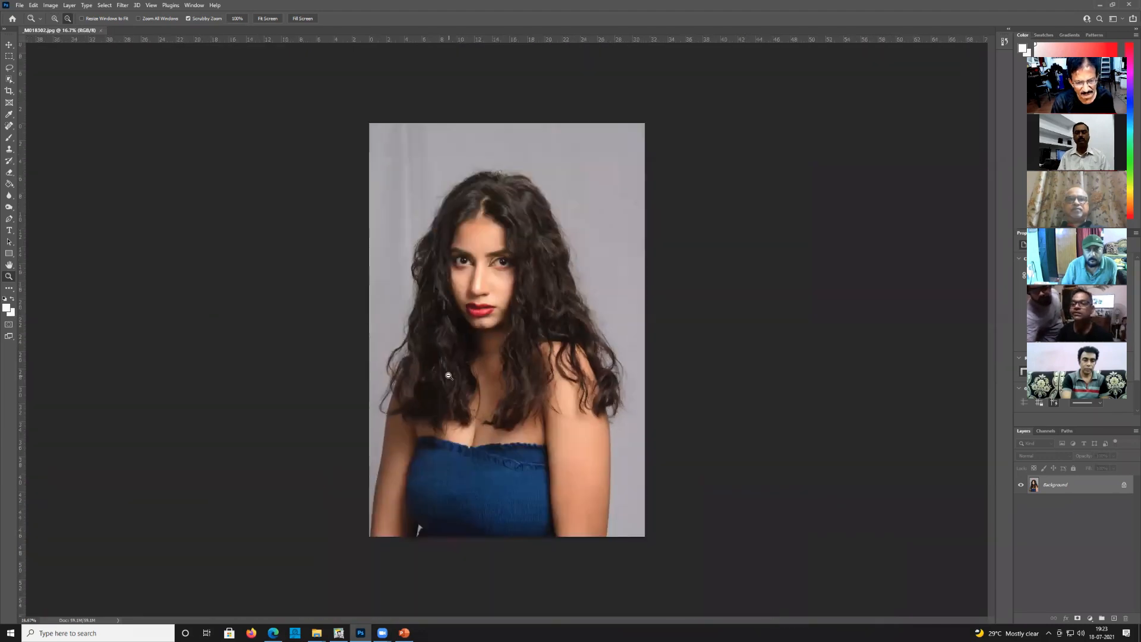
pyautogui.keyDown('alt'); pyautogui.click(480, 298); pyautogui.keyUp('alt')
pyautogui.click(482, 292)
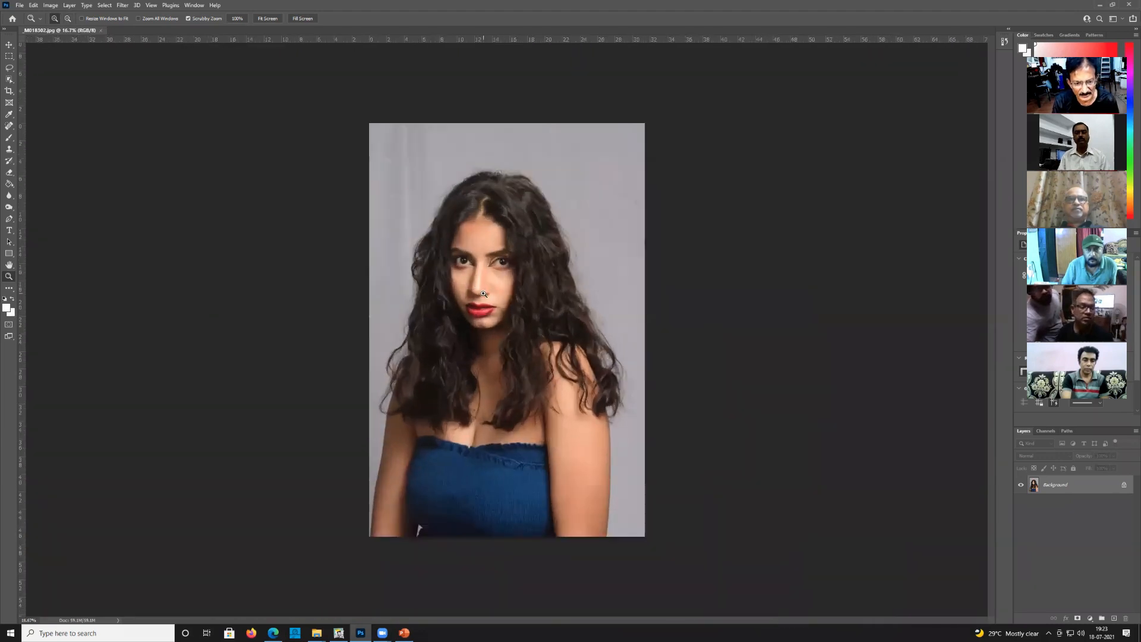
pyautogui.click(474, 269)
pyautogui.click(471, 264)
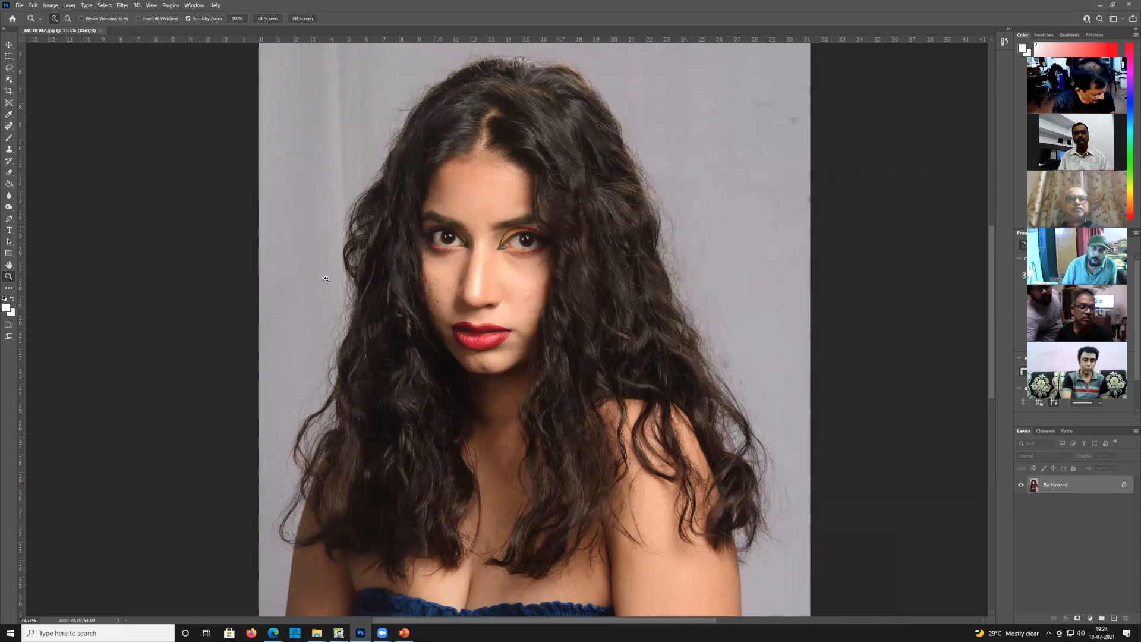
pyautogui.keyDown('alt'); pyautogui.click(354, 261); pyautogui.keyUp('alt')
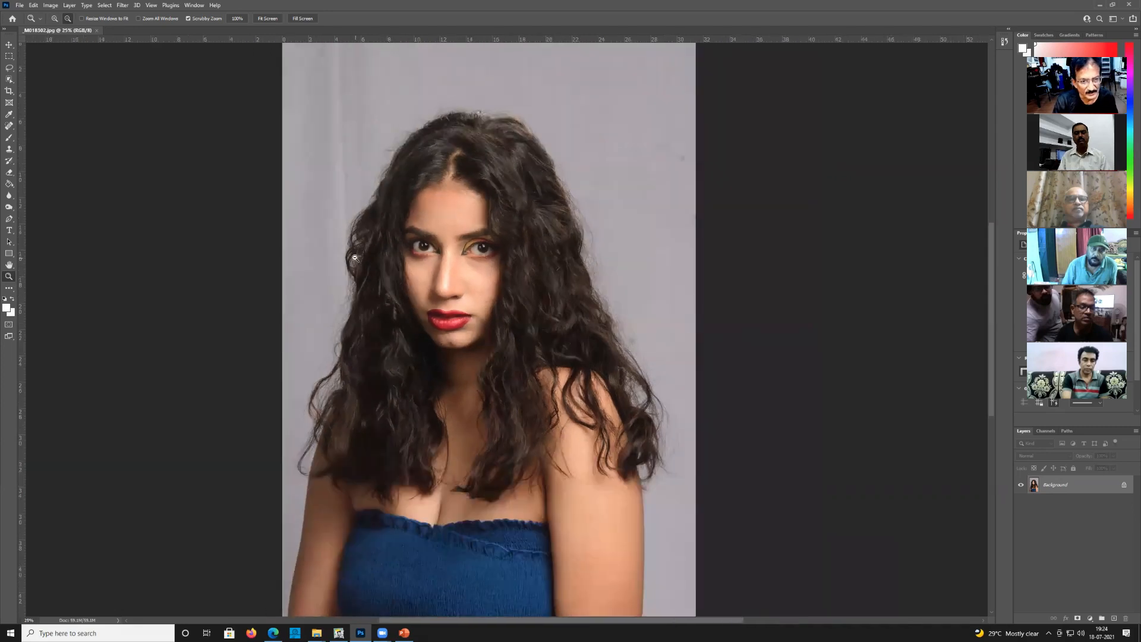
pyautogui.keyDown('alt'); pyautogui.click(354, 258); pyautogui.keyUp('alt')
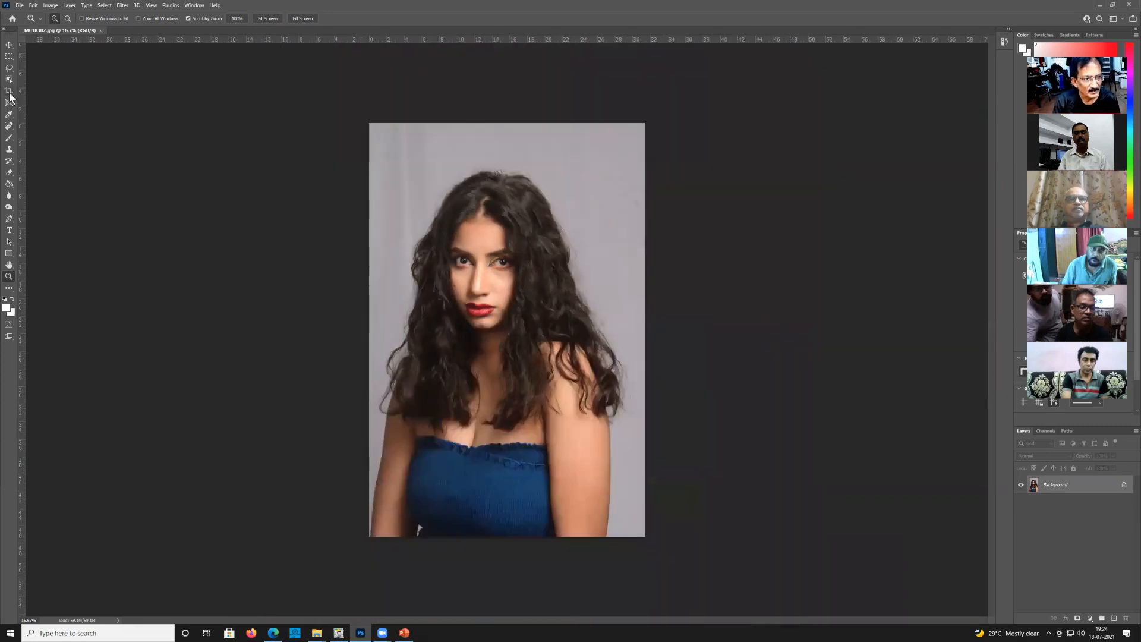
# Start the Crop tool with the Front Image preset so the crop matches the photo's own size and resolution
pyautogui.moveTo(10, 92); pyautogui.dragTo(36, 92)
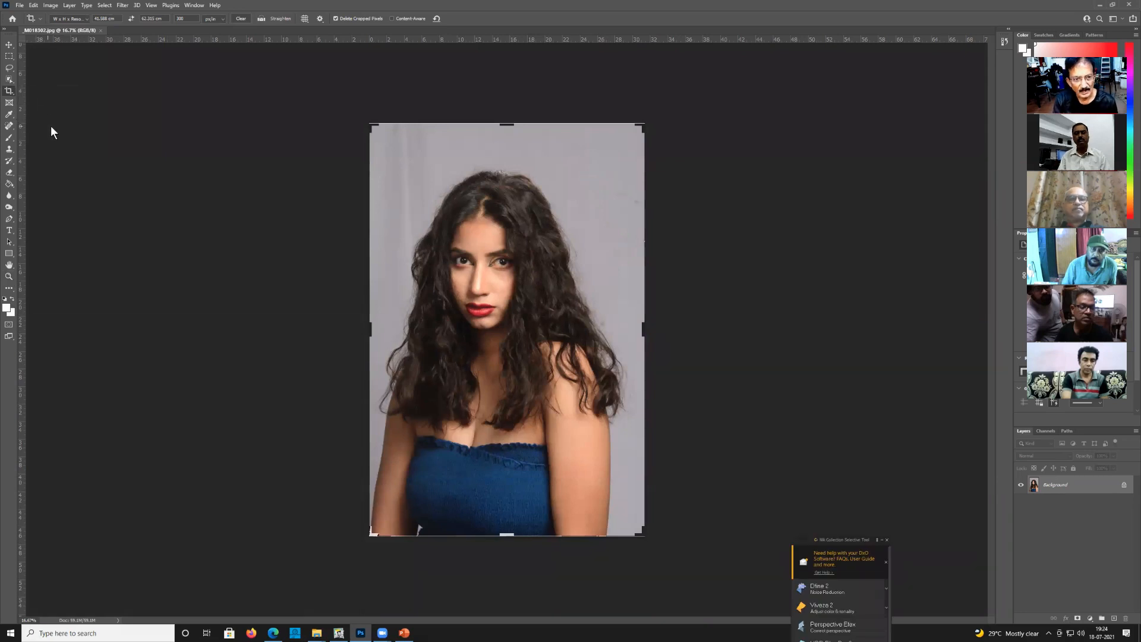
pyautogui.click(88, 18)
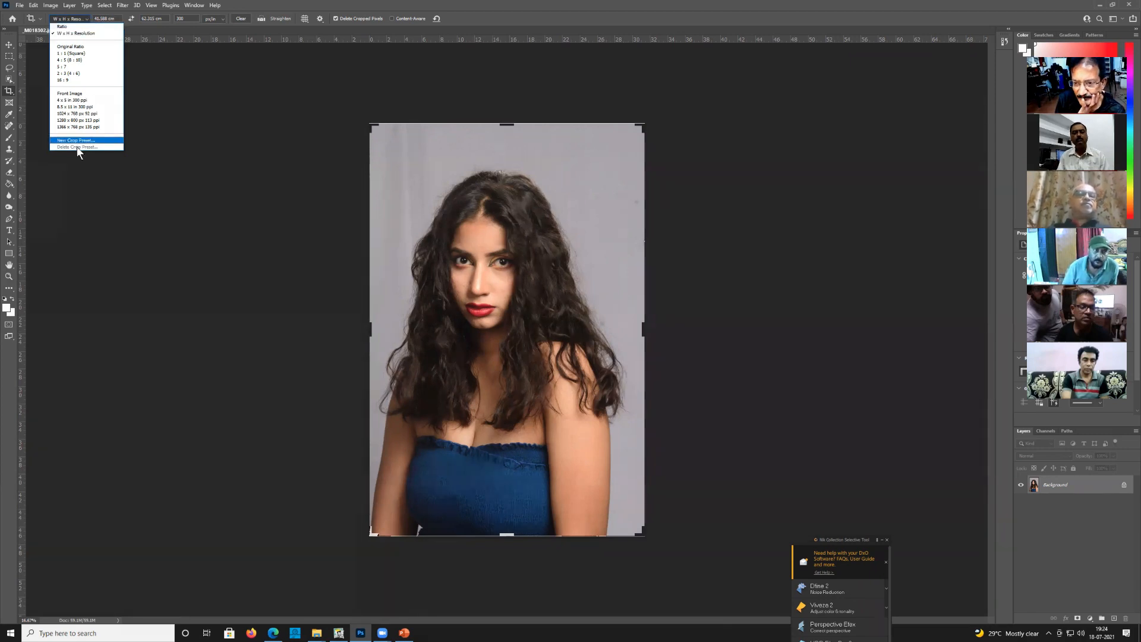
pyautogui.click(70, 94)
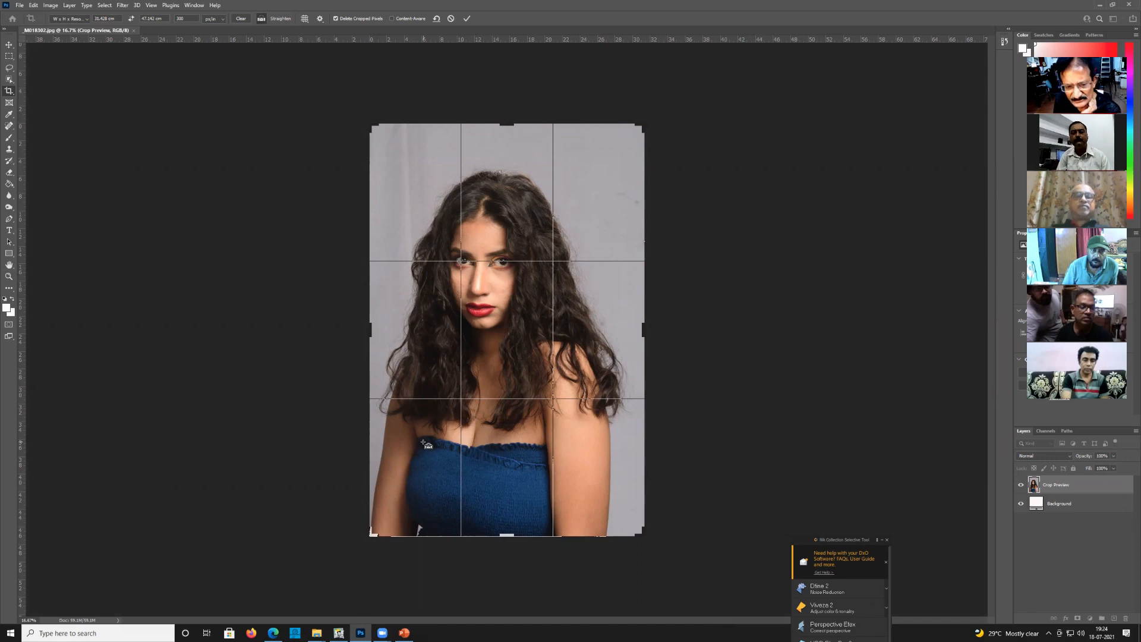
# Try straightening the portrait along the upper edge of the blue dress, apply the crop, and undo it
pyautogui.moveTo(423, 441); pyautogui.dragTo(524, 456)
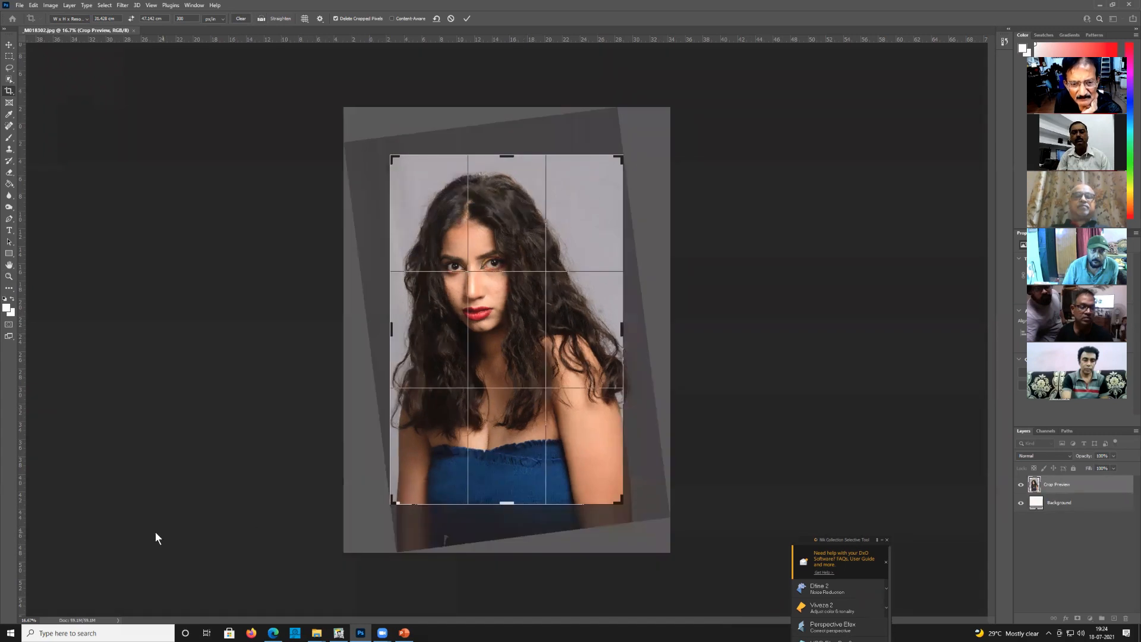
pyautogui.click(467, 18)
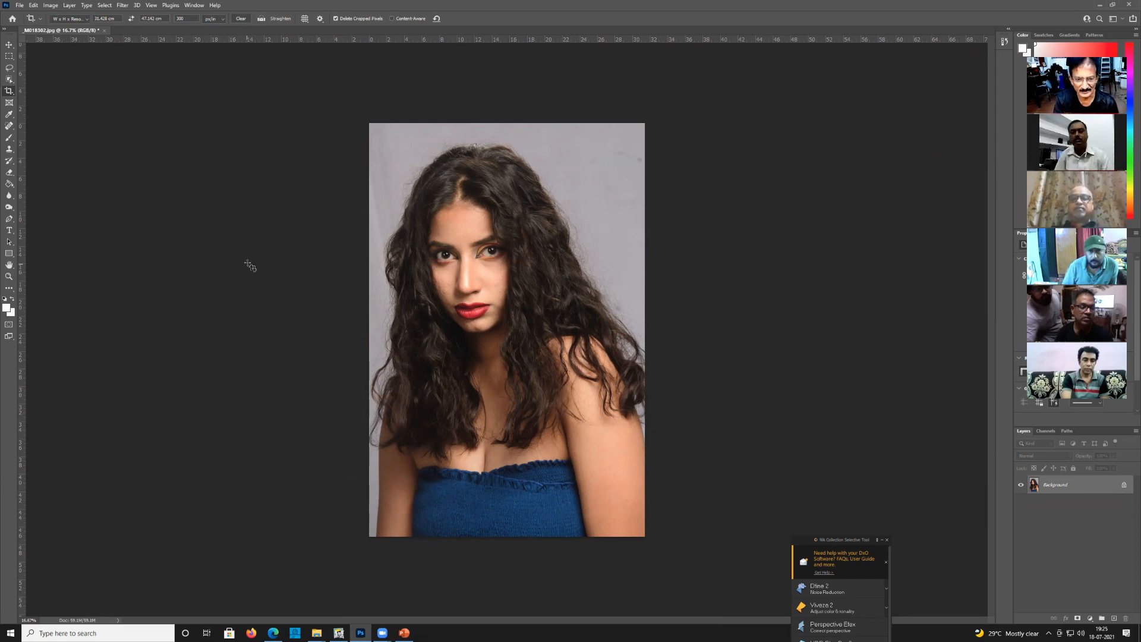
pyautogui.click(35, 6)
pyautogui.click(45, 14)
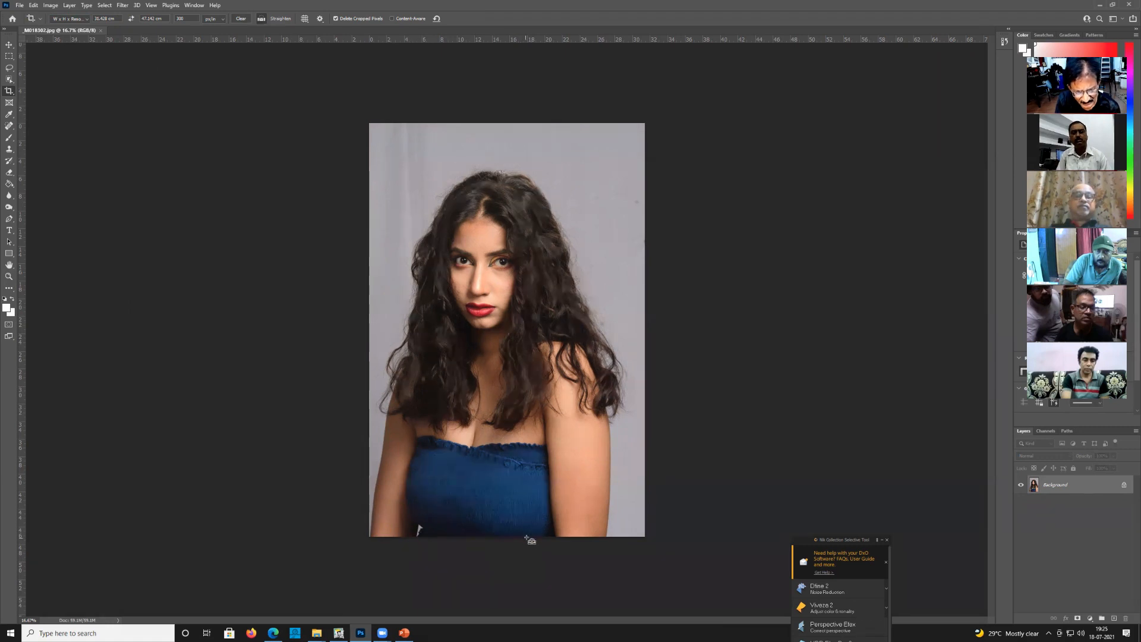
# Tilt the portrait by straightening it along the upper edge of the blue dress and apply the crop
pyautogui.moveTo(429, 450); pyautogui.dragTo(515, 462)
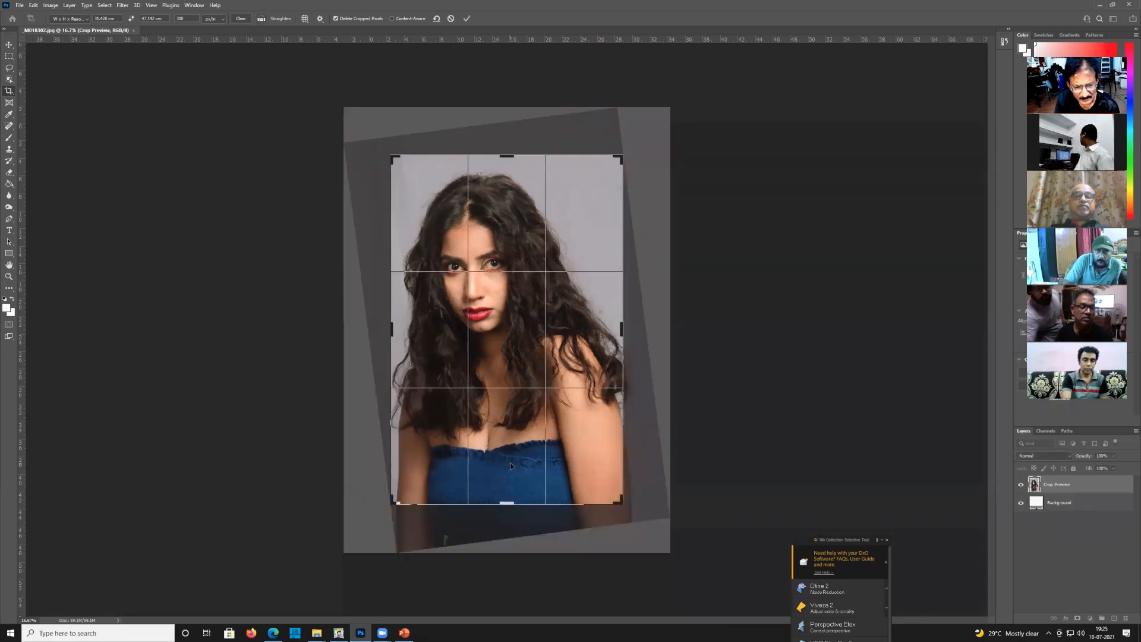
pyautogui.click(467, 18)
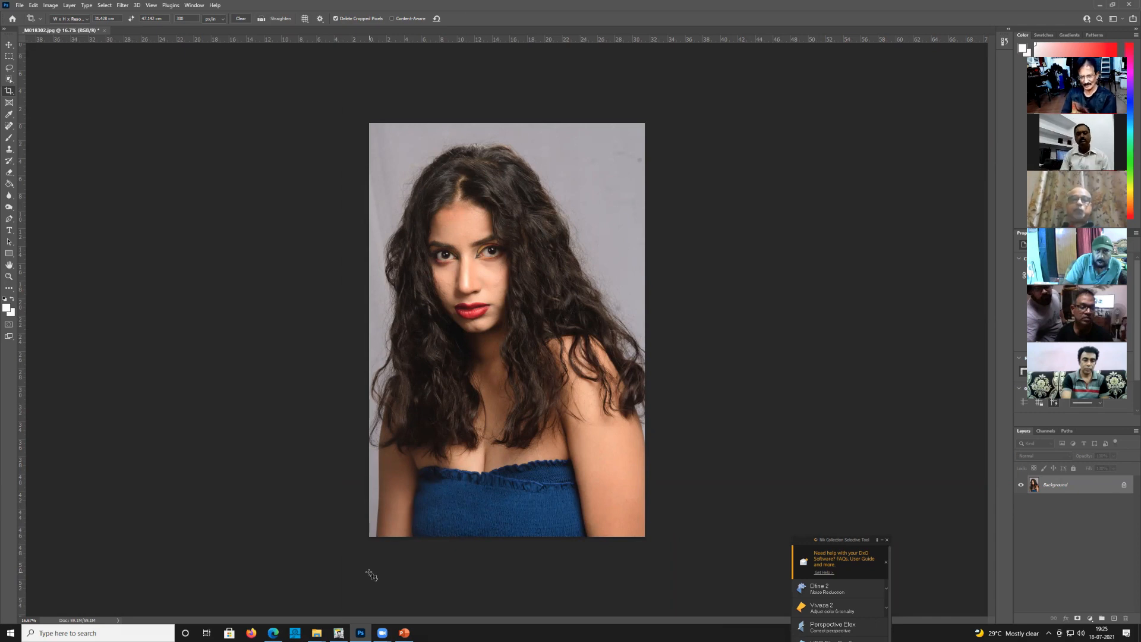
# Crop the portrait to a tight close-up centred on the face, cutting off the shoulders and most of the hair
pyautogui.click(483, 300)
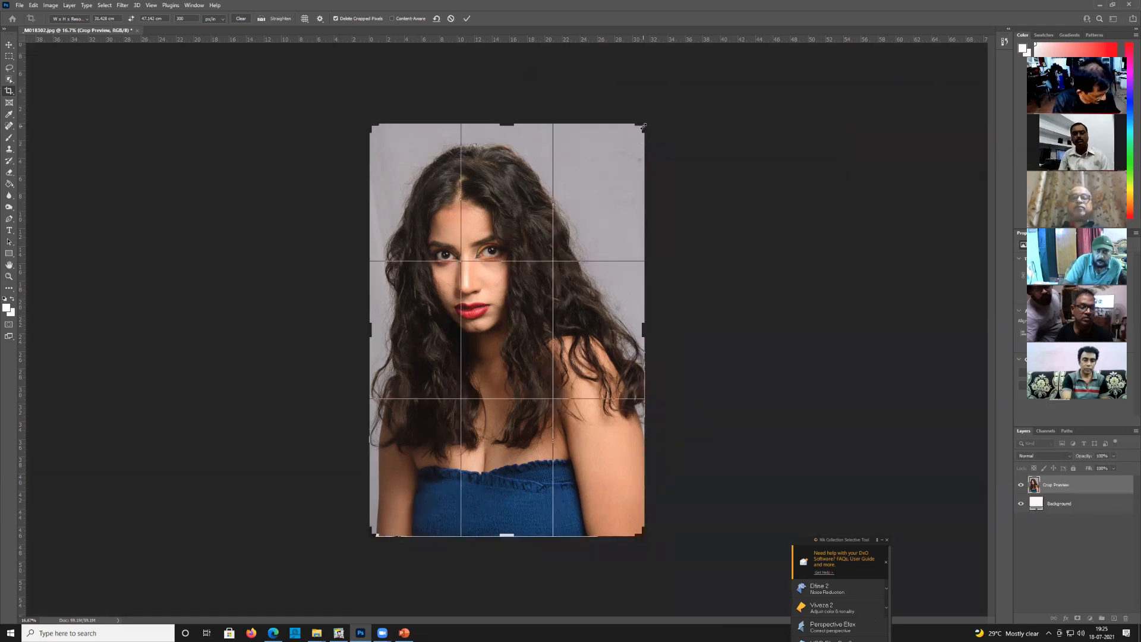
pyautogui.moveTo(636, 127); pyautogui.dragTo(635, 126)
pyautogui.moveTo(634, 125); pyautogui.dragTo(634, 124)
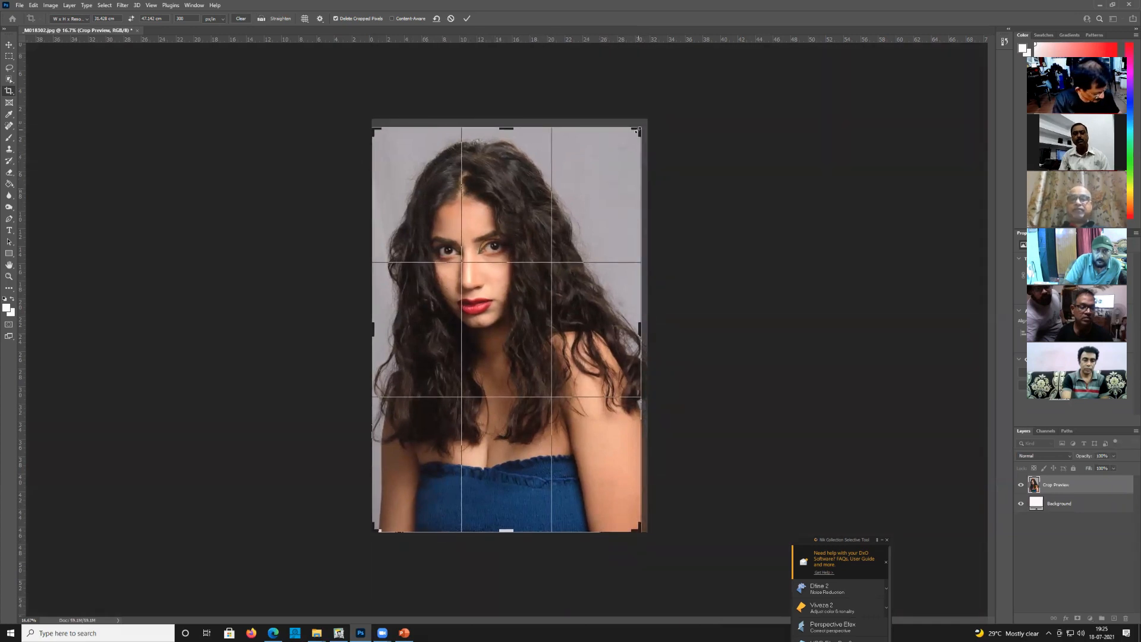
pyautogui.moveTo(636, 127); pyautogui.dragTo(620, 151)
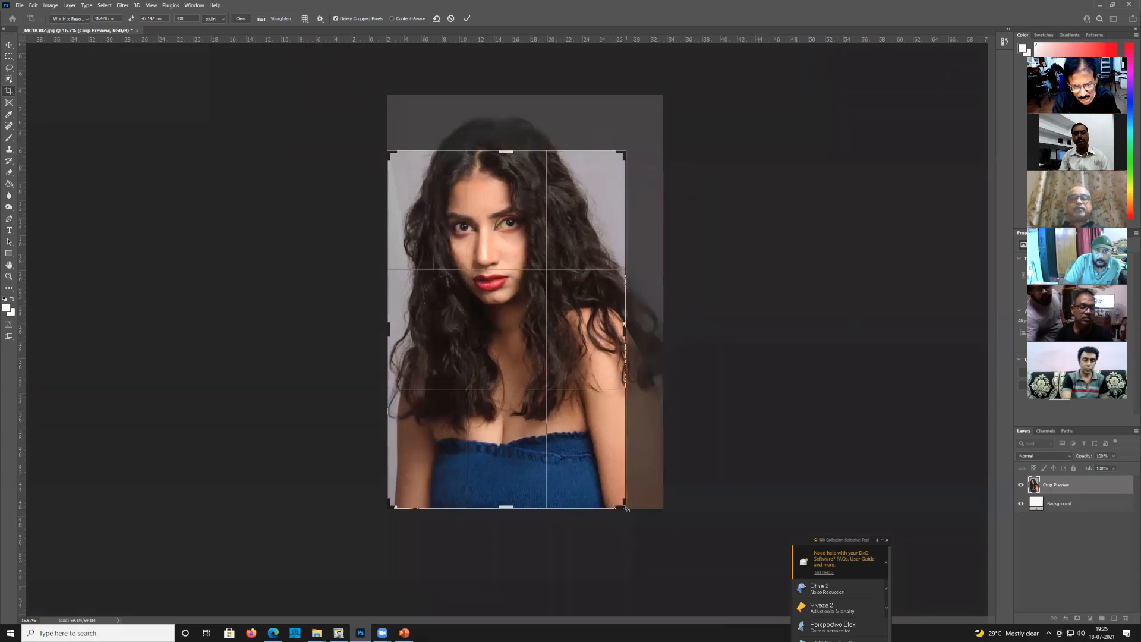
pyautogui.moveTo(623, 505); pyautogui.dragTo(585, 443)
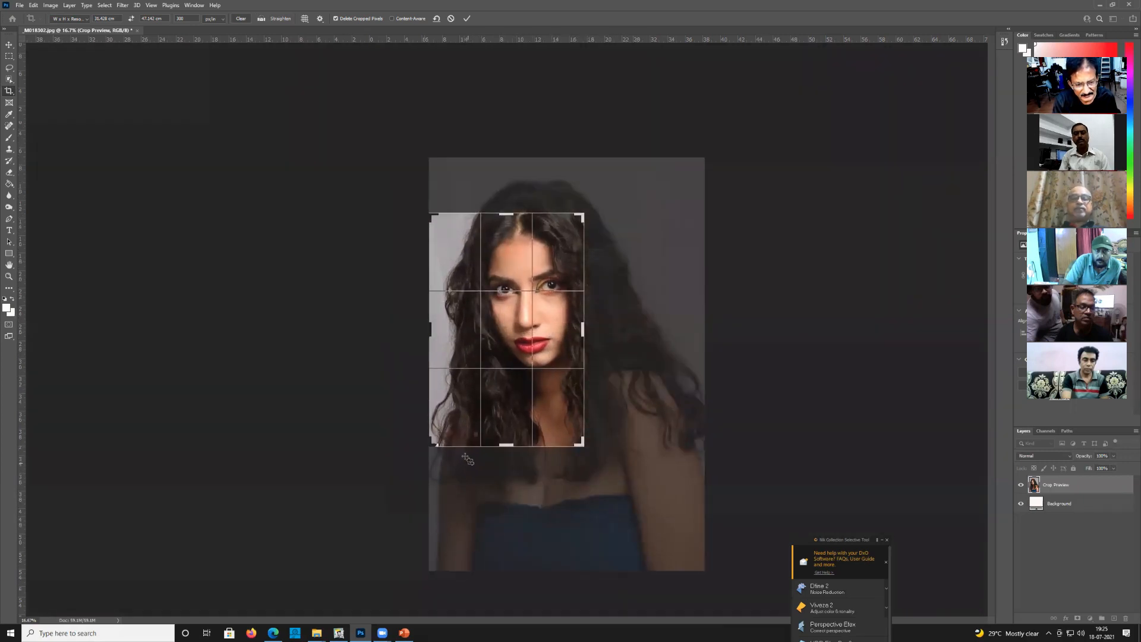
pyautogui.moveTo(432, 444); pyautogui.dragTo(465, 427)
pyautogui.moveTo(528, 330); pyautogui.dragTo(515, 327)
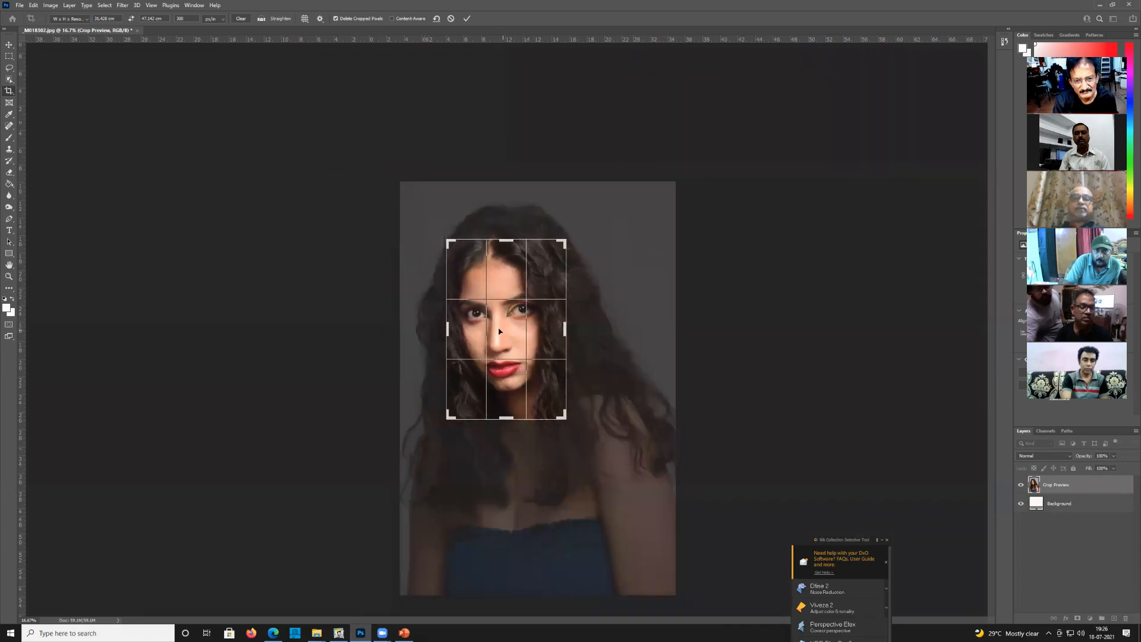
pyautogui.click(466, 19)
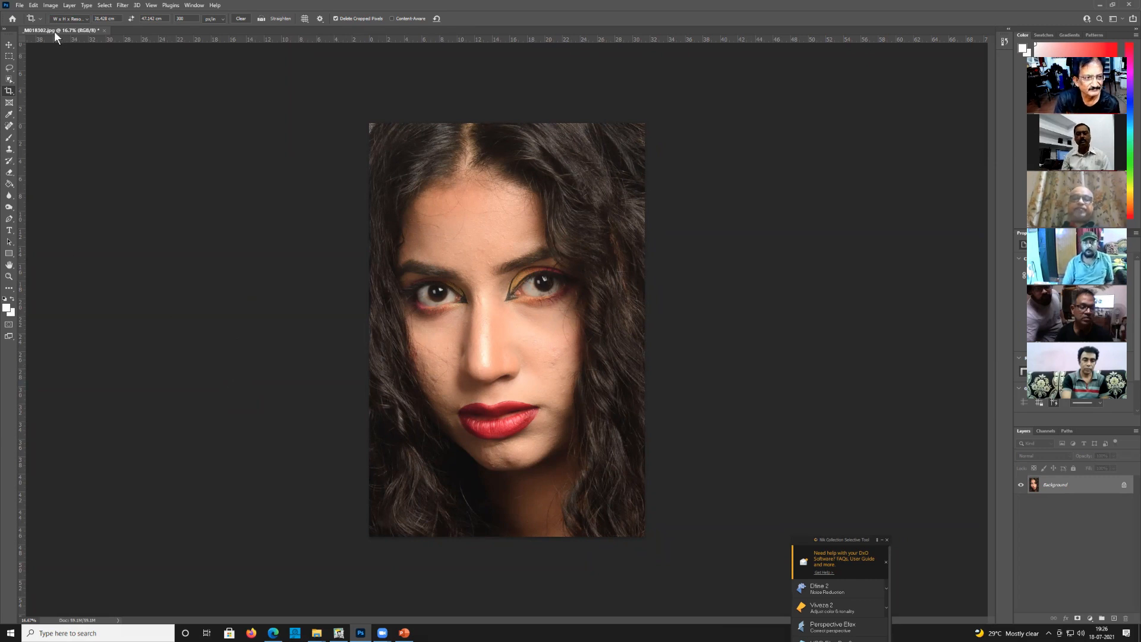
# Undo the close-up crop and redo it to compare the two framings
pyautogui.click(34, 5)
pyautogui.click(40, 15)
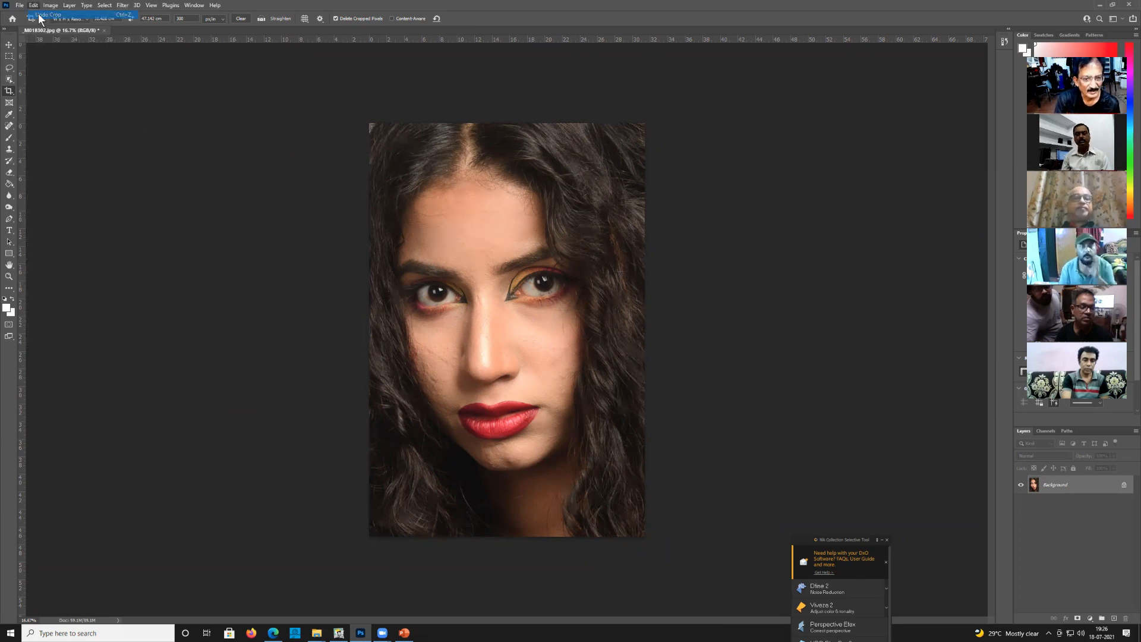
pyautogui.click(33, 6)
pyautogui.click(41, 23)
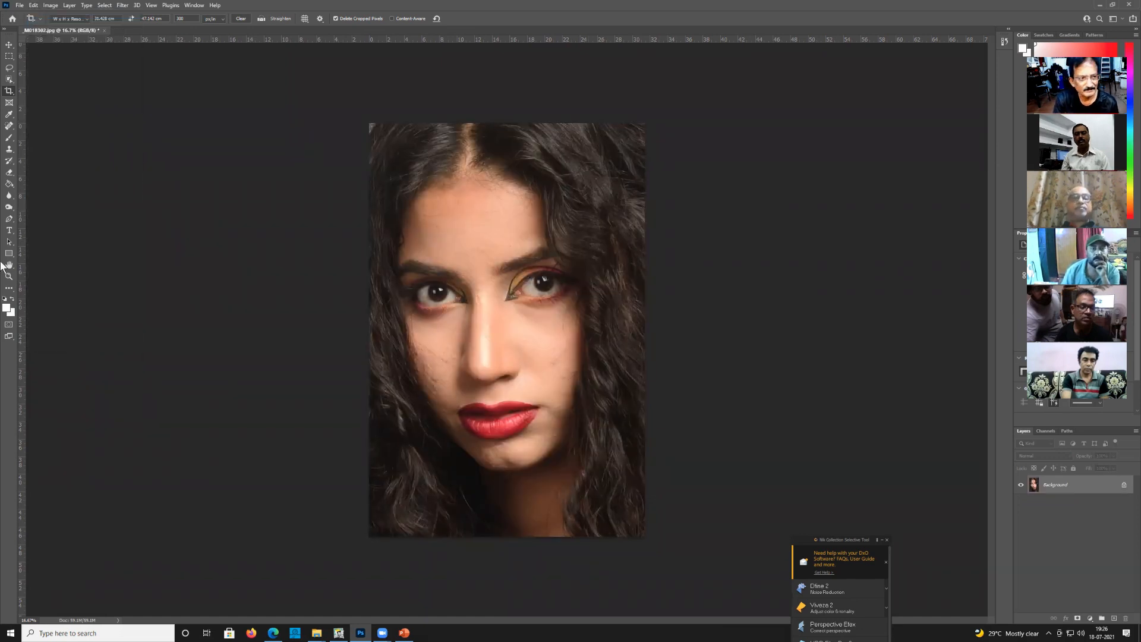
# Close the cropped portrait without saving the changes
pyautogui.click(104, 30)
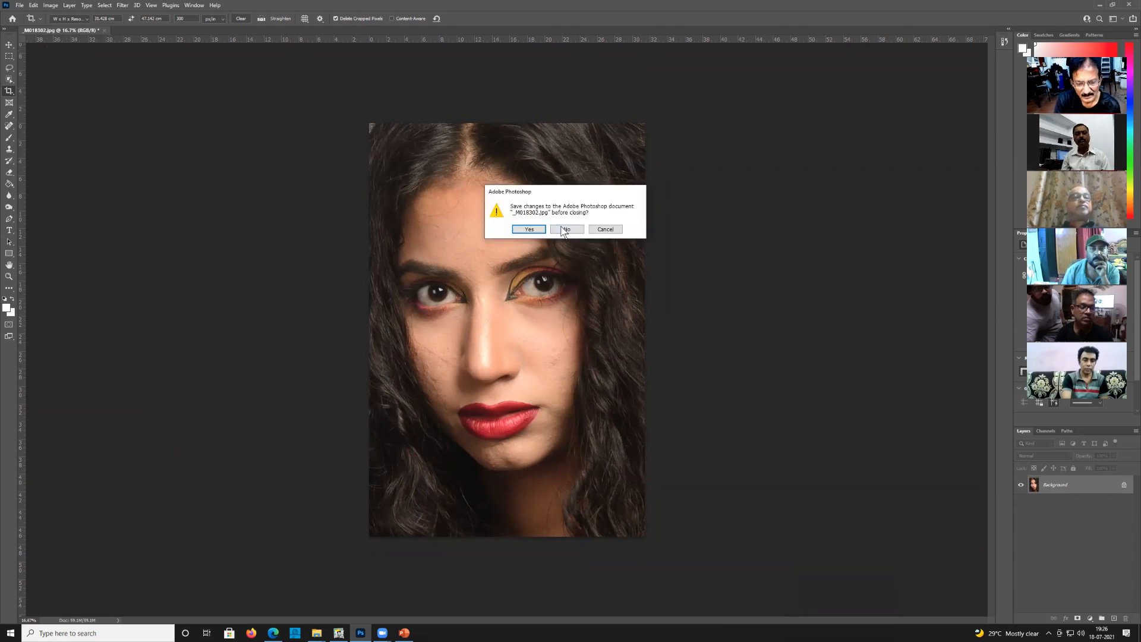
pyautogui.click(564, 229)
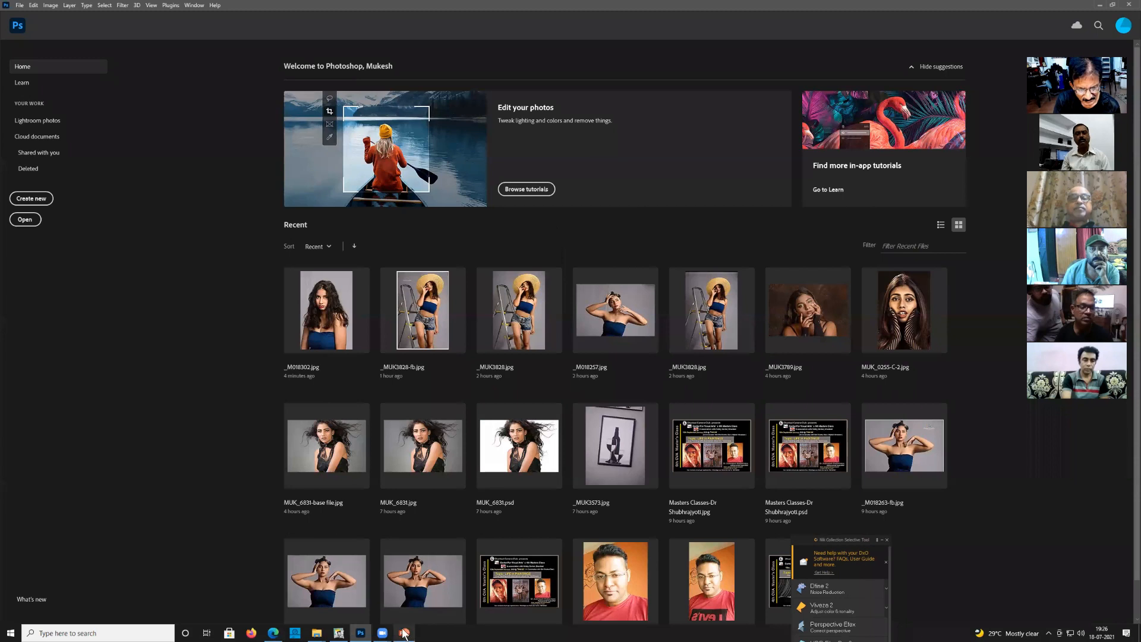
# Switch to the PowerPoint presentation and view the welcome slide and the "Pray for Speedy Recovery" slide
pyautogui.click(403, 633)
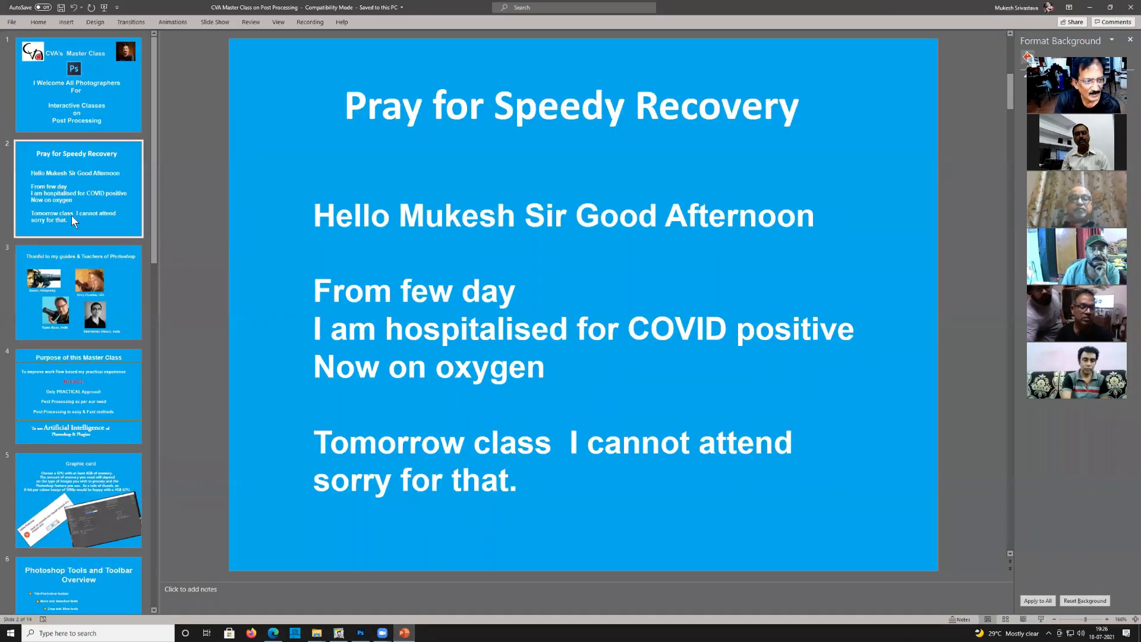
pyautogui.click(74, 115)
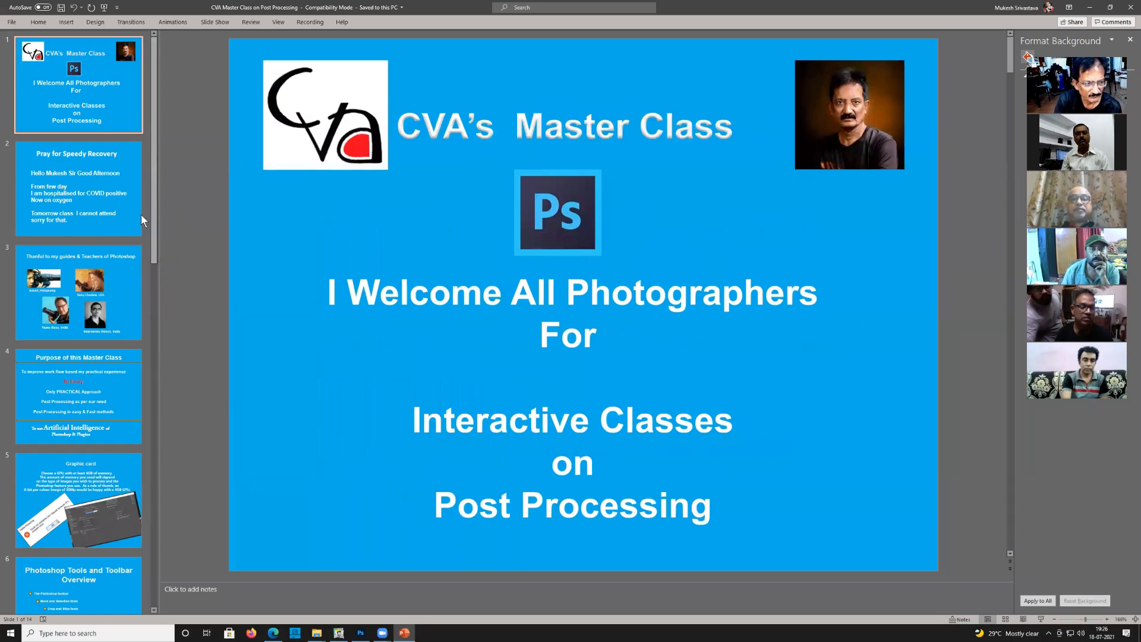
pyautogui.click(94, 203)
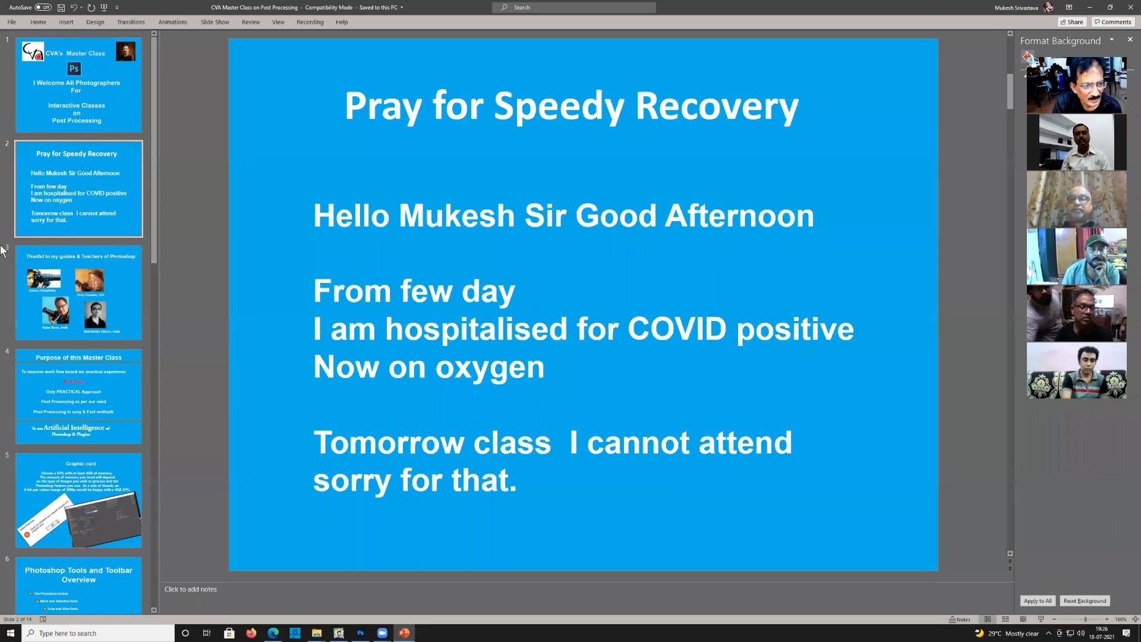
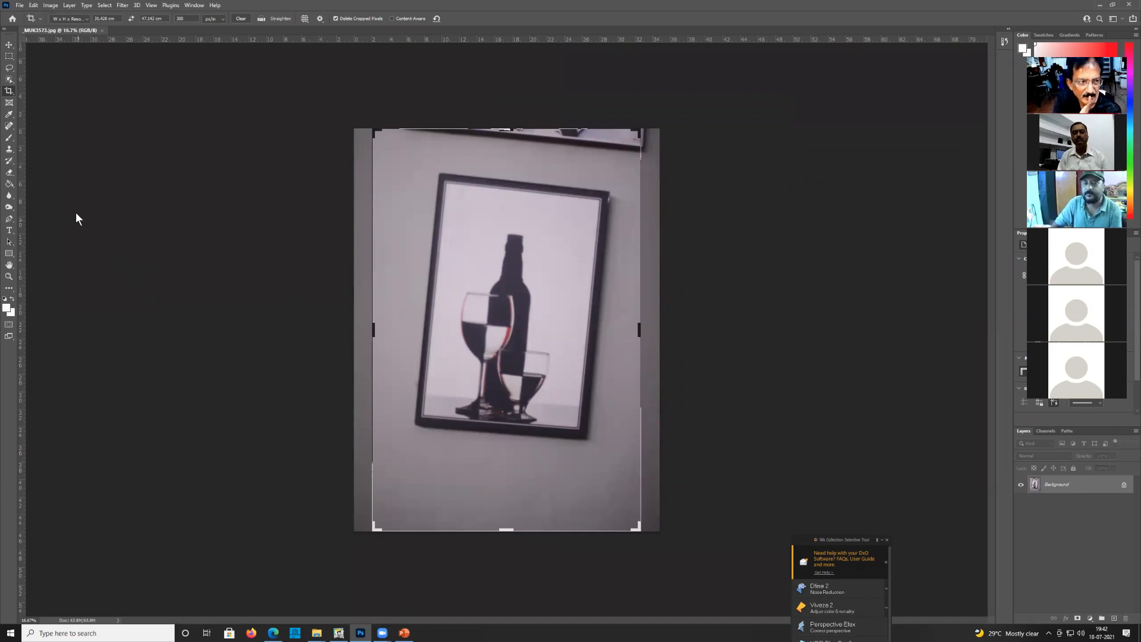
# Try to move the locked Background layer of the framed-picture photo, declining its conversion to a normal layer
pyautogui.click(10, 46)
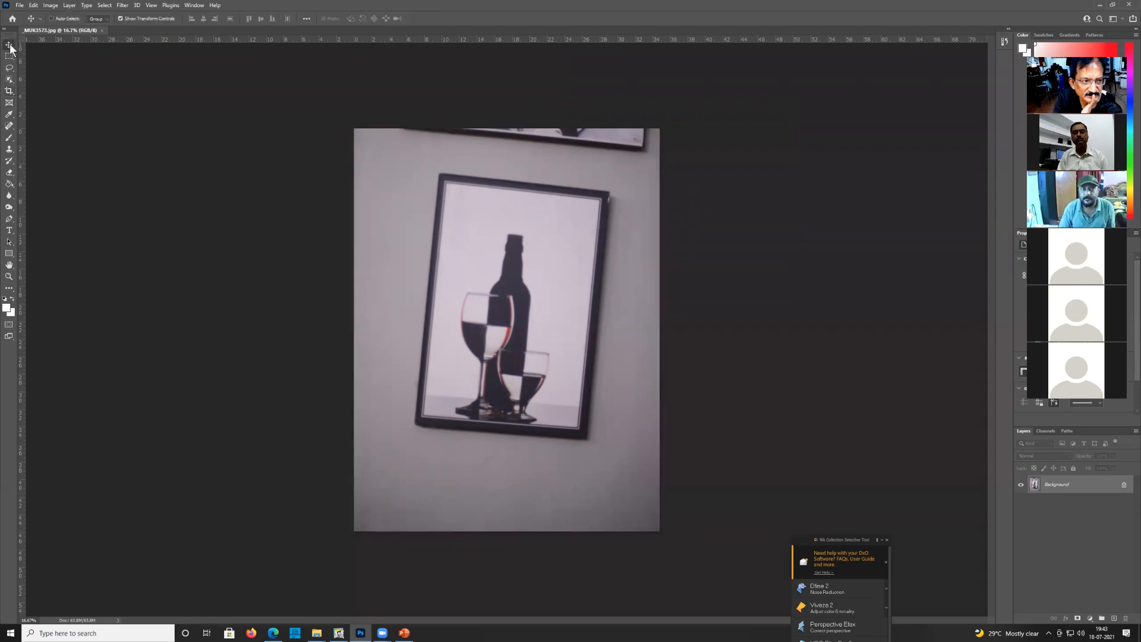
pyautogui.moveTo(398, 224); pyautogui.dragTo(451, 249)
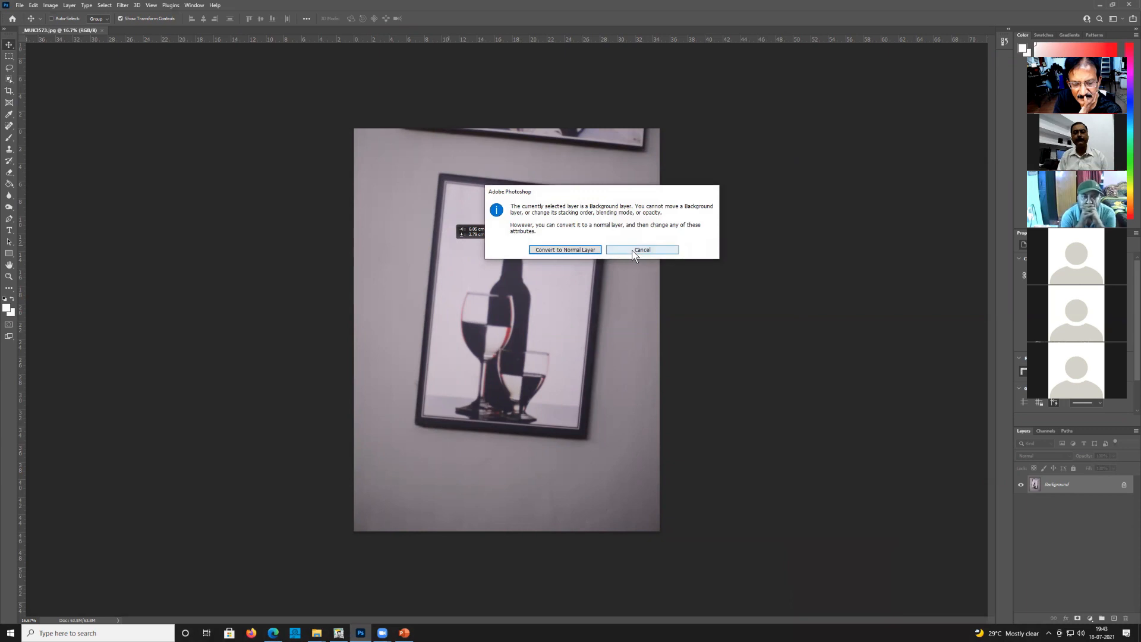
pyautogui.click(629, 250)
# Draw a rectangular marquee over the upper-left corner of the framed picture and clear the selection
pyautogui.click(9, 57)
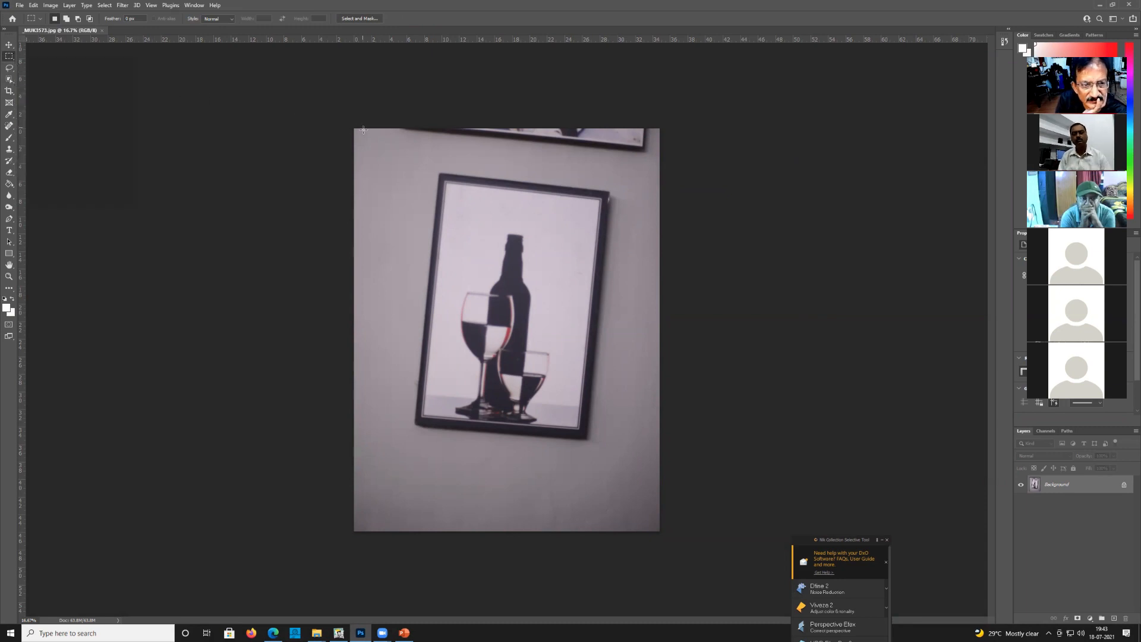
pyautogui.moveTo(385, 139); pyautogui.dragTo(510, 225)
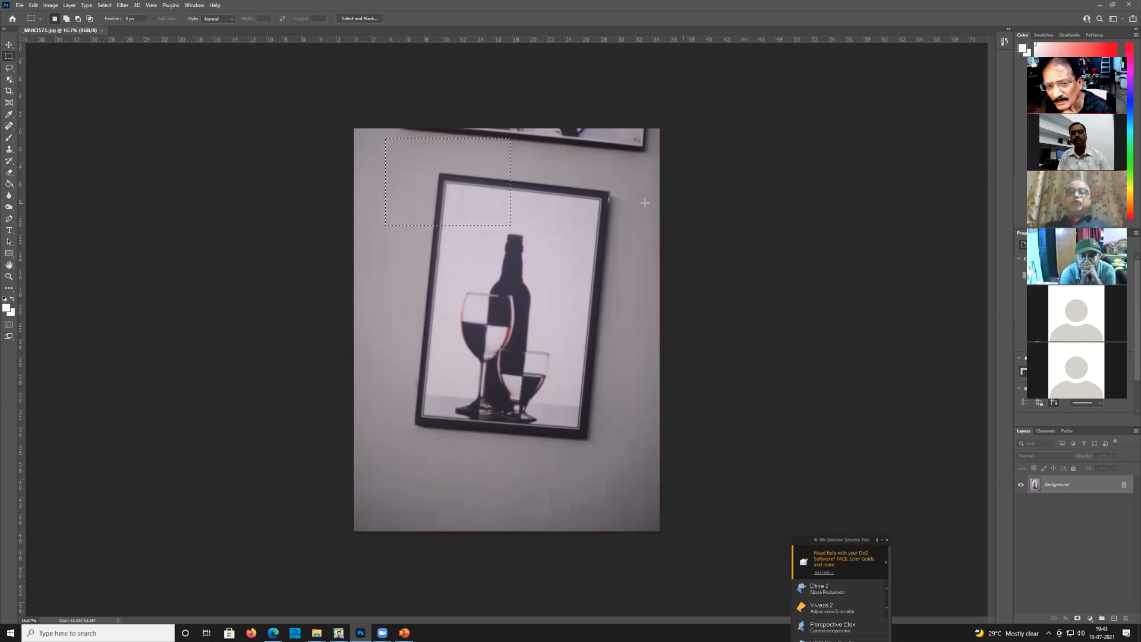
pyautogui.click(147, 151)
# Try shifting a duplicate of the Background layer down and to the right, and delete the duplicate
pyautogui.click(9, 47)
pyautogui.moveTo(1097, 487); pyautogui.dragTo(1113, 618)
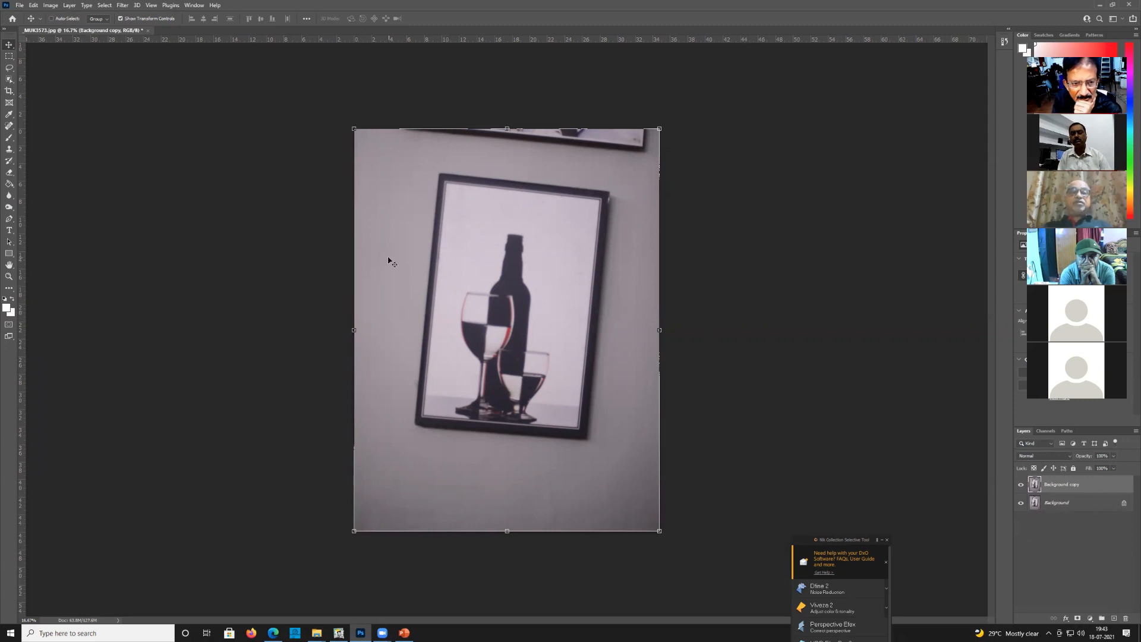
pyautogui.moveTo(441, 255)
pyautogui.mouseDown()
pyautogui.moveTo(490, 303)
pyautogui.moveTo(584, 314)
pyautogui.moveTo(469, 408)
pyautogui.moveTo(360, 315)
pyautogui.moveTo(347, 270)
pyautogui.moveTo(467, 311)
pyautogui.moveTo(487, 297)
pyautogui.moveTo(520, 383)
pyautogui.moveTo(456, 302)
pyautogui.moveTo(440, 242)
pyautogui.mouseUp()
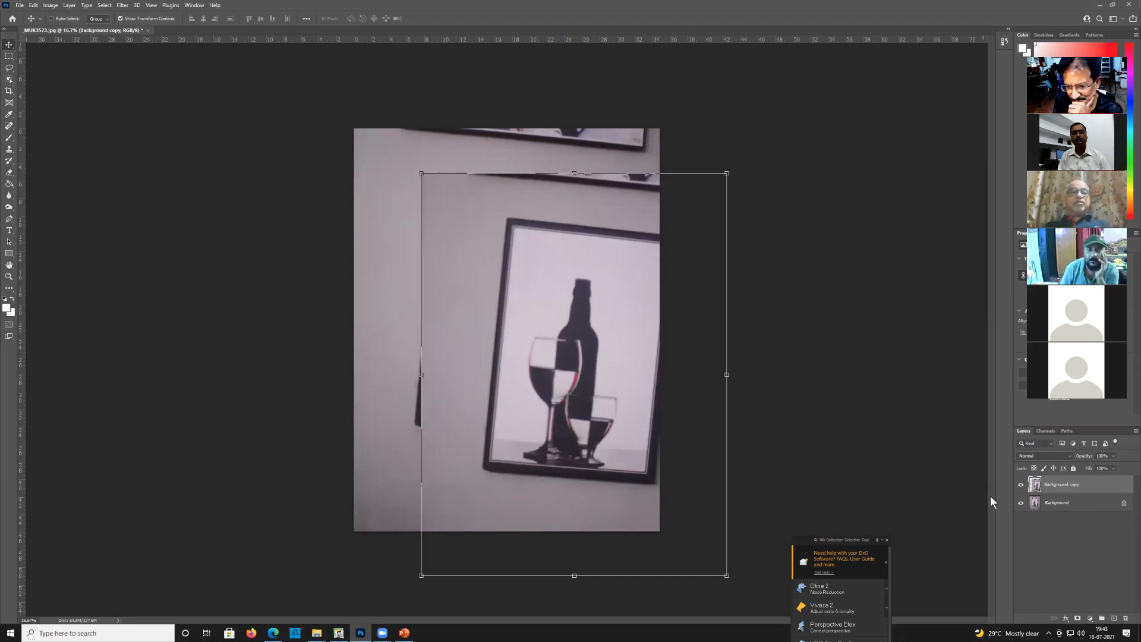
pyautogui.moveTo(1034, 484); pyautogui.dragTo(1125, 618)
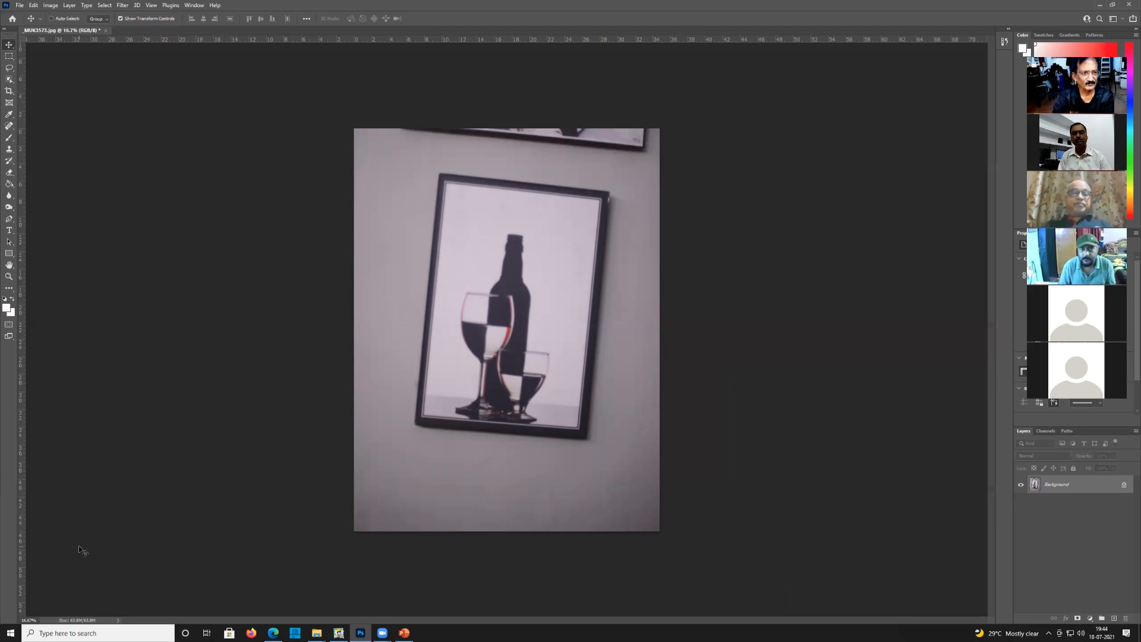
# Outline the light lower-right section of the larger wine glass with the Lasso tool
pyautogui.click(9, 68)
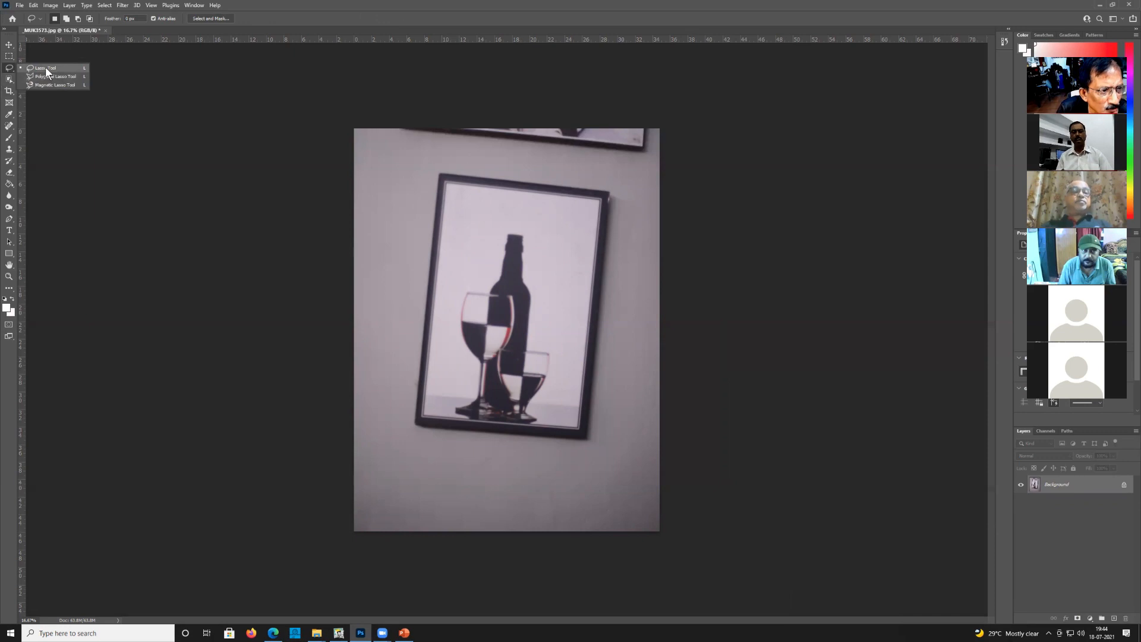
pyautogui.click(46, 70)
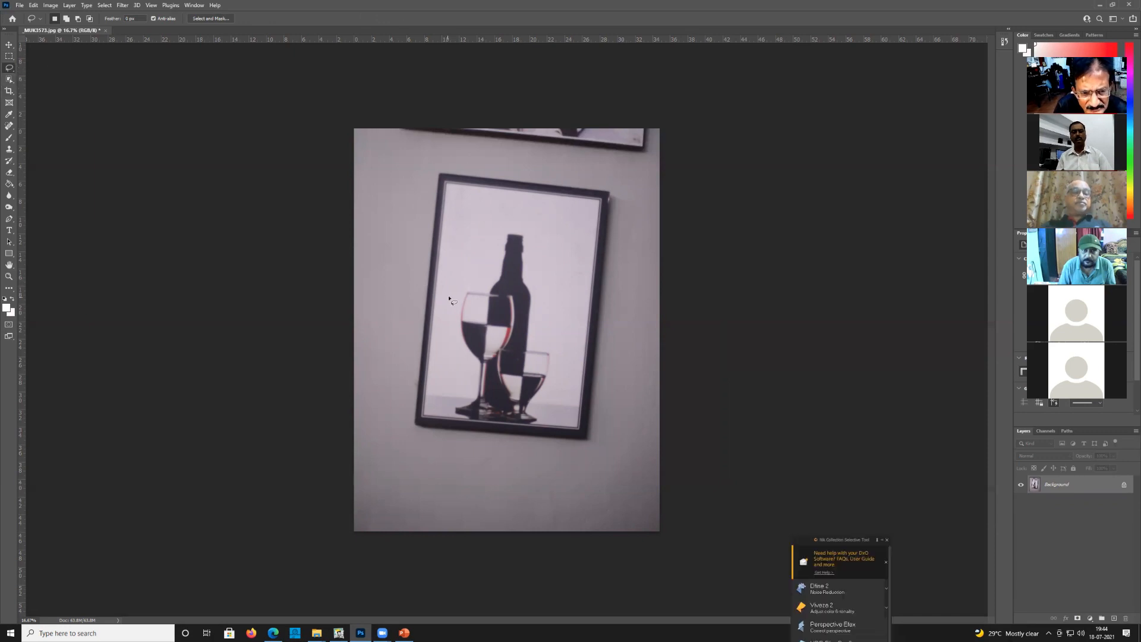
pyautogui.press('z')
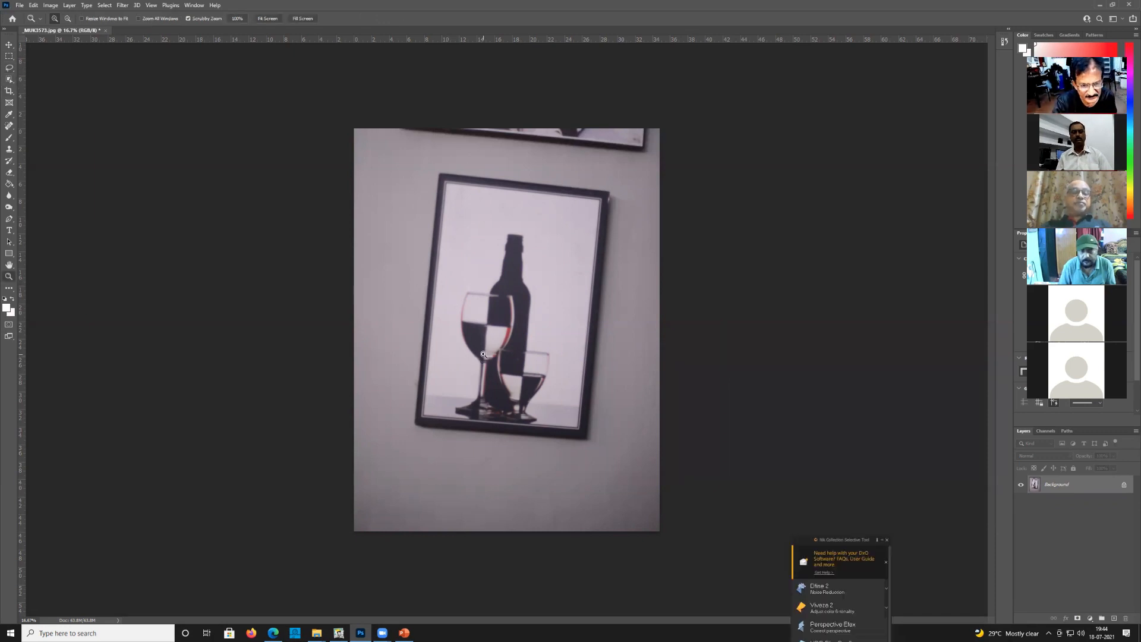
pyautogui.click(484, 354)
pyautogui.click(484, 355)
pyautogui.click(484, 354)
pyautogui.click(484, 354)
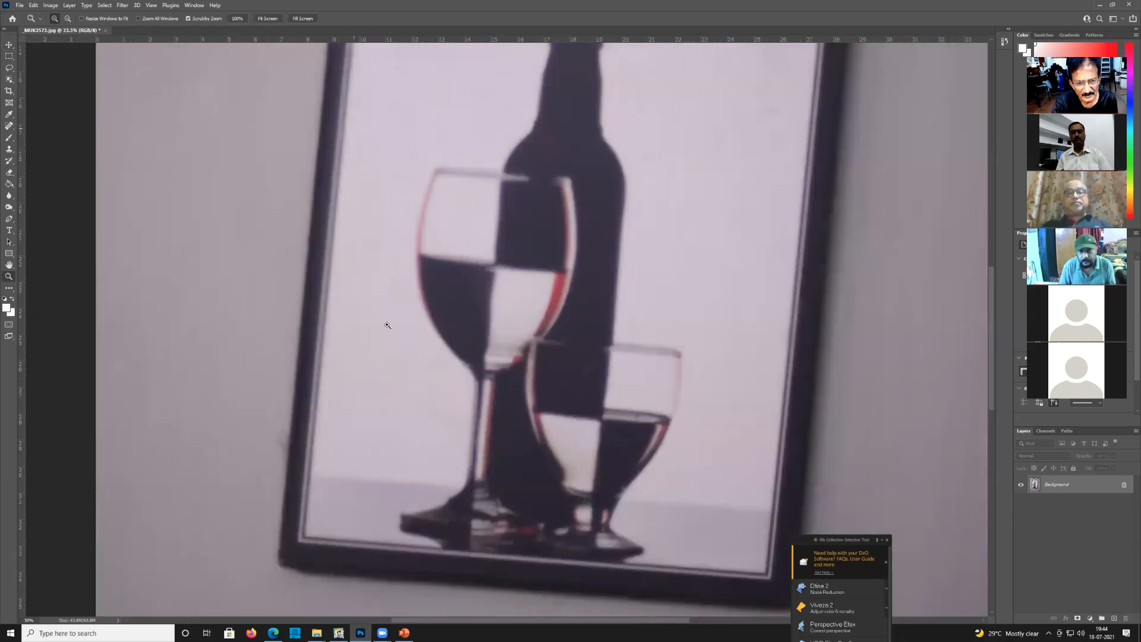
pyautogui.click(8, 68)
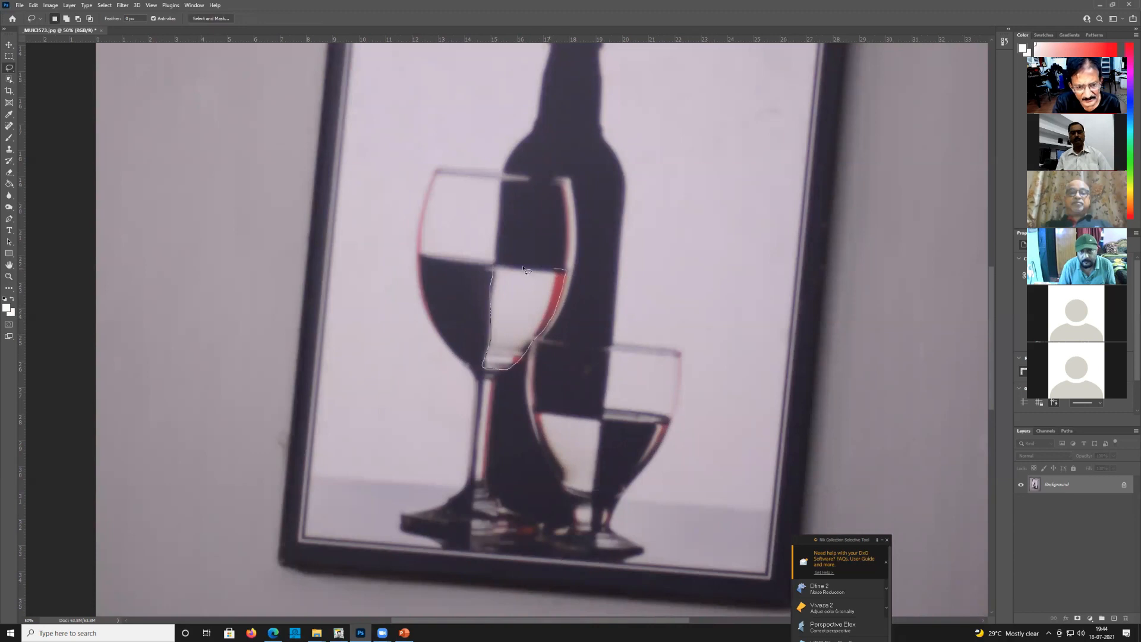
pyautogui.moveTo(492, 267); pyautogui.dragTo(493, 268)
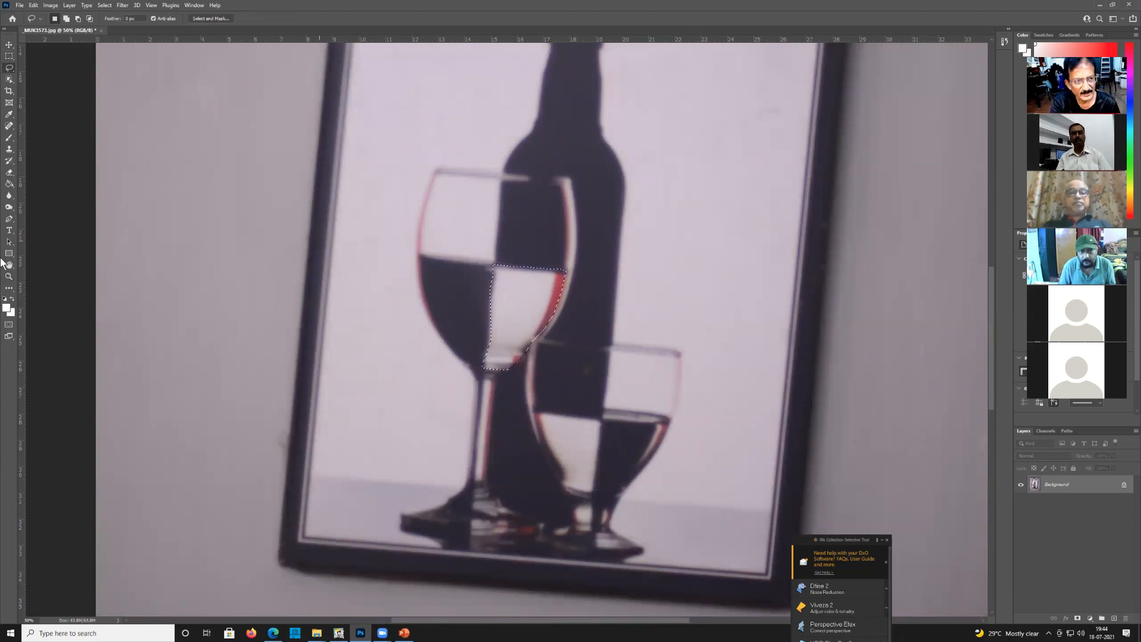
# Try shifting the lasso selection around the glass section, on the Background layer and on a duplicate of it
pyautogui.moveTo(511, 304)
pyautogui.mouseDown()
pyautogui.moveTo(641, 271)
pyautogui.moveTo(522, 302)
pyautogui.mouseUp()
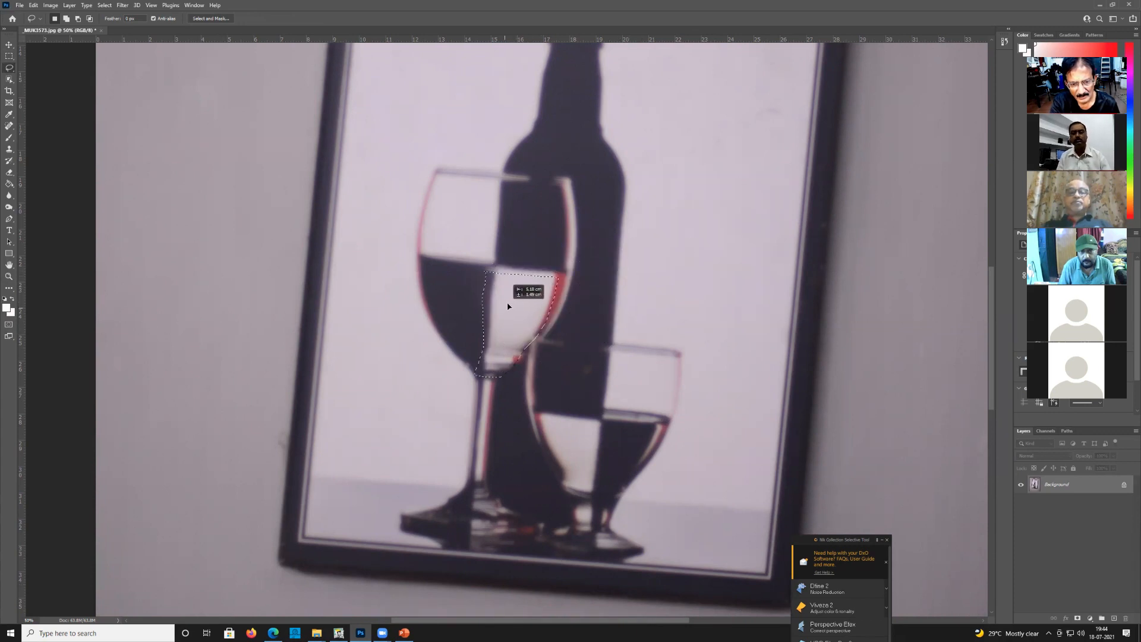
pyautogui.moveTo(1100, 490); pyautogui.dragTo(1114, 617)
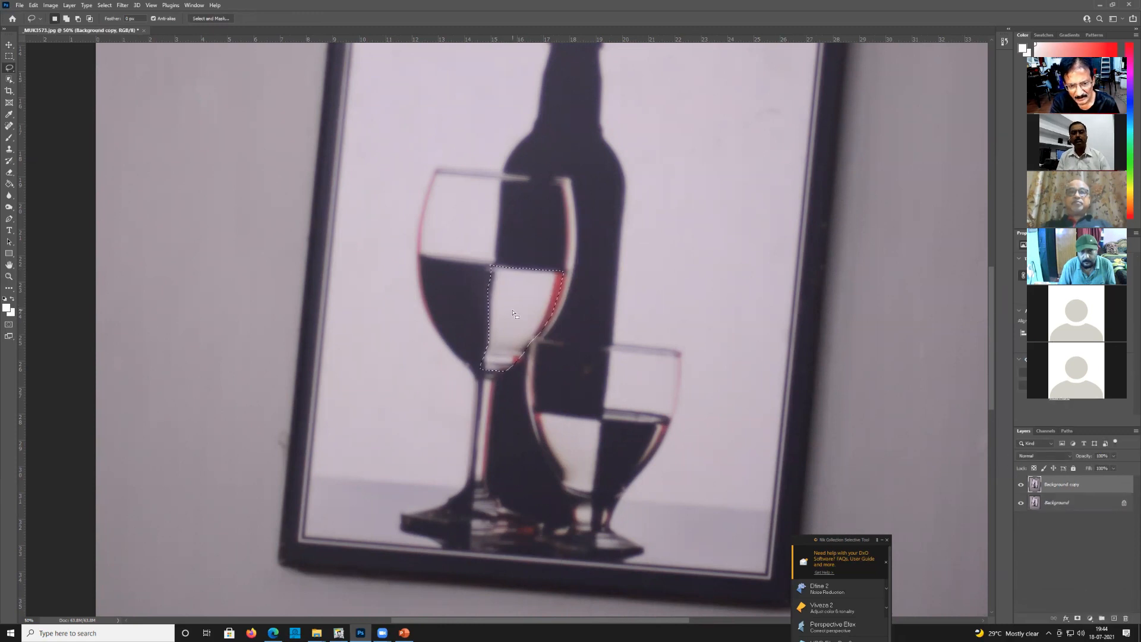
pyautogui.moveTo(565, 291)
pyautogui.mouseDown()
pyautogui.moveTo(615, 261)
pyautogui.moveTo(517, 301)
pyautogui.moveTo(513, 313)
pyautogui.mouseUp()
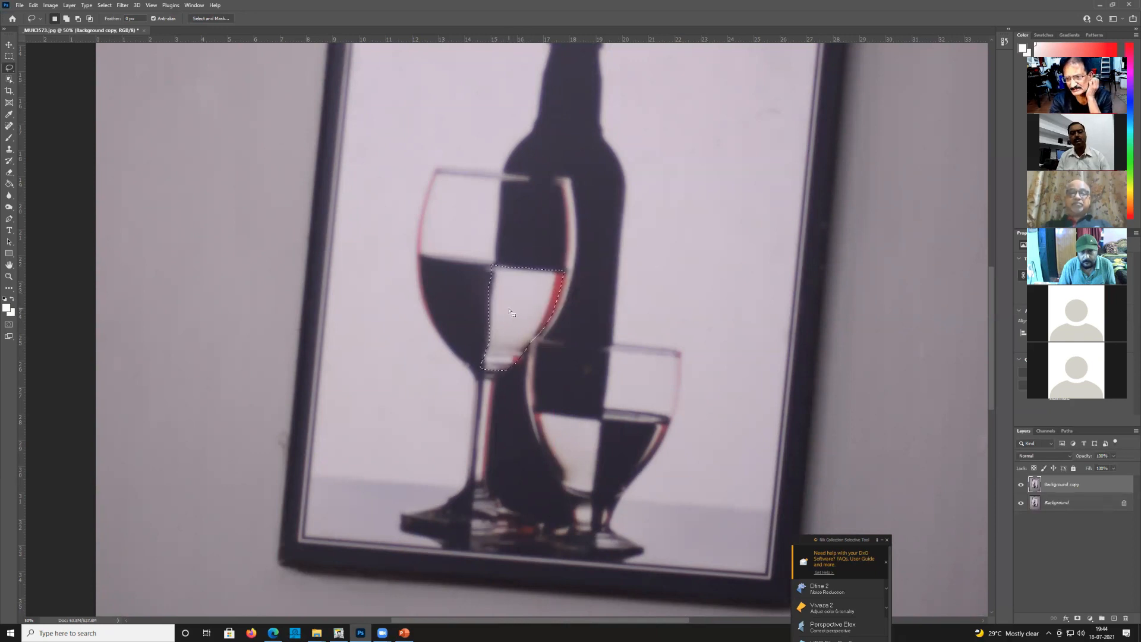
# Deselect the glass section and delete the duplicate layer
pyautogui.click(504, 250)
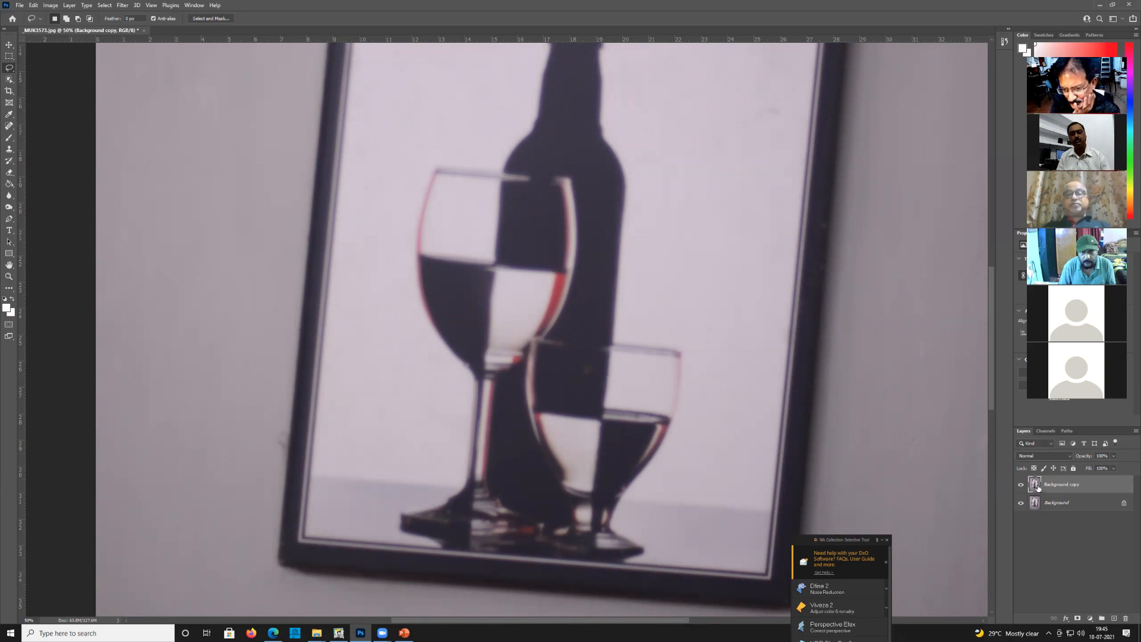
pyautogui.moveTo(1043, 484); pyautogui.dragTo(1123, 618)
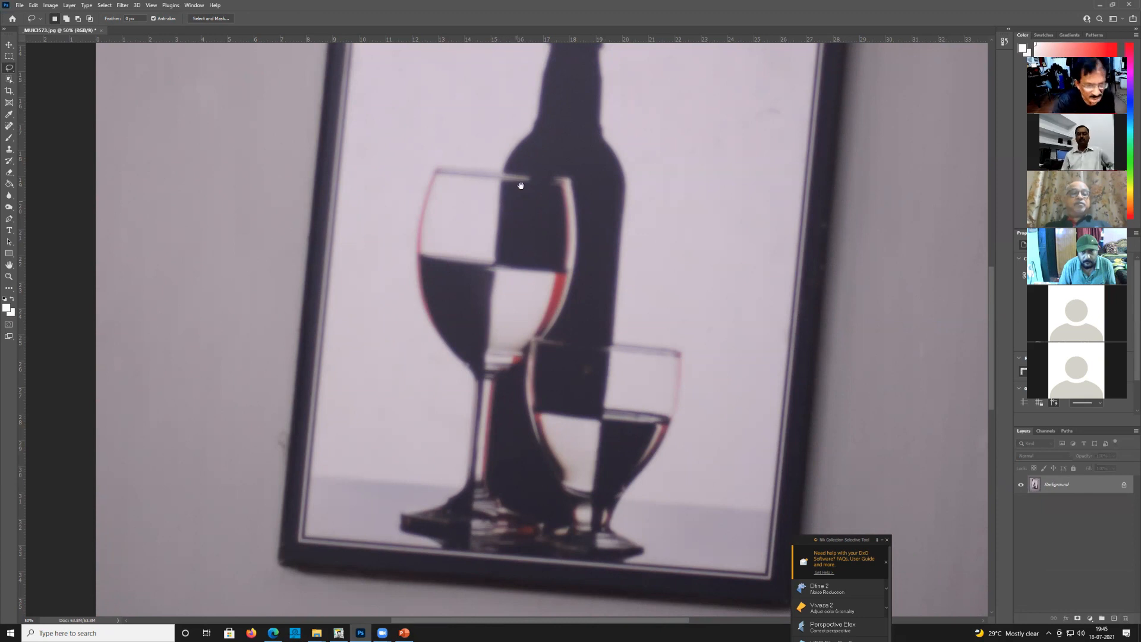
# Draw a freehand lasso selection around the mouth of the bottle at the top of its neck
pyautogui.moveTo(521, 171); pyautogui.dragTo(466, 323)
pyautogui.moveTo(466, 216); pyautogui.dragTo(457, 256)
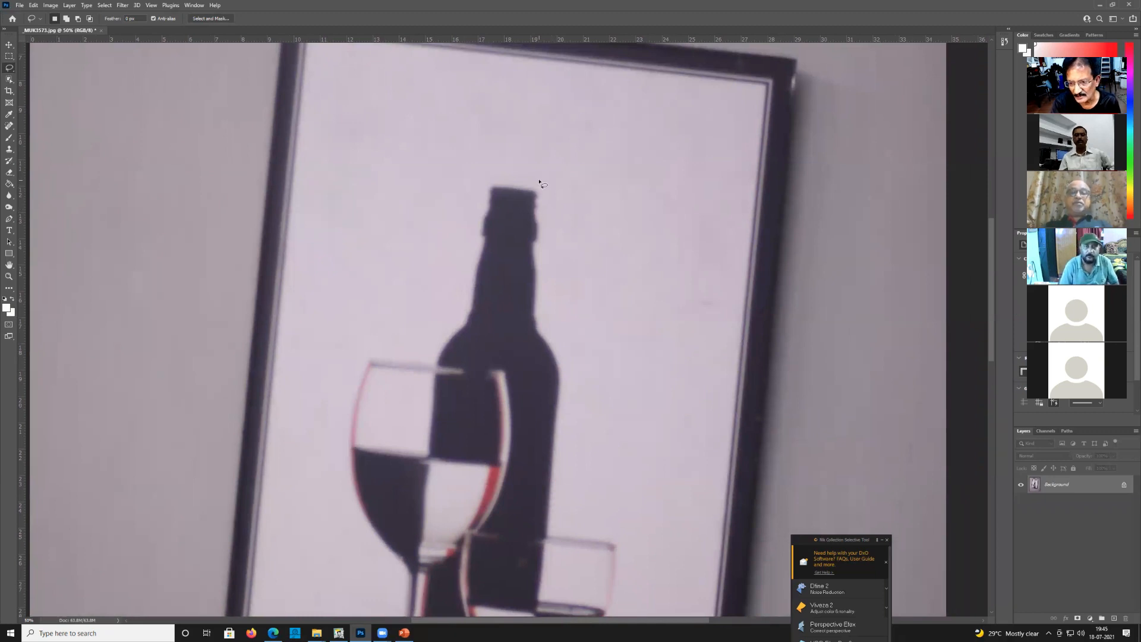
pyautogui.rightClick(9, 68)
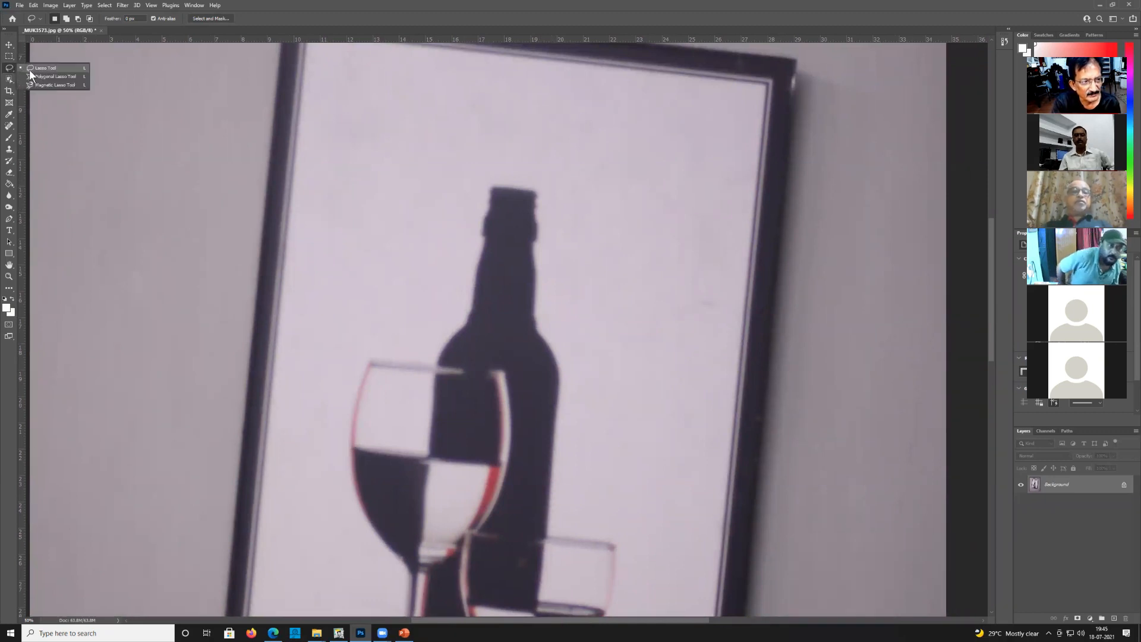
pyautogui.click(39, 69)
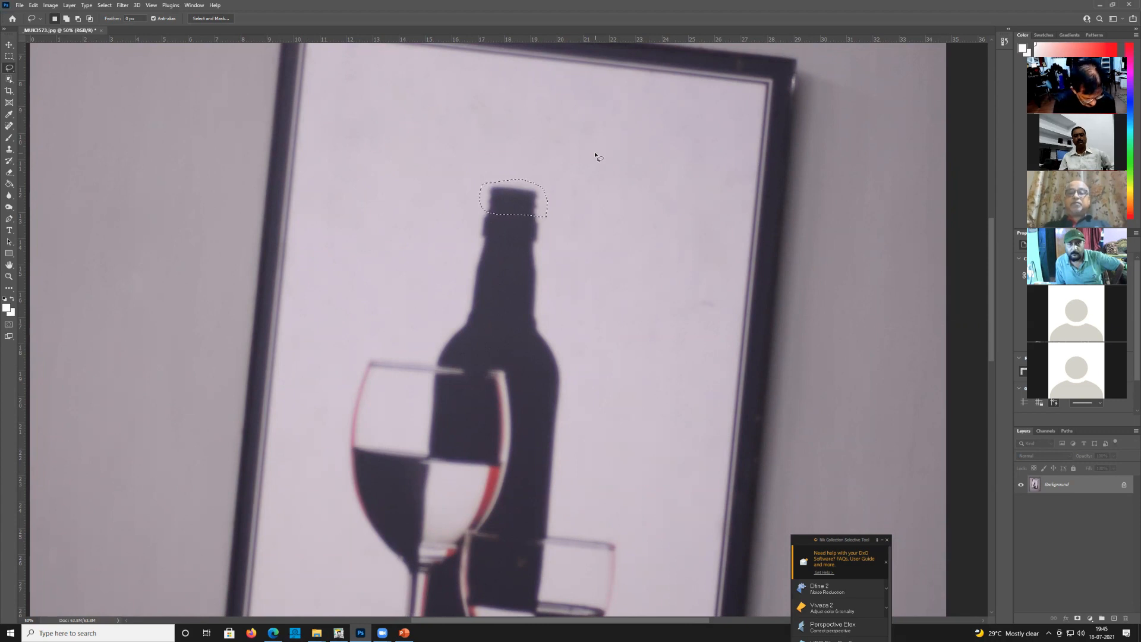
# Try the Fill command on the selected bottle mouth and undo the fill
pyautogui.hotkey('shift', 'F5')
pyautogui.press('Return')
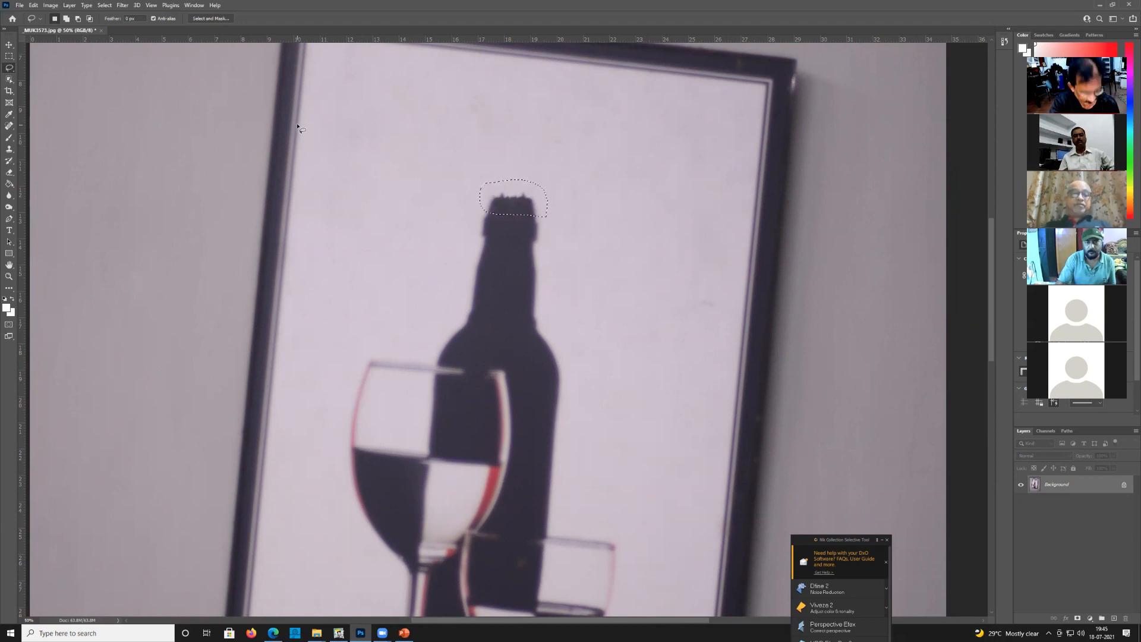
pyautogui.click(33, 4)
pyautogui.click(40, 15)
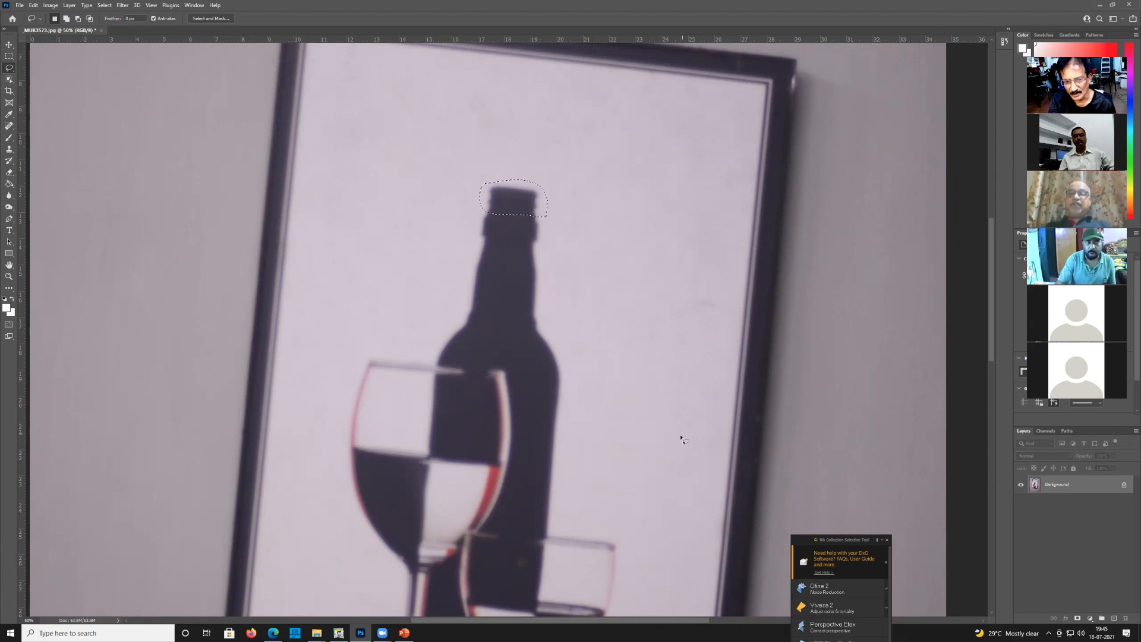
# Unlock the Background layer and delete the selected bottle-mouth area to transparency
pyautogui.click(1124, 486)
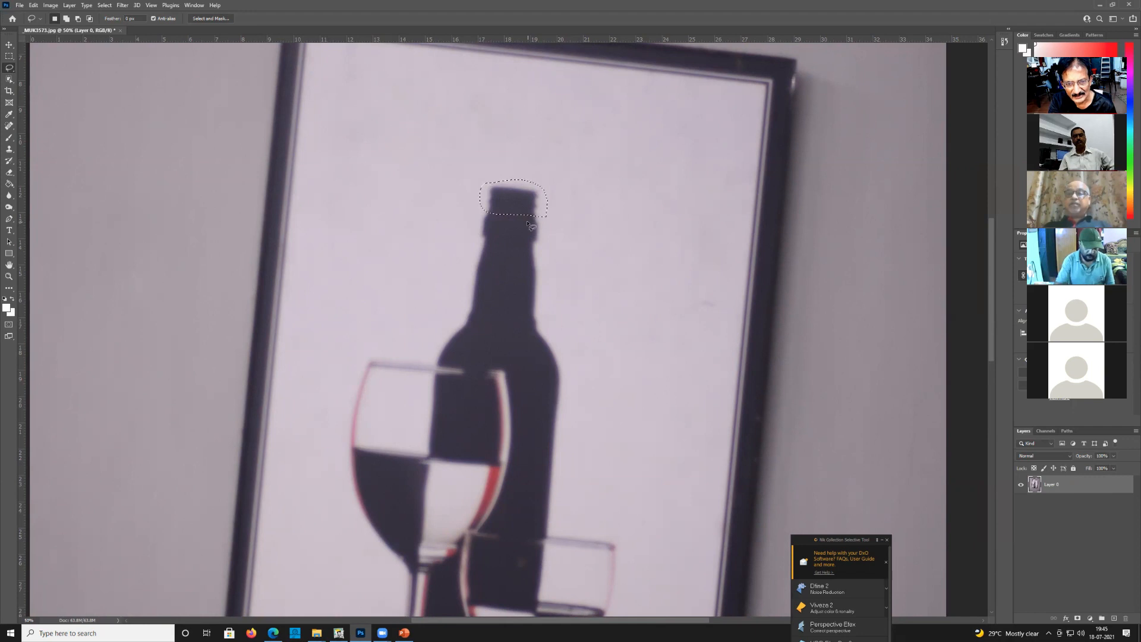
pyautogui.press('Delete')
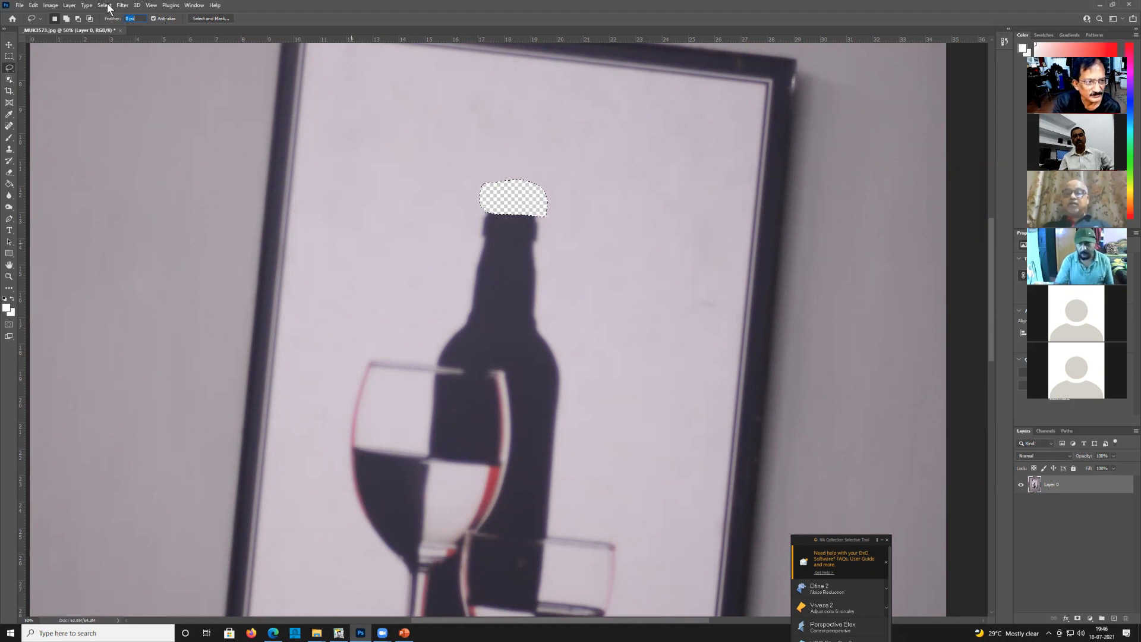
# Flatten the image and undo the flattening
pyautogui.click(70, 6)
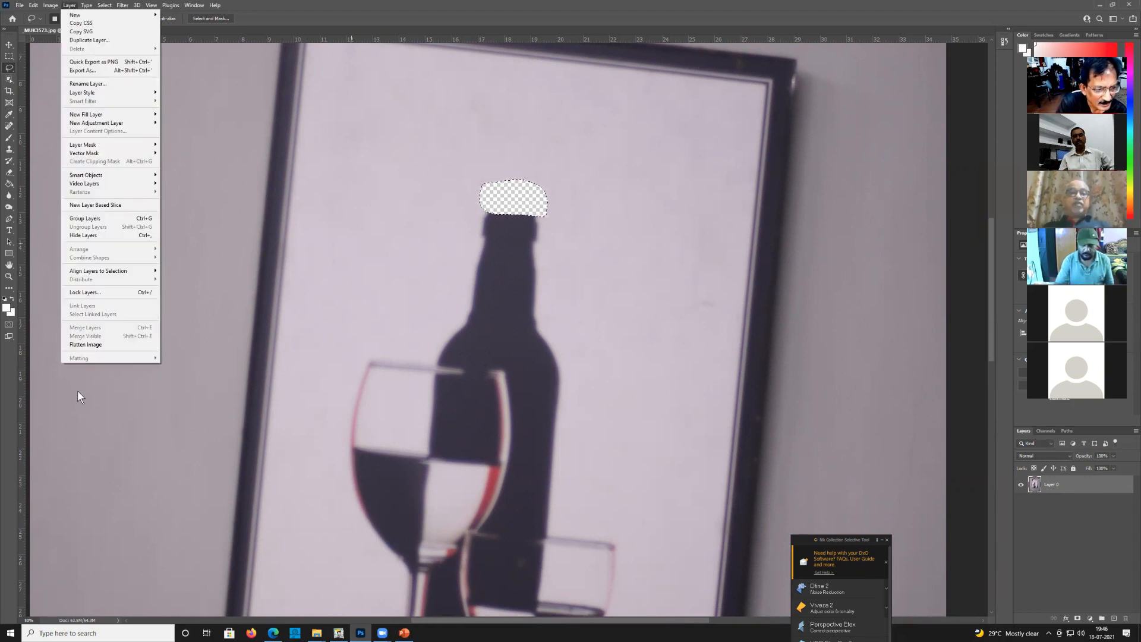
pyautogui.click(83, 345)
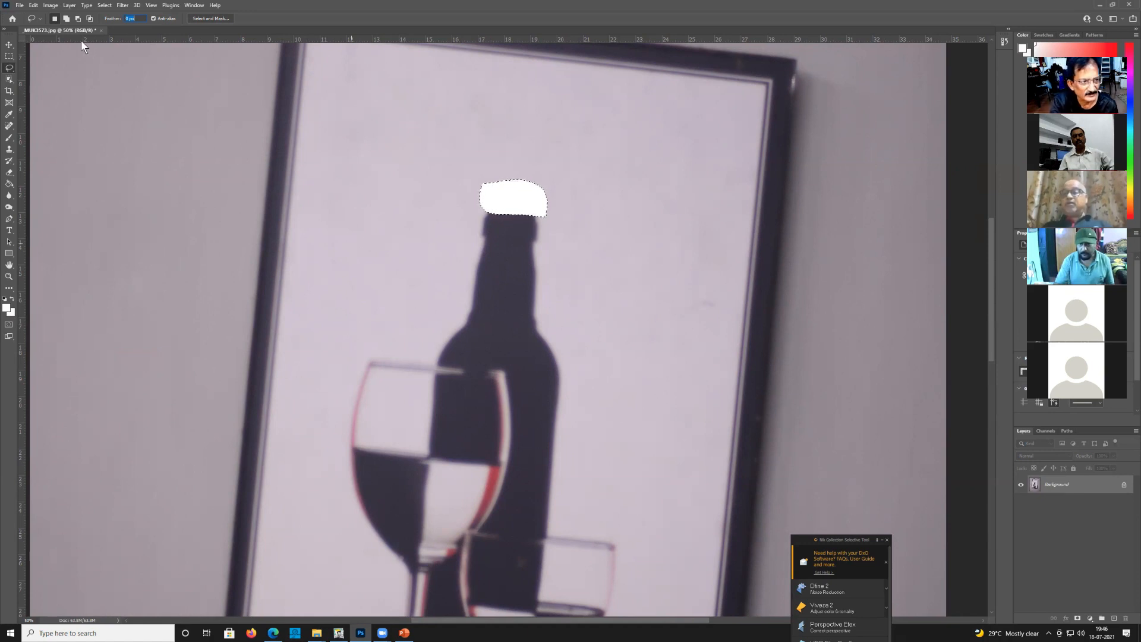
pyautogui.click(34, 18)
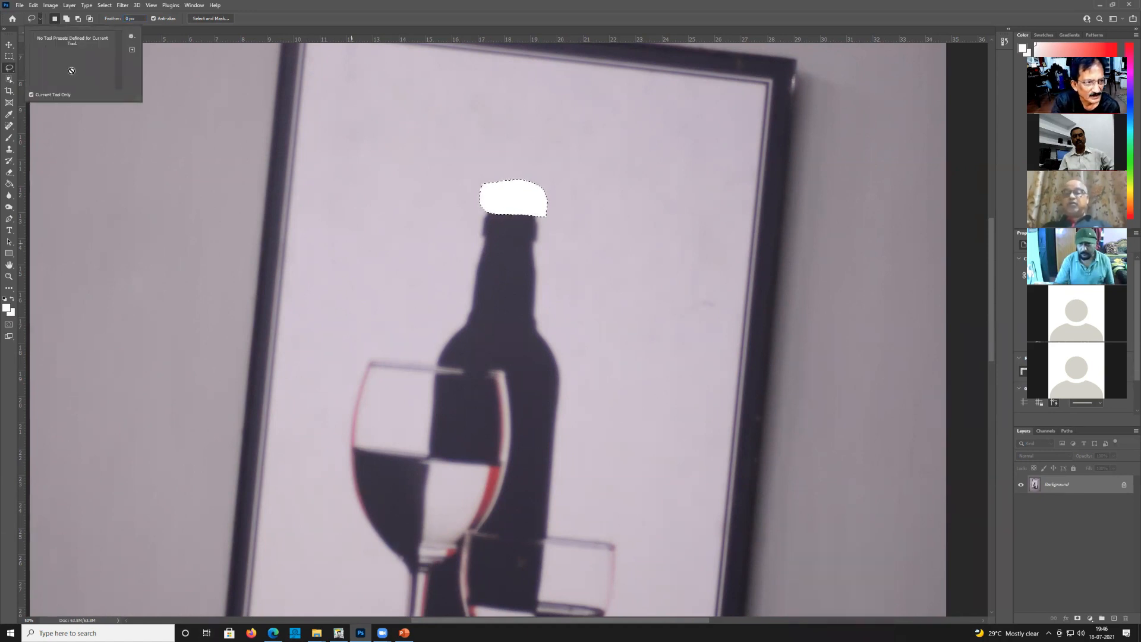
pyautogui.click(31, 7)
pyautogui.click(36, 13)
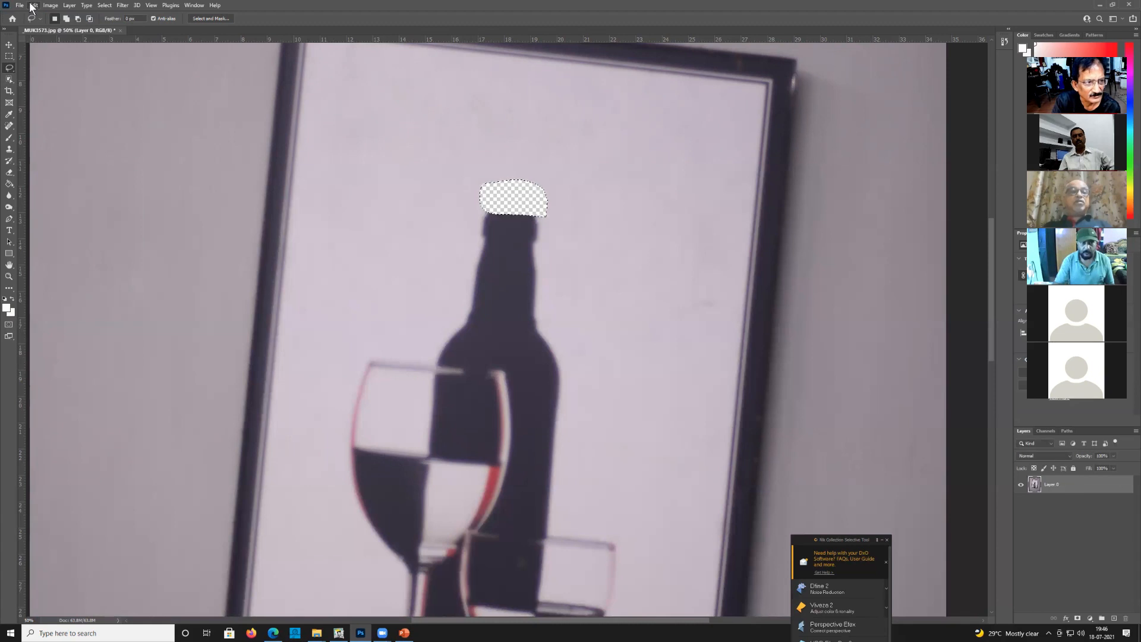
# Undo the deletion of the selected bottle-mouth area and flatten the image
pyautogui.click(33, 6)
pyautogui.click(37, 15)
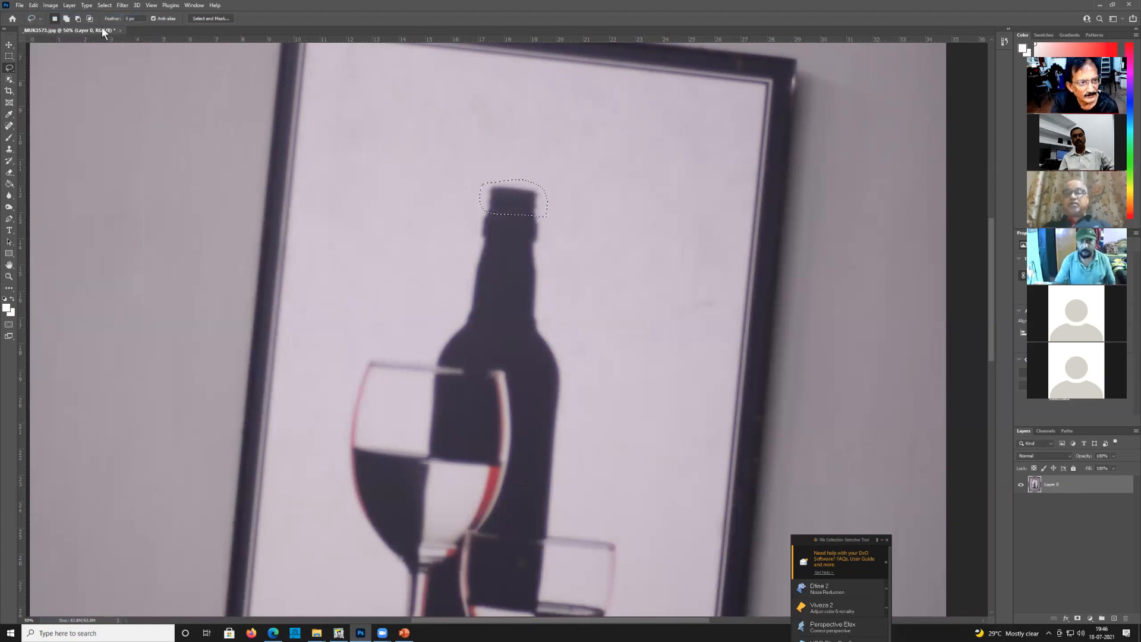
pyautogui.click(70, 5)
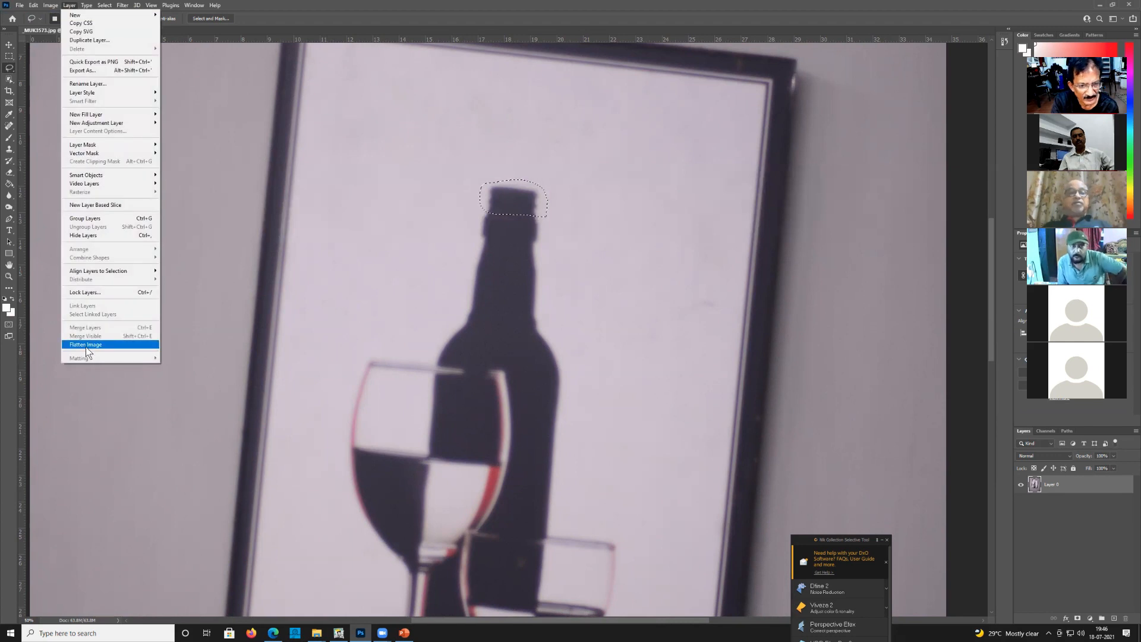
pyautogui.click(87, 345)
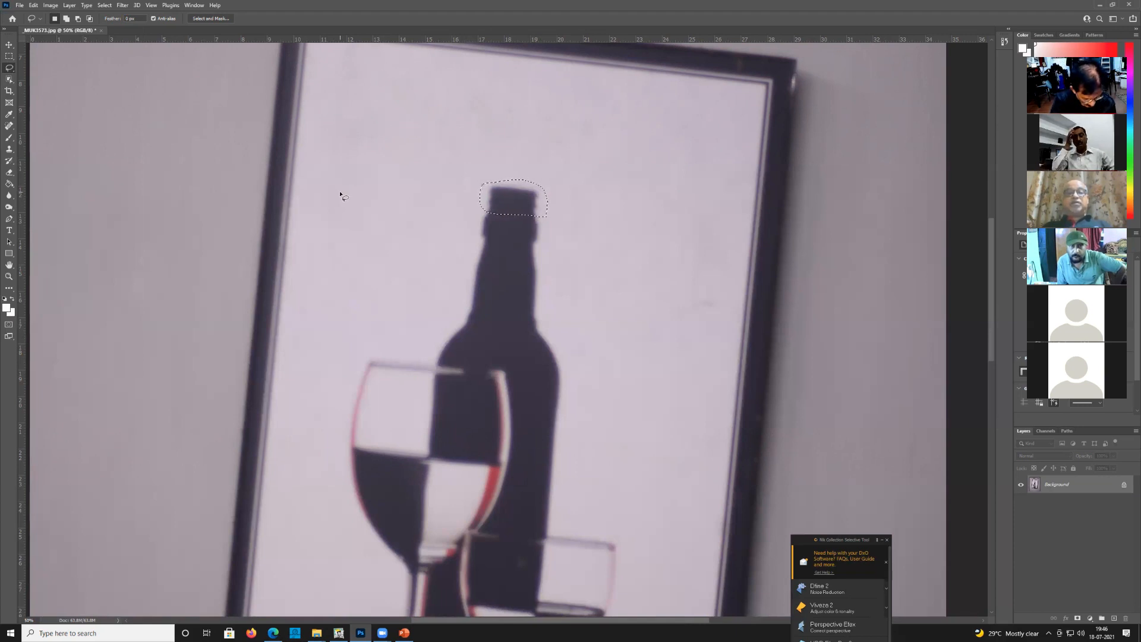
# Try filling the selected bottle mouth on the flattened Background layer, and undo the fill
pyautogui.hotkey('shift', 'F5')
pyautogui.press('Return')
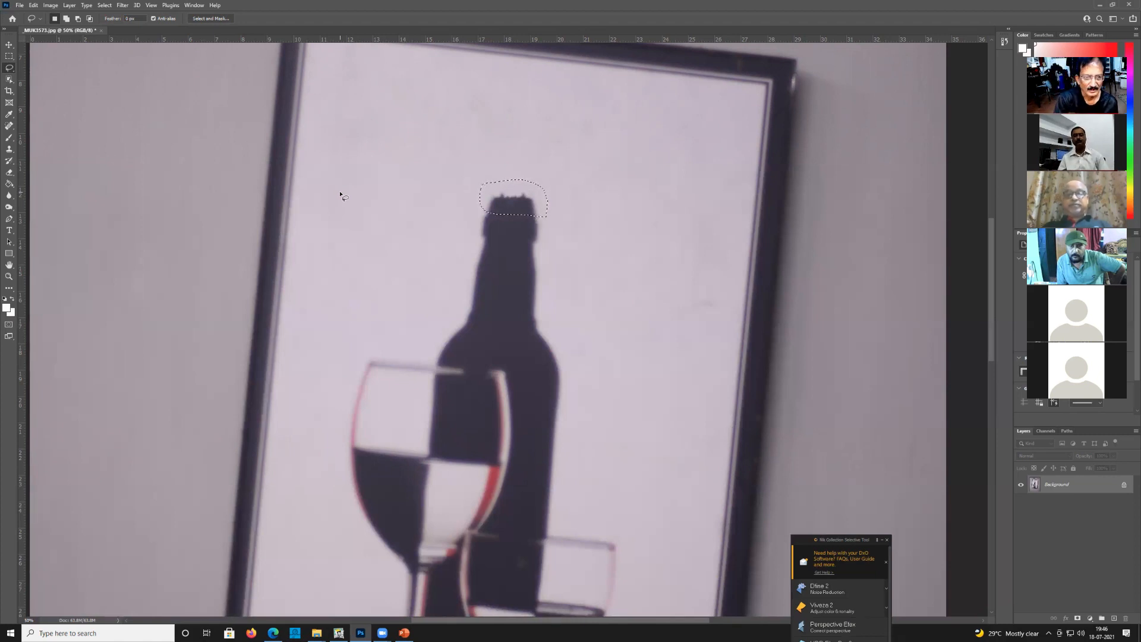
pyautogui.click(34, 5)
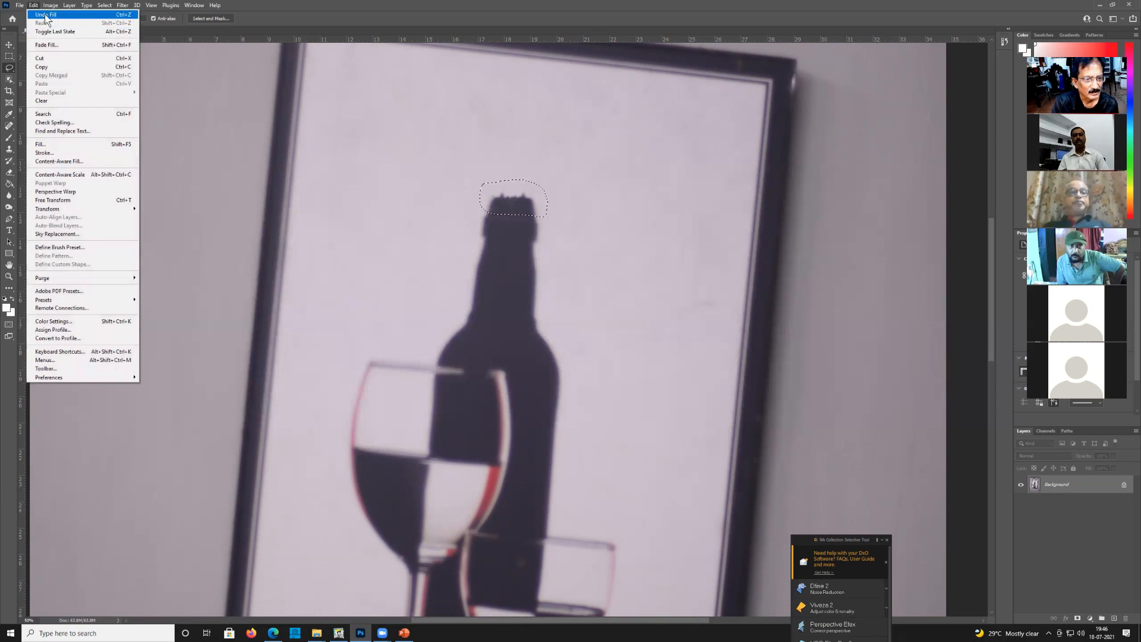
pyautogui.click(46, 15)
# Clear the lasso selection, draw a rectangular marquee over part of the bottle's neck, and deselect it
pyautogui.click(660, 249)
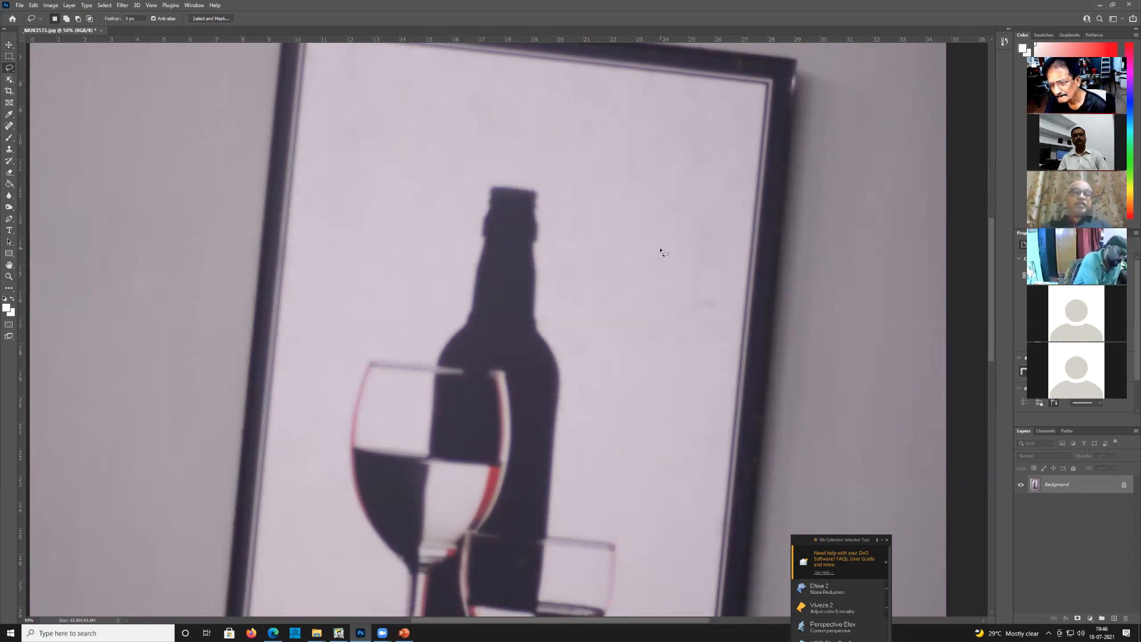
pyautogui.click(9, 57)
pyautogui.moveTo(511, 143); pyautogui.dragTo(576, 275)
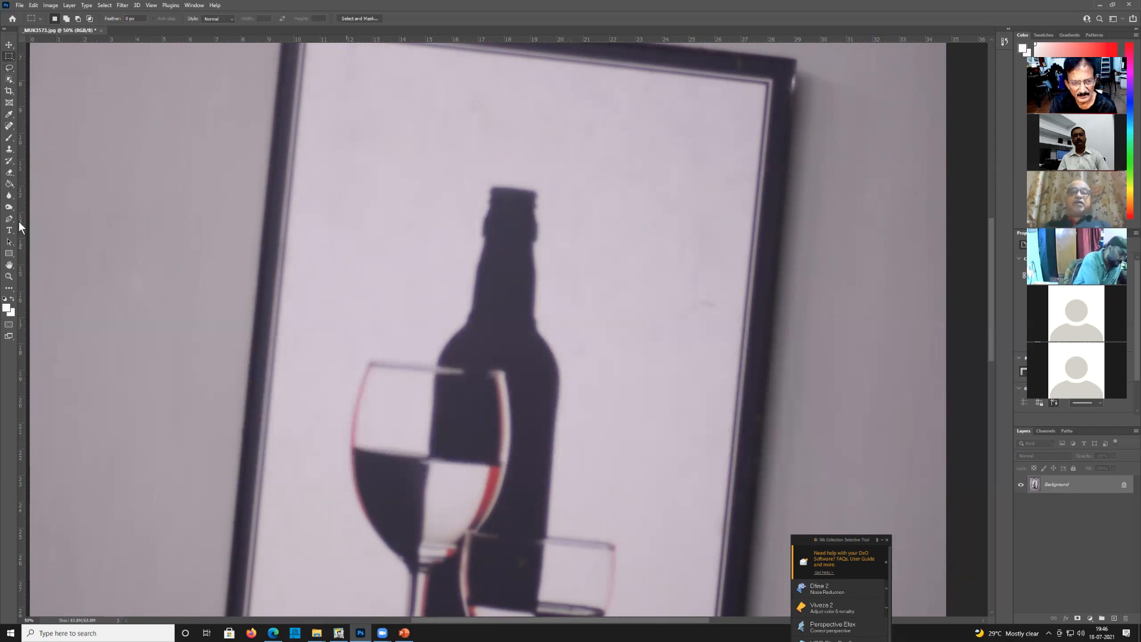
pyautogui.click(105, 6)
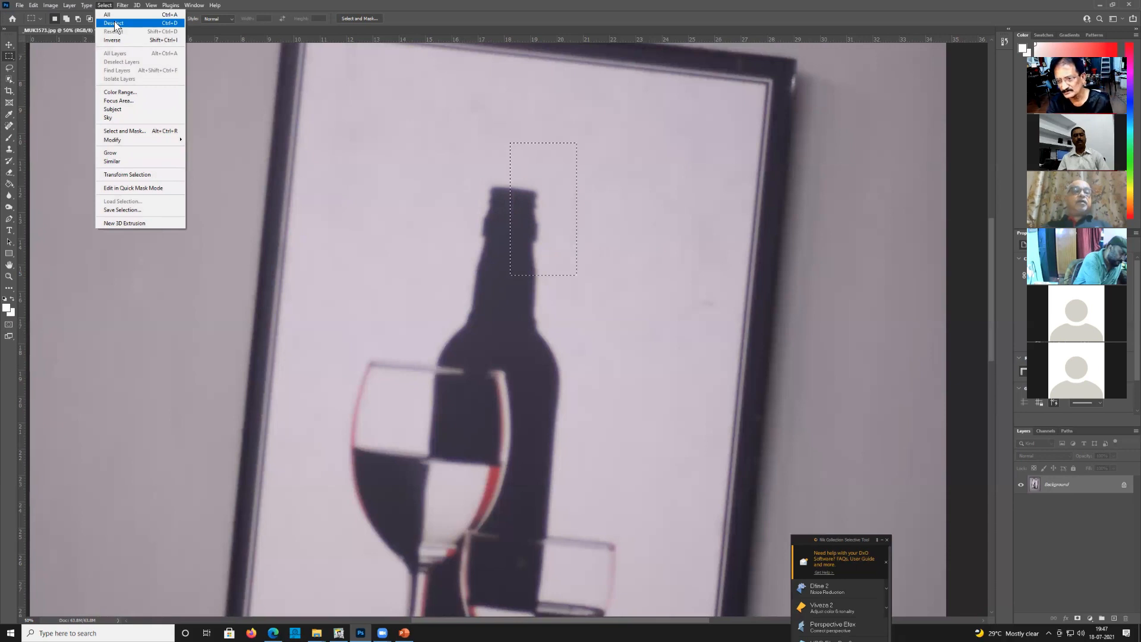
pyautogui.click(116, 24)
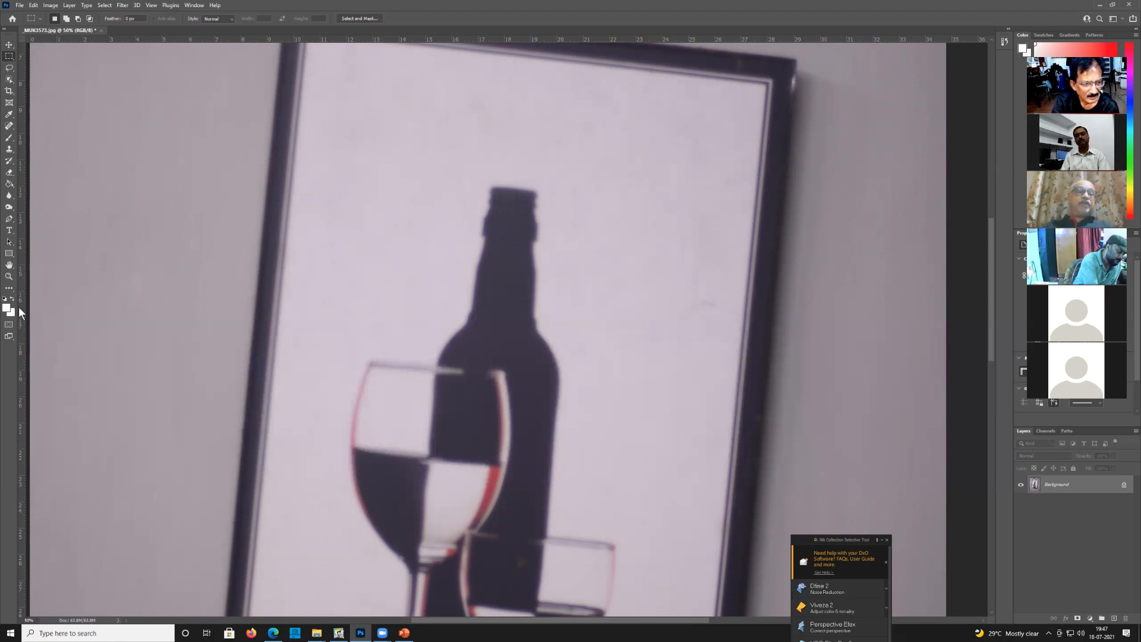
pyautogui.click(10, 290)
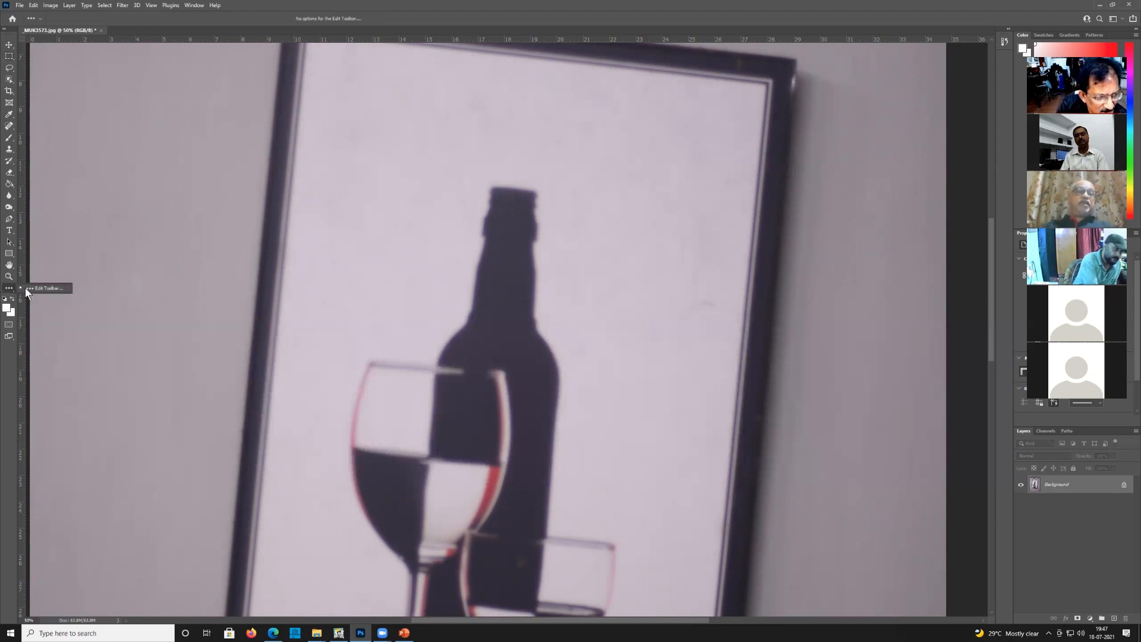
pyautogui.click(84, 227)
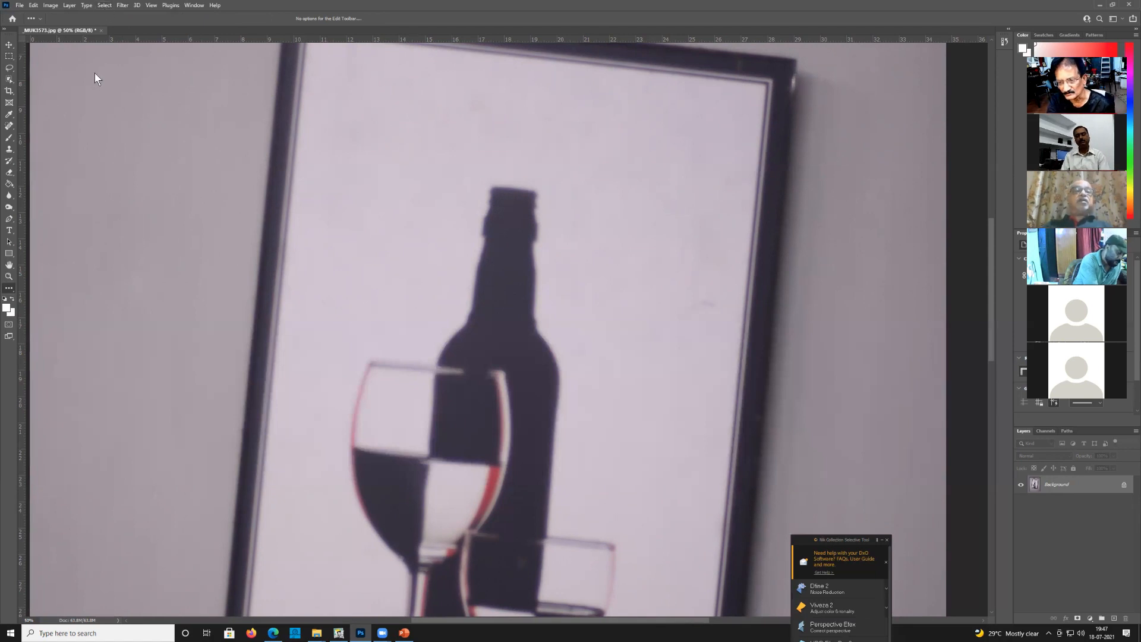
# Try cropping the photo to the 1 : 1 (Square) ratio with the whole picture frame inside, and undo the crop
pyautogui.click(11, 94)
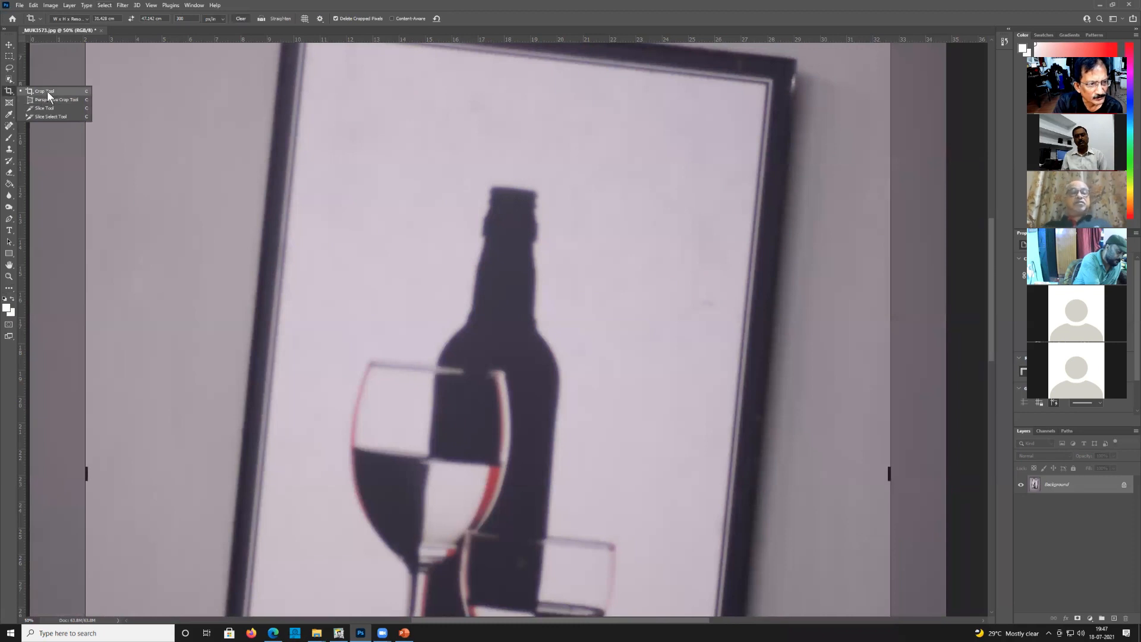
pyautogui.click(48, 91)
pyautogui.press('z')
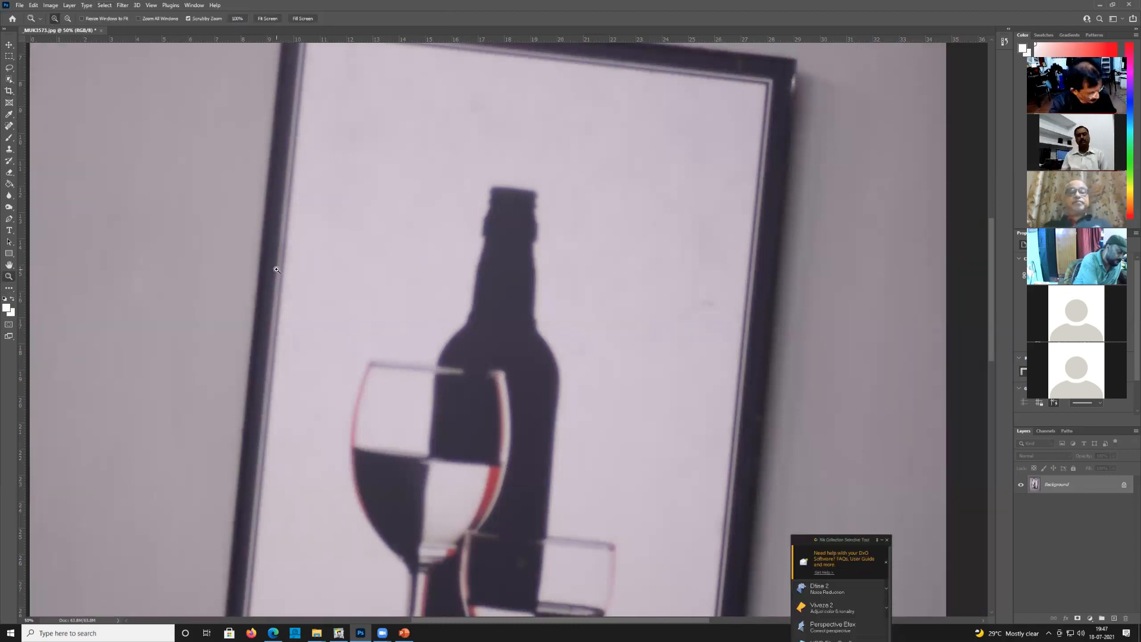
pyautogui.keyDown('alt'); pyautogui.click(279, 268); pyautogui.keyUp('alt')
pyautogui.keyDown('alt'); pyautogui.click(279, 269); pyautogui.keyUp('alt')
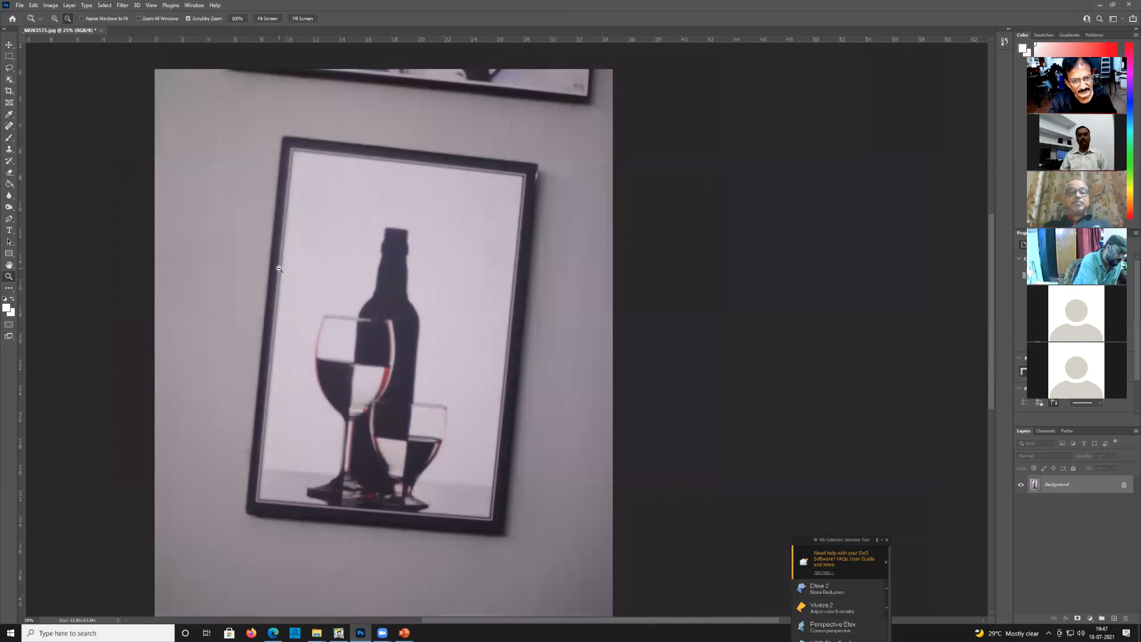
pyautogui.keyDown('alt'); pyautogui.click(257, 288); pyautogui.keyUp('alt')
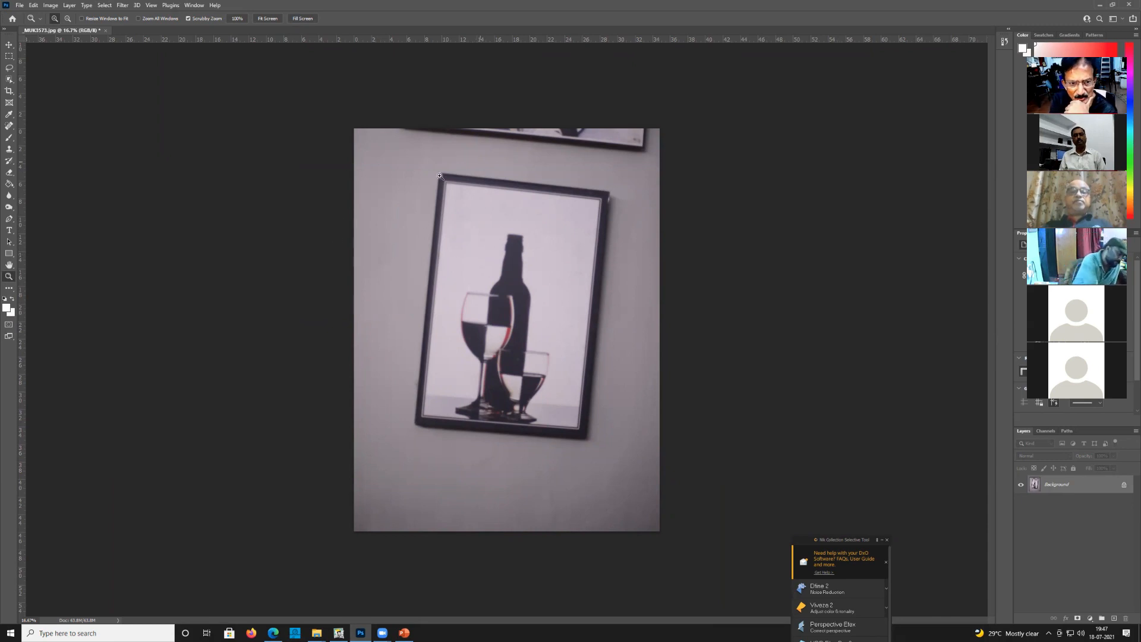
pyautogui.click(9, 91)
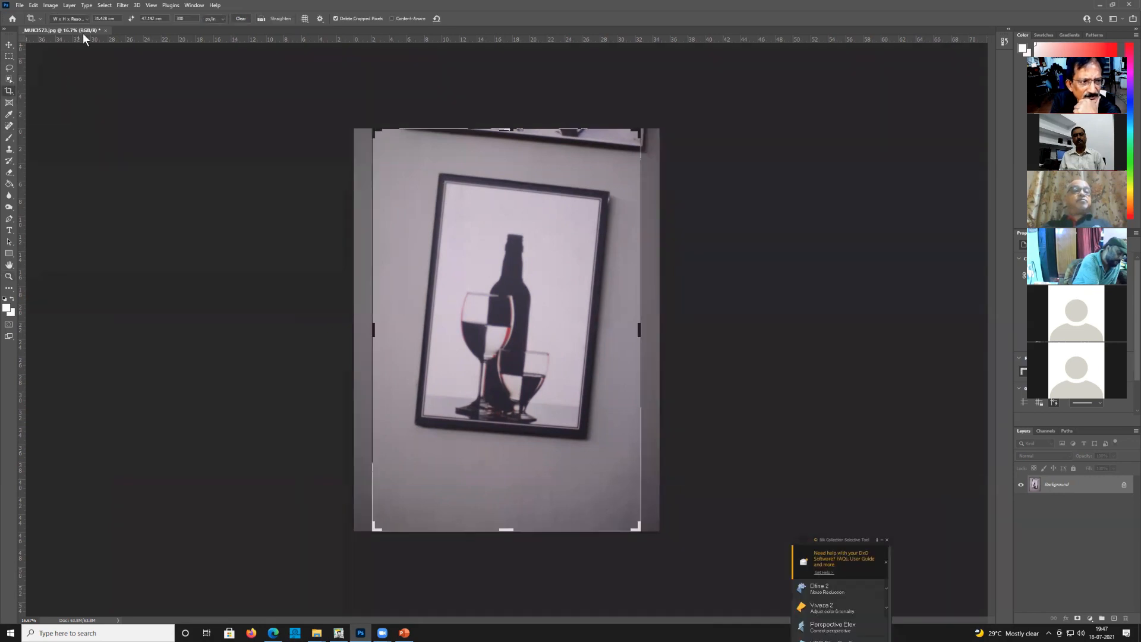
pyautogui.click(68, 19)
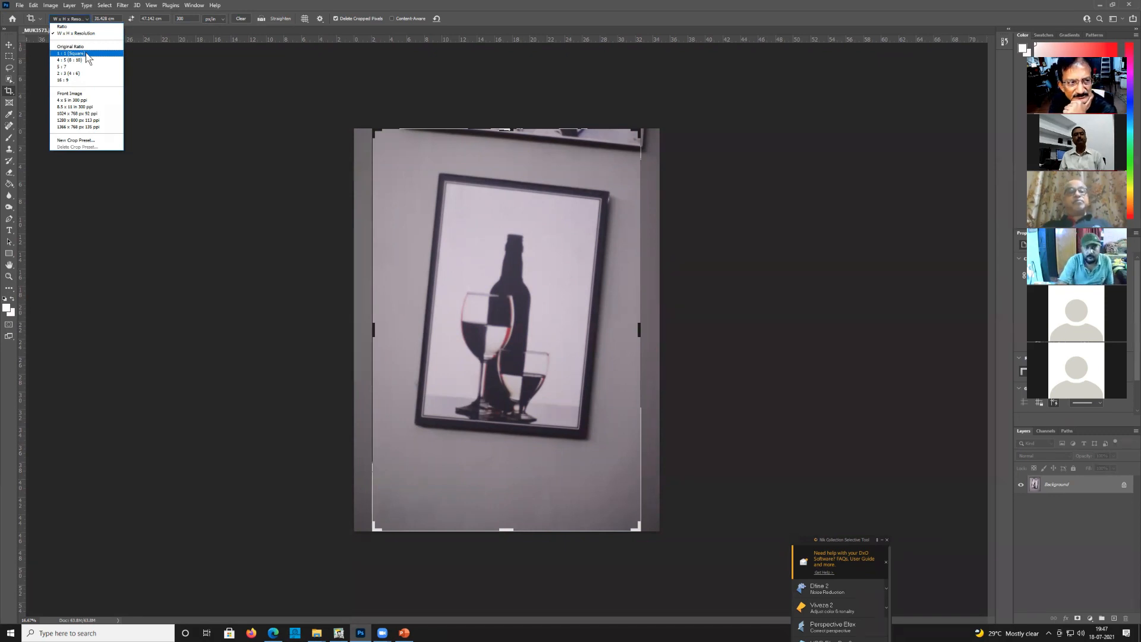
pyautogui.click(87, 57)
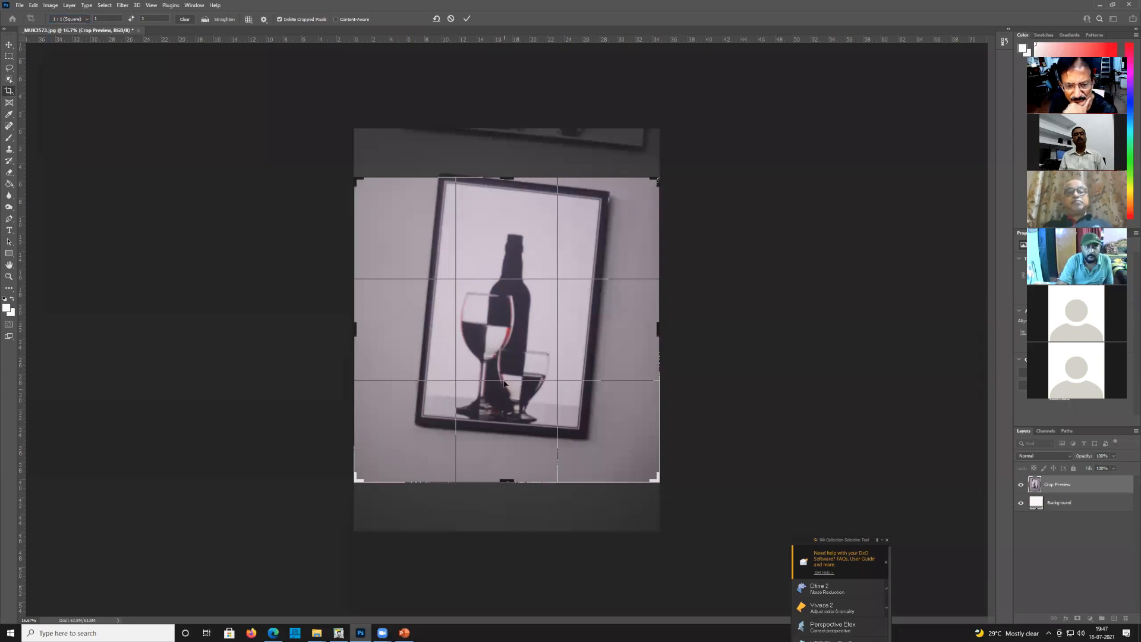
pyautogui.moveTo(498, 331); pyautogui.dragTo(496, 350)
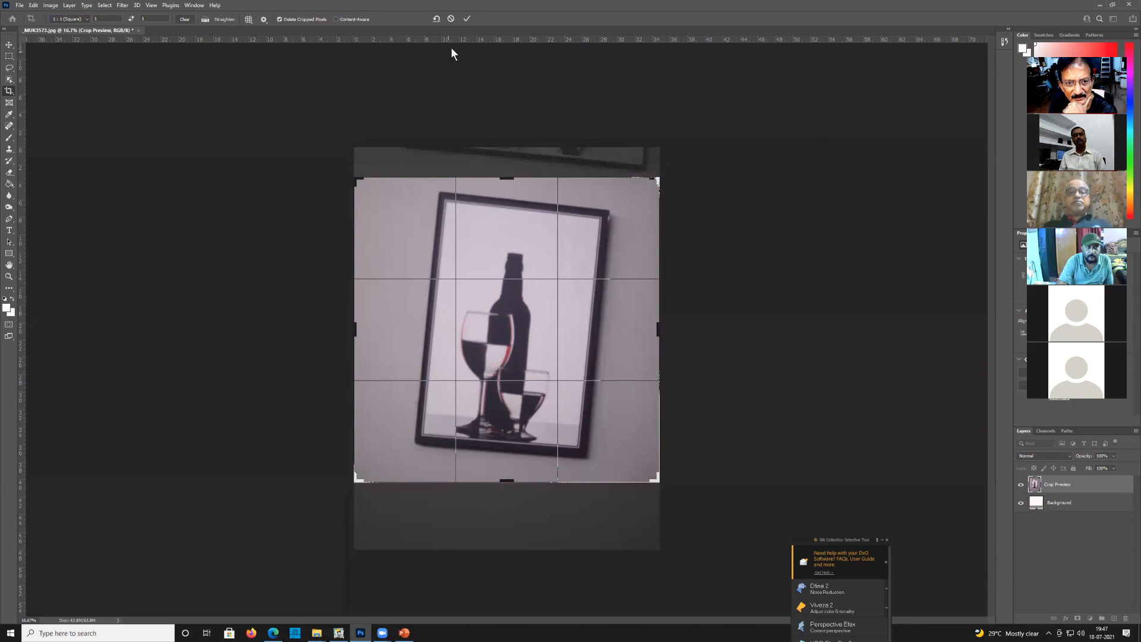
pyautogui.click(464, 19)
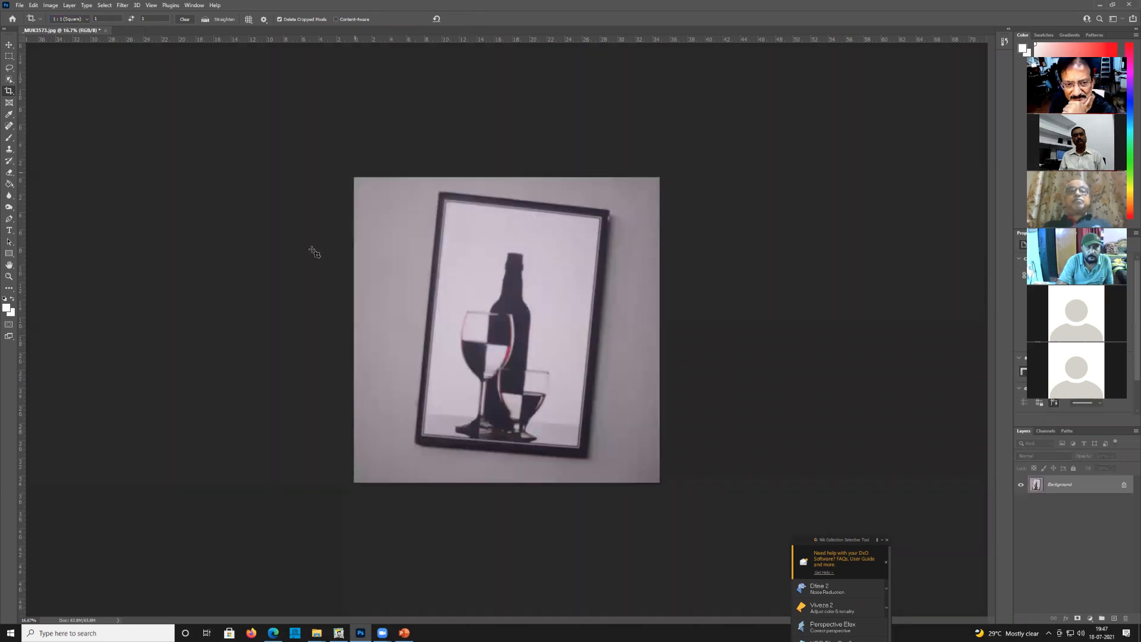
pyautogui.click(34, 6)
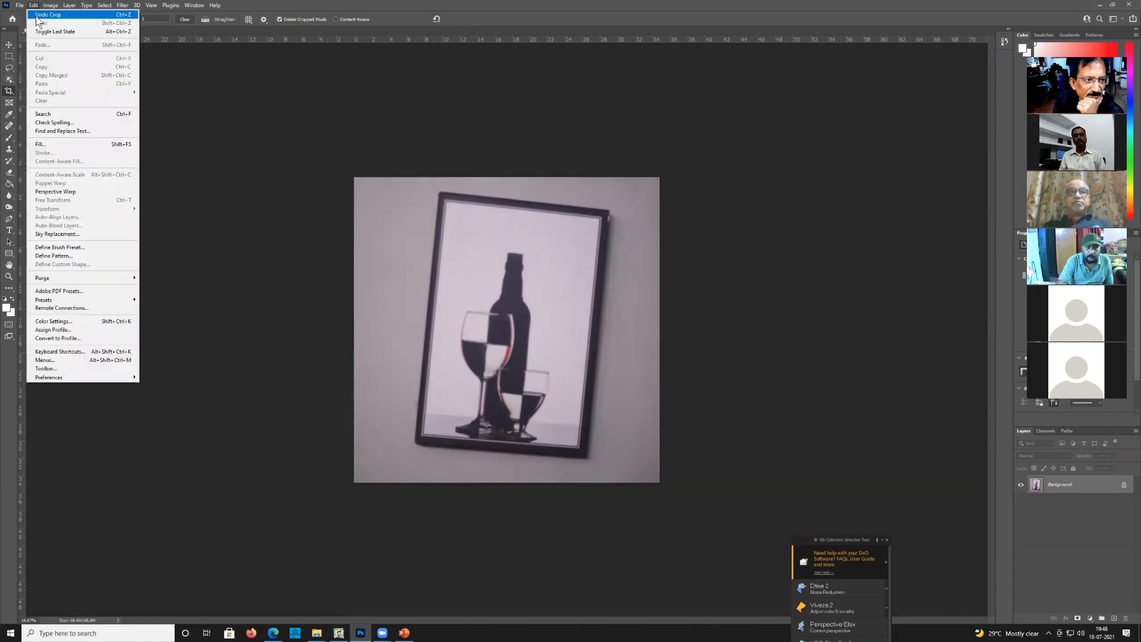
pyautogui.click(41, 14)
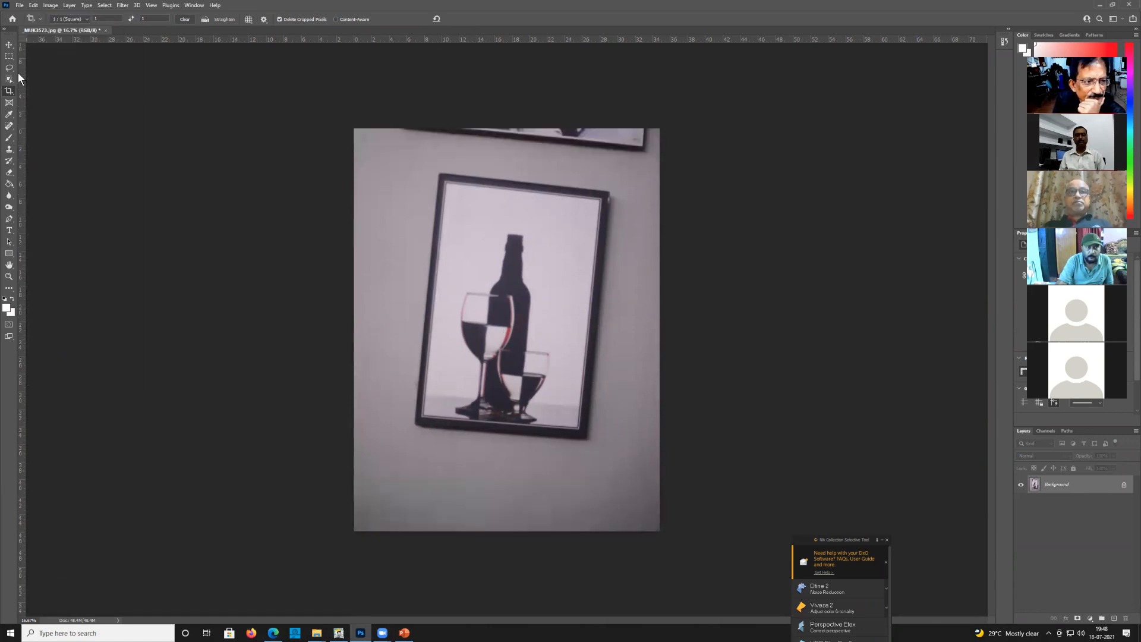
# Crop the photo to the 5 : 7 ratio and commit the crop
pyautogui.click(87, 19)
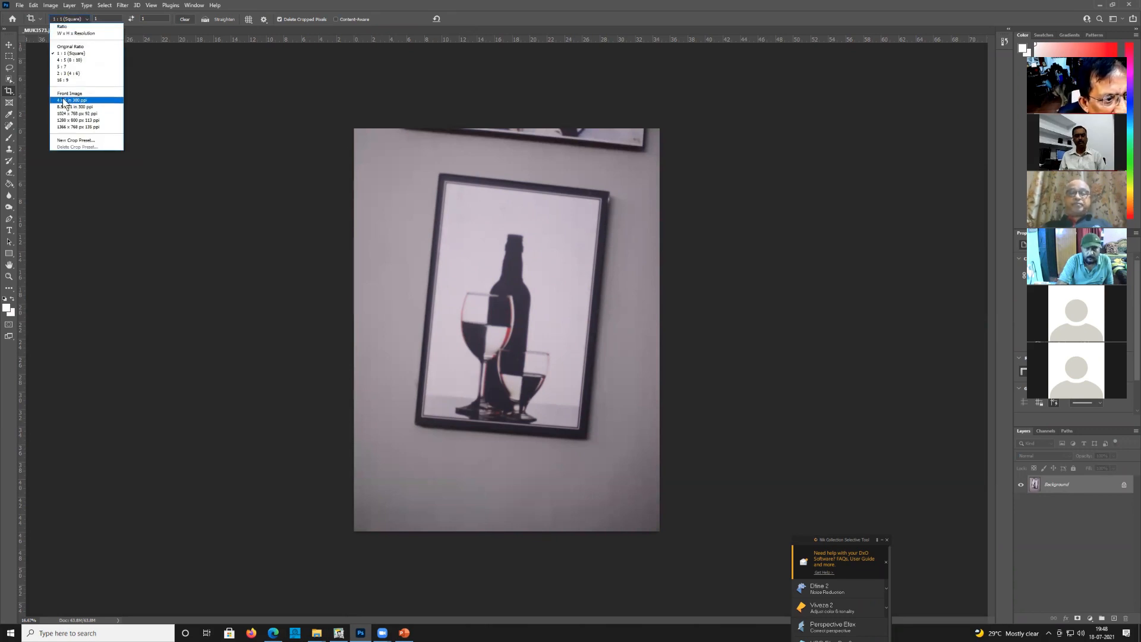
pyautogui.click(66, 68)
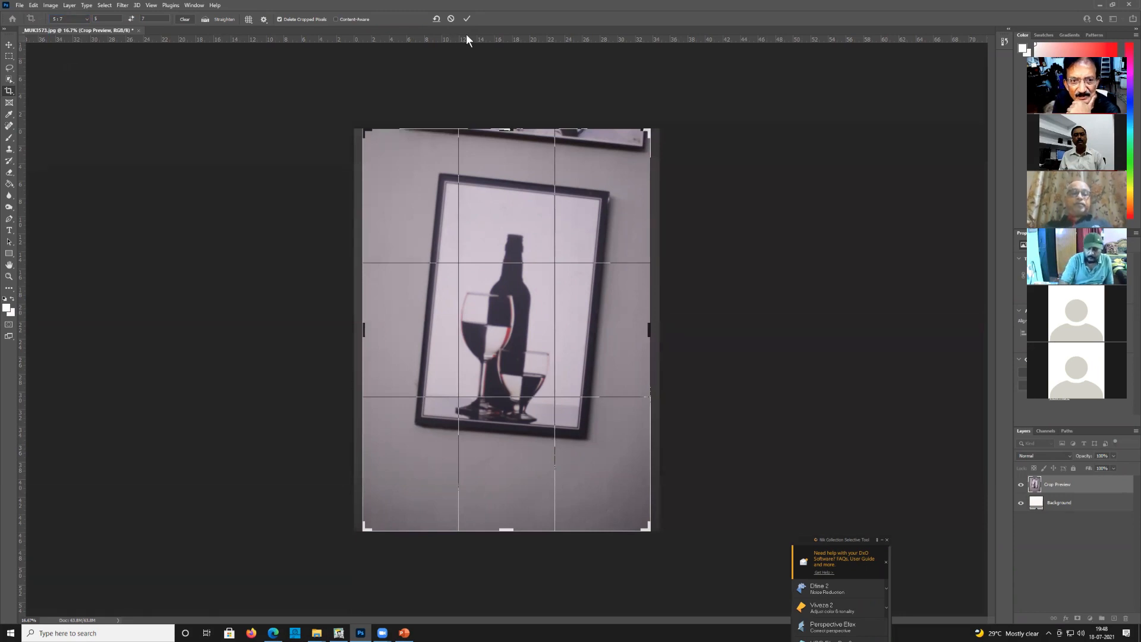
pyautogui.click(467, 19)
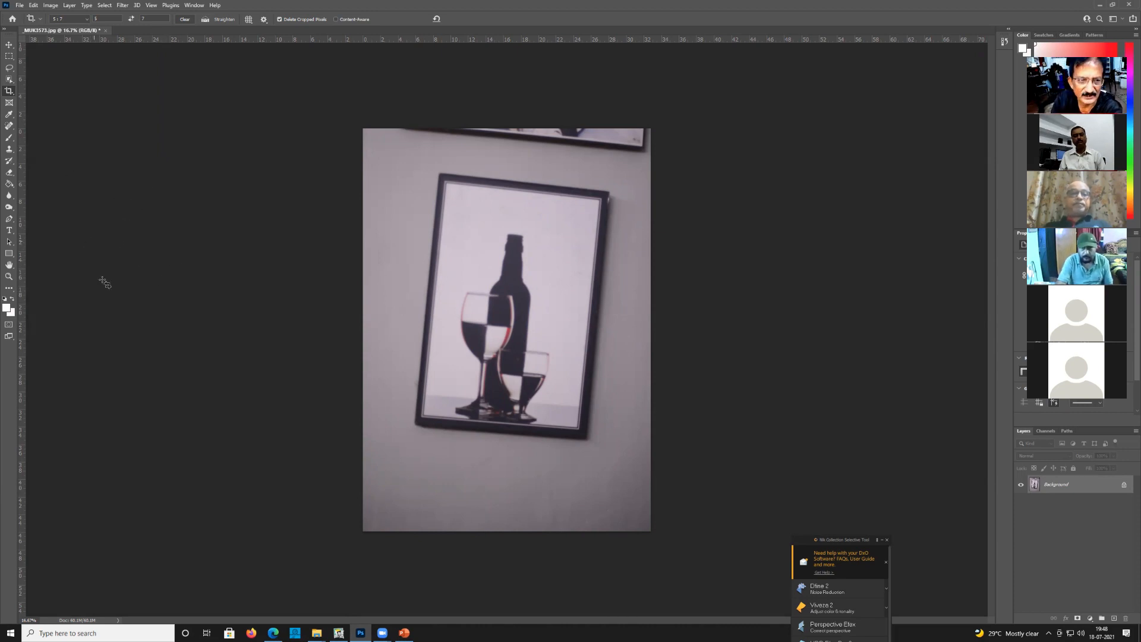
# Open the Image Size settings, switch the dimension units to inches, and set the width to 8 inches
pyautogui.click(50, 5)
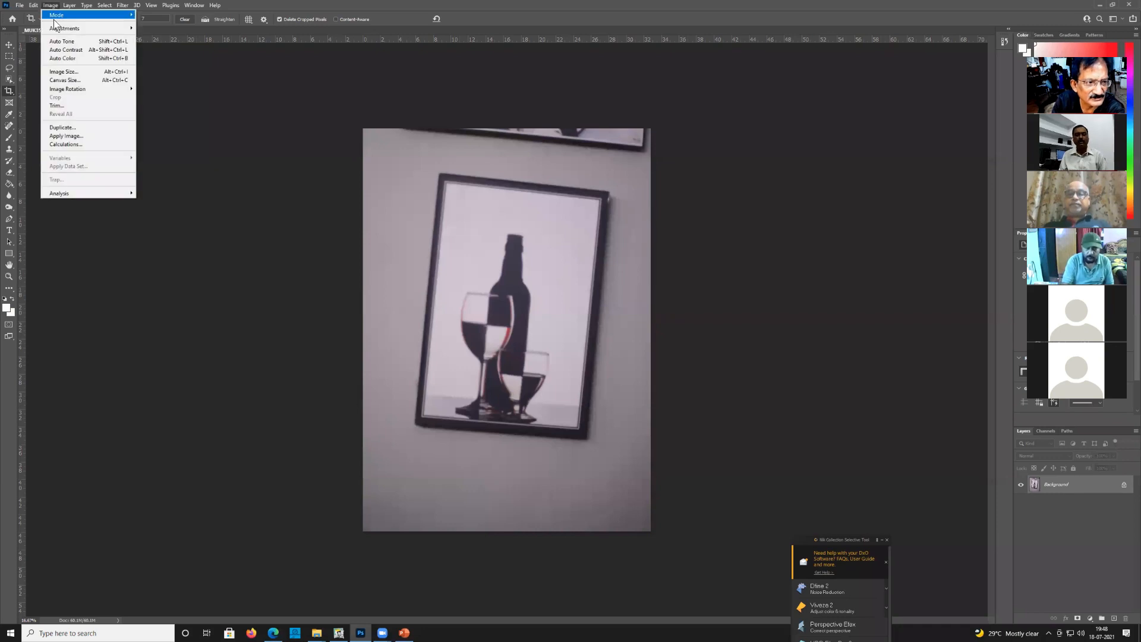
pyautogui.click(64, 71)
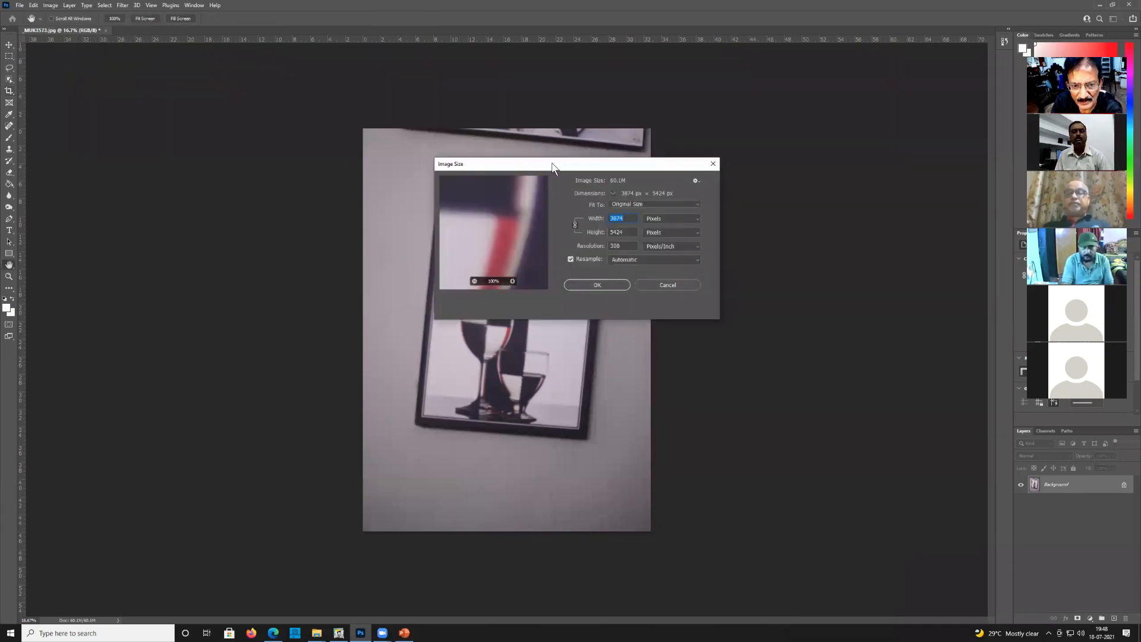
pyautogui.moveTo(554, 166); pyautogui.dragTo(769, 163)
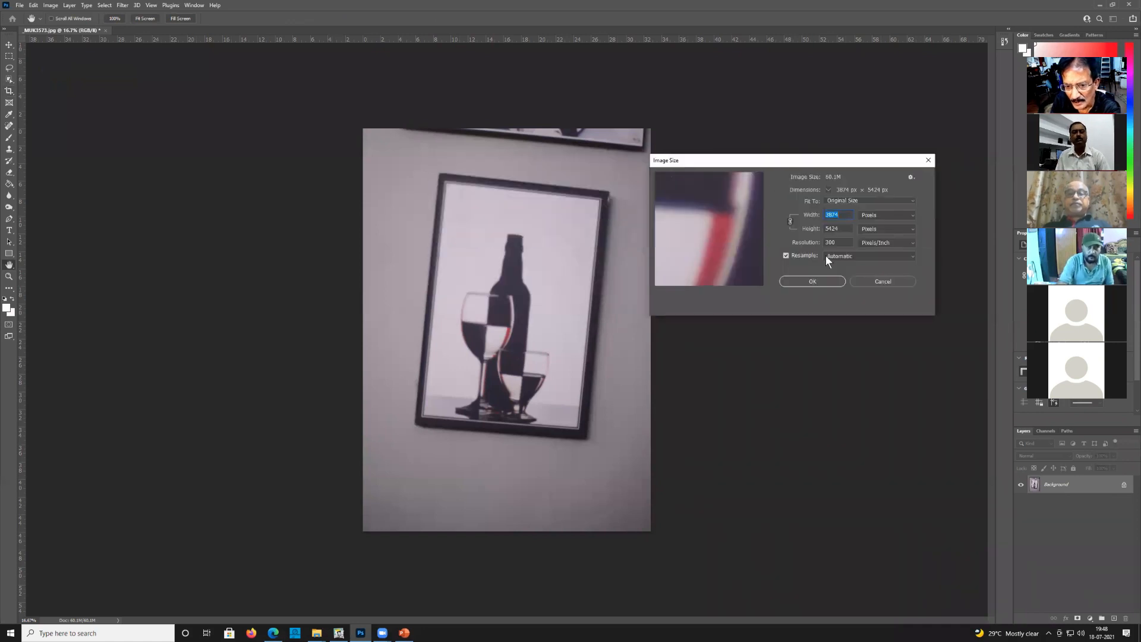
pyautogui.click(865, 230)
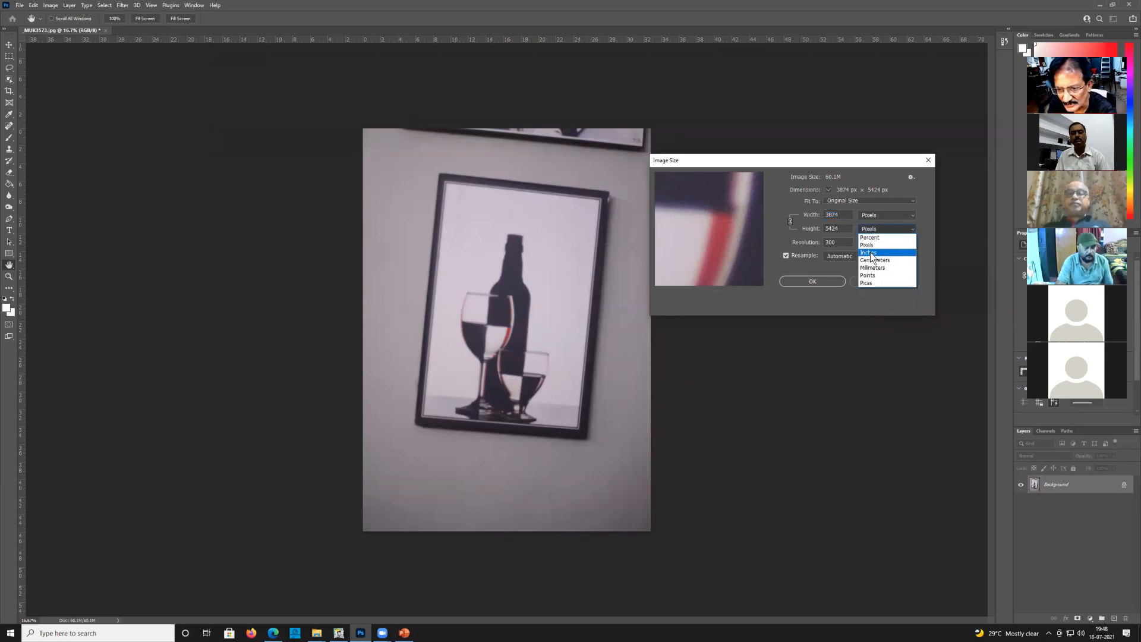
pyautogui.click(871, 254)
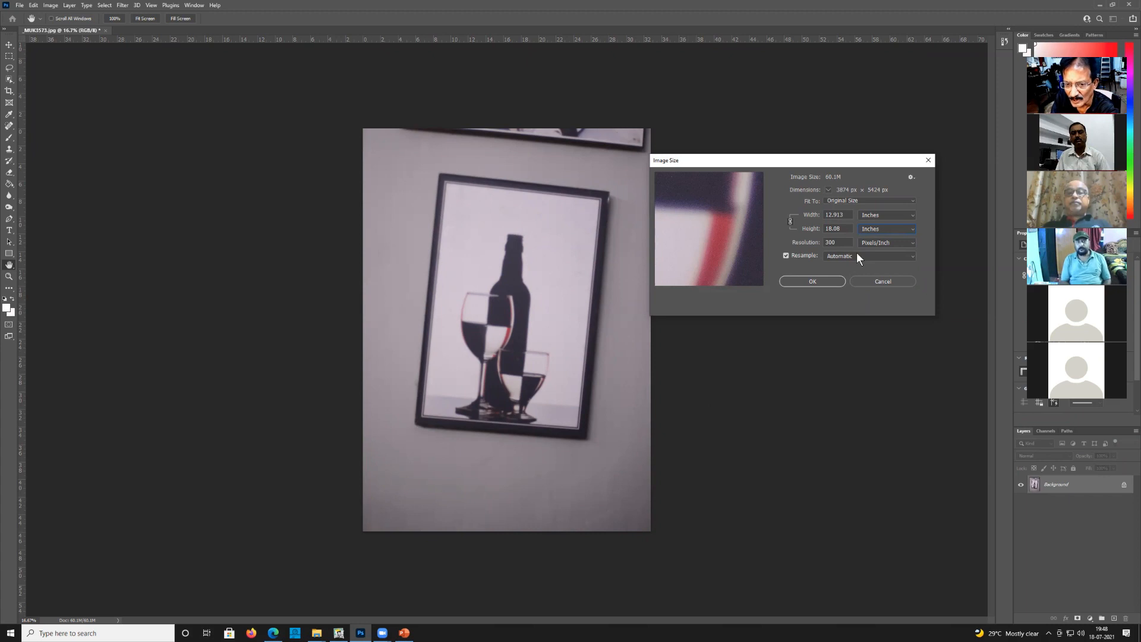
pyautogui.doubleClick(835, 215)
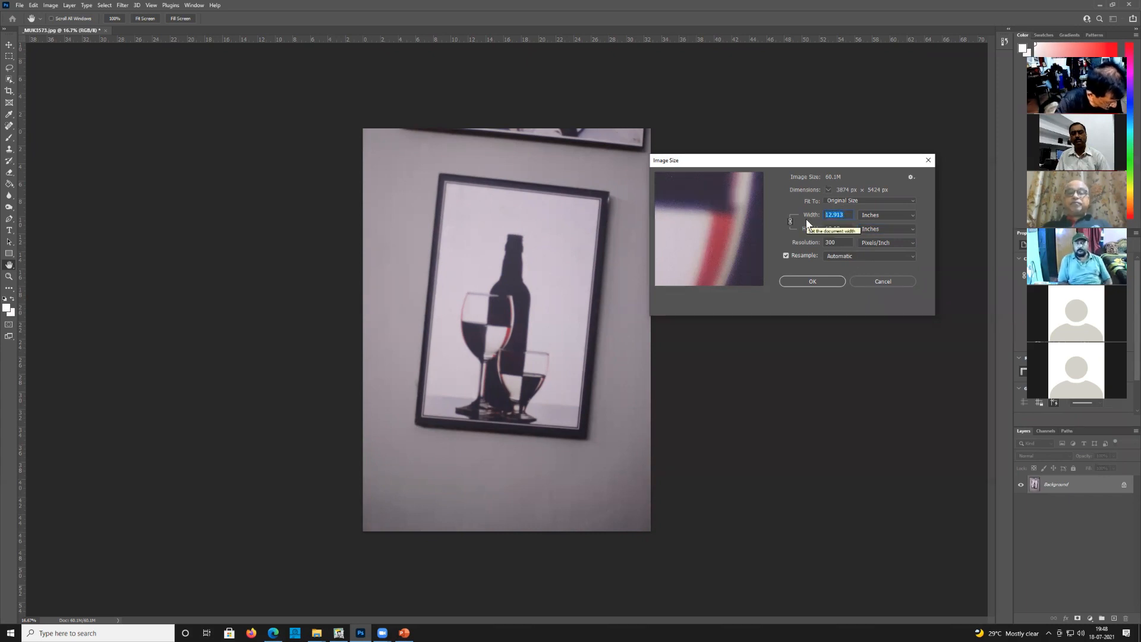
pyautogui.write('8')
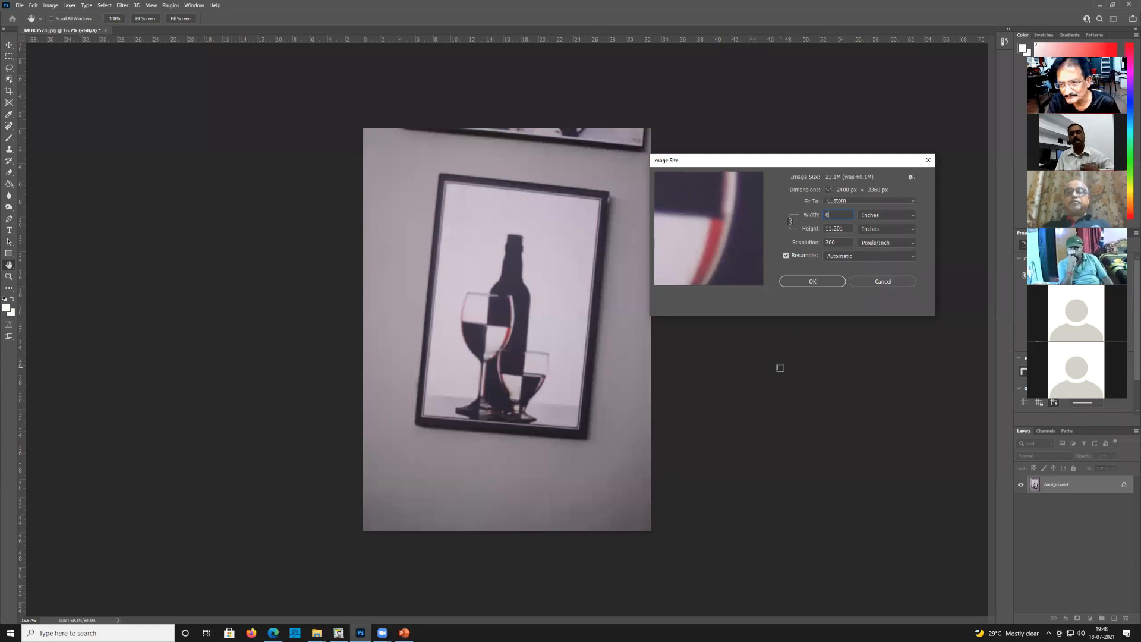
# Unlink the width from the height, set the height to 8 inches, and apply the new image size
pyautogui.click(847, 229)
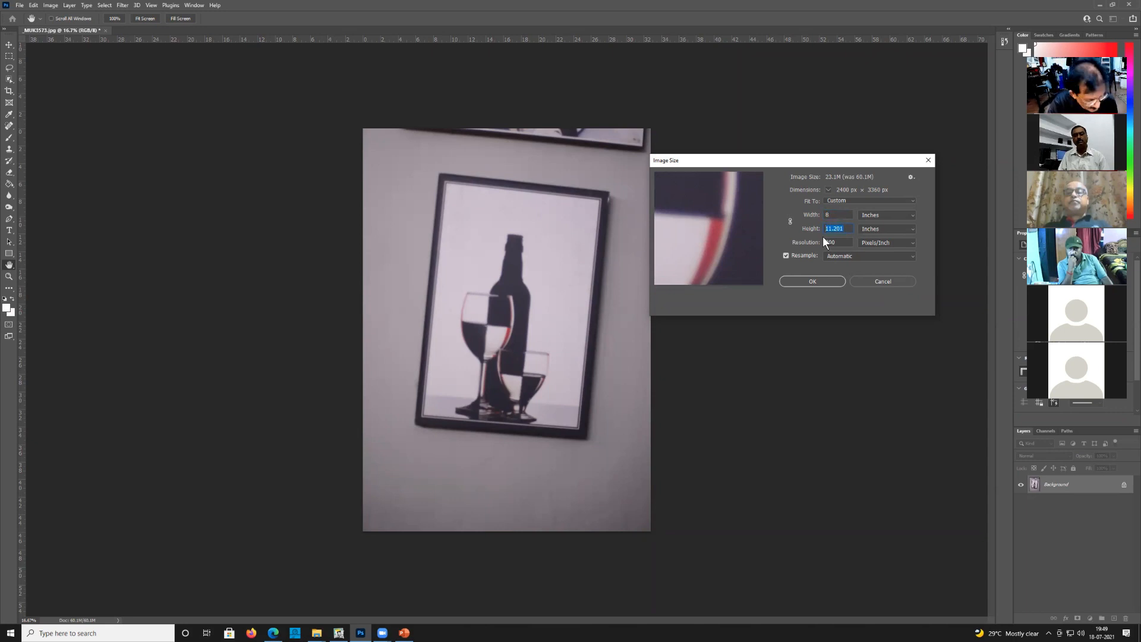
pyautogui.write('8')
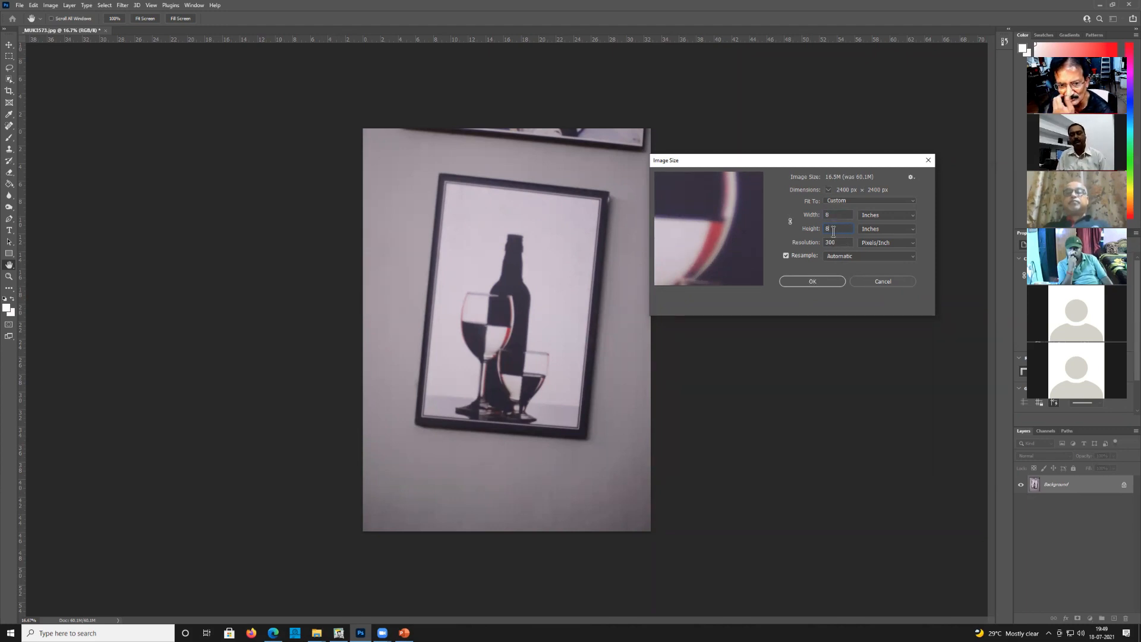
pyautogui.click(812, 281)
pyautogui.press('c')
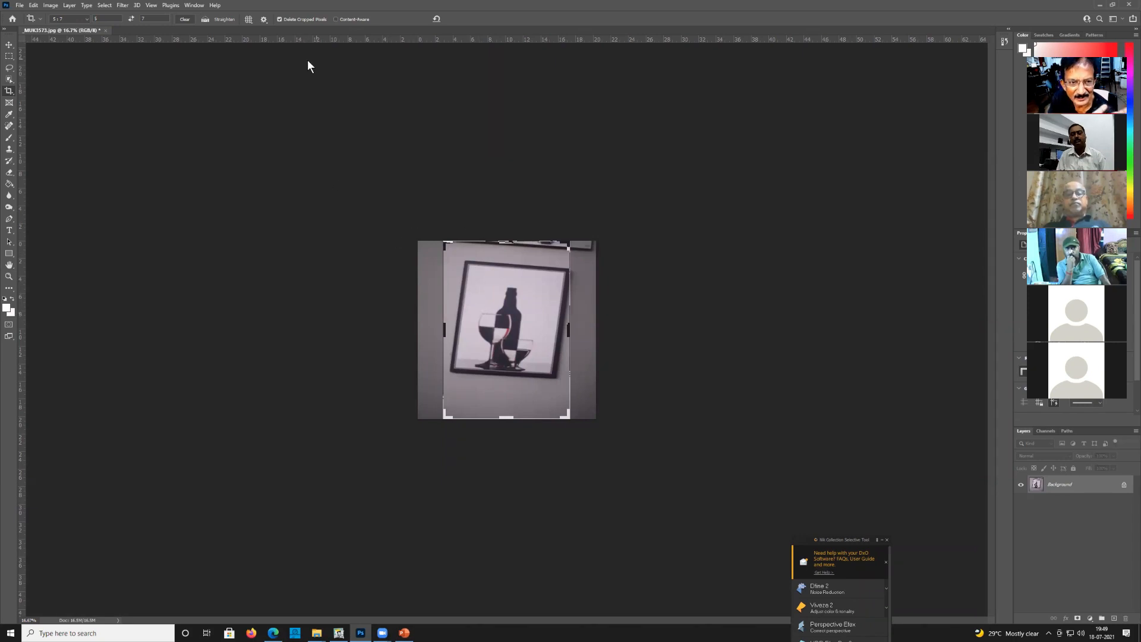
# Undo the last image resize, and set only the photo's height to 8 inches with the dimensions unlinked, applying the new size
pyautogui.click(33, 5)
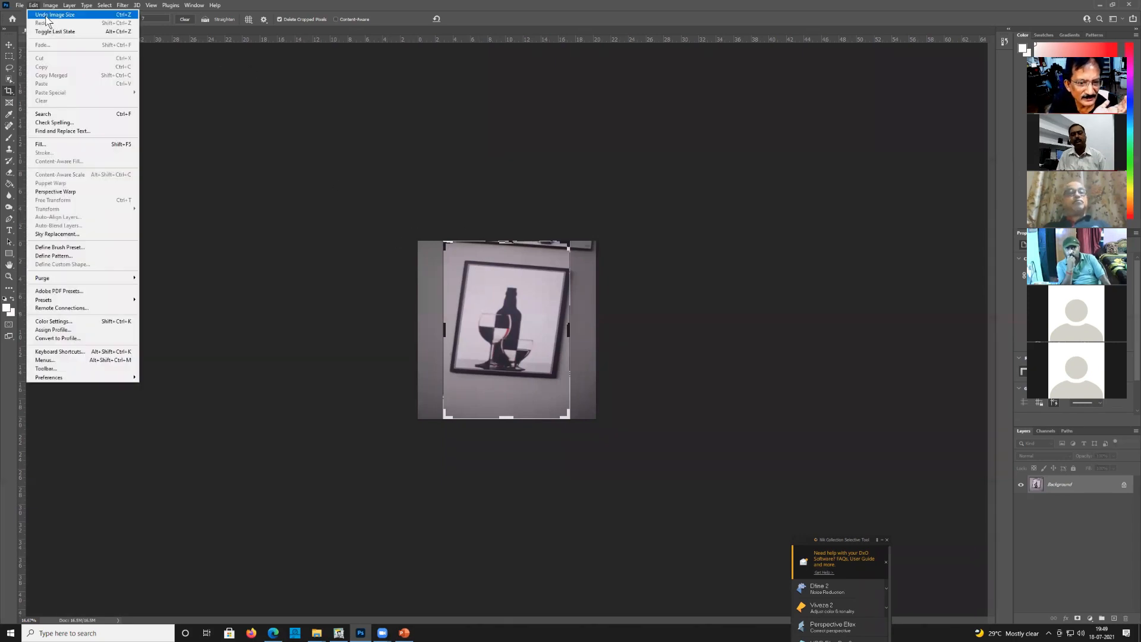
pyautogui.click(48, 17)
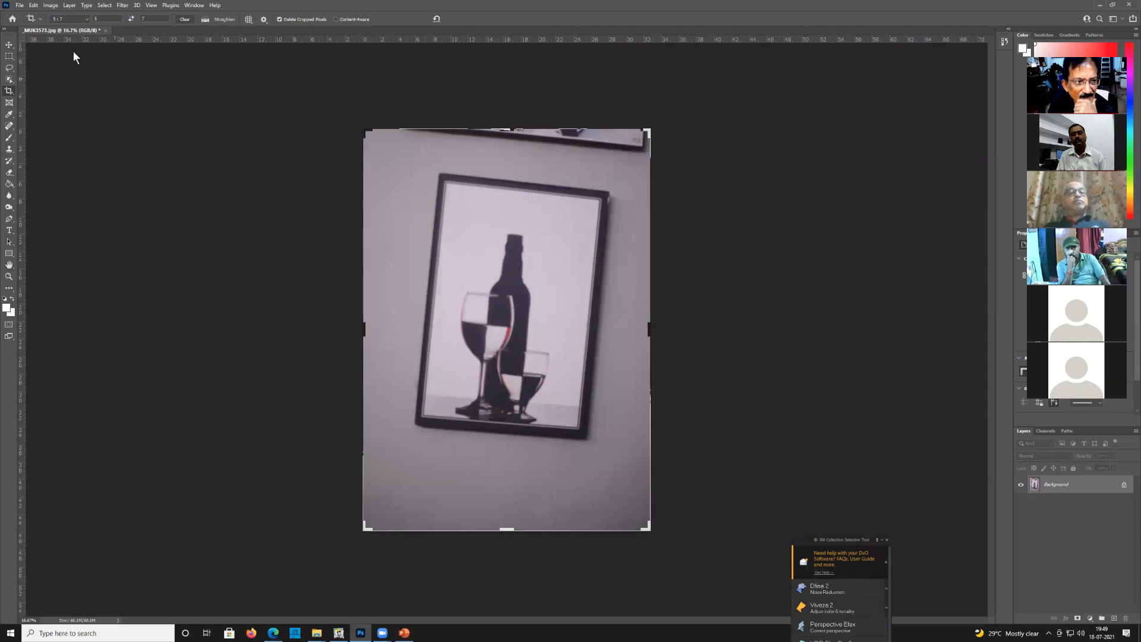
pyautogui.click(50, 6)
pyautogui.click(67, 72)
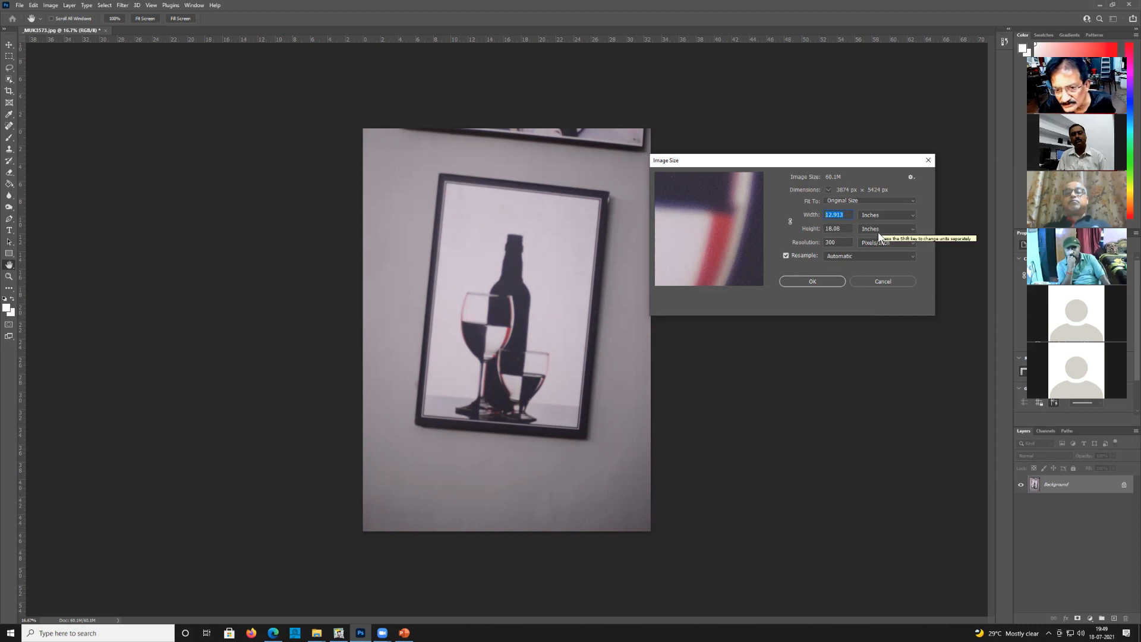
pyautogui.doubleClick(847, 228)
pyautogui.write('8')
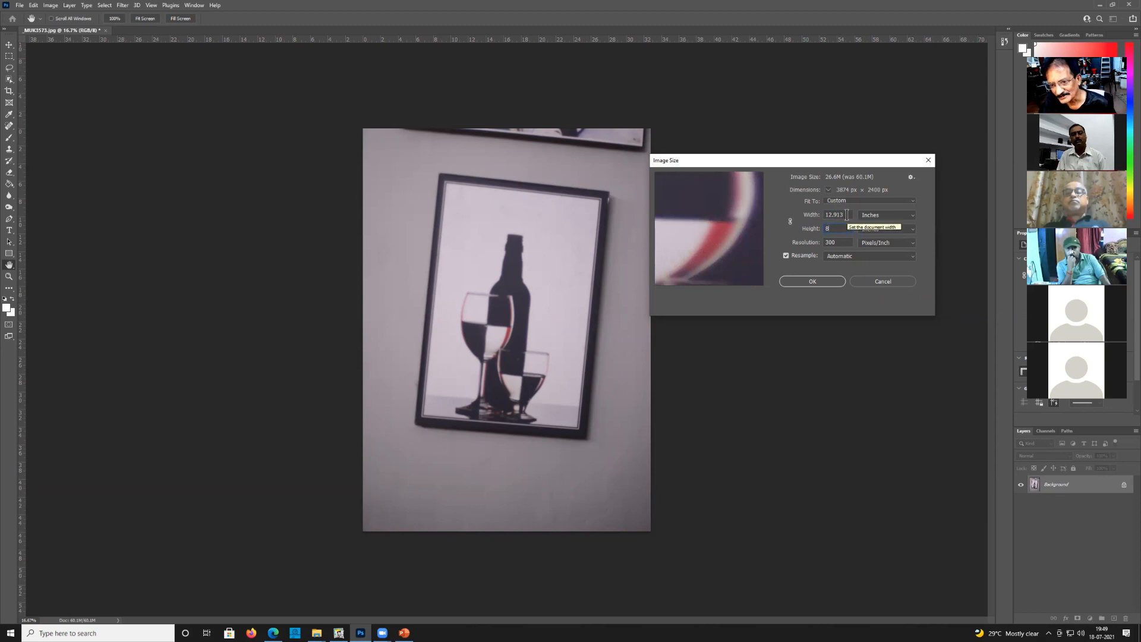
pyautogui.click(803, 281)
pyautogui.press('c')
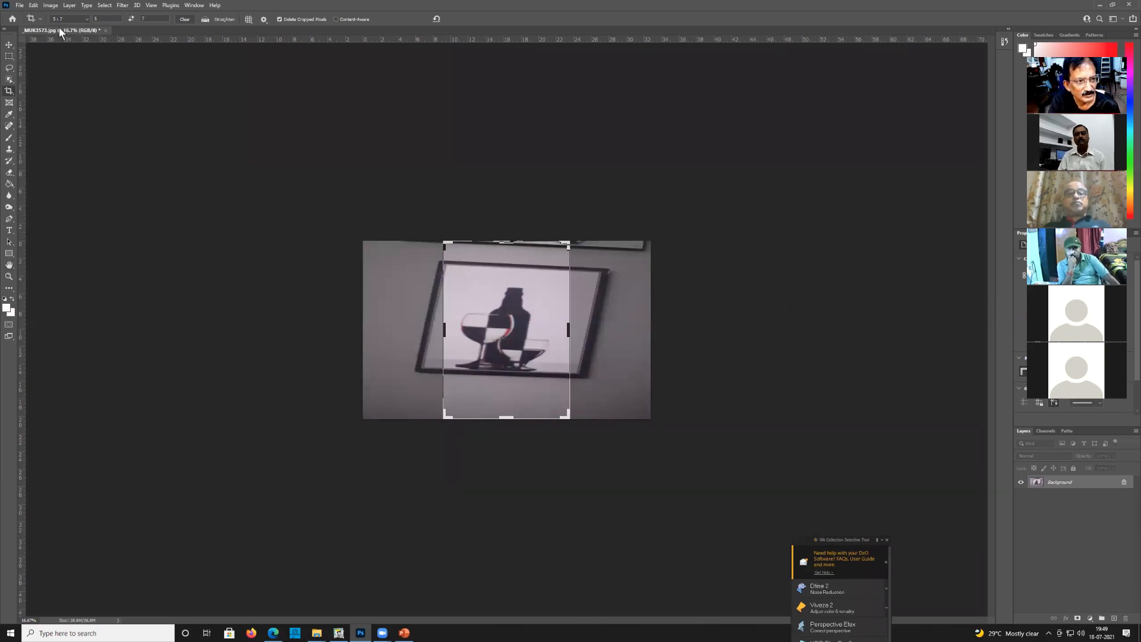
# Close the photo without saving, reopen it from the recent files, and crop it to the 5 : 7 ratio
pyautogui.click(105, 30)
pyautogui.click(566, 230)
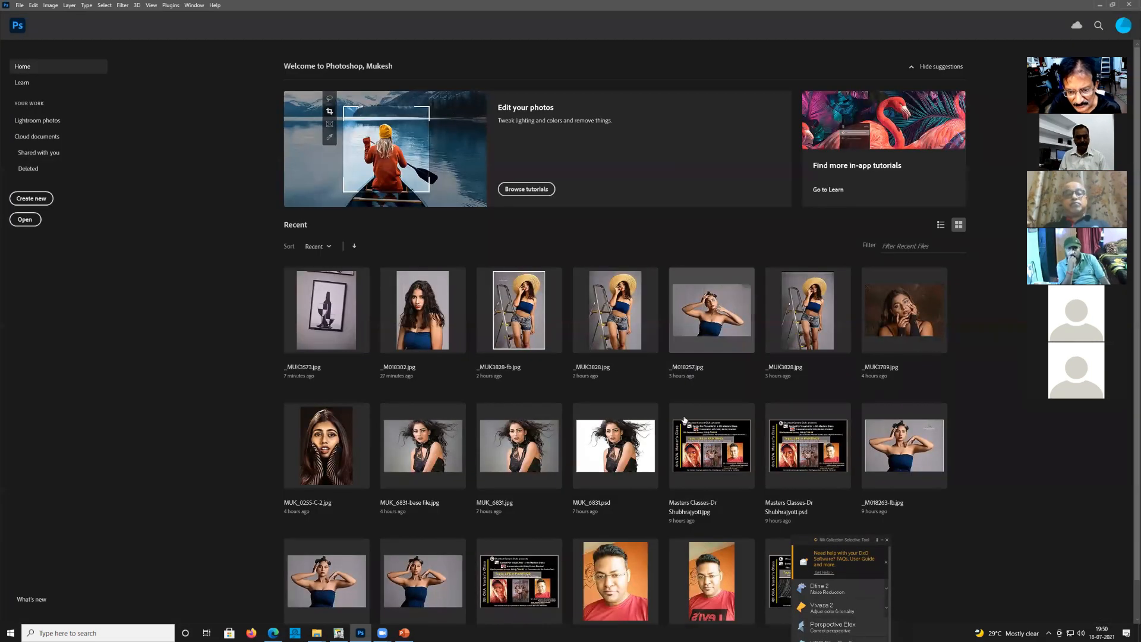
pyautogui.click(326, 309)
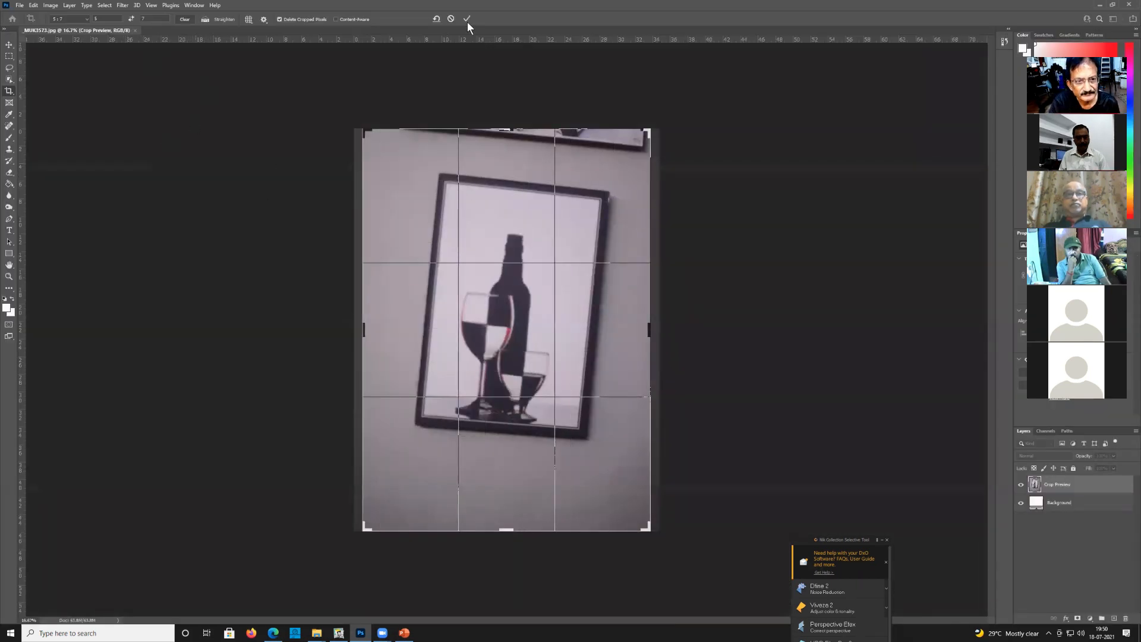
pyautogui.click(467, 18)
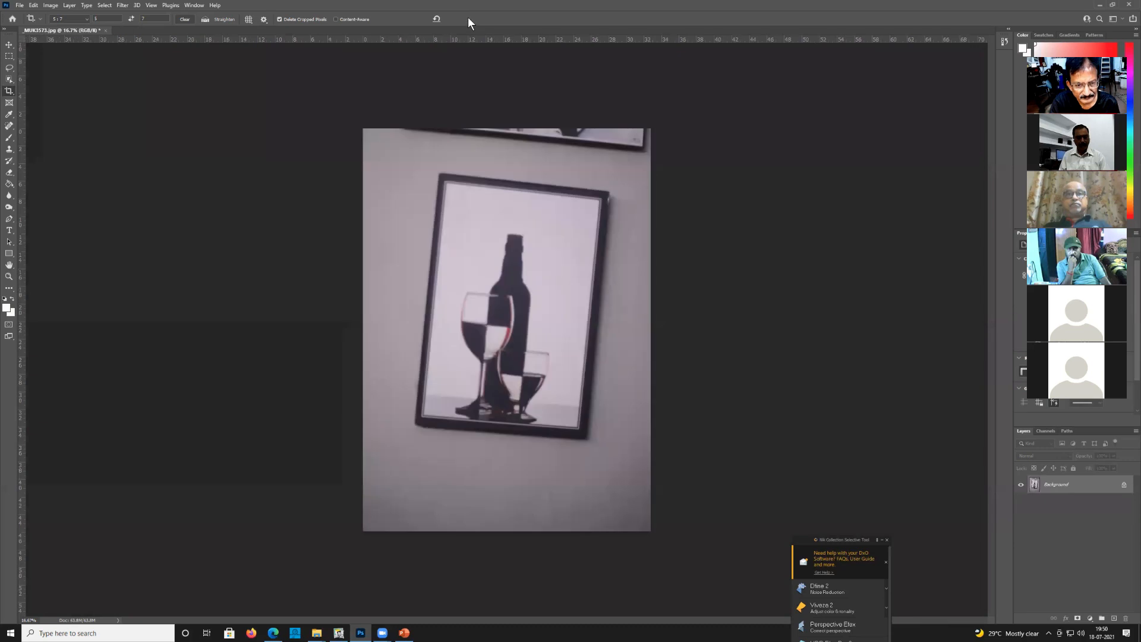
# Try resizing the photo to a width of 8 inches with the height unlinked, and undo the resize
pyautogui.click(51, 6)
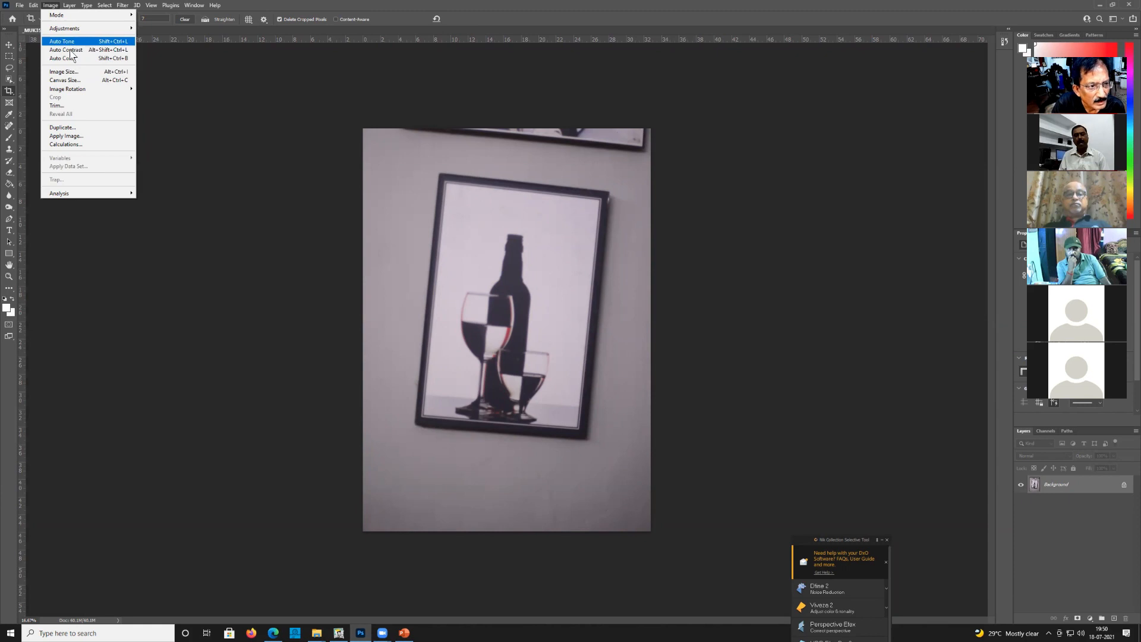
pyautogui.click(66, 72)
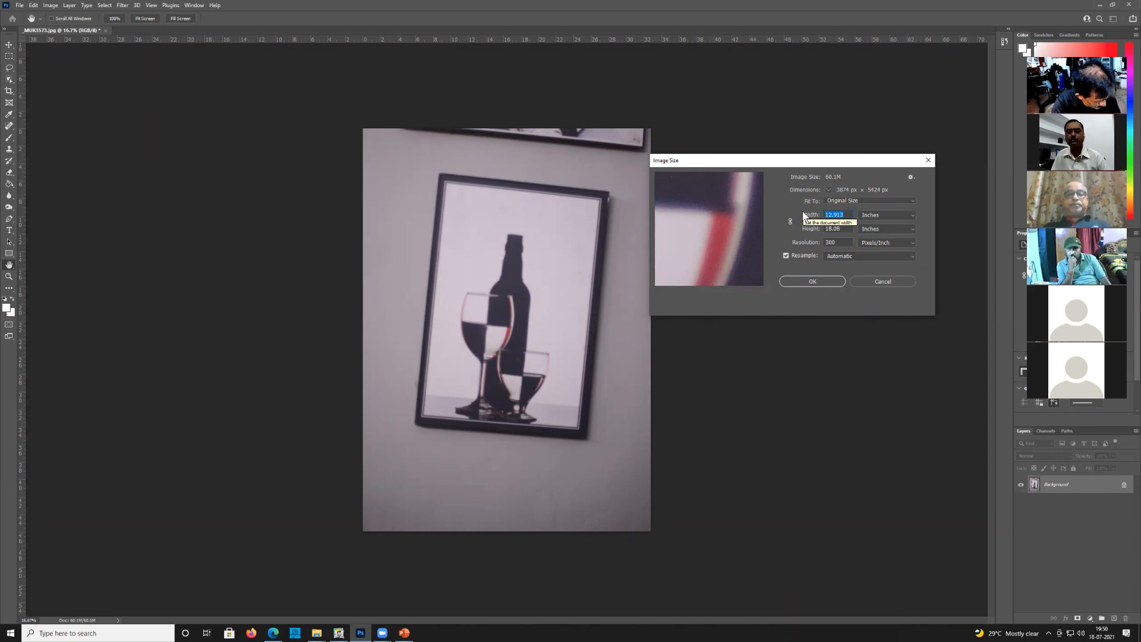
pyautogui.write('8')
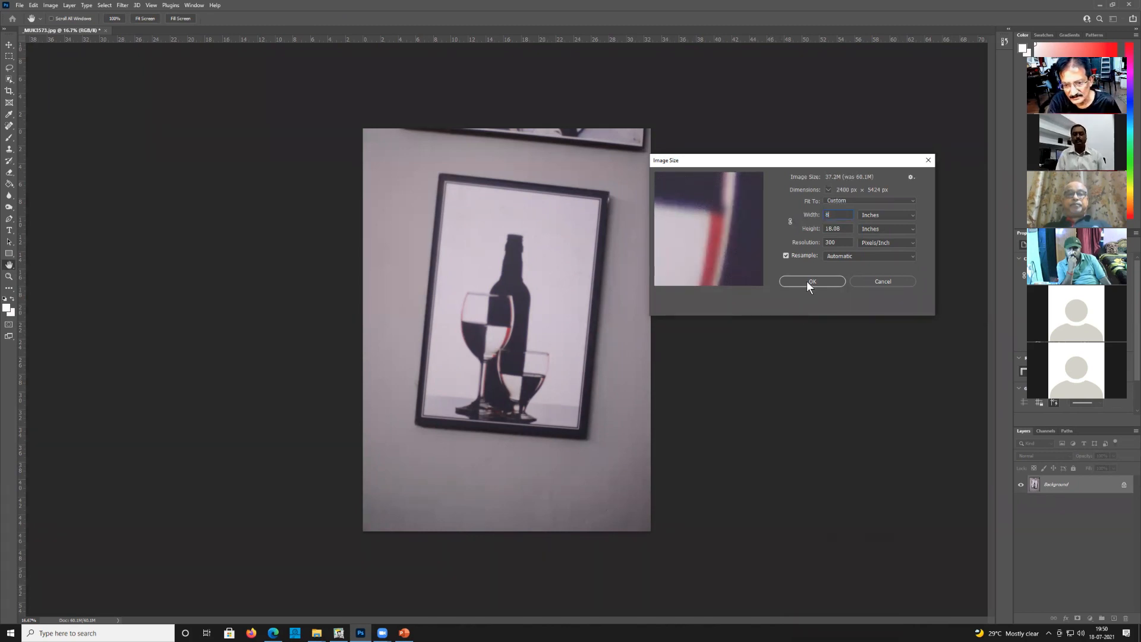
pyautogui.click(805, 282)
pyautogui.press('c')
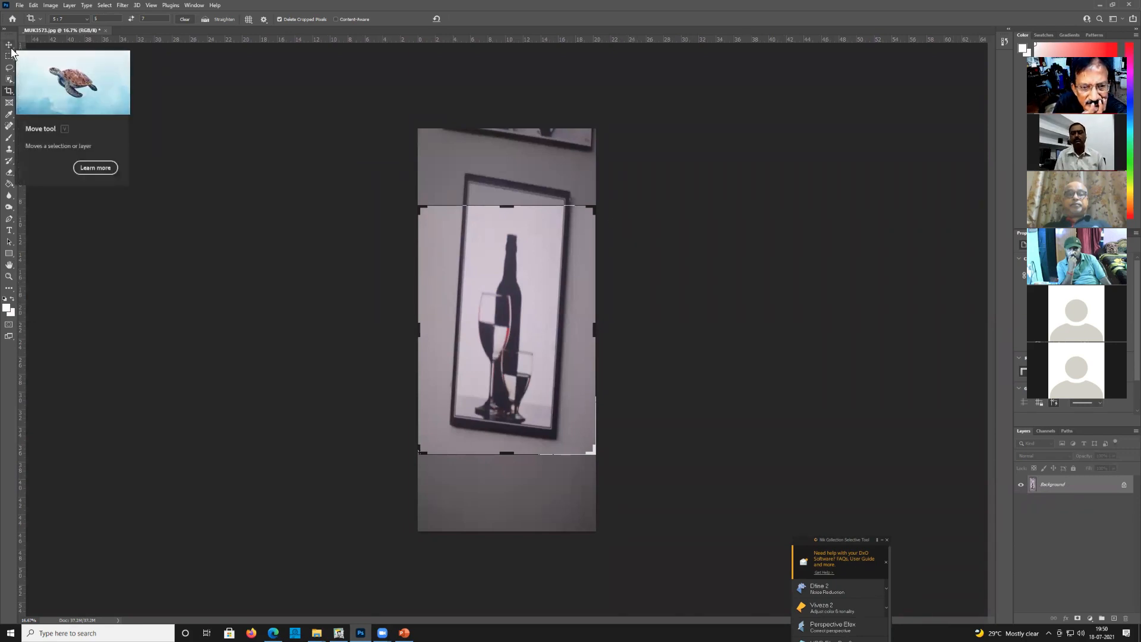
pyautogui.click(69, 6)
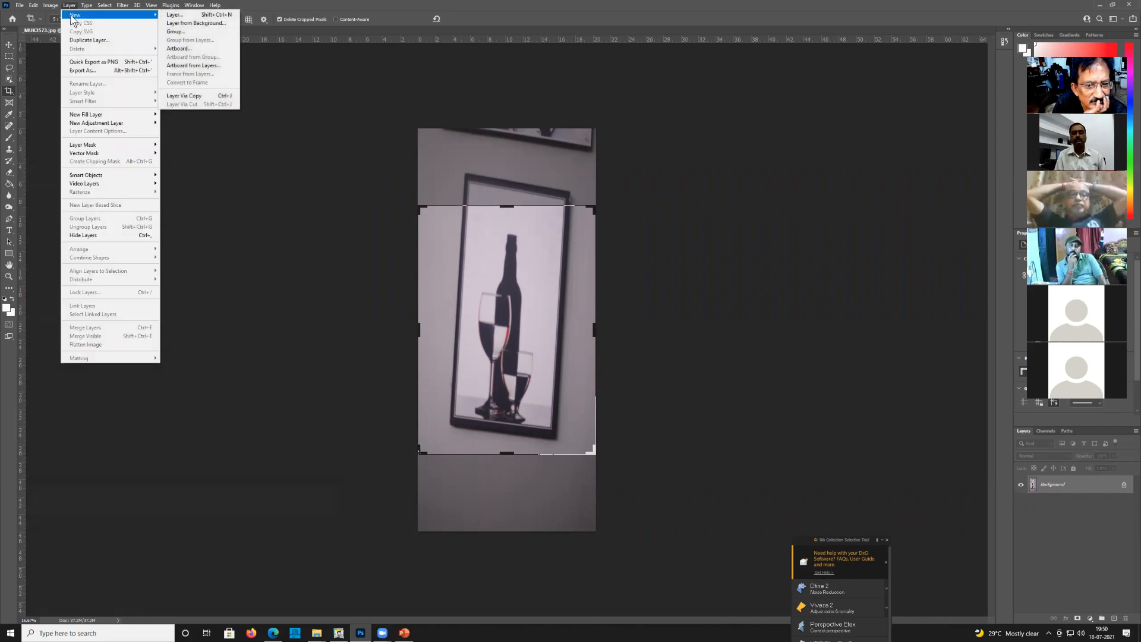
pyautogui.moveTo(49, 11)
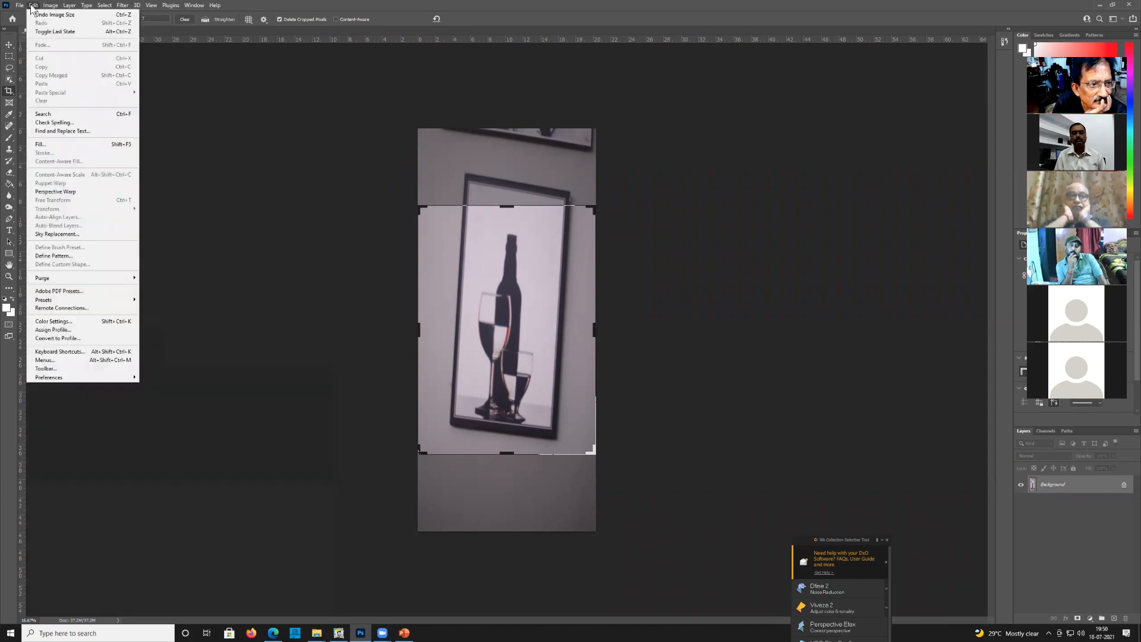
pyautogui.click(39, 15)
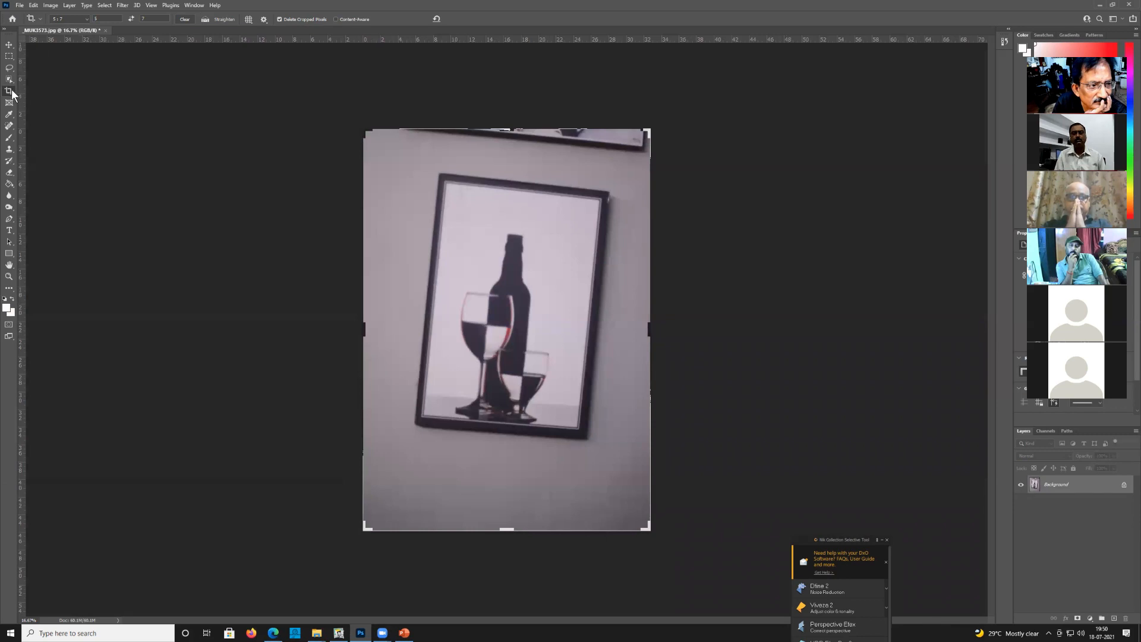
# Commit a crop of the full photo using the W x H x Resolution setting, and switch to the Move tool
pyautogui.click(87, 20)
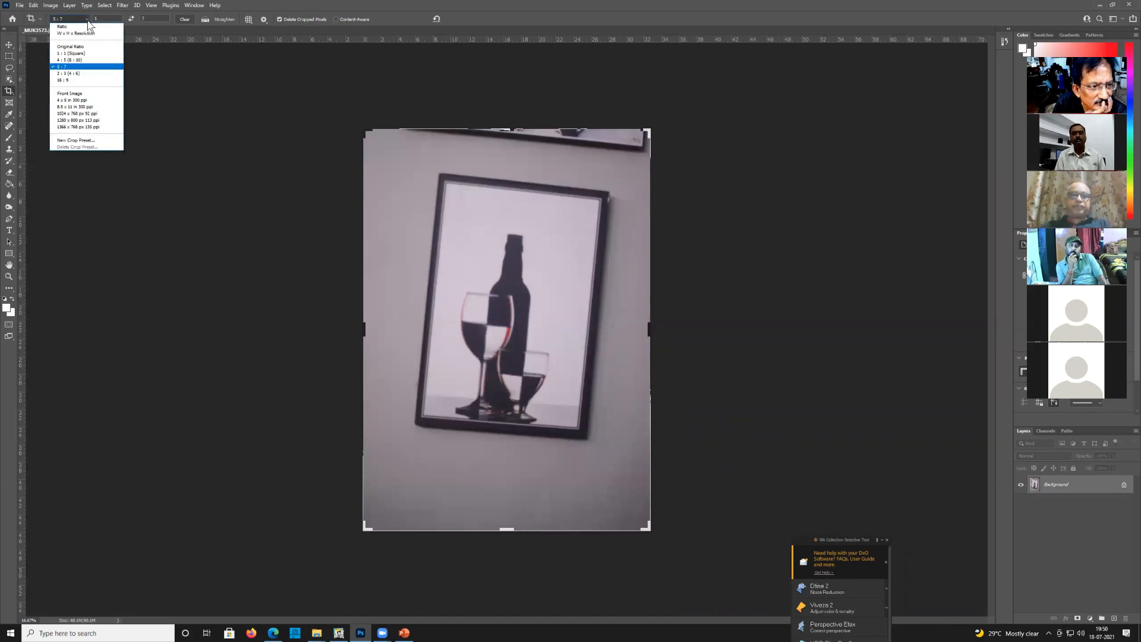
pyautogui.click(75, 32)
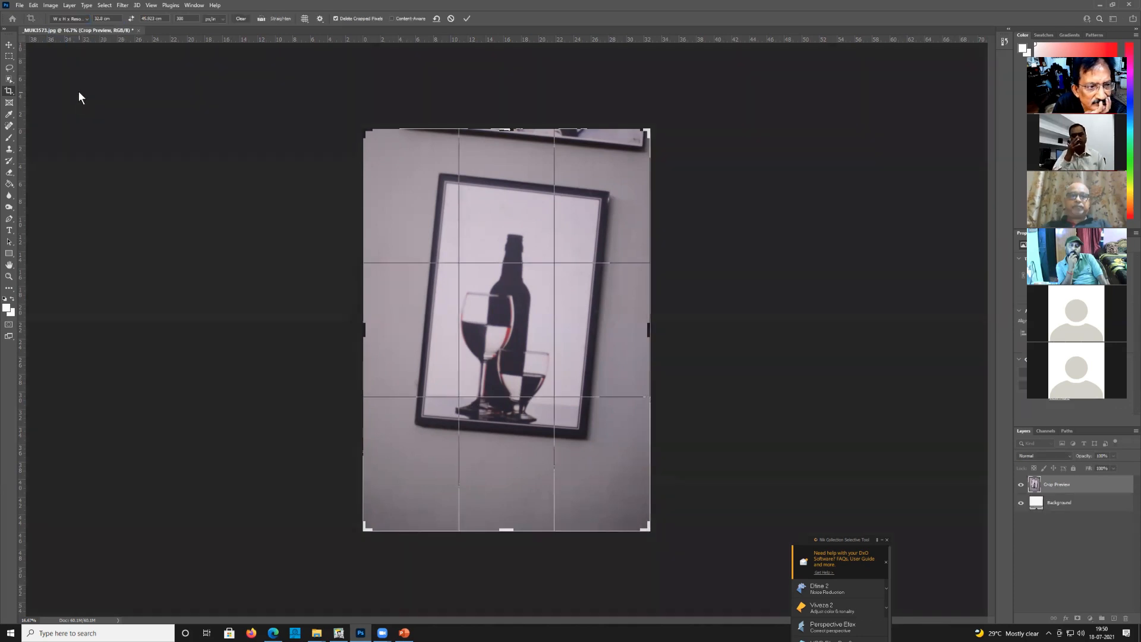
pyautogui.click(467, 18)
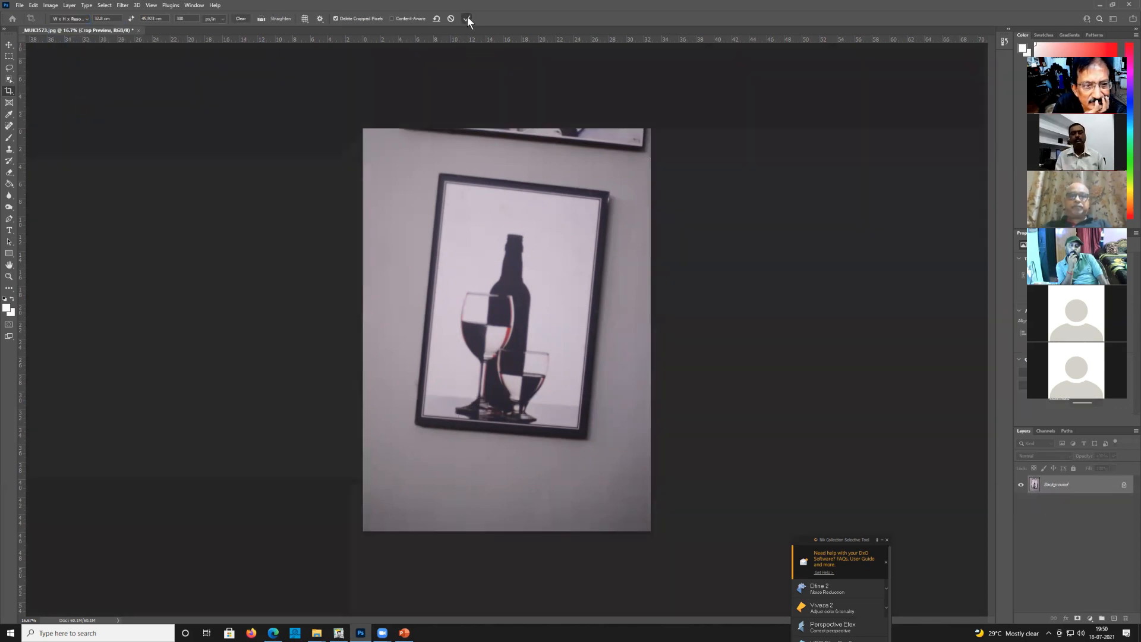
pyautogui.click(51, 6)
pyautogui.click(198, 200)
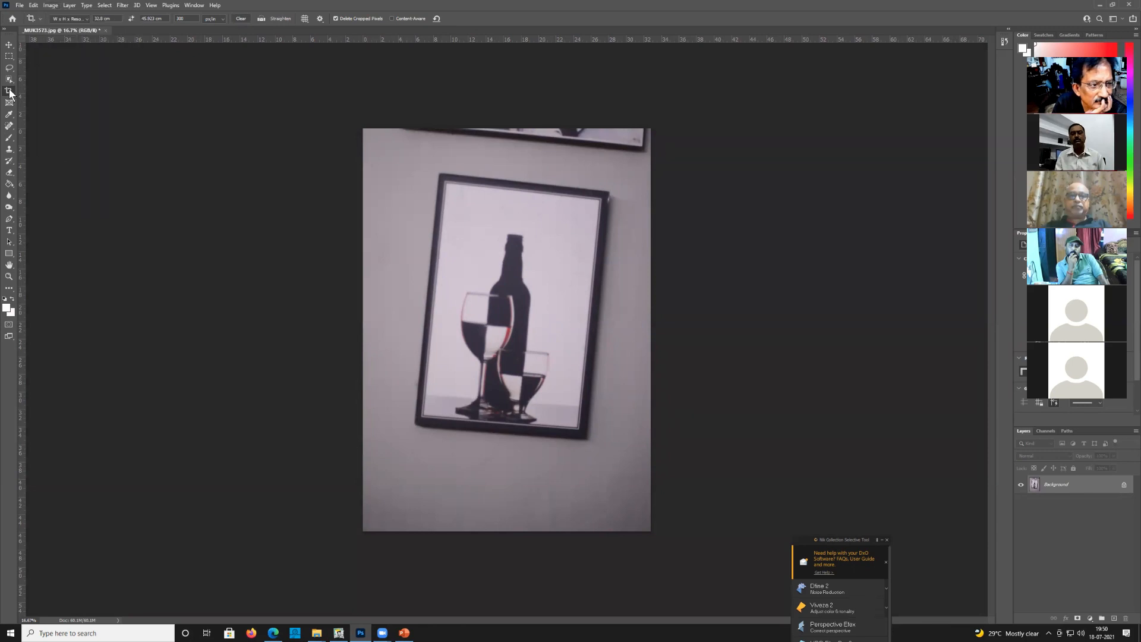
pyautogui.click(10, 45)
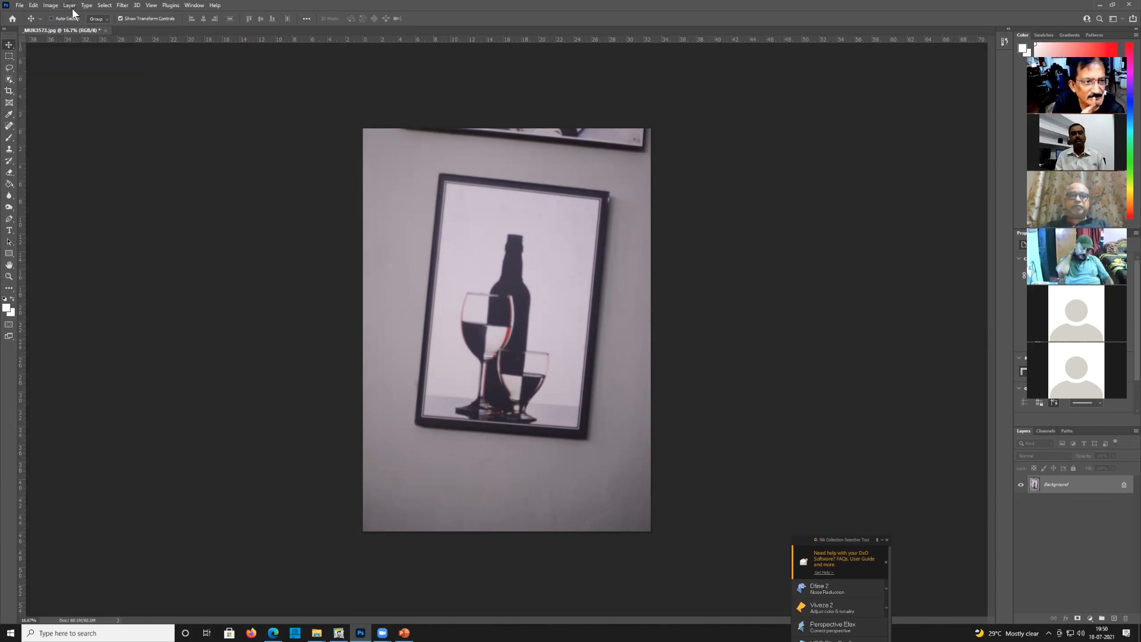
# Try resizing the photo to a height of 8 inches with the width unlinked, and undo the resize
pyautogui.click(51, 5)
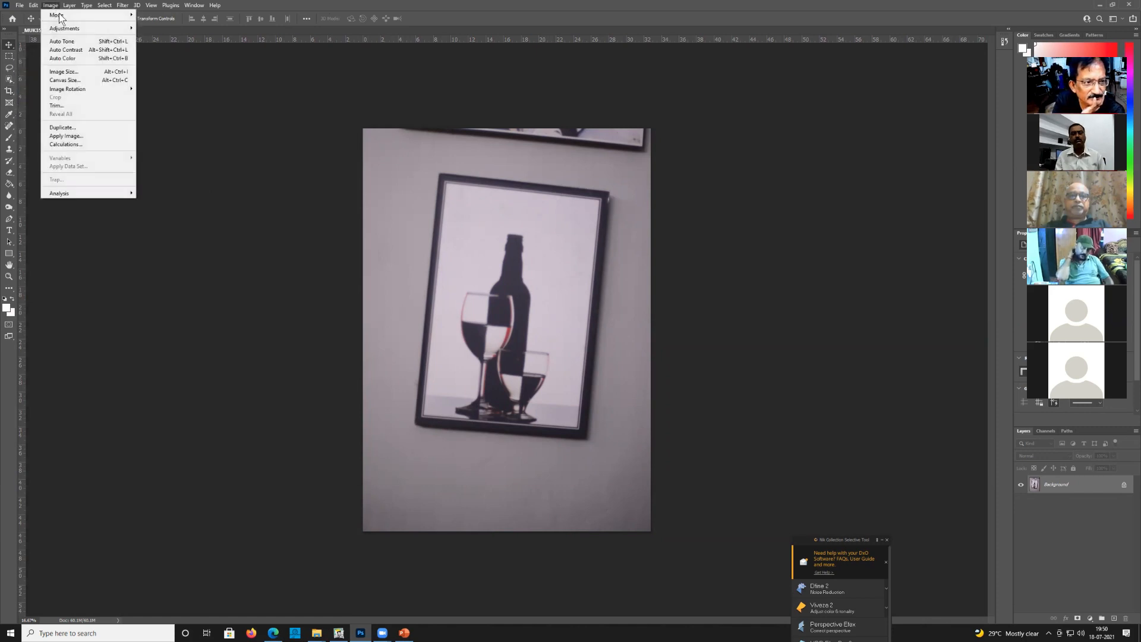
pyautogui.click(72, 71)
pyautogui.press('Tab')
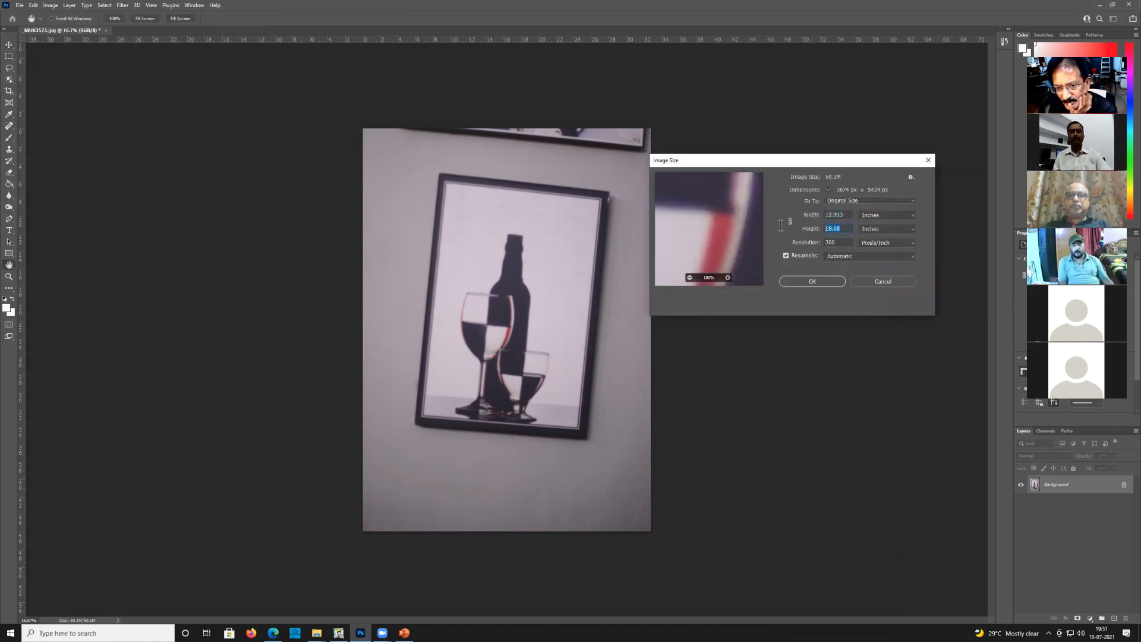
pyautogui.write('8')
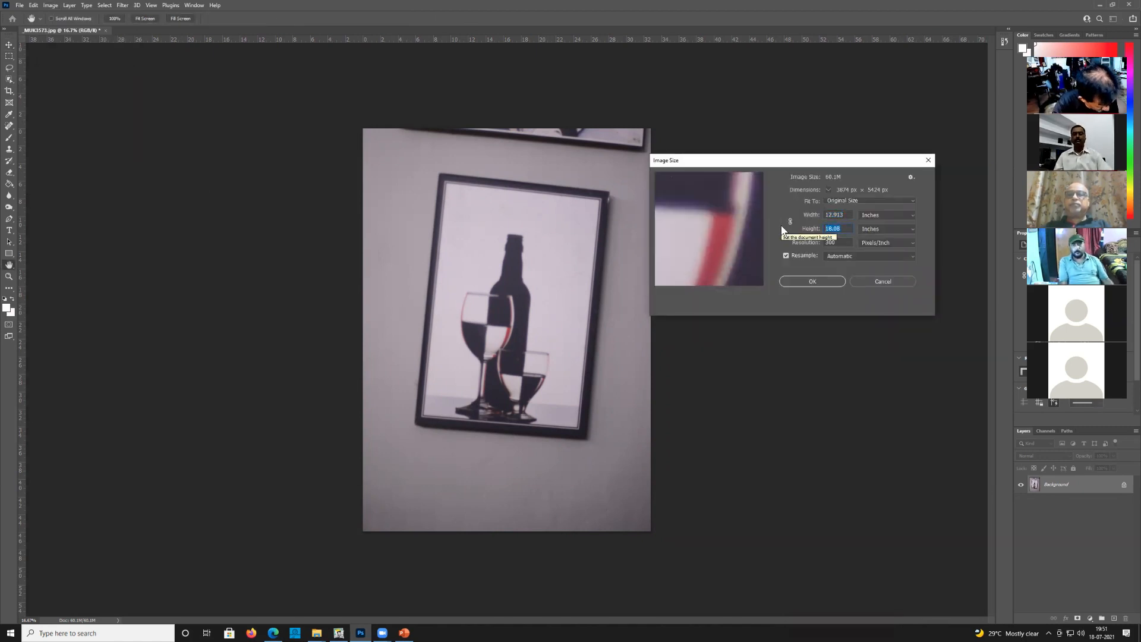
pyautogui.click(802, 282)
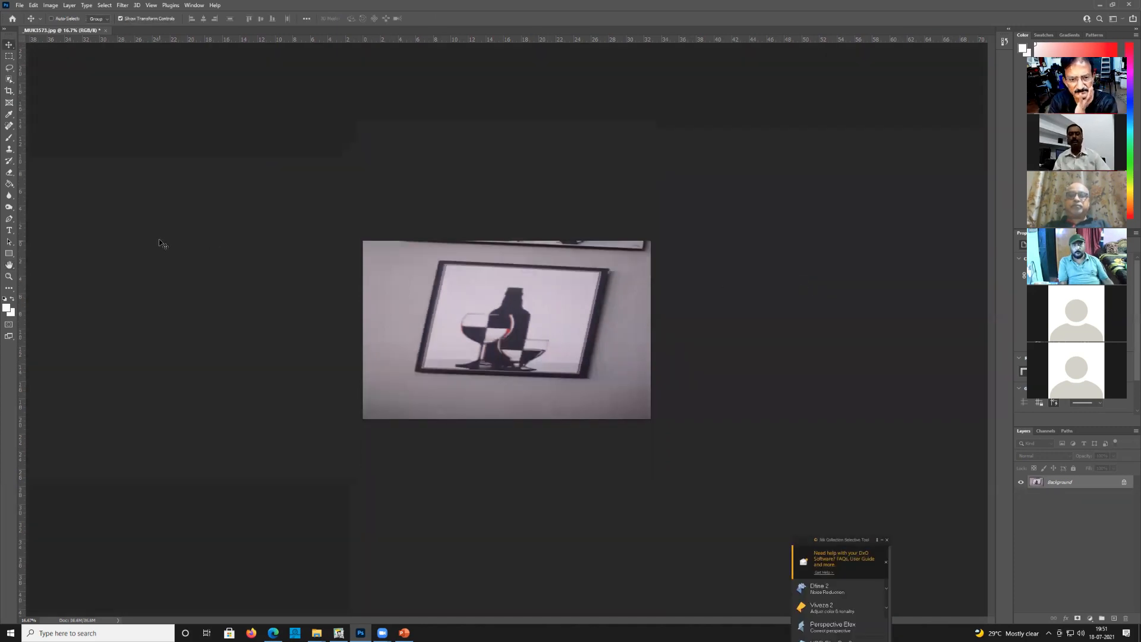
pyautogui.click(33, 5)
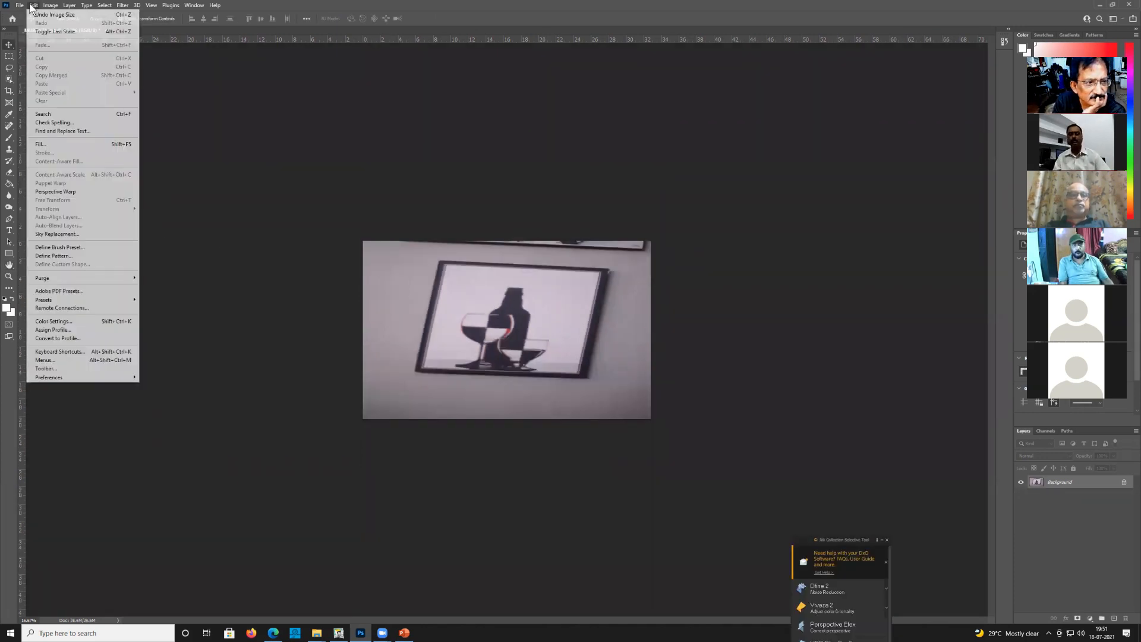
pyautogui.click(57, 23)
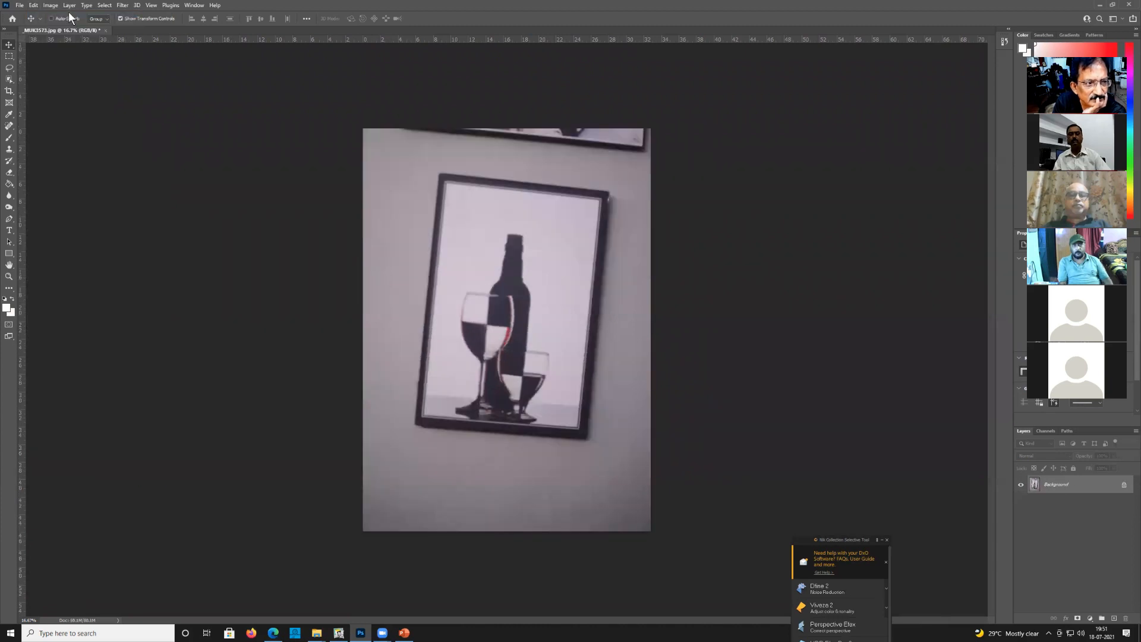
# Link the photo's width and height in the Image Size settings, set the width to 8 inches, and apply the proportional resize
pyautogui.click(51, 5)
pyautogui.click(69, 72)
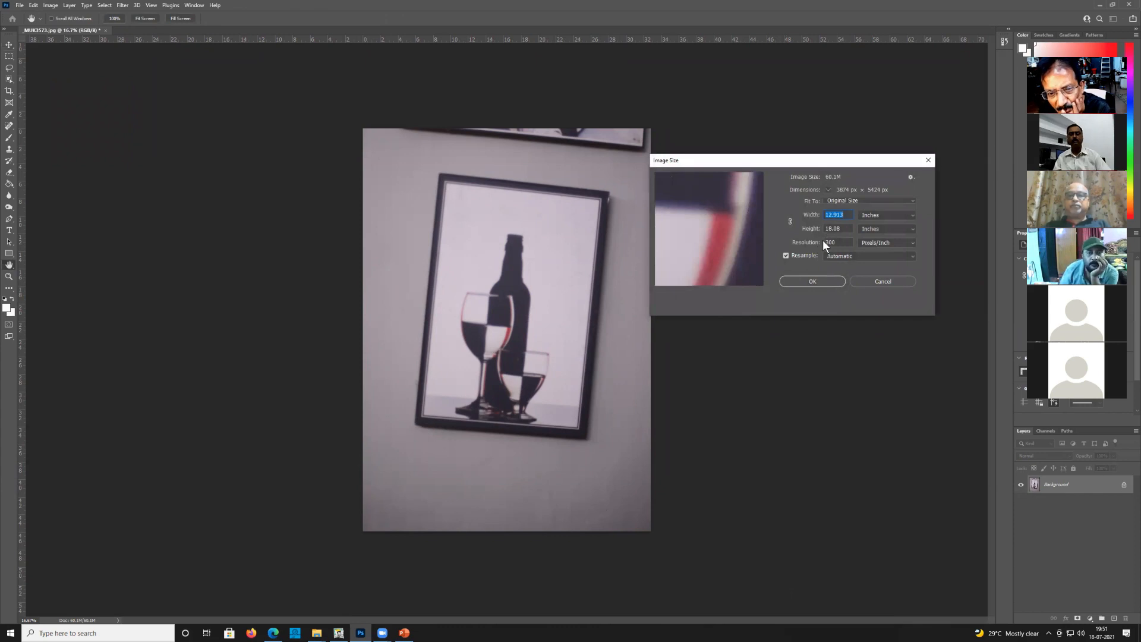
pyautogui.click(789, 221)
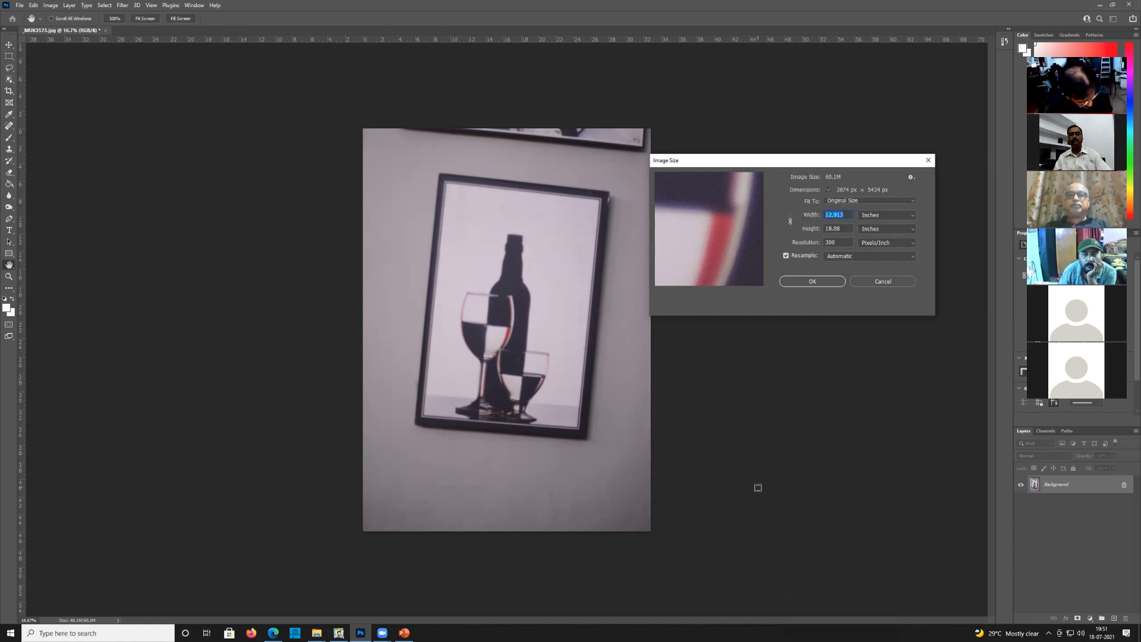
pyautogui.write('8')
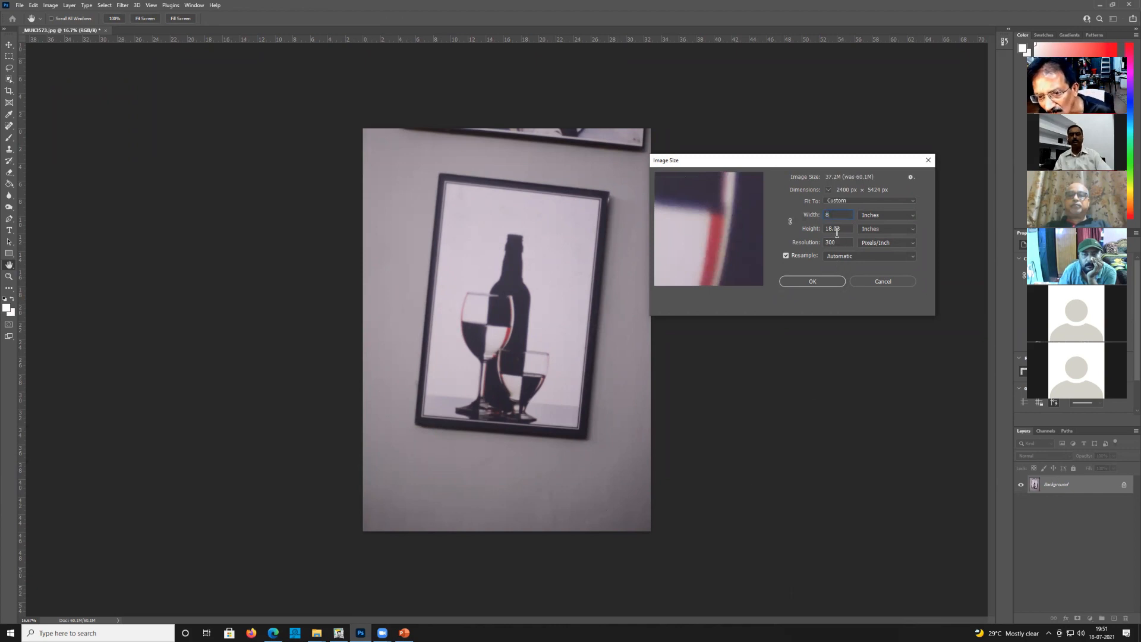
pyautogui.click(789, 220)
pyautogui.moveTo(848, 215); pyautogui.dragTo(811, 216)
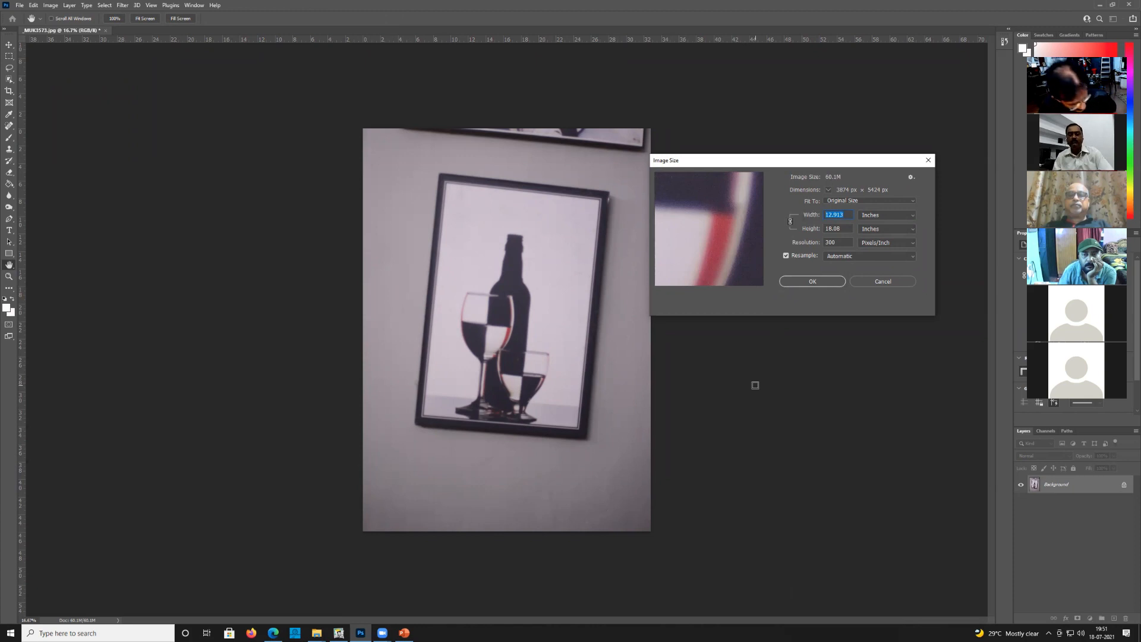
pyautogui.write('8')
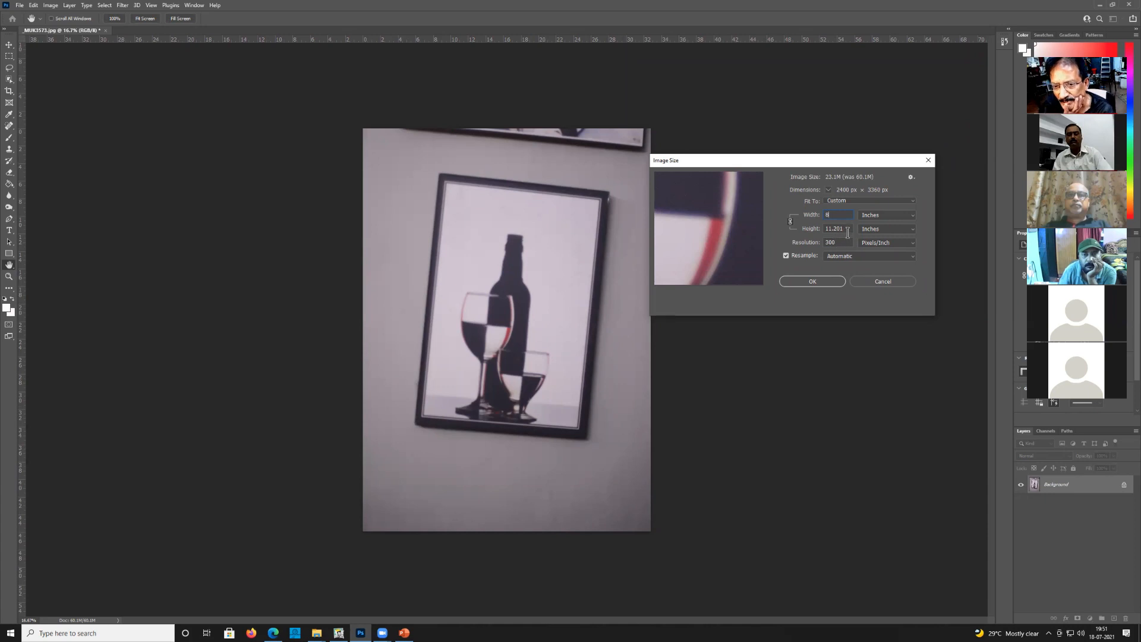
pyautogui.click(811, 281)
pyautogui.press('v')
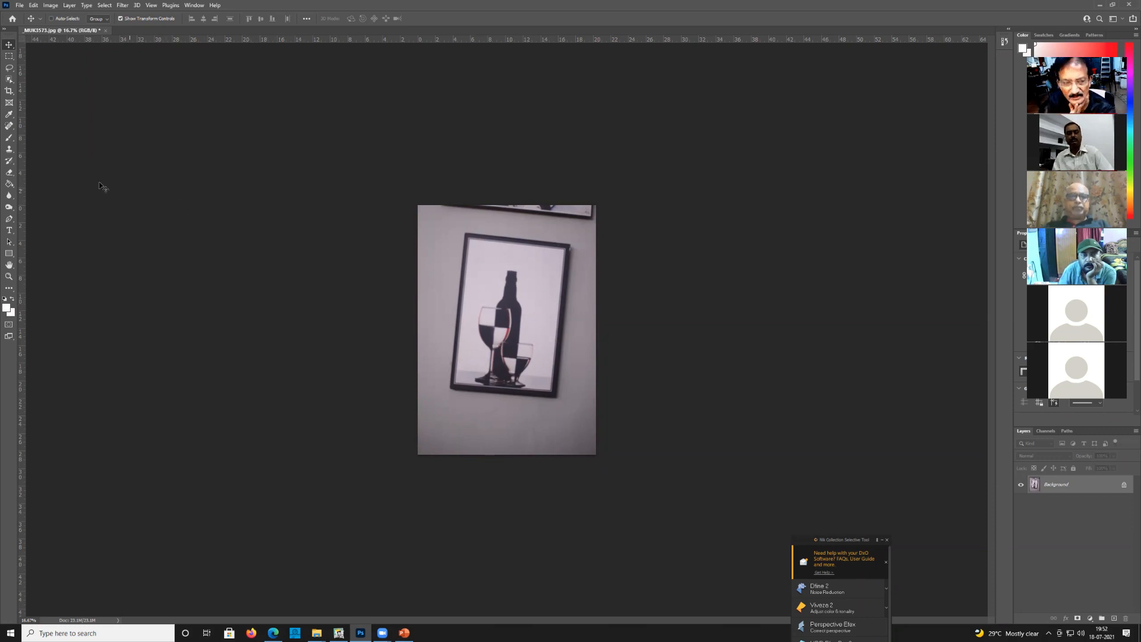
# Set the photo's resolution to 72 pixels/inch in the Image Size settings and switch its dimension units to pixels
pyautogui.click(53, 6)
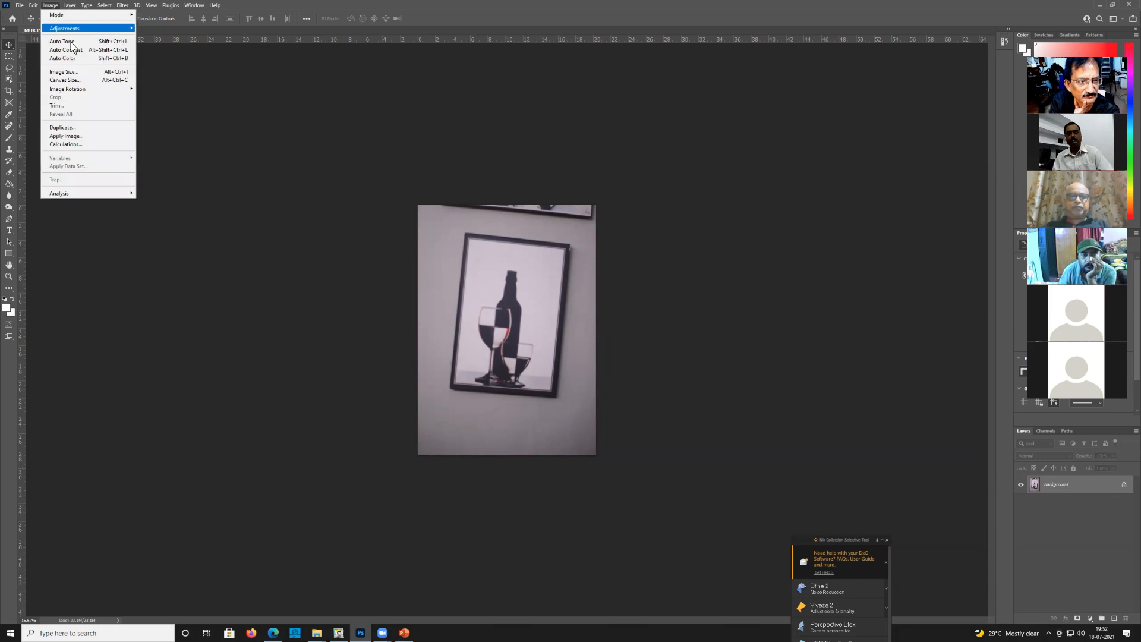
pyautogui.click(75, 72)
pyautogui.doubleClick(836, 242)
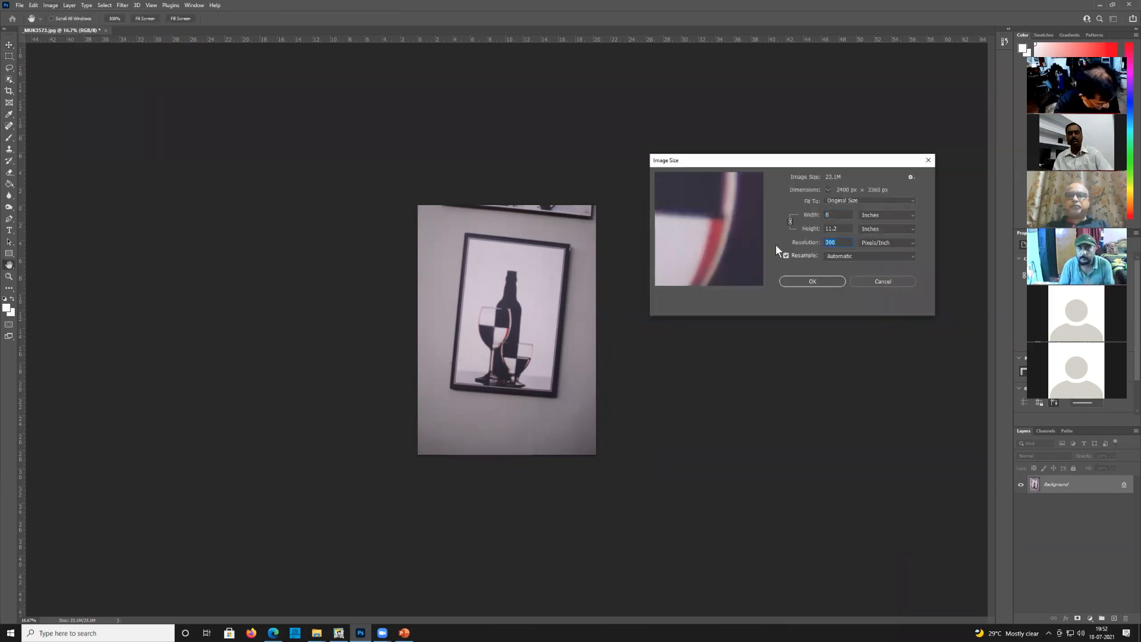
pyautogui.write('72')
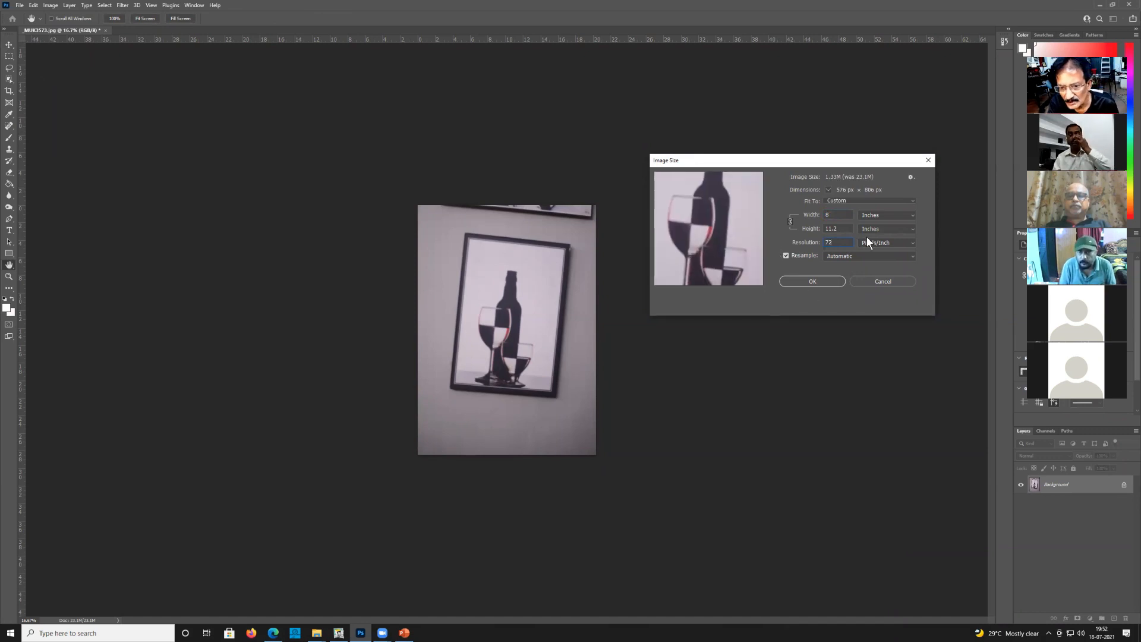
pyautogui.click(869, 215)
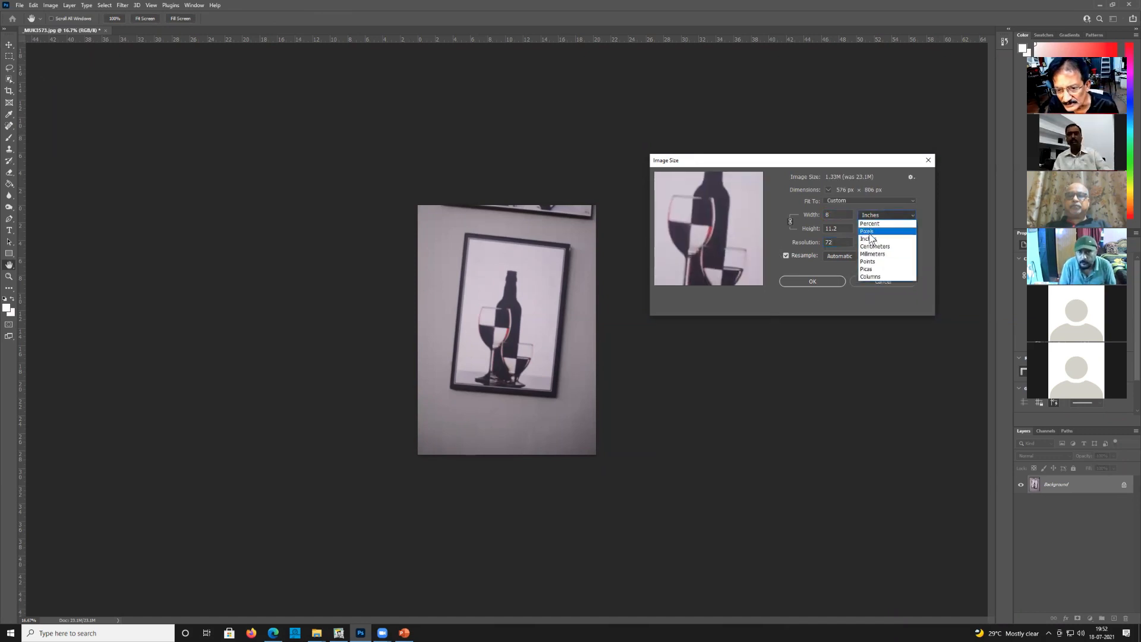
pyautogui.click(869, 231)
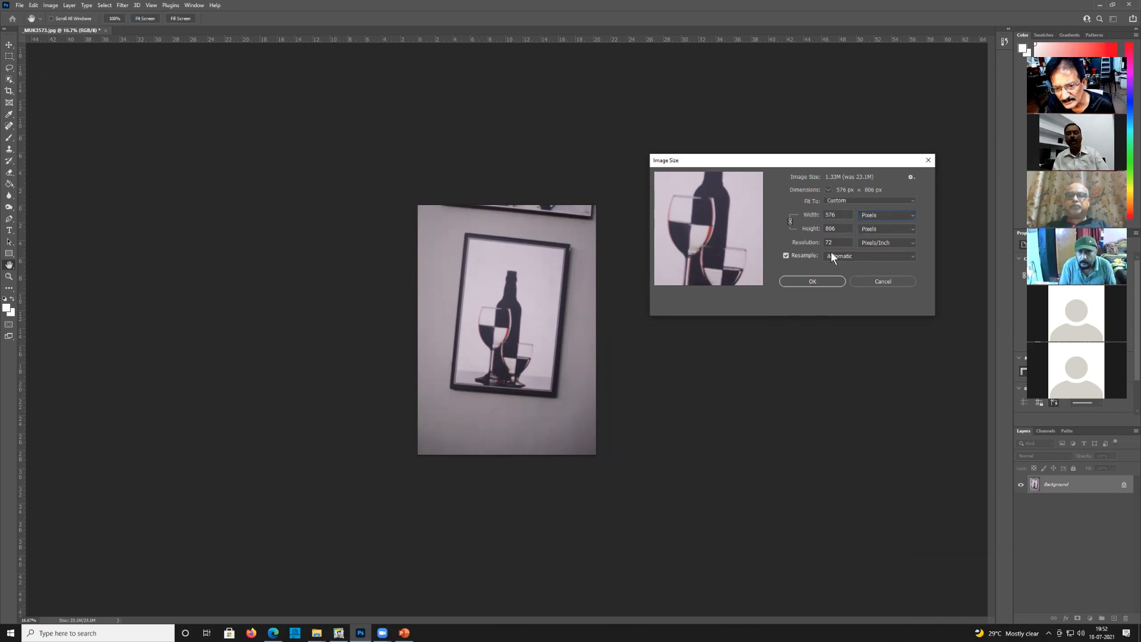
# Set the photo's height to 1200 pixels with the width linked, and apply the resize
pyautogui.moveTo(840, 228); pyautogui.dragTo(825, 229)
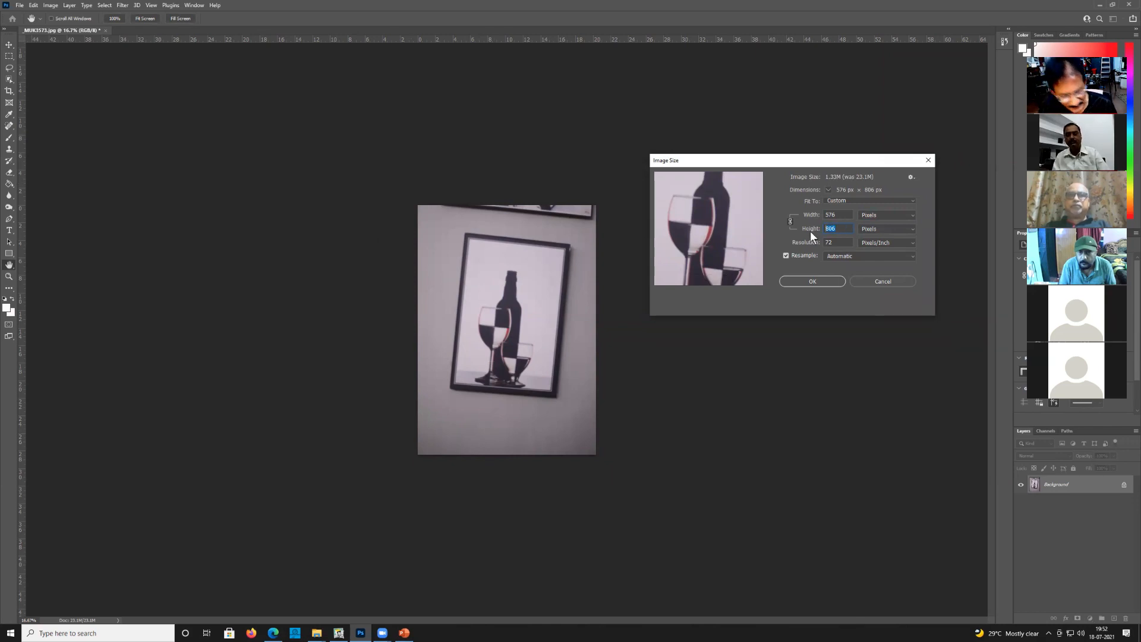
pyautogui.write('1200')
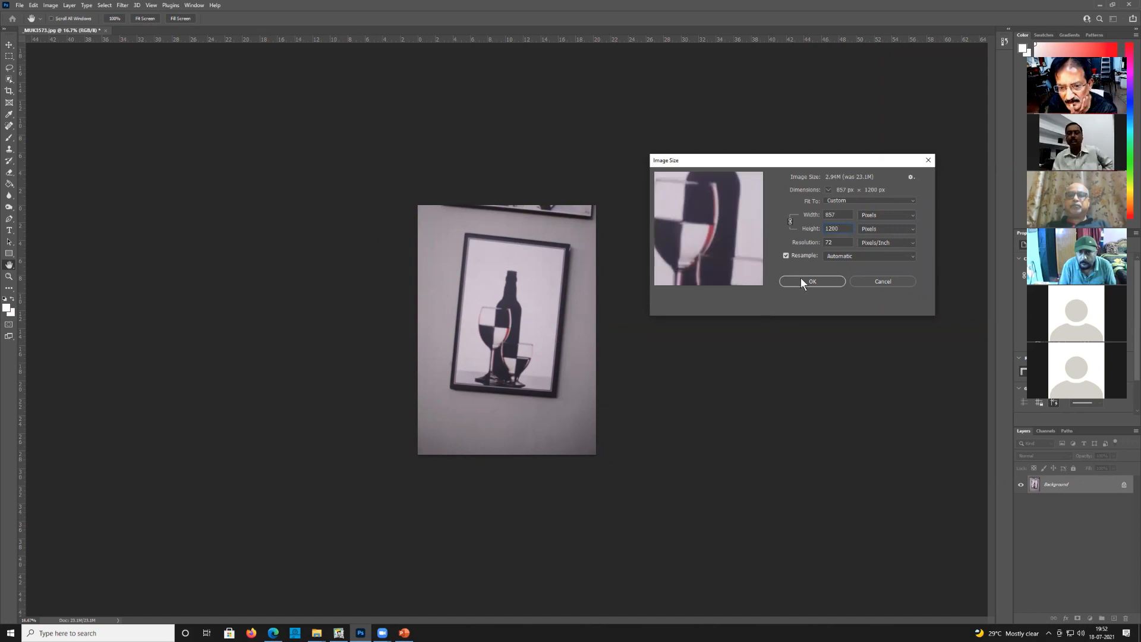
pyautogui.click(810, 281)
pyautogui.press('v')
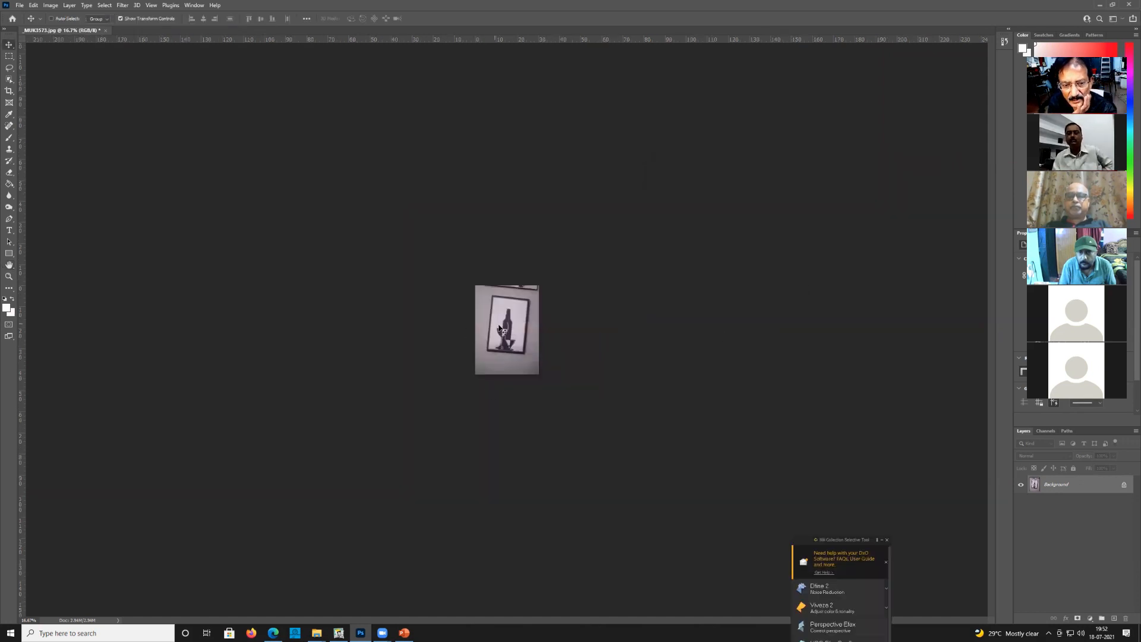
pyautogui.press('z')
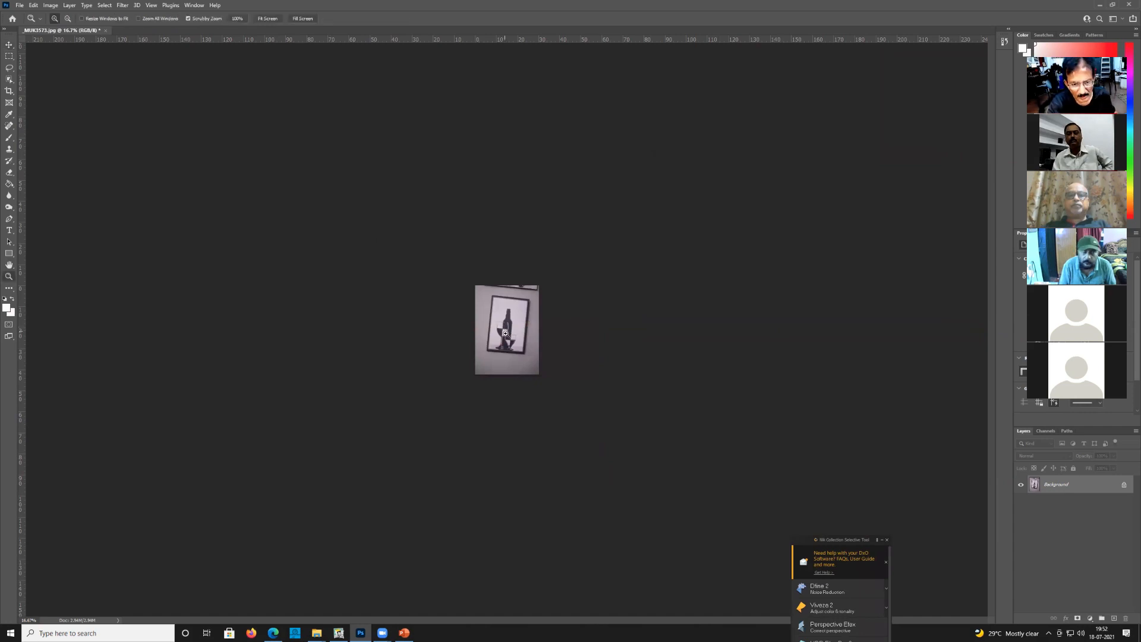
pyautogui.click(517, 337)
pyautogui.click(499, 330)
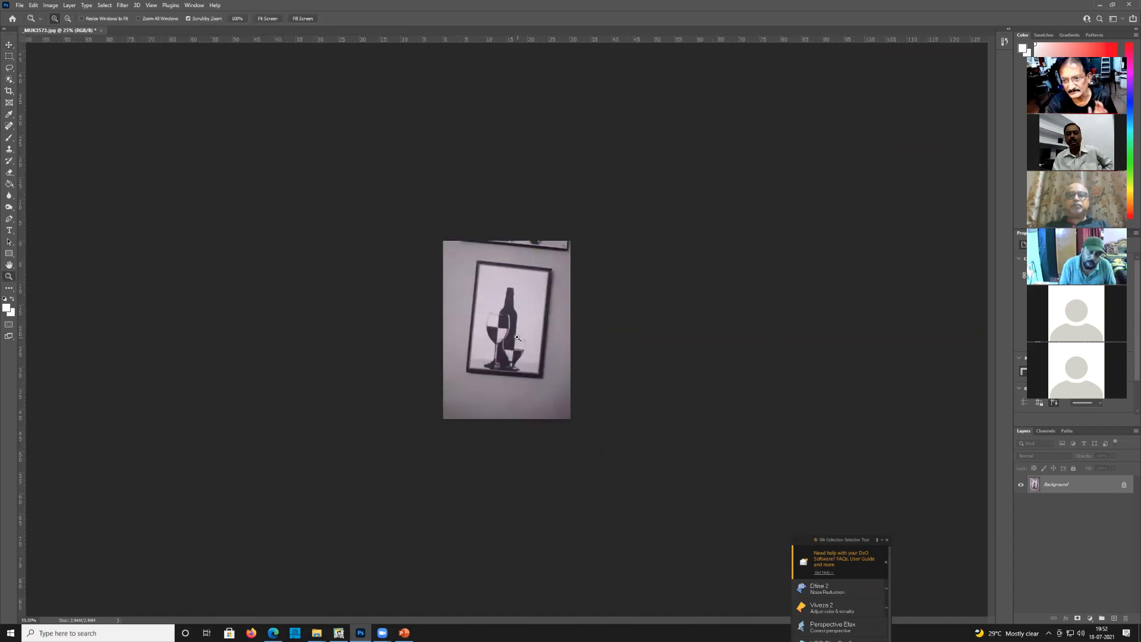
pyautogui.click(475, 318)
pyautogui.click(450, 306)
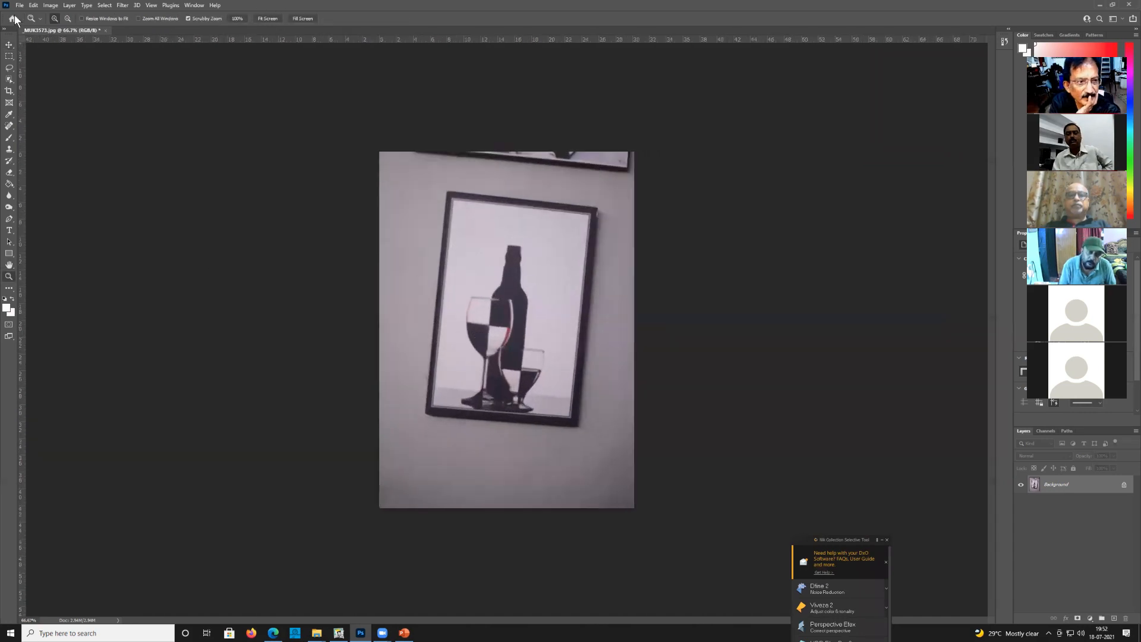
# Undo the resize to 1200 pixels high
pyautogui.click(50, 5)
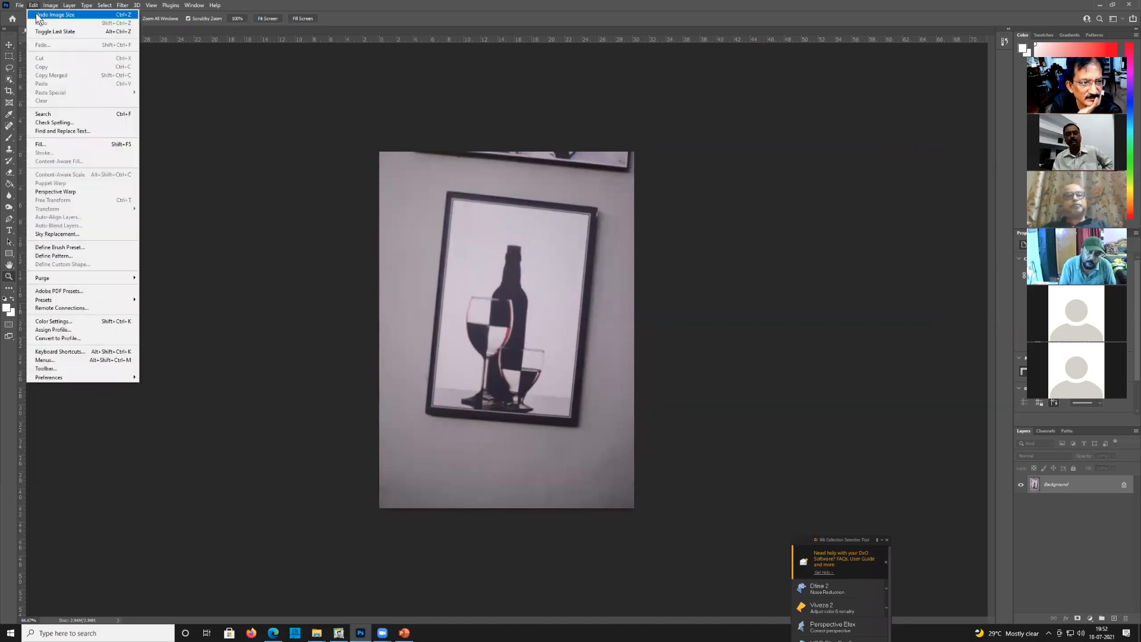
pyautogui.click(39, 15)
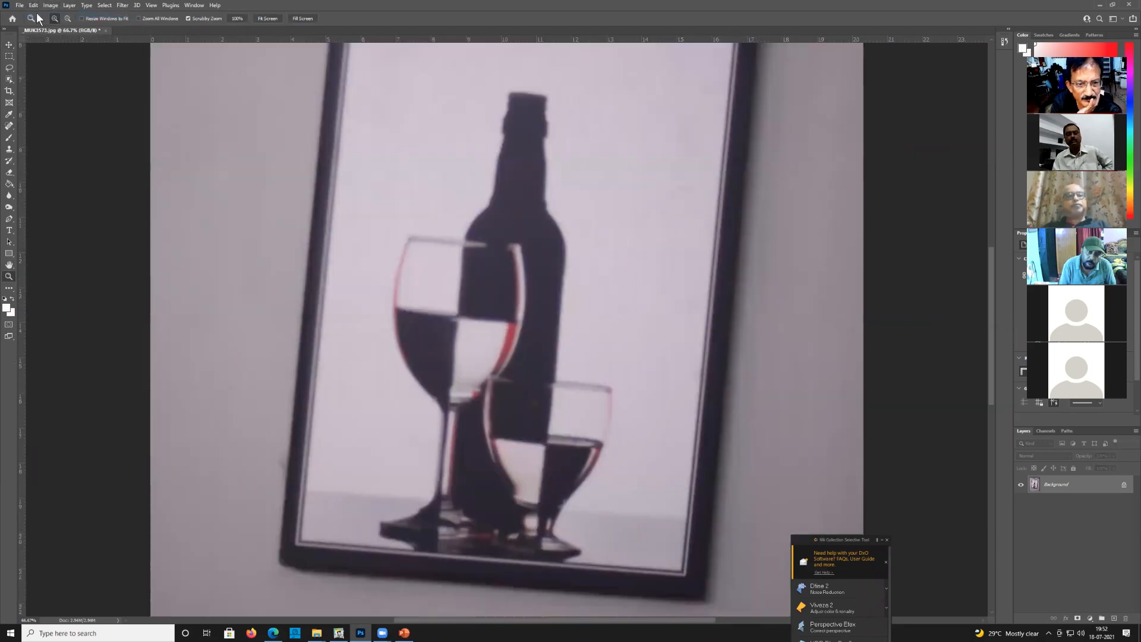
pyautogui.keyDown('alt'); pyautogui.click(225, 178); pyautogui.keyUp('alt')
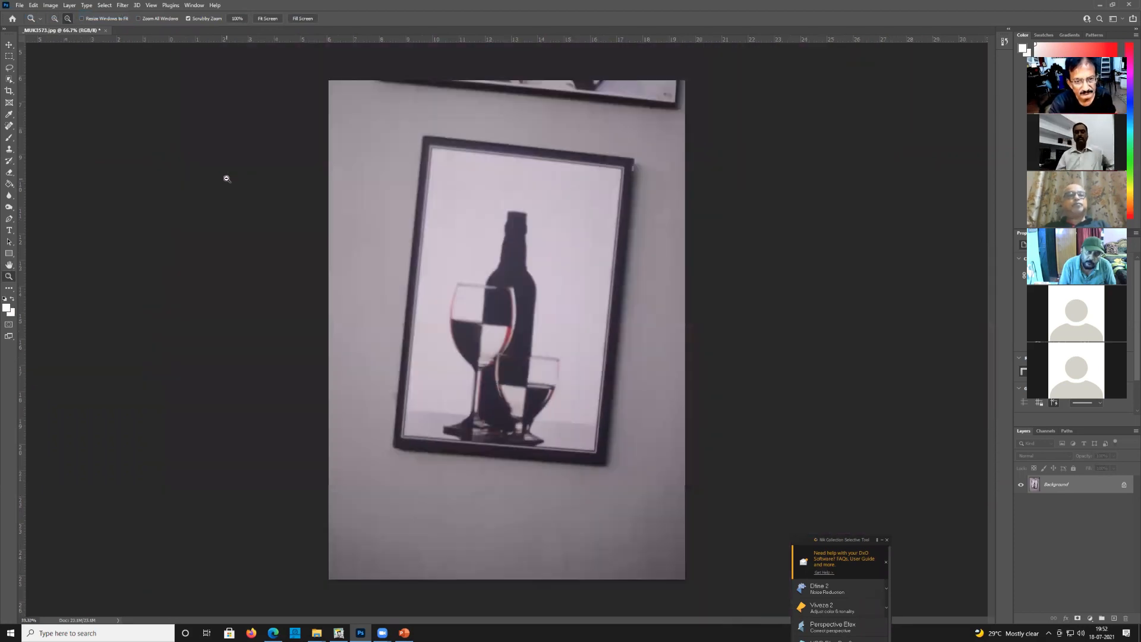
# Try a height of 1080 pixels and a width of 1920 pixels in the Image Size settings with the dimensions linked
pyautogui.click(50, 6)
pyautogui.click(69, 72)
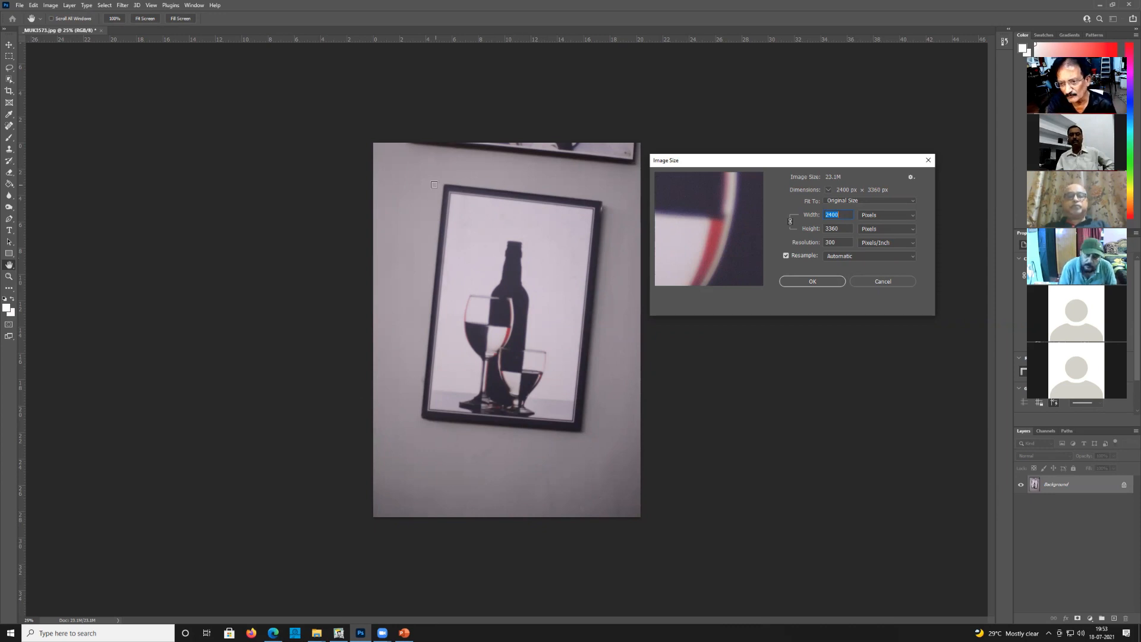
pyautogui.doubleClick(838, 229)
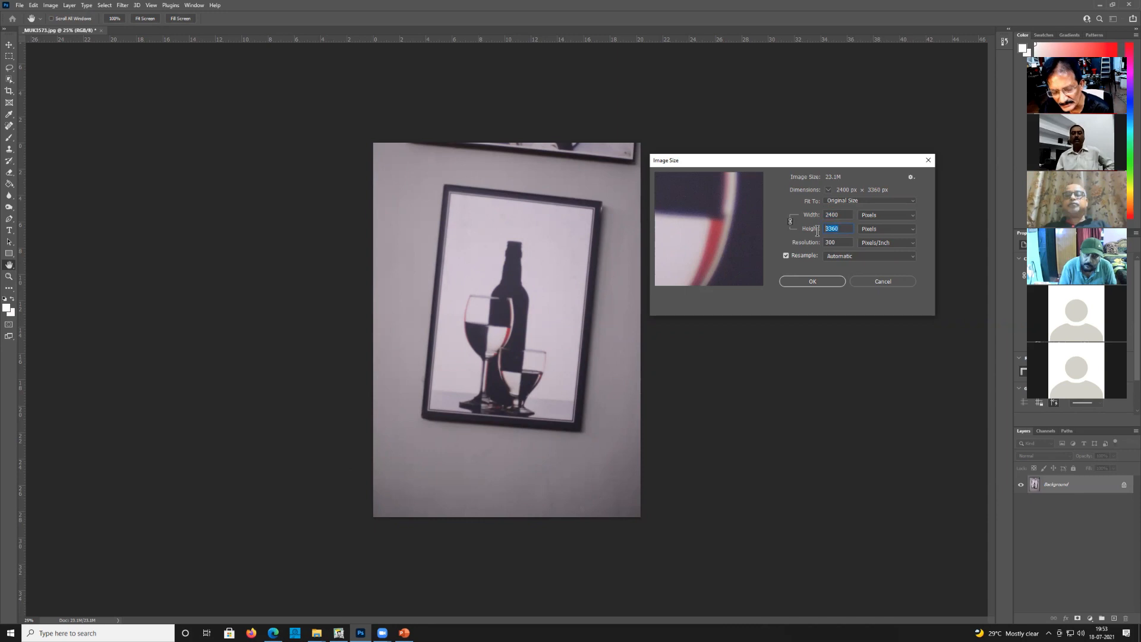
pyautogui.write('1')
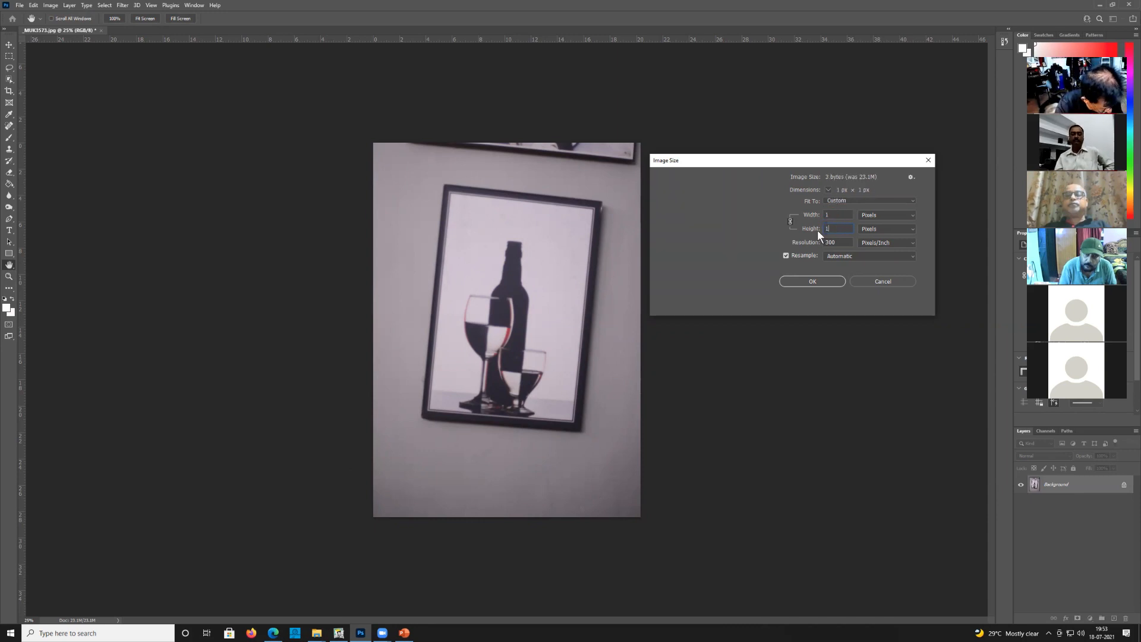
pyautogui.write('080')
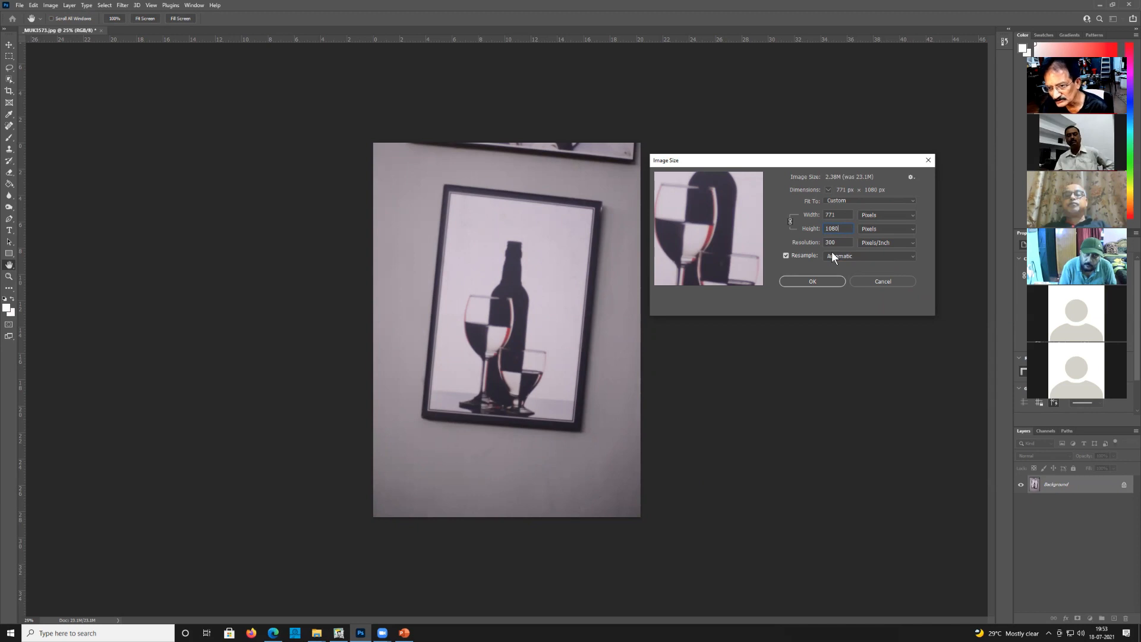
pyautogui.click(841, 214)
pyautogui.write('192')
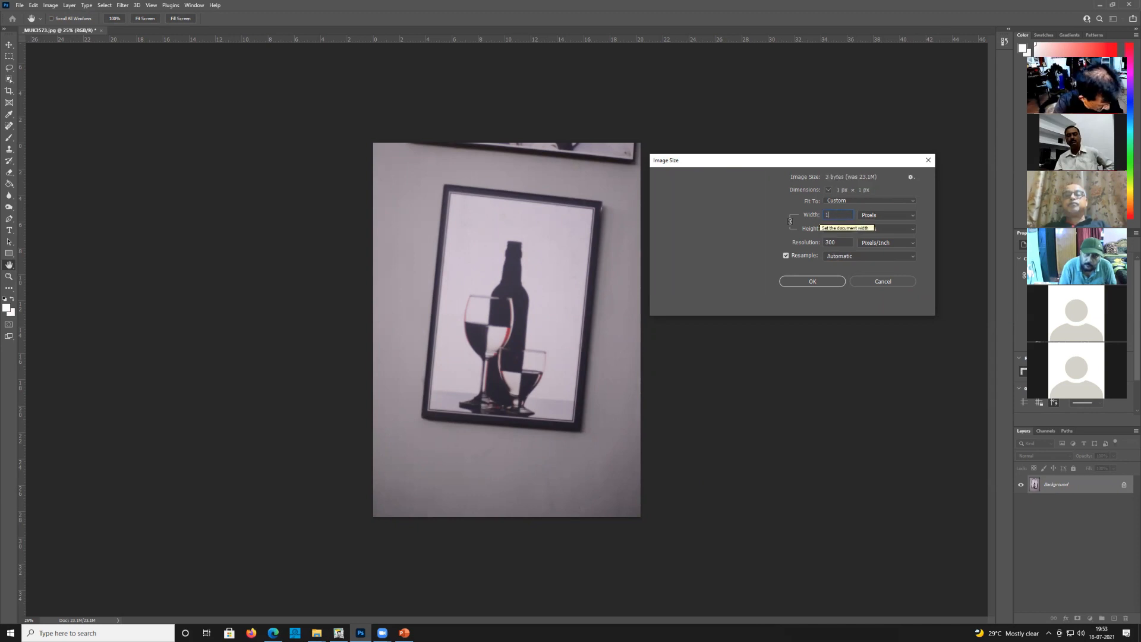
pyautogui.write('0')
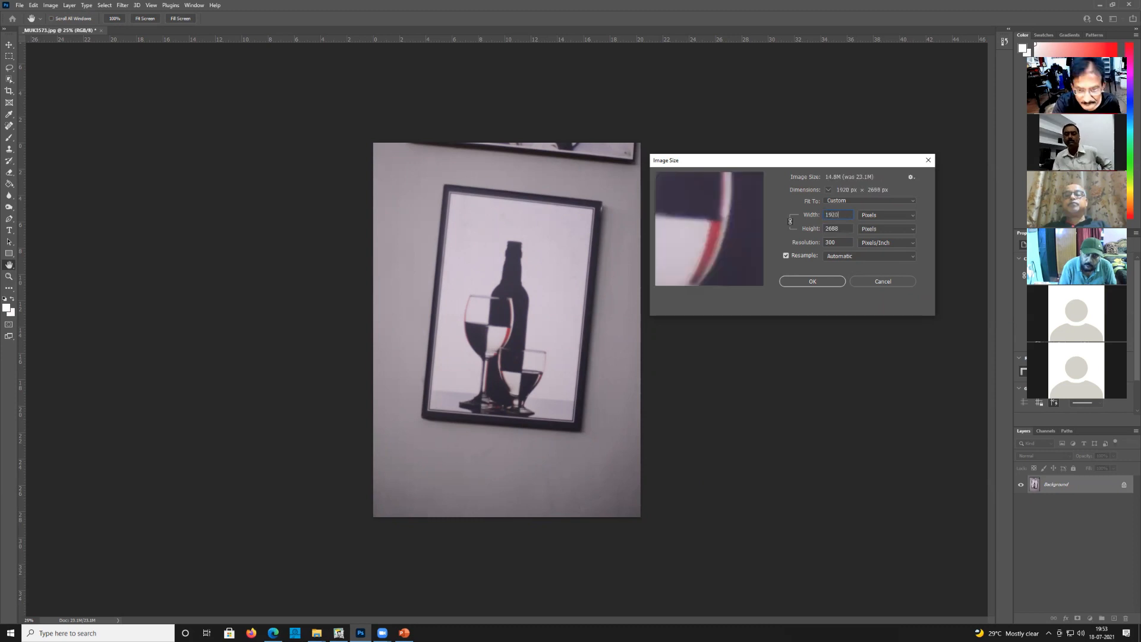
# Set the photo's linked height to 1080 pixels in the Image Size settings and apply the resize
pyautogui.doubleClick(840, 227)
pyautogui.write('1080')
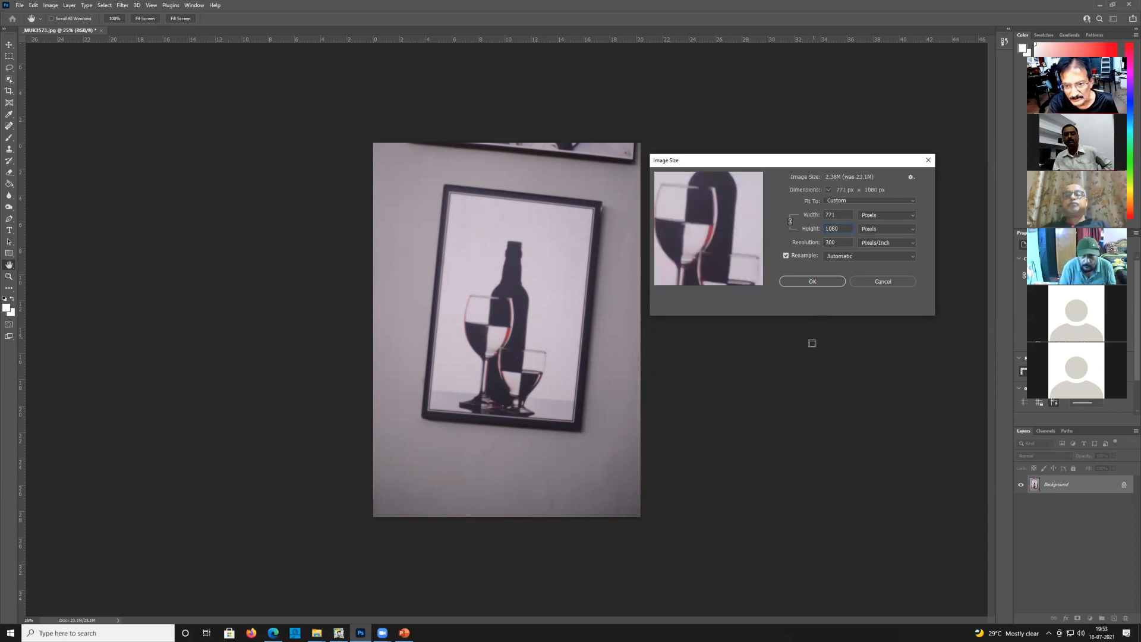
pyautogui.click(809, 281)
pyautogui.press('z')
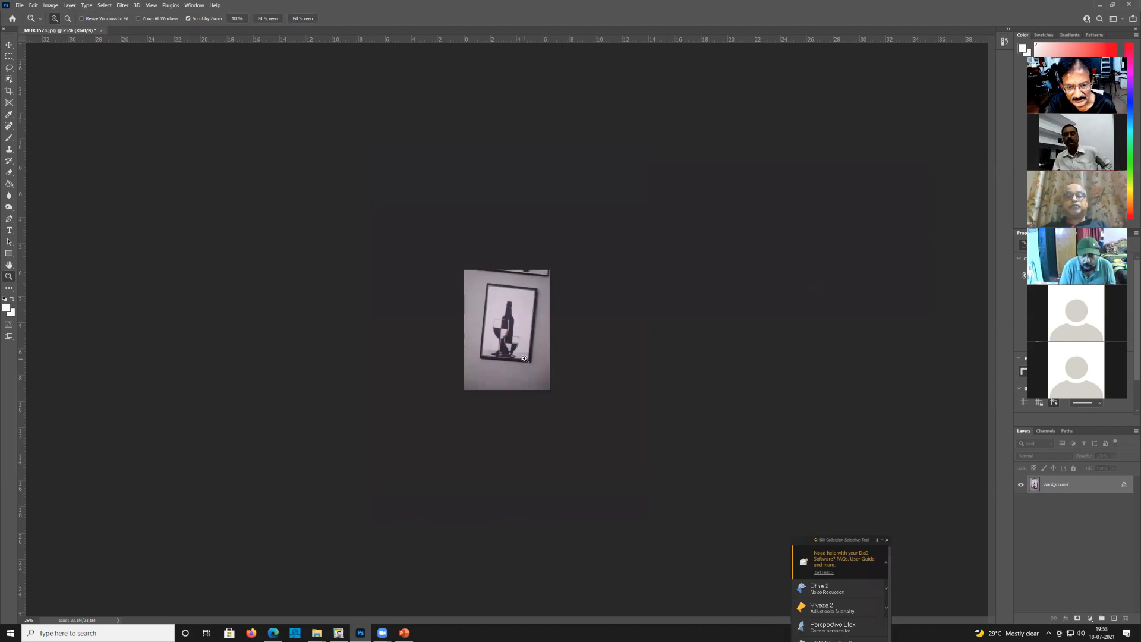
pyautogui.click(524, 358)
pyautogui.click(524, 358)
pyautogui.click(524, 359)
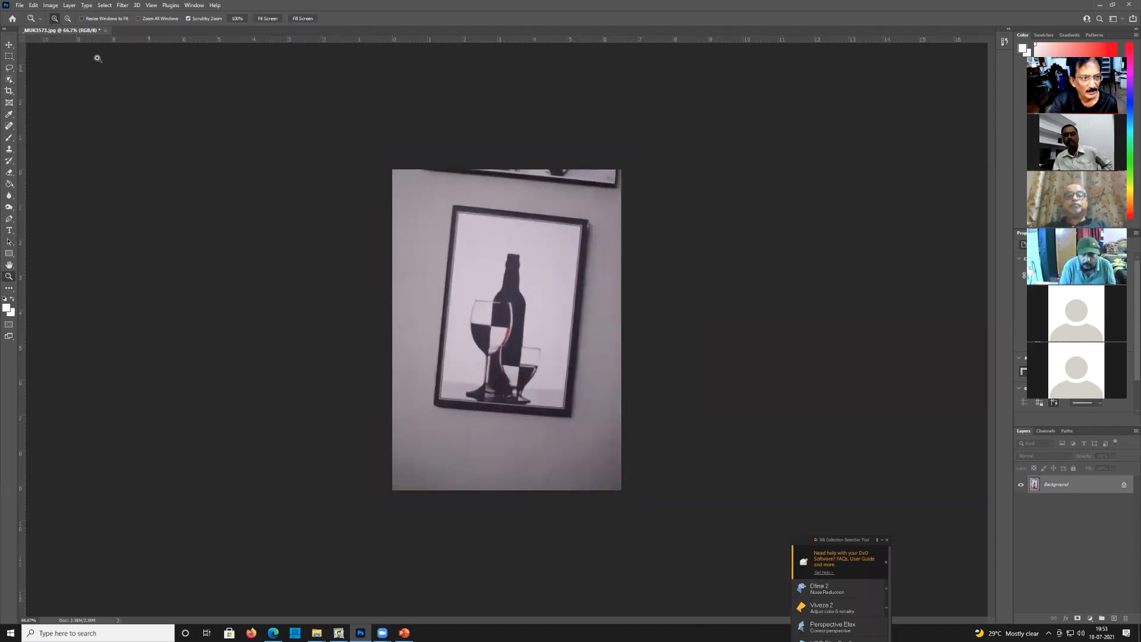
# Undo the resize to 1080 pixels high
pyautogui.click(32, 6)
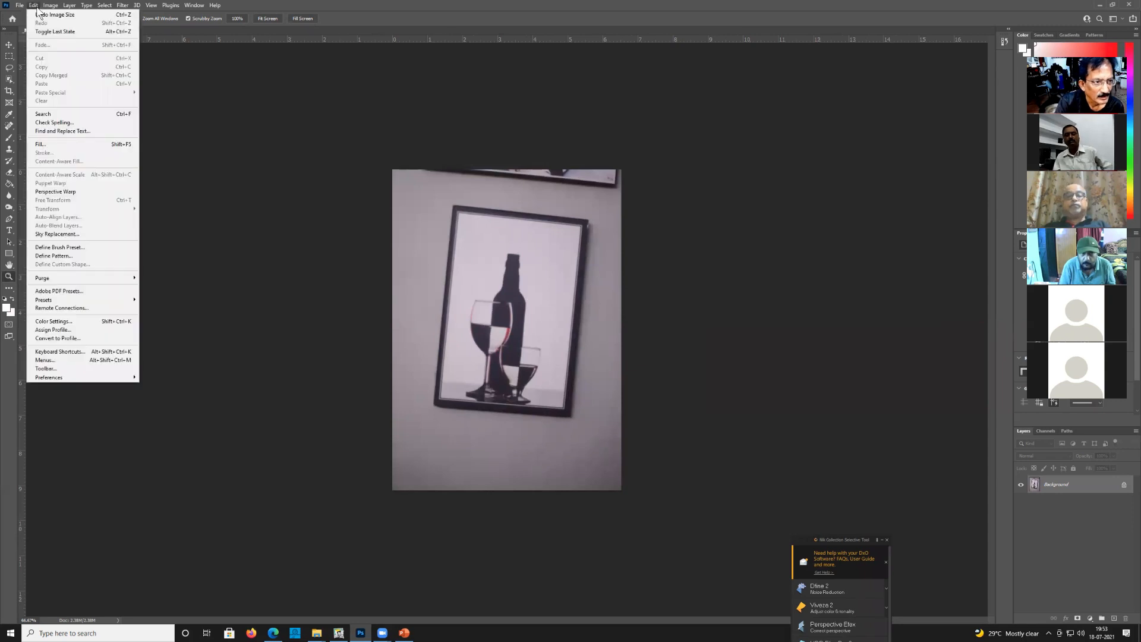
pyautogui.click(43, 14)
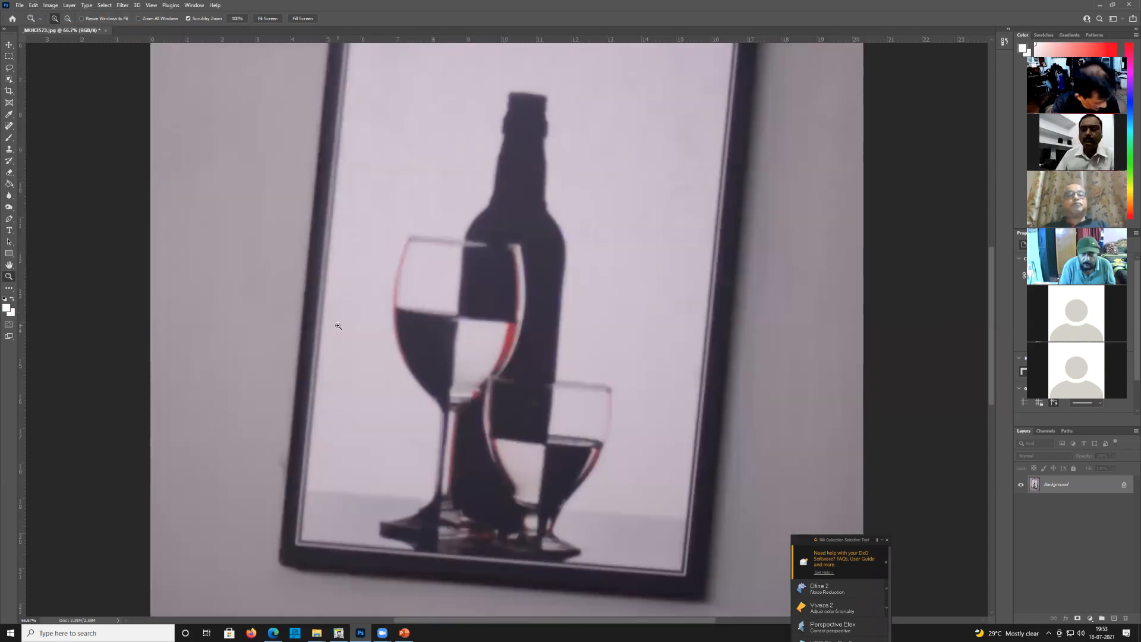
pyautogui.keyDown('alt'); pyautogui.click(369, 327); pyautogui.keyUp('alt')
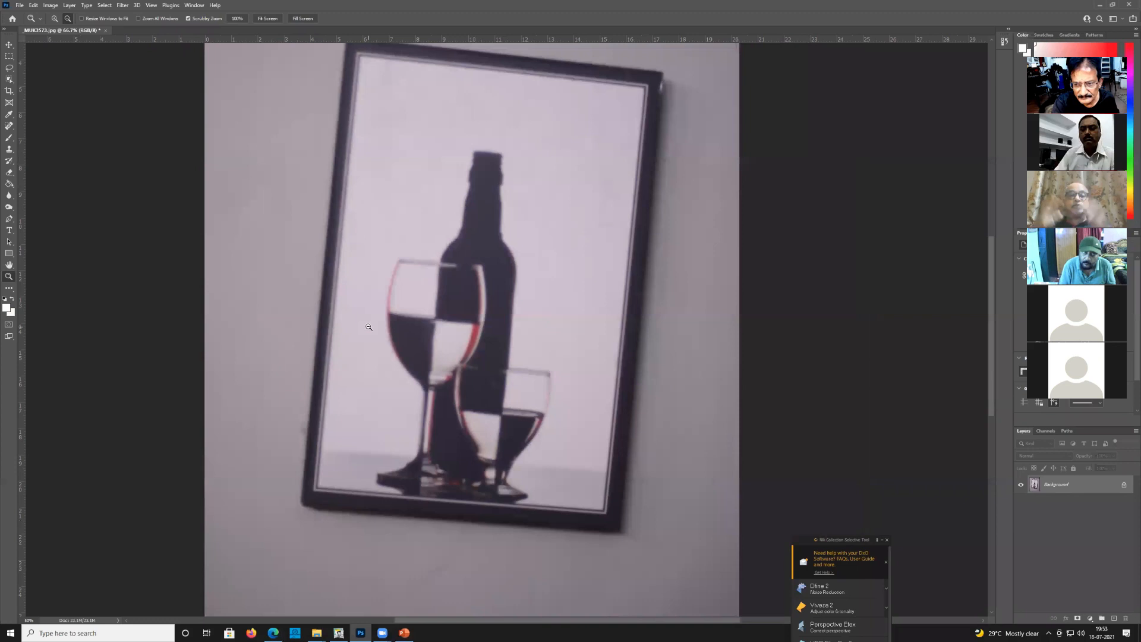
pyautogui.keyDown('alt'); pyautogui.click(371, 324); pyautogui.keyUp('alt')
pyautogui.keyDown('alt'); pyautogui.click(342, 300); pyautogui.keyUp('alt')
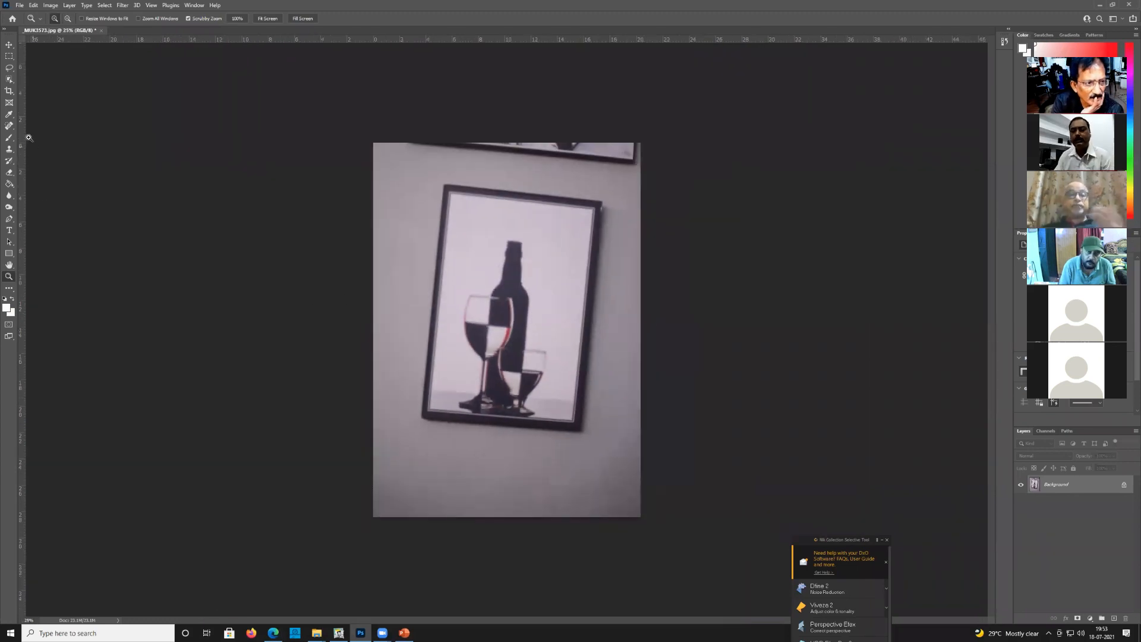
# Perspective-crop the photo to the four outer corners of the tilted picture frame with the Perspective Crop tool
pyautogui.click(12, 92)
pyautogui.click(26, 94)
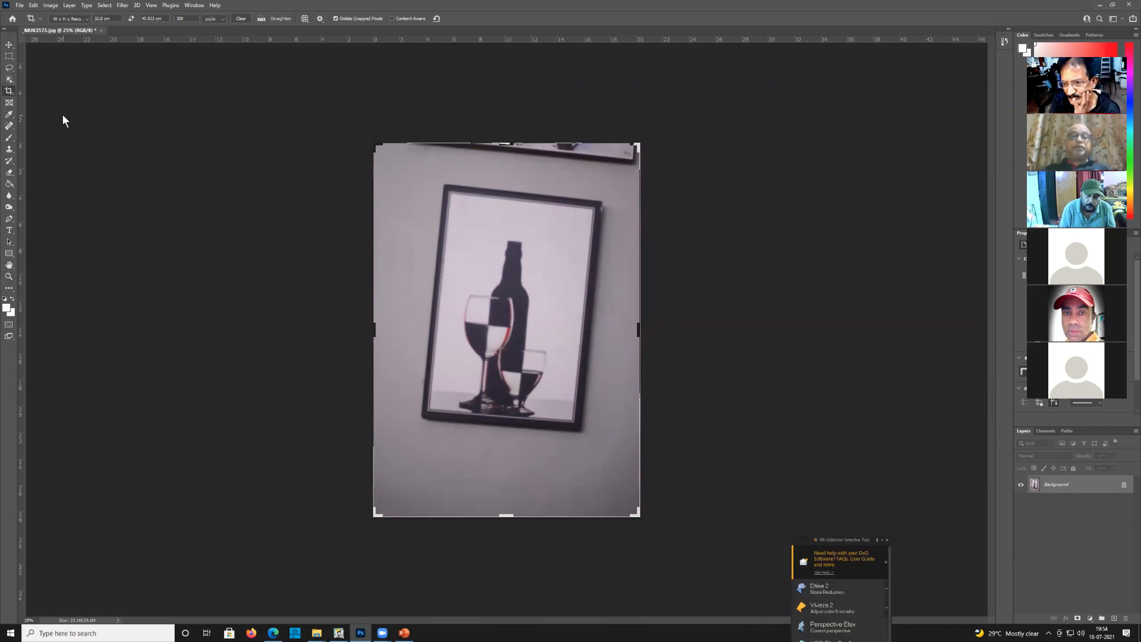
pyautogui.click(13, 104)
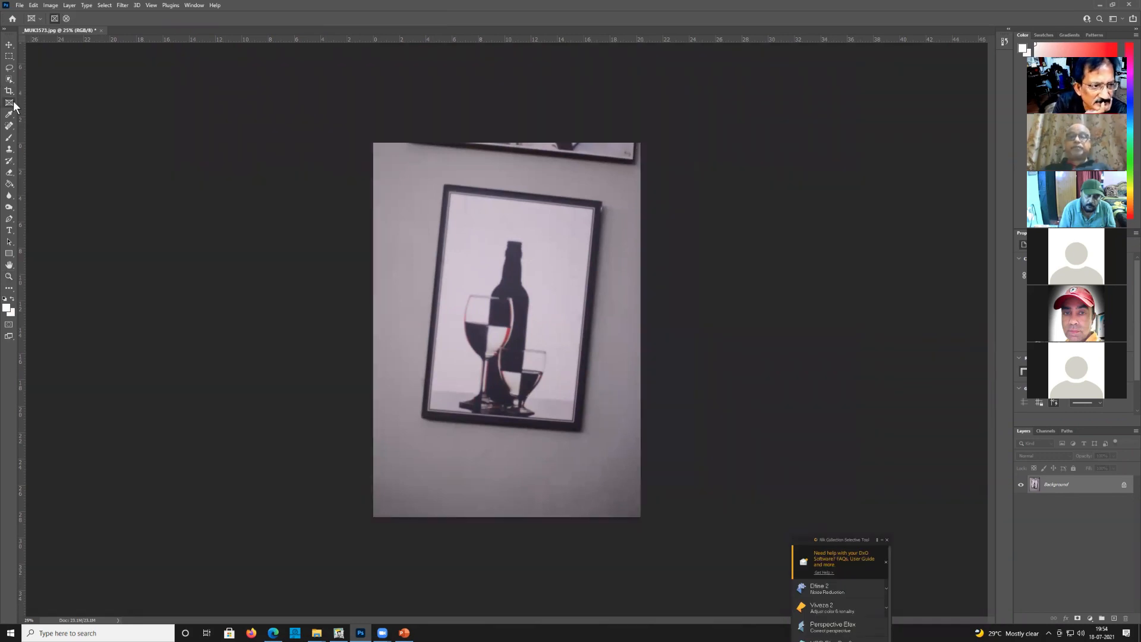
pyautogui.click(15, 95)
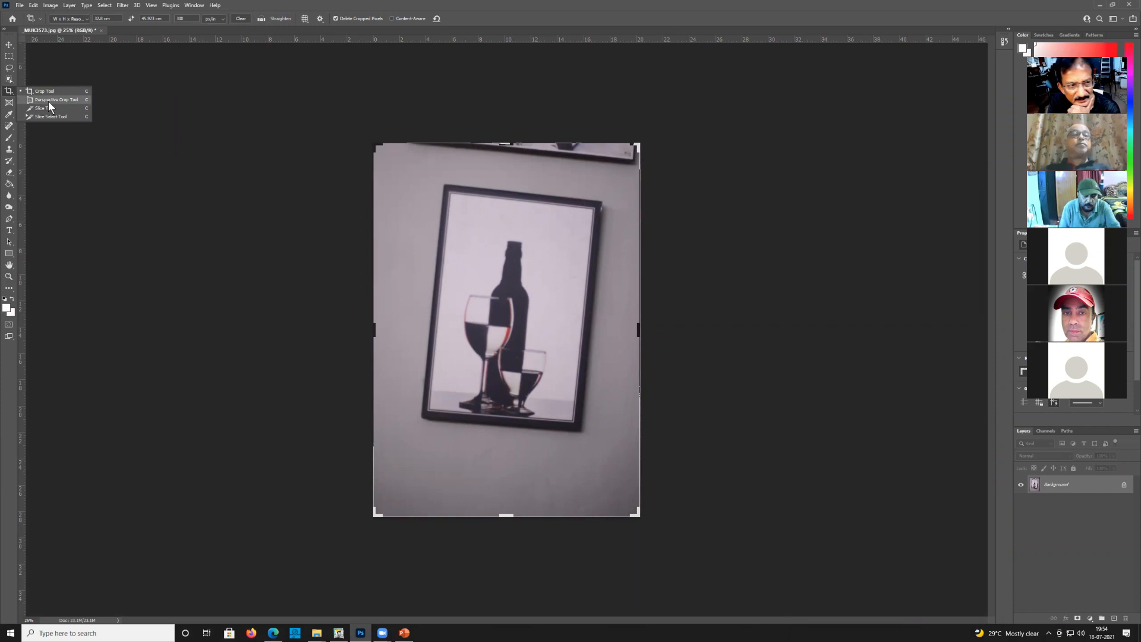
pyautogui.click(48, 101)
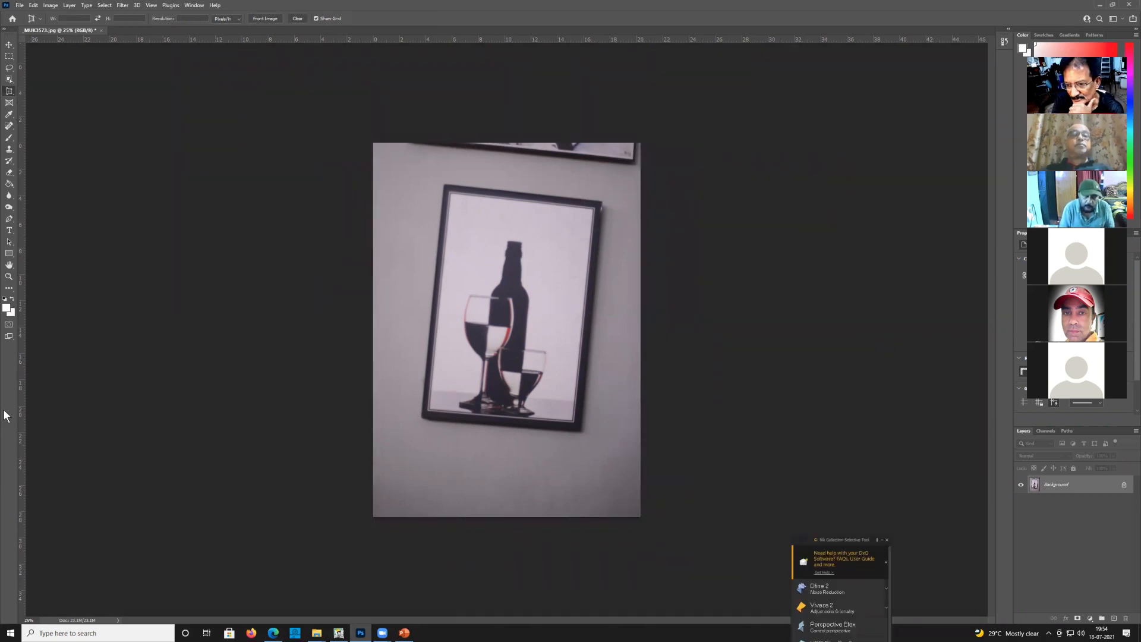
pyautogui.rightClick(358, 262)
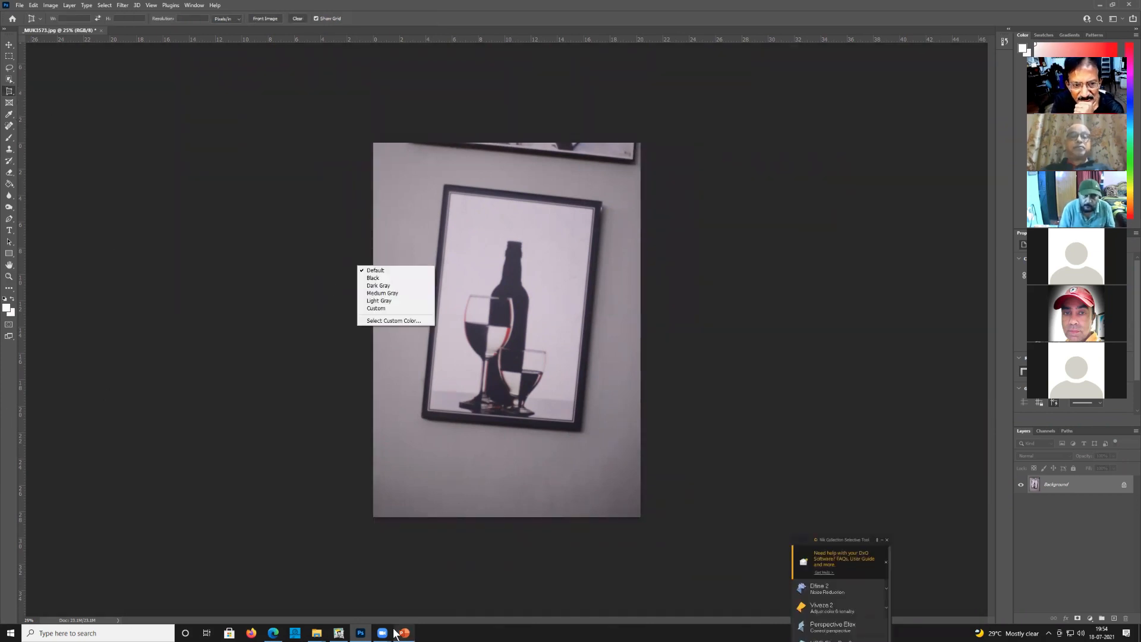
pyautogui.click(165, 317)
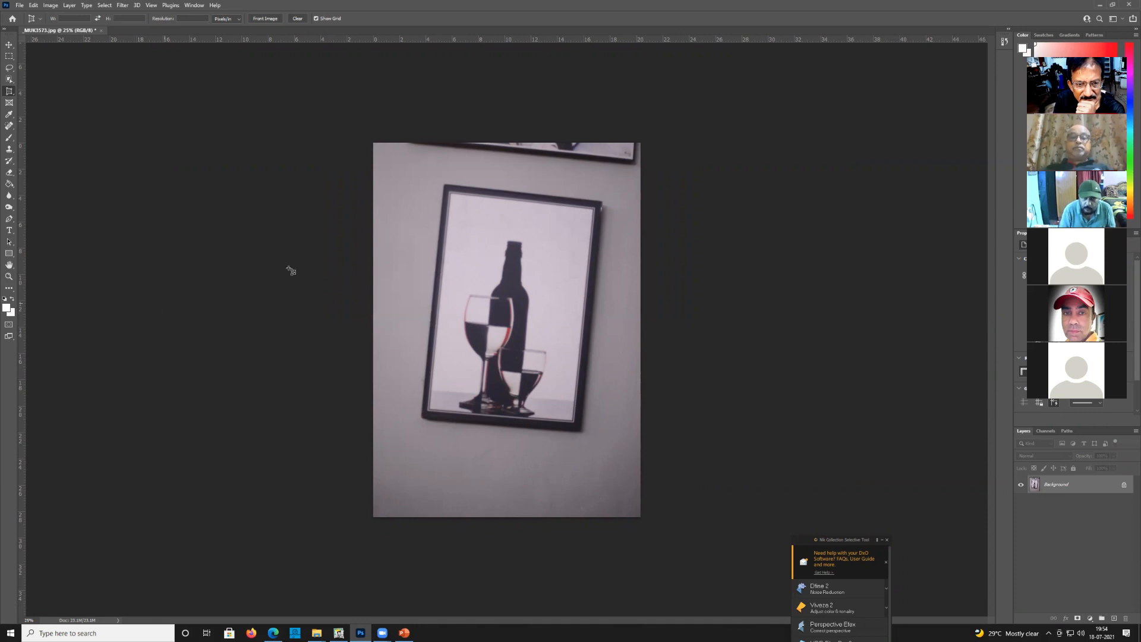
pyautogui.click(446, 186)
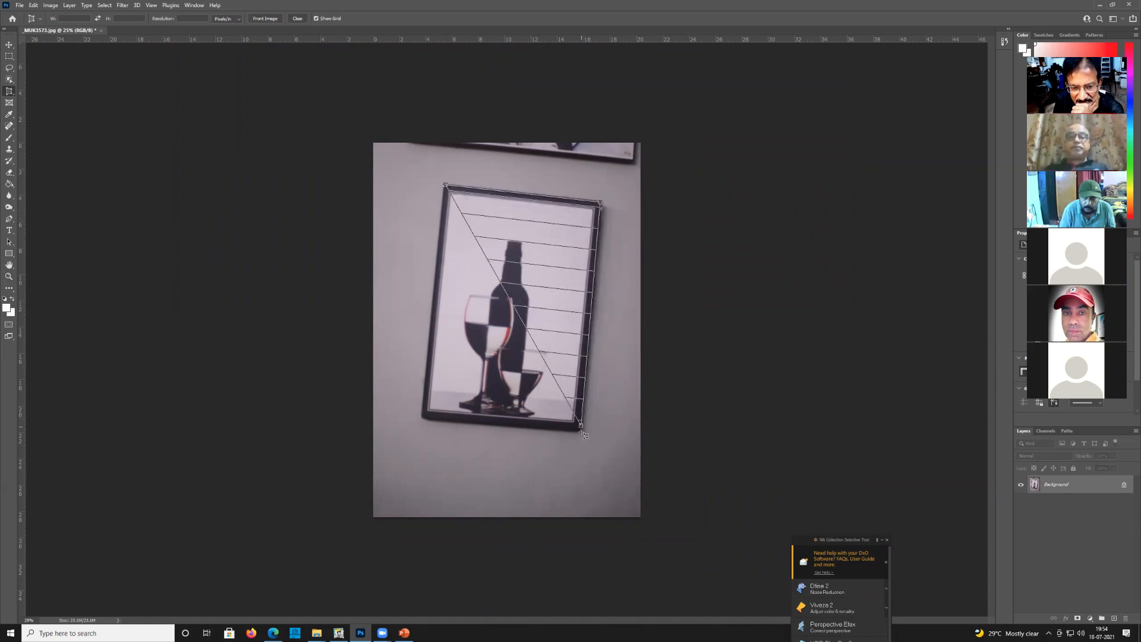
pyautogui.click(581, 434)
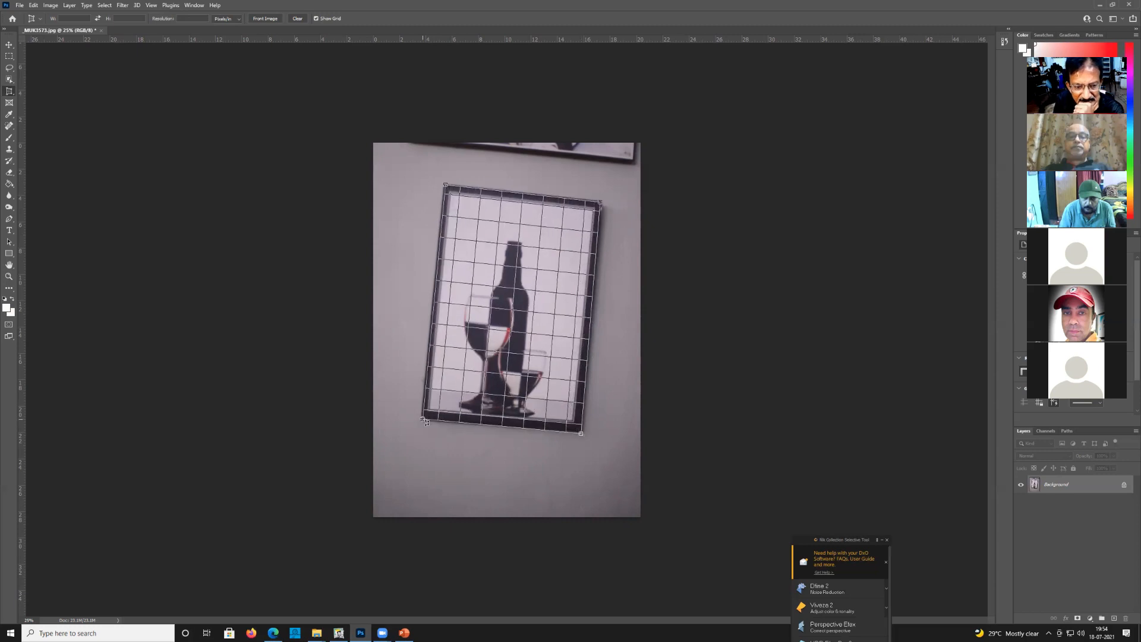
pyautogui.click(422, 420)
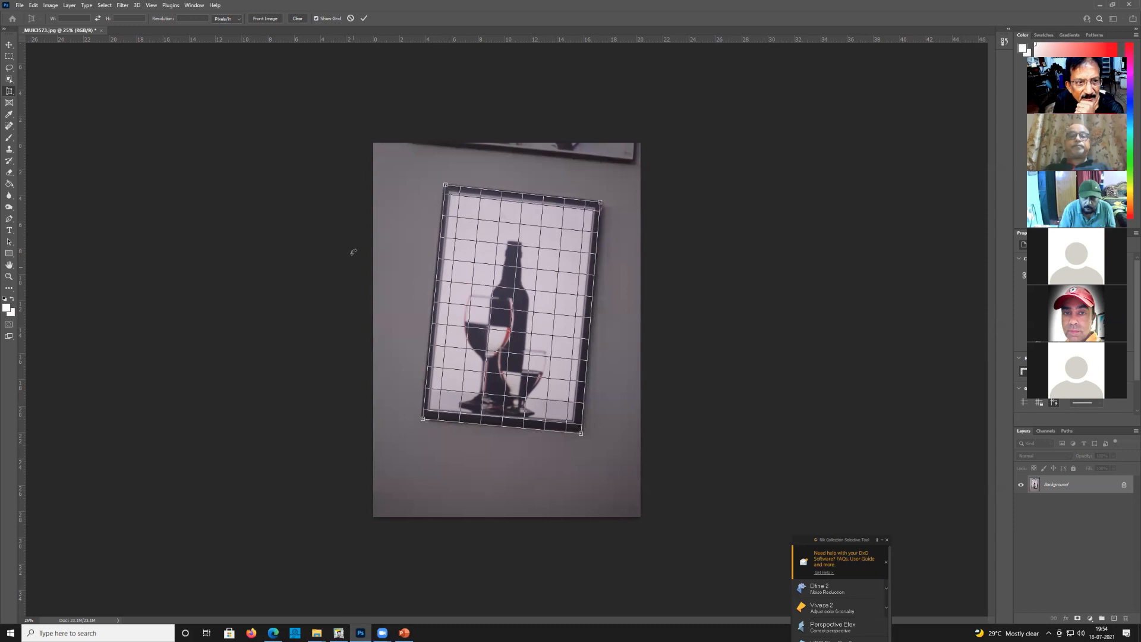
pyautogui.click(363, 18)
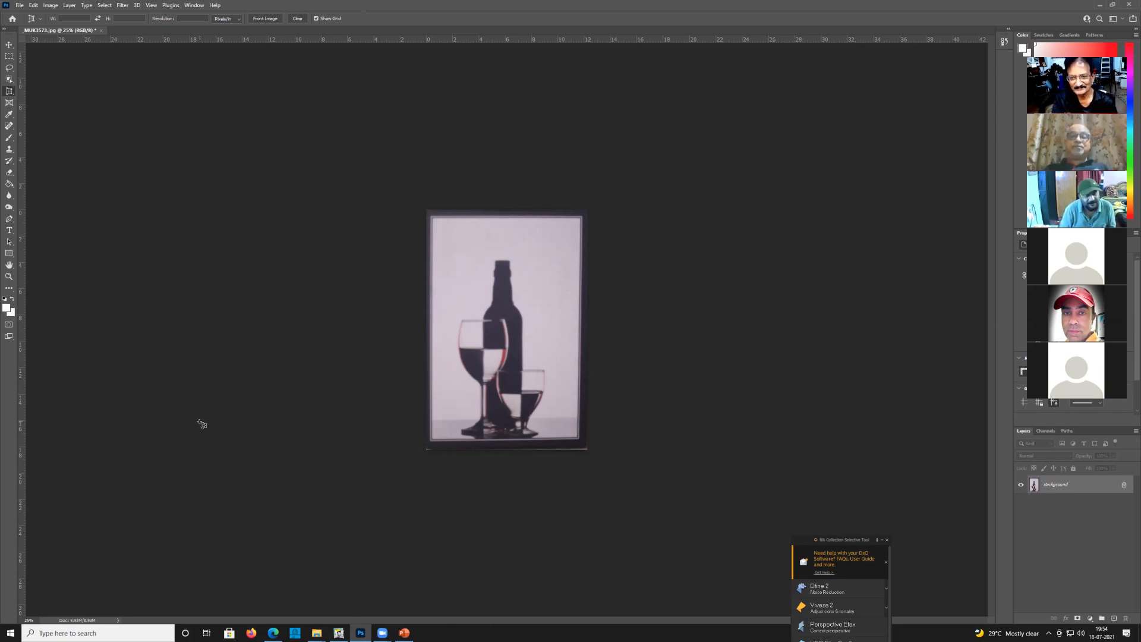
# Undo the perspective crop of the original photo
pyautogui.click(68, 5)
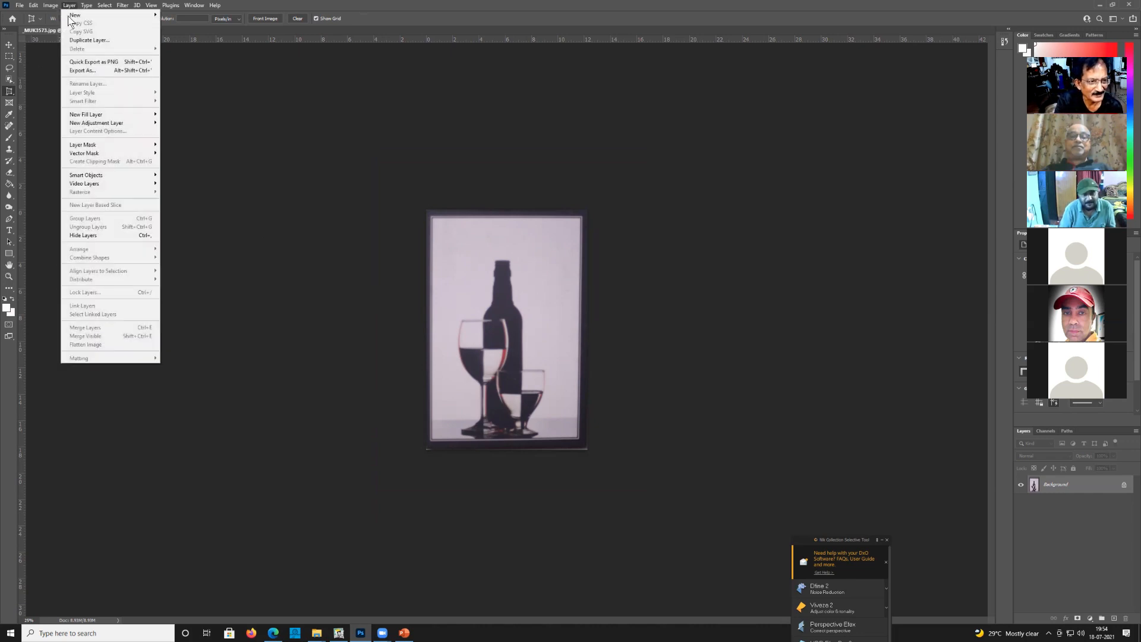
pyautogui.moveTo(81, 19)
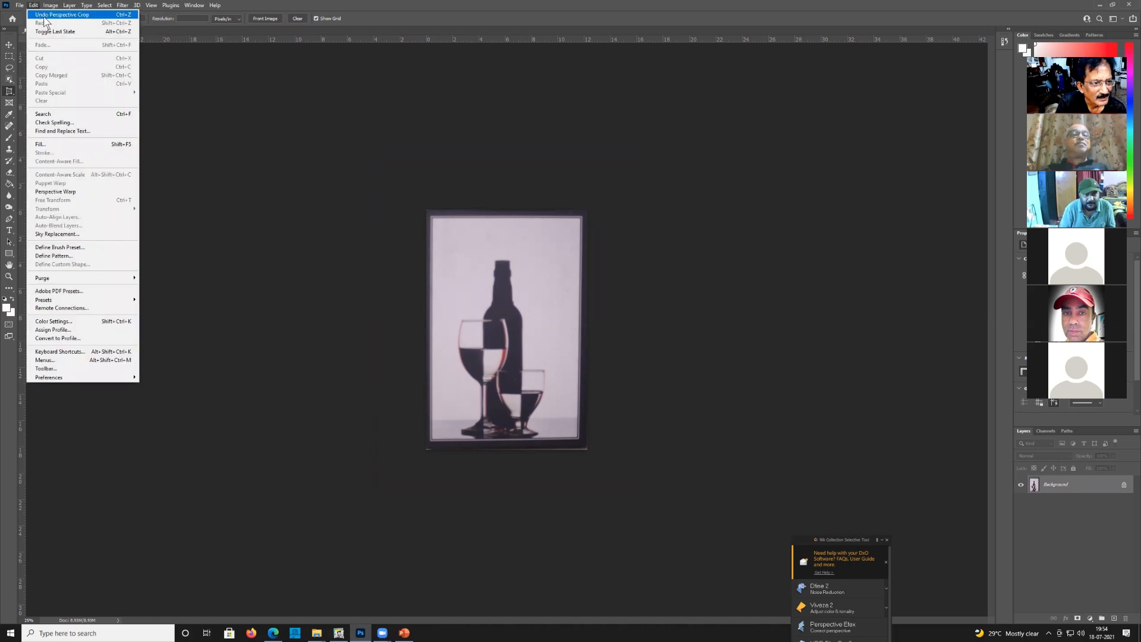
pyautogui.click(44, 15)
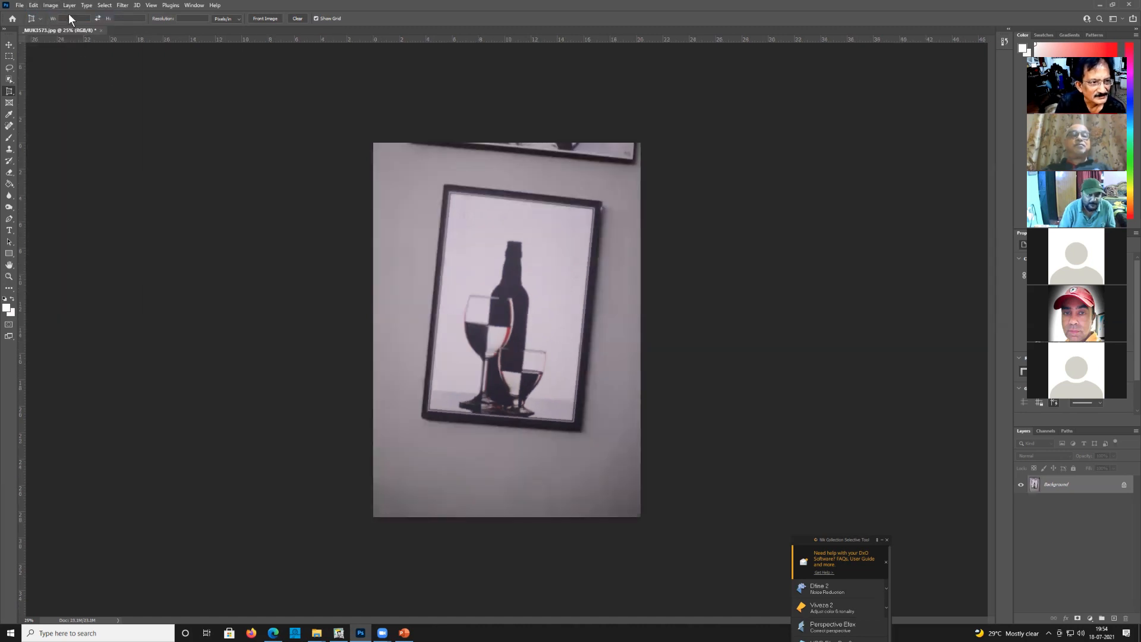
# Duplicate the original photo into a new document, keeping the suggested copy name
pyautogui.click(50, 7)
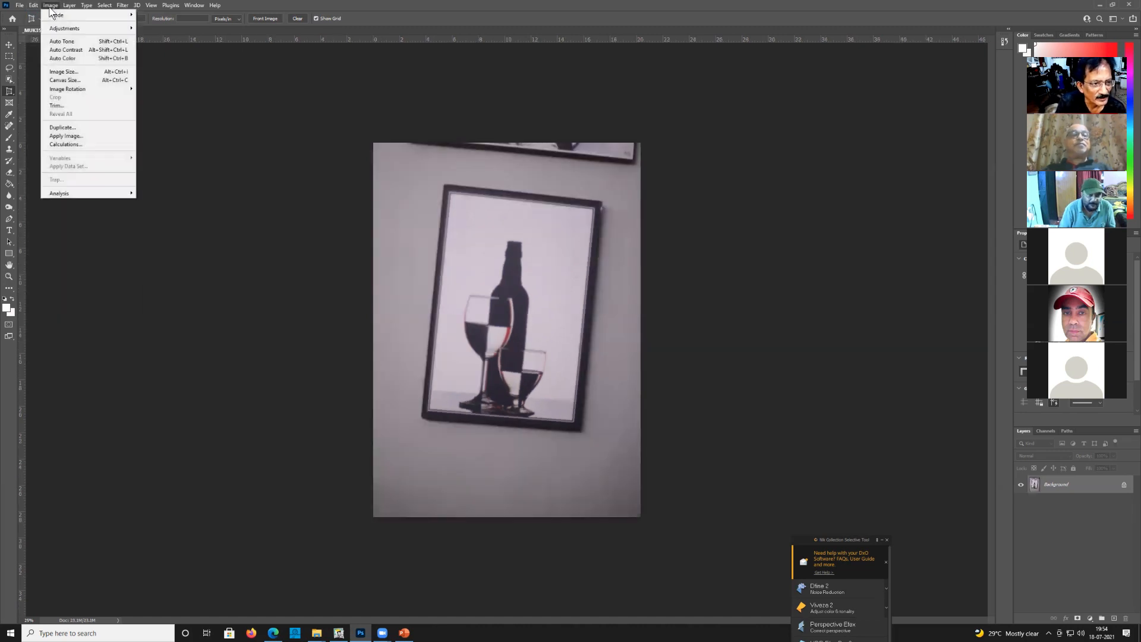
pyautogui.click(77, 127)
pyautogui.click(644, 212)
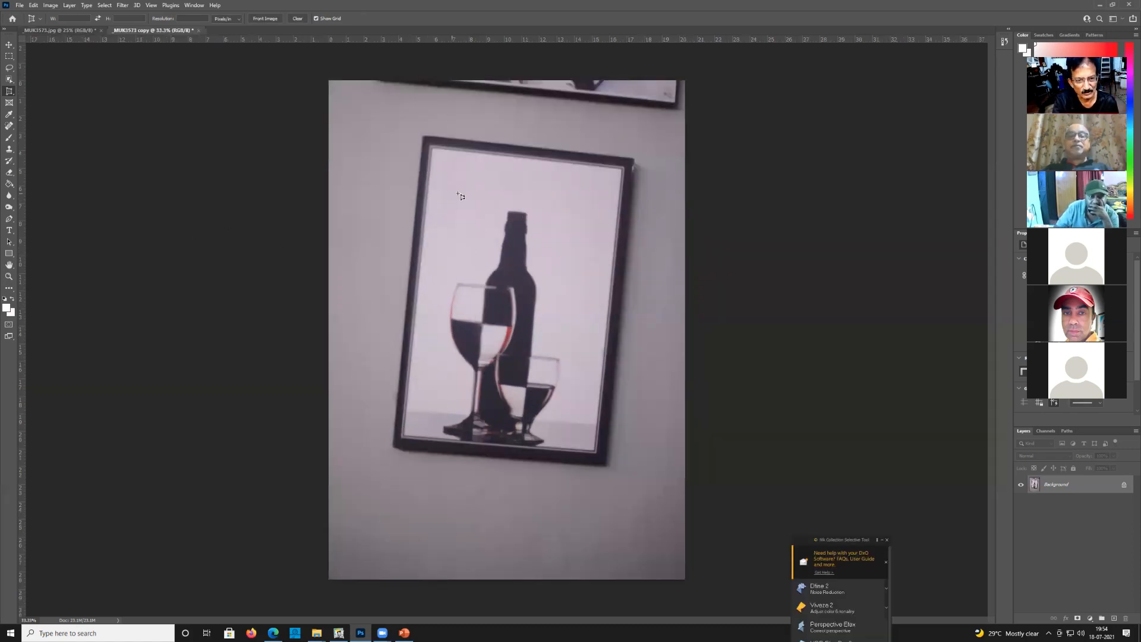
# Perspective-crop the duplicated photo precisely to the picture frame's four outer corners and apply the crop
pyautogui.rightClick(10, 92)
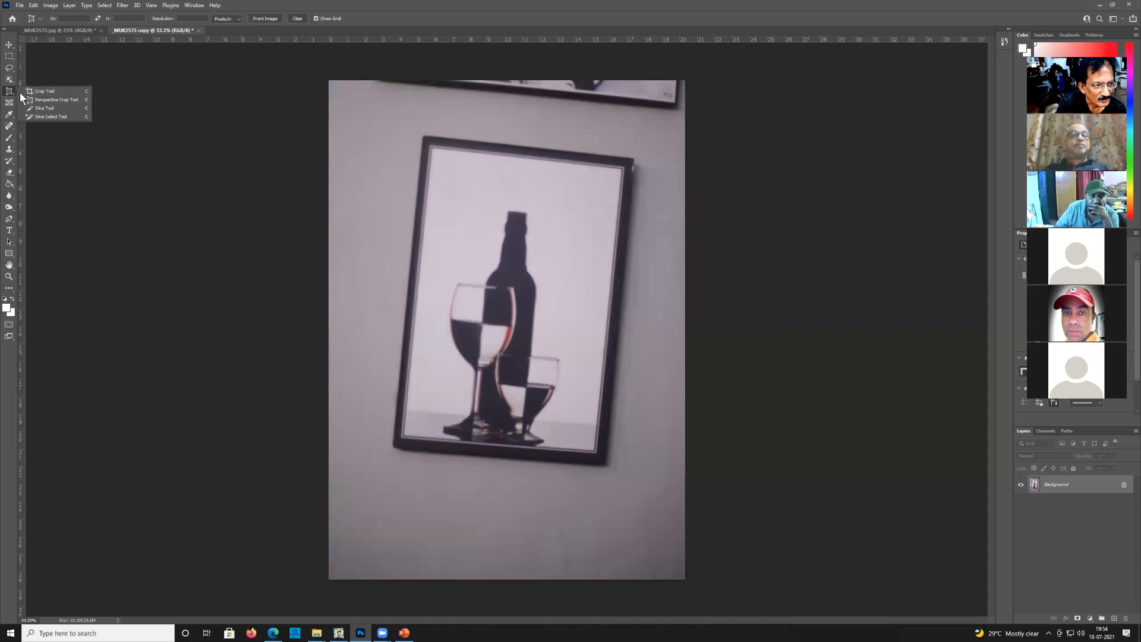
pyautogui.click(41, 100)
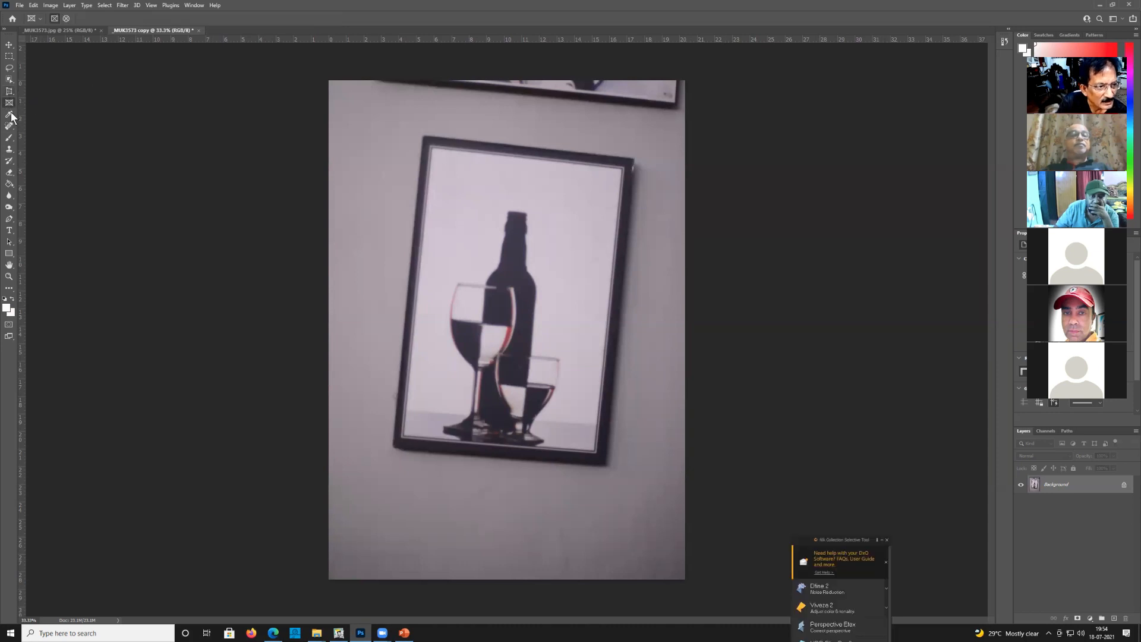
pyautogui.rightClick(9, 92)
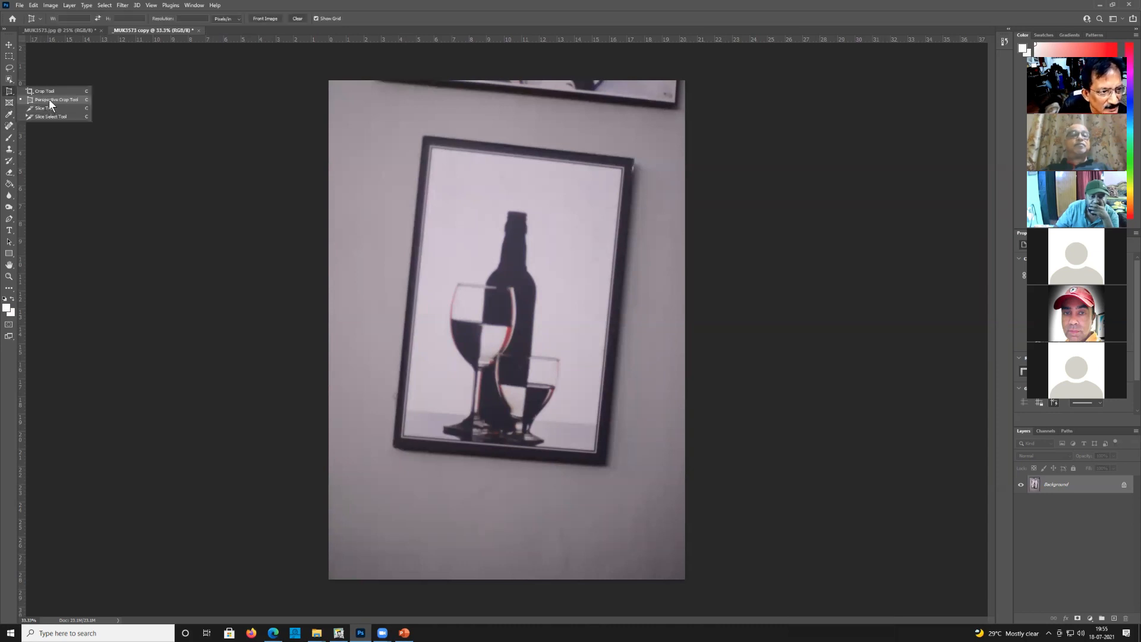
pyautogui.click(50, 101)
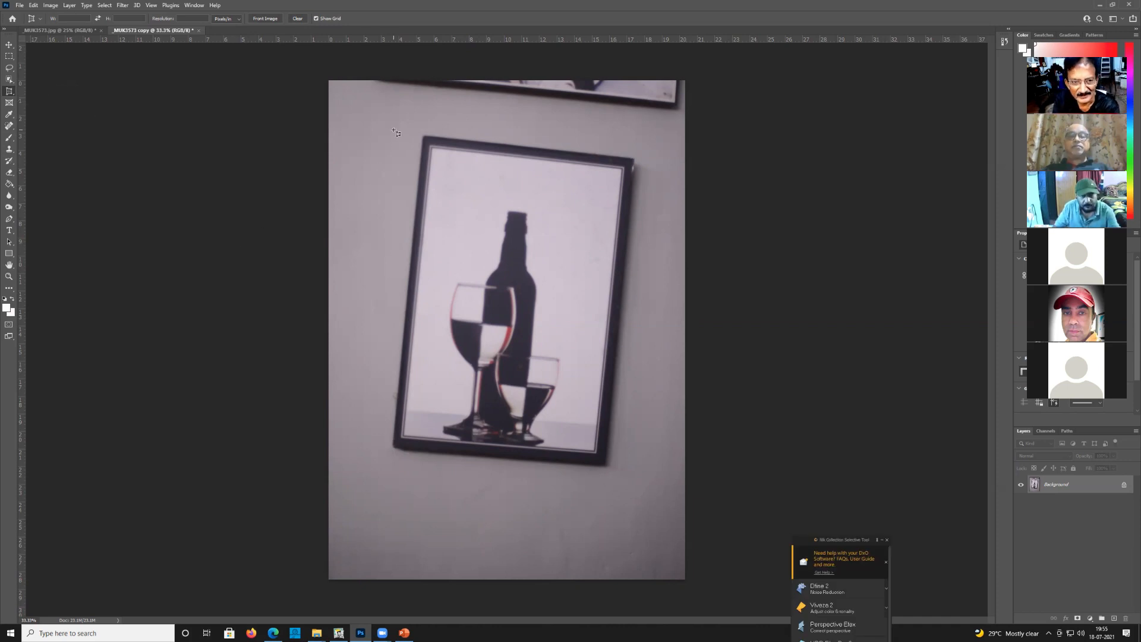
pyautogui.press('z')
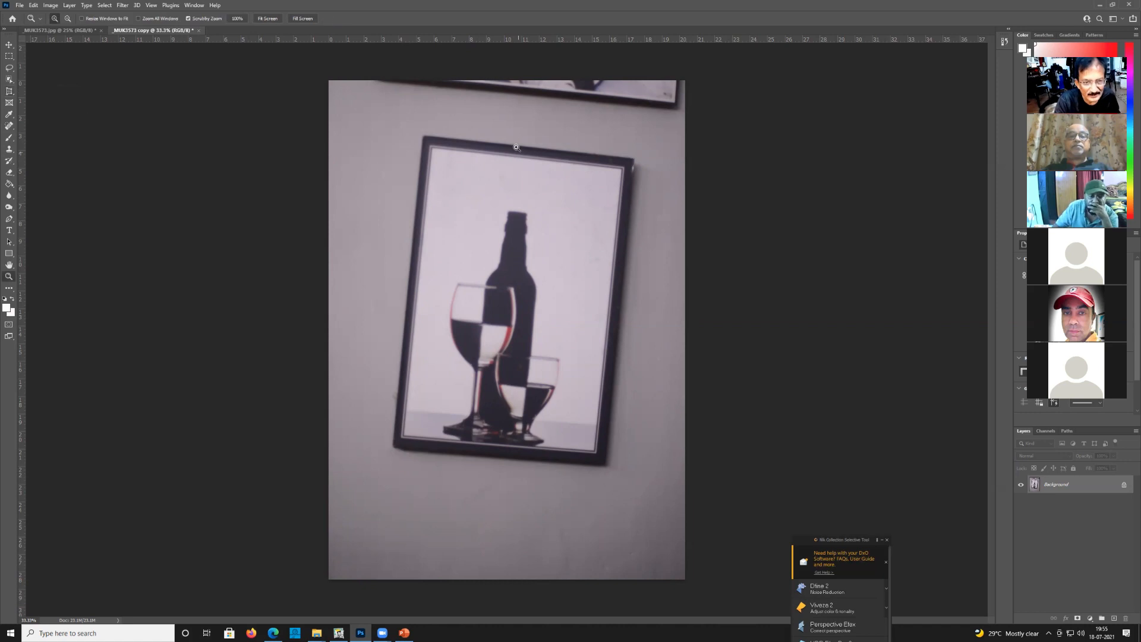
pyautogui.click(509, 135)
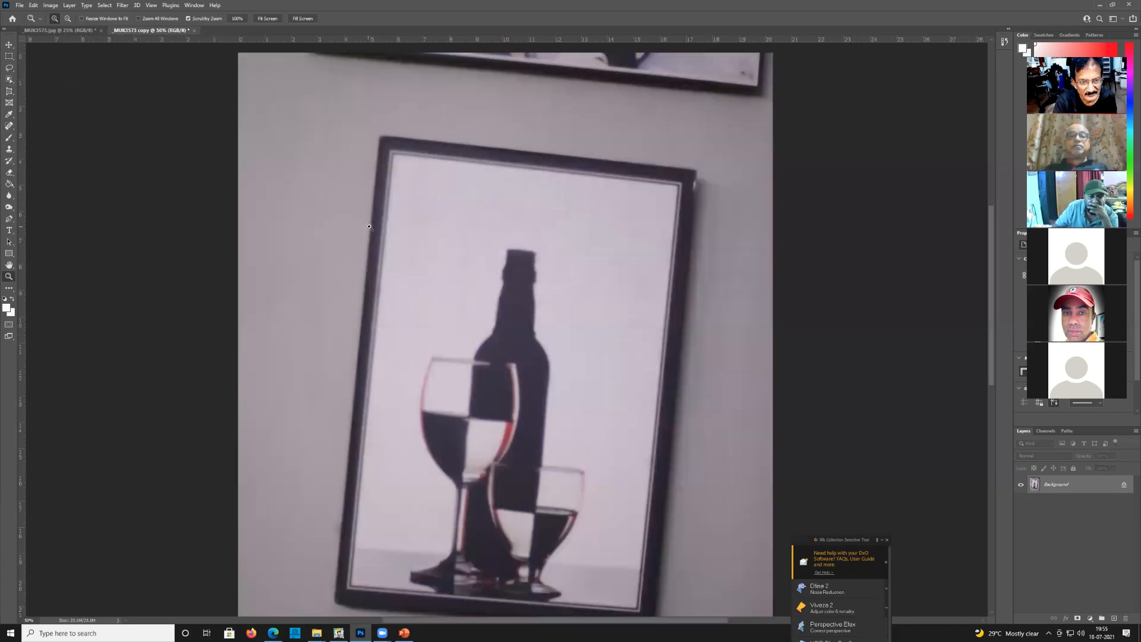
pyautogui.moveTo(406, 271); pyautogui.dragTo(397, 221)
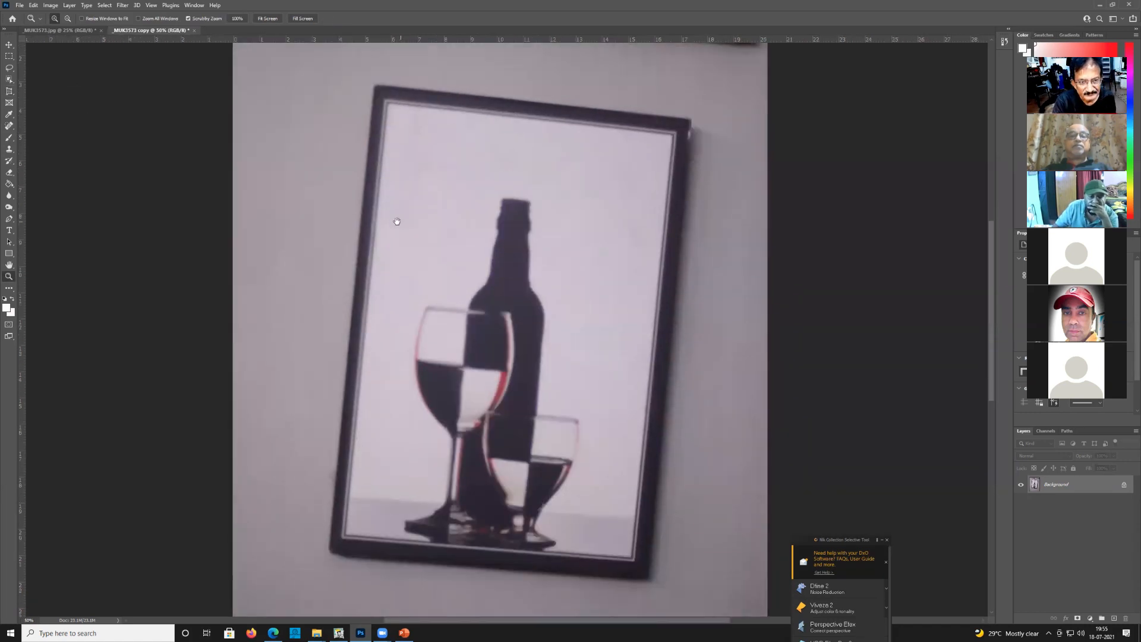
pyautogui.click(9, 91)
pyautogui.click(42, 99)
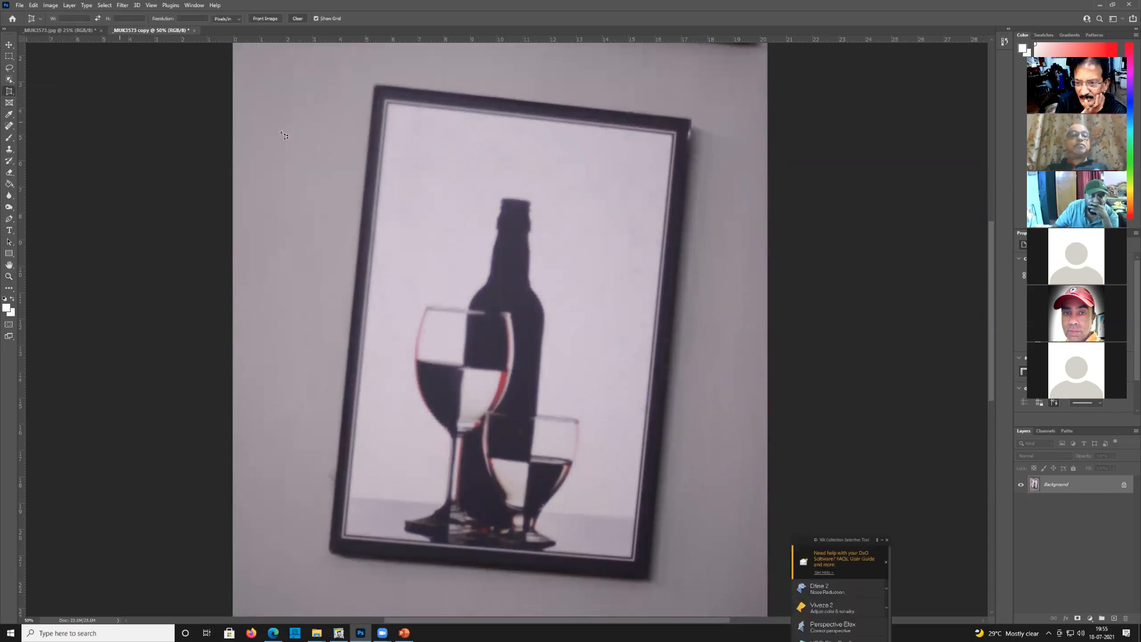
pyautogui.click(374, 86)
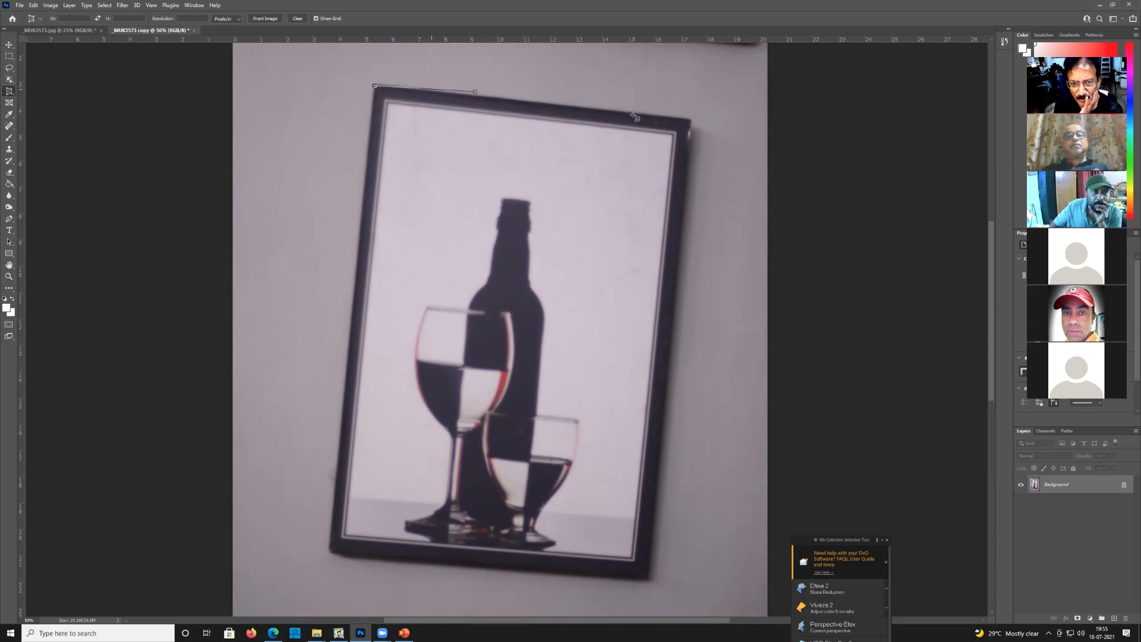
pyautogui.click(687, 121)
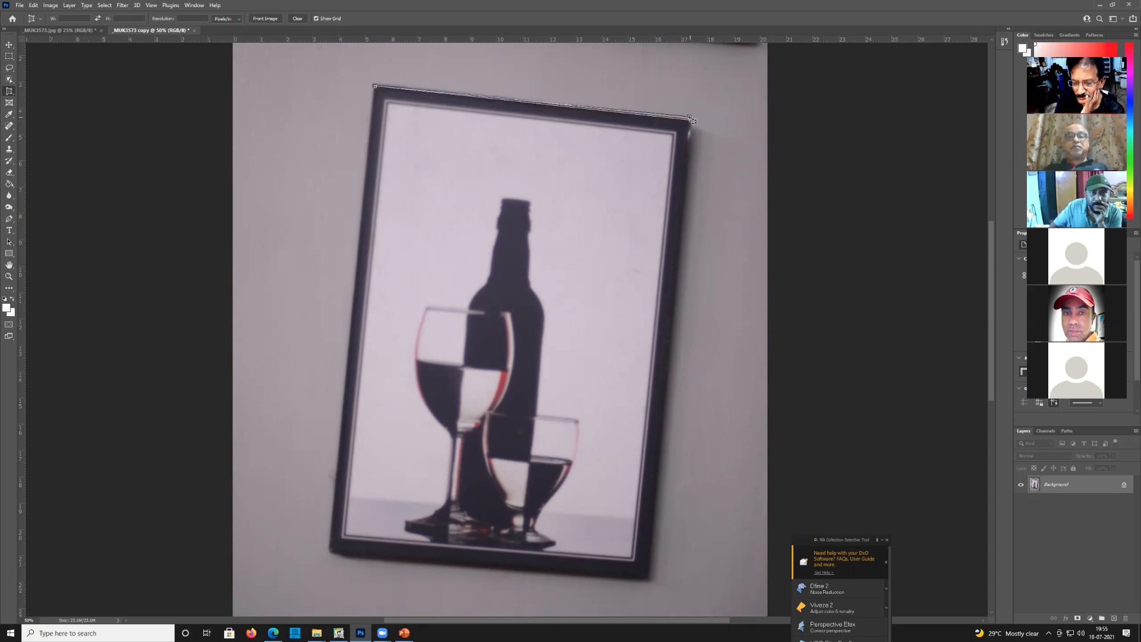
pyautogui.click(691, 119)
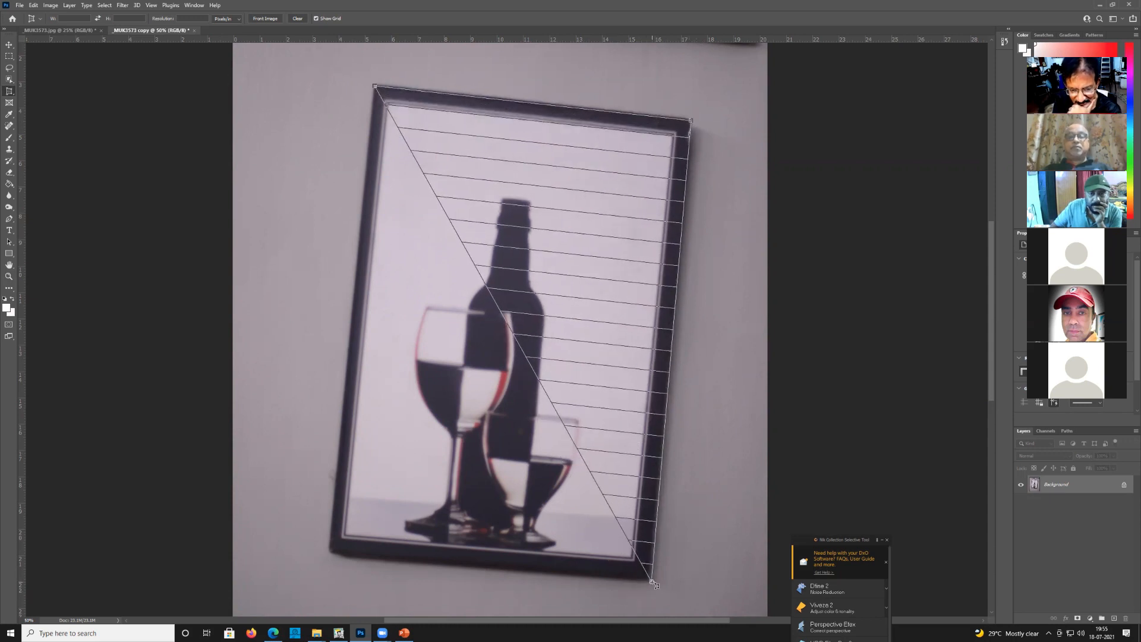
pyautogui.click(652, 581)
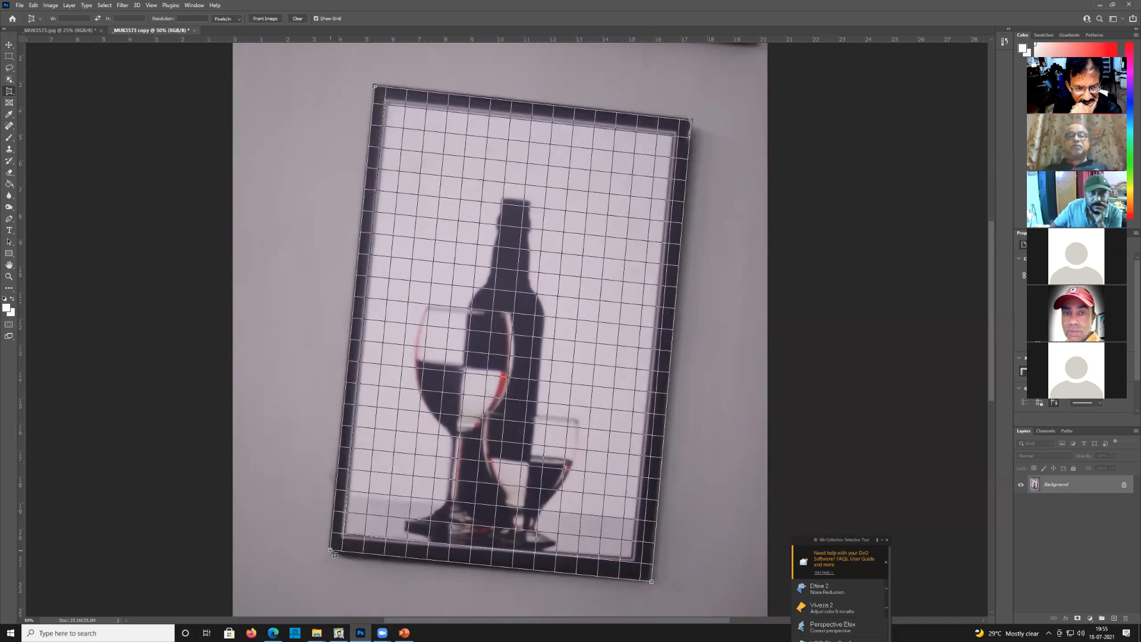
pyautogui.click(331, 551)
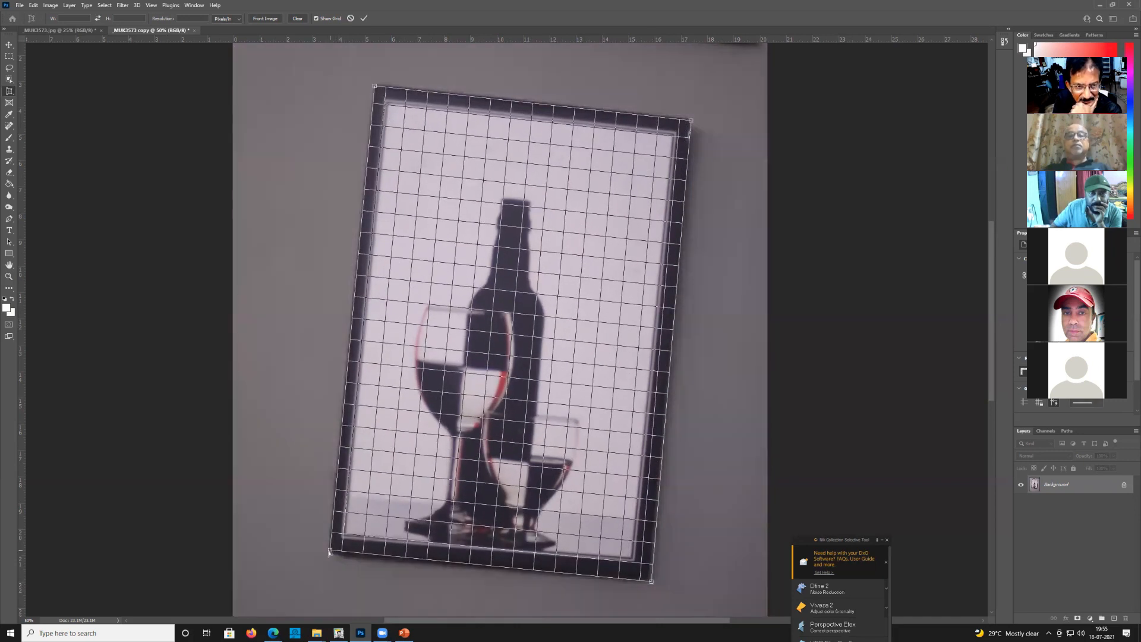
pyautogui.click(364, 20)
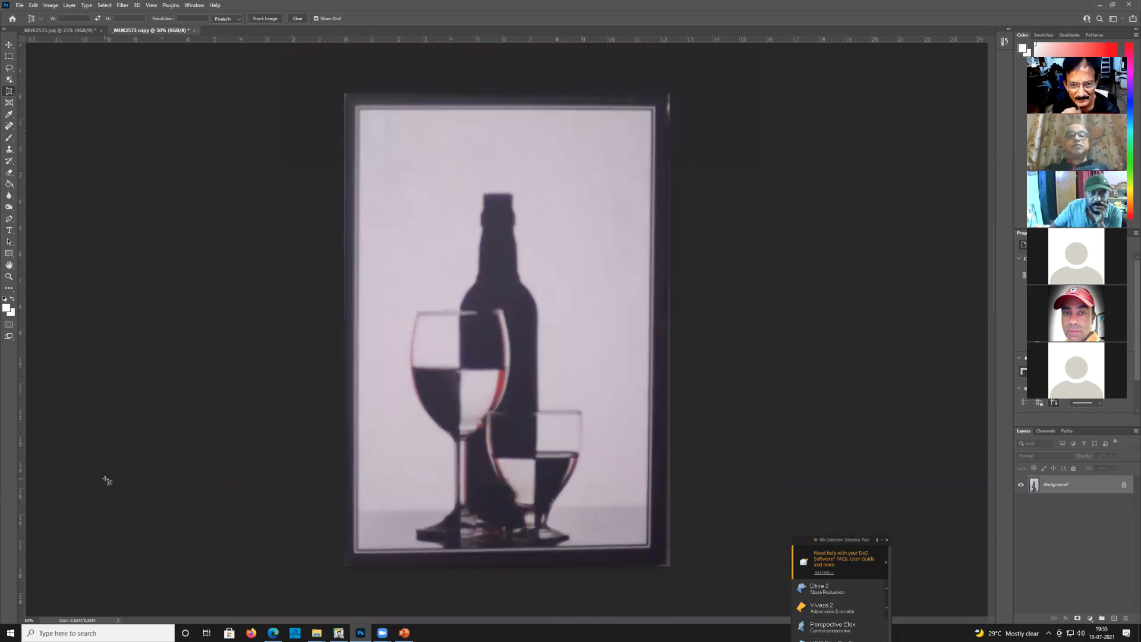
# Compare the uncropped original photo with the perspective-cropped copy
pyautogui.click(74, 29)
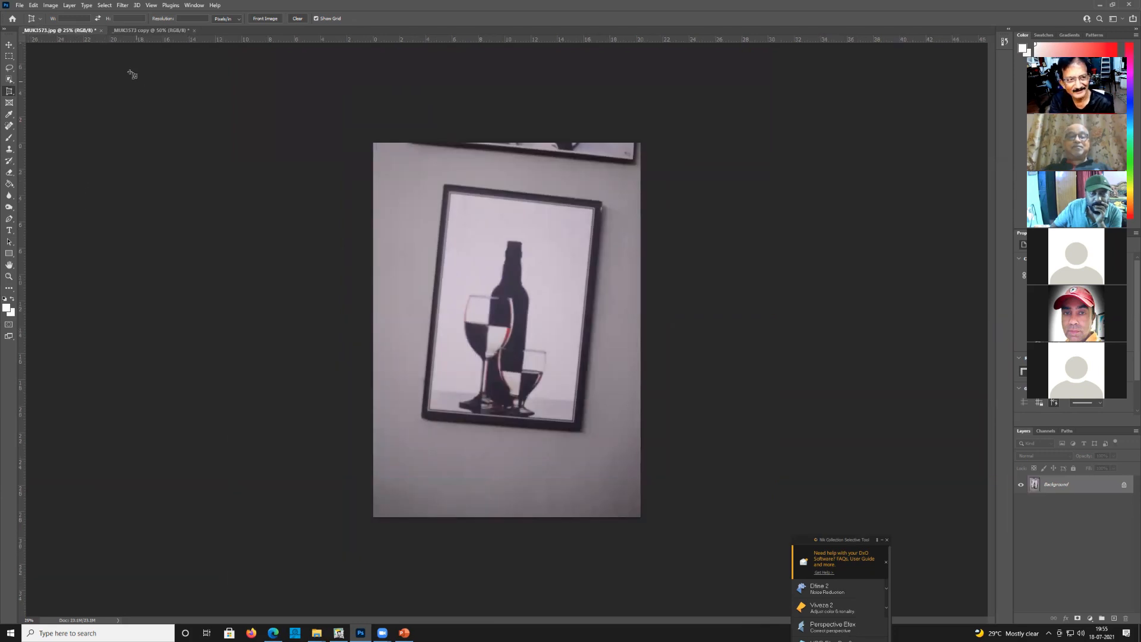
pyautogui.click(128, 29)
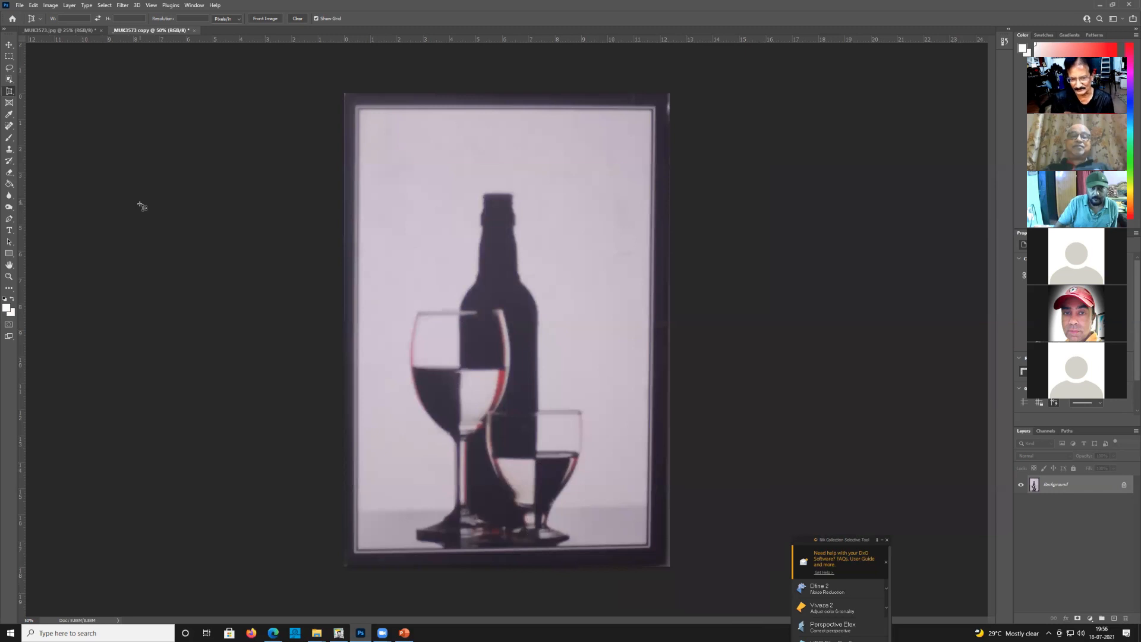
# Duplicate the original photo again with the suggested name and unlock the new copy's background layer
pyautogui.click(67, 29)
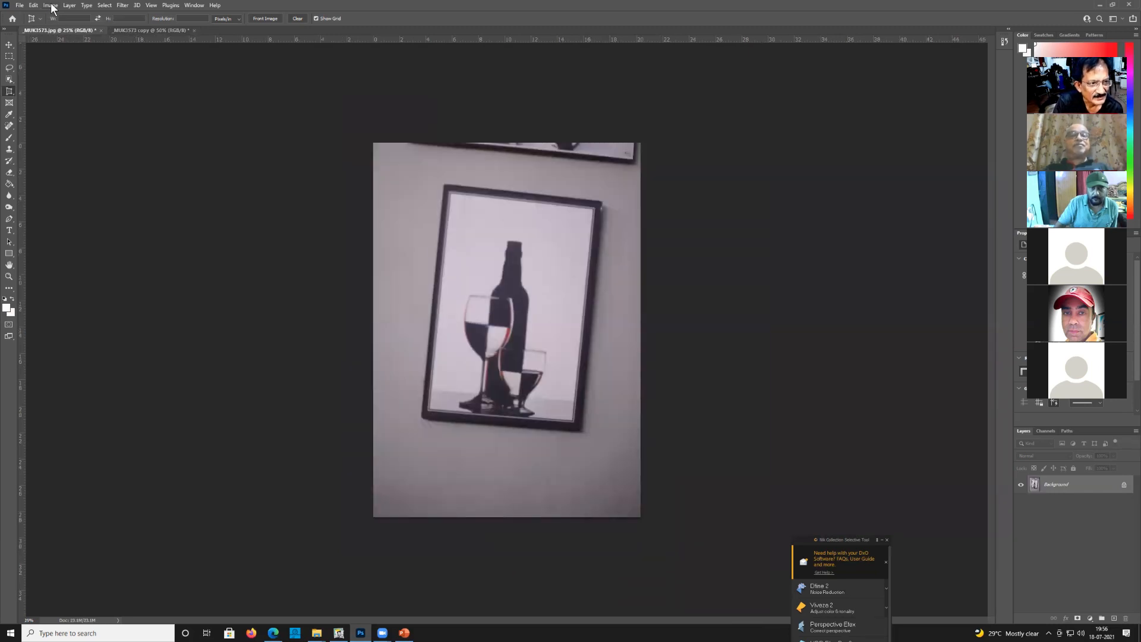
pyautogui.click(50, 6)
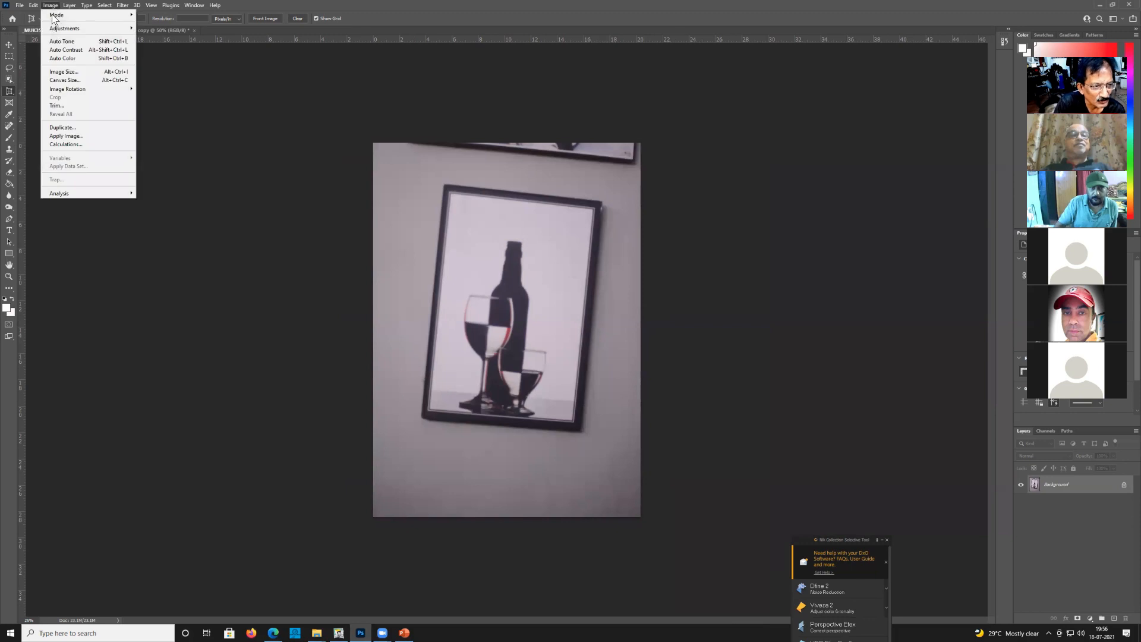
pyautogui.click(63, 129)
pyautogui.click(633, 205)
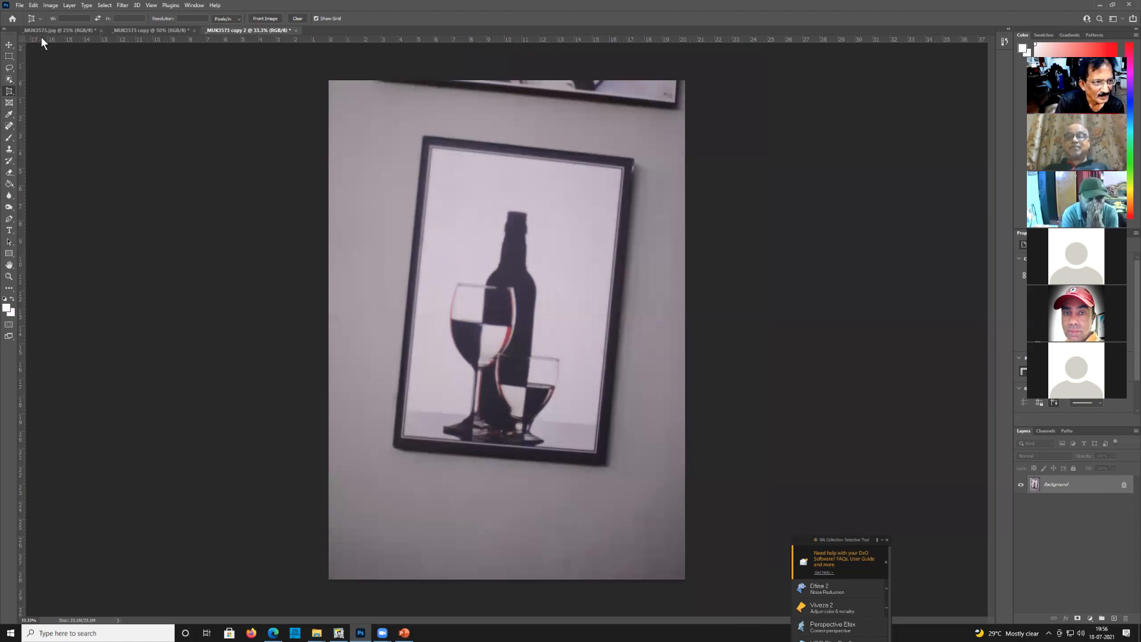
pyautogui.click(1124, 485)
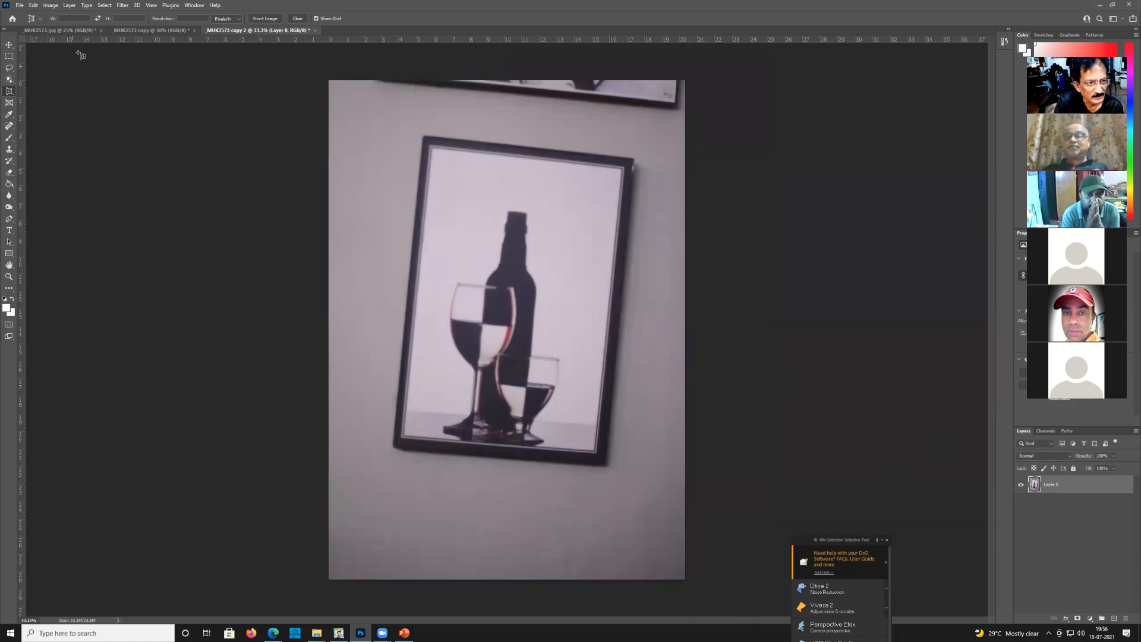
# Start a Distort transform on the photo layer and place two horizontal and two vertical guides around the picture frame
pyautogui.click(33, 6)
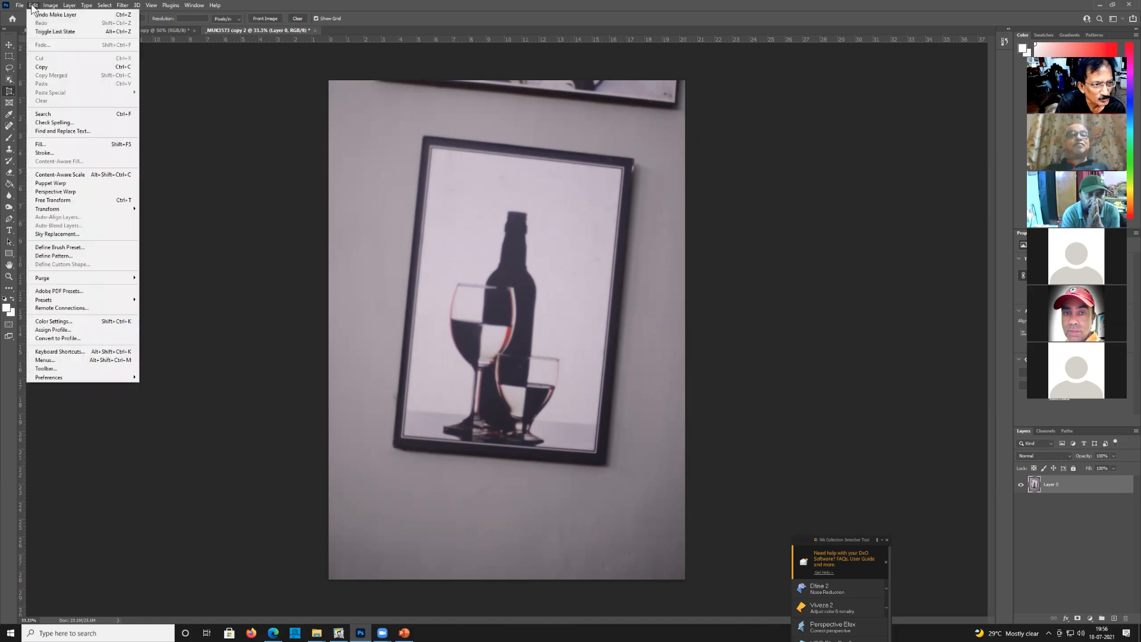
pyautogui.moveTo(62, 211)
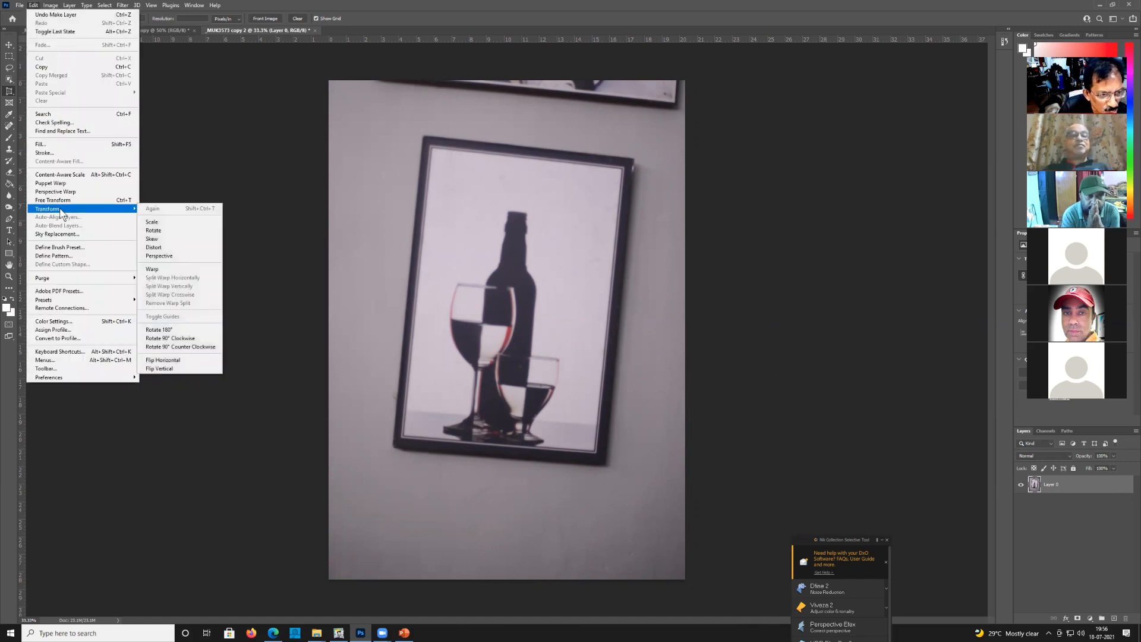
pyautogui.click(171, 244)
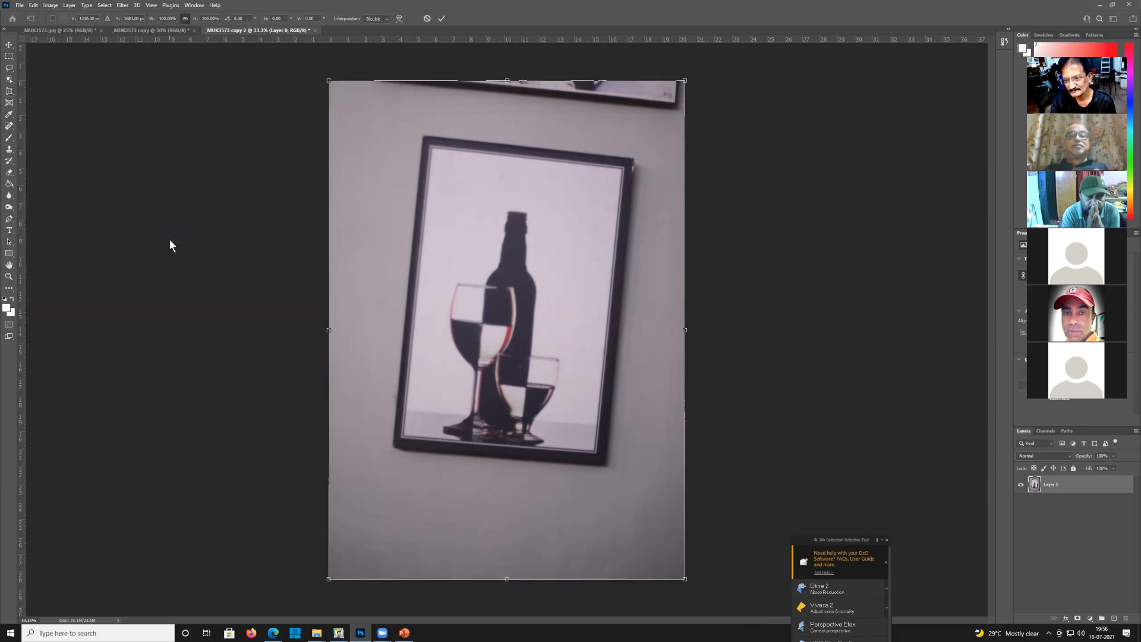
pyautogui.moveTo(372, 38); pyautogui.dragTo(387, 127)
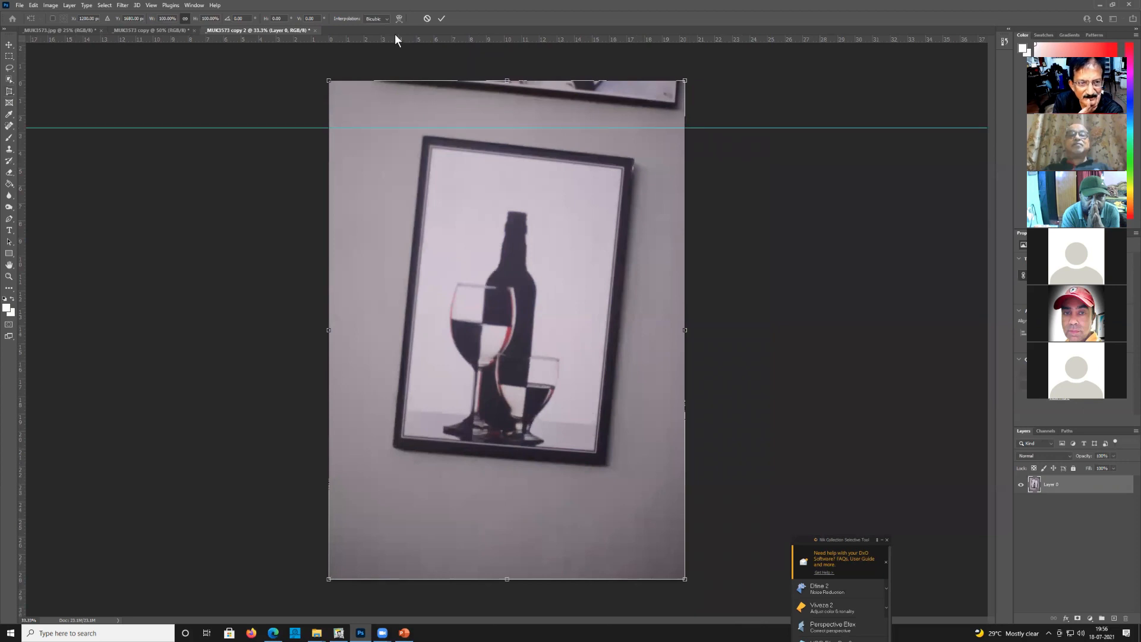
pyautogui.moveTo(395, 41); pyautogui.dragTo(359, 488)
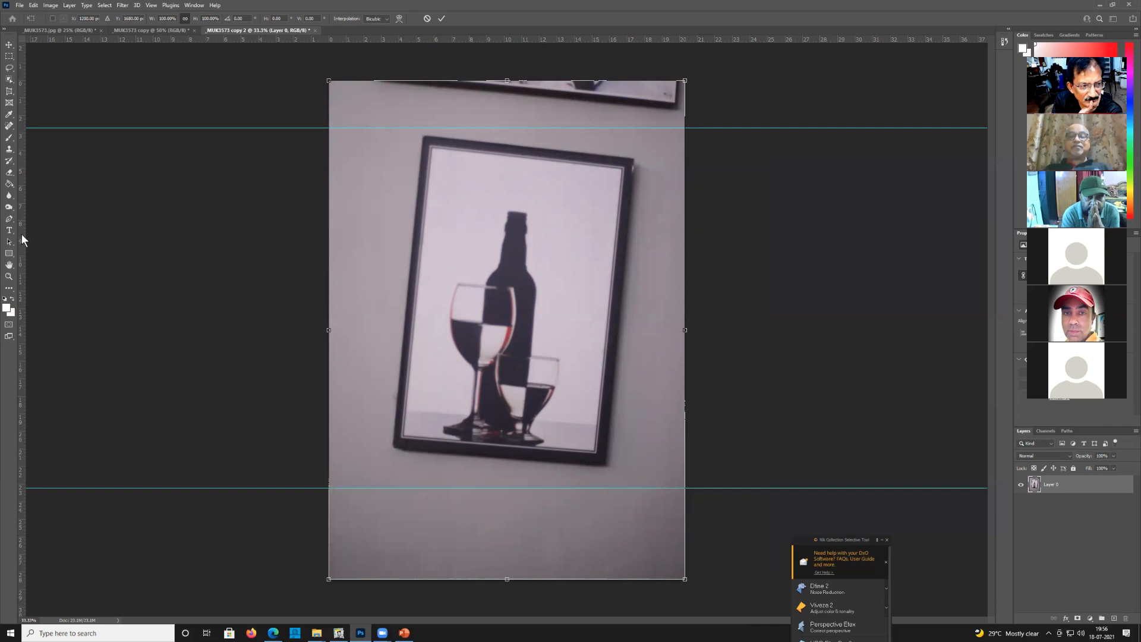
pyautogui.moveTo(20, 259); pyautogui.dragTo(656, 254)
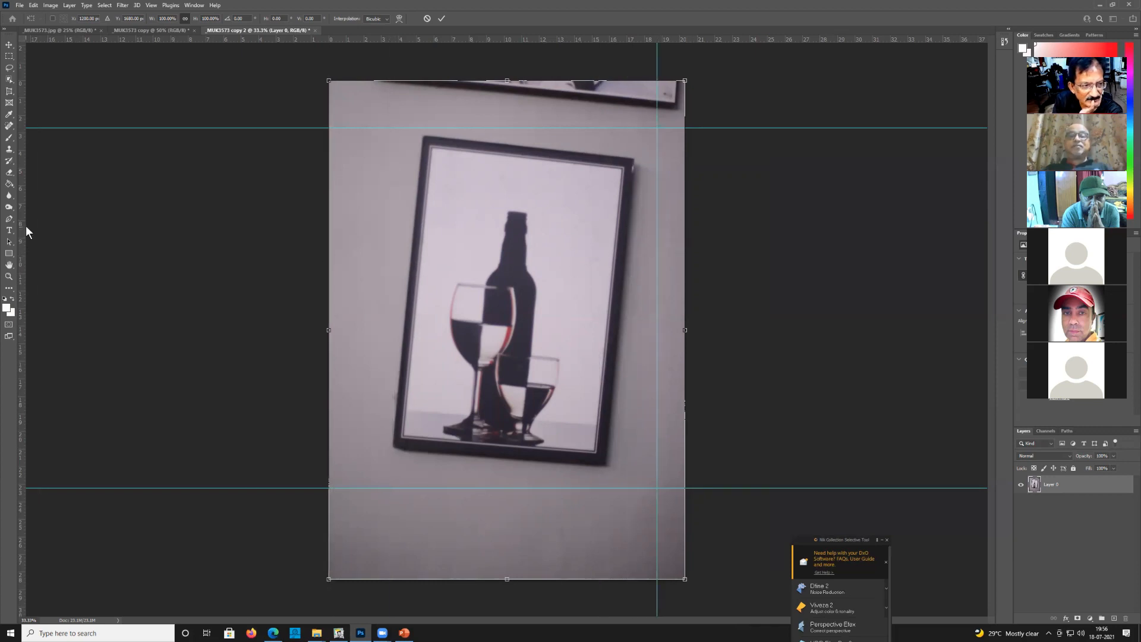
pyautogui.moveTo(22, 224); pyautogui.dragTo(358, 253)
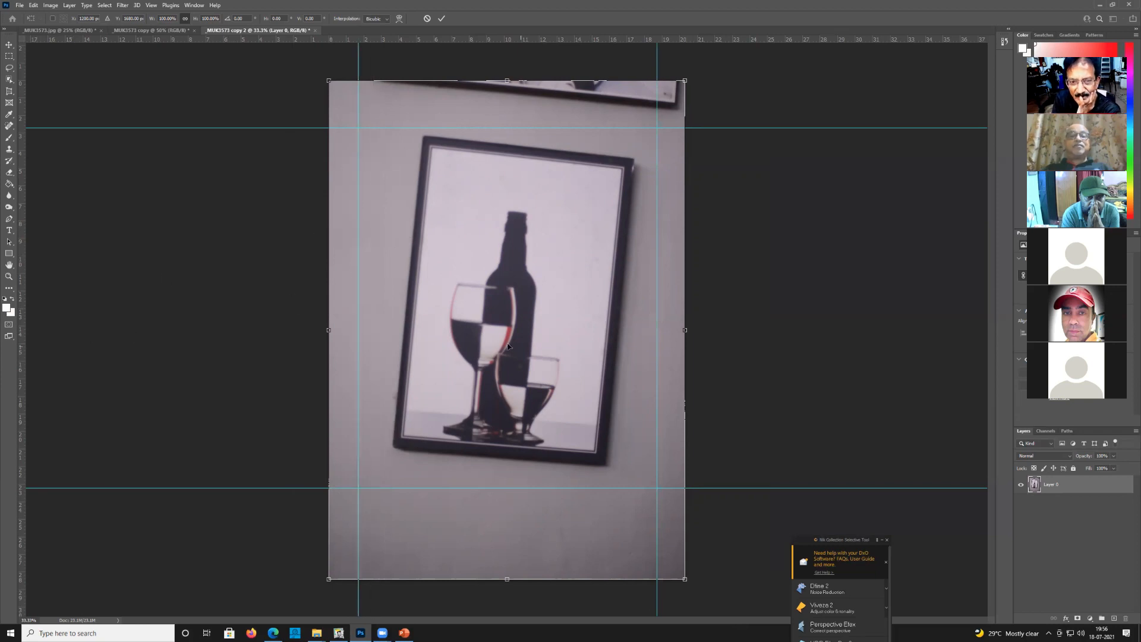
# Distort the layer's four corners until the tilted picture frame runs parallel to the guides, and apply the transform
pyautogui.keyDown('alt'); pyautogui.click(596, 207); pyautogui.keyUp('alt')
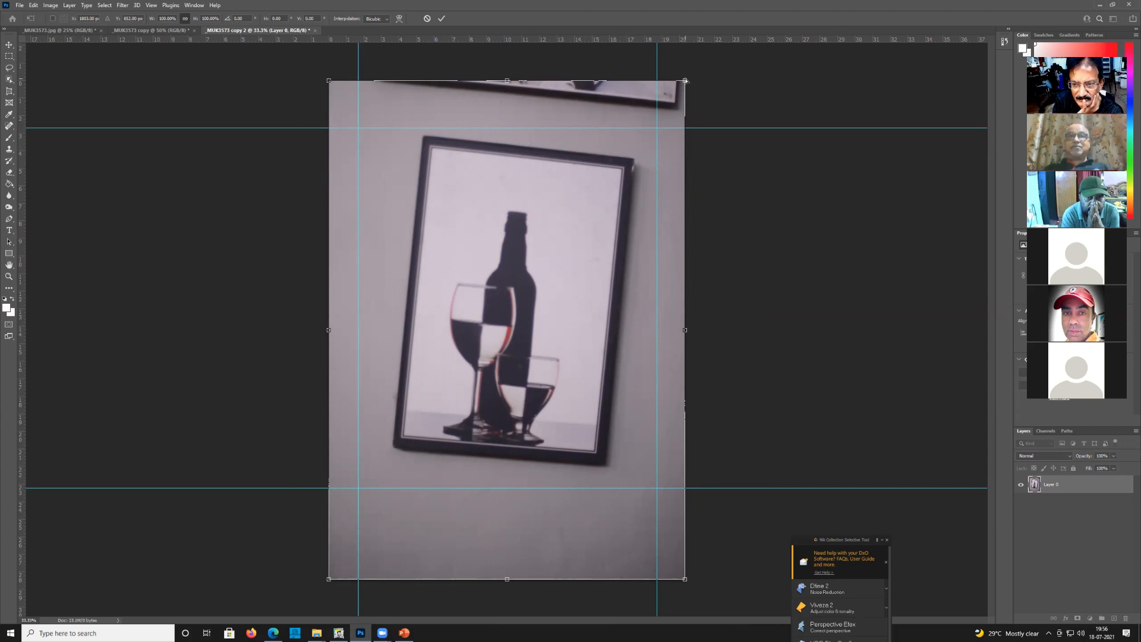
pyautogui.moveTo(685, 79); pyautogui.dragTo(691, 35)
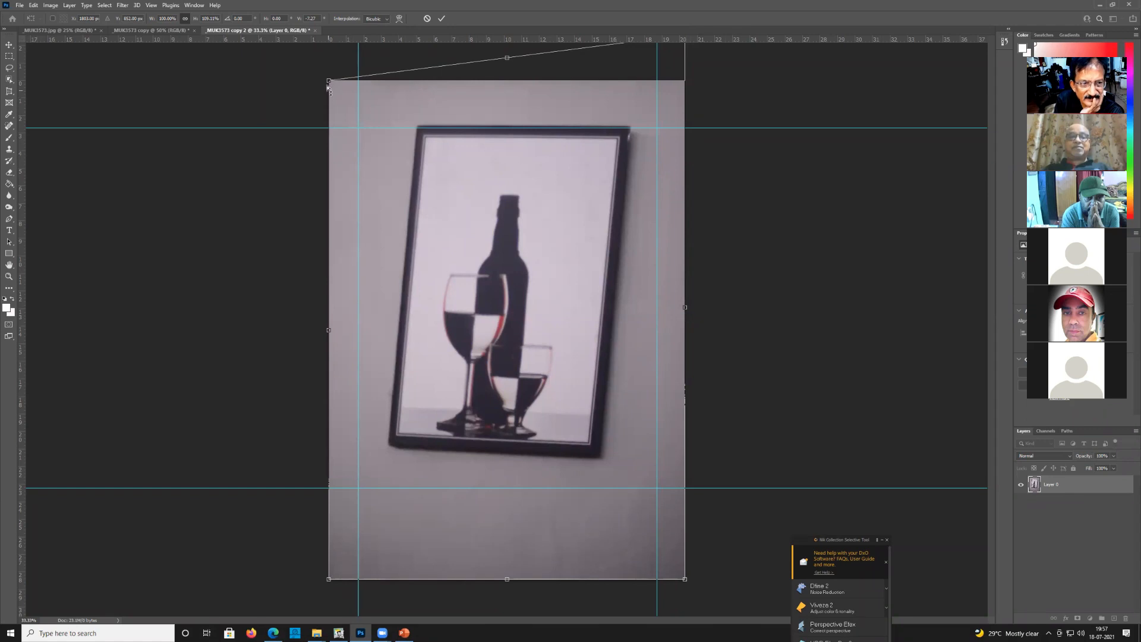
pyautogui.moveTo(328, 83); pyautogui.dragTo(279, 92)
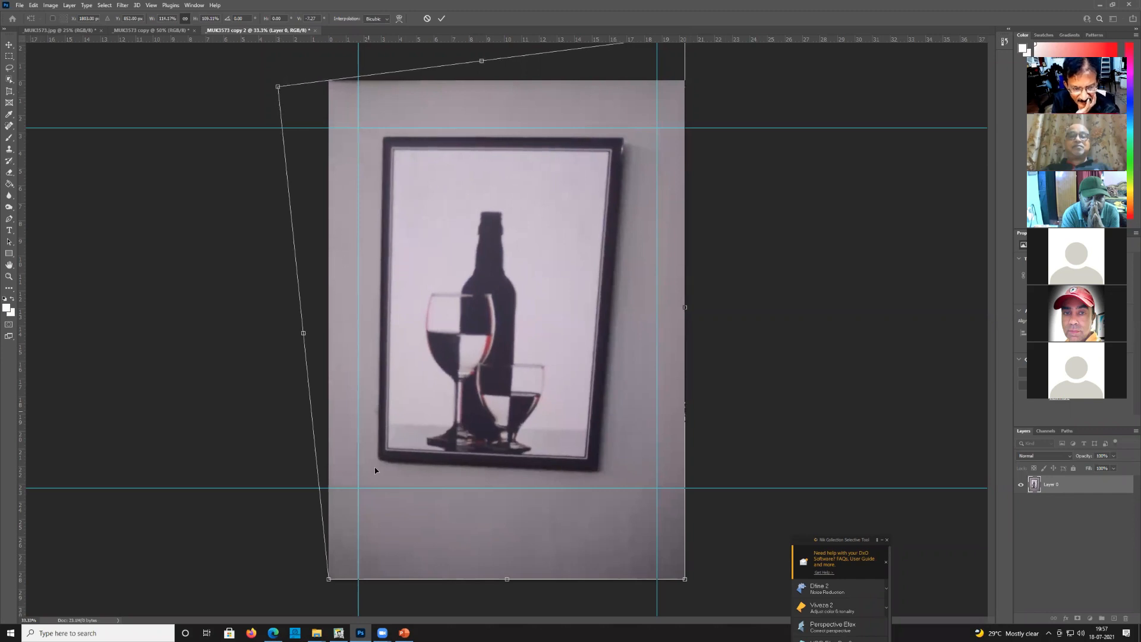
pyautogui.moveTo(329, 580); pyautogui.dragTo(327, 603)
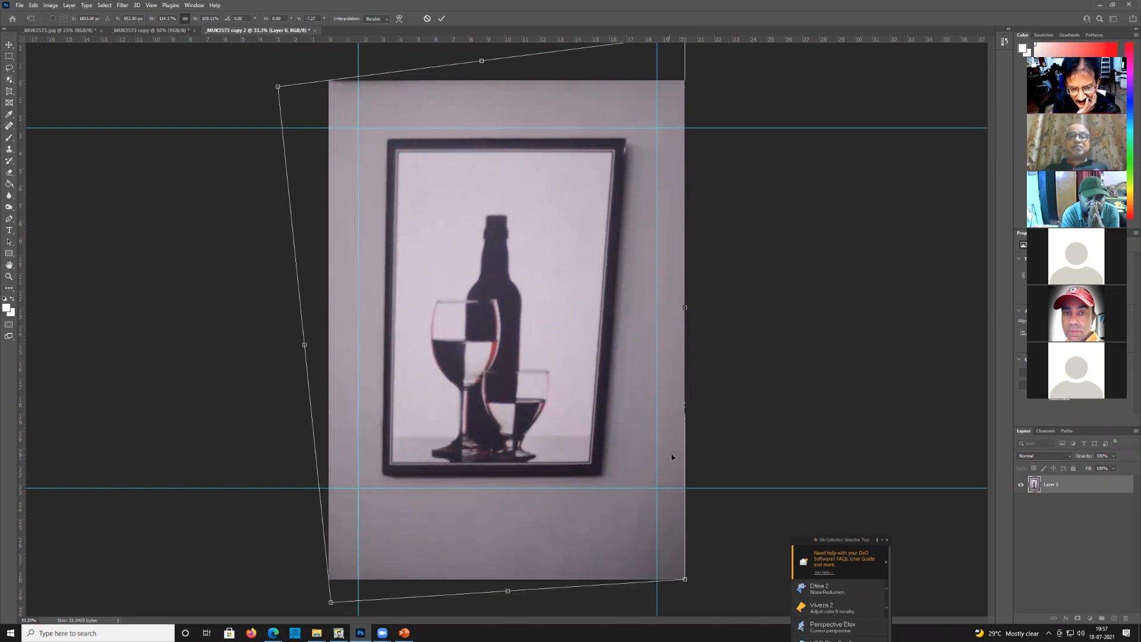
pyautogui.moveTo(687, 583); pyautogui.dragTo(735, 587)
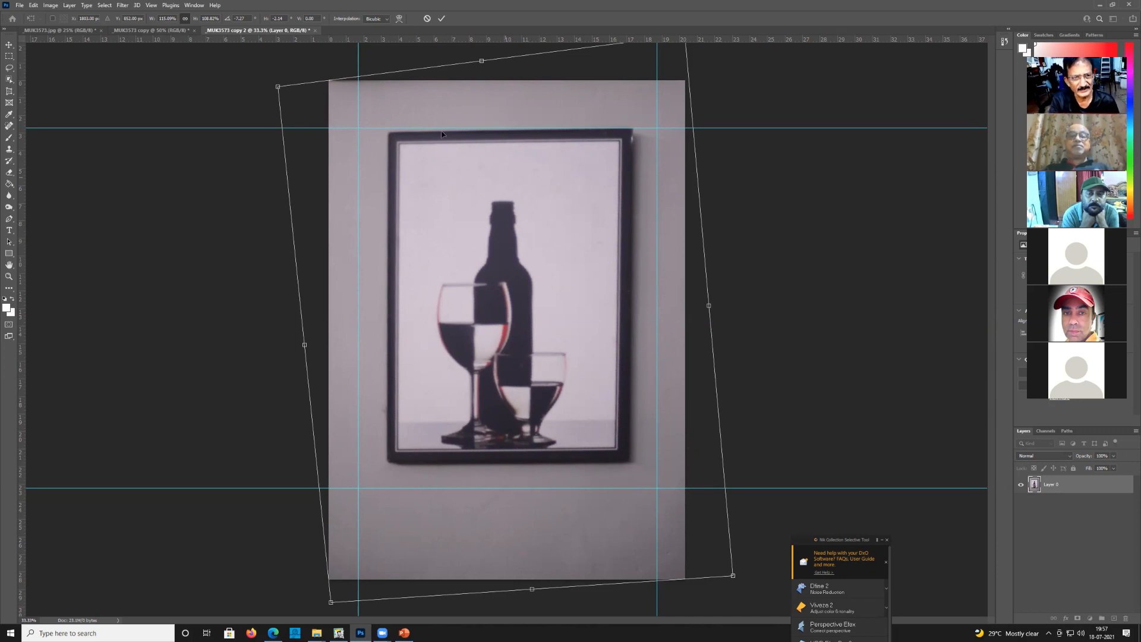
pyautogui.click(442, 18)
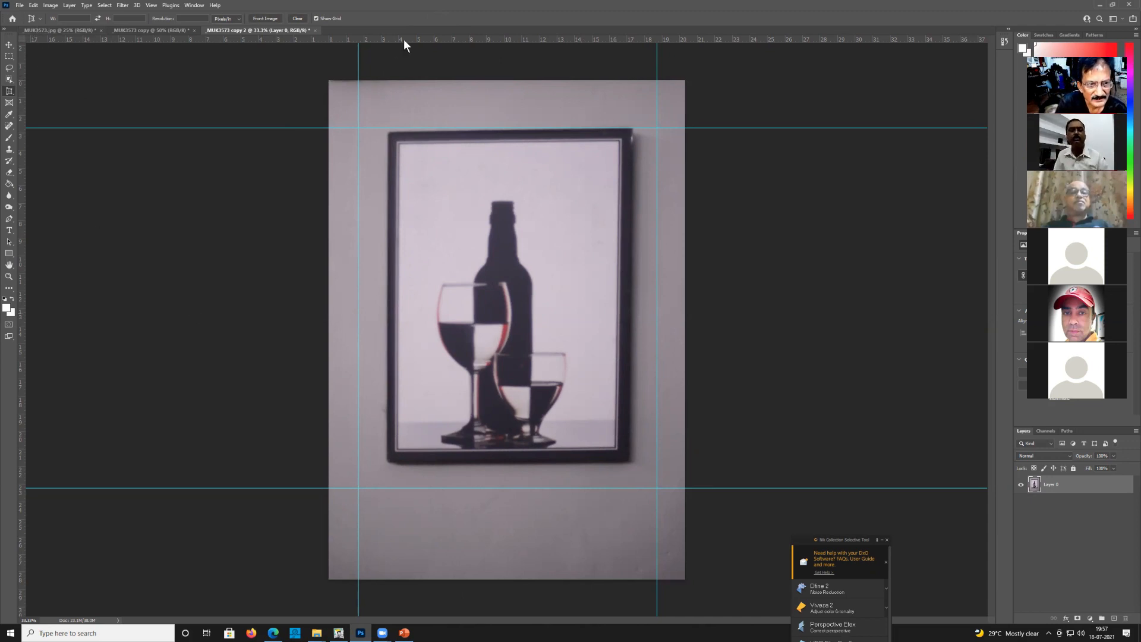
pyautogui.moveTo(404, 37)
pyautogui.mouseDown()
pyautogui.moveTo(406, 554)
pyautogui.moveTo(404, 37)
pyautogui.mouseUp()
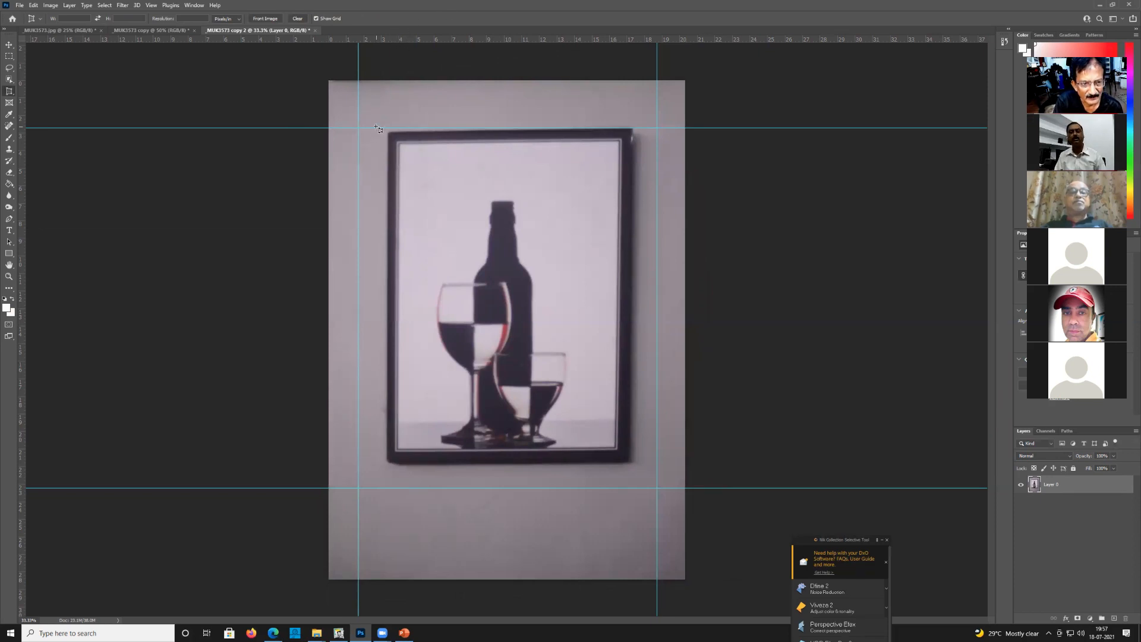
pyautogui.moveTo(379, 127); pyautogui.dragTo(389, 80)
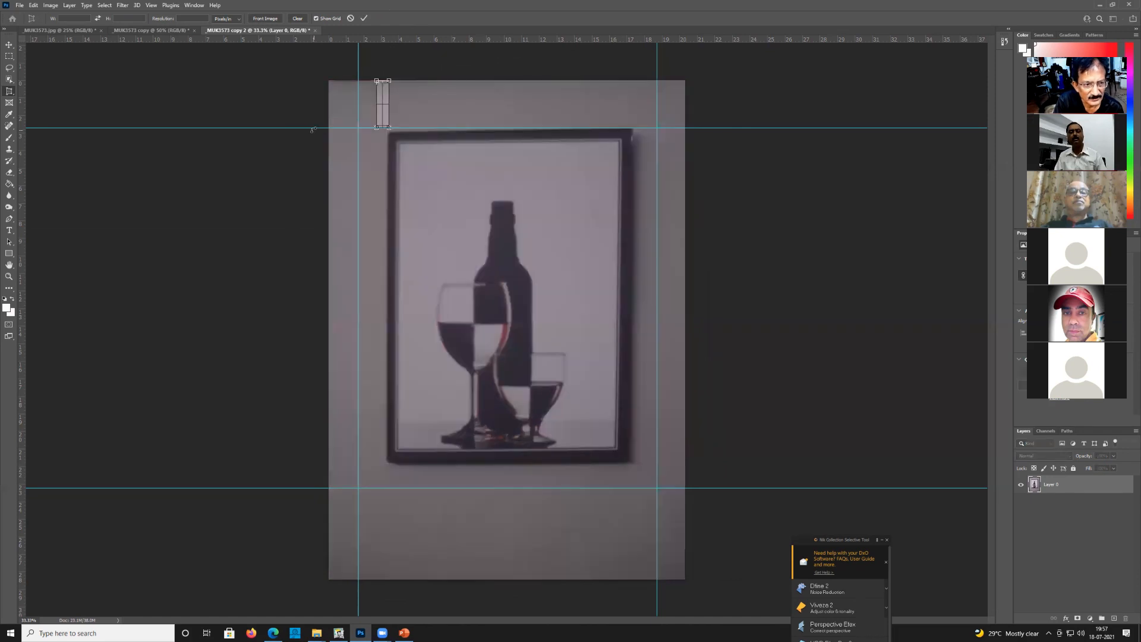
pyautogui.click(9, 45)
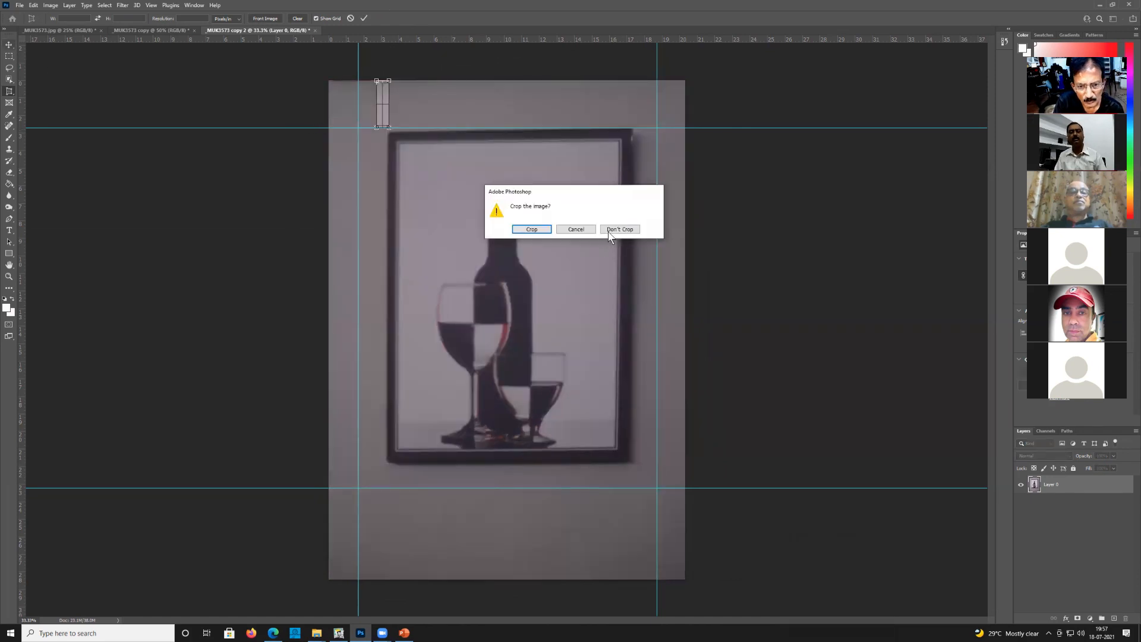
pyautogui.click(586, 230)
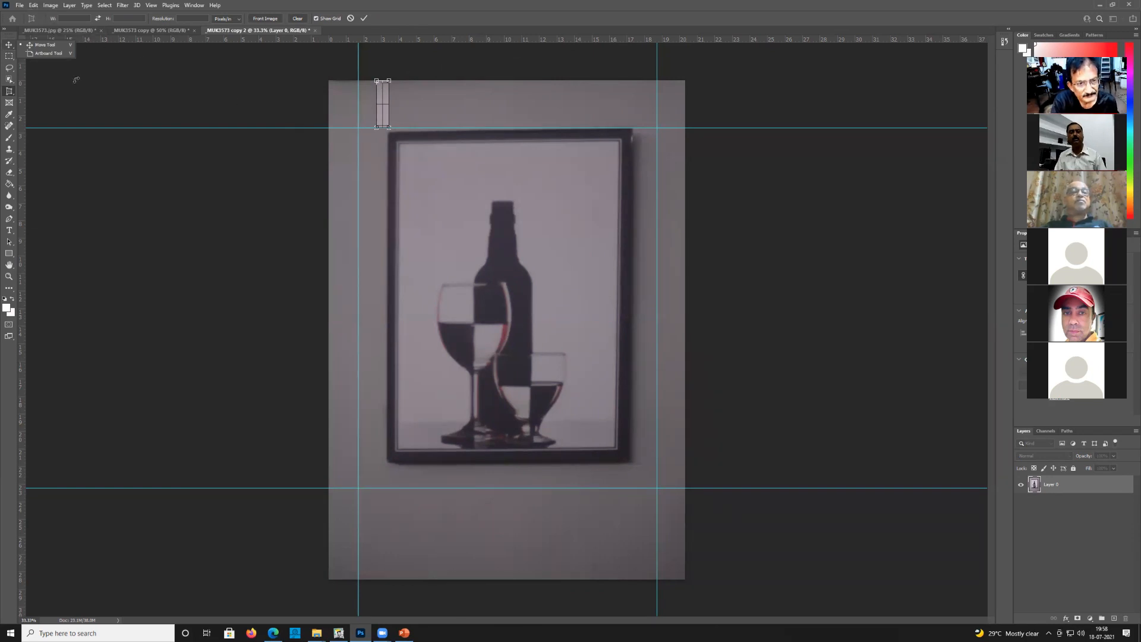
pyautogui.click(10, 46)
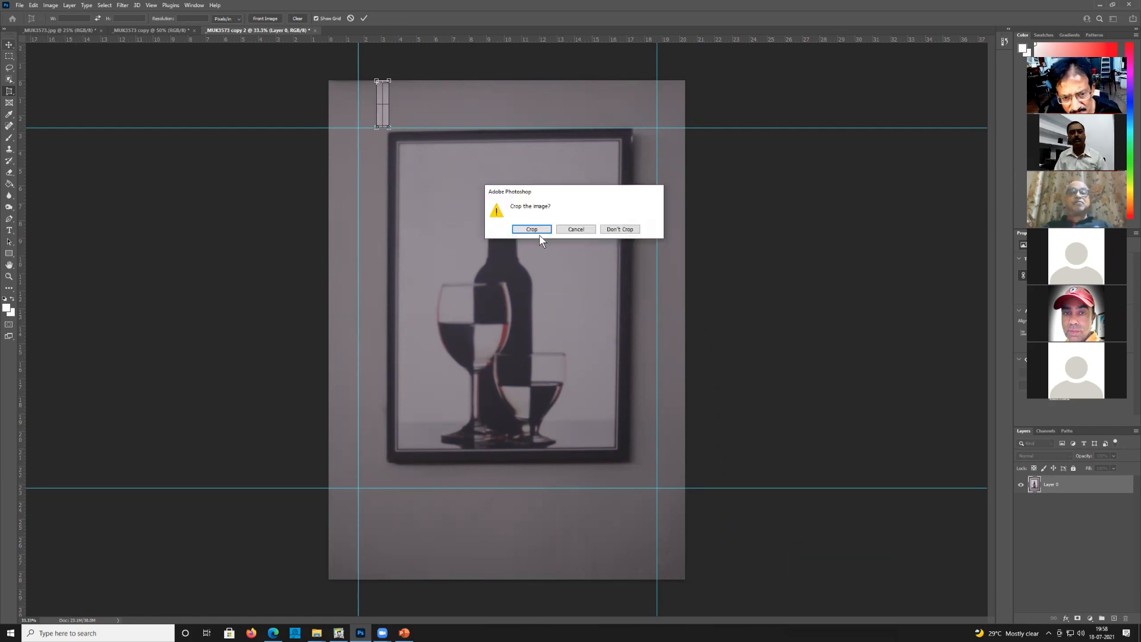
pyautogui.click(614, 230)
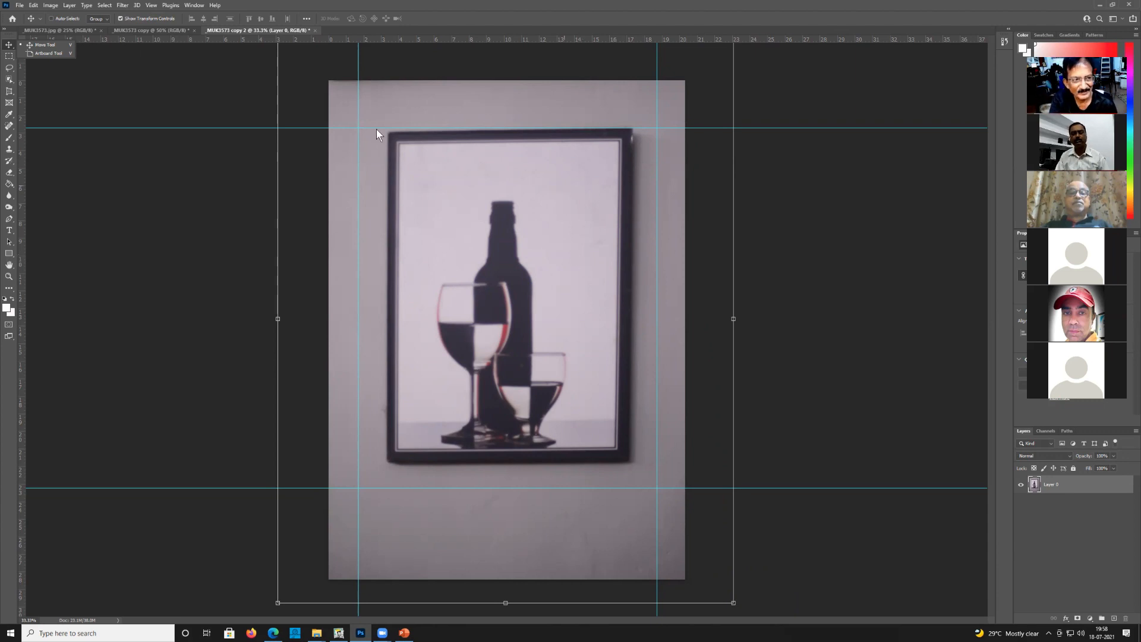
# Review the original photo and the perspective-cropped copy for comparison with the distorted version
pyautogui.click(63, 28)
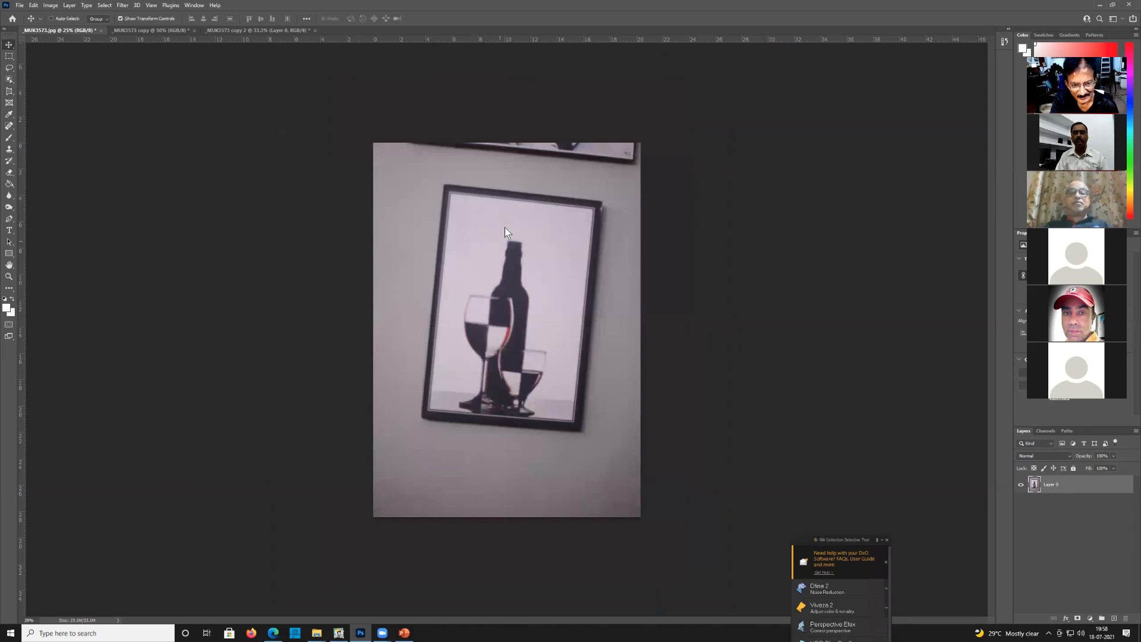
pyautogui.click(173, 31)
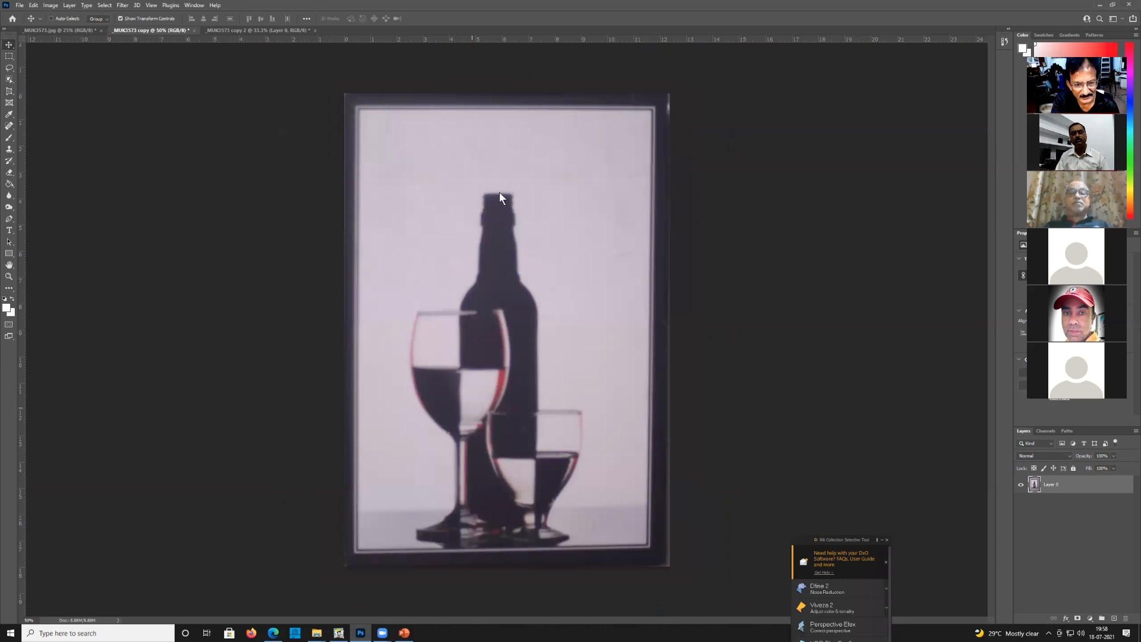
# Return to the distorted copy and scale its layer up proportionally to about 107%
pyautogui.click(230, 29)
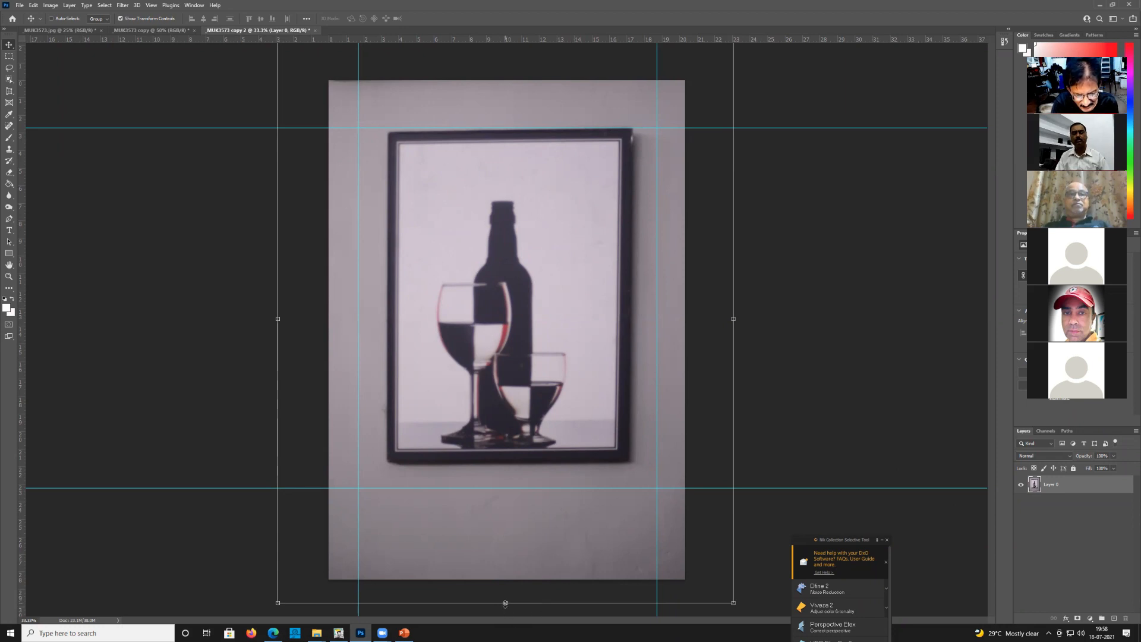
pyautogui.moveTo(504, 601); pyautogui.dragTo(500, 632)
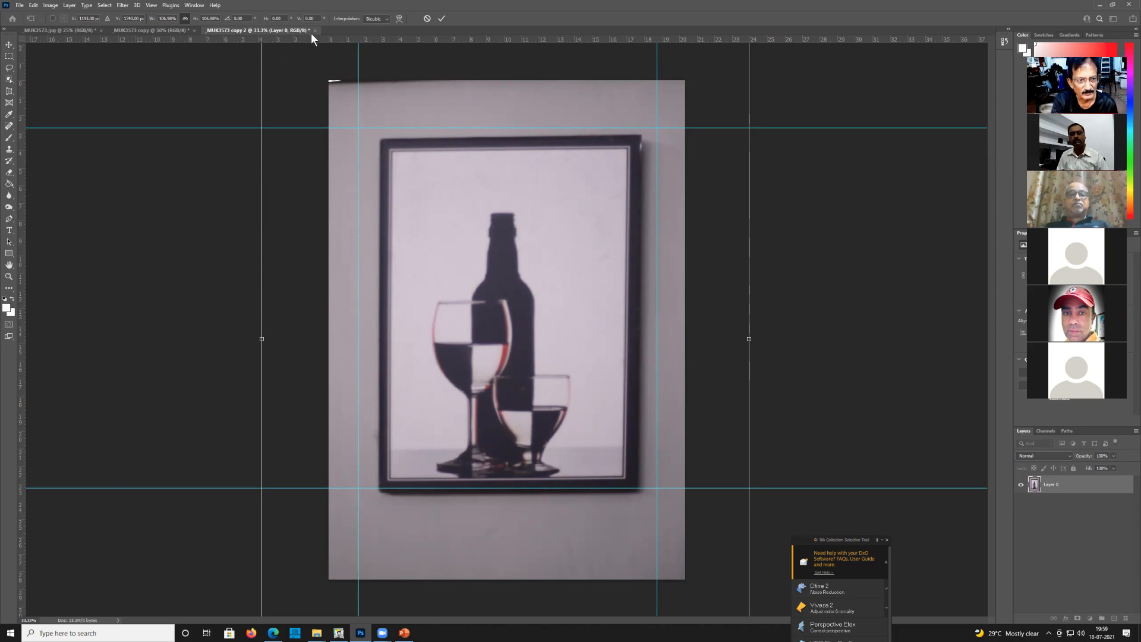
# In the perspective-cropped copy, sample the bottle's dark colour as the foreground colour with the Eyedropper tool
pyautogui.click(137, 29)
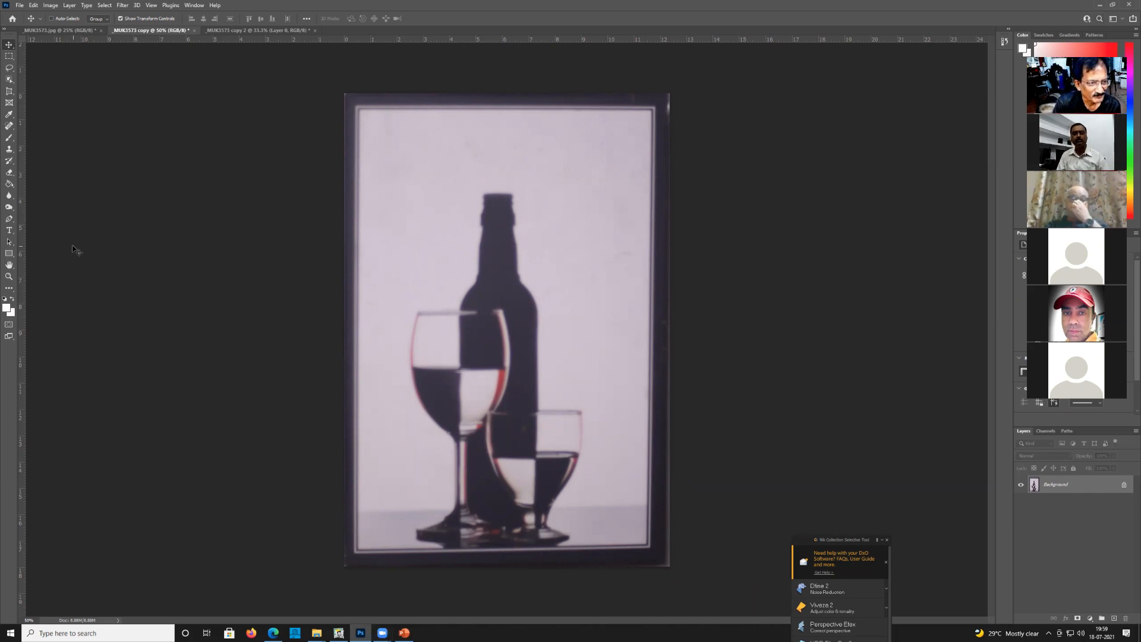
pyautogui.click(12, 115)
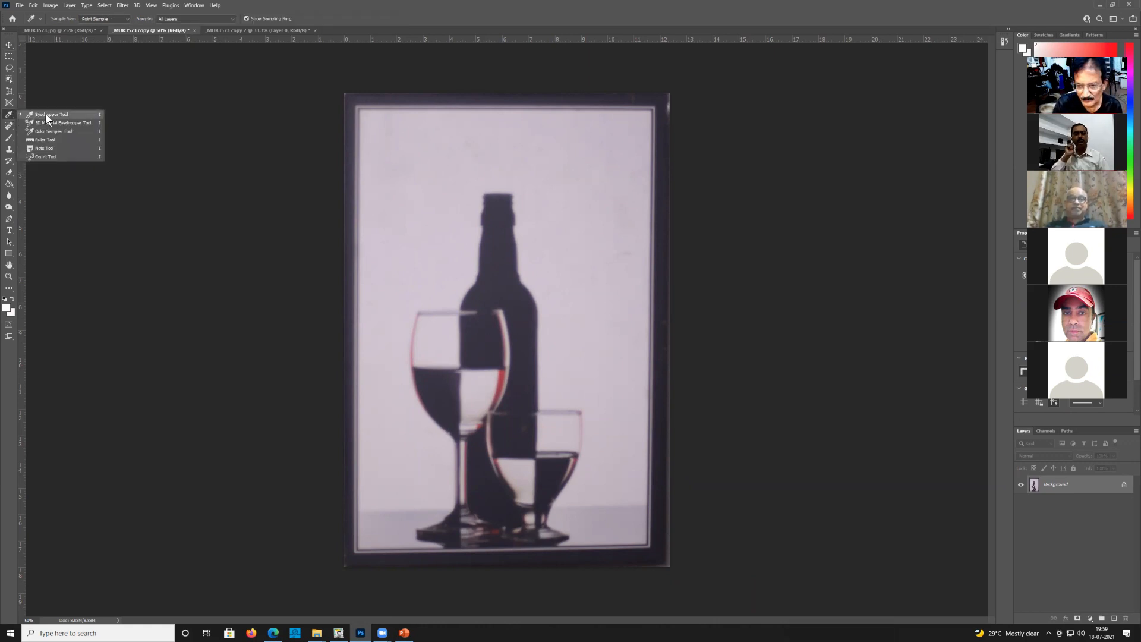
pyautogui.click(46, 115)
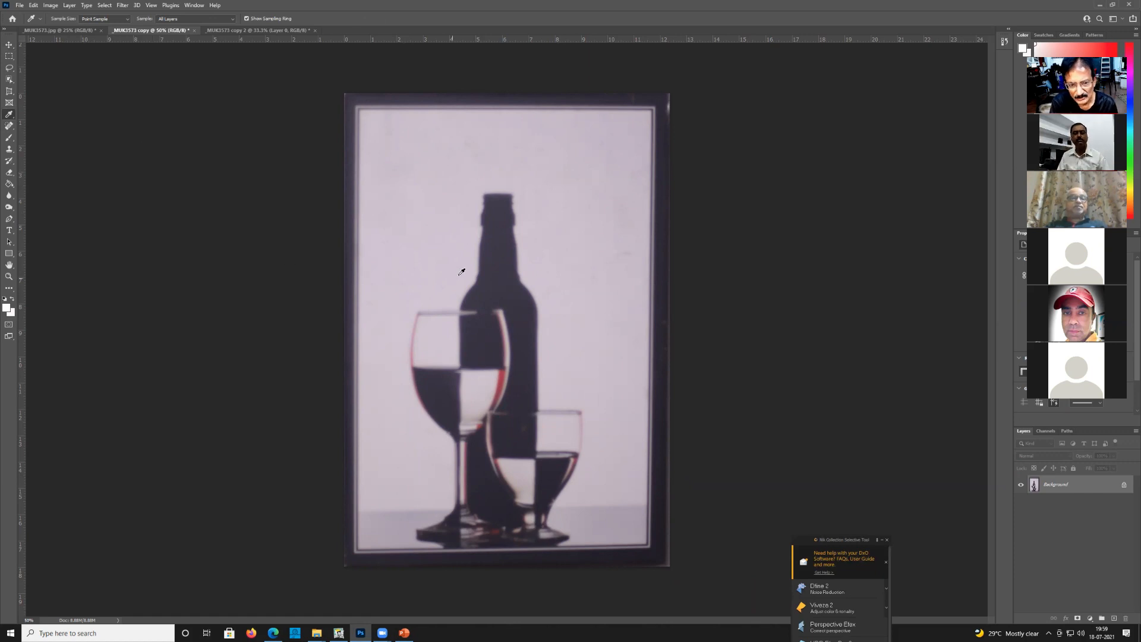
pyautogui.click(504, 239)
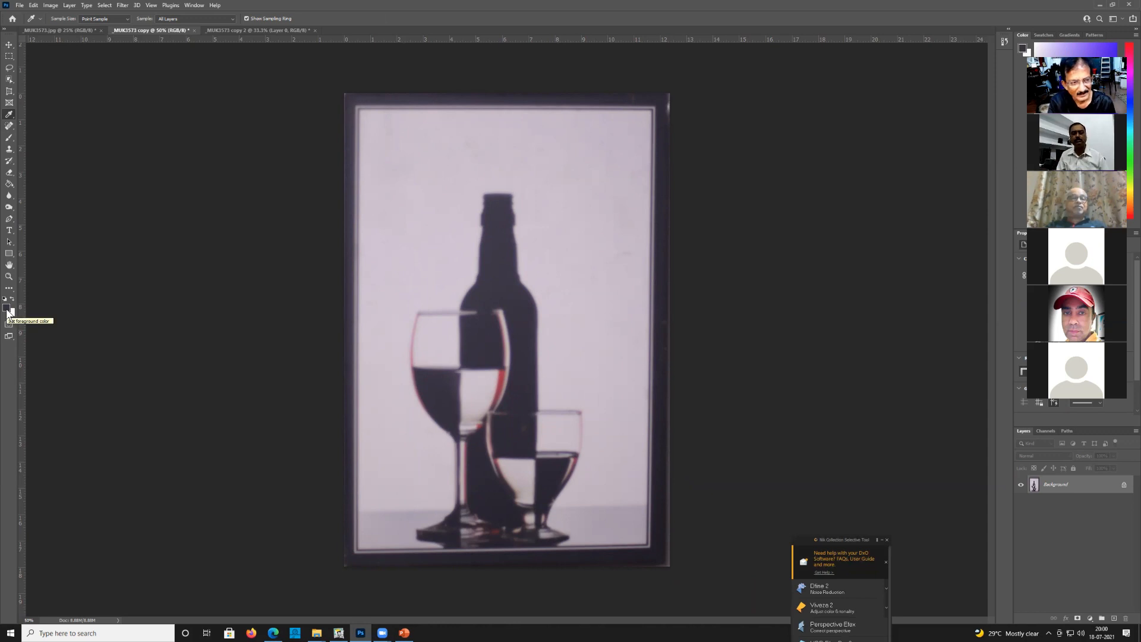
# Sample the red at the large glass's edge and paint a freehand angular line above the bottle with the Brush tool
pyautogui.rightClick(9, 115)
pyautogui.click(38, 116)
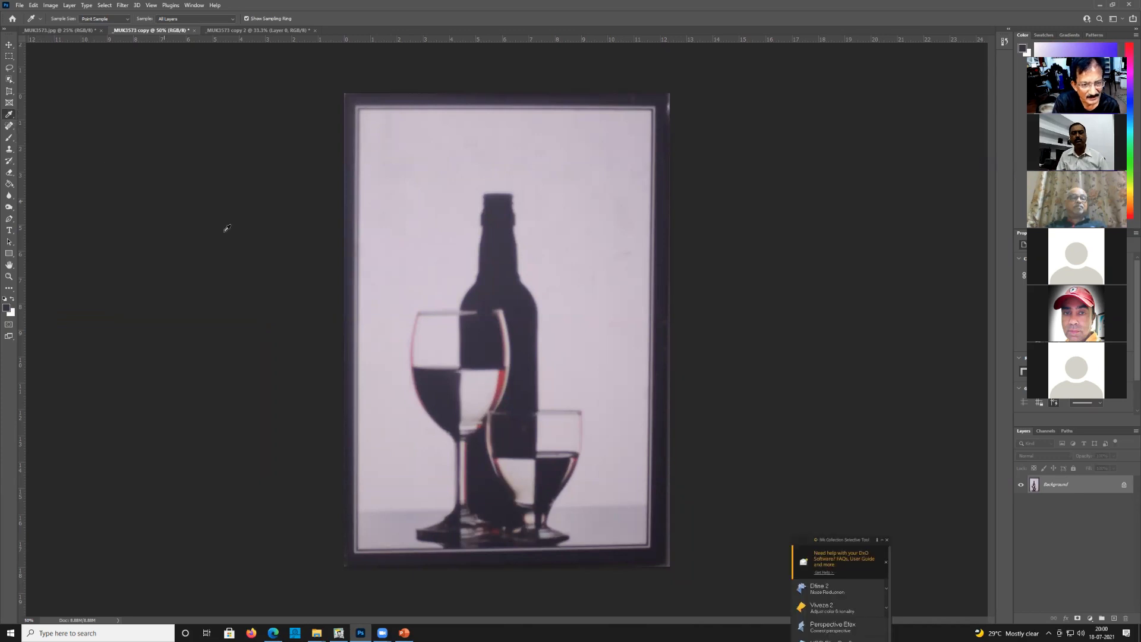
pyautogui.click(505, 373)
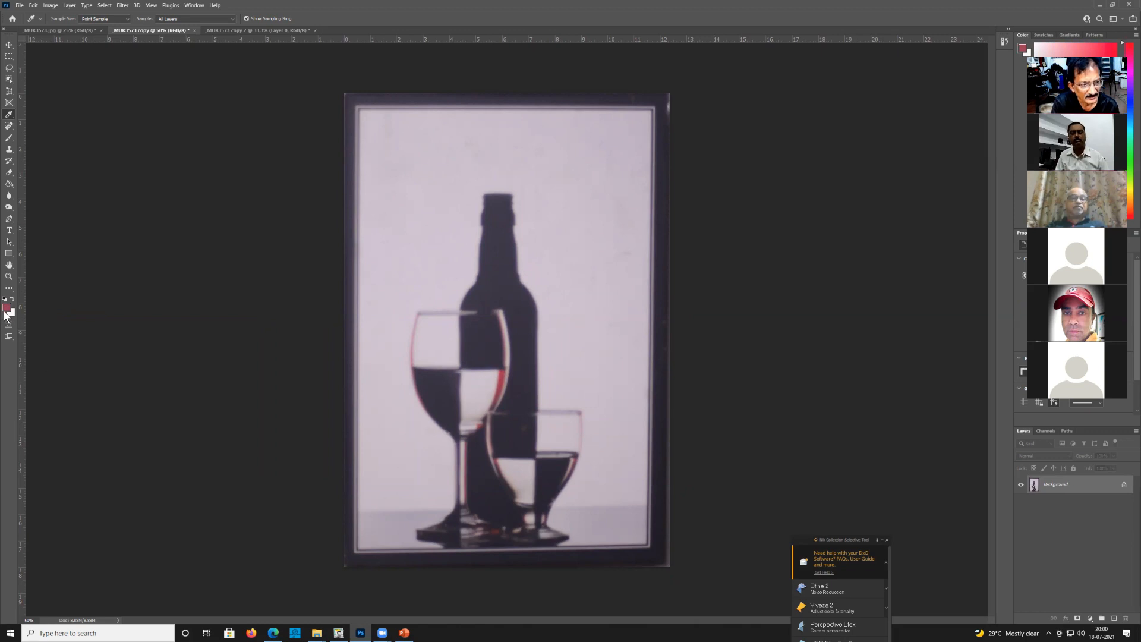
pyautogui.click(9, 138)
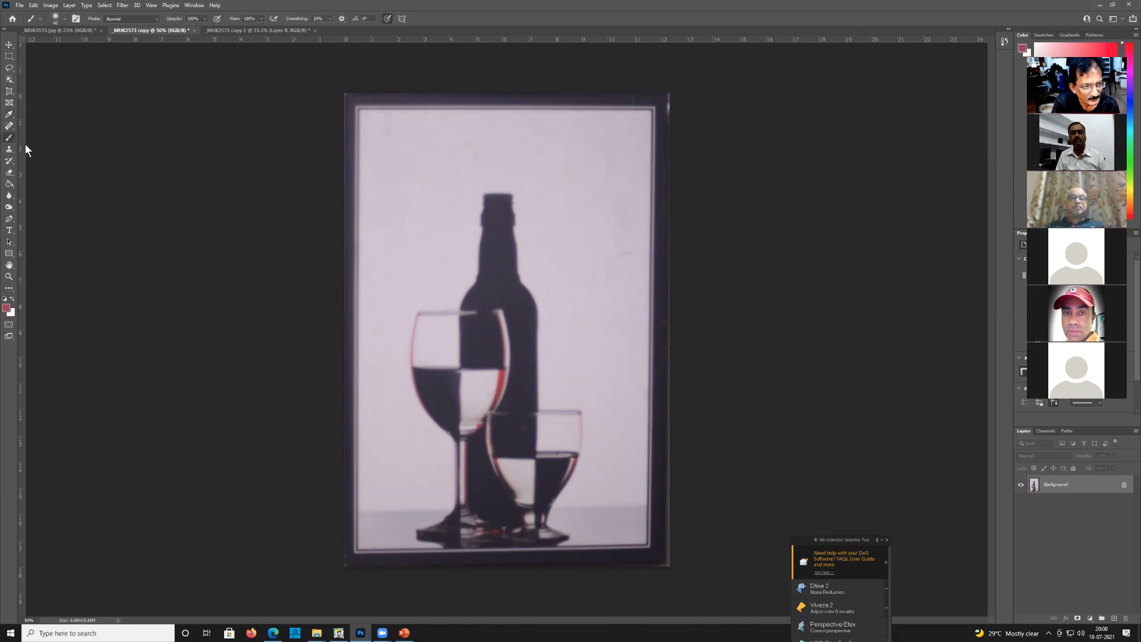
pyautogui.rightClick(9, 138)
pyautogui.click(55, 138)
pyautogui.moveTo(388, 154)
pyautogui.mouseDown()
pyautogui.moveTo(567, 147)
pyautogui.moveTo(582, 217)
pyautogui.mouseUp()
pyautogui.moveTo(530, 162)
pyautogui.mouseDown()
pyautogui.moveTo(516, 144)
pyautogui.moveTo(477, 154)
pyautogui.mouseUp()
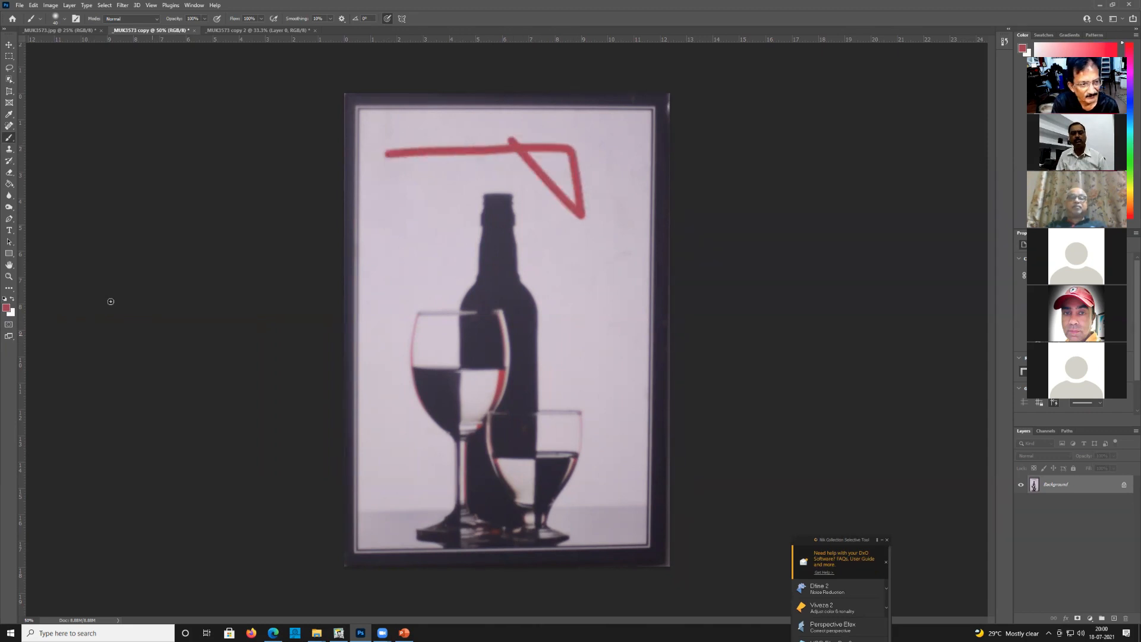
# Sample the pale colour inside the large glass and paint a short diagonal brush stroke down the bottle's neck
pyautogui.rightClick(9, 114)
pyautogui.click(30, 115)
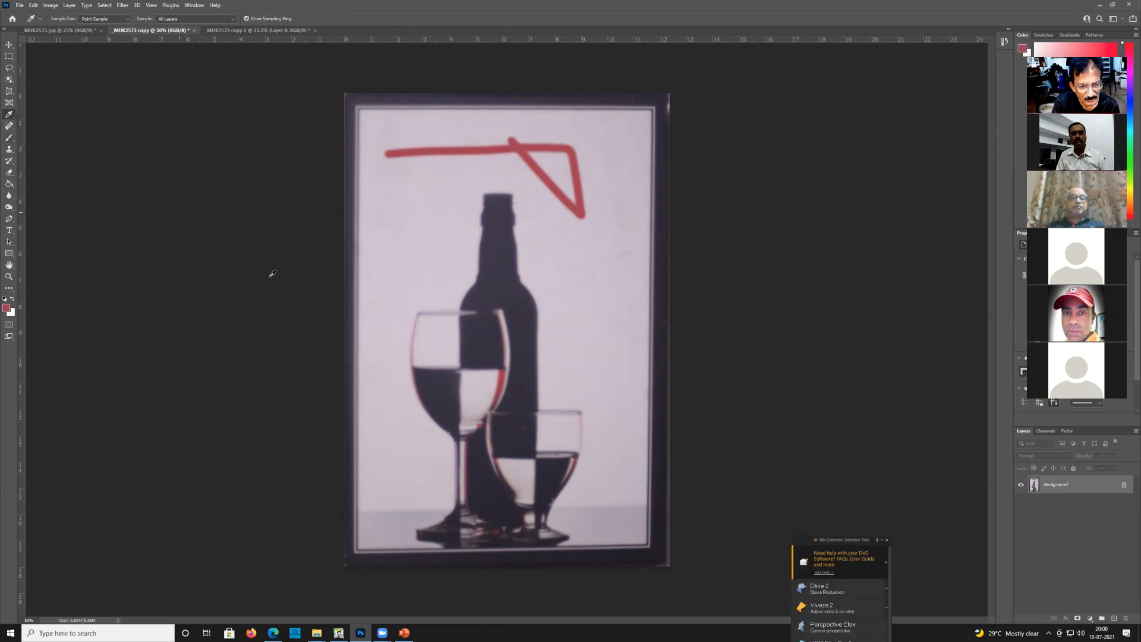
pyautogui.click(437, 332)
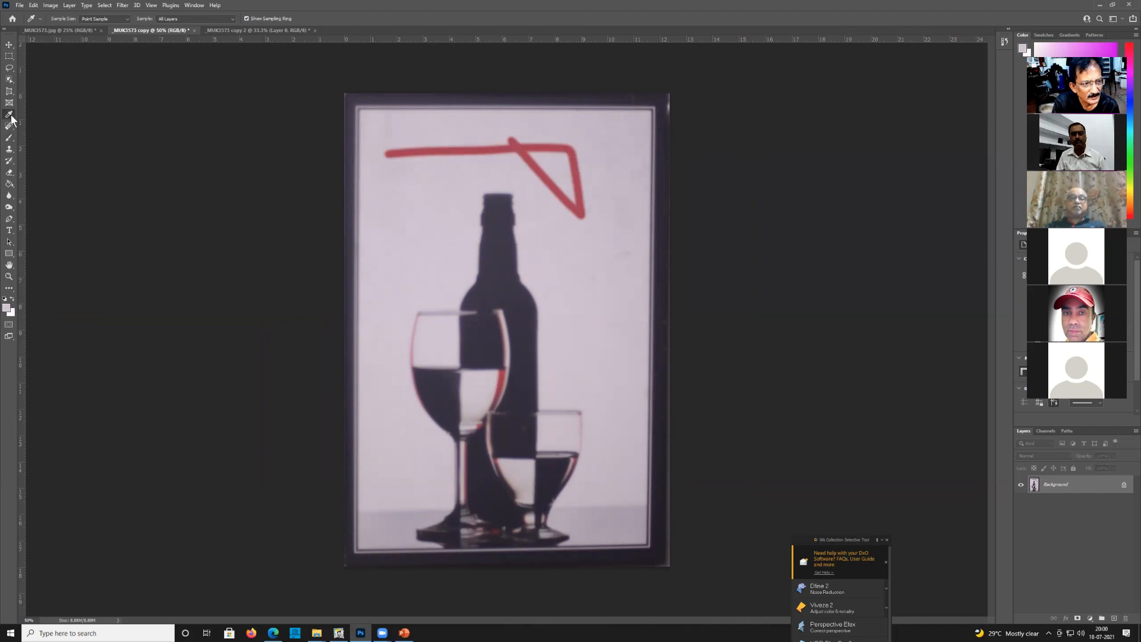
pyautogui.click(8, 140)
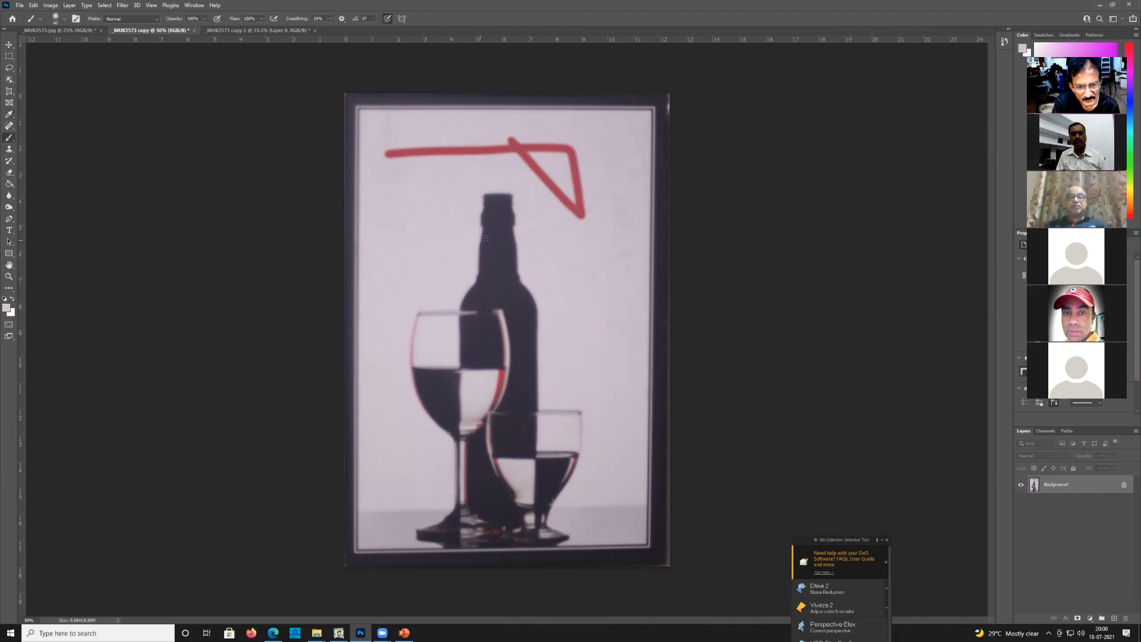
pyautogui.moveTo(496, 239); pyautogui.dragTo(517, 318)
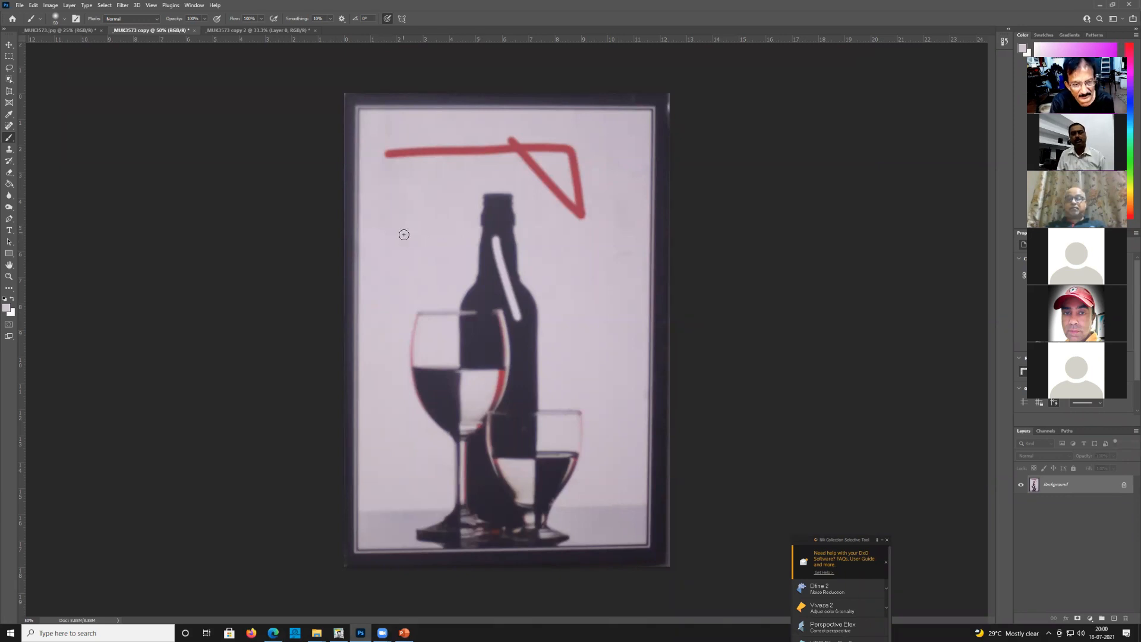
# Enlarge the brush tip to about the bottle's width and shrink it back to a medium size
pyautogui.press(']')
pyautogui.press(']')
pyautogui.press(']')
pyautogui.press(']')
pyautogui.press(']')
pyautogui.press(']')
pyautogui.press(']')
pyautogui.press(']')
pyautogui.press(']')
pyautogui.press(']')
pyautogui.press(']')
pyautogui.press(']')
pyautogui.press(']')
pyautogui.press(']')
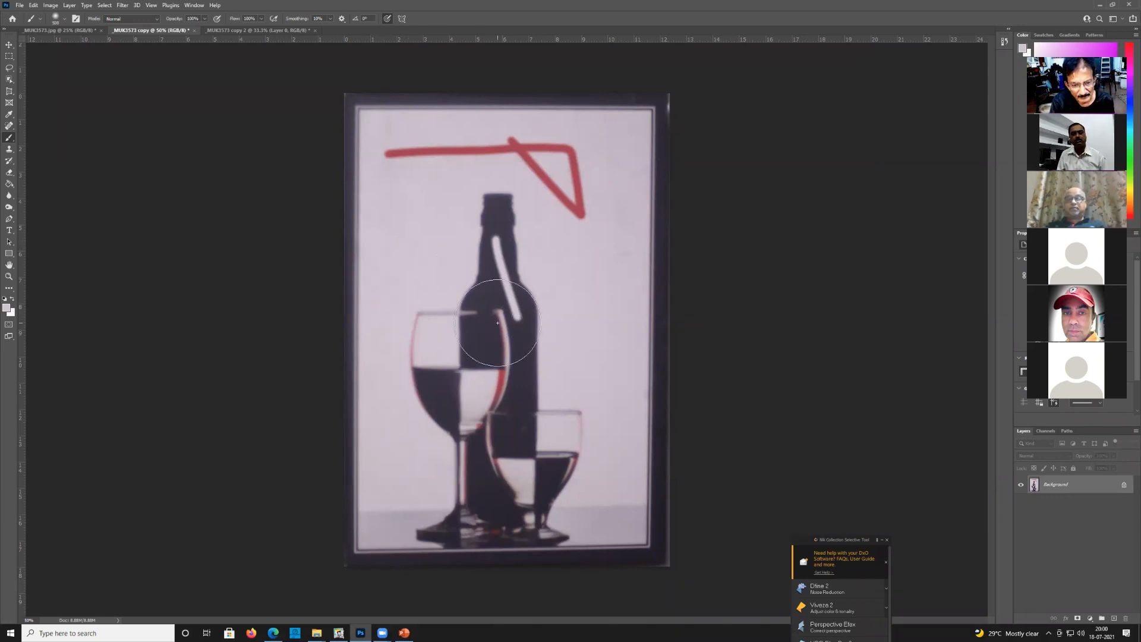
pyautogui.press('[')
pyautogui.press('[')
pyautogui.press('[')
pyautogui.press('[')
pyautogui.press('[')
pyautogui.press('[')
pyautogui.press('[')
pyautogui.press('[')
pyautogui.press('[')
pyautogui.press('[')
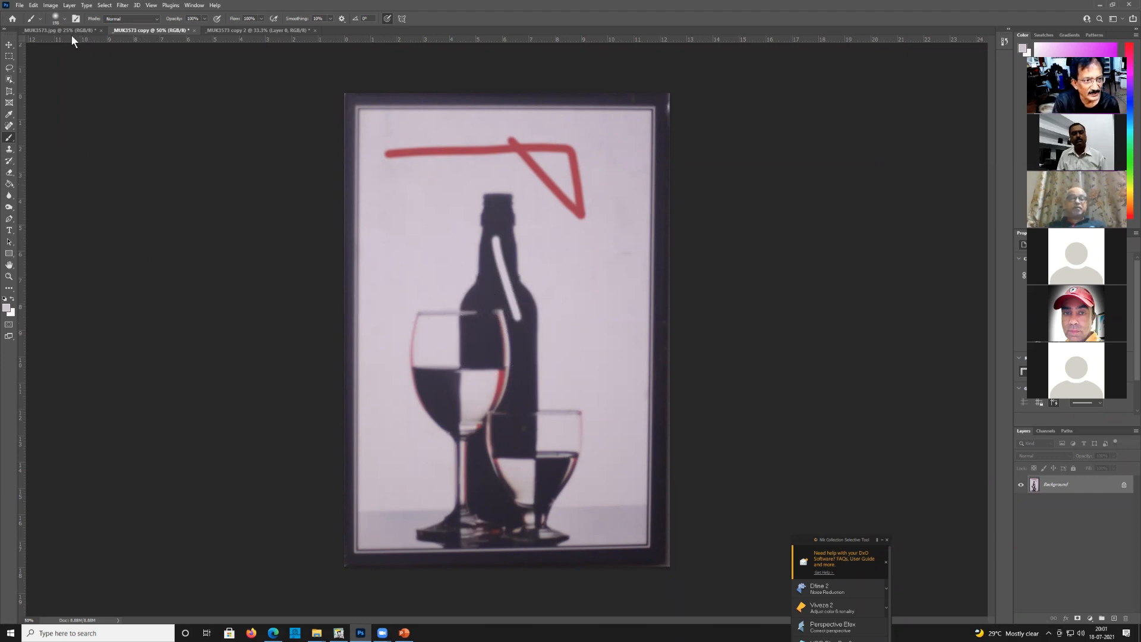
# Set the brush hardness to about 90%, reduce the tip size and paint one pale dab in the large glass's dark area
pyautogui.click(66, 19)
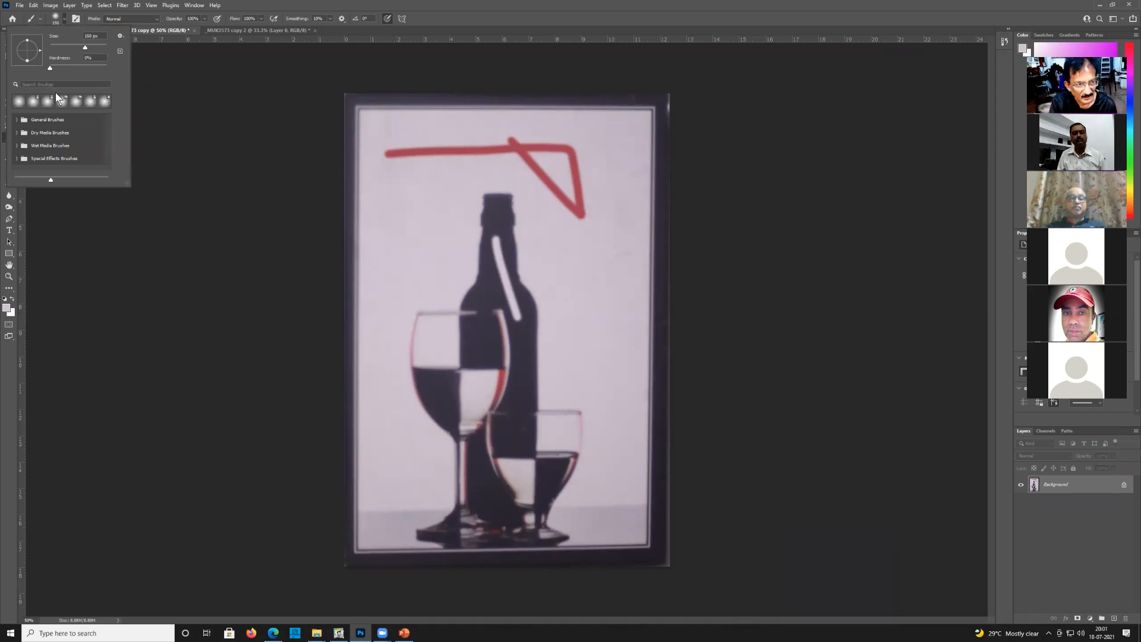
pyautogui.moveTo(50, 67); pyautogui.dragTo(82, 67)
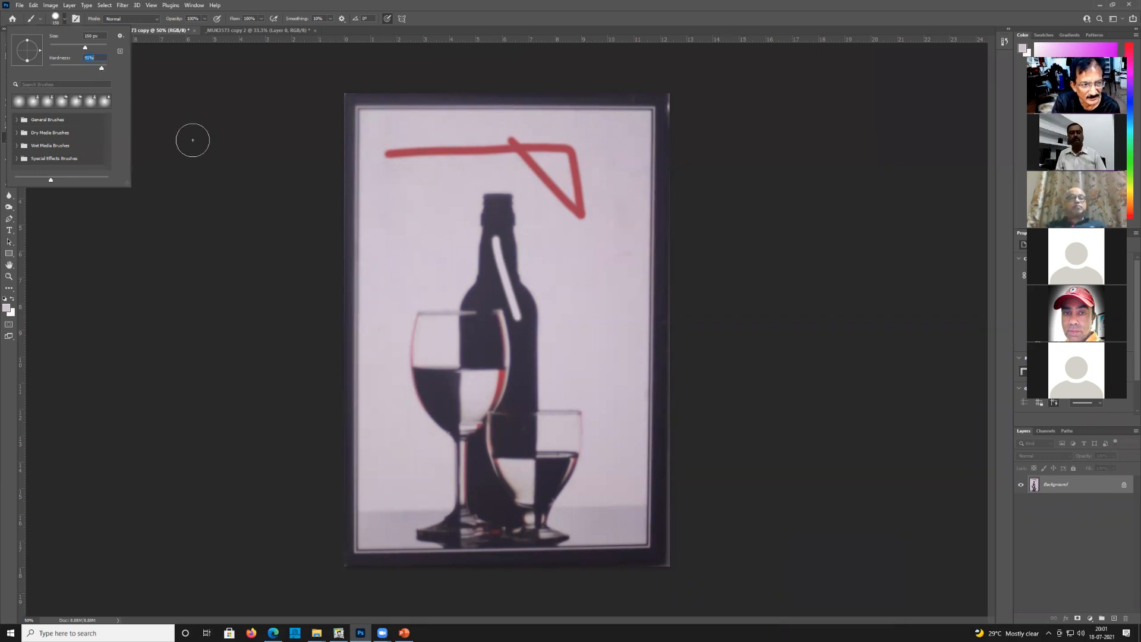
pyautogui.click(240, 118)
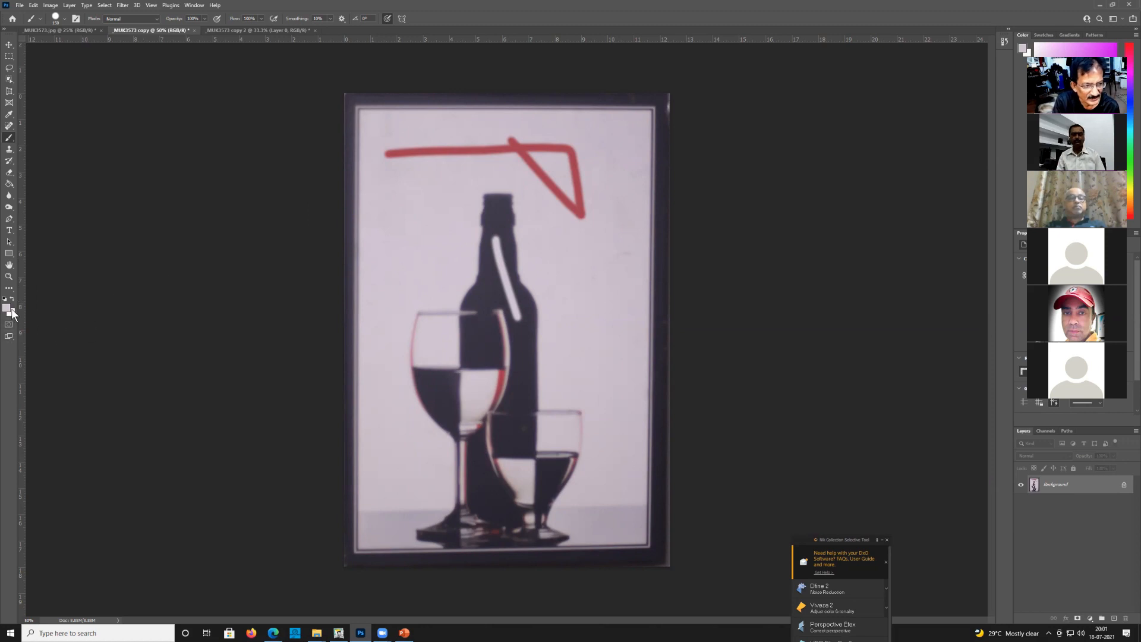
pyautogui.press('[')
pyautogui.press('[')
pyautogui.press('[')
pyautogui.click(438, 389)
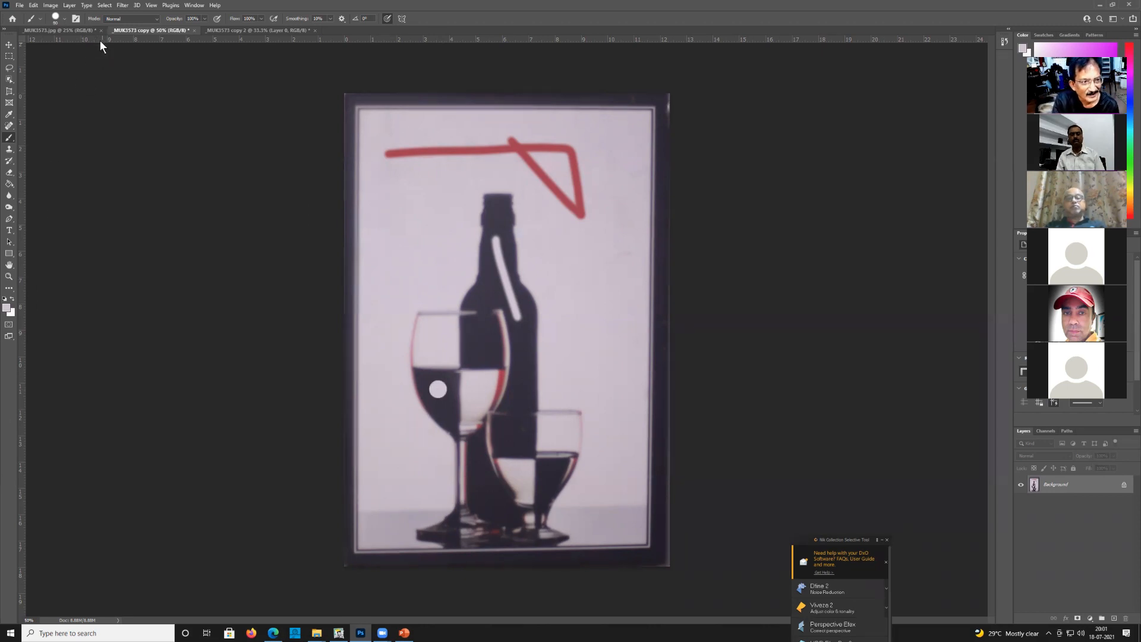
# Set the brush hardness to 0%, paint a soft pale dab just below the hard one and compare their edges up close
pyautogui.click(64, 20)
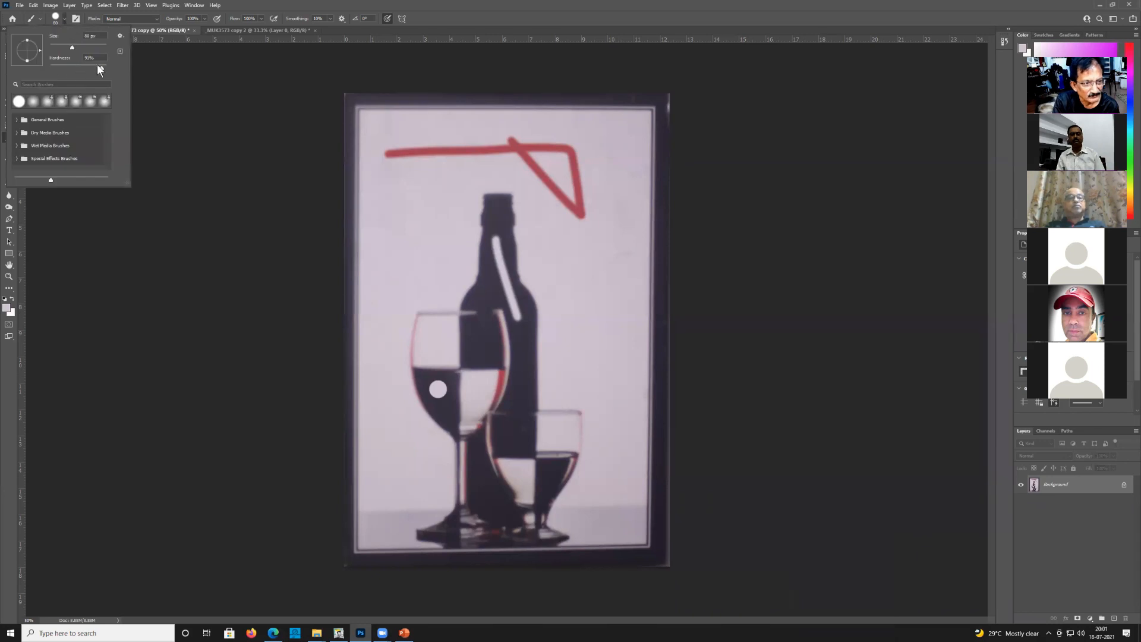
pyautogui.moveTo(101, 66); pyautogui.dragTo(24, 82)
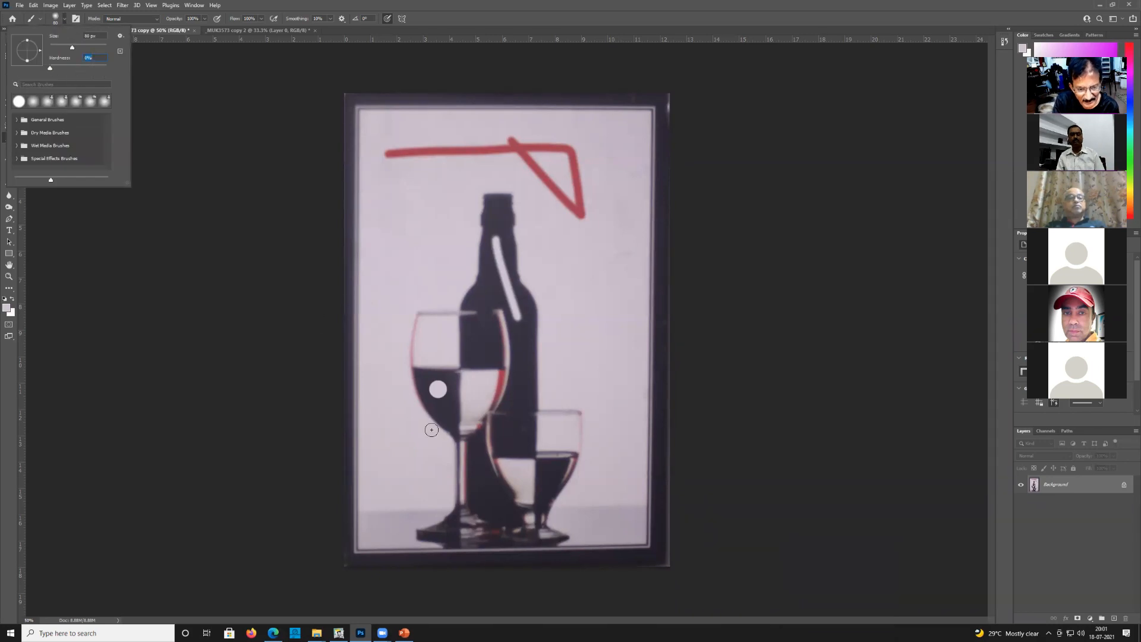
pyautogui.click(441, 410)
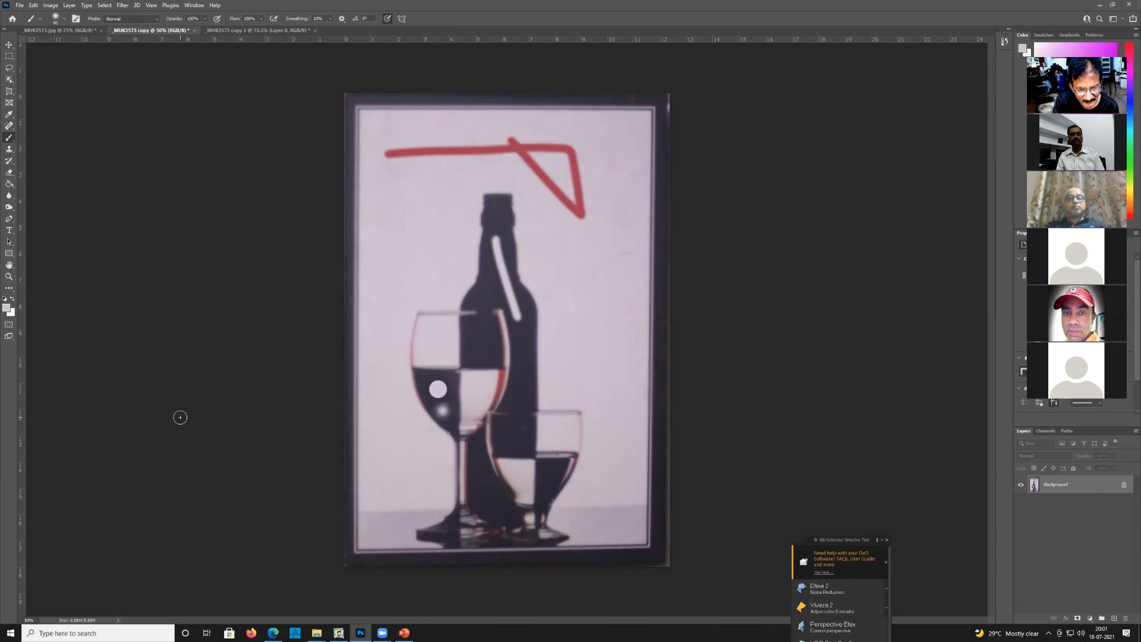
pyautogui.press('z')
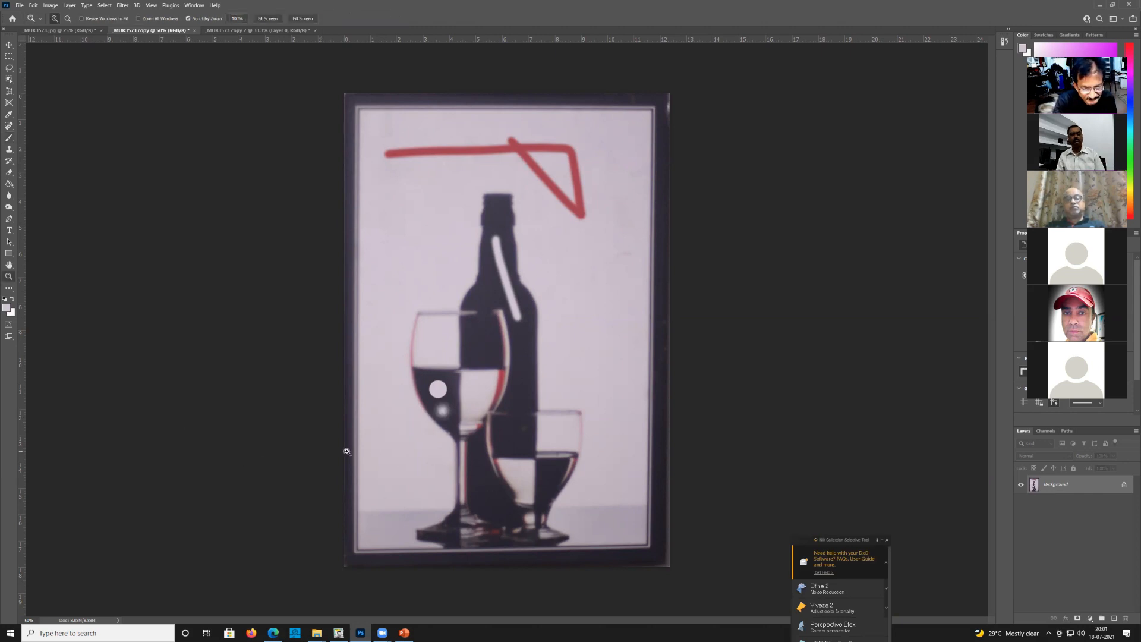
pyautogui.click(391, 447)
pyautogui.click(393, 449)
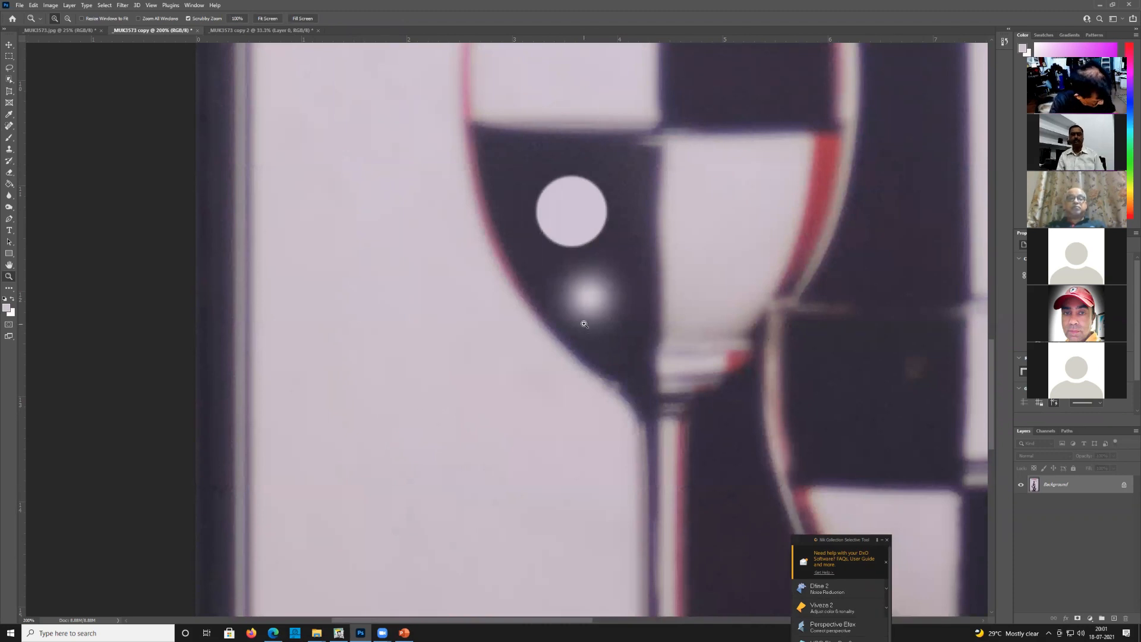
pyautogui.keyDown('alt'); pyautogui.click(584, 324); pyautogui.keyUp('alt')
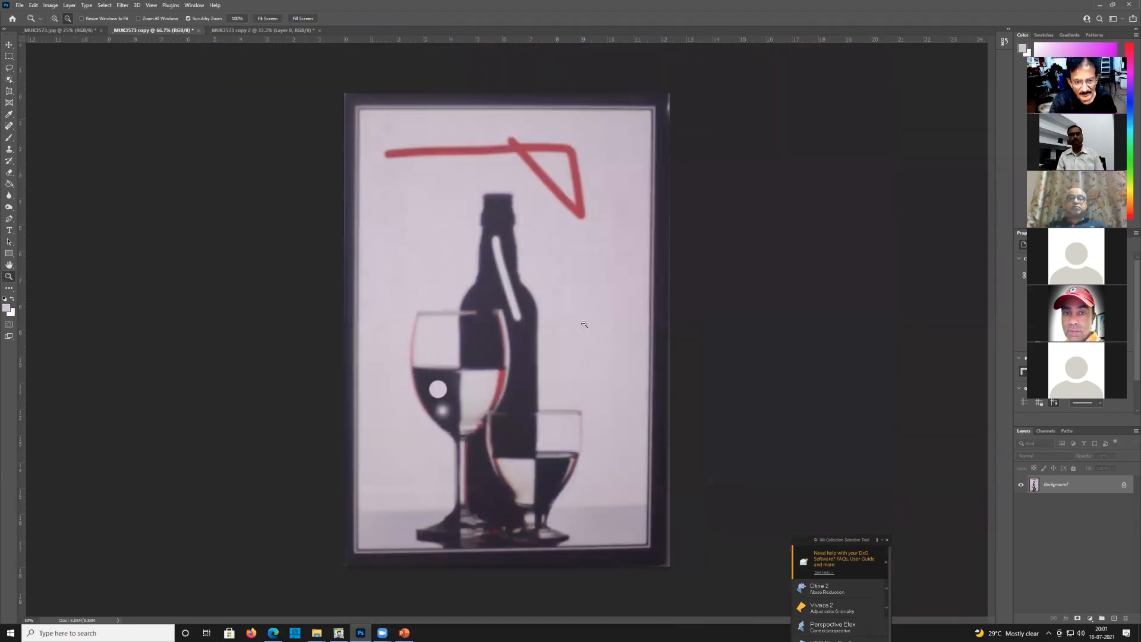
pyautogui.keyDown('alt'); pyautogui.click(584, 324); pyautogui.keyUp('alt')
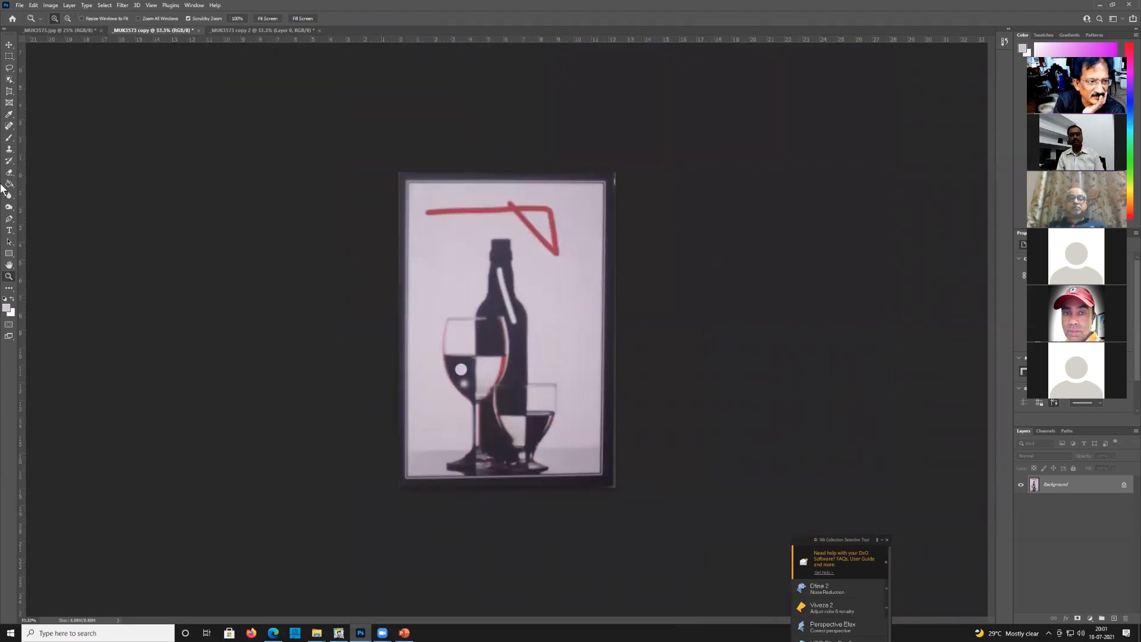
# Sample the red of the angular line and paint a short vertical brush stroke on the bottle's body beside the large glass
pyautogui.click(10, 140)
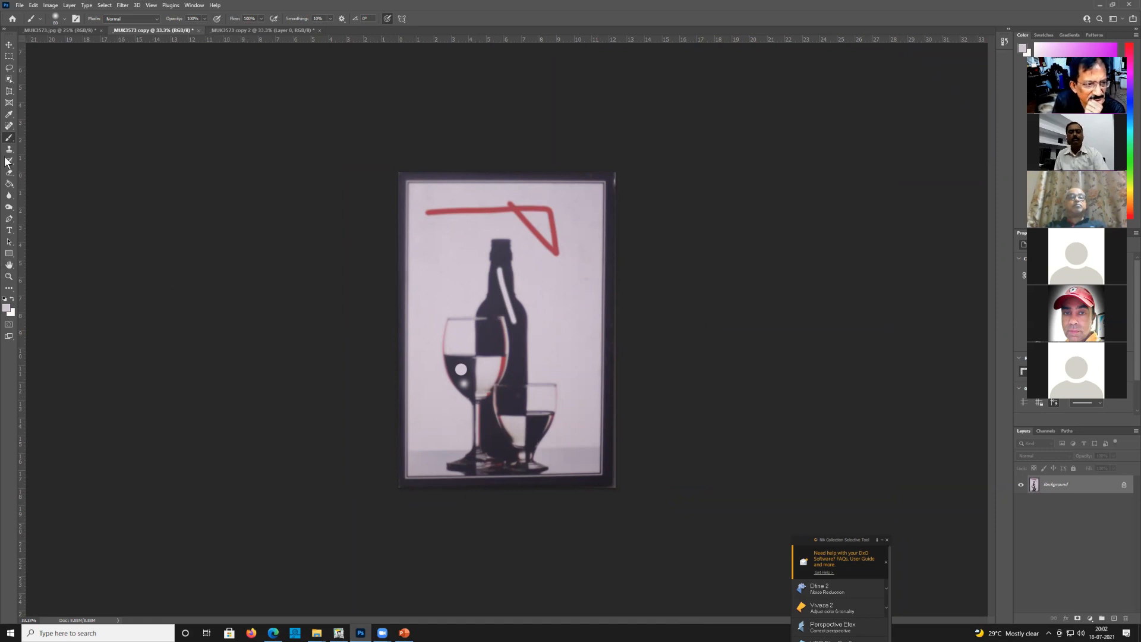
pyautogui.click(9, 114)
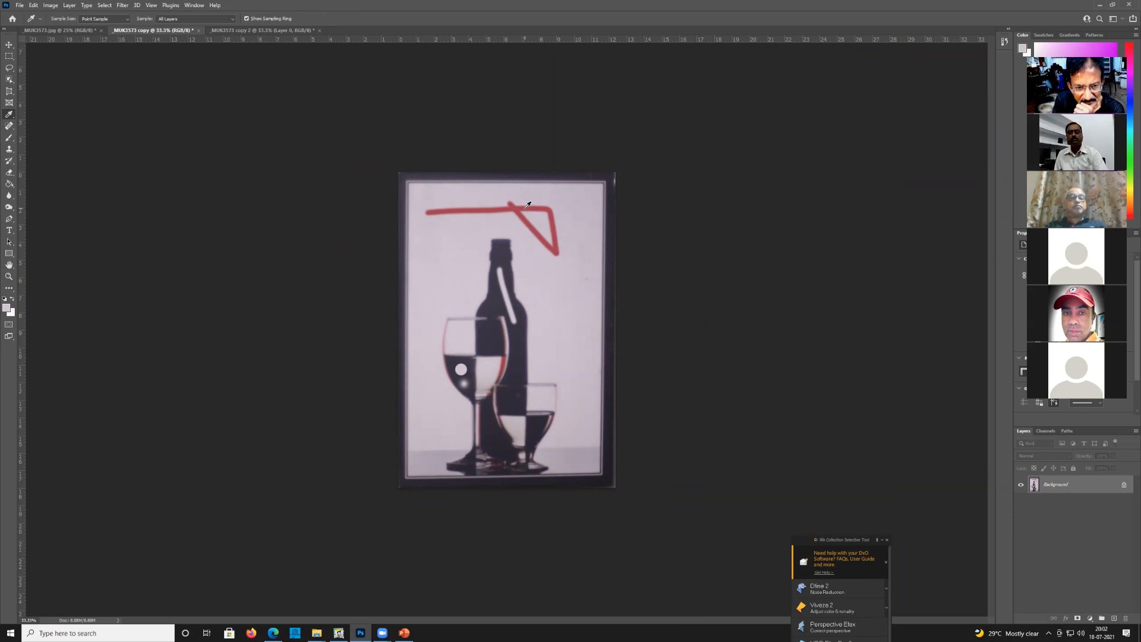
pyautogui.click(527, 204)
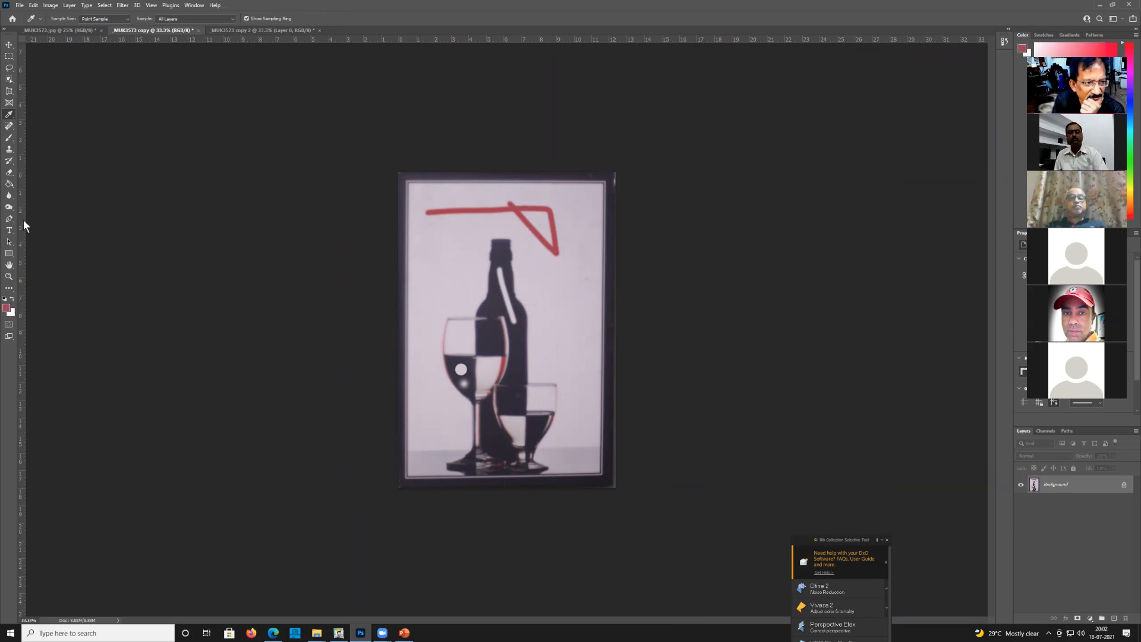
pyautogui.click(9, 137)
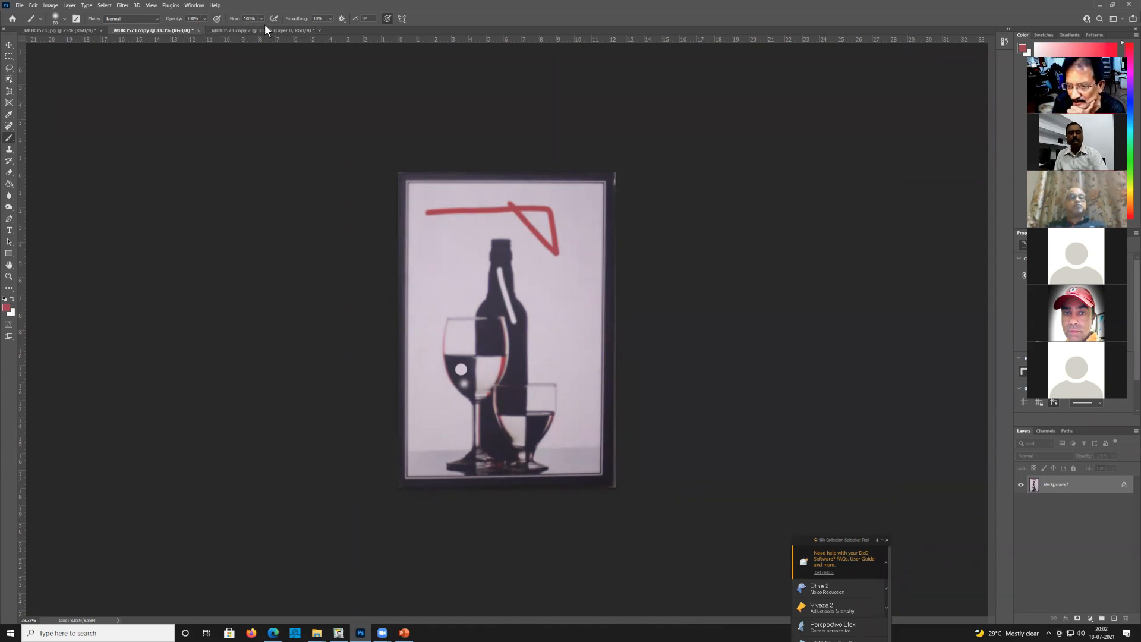
pyautogui.click(66, 20)
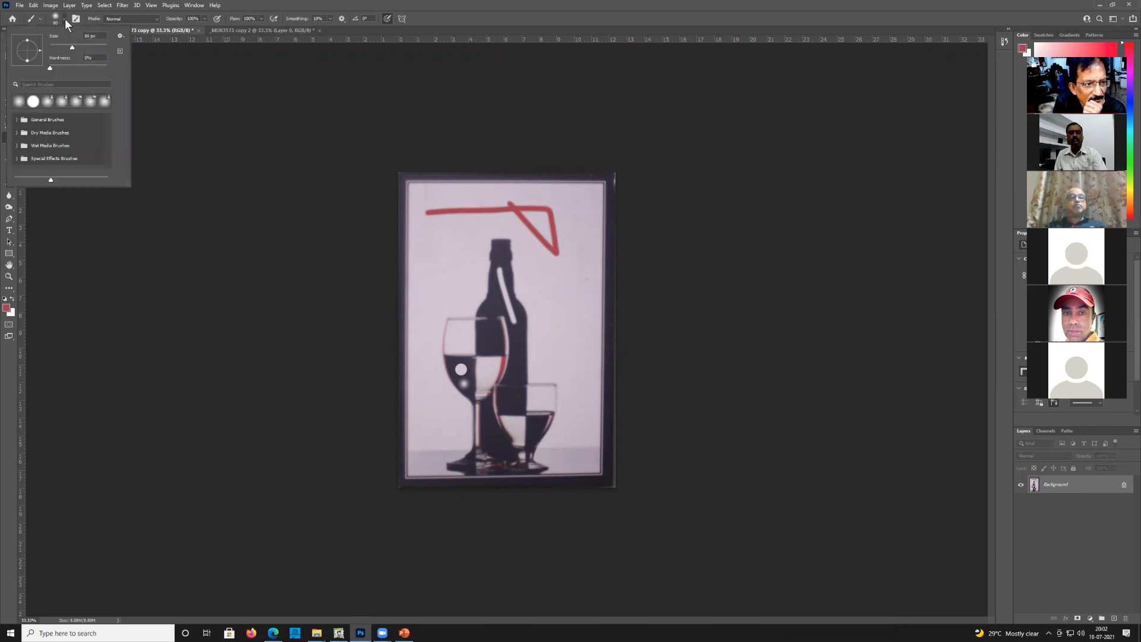
pyautogui.click(176, 110)
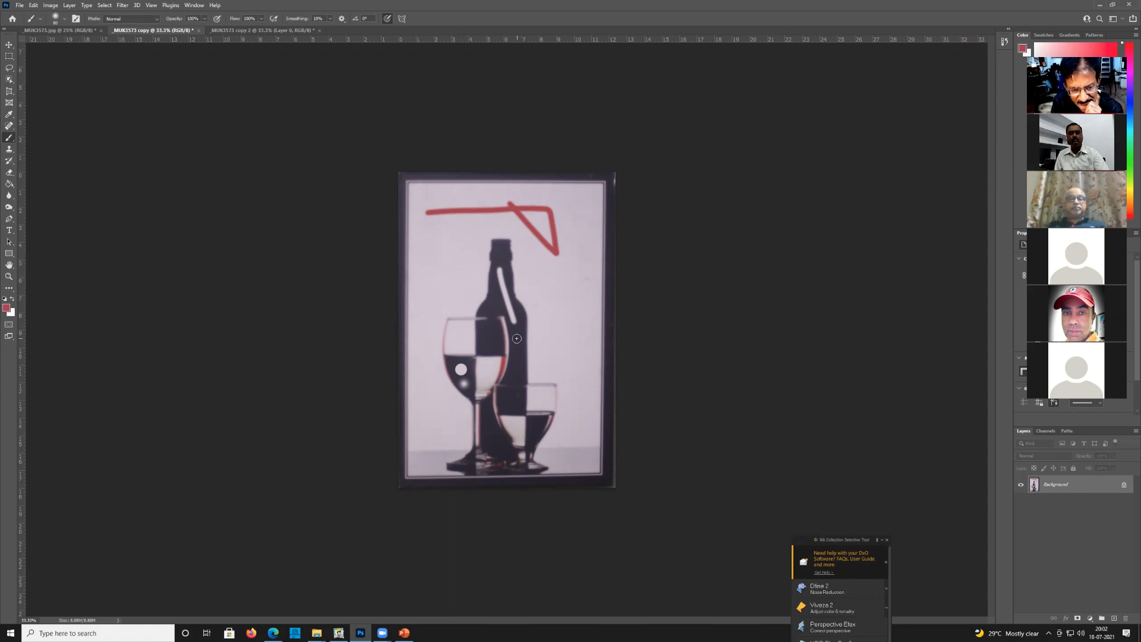
pyautogui.moveTo(518, 335); pyautogui.dragTo(518, 374)
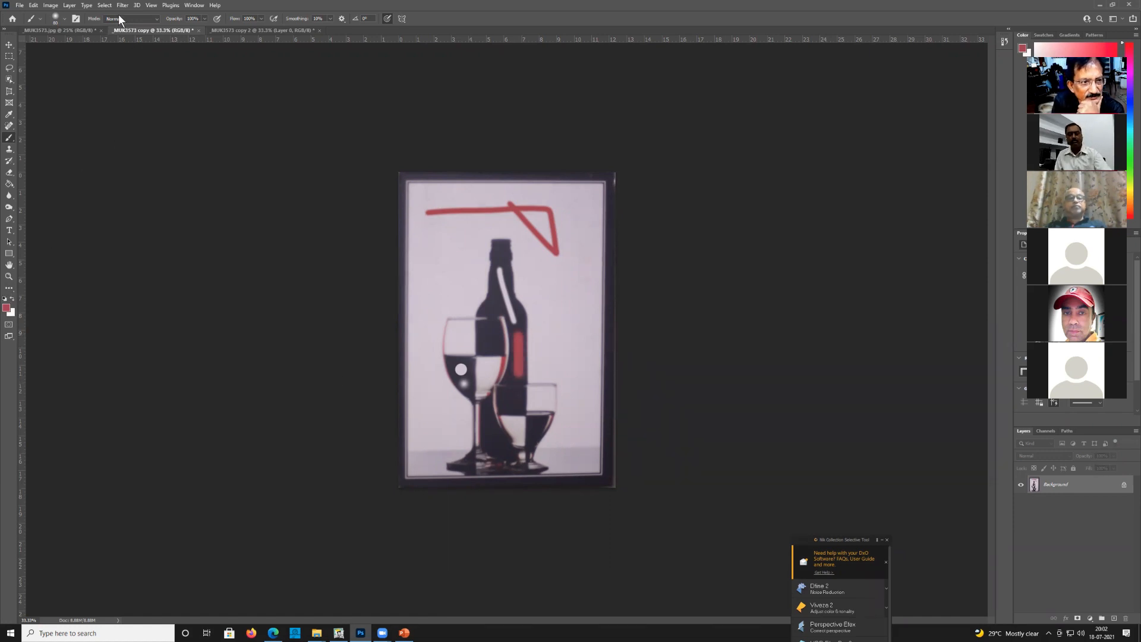
# Set the brush opacity to 47% and paint a fainter red vertical stroke on the bottle area seen through the large glass
pyautogui.click(205, 19)
pyautogui.click(183, 27)
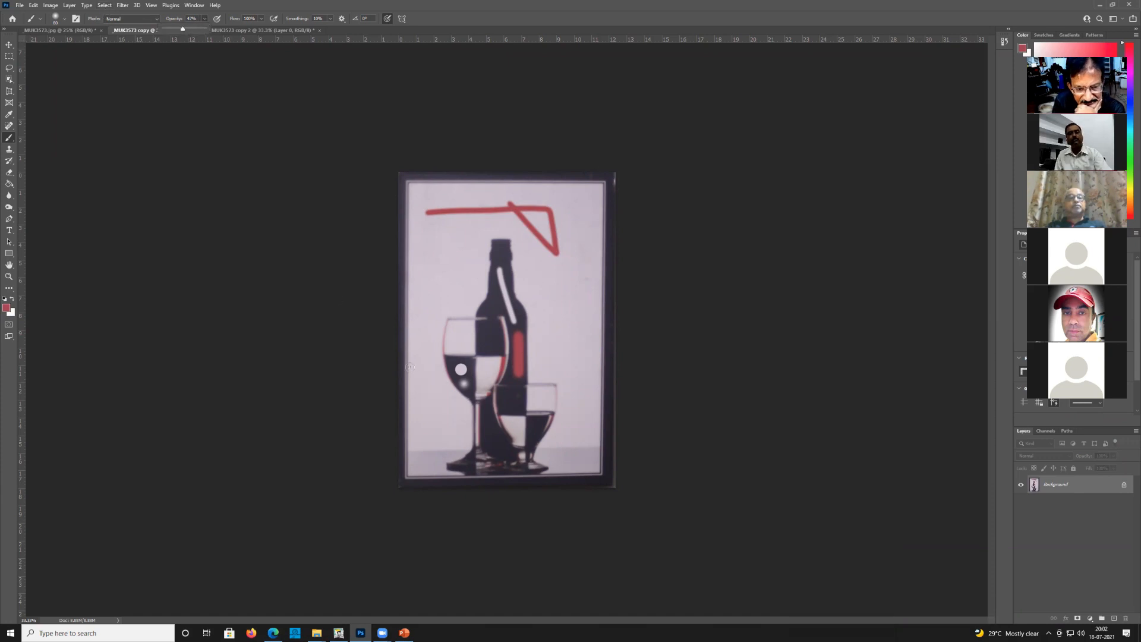
pyautogui.click(490, 328)
pyautogui.moveTo(490, 328); pyautogui.dragTo(489, 339)
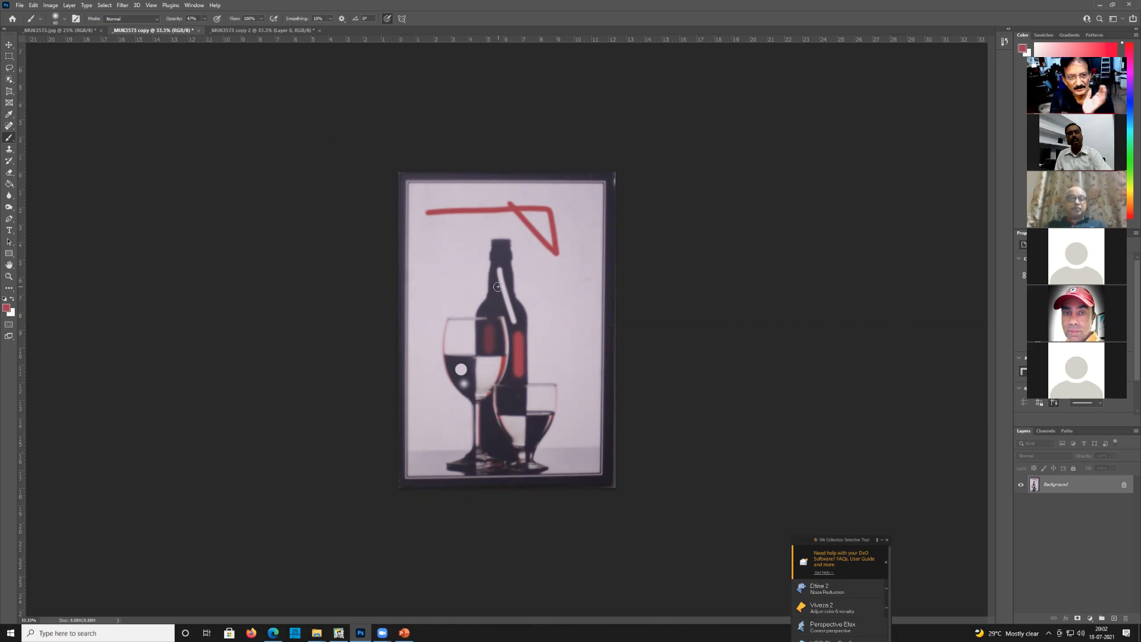
pyautogui.click(261, 19)
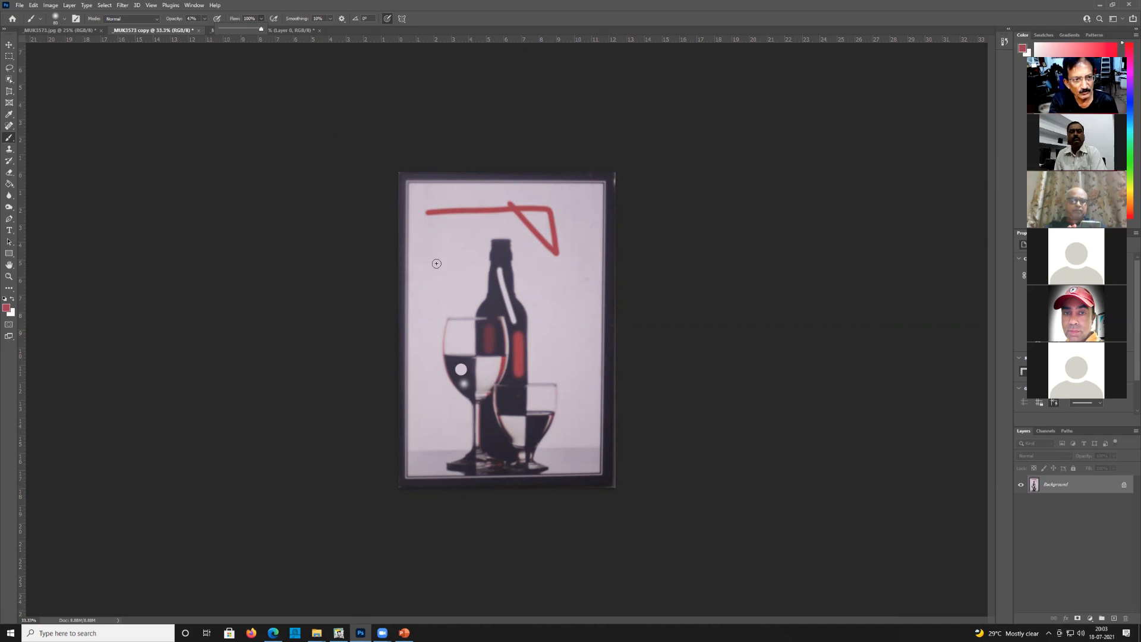
pyautogui.click(245, 28)
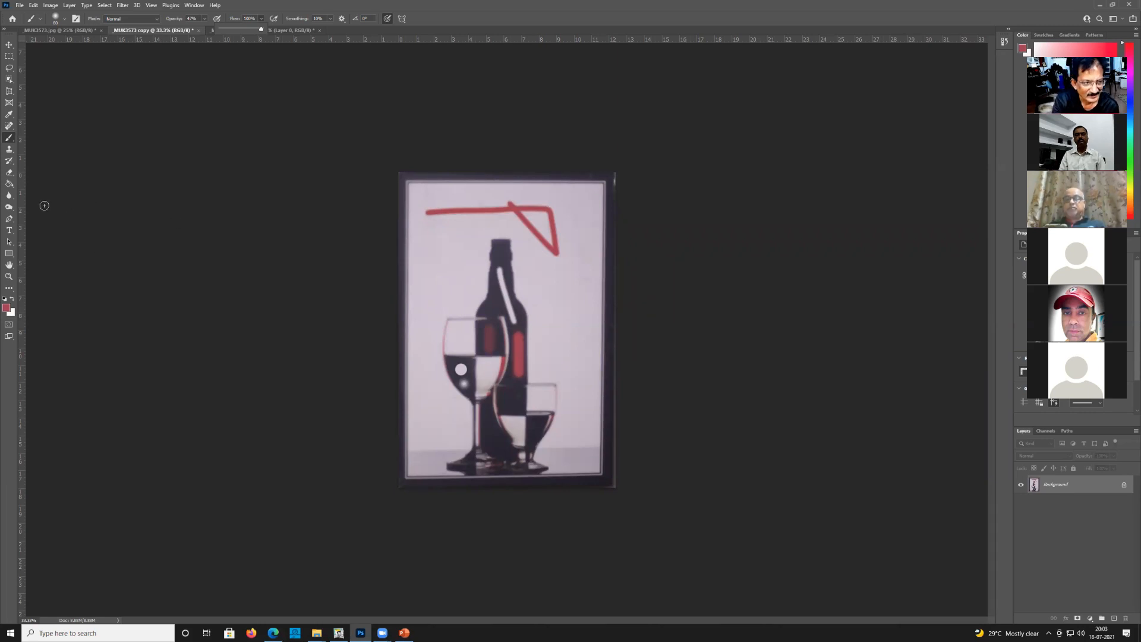
# With an enlarged Clone Stamp tool, sample the bottle's mouth and stamp a faint copy on the pale background right of the bottle's neck
pyautogui.click(9, 149)
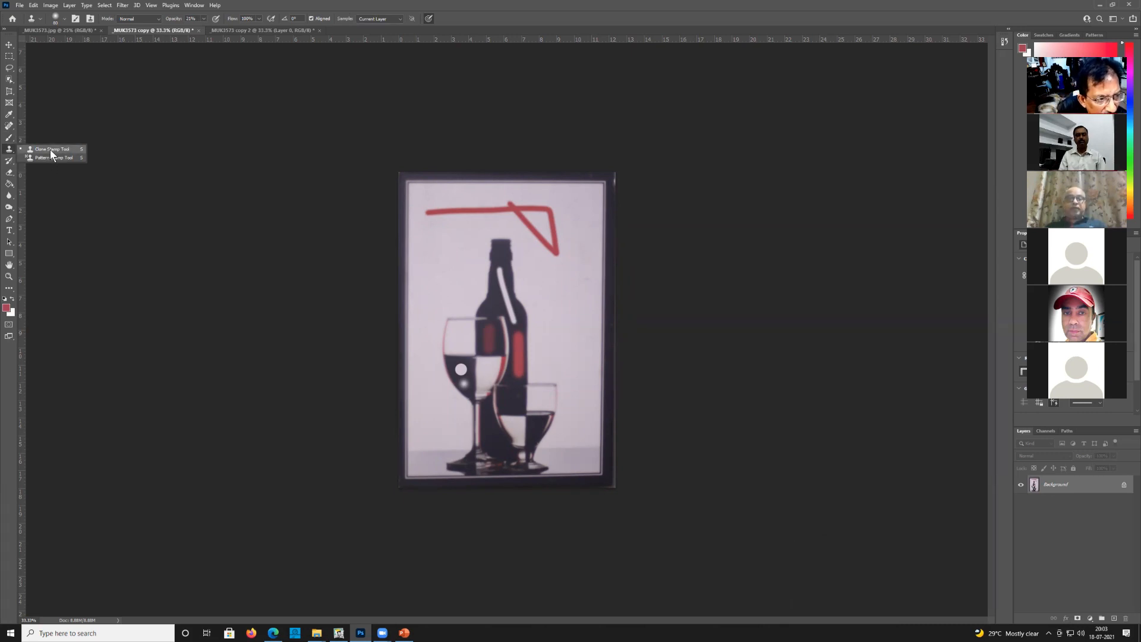
pyautogui.click(51, 150)
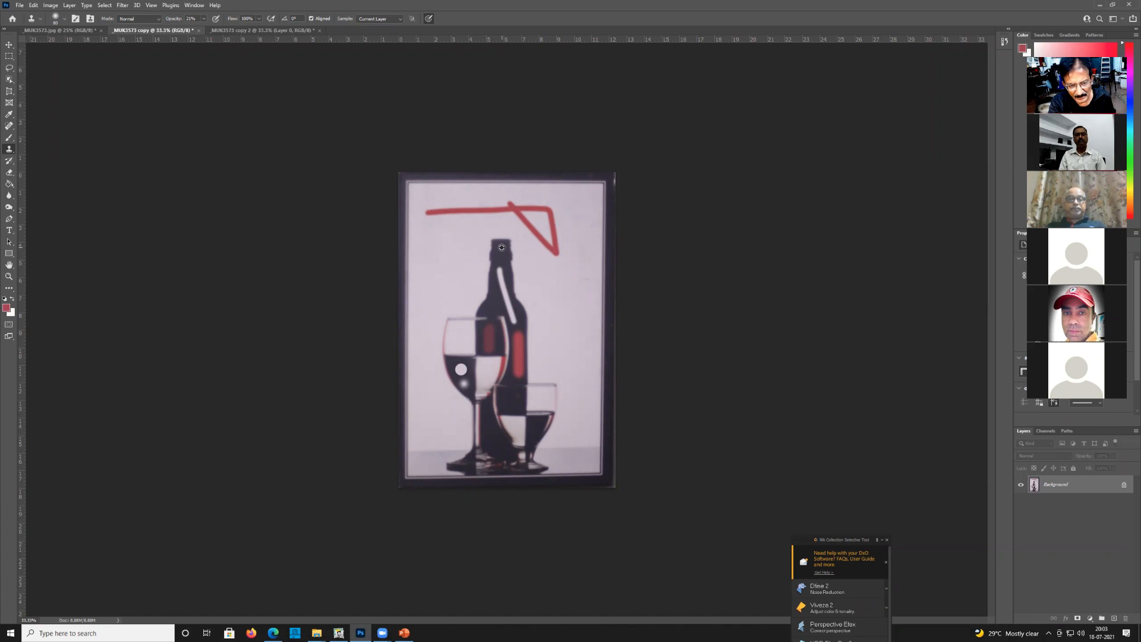
pyautogui.press(']')
pyautogui.press(']')
pyautogui.press(']')
pyautogui.press(']')
pyautogui.press(']')
pyautogui.press(']')
pyautogui.press(']')
pyautogui.press(']')
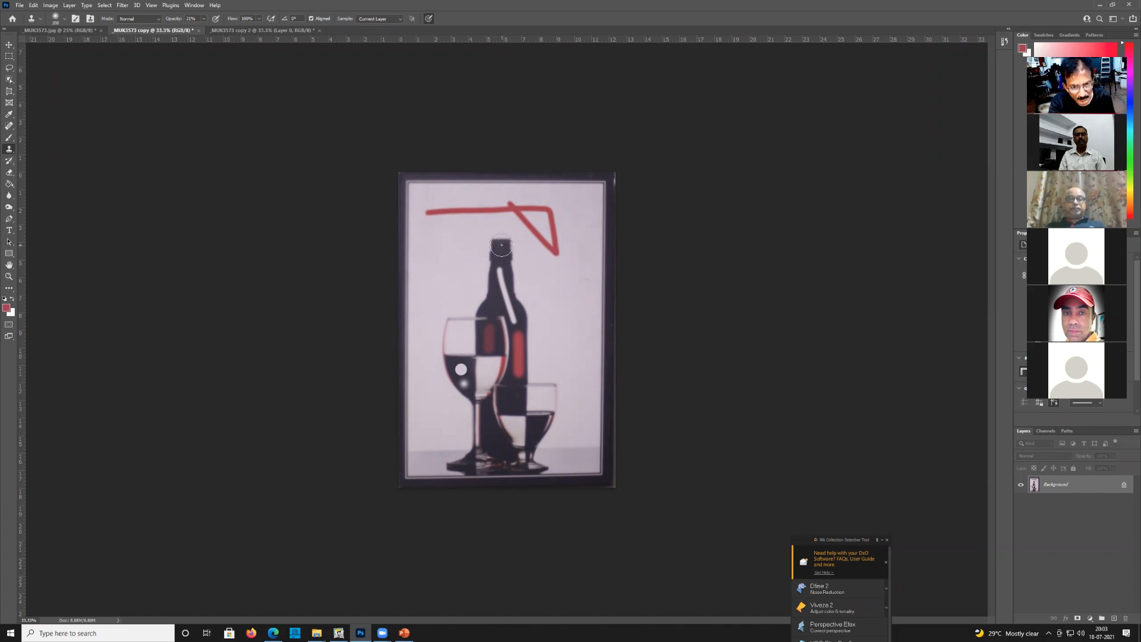
pyautogui.keyDown('alt'); pyautogui.click(500, 244); pyautogui.keyUp('alt')
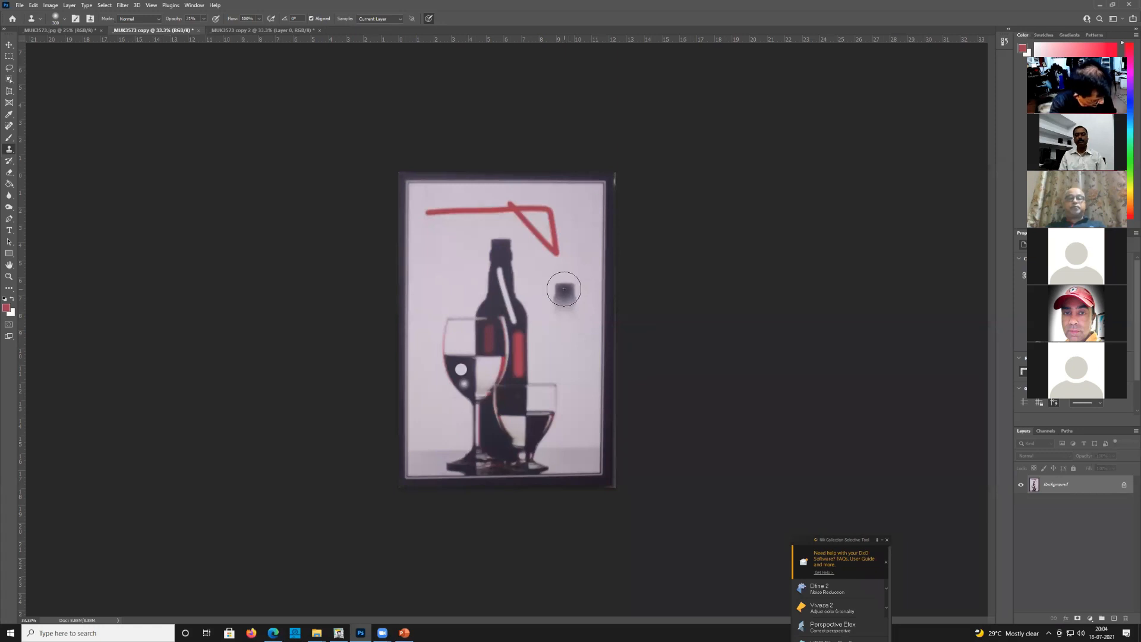
pyautogui.click(564, 288)
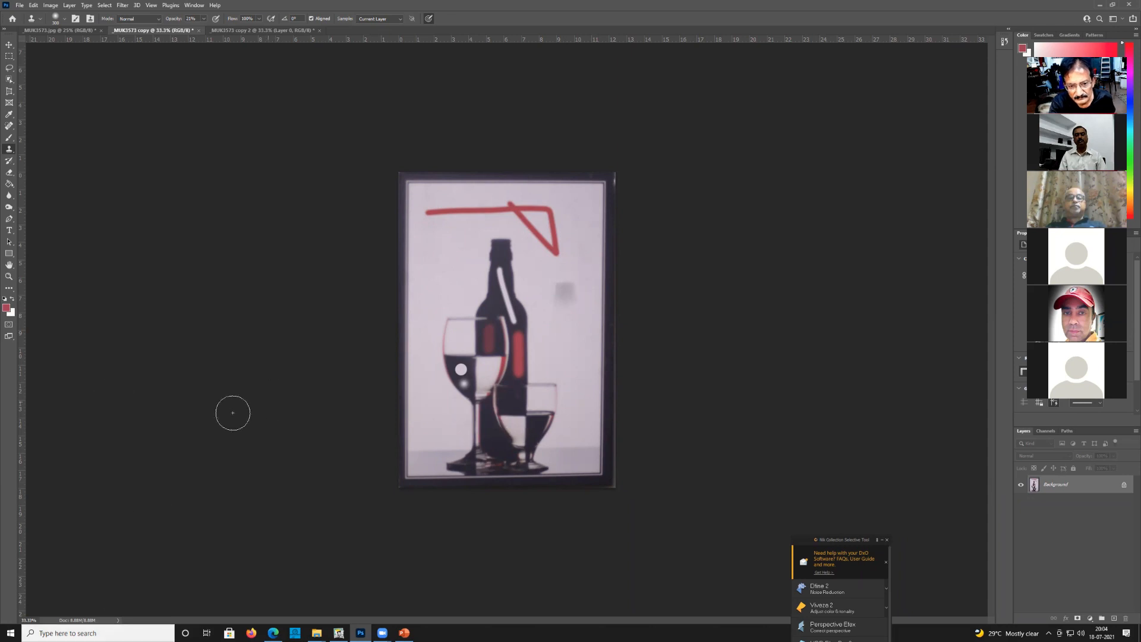
pyautogui.click(565, 291)
pyautogui.hotkey('ctrl', 'z')
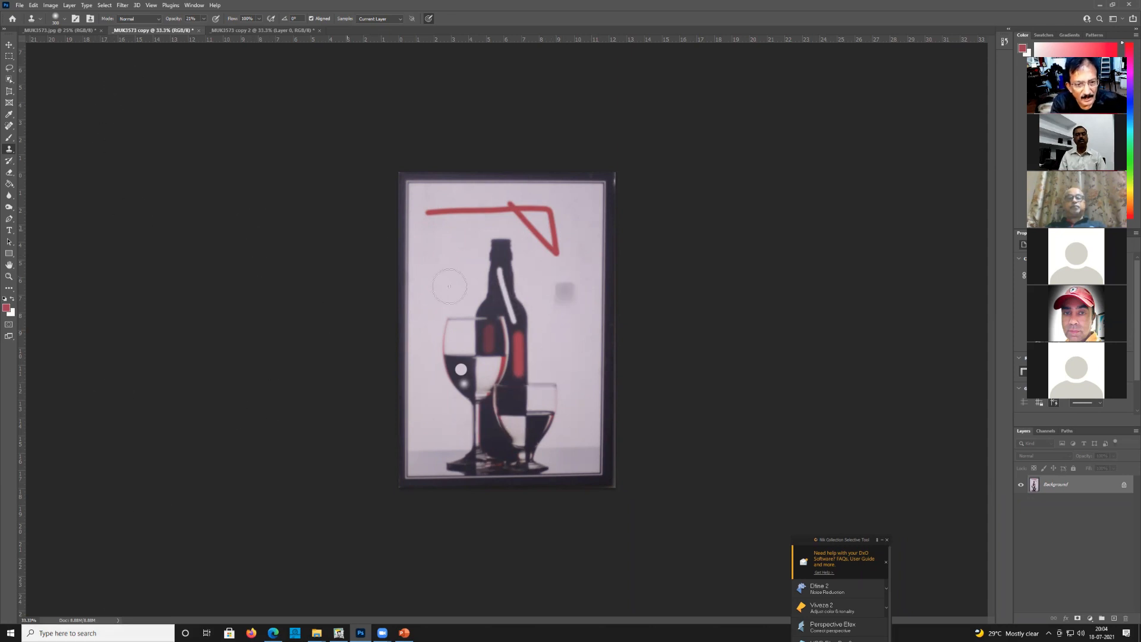
# Set the Clone Stamp opacity to 100%, resample the bottle's mouth and stamp a copy on the background left of the bottle
pyautogui.click(203, 19)
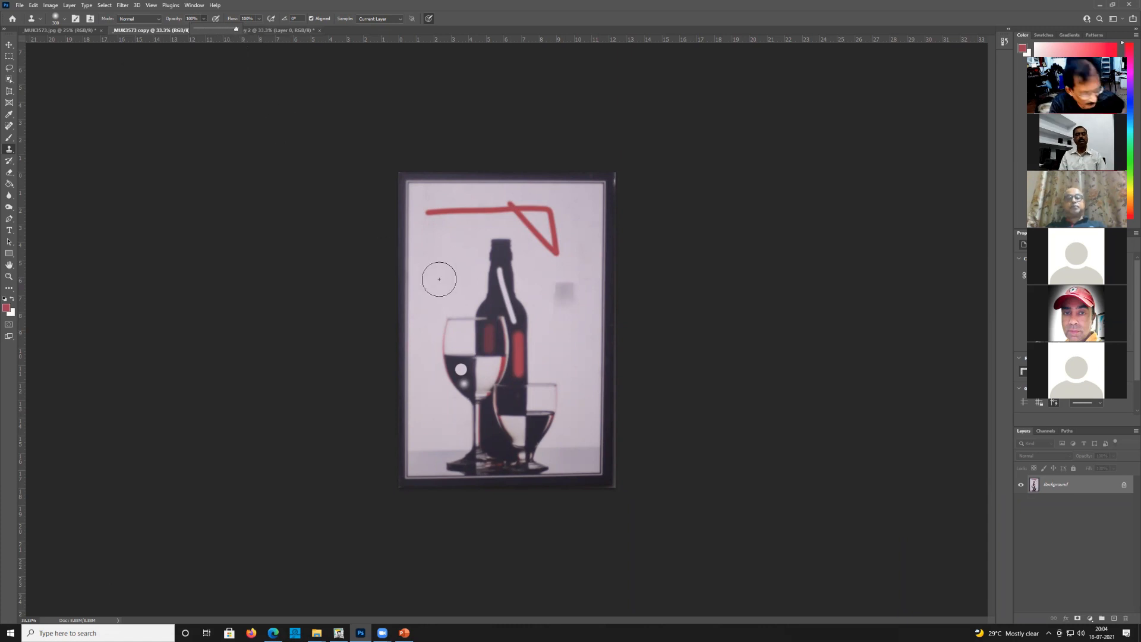
pyautogui.keyDown('alt'); pyautogui.click(502, 249); pyautogui.keyUp('alt')
pyautogui.click(457, 255)
pyautogui.click(453, 255)
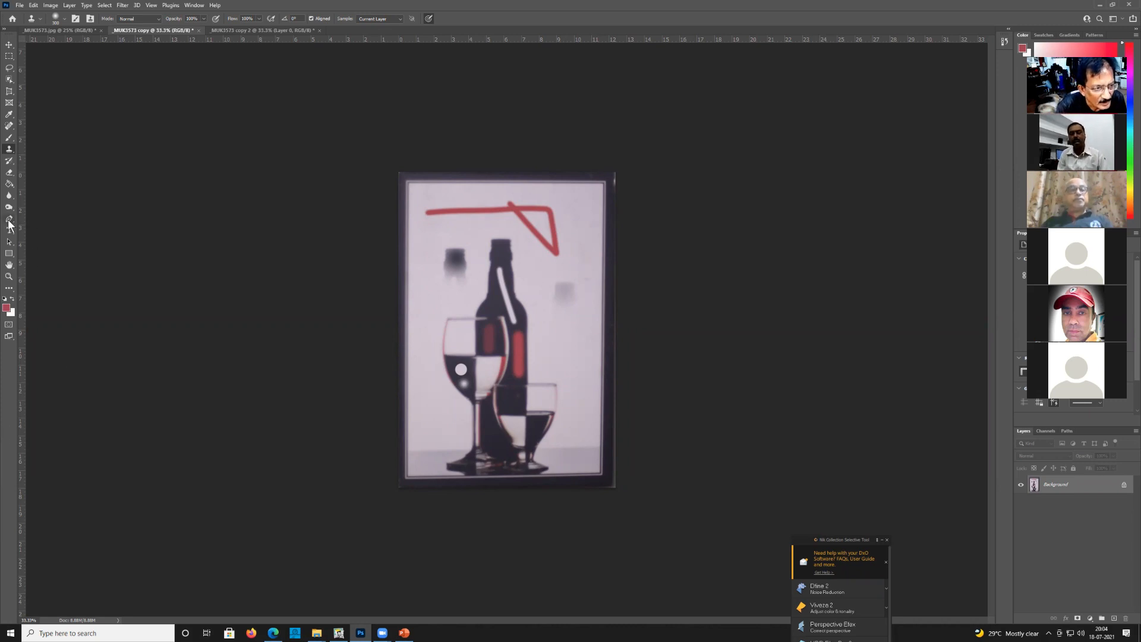
# Marquee-select a rectangle on the pale background above the large glass and fill it with the red foreground colour using the Paint Bucket
pyautogui.click(9, 185)
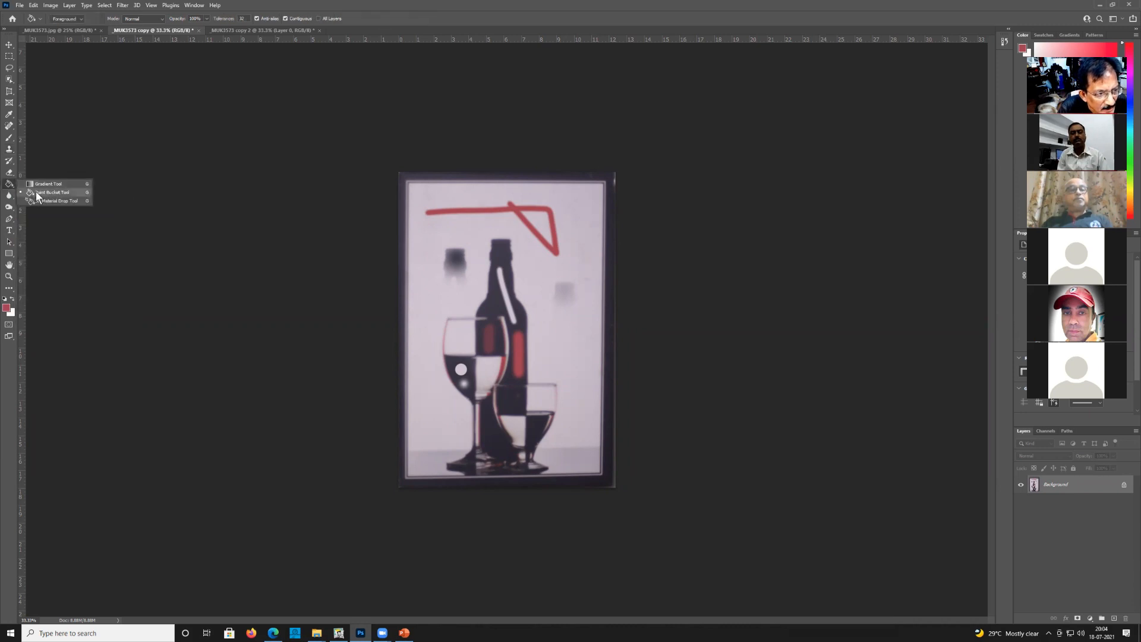
pyautogui.click(36, 193)
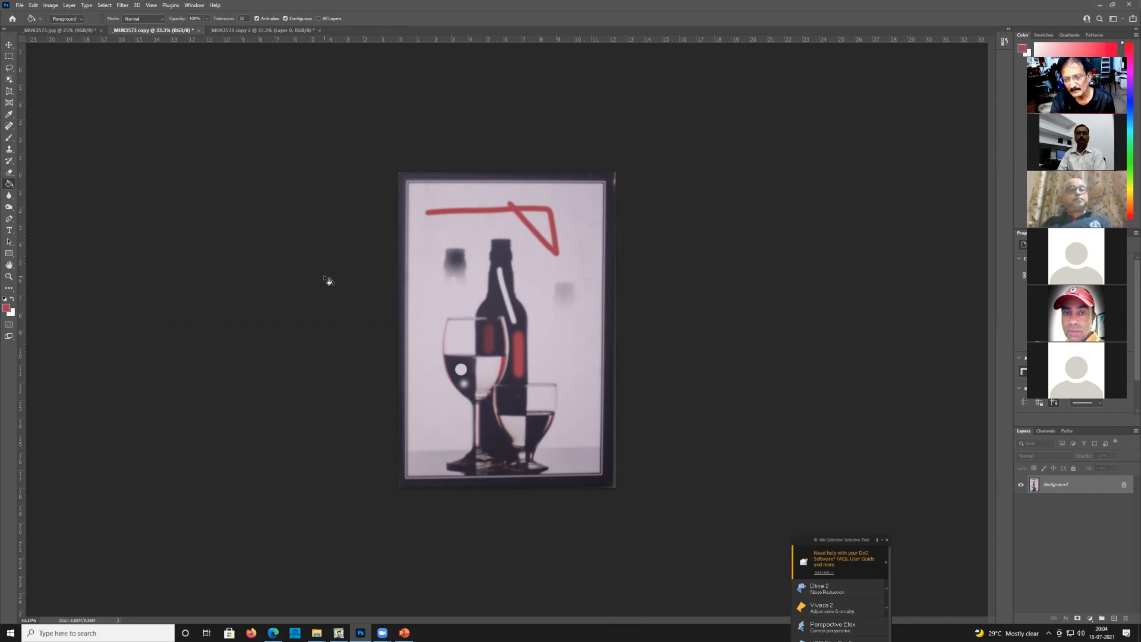
pyautogui.click(8, 57)
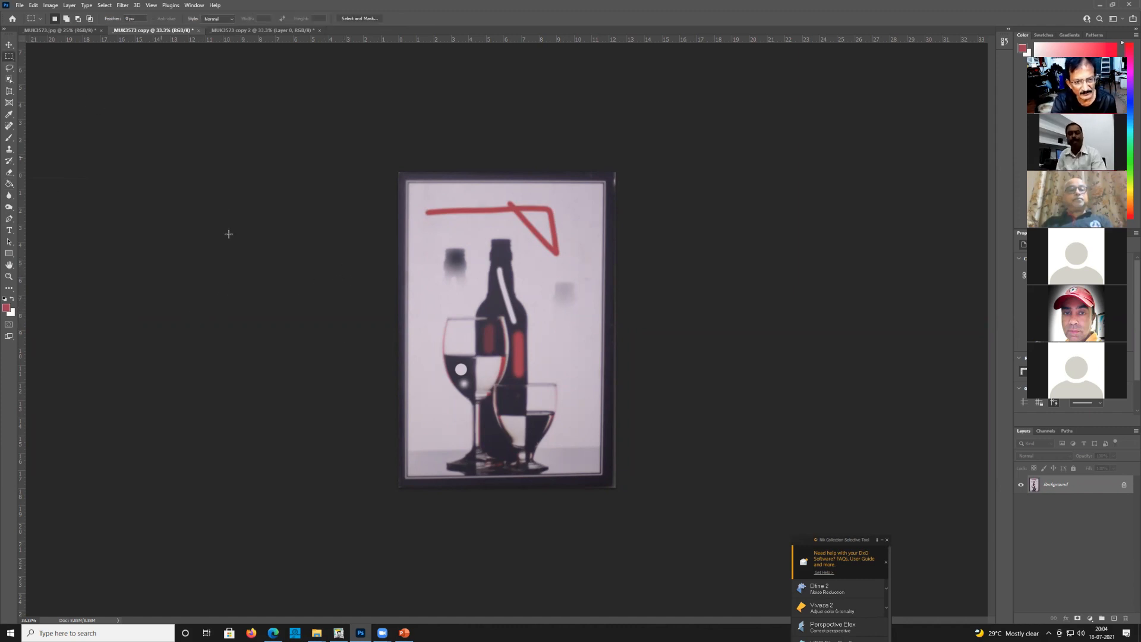
pyautogui.moveTo(417, 278); pyautogui.dragTo(440, 326)
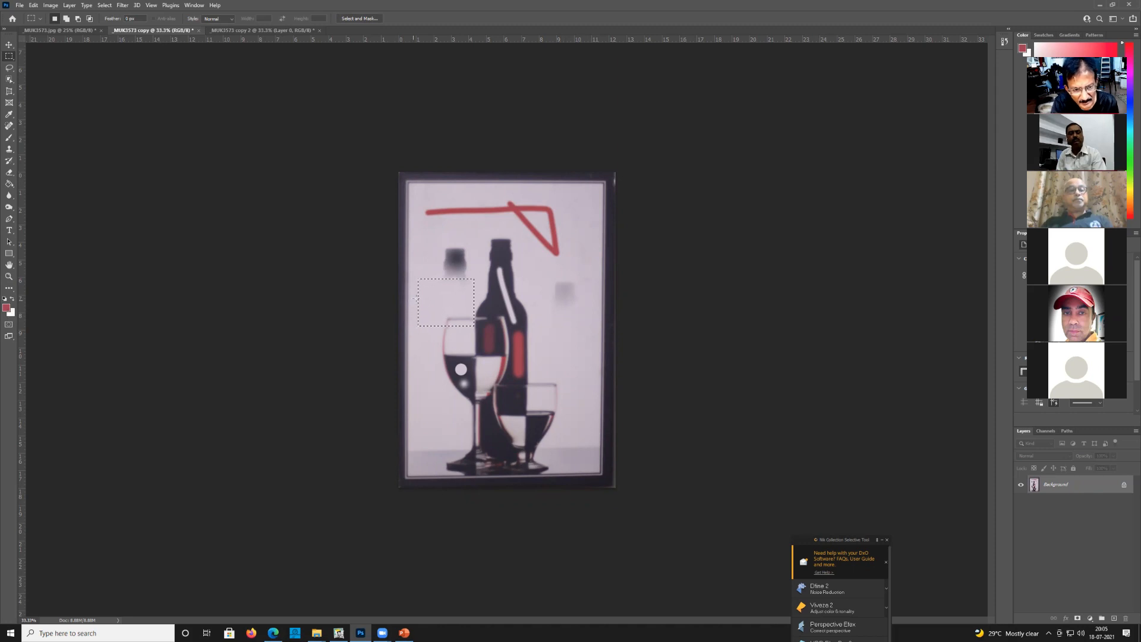
pyautogui.click(9, 184)
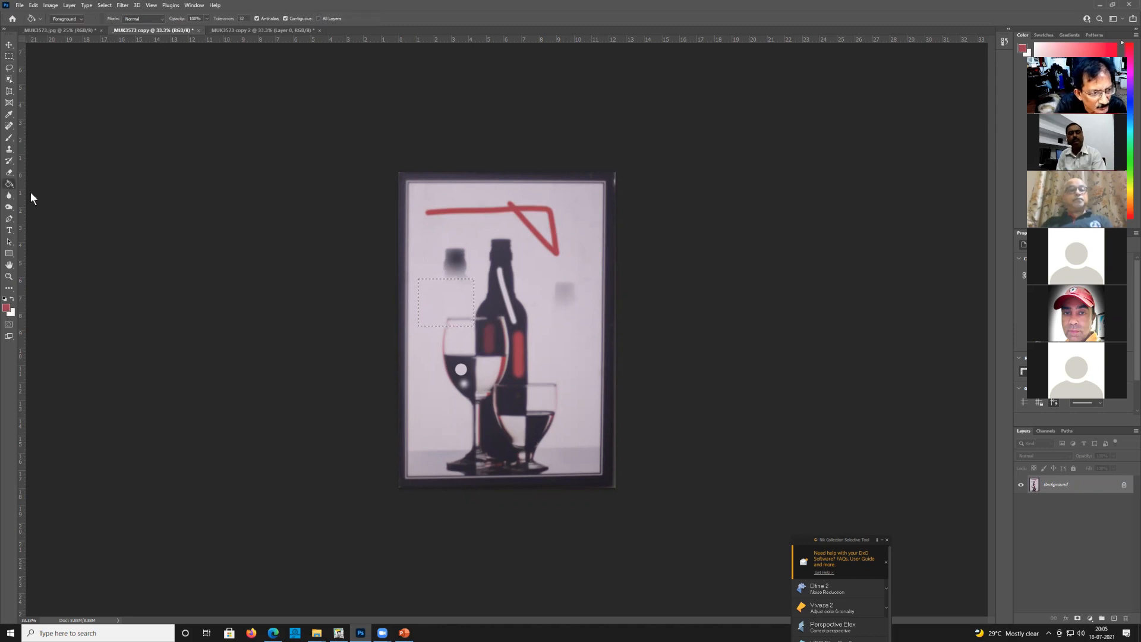
pyautogui.click(429, 293)
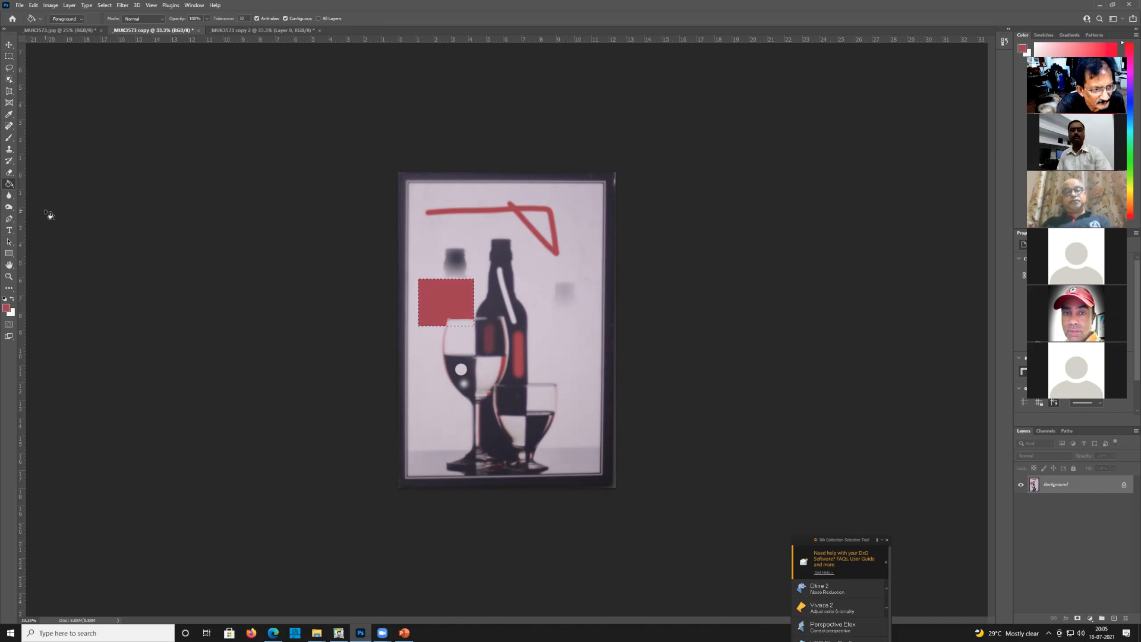
# Close all the open framed-picture documents without saving their changes
pyautogui.click(10, 195)
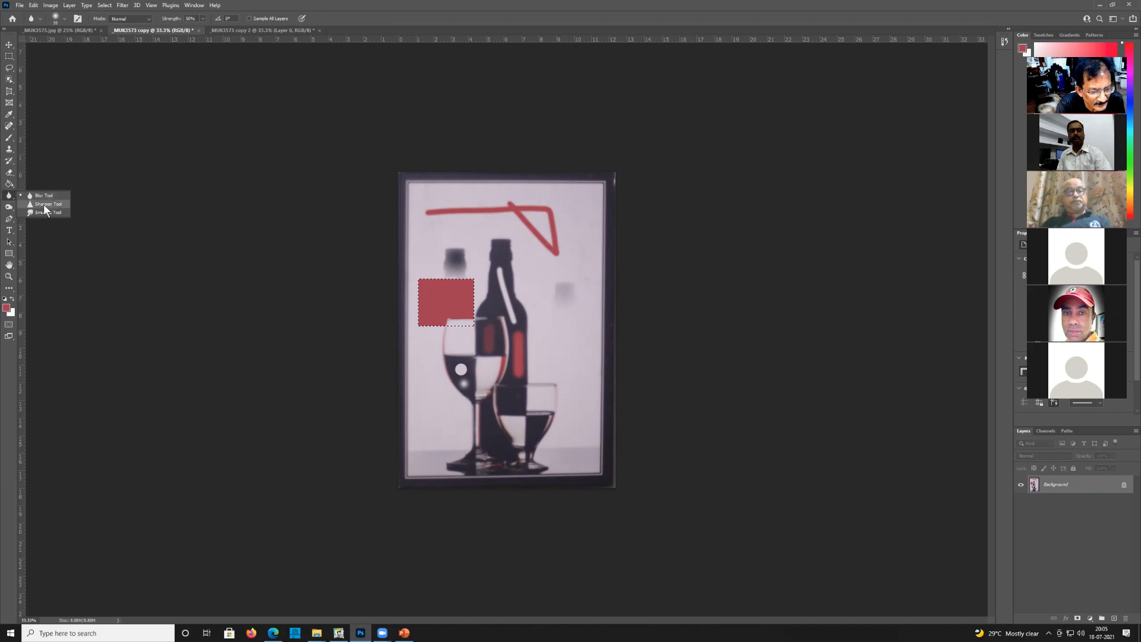
pyautogui.click(45, 206)
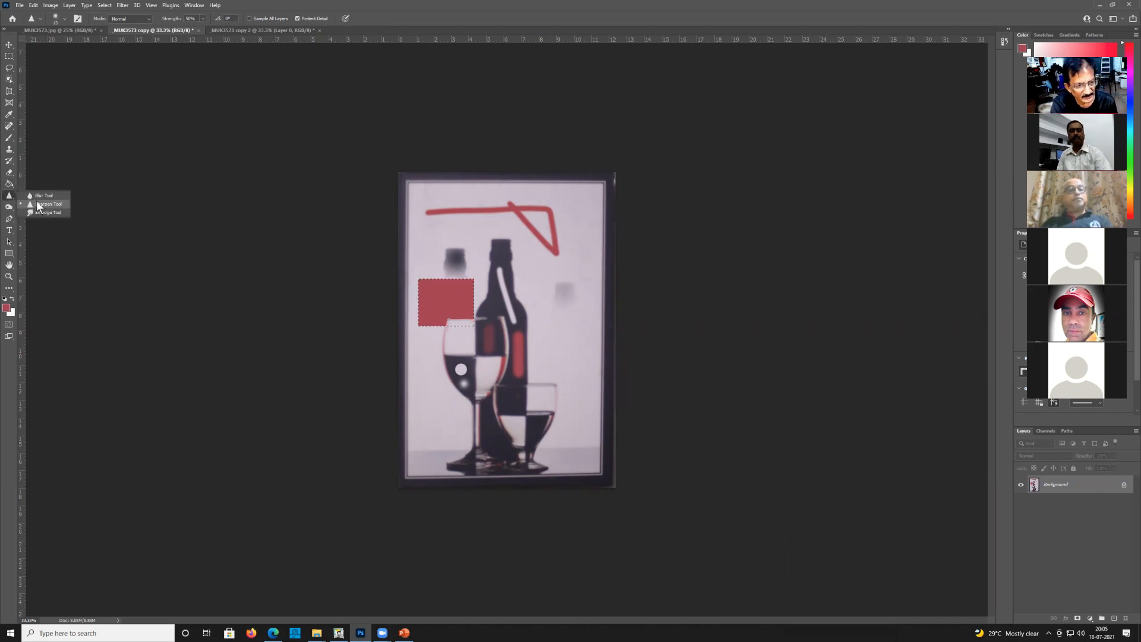
pyautogui.rightClick(354, 43)
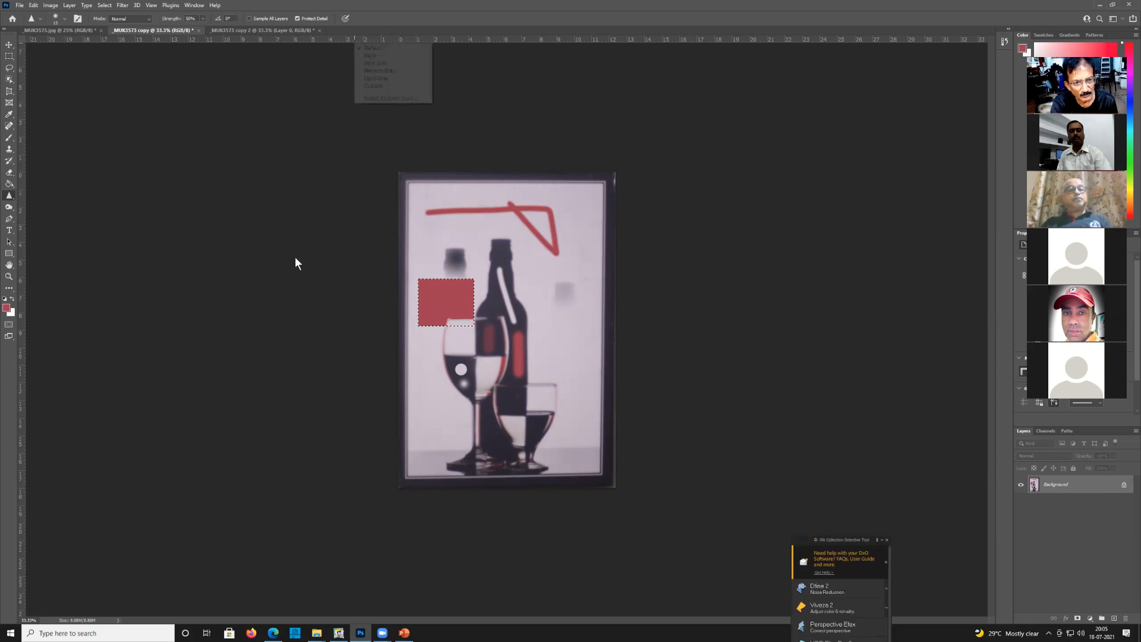
pyautogui.click(352, 42)
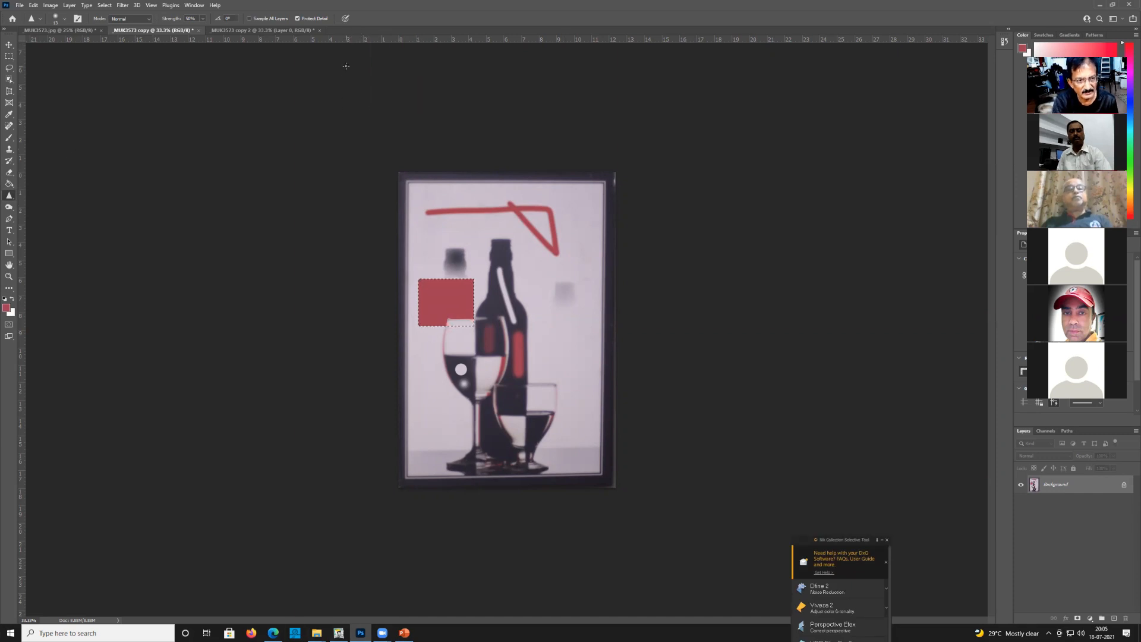
pyautogui.moveTo(355, 31); pyautogui.dragTo(343, 86)
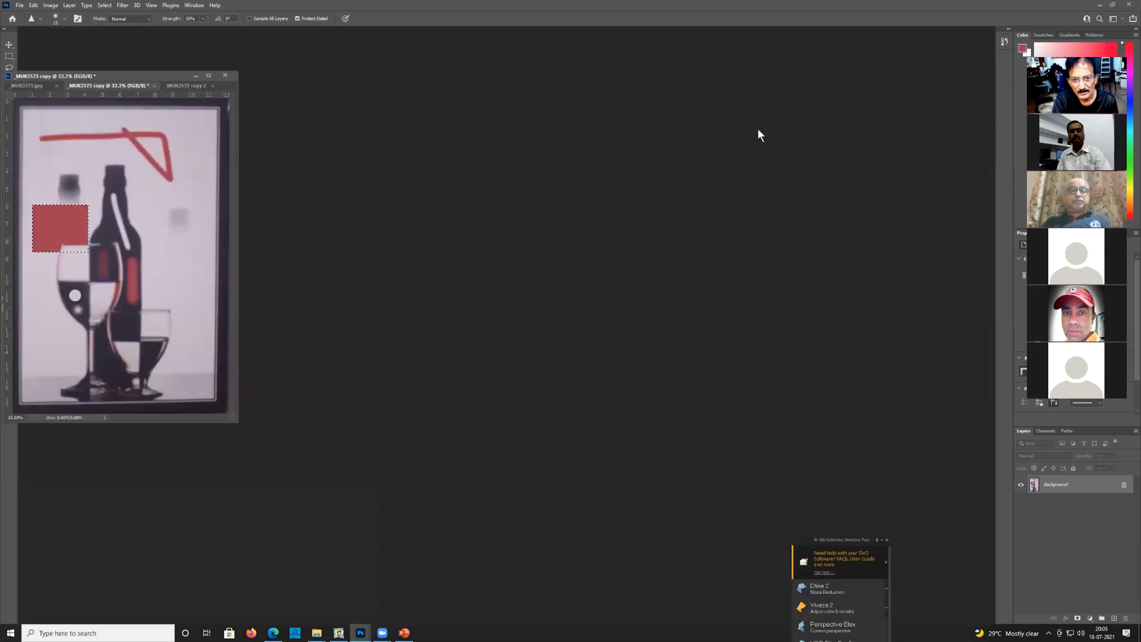
pyautogui.click(224, 75)
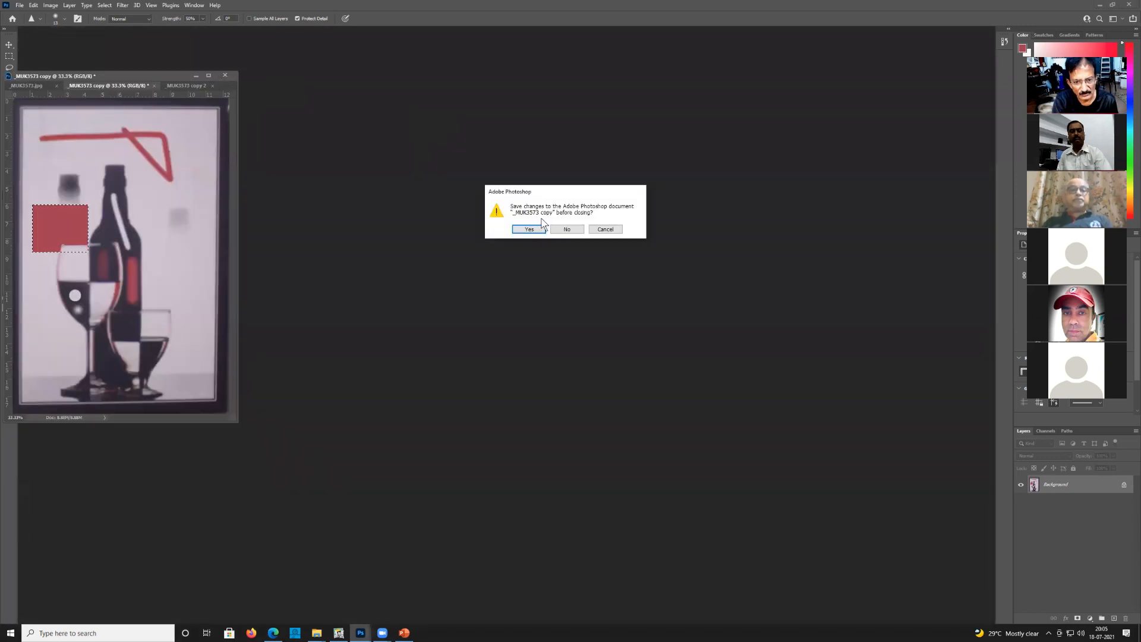
pyautogui.click(565, 228)
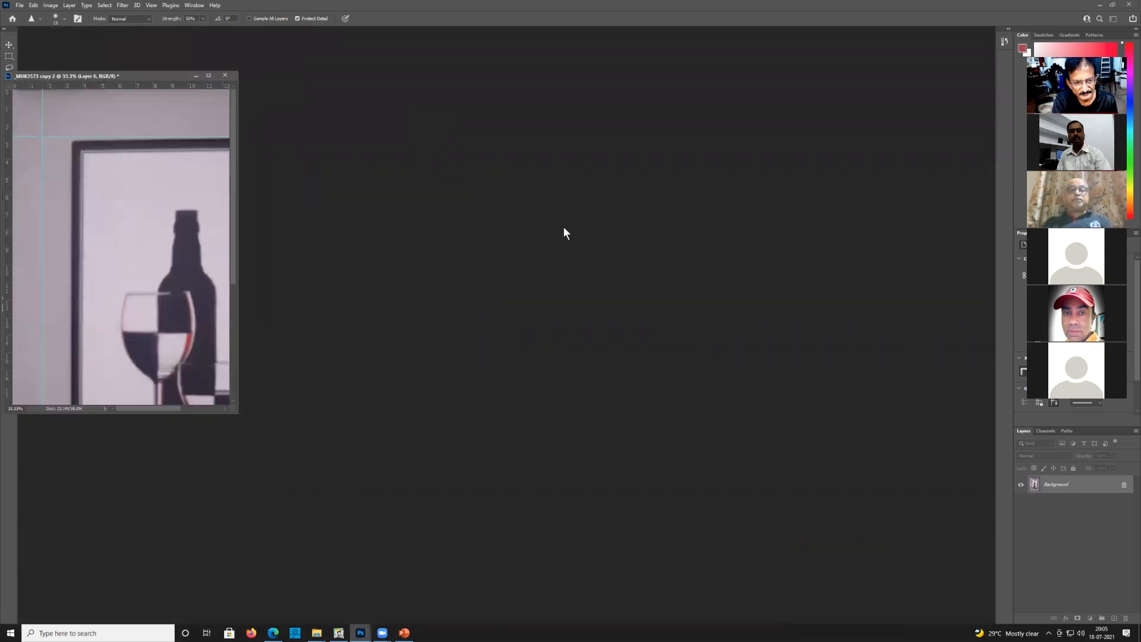
pyautogui.click(563, 231)
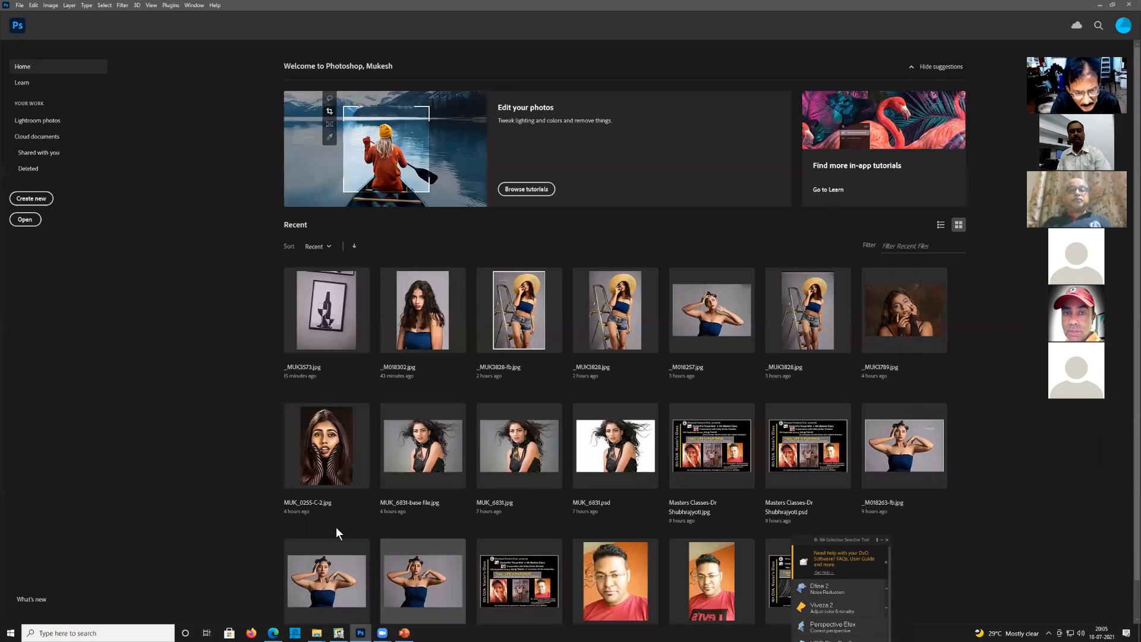
# Open the recent portrait MUK_0255-C-2.jpg and show the patterned gloves at 100%
pyautogui.click(320, 456)
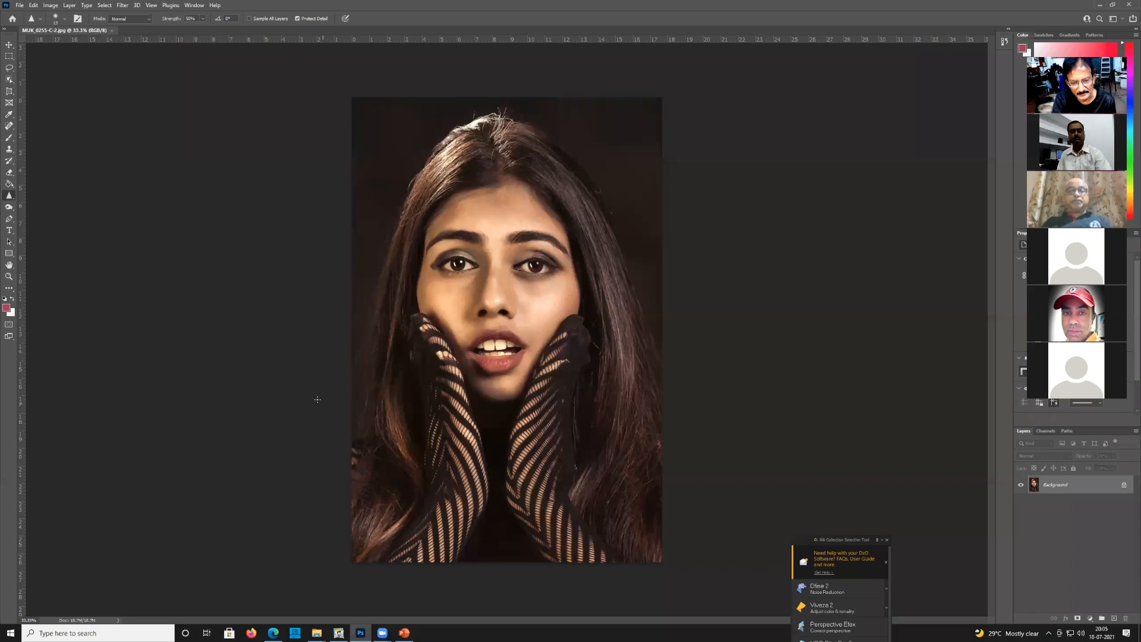
pyautogui.press('z')
pyautogui.click(476, 468)
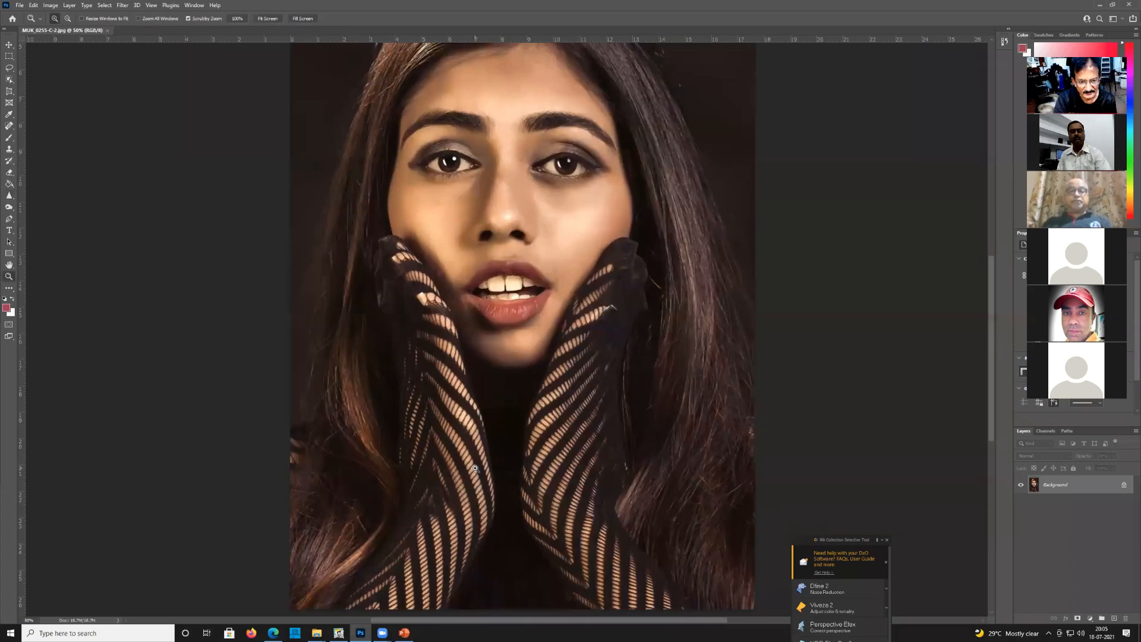
pyautogui.click(475, 469)
pyautogui.click(475, 469)
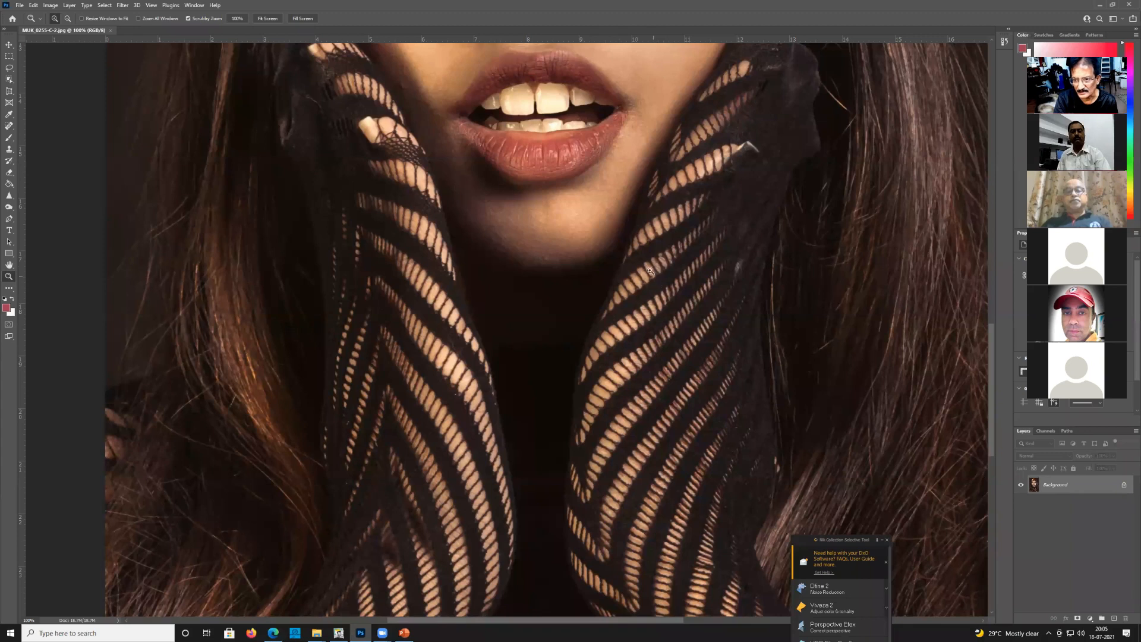
# Set the Sharpen tool to a strength slightly below 50% and enlarge its brush to span several rows of the glove's netting
pyautogui.click(9, 195)
pyautogui.click(39, 205)
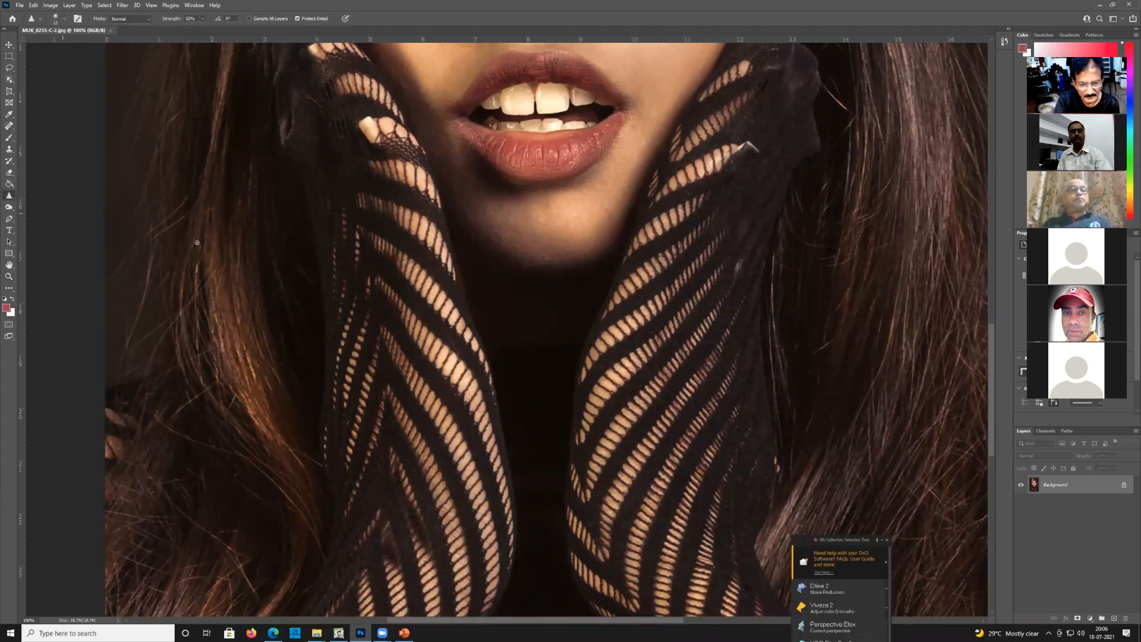
pyautogui.click(202, 18)
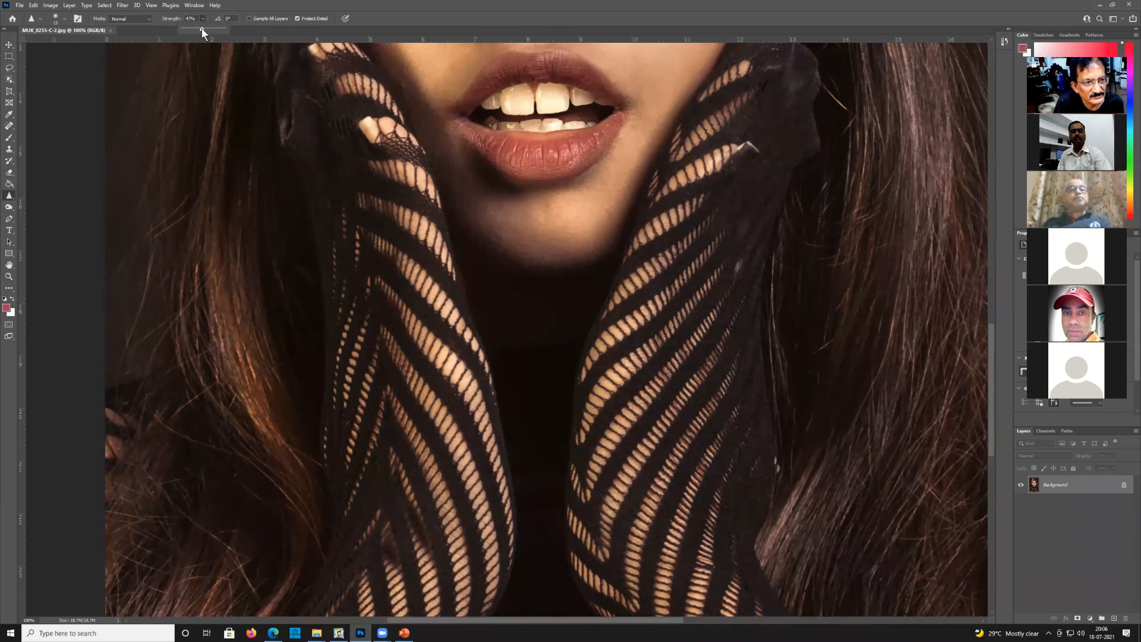
pyautogui.click(619, 339)
pyautogui.press(']')
pyautogui.press(']')
pyautogui.press(']')
pyautogui.press(']')
pyautogui.press(']')
pyautogui.press(']')
pyautogui.press(']')
pyautogui.press(']')
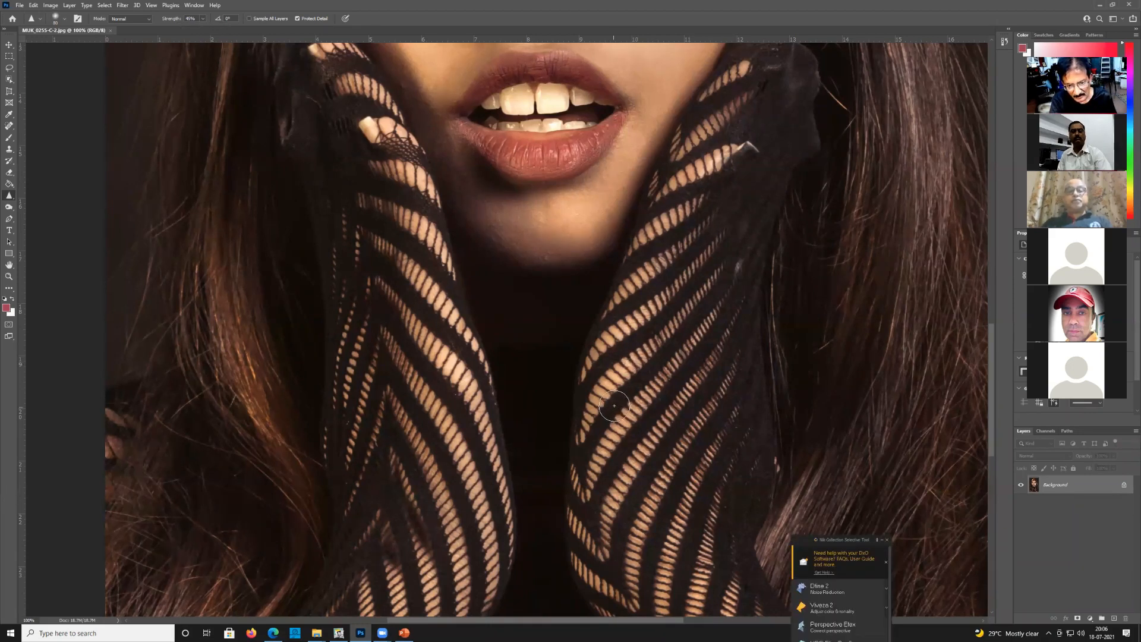
pyautogui.press(']')
pyautogui.press(']')
pyautogui.press(']')
pyautogui.press(']')
pyautogui.press(']')
pyautogui.press(']')
pyautogui.press(']')
pyautogui.press(']')
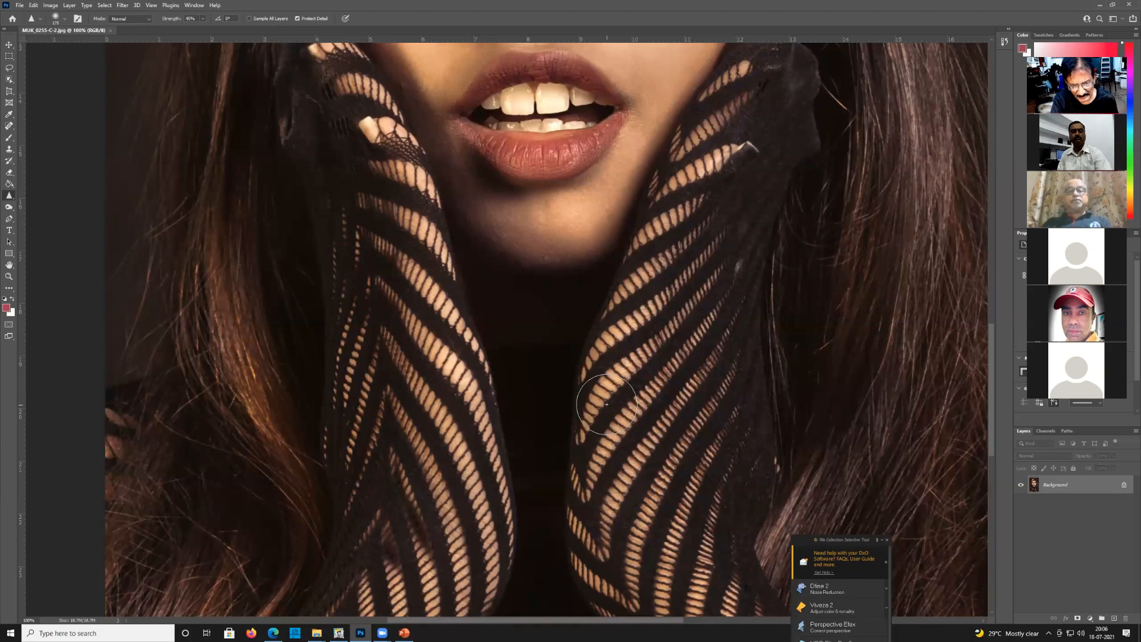
# Try a diagonal Sharpen stroke over the netting of the glove right of the chin, and undo it
pyautogui.moveTo(625, 376); pyautogui.dragTo(688, 288)
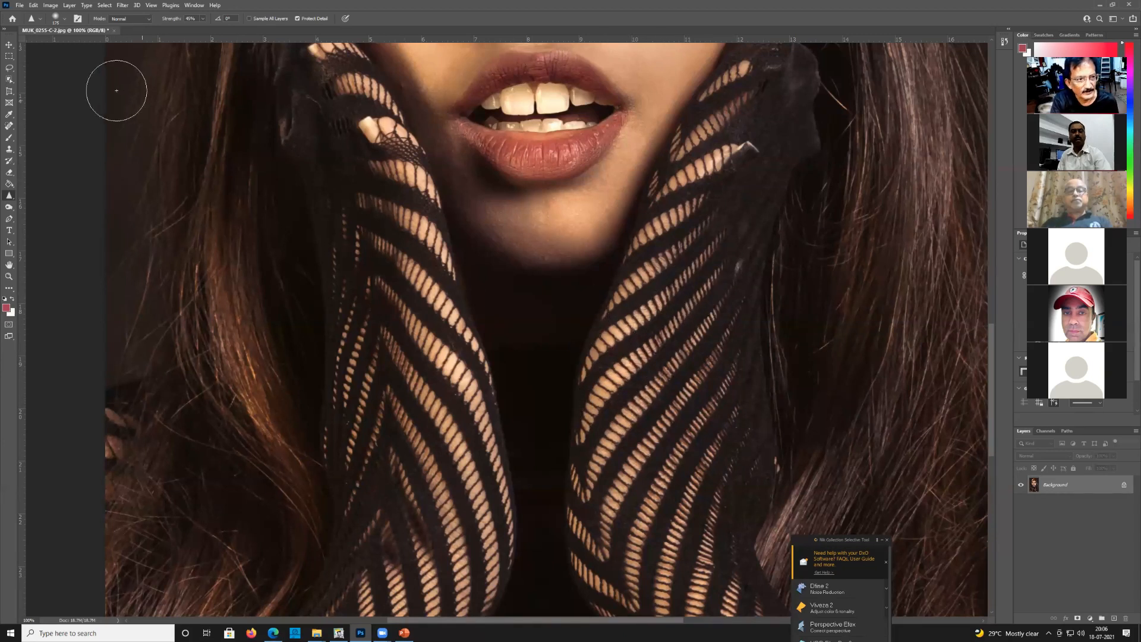
pyautogui.click(33, 5)
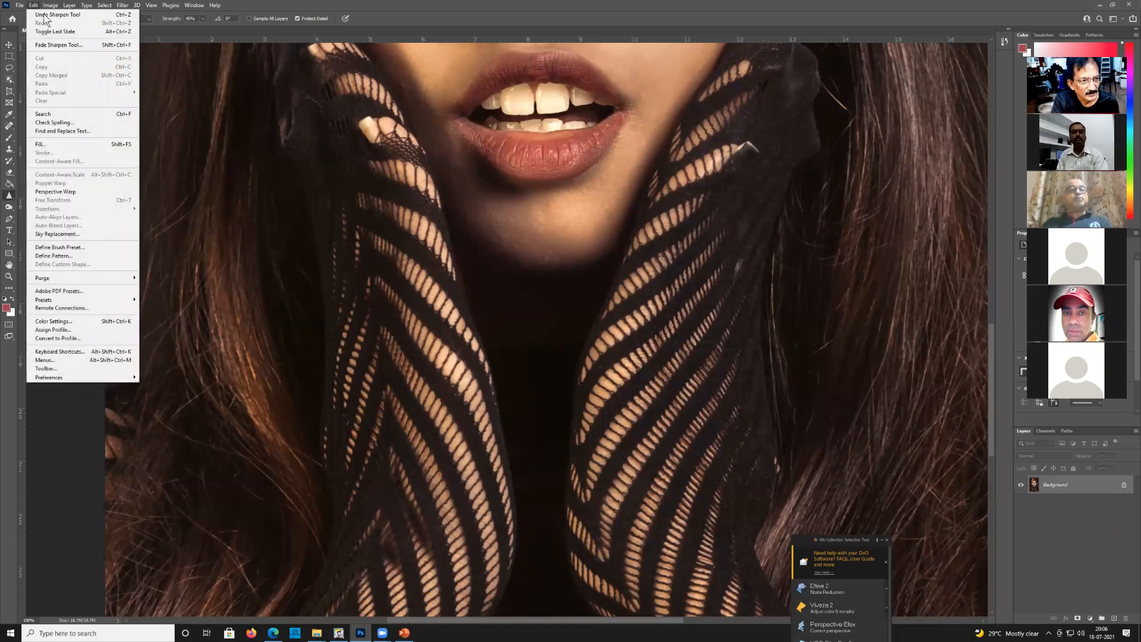
pyautogui.click(43, 16)
# Duplicate the Background layer and sharpen a diagonal band of netting on the glove right of the chin on the copy
pyautogui.moveTo(1101, 485); pyautogui.dragTo(1112, 618)
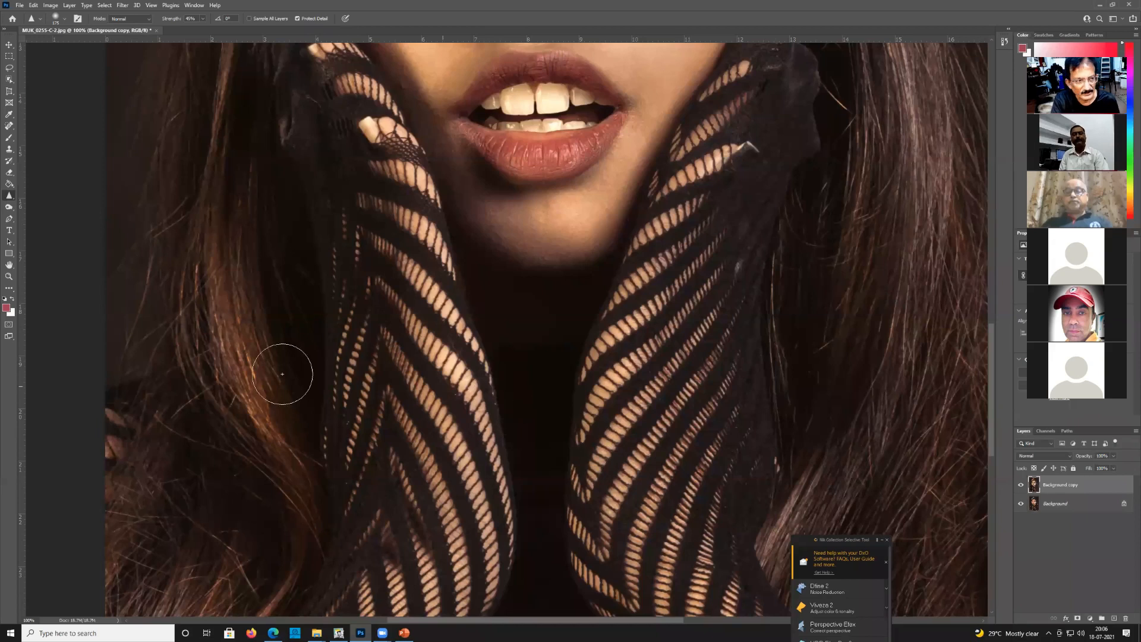
pyautogui.rightClick(9, 197)
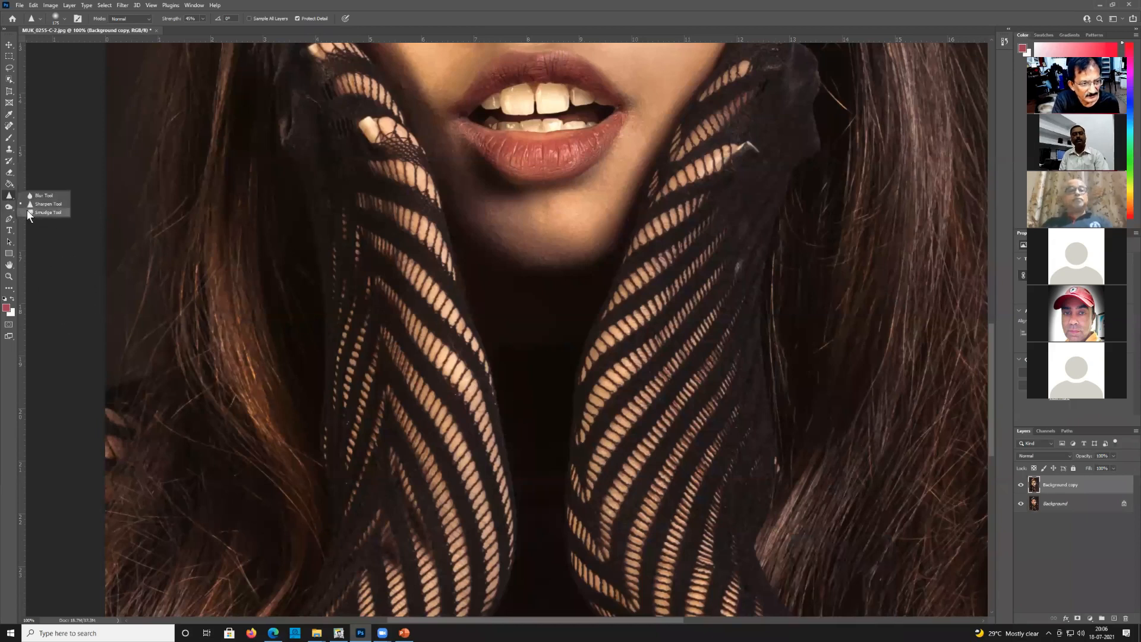
pyautogui.click(35, 204)
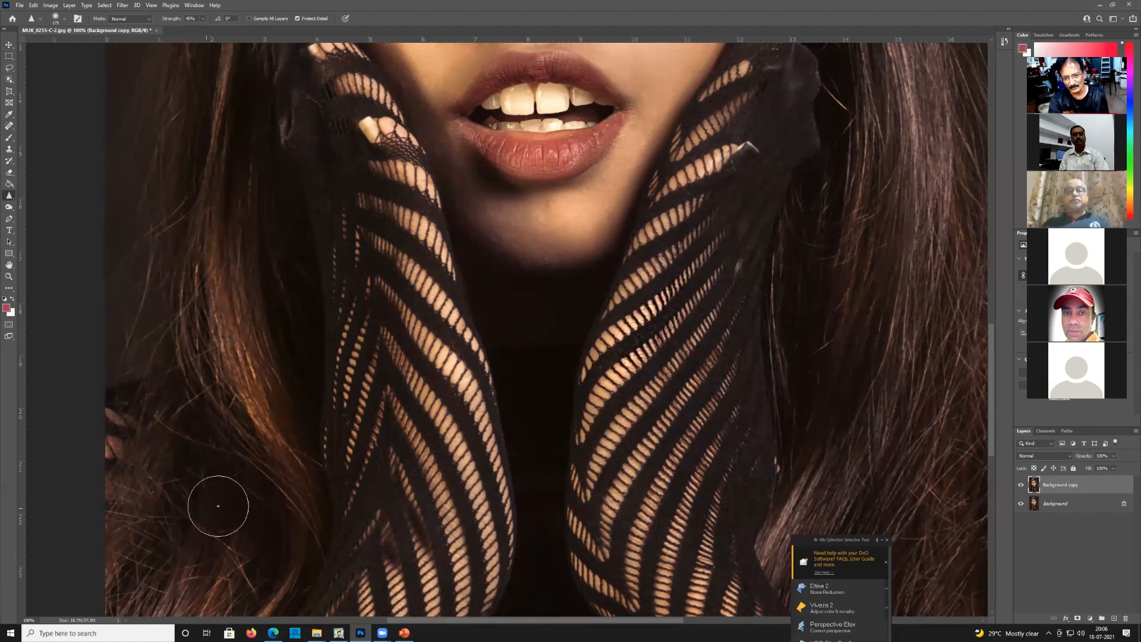
# Compare the glove with and without sharpening by toggling the visibility of the Background copy layer
pyautogui.click(1020, 486)
pyautogui.click(1021, 485)
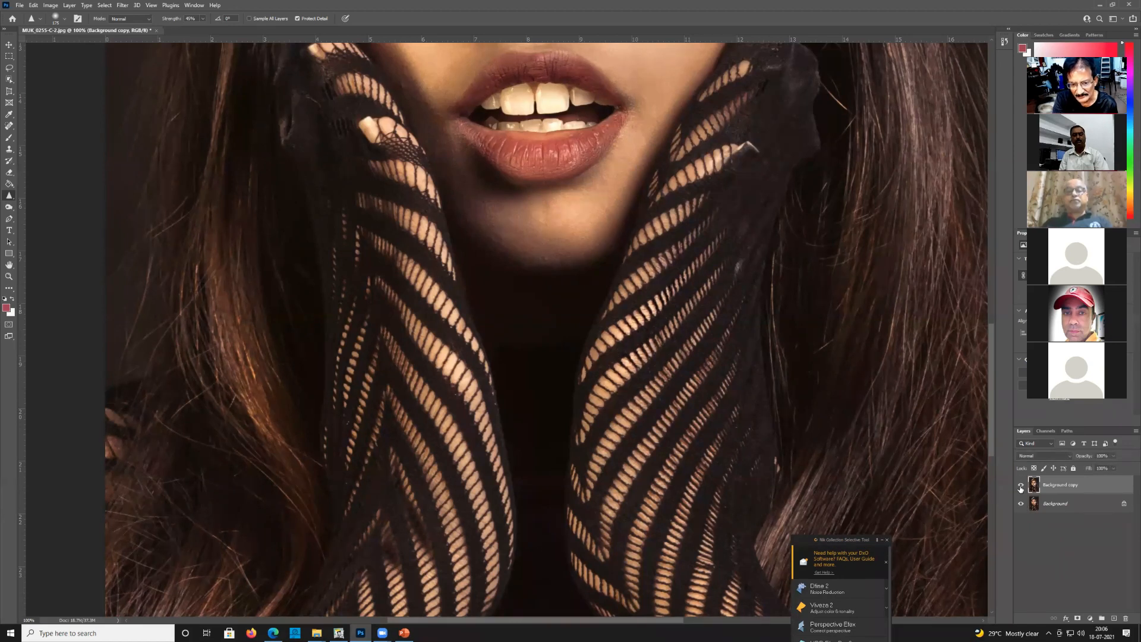
pyautogui.click(1021, 486)
pyautogui.click(1020, 485)
pyautogui.click(1021, 486)
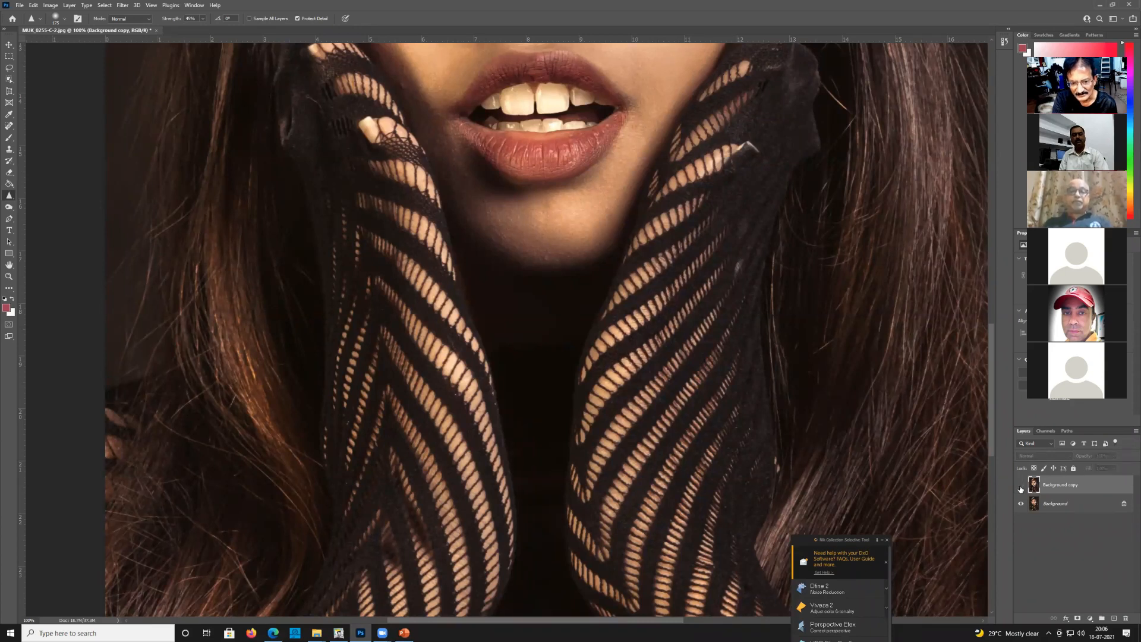
# Examine the sharpened netting at 300% by hiding and showing the Background copy layer repeatedly, leaving it shown
pyautogui.press('z')
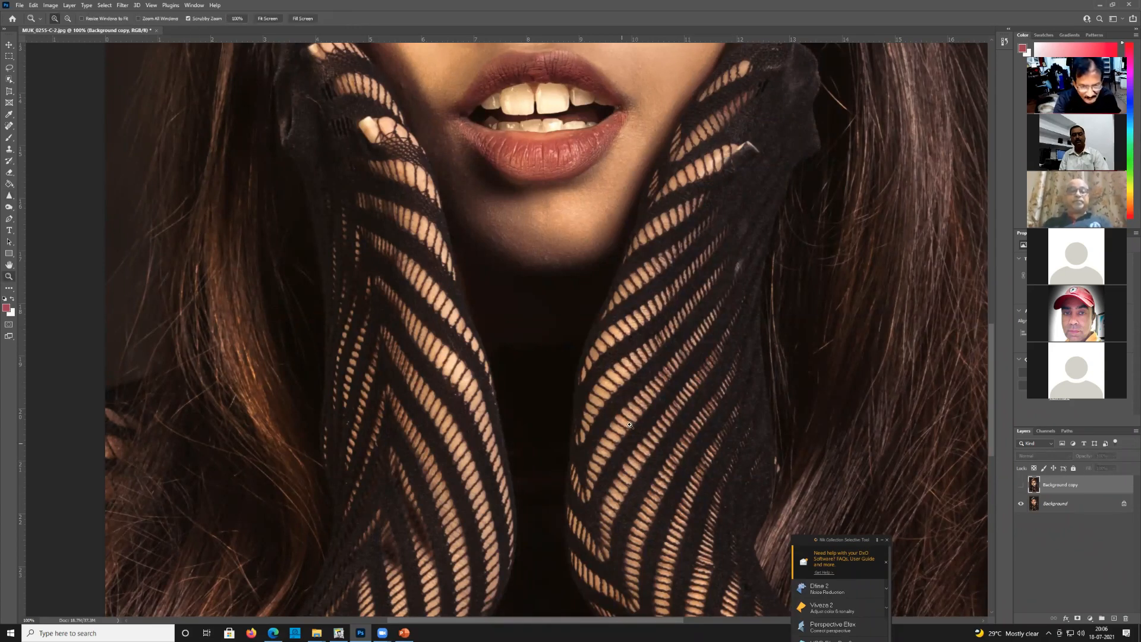
pyautogui.click(653, 386)
pyautogui.click(653, 387)
pyautogui.click(654, 387)
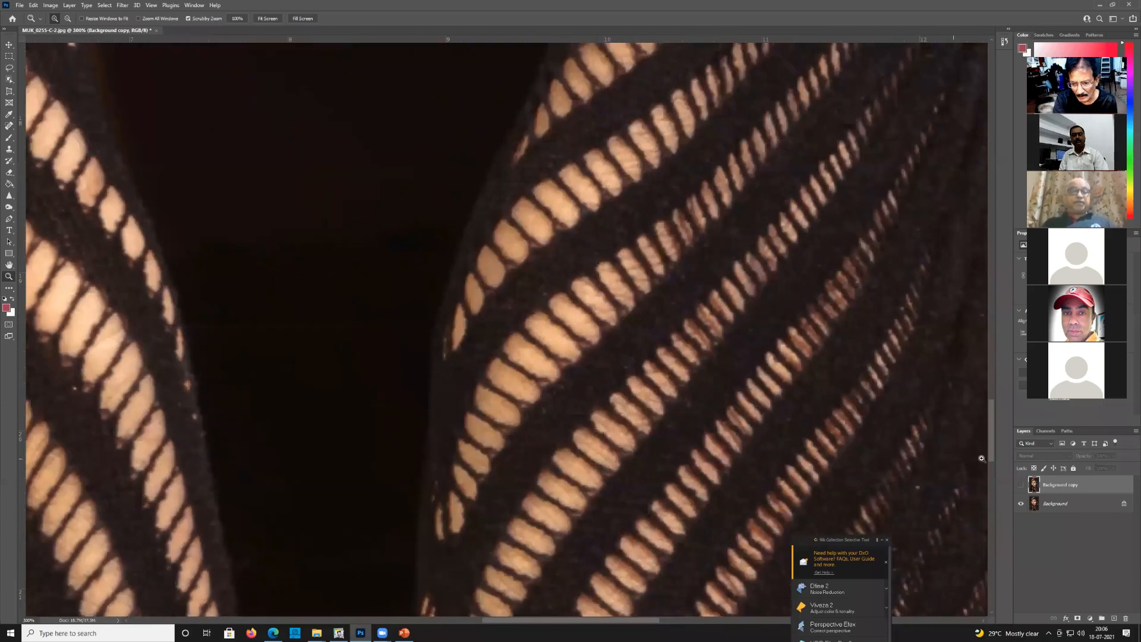
pyautogui.click(1021, 486)
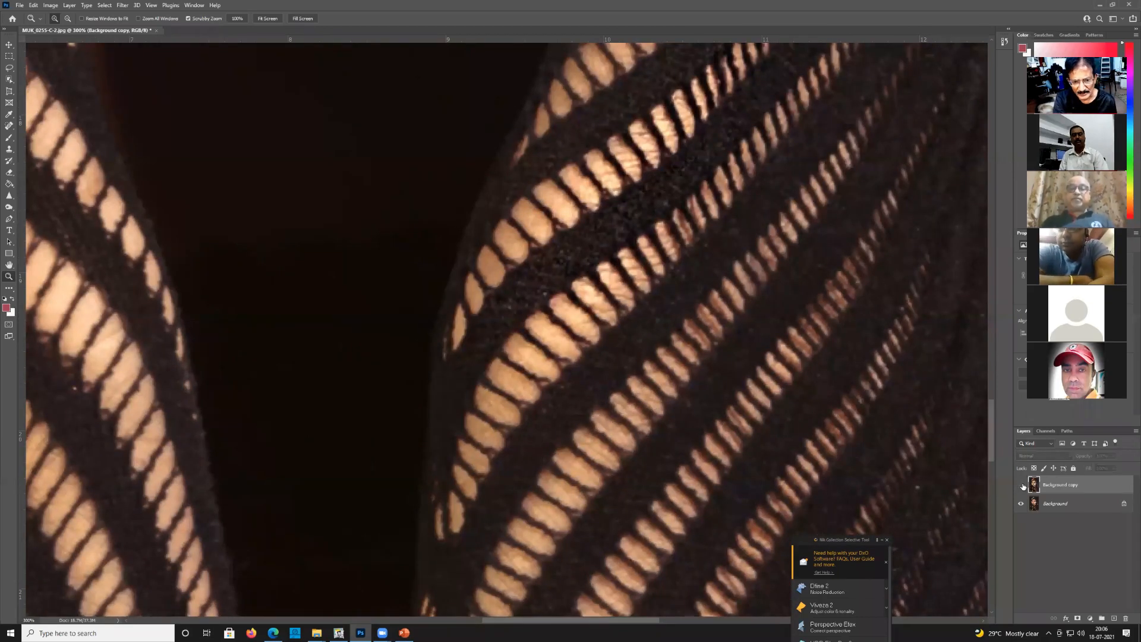
pyautogui.click(1021, 486)
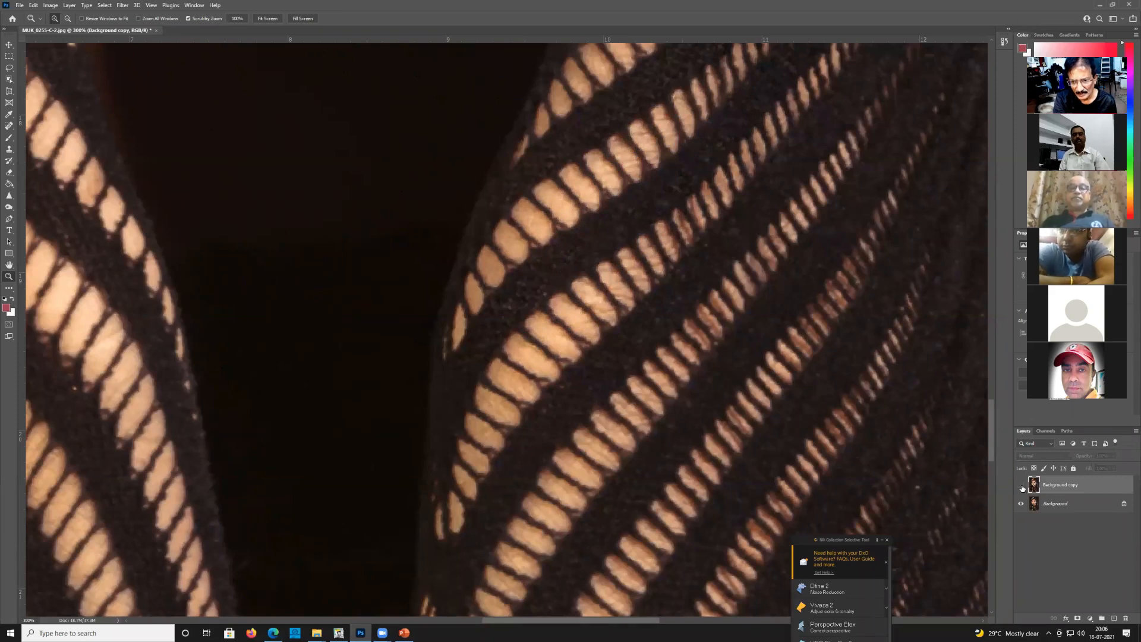
pyautogui.click(1021, 486)
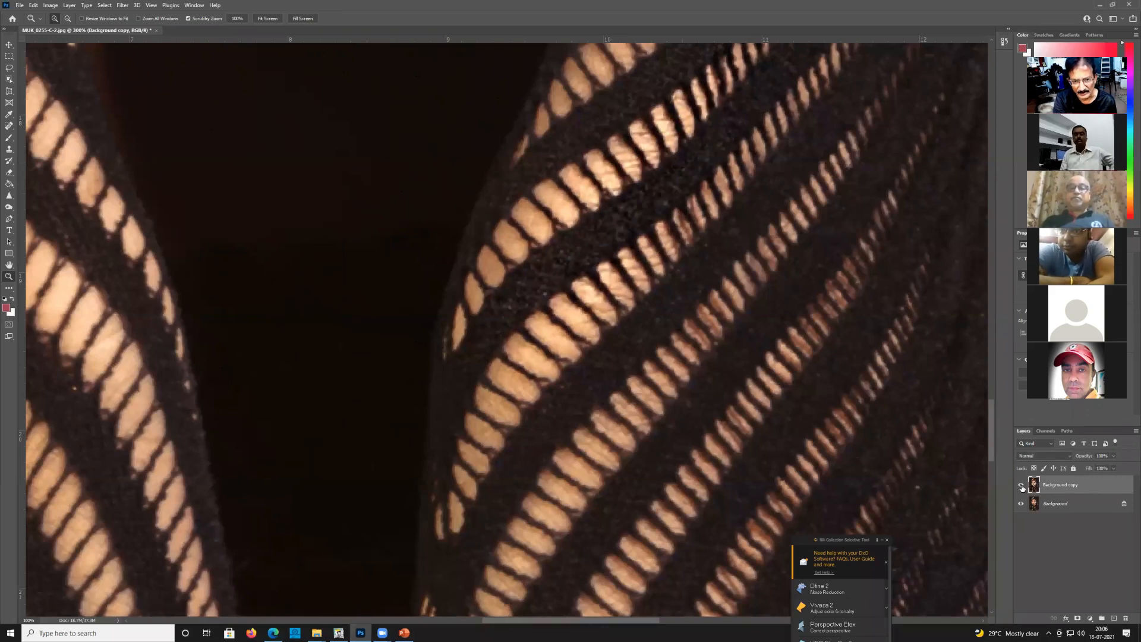
pyautogui.click(1021, 486)
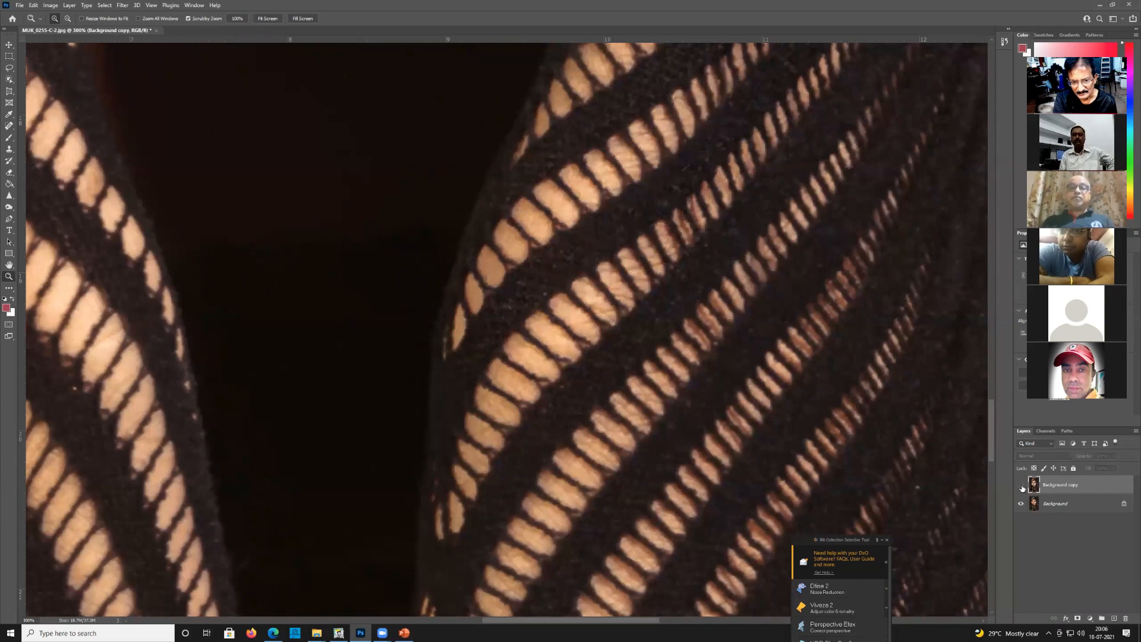
pyautogui.click(1022, 486)
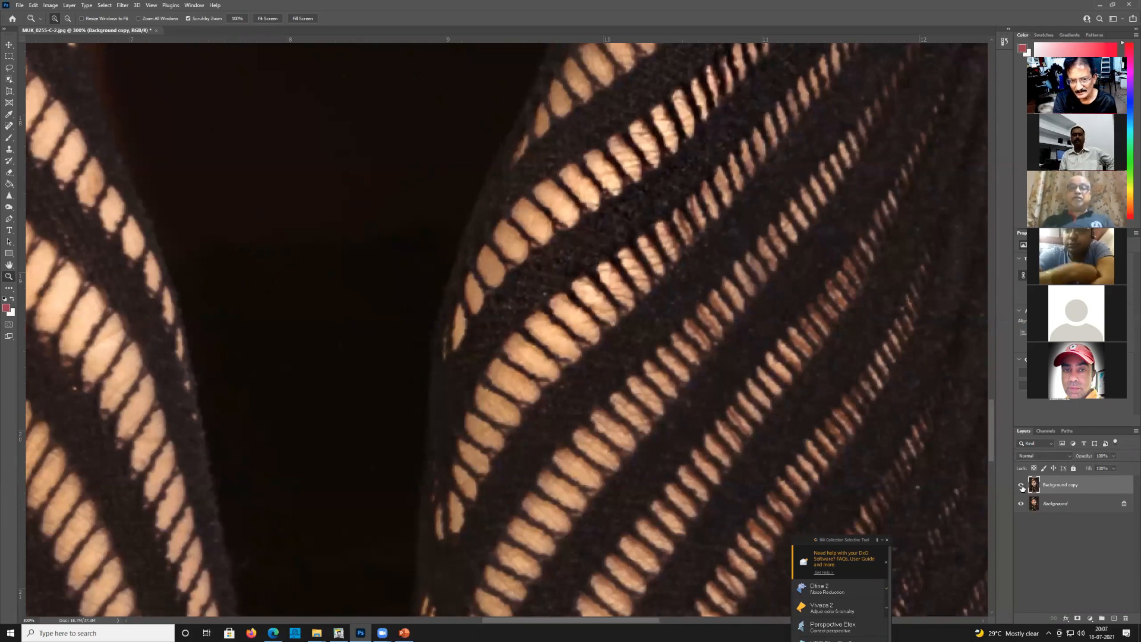
# Compare the glove netting with the Background copy layer hidden and shown, then return to viewing the whole portrait
pyautogui.click(1021, 486)
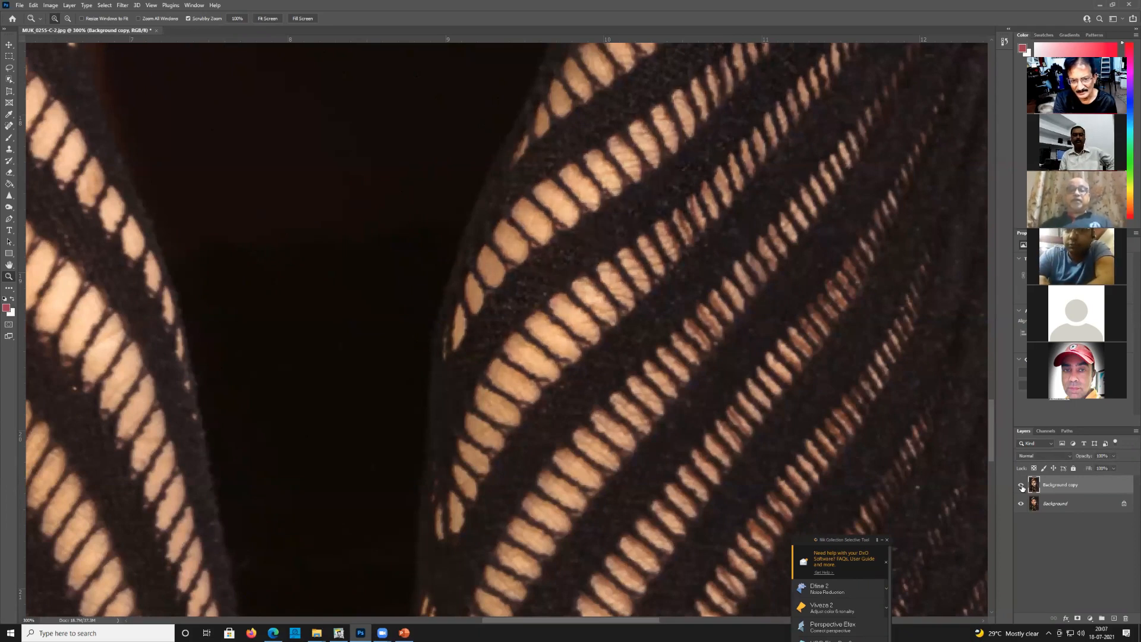
pyautogui.click(1021, 486)
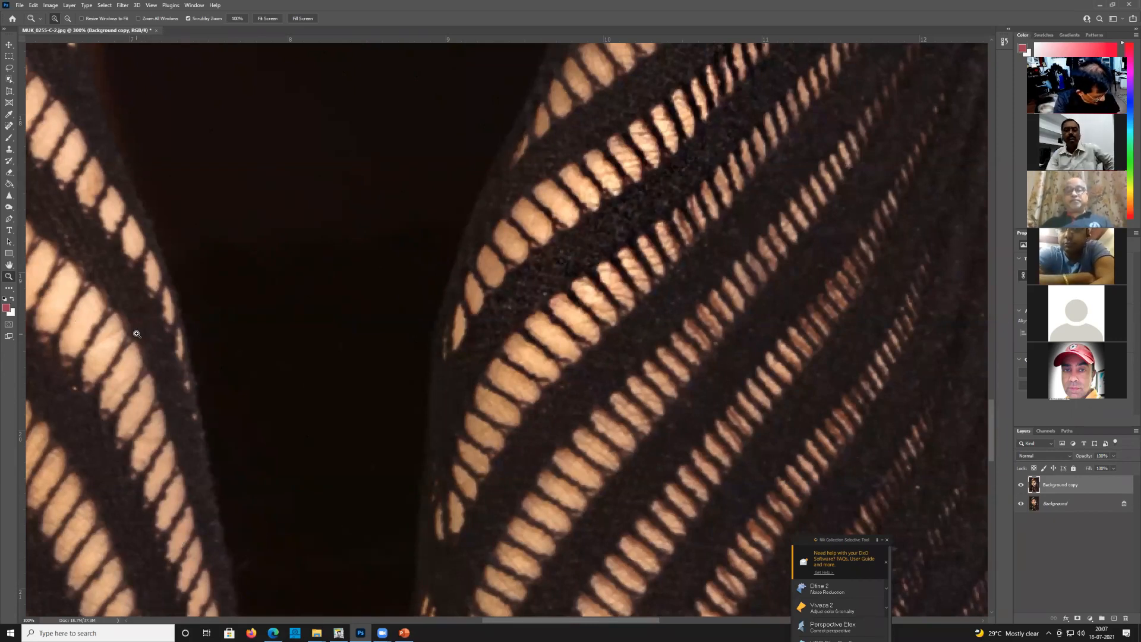
pyautogui.keyDown('alt'); pyautogui.click(161, 324); pyautogui.keyUp('alt')
pyautogui.keyDown('alt'); pyautogui.click(161, 324); pyautogui.keyUp('alt')
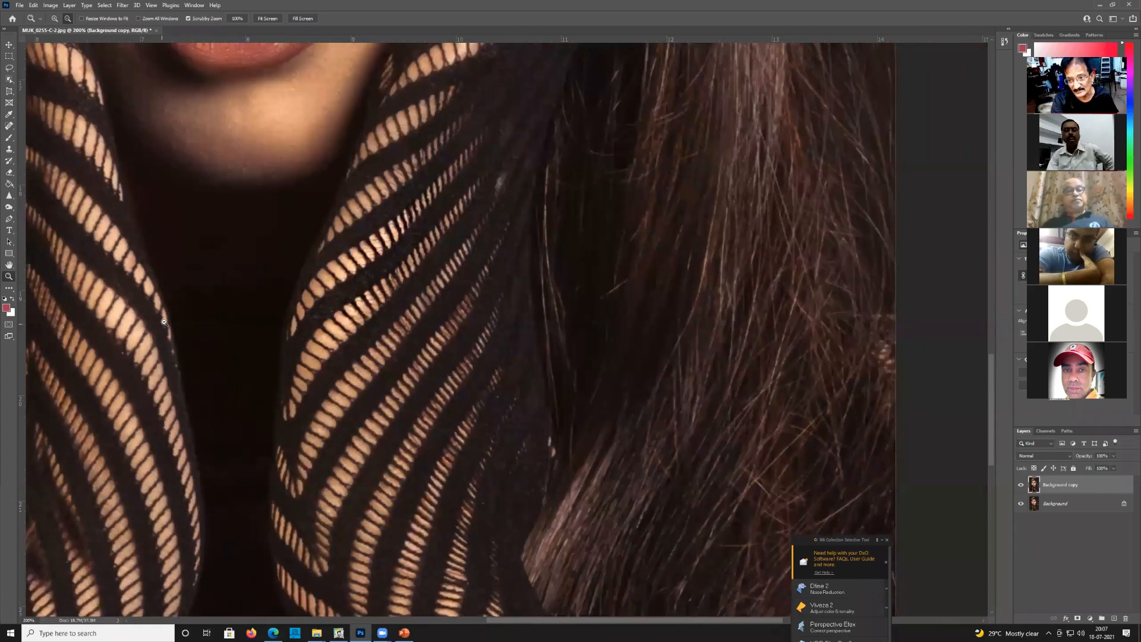
pyautogui.keyDown('alt'); pyautogui.click(163, 322); pyautogui.keyUp('alt')
pyautogui.keyDown('alt'); pyautogui.click(165, 321); pyautogui.keyUp('alt')
pyautogui.keyDown('alt'); pyautogui.click(168, 317); pyautogui.keyUp('alt')
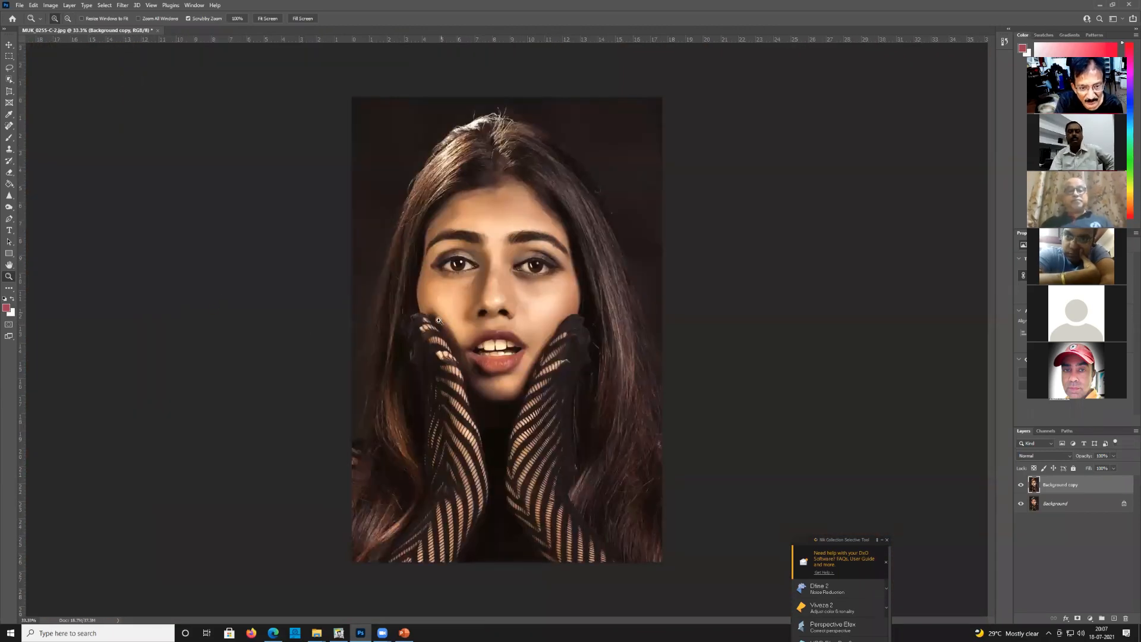
# Set up the Blur tool at 100% strength for a close-up of the lower lip
pyautogui.click(455, 447)
pyautogui.click(455, 449)
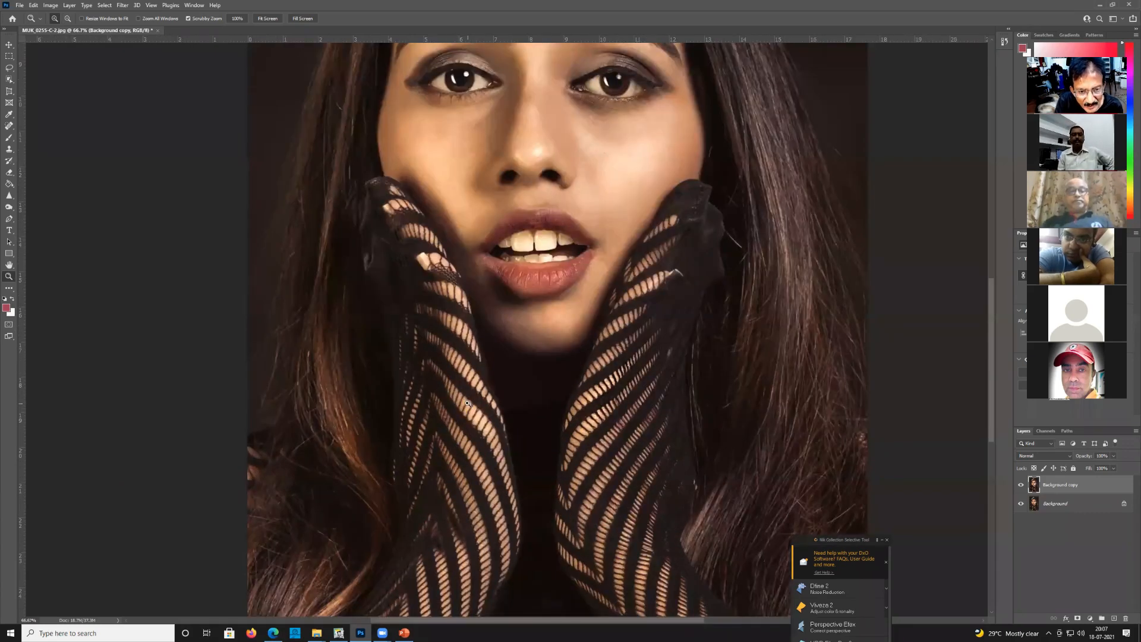
pyautogui.click(503, 381)
pyautogui.click(587, 224)
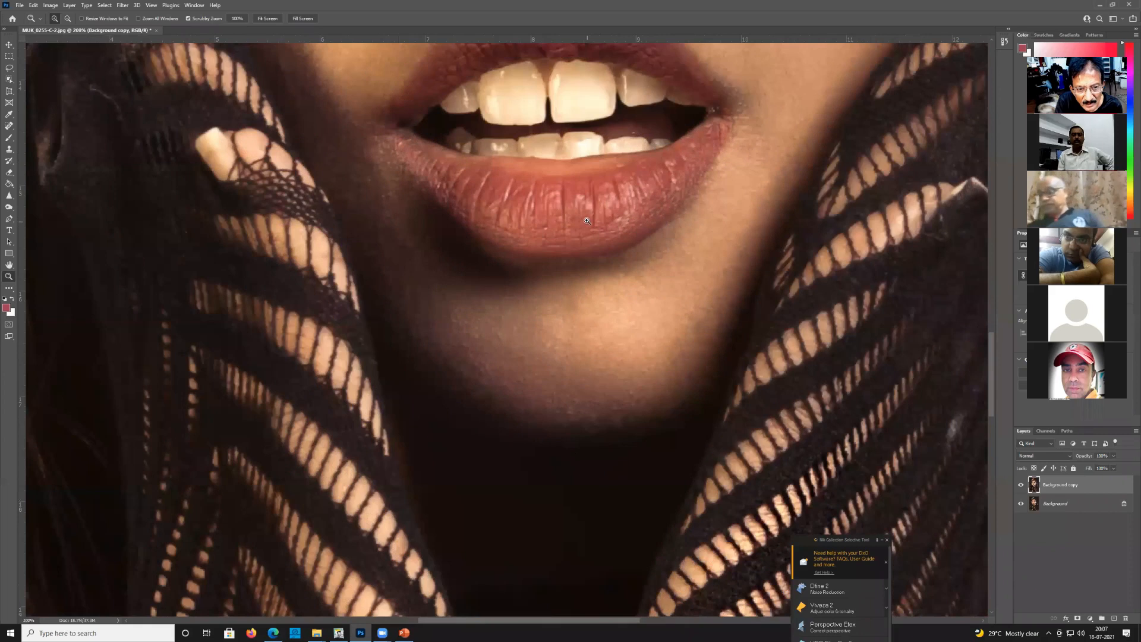
pyautogui.click(585, 207)
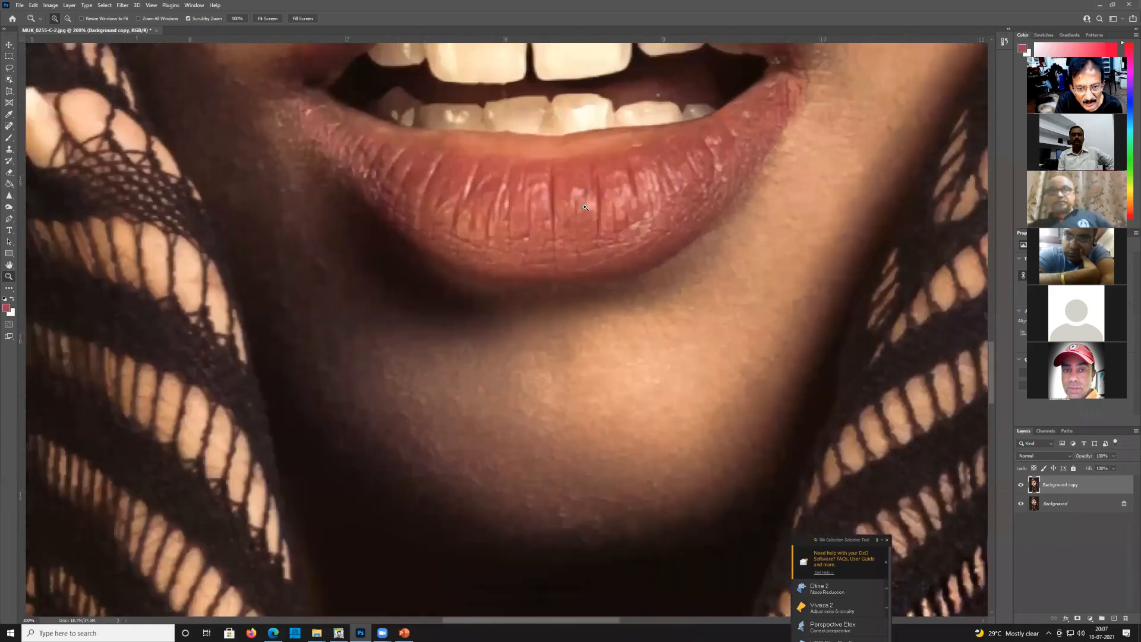
pyautogui.click(9, 198)
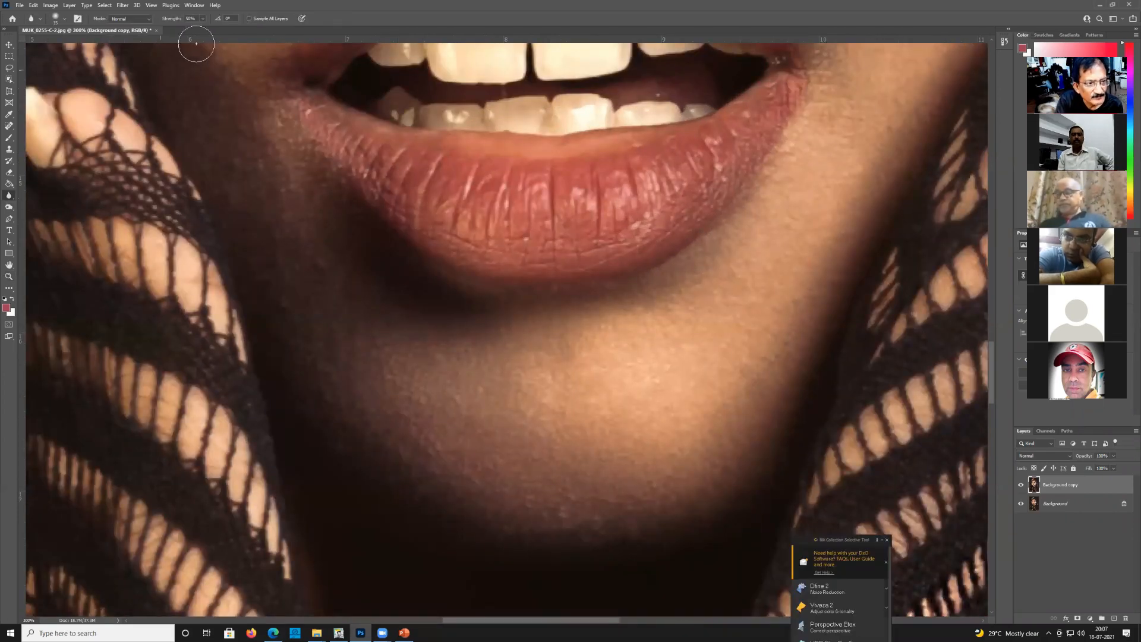
pyautogui.click(203, 19)
pyautogui.moveTo(204, 30); pyautogui.dragTo(235, 31)
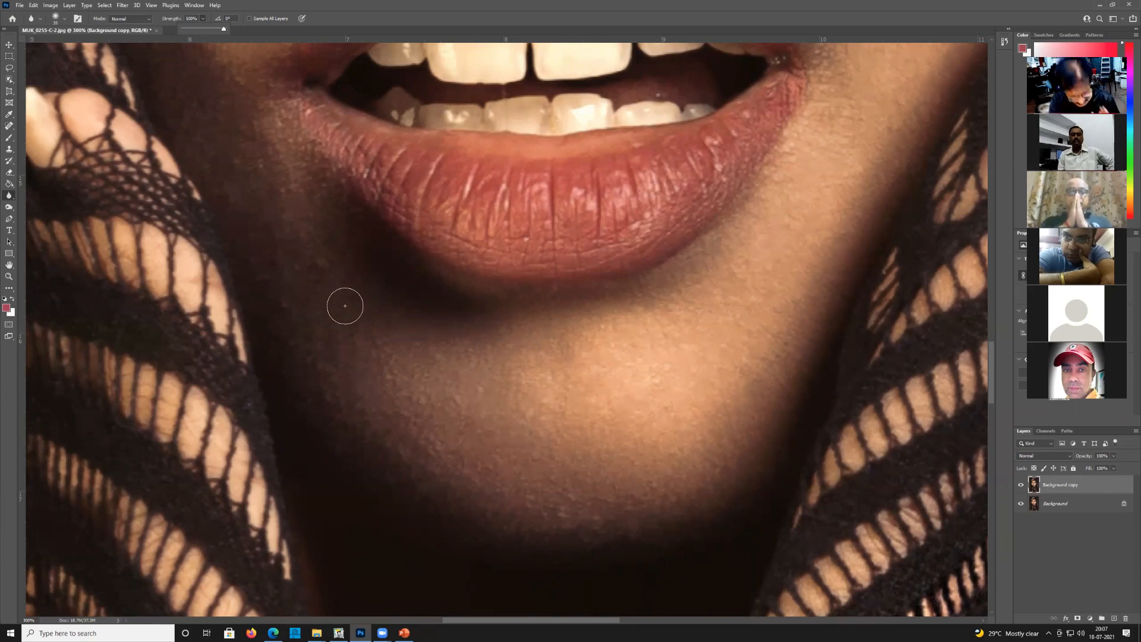
# Enlarge the blur brush and soften the creases in the middle of the lower lip on the Background copy layer
pyautogui.press(']')
pyautogui.press(']')
pyautogui.press(']')
pyautogui.press(']')
pyautogui.press(']')
pyautogui.press(']')
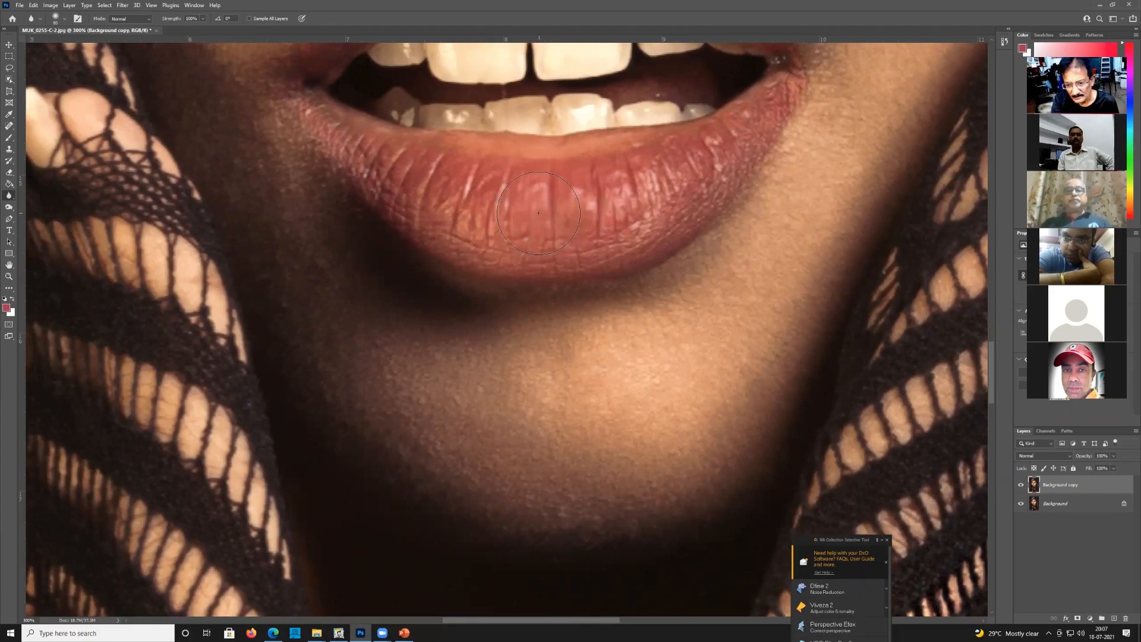
# Compare the lower lip with and without the blur by toggling the Background copy layer's visibility
pyautogui.click(1021, 486)
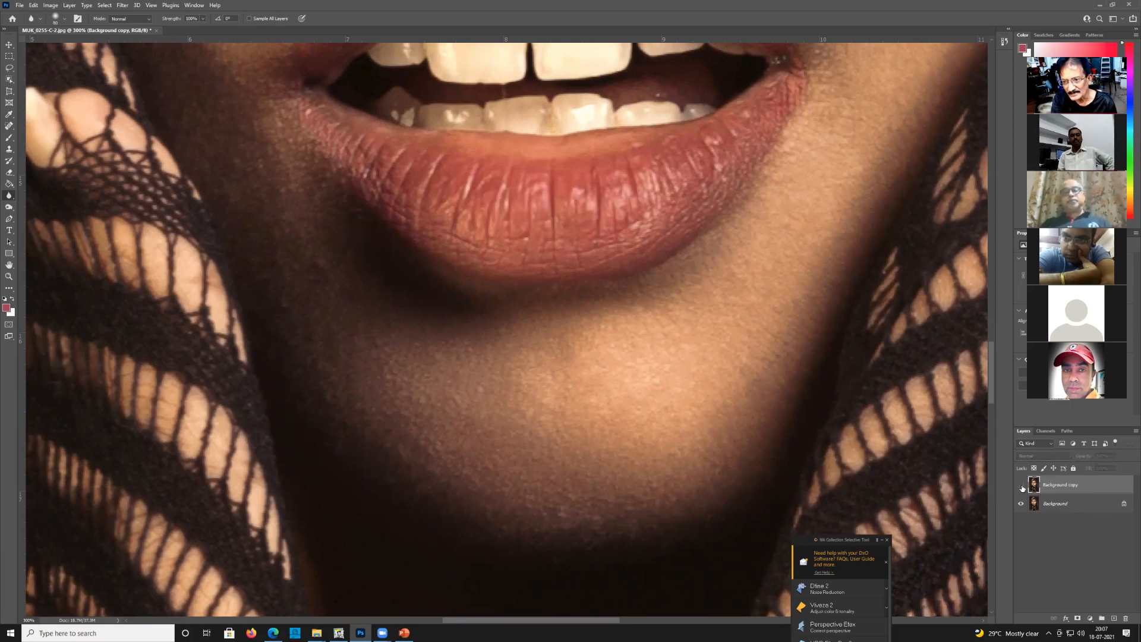
pyautogui.click(1021, 487)
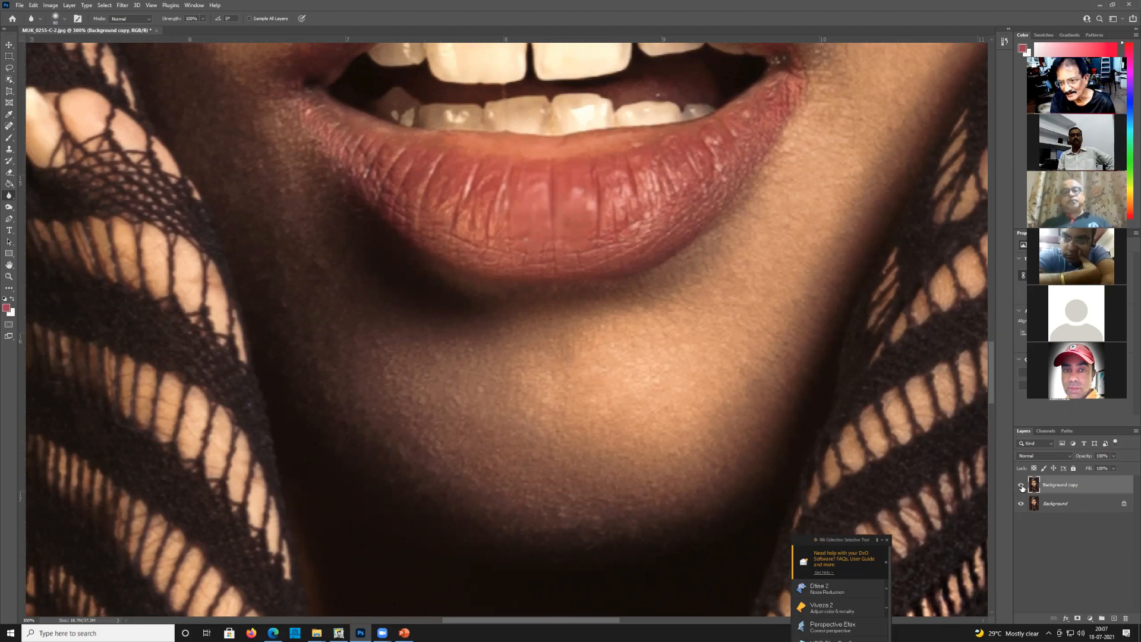
pyautogui.click(1022, 487)
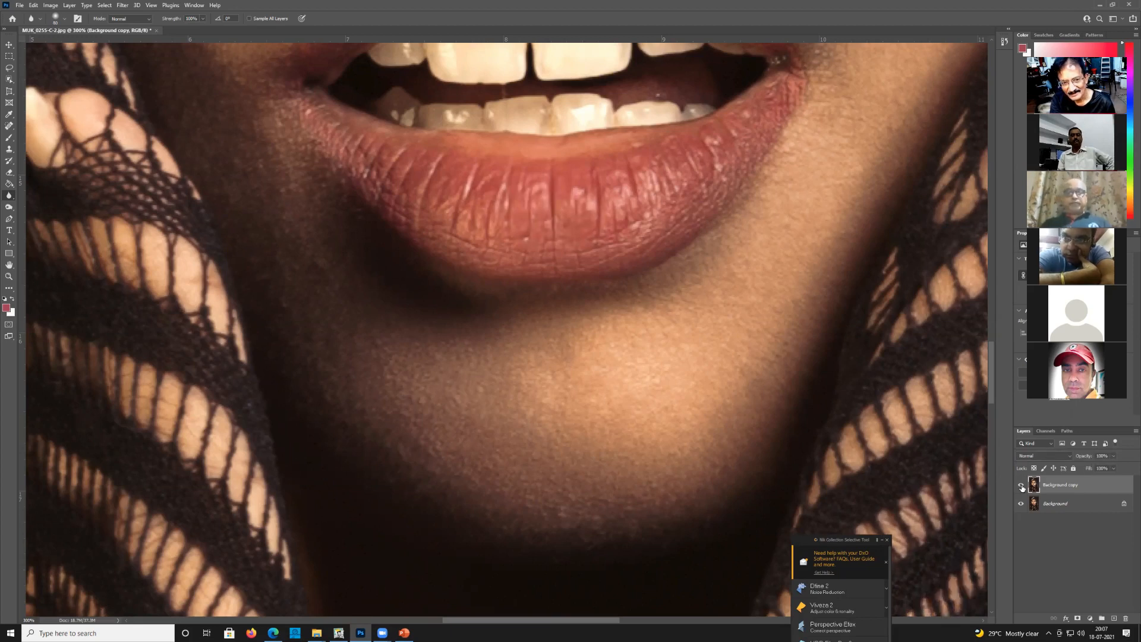
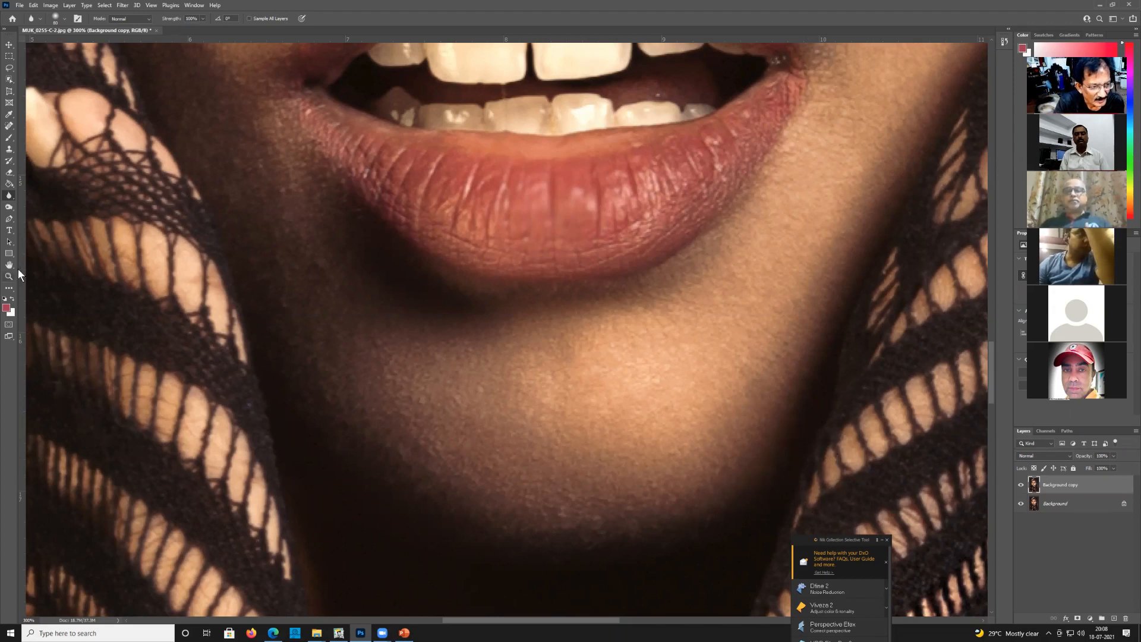
# Close the portrait MUK_0255-C-2.jpg without saving the changes
pyautogui.click(157, 29)
pyautogui.click(566, 229)
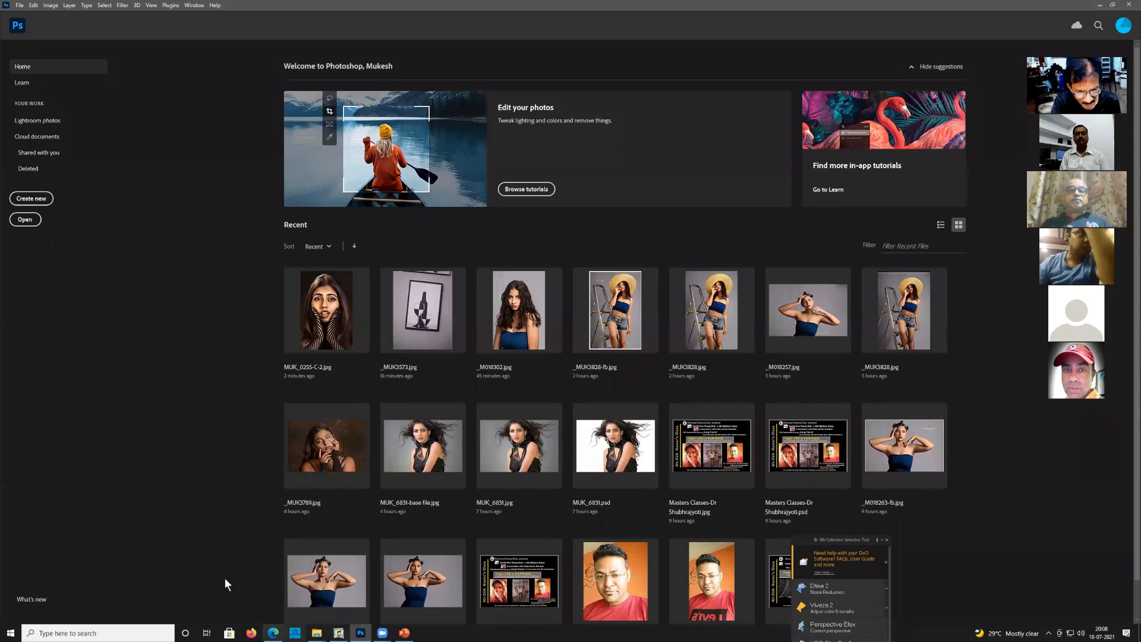
pyautogui.click(123, 6)
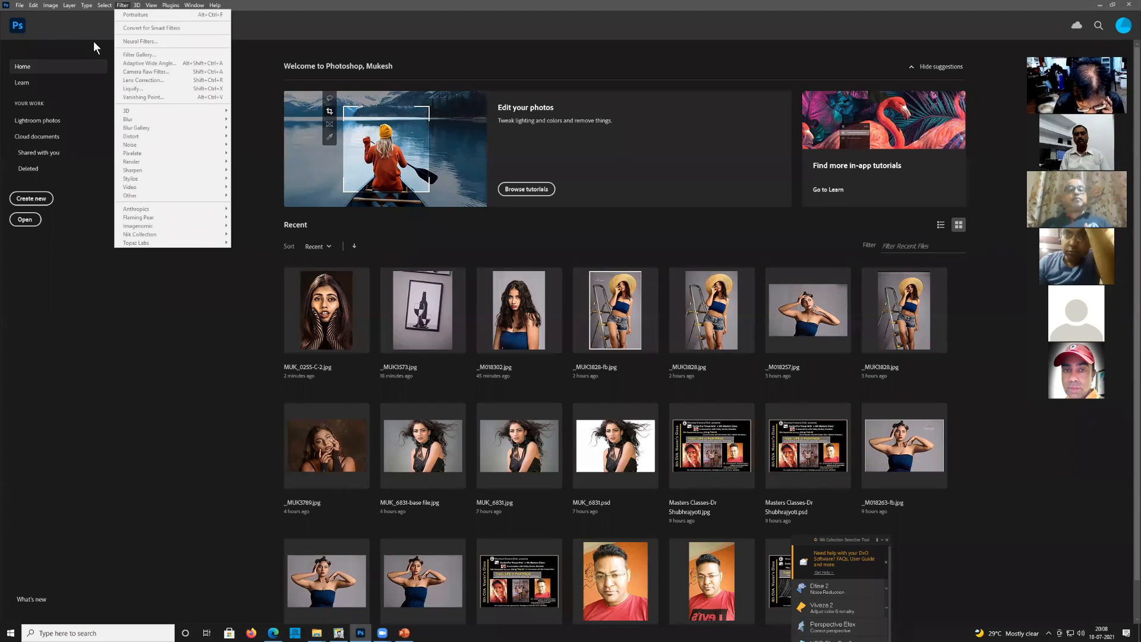
pyautogui.click(132, 341)
# Open the Image Processor script for batch-converting a folder of photos
pyautogui.click(20, 5)
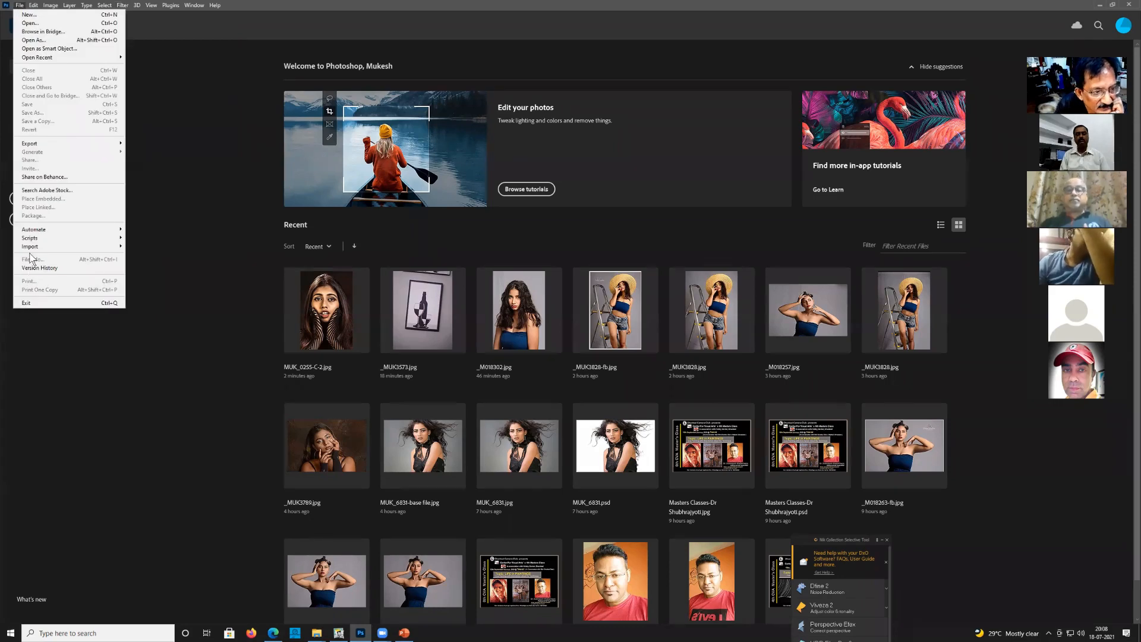
pyautogui.moveTo(33, 240)
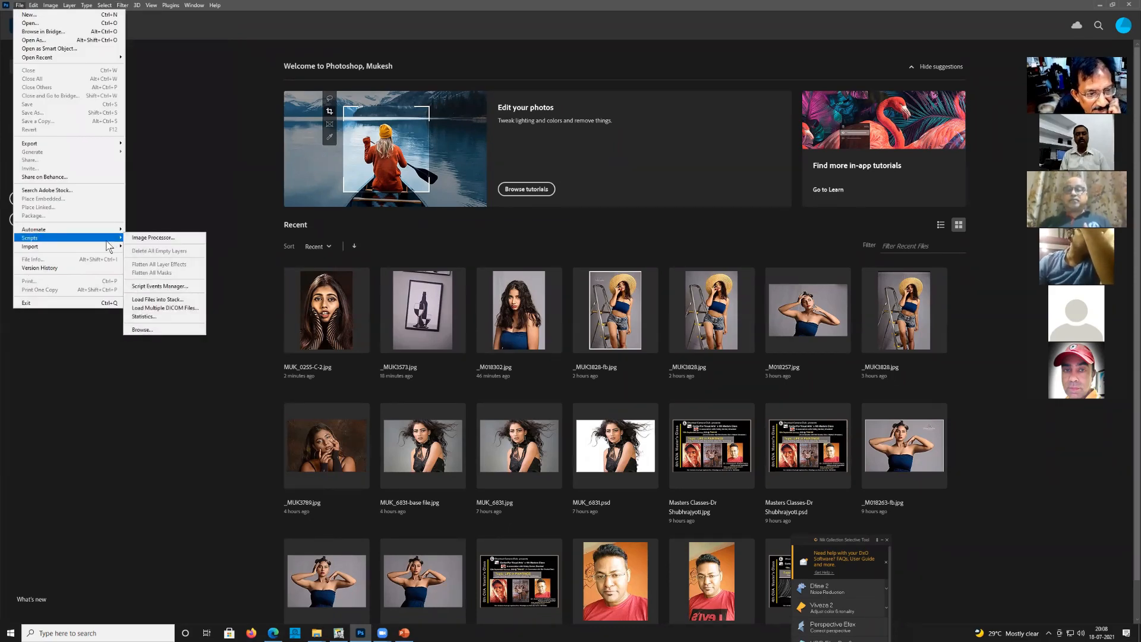
pyautogui.click(148, 238)
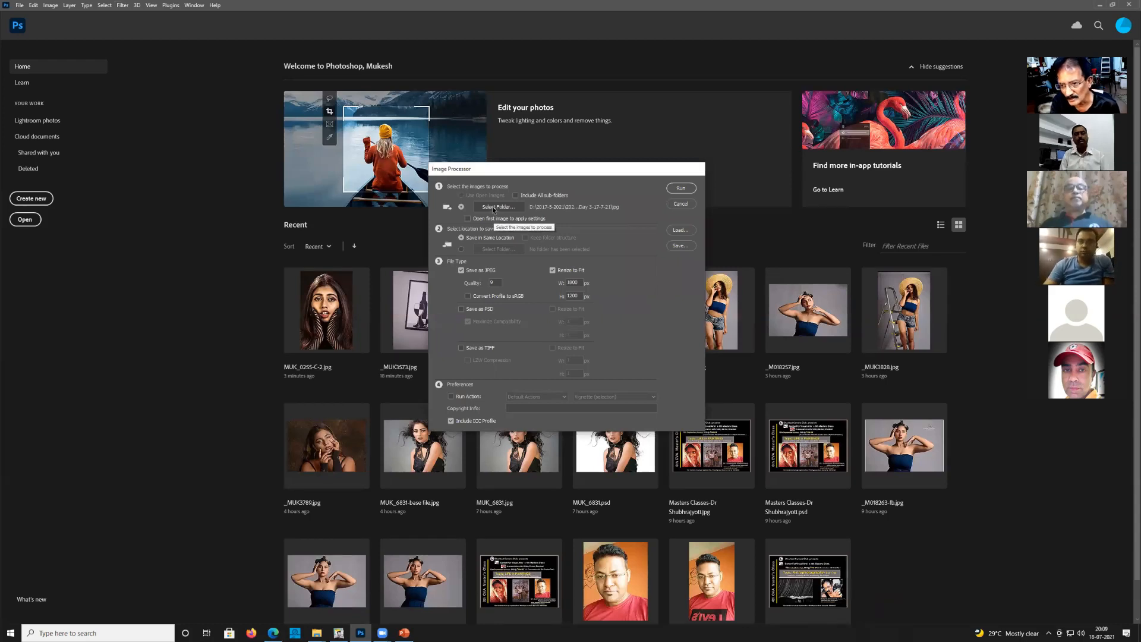
pyautogui.click(493, 207)
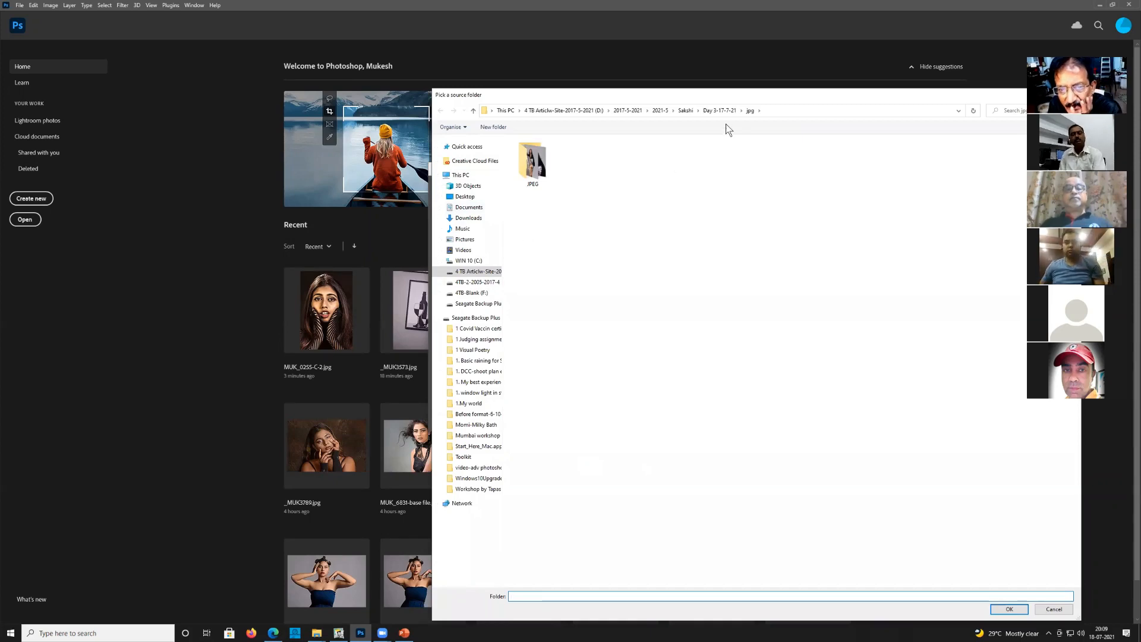
pyautogui.click(538, 177)
pyautogui.rightClick(538, 177)
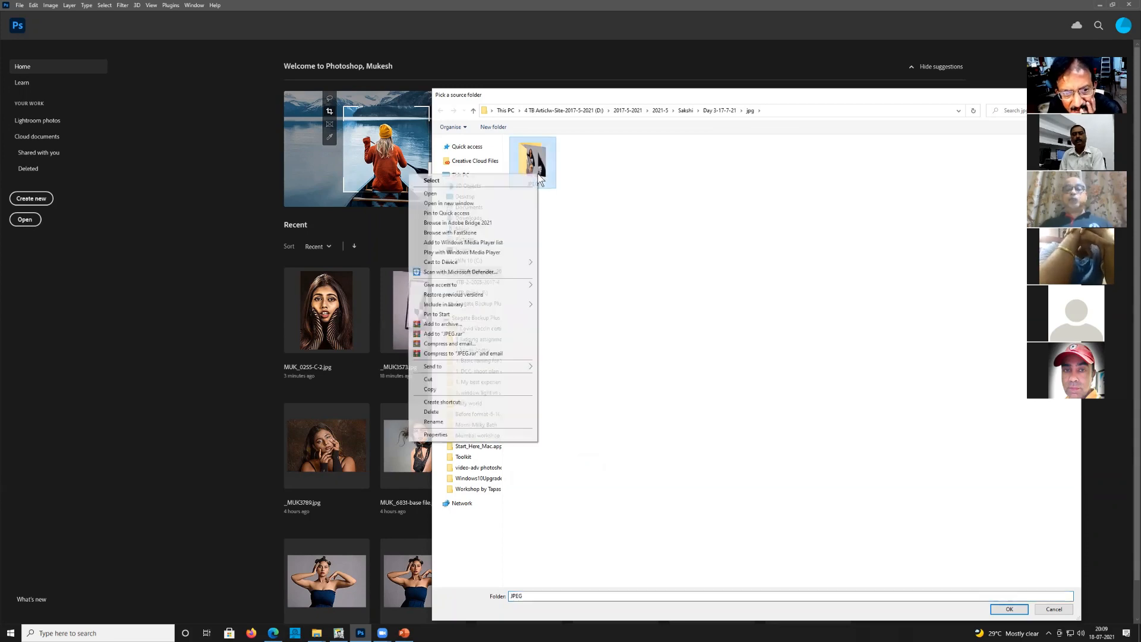
pyautogui.click(443, 193)
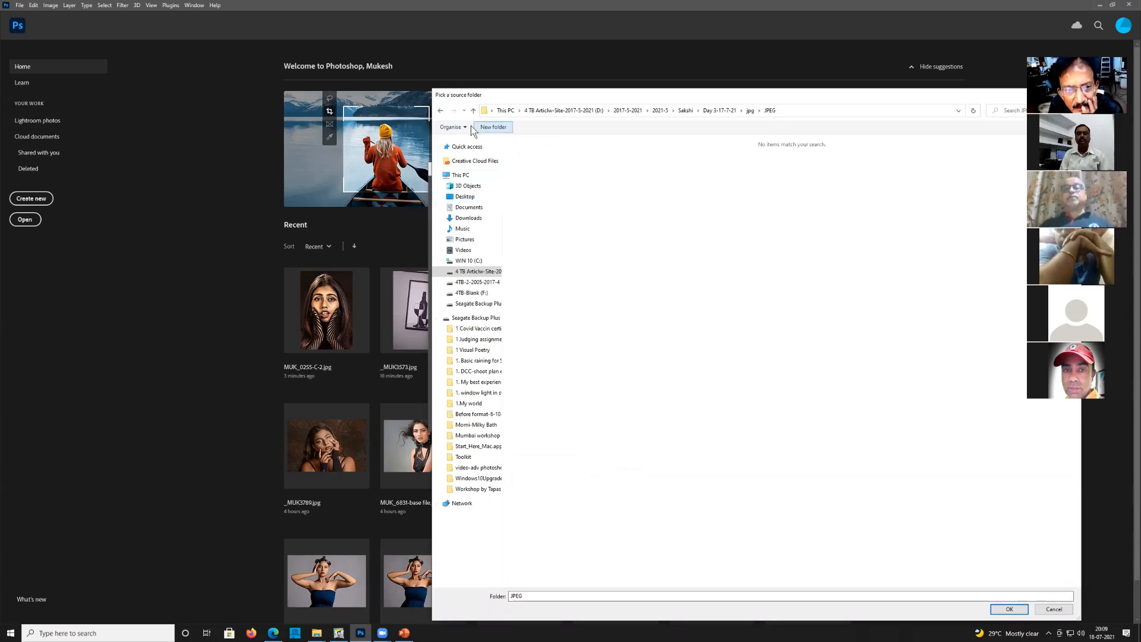
pyautogui.click(440, 110)
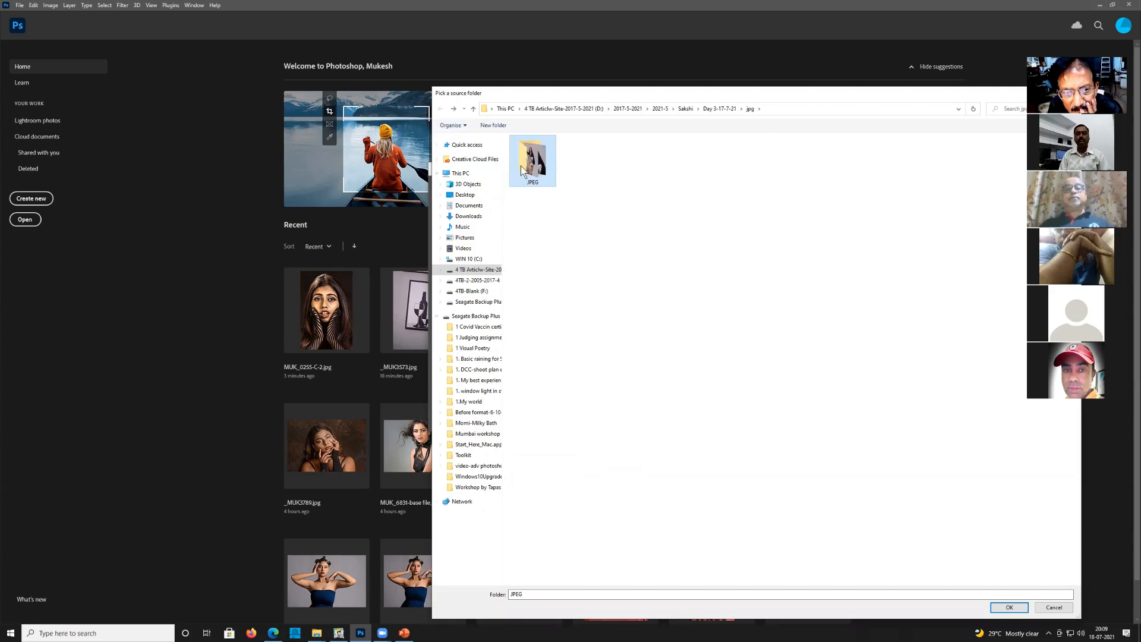
pyautogui.click(1053, 607)
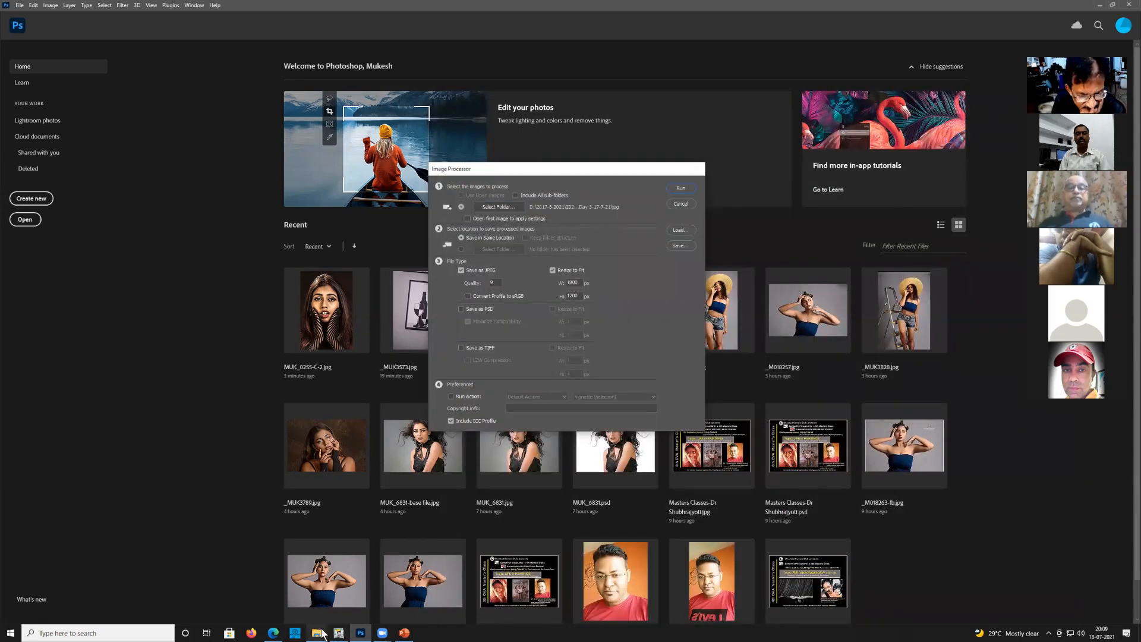
# Switch to the jpg folder in File Explorer and delete the JPEG subfolder at its beginning
pyautogui.click(317, 634)
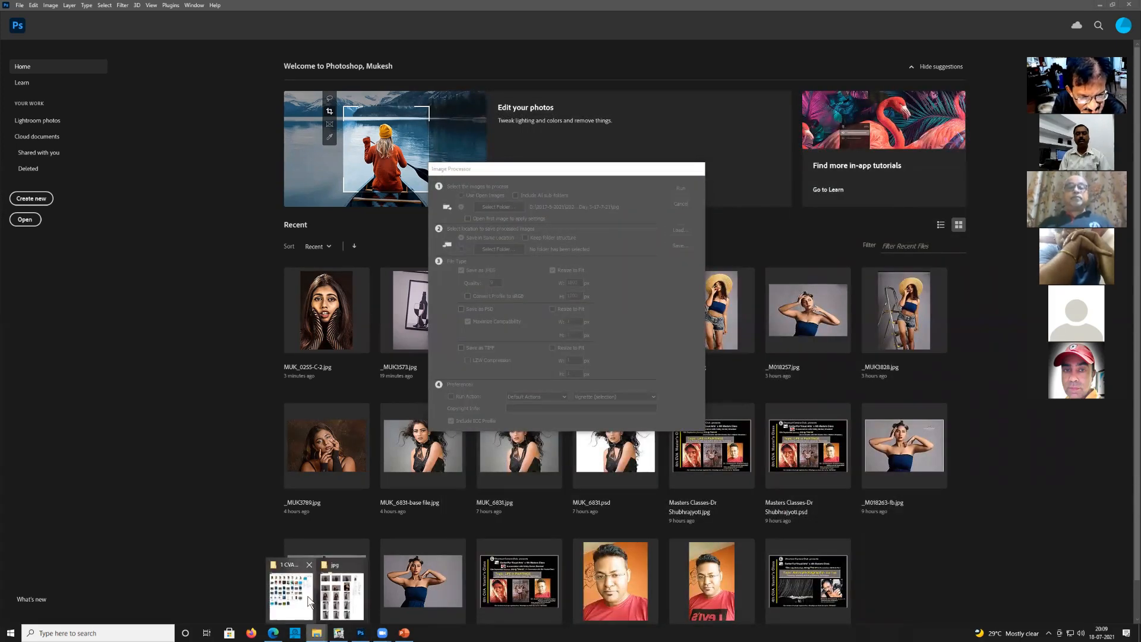
pyautogui.click(339, 600)
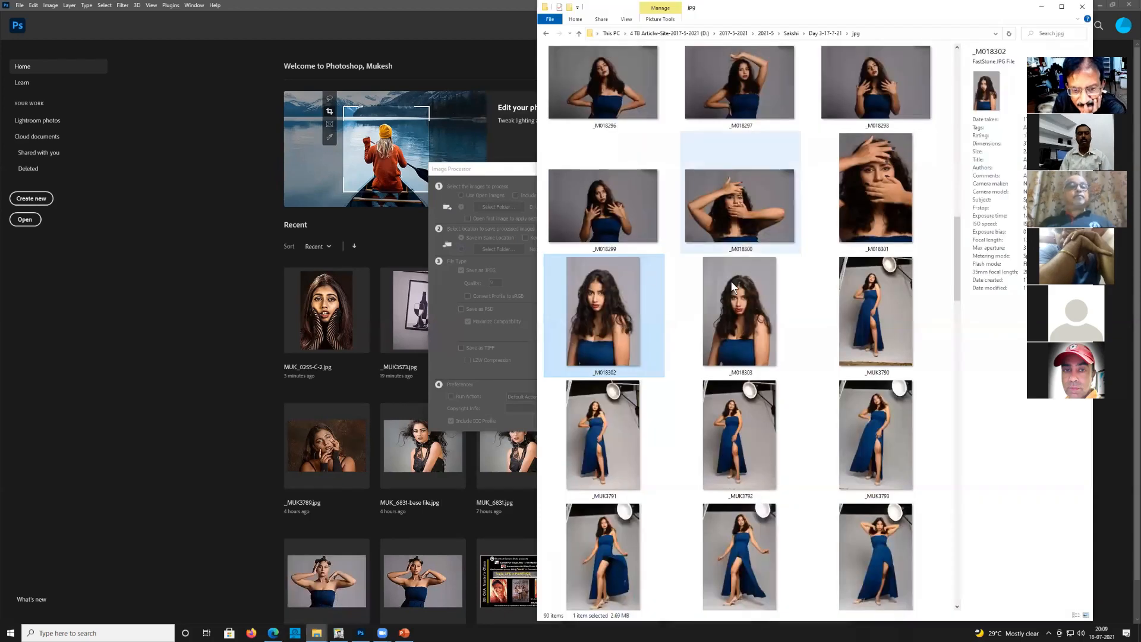
pyautogui.scroll(-5, 732, 280)
pyautogui.scroll(15, 711, 384)
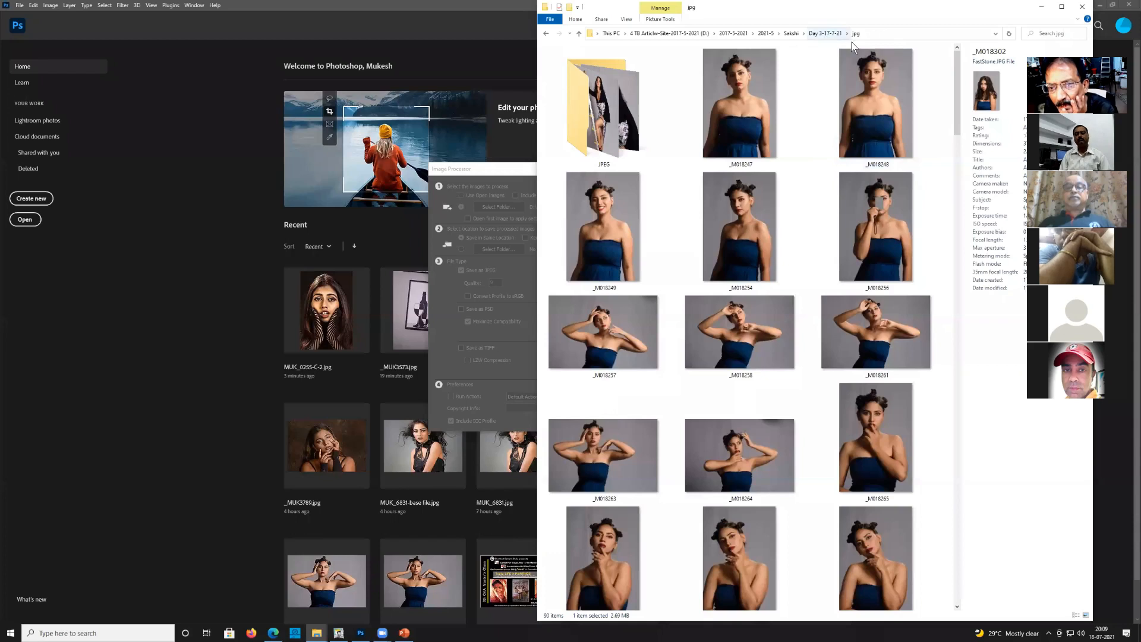
pyautogui.rightClick(621, 147)
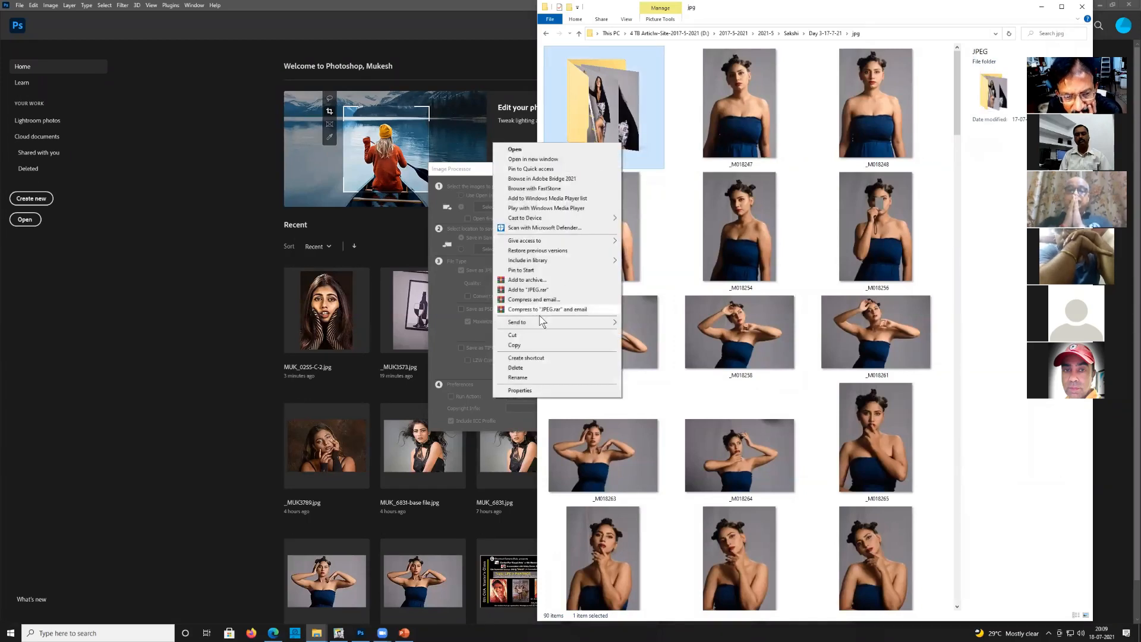
pyautogui.click(526, 367)
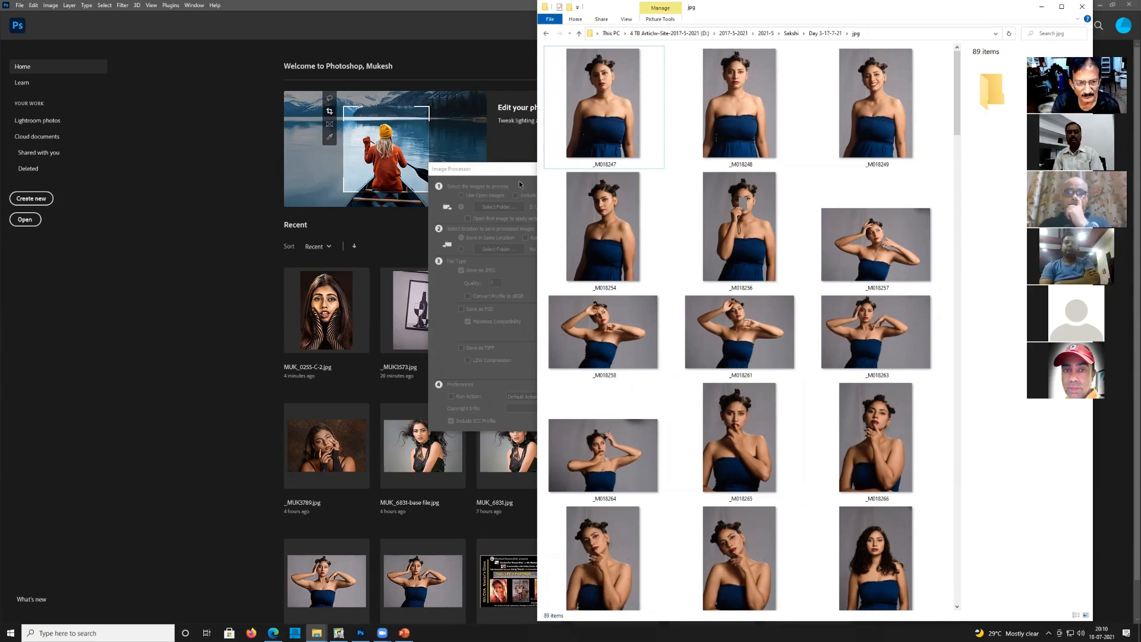
# Return to Image Processor and choose the jpg folder inside Day 3-17-7-21 as the source of the images
pyautogui.click(503, 176)
pyautogui.click(493, 208)
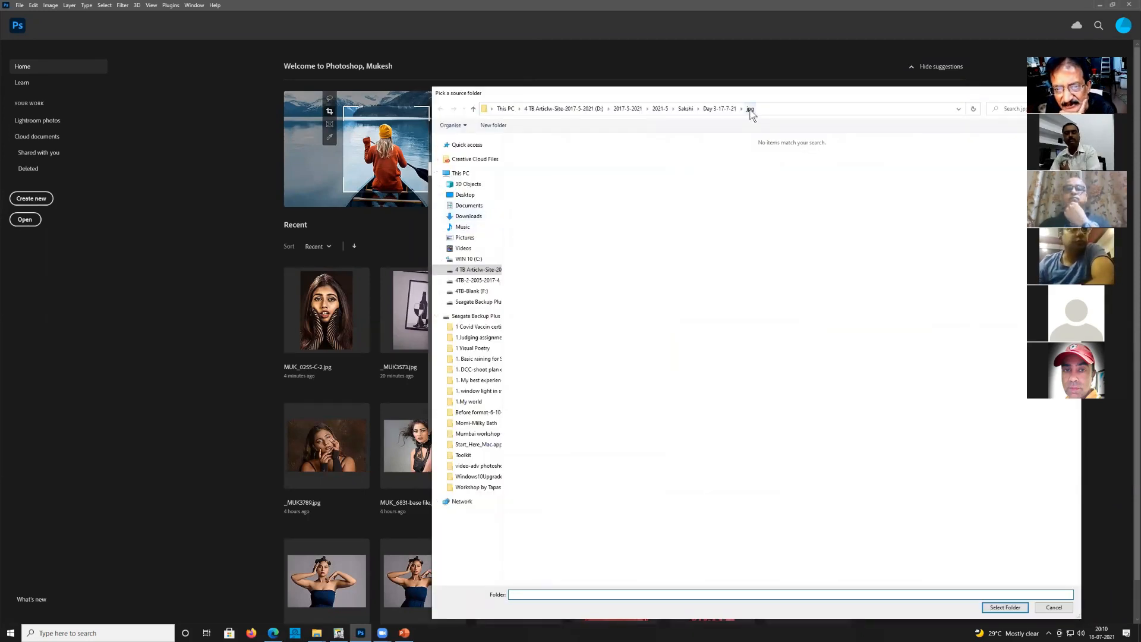
pyautogui.click(716, 109)
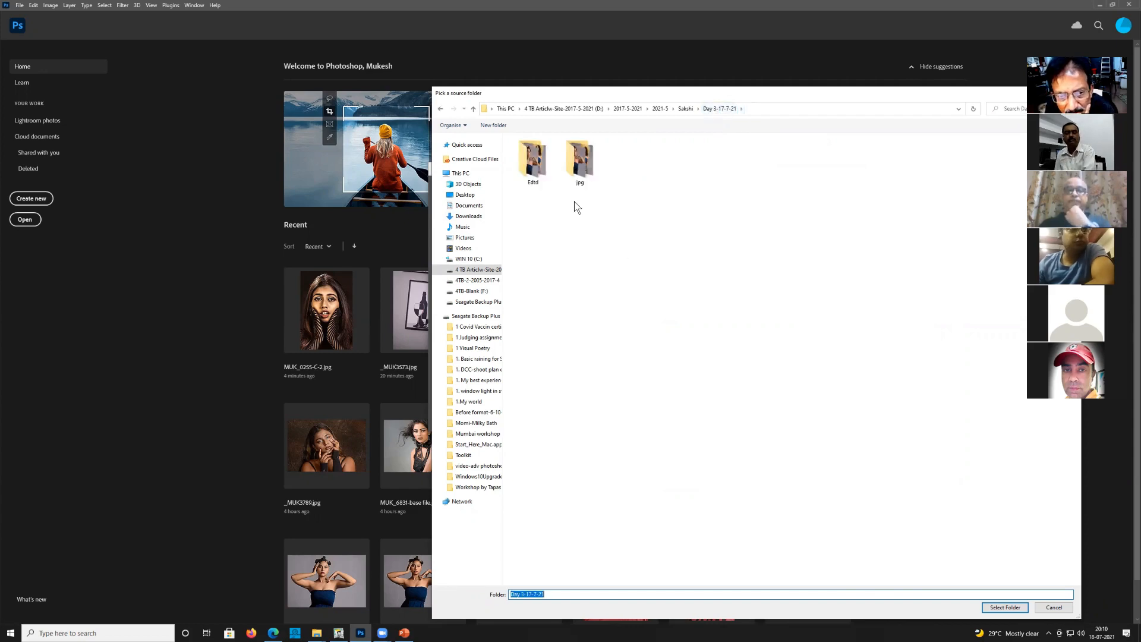
pyautogui.click(581, 172)
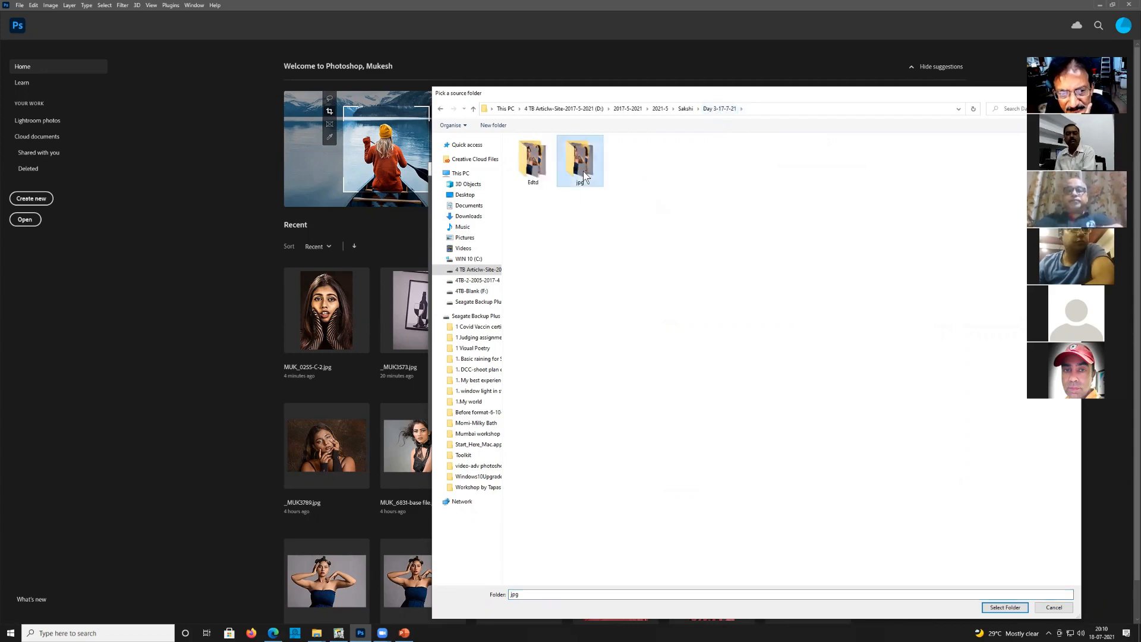
pyautogui.click(1005, 607)
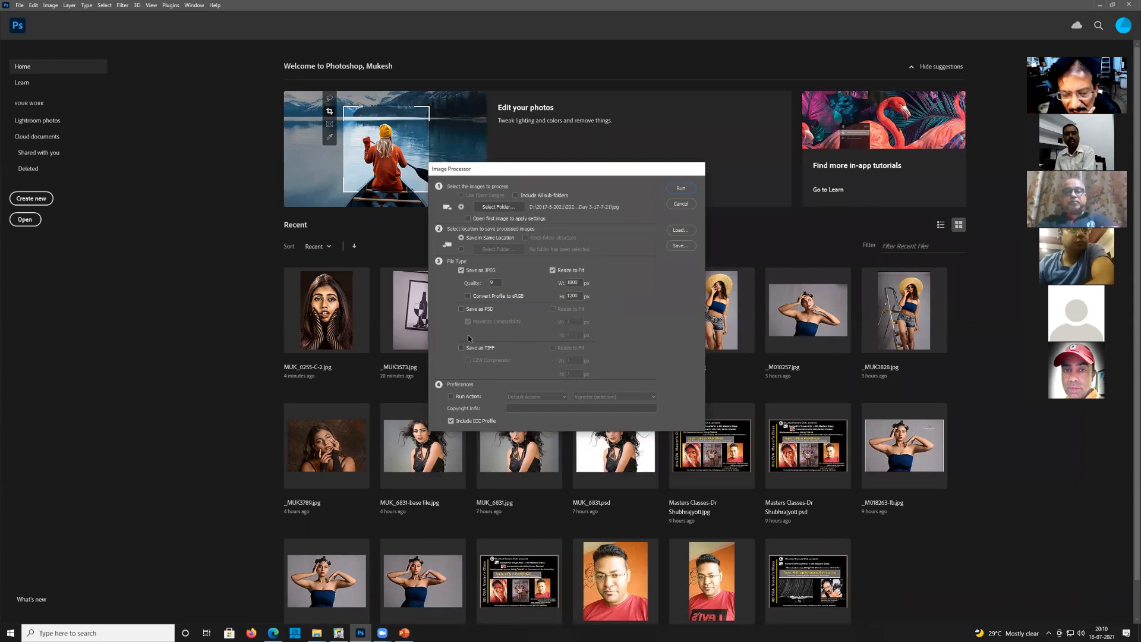
# Set the Resize to Fit height for the JPEG output to 1080 px
pyautogui.doubleClick(569, 295)
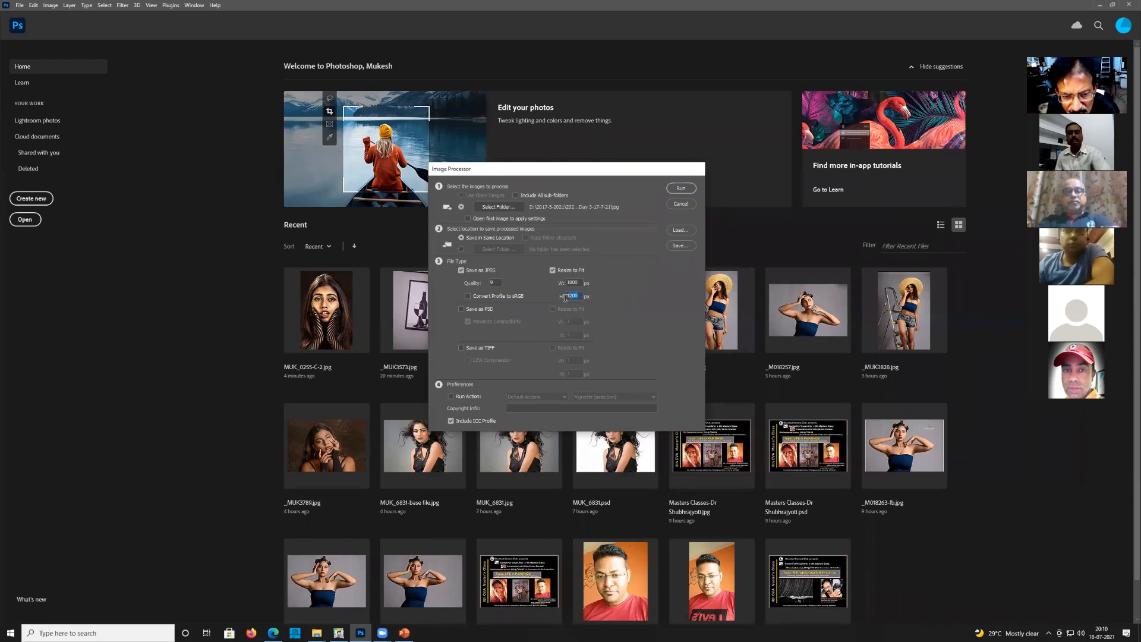
pyautogui.write('1080')
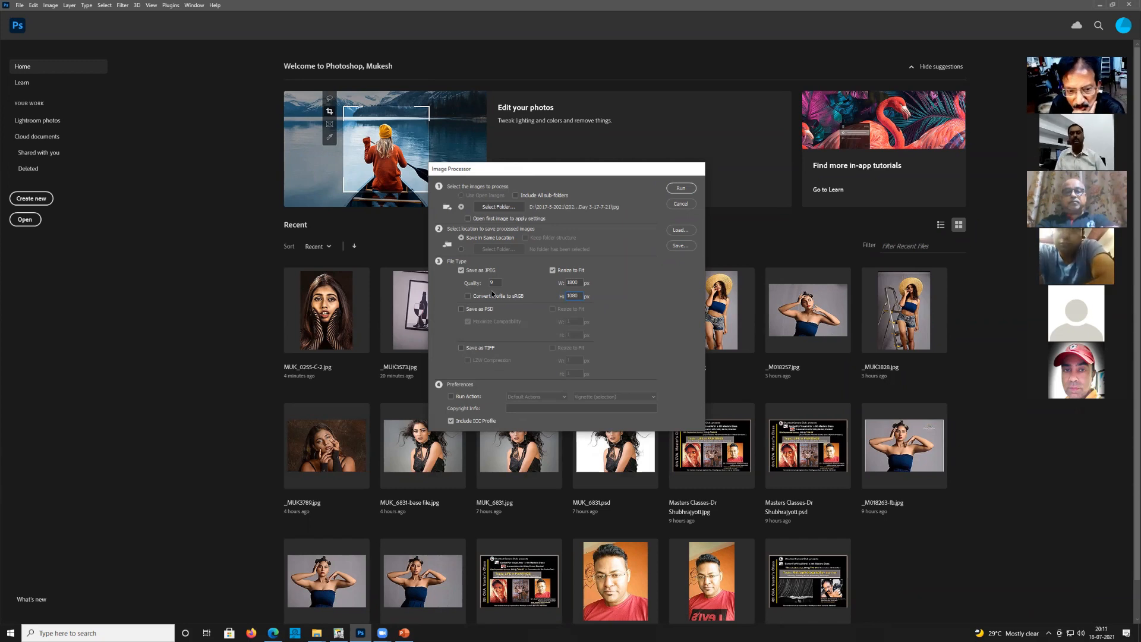
# Set the JPEG quality to 12 and, with Resize to Fit on, set the maximum height to 1200 px
pyautogui.write('12')
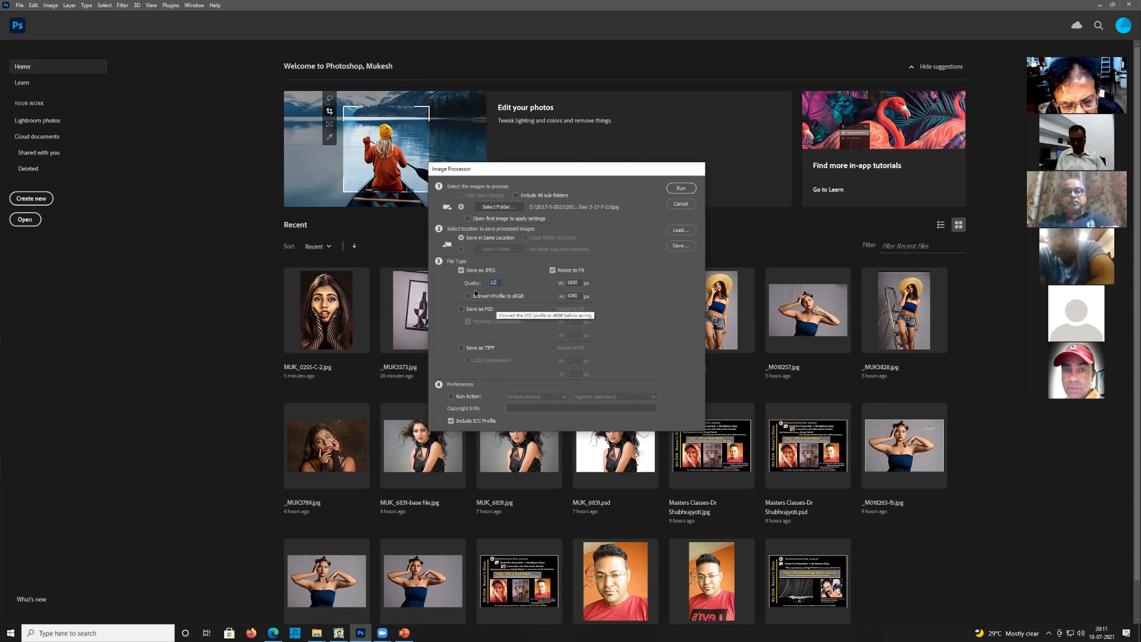
pyautogui.click(553, 270)
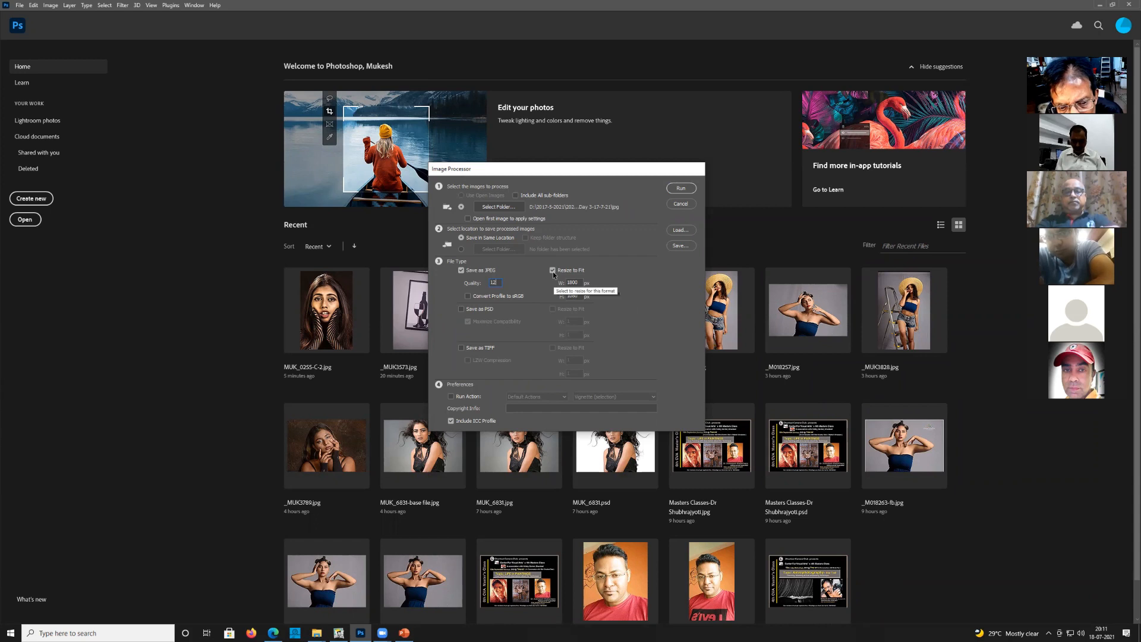
pyautogui.click(552, 270)
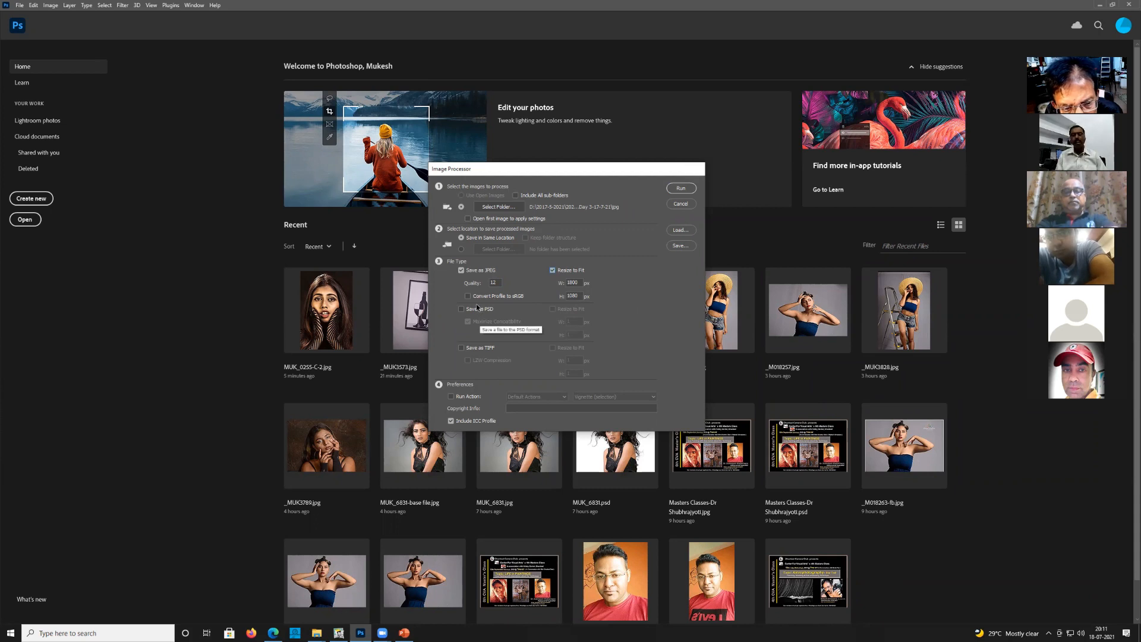
pyautogui.doubleClick(572, 296)
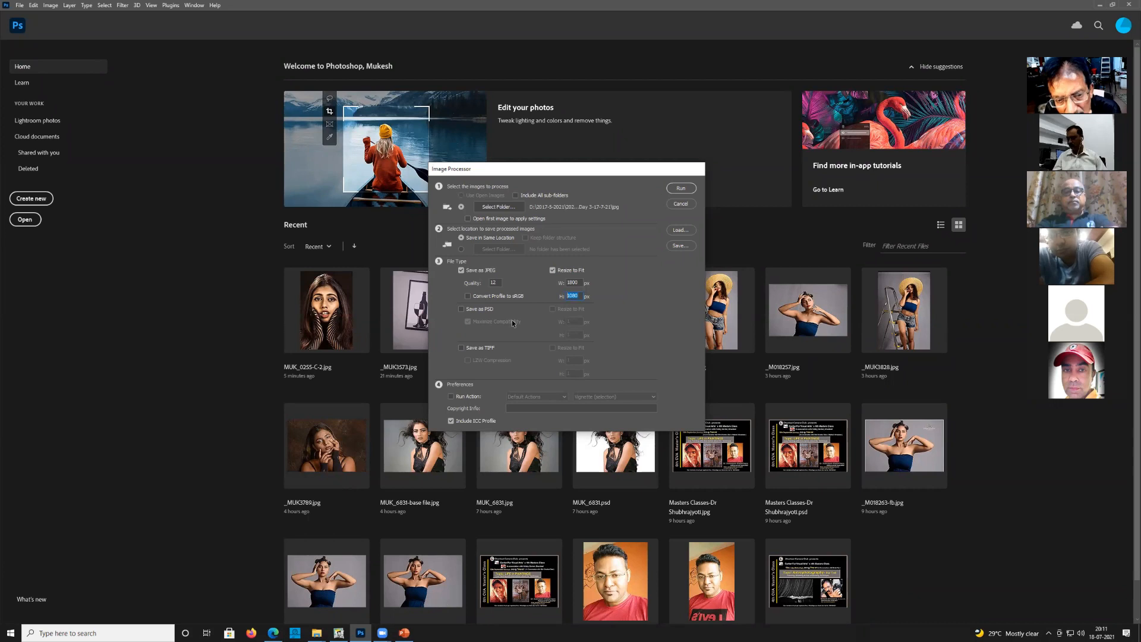
pyautogui.write('1200')
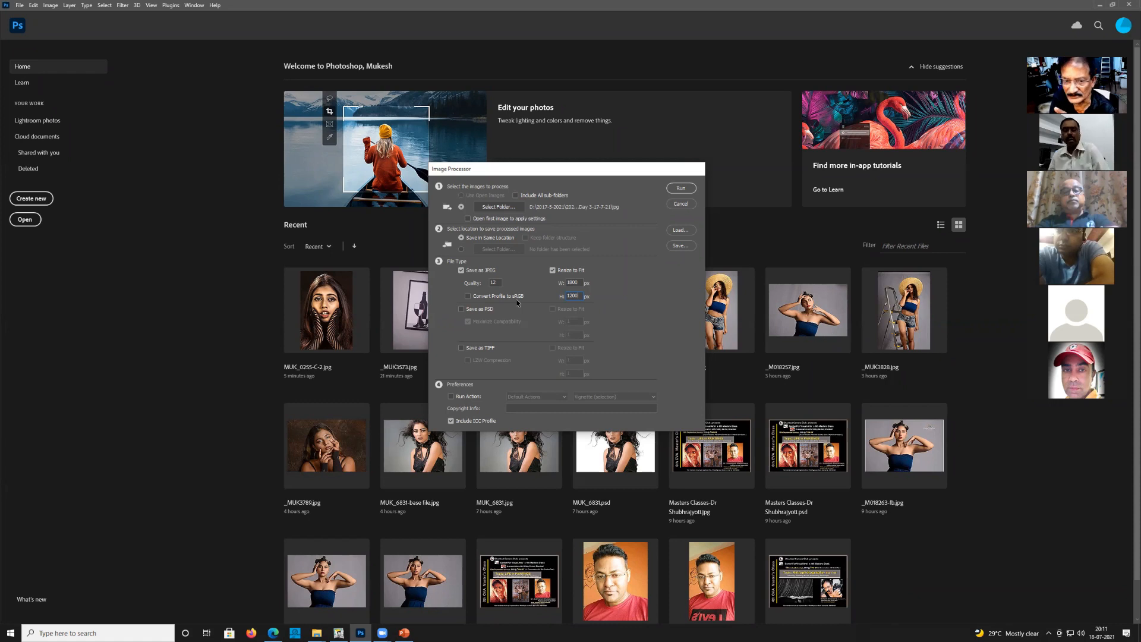
# Turn on profile conversion to sRGB for the JPEG output and run the batch processing
pyautogui.click(469, 296)
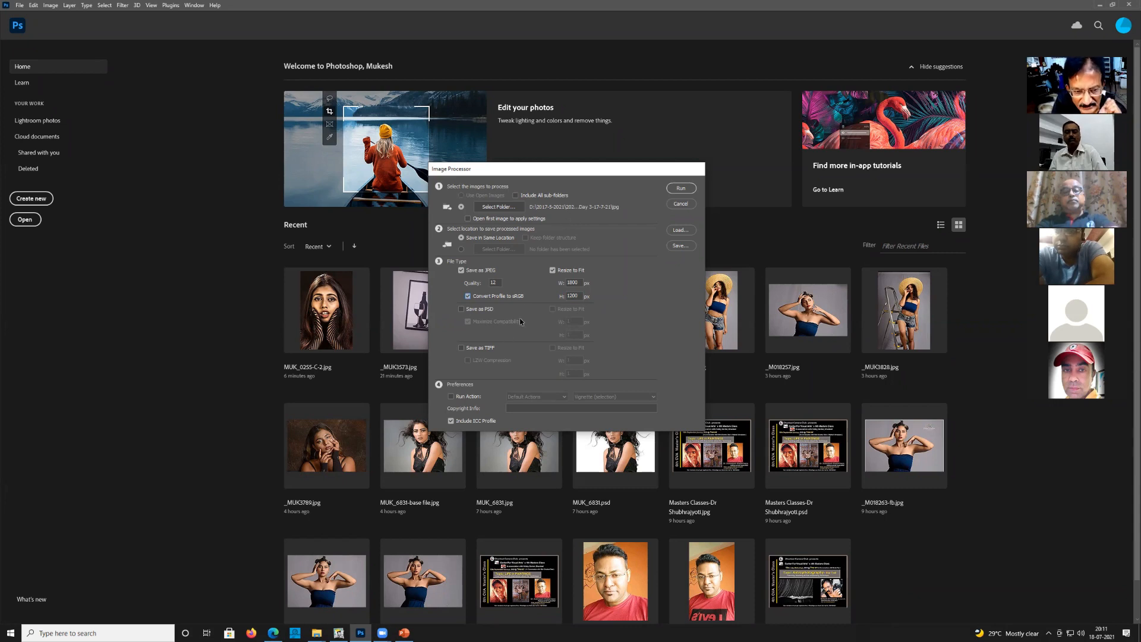
pyautogui.click(677, 188)
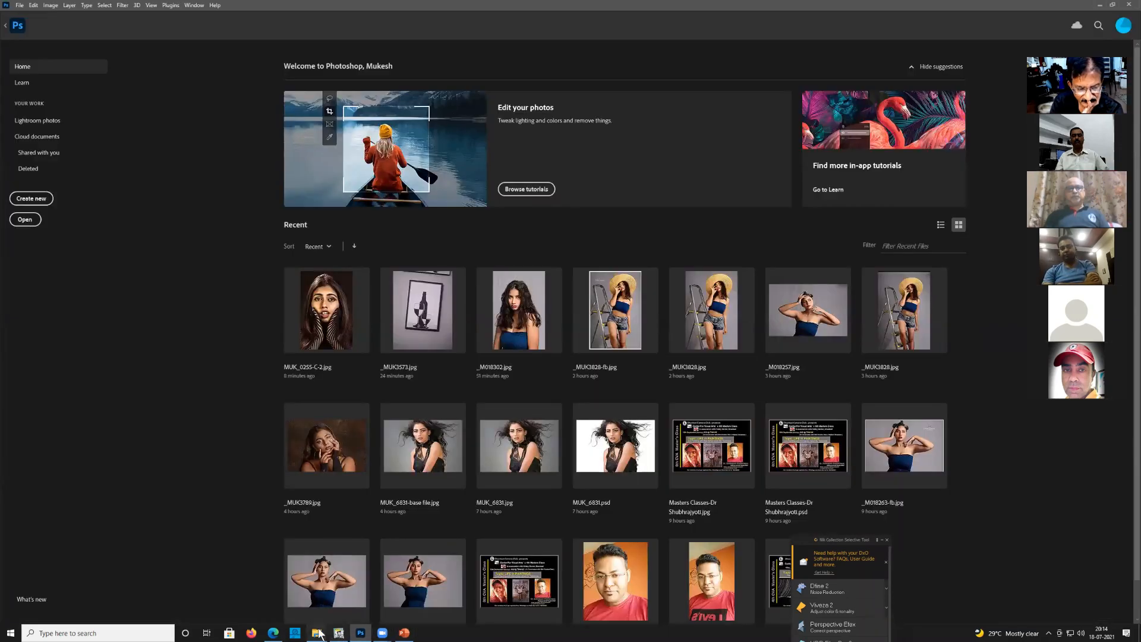
# Inspect the resized photos in the jpg folder's JPEG subfolder in File Explorer as extra large thumbnails, and return to Photoshop
pyautogui.moveTo(319, 633)
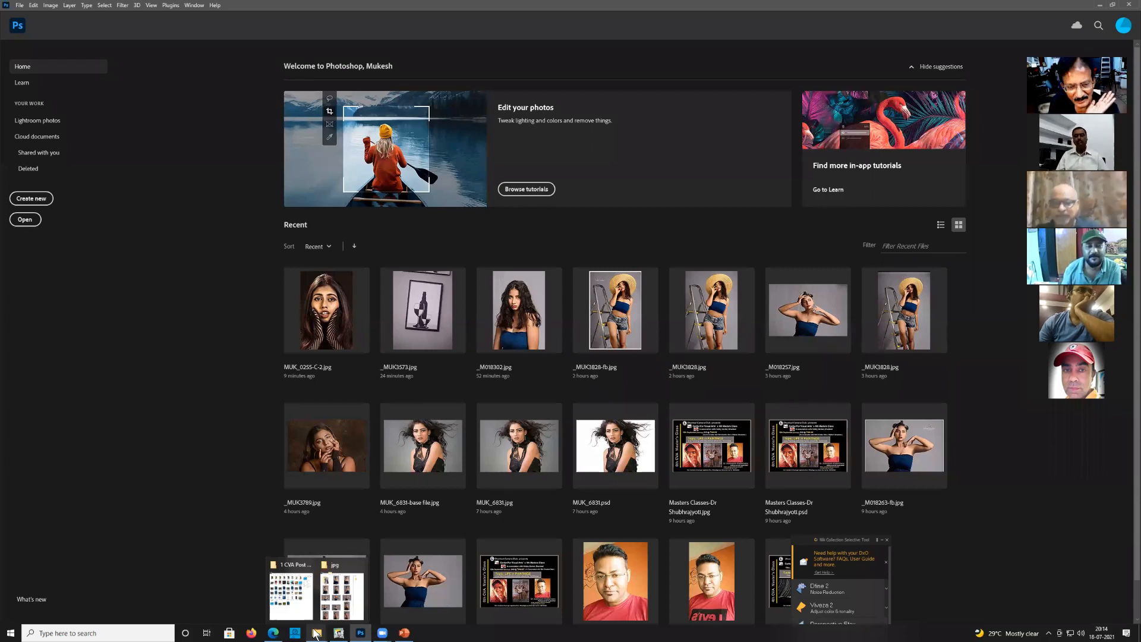
pyautogui.click(341, 602)
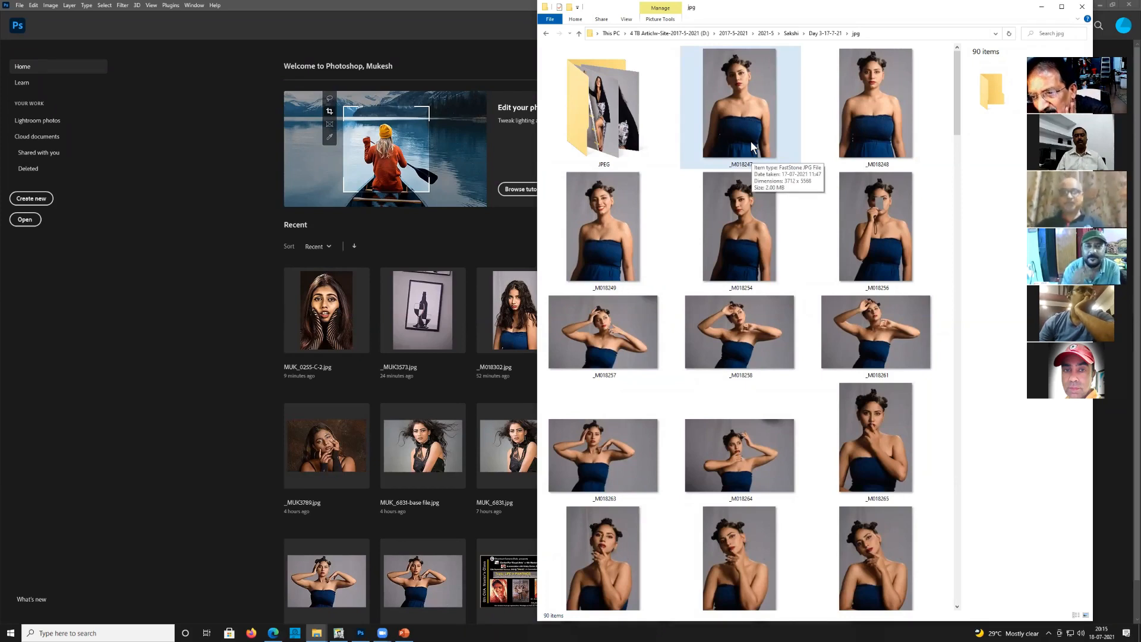
pyautogui.doubleClick(614, 148)
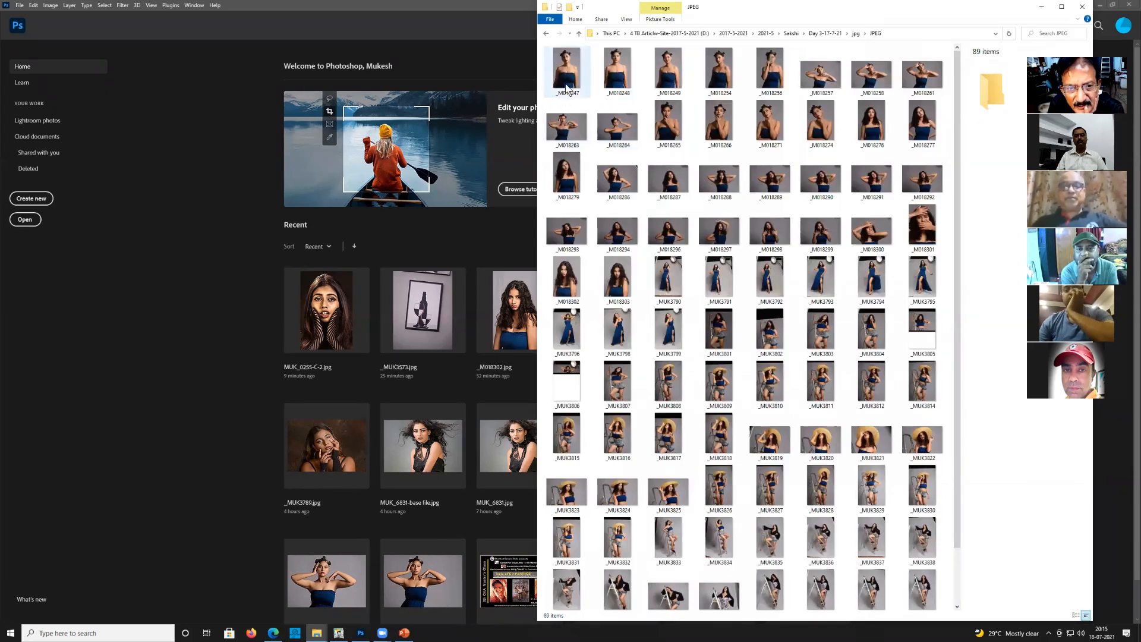
pyautogui.click(624, 22)
pyautogui.click(630, 34)
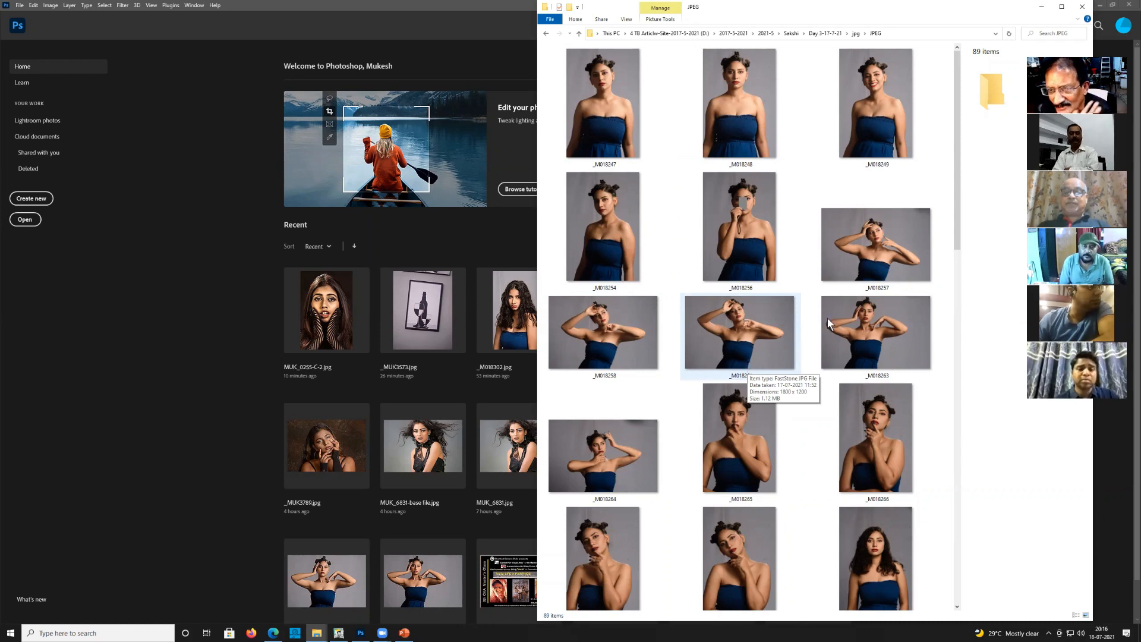
pyautogui.click(546, 34)
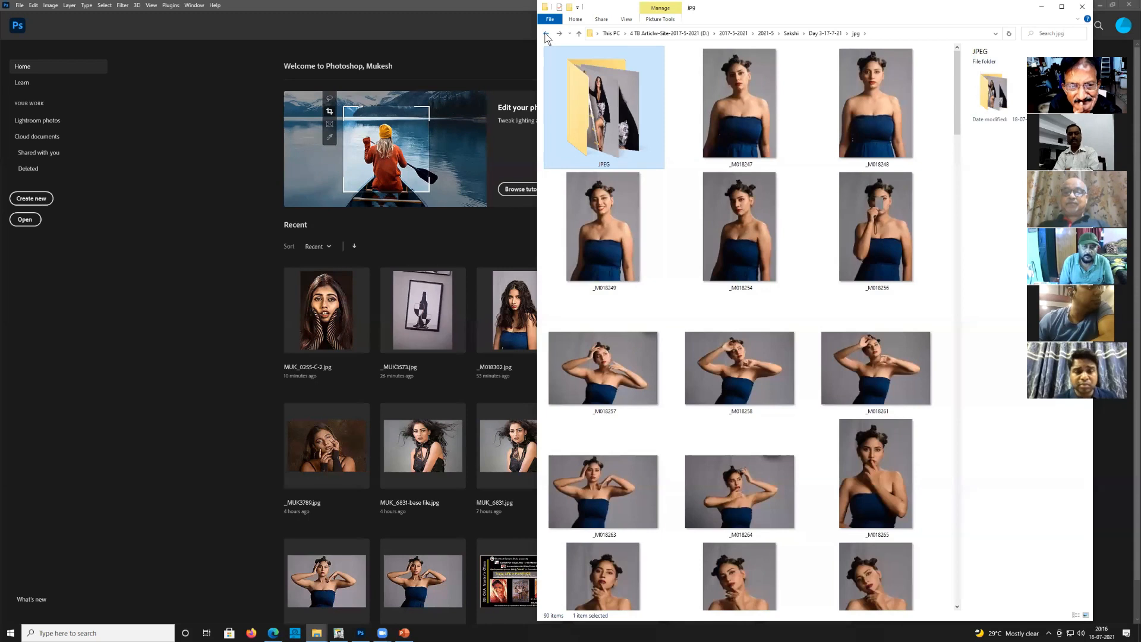
pyautogui.click(499, 50)
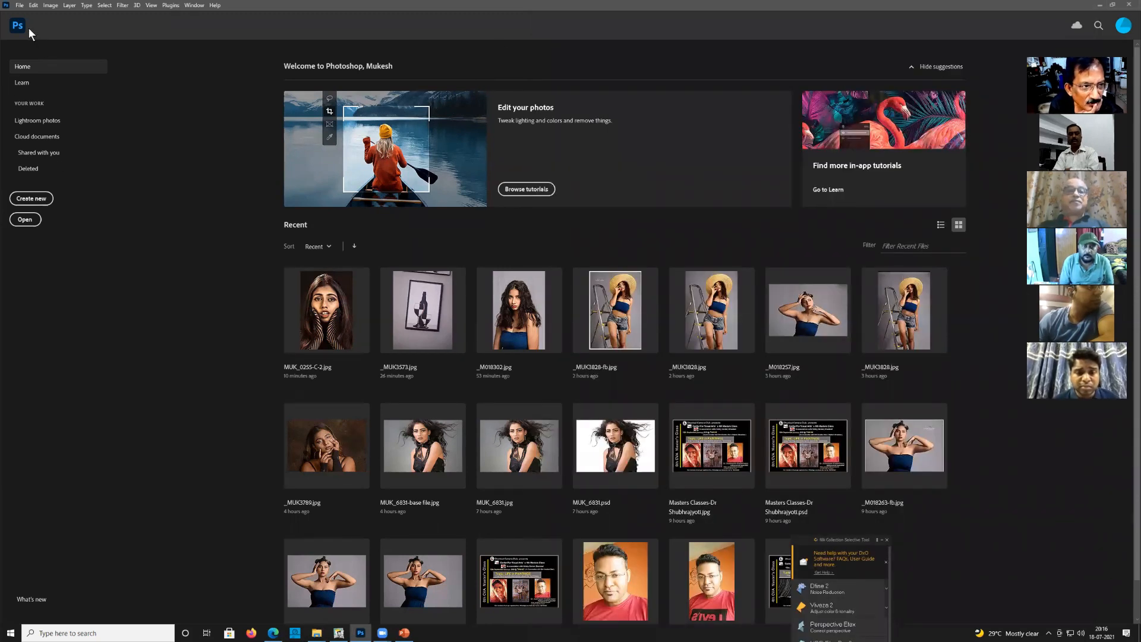
pyautogui.click(19, 6)
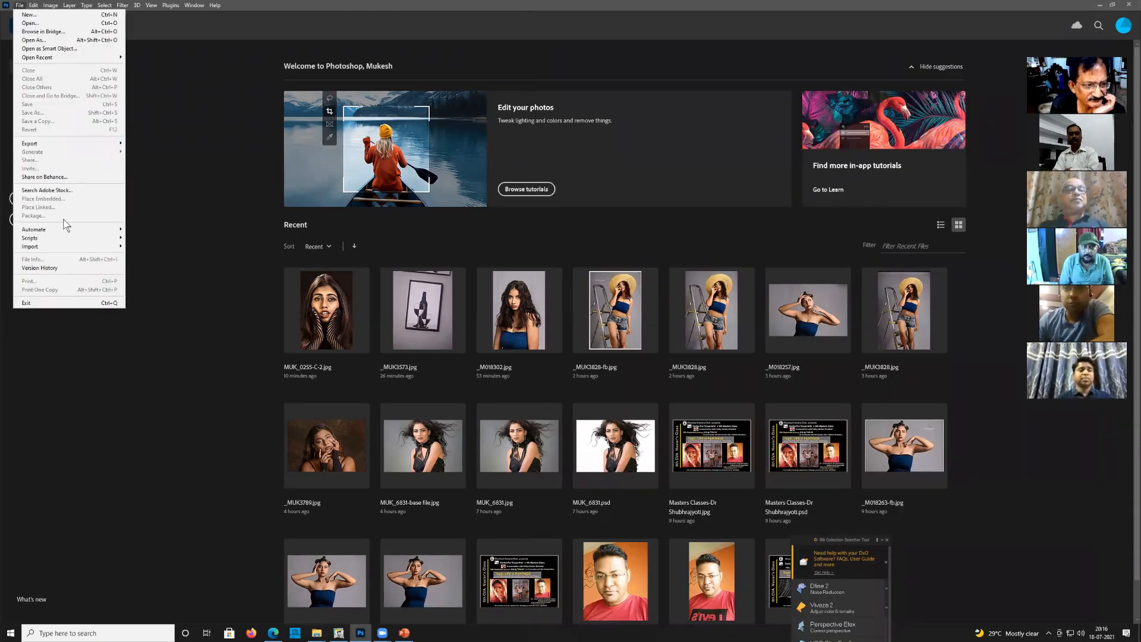
pyautogui.moveTo(70, 248)
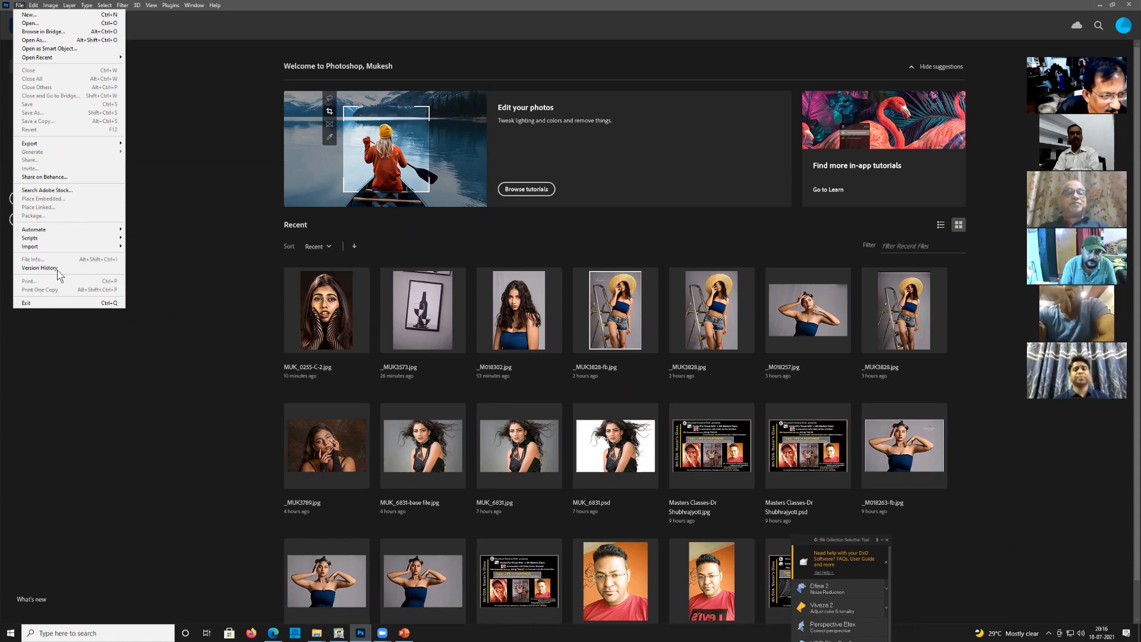
pyautogui.moveTo(41, 231)
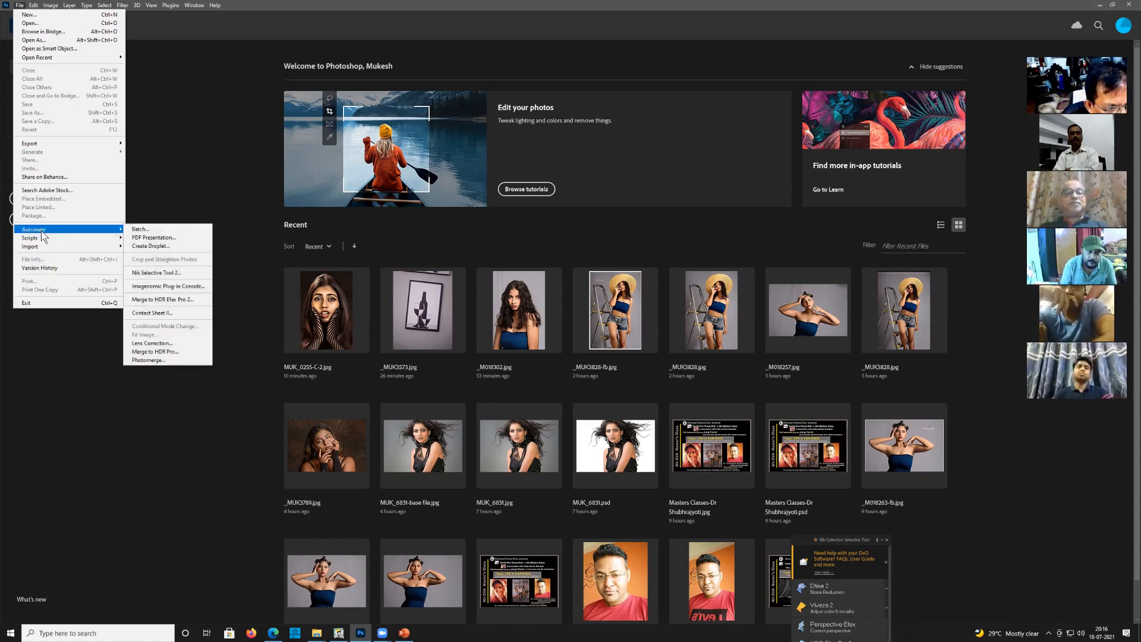
pyautogui.click(177, 358)
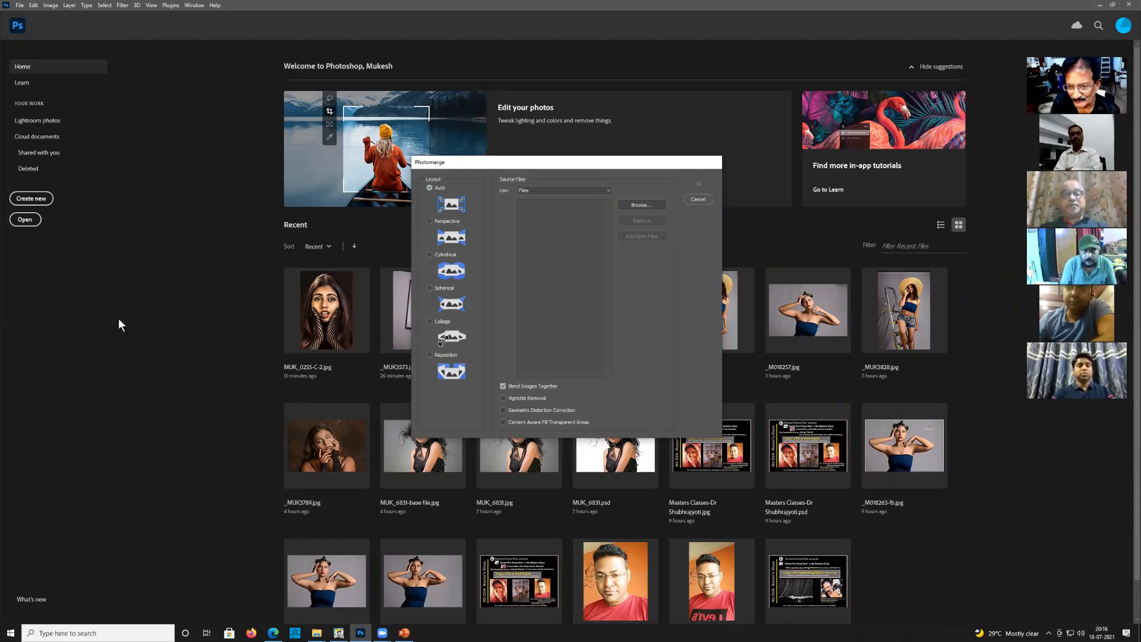
pyautogui.click(698, 200)
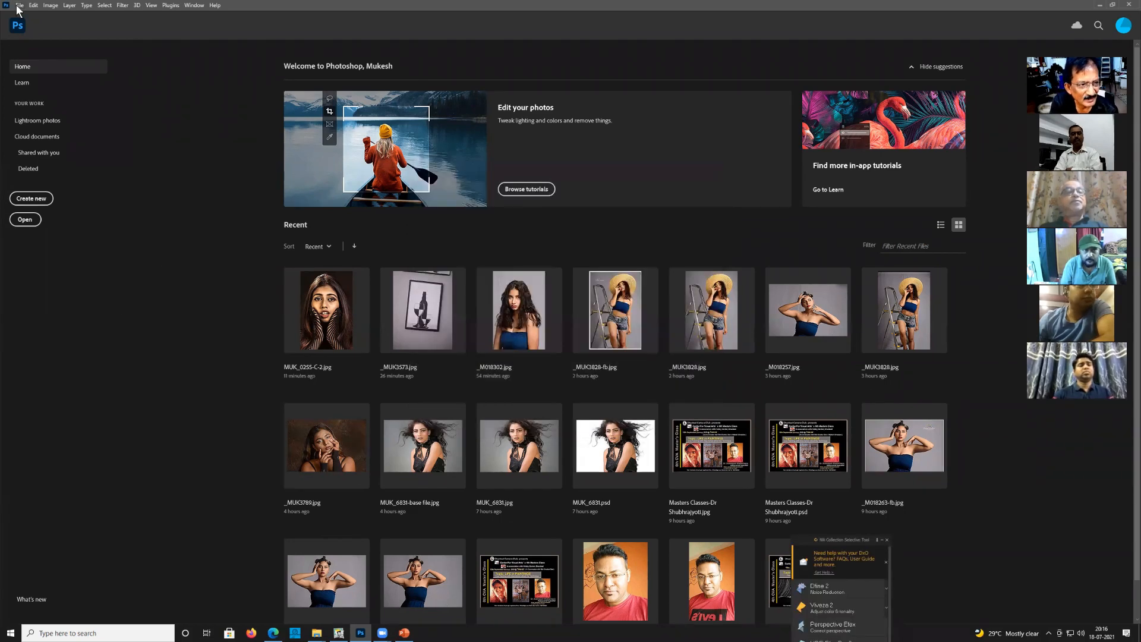
# Open the Photomerge automation for combining several photos into one panorama
pyautogui.click(18, 6)
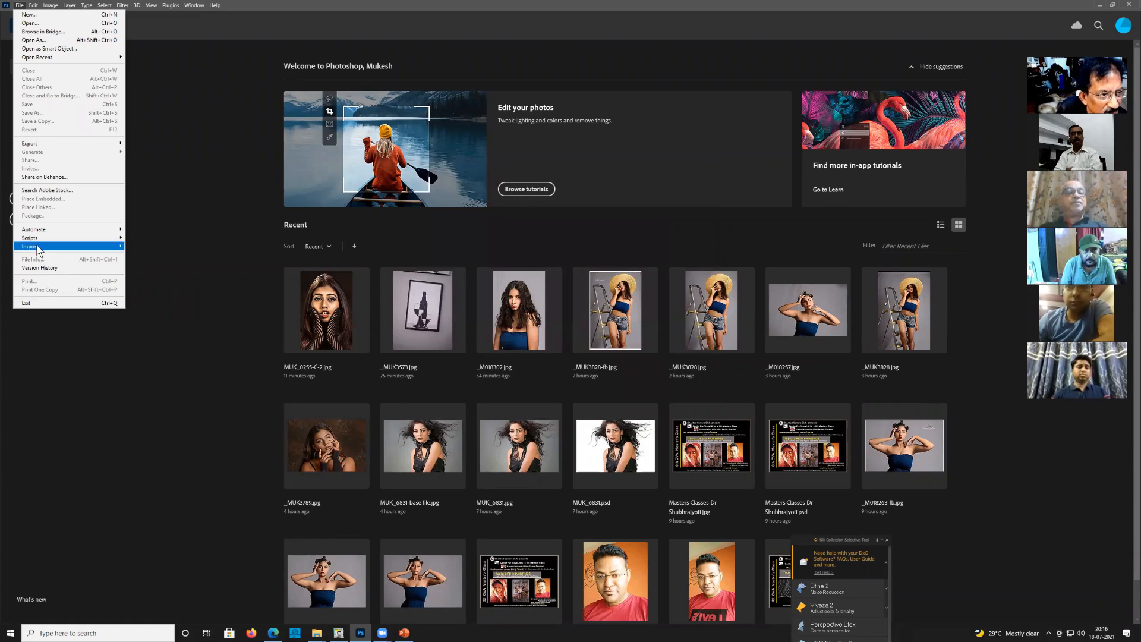
pyautogui.moveTo(35, 246)
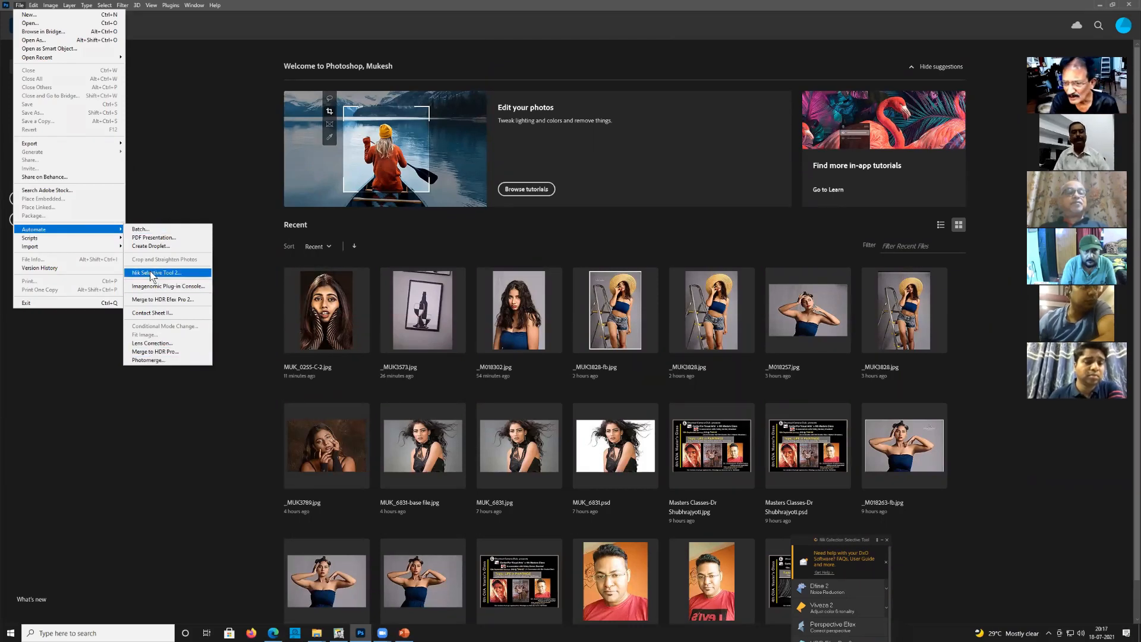
pyautogui.click(144, 359)
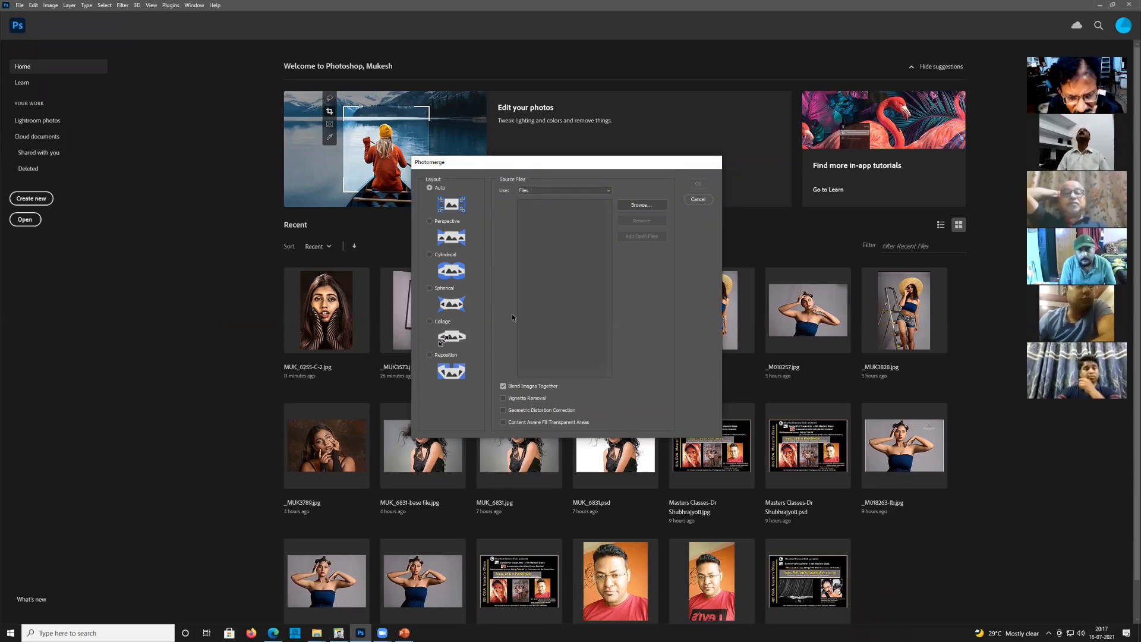
# Switch to File Explorer and open the Panorama folder inside 1 CVA Post Processing
pyautogui.click(318, 632)
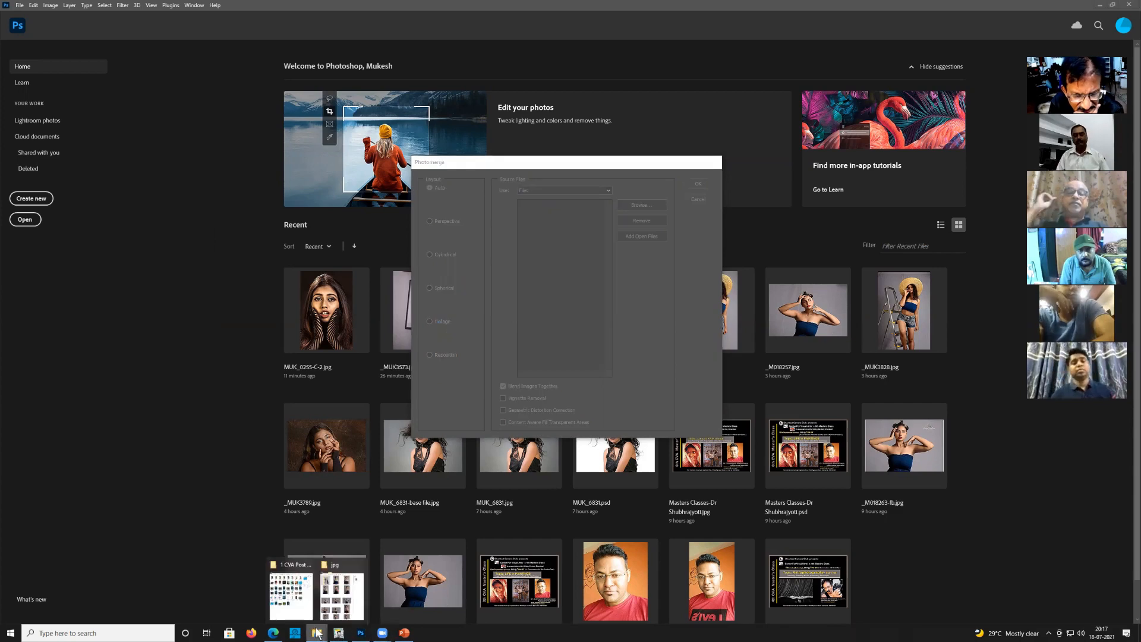
pyautogui.click(343, 599)
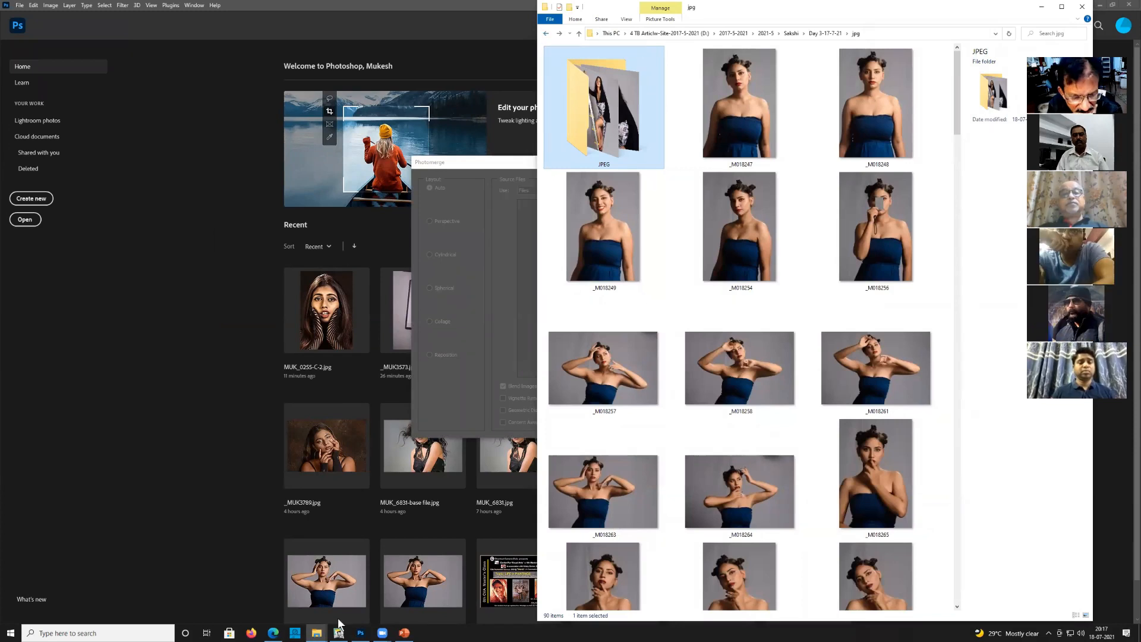
pyautogui.moveTo(320, 633)
pyautogui.click(294, 594)
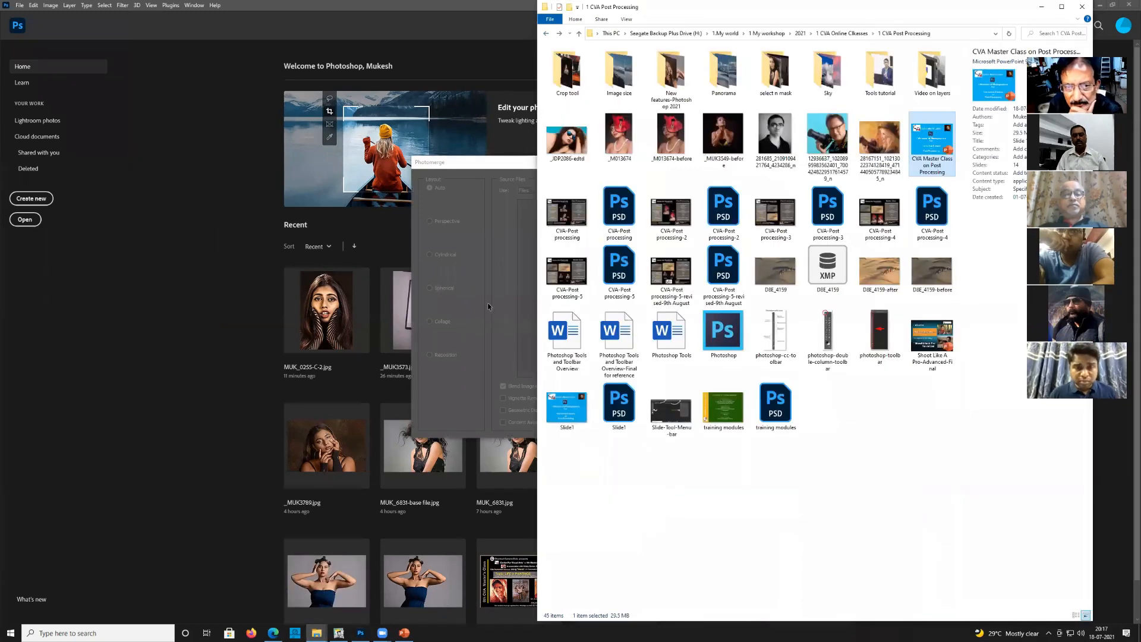
pyautogui.doubleClick(729, 94)
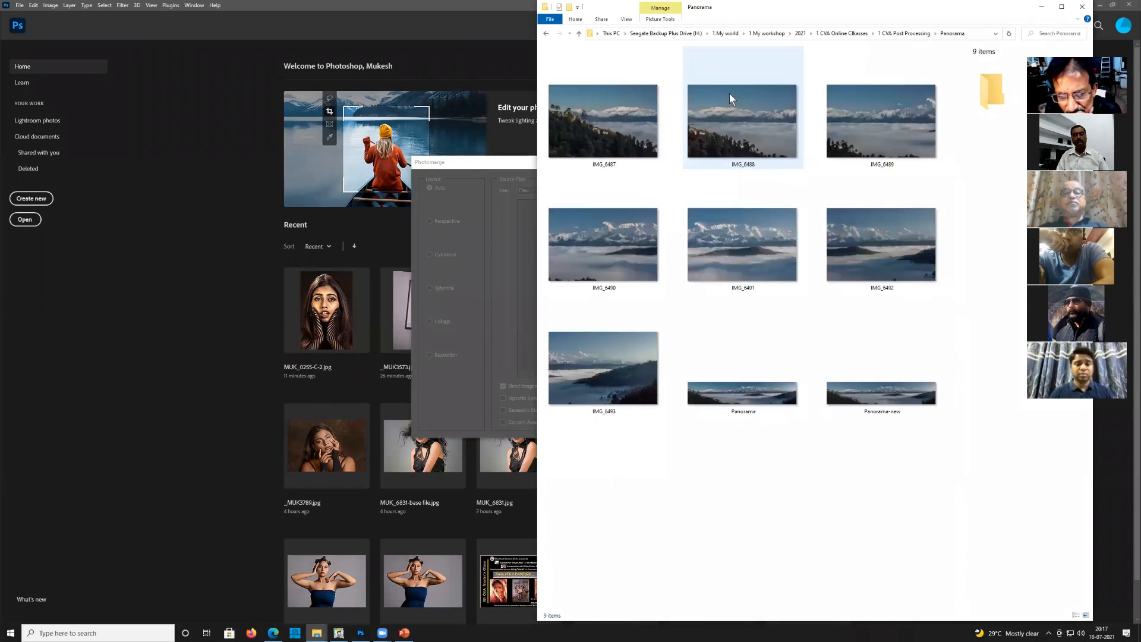
# Delete the two old stitched images, Panorama and Panorama-new, from the Panorama folder
pyautogui.click(617, 115)
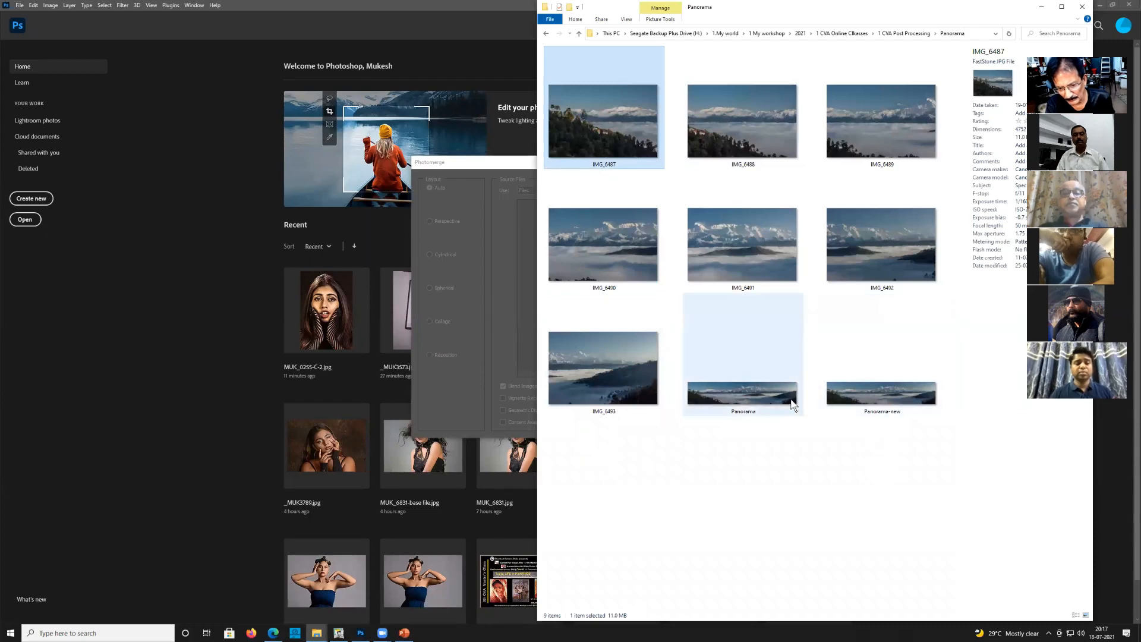
pyautogui.click(758, 403)
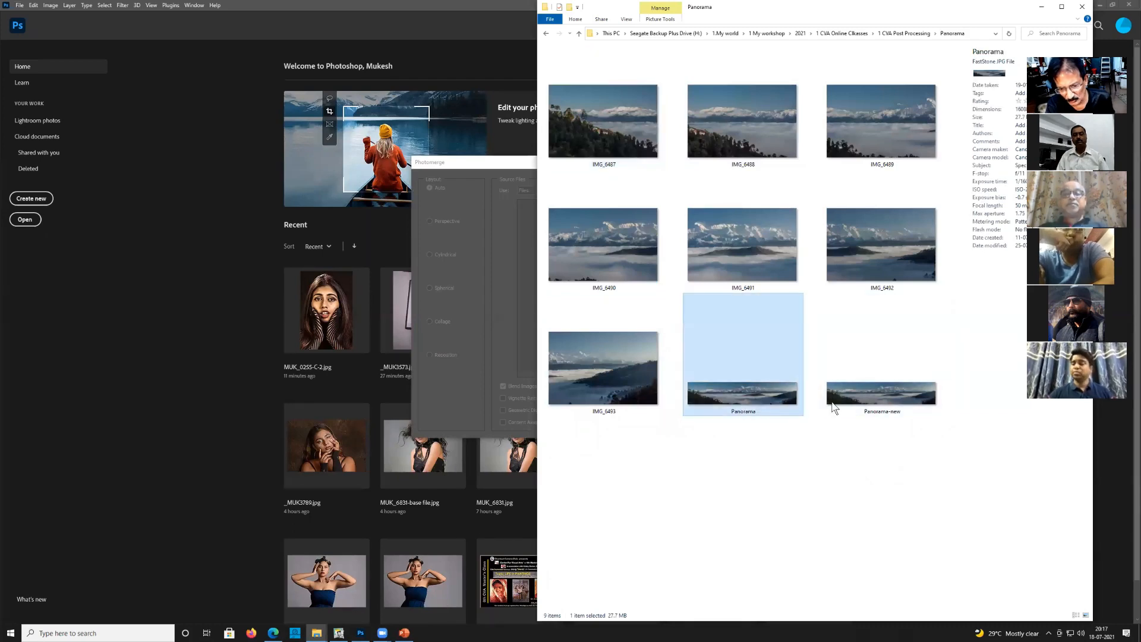
pyautogui.keyDown('ctrl'); pyautogui.click(871, 394); pyautogui.keyUp('ctrl')
pyautogui.rightClick(871, 393)
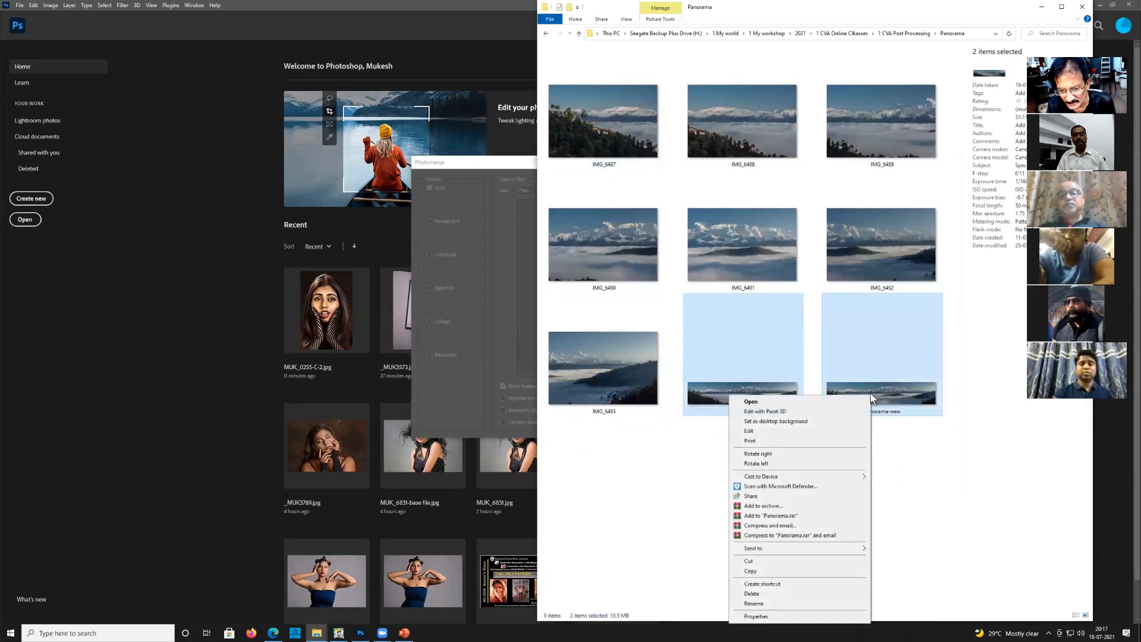
pyautogui.click(752, 593)
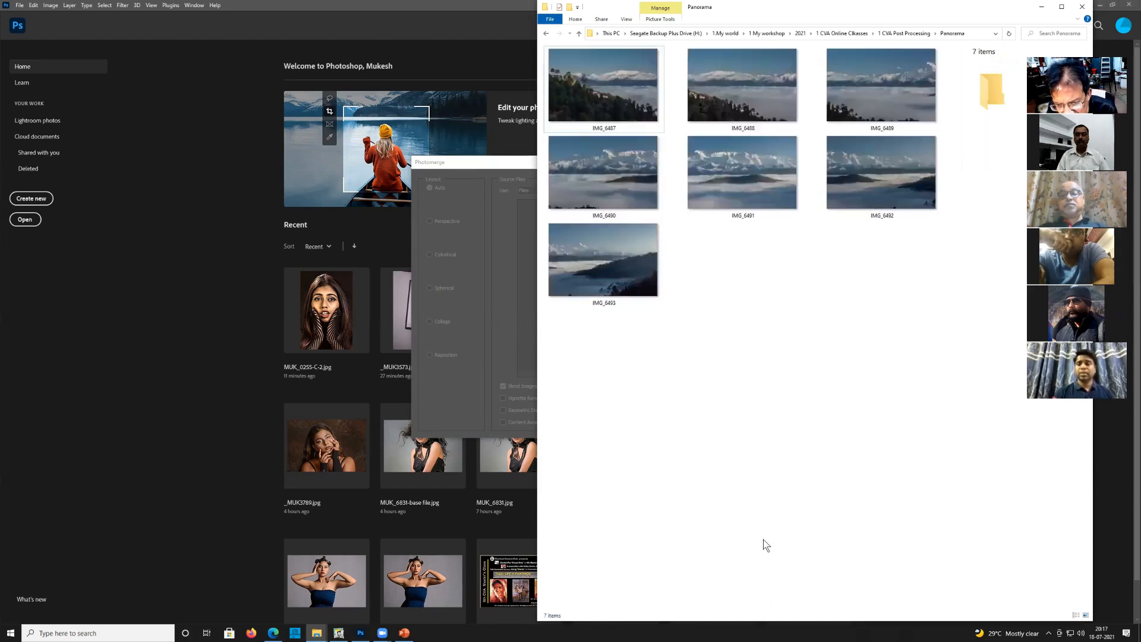
# Try to add the photos IMG_6487 to IMG_6493 from File Explorer directly to the Photomerge source file list
pyautogui.click(645, 71)
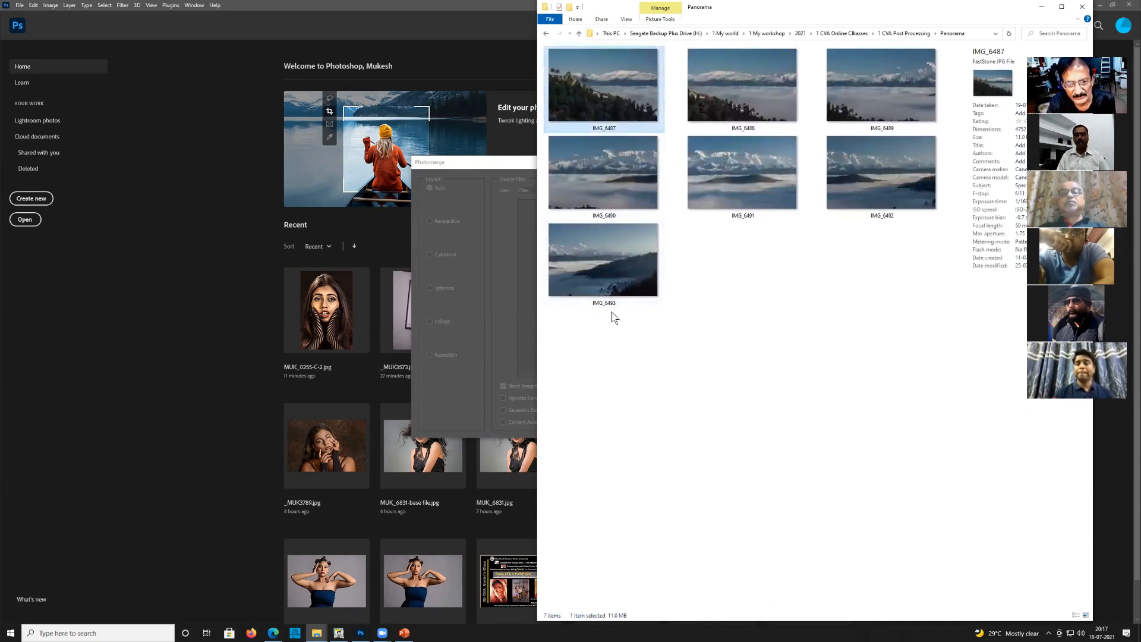
pyautogui.keyDown('shift'); pyautogui.click(620, 272); pyautogui.keyUp('shift')
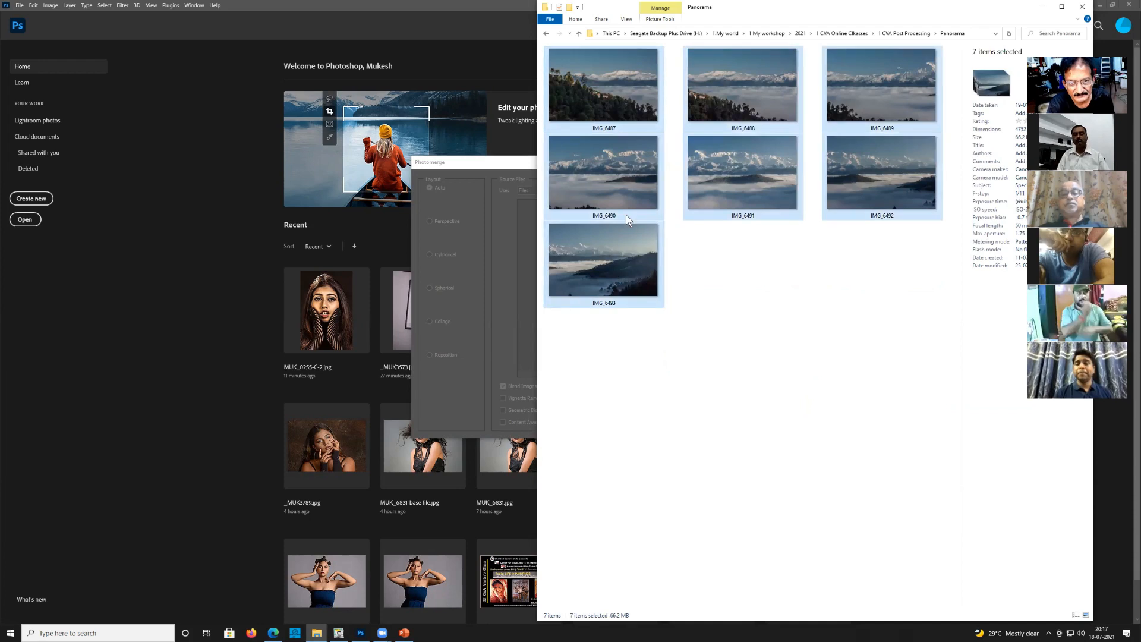
pyautogui.moveTo(748, 18); pyautogui.dragTo(967, 88)
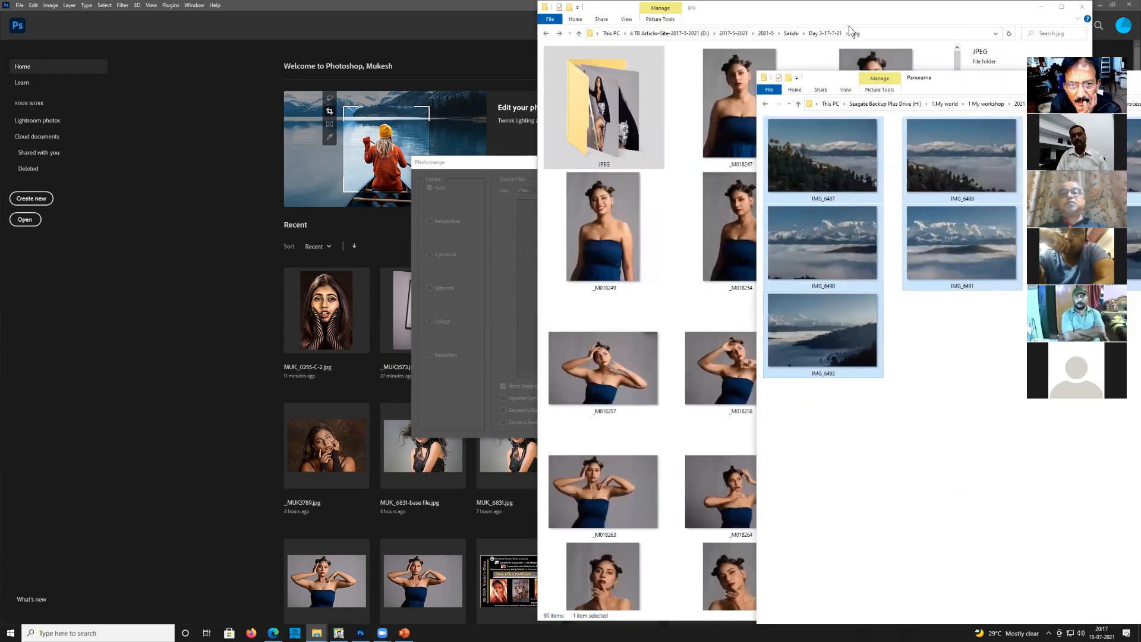
pyautogui.moveTo(601, 8); pyautogui.dragTo(344, 80)
pyautogui.click(784, 82)
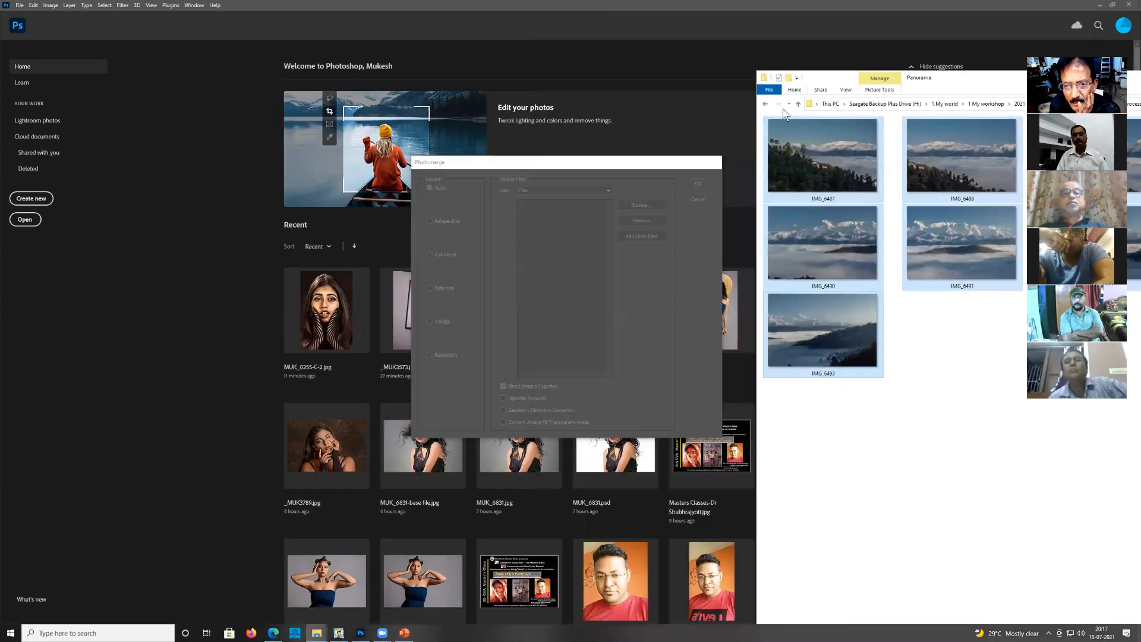
pyautogui.click(808, 223)
pyautogui.moveTo(807, 227); pyautogui.dragTo(552, 257)
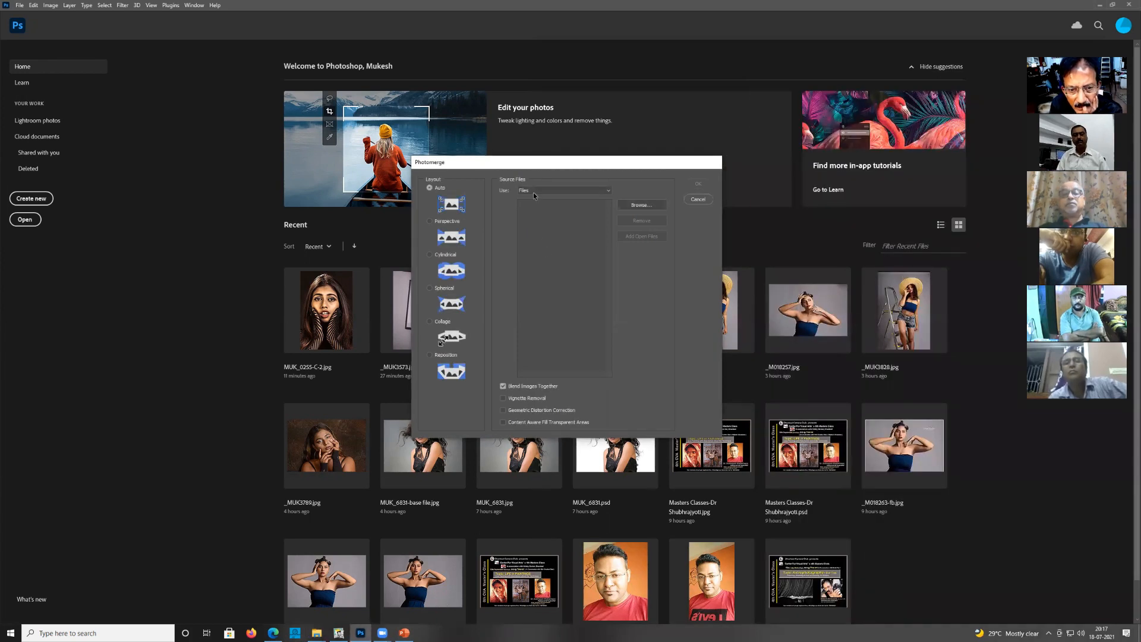
# Set the Photomerge source to Folder and browse to Seagate Backup Plus Drive (H:)
pyautogui.click(534, 191)
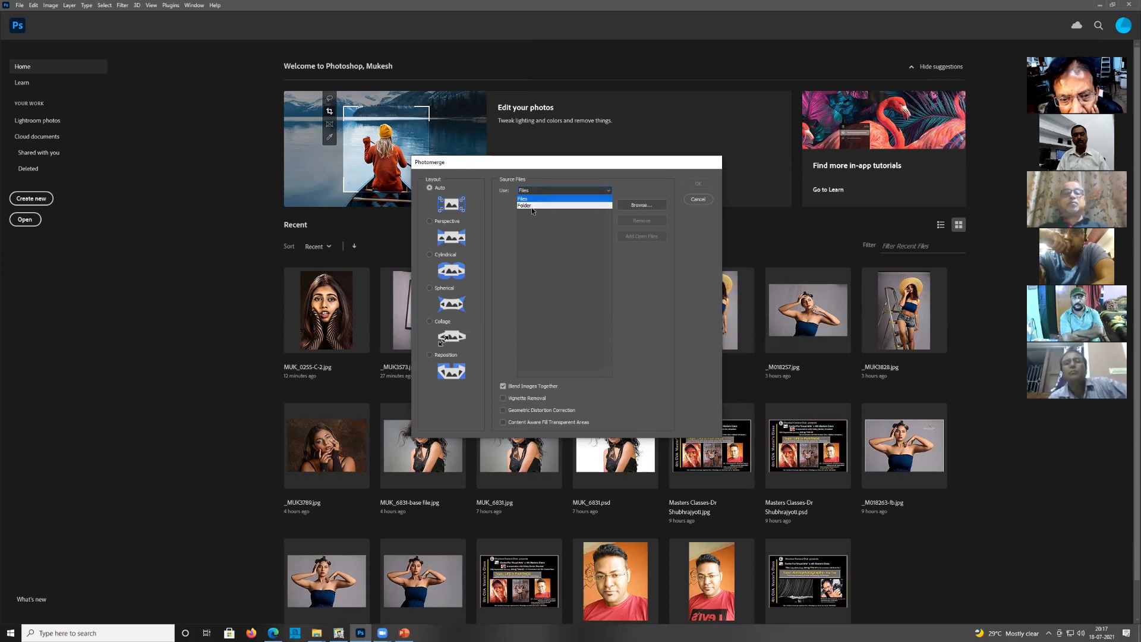
pyautogui.click(532, 206)
pyautogui.click(633, 207)
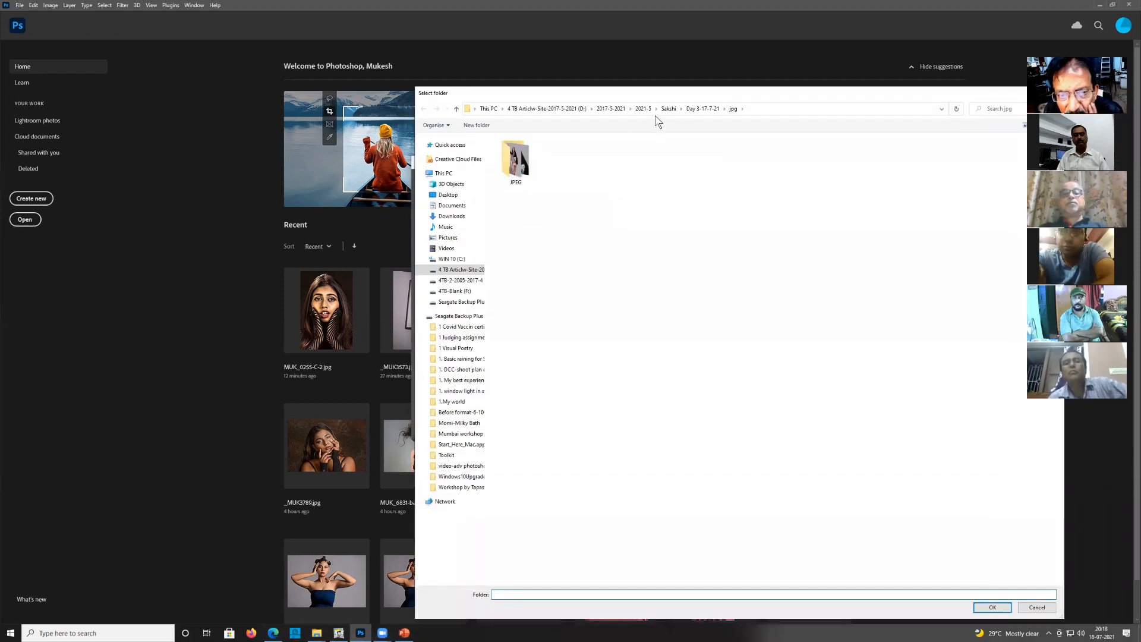
pyautogui.click(494, 109)
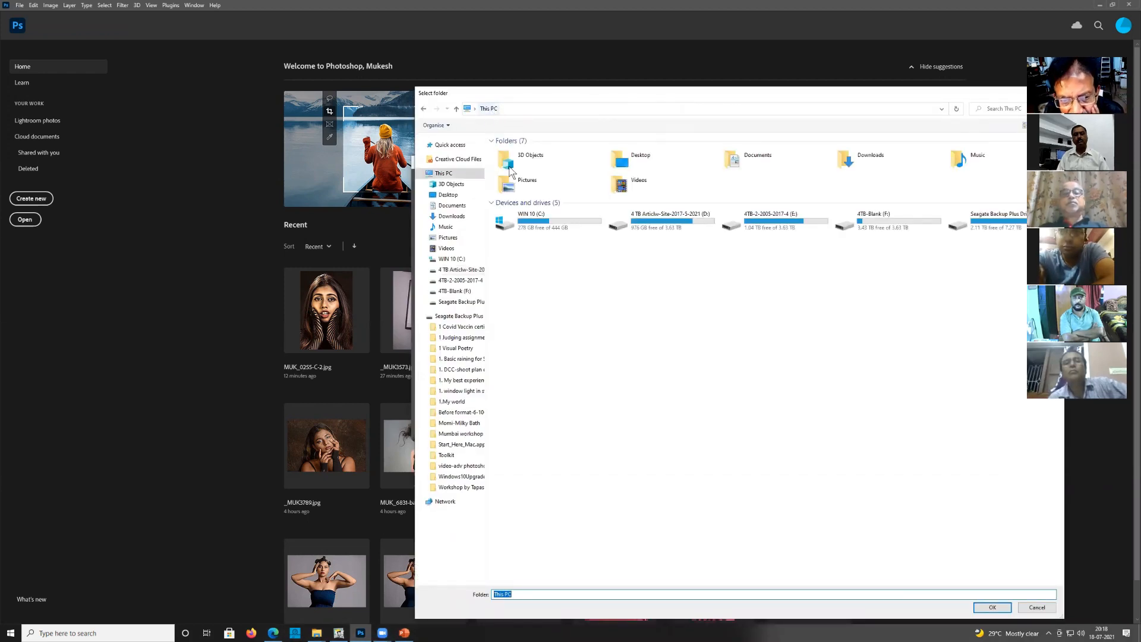
pyautogui.doubleClick(983, 226)
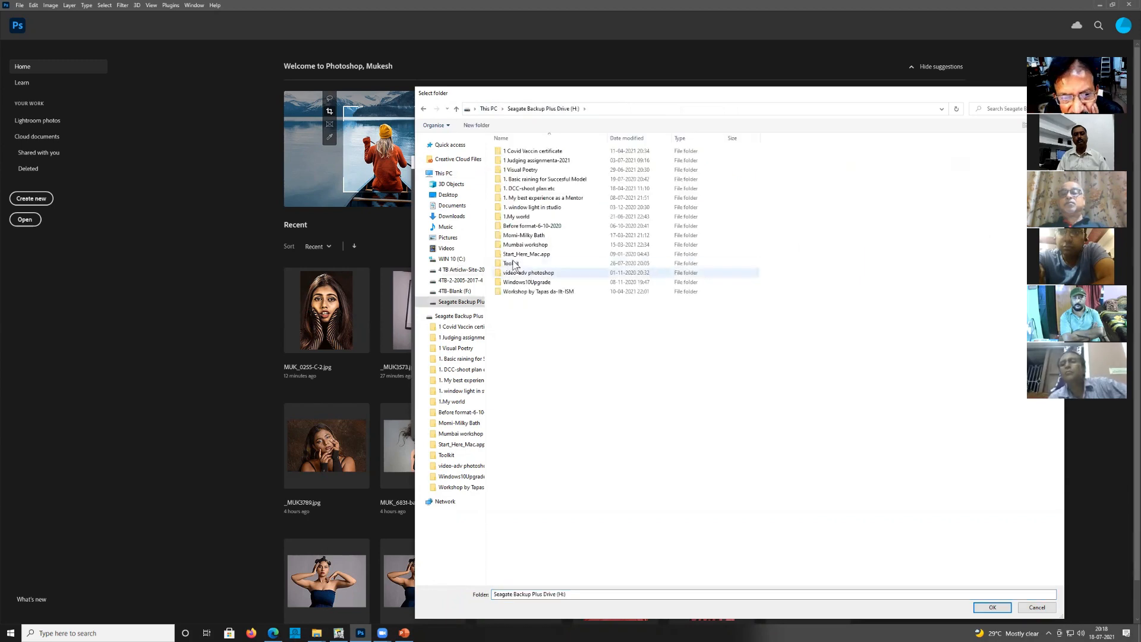
# Load the source photos from the folder 1.My world\1 My workshop\2021\1 CVA Online Clkasses\1 CVA Post Processing\Panorama
pyautogui.doubleClick(515, 216)
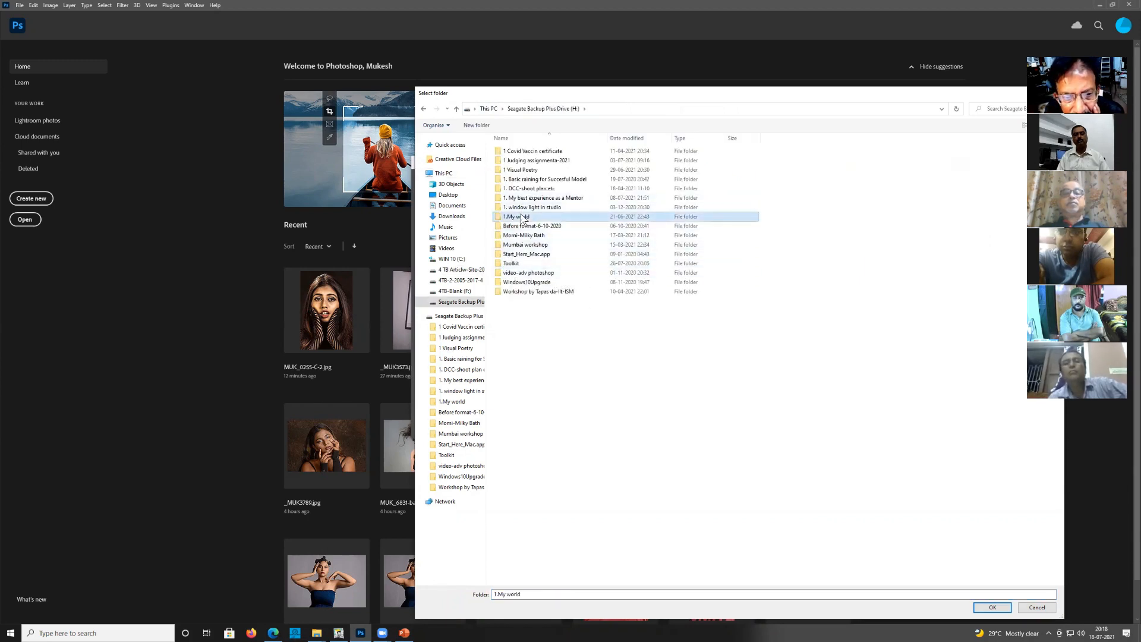
pyautogui.doubleClick(517, 170)
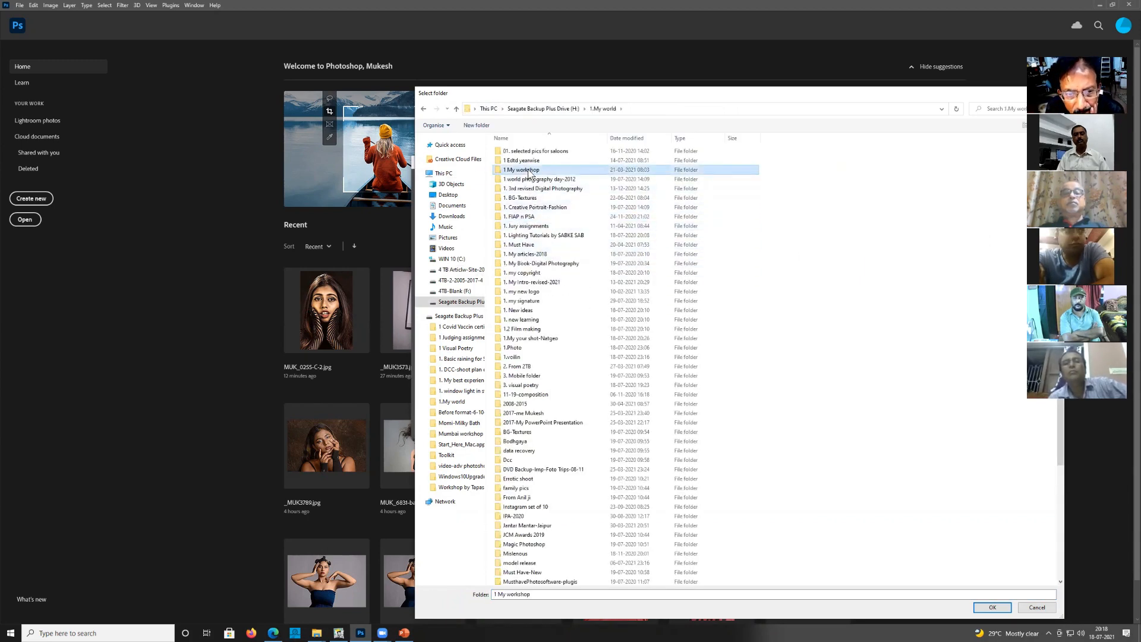
pyautogui.doubleClick(522, 282)
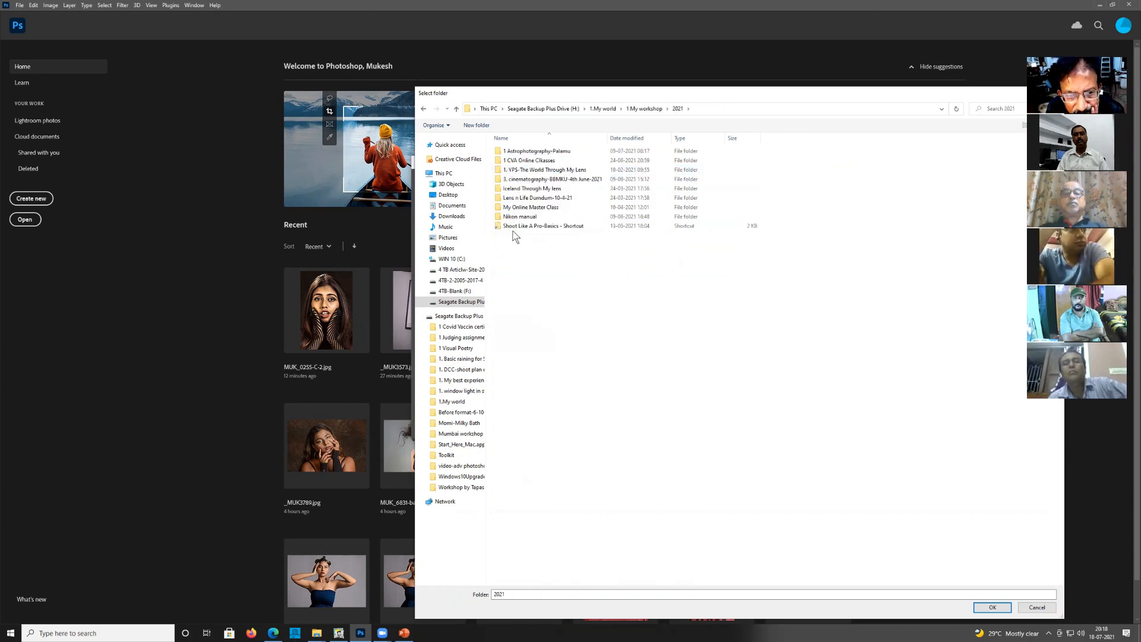
pyautogui.doubleClick(528, 164)
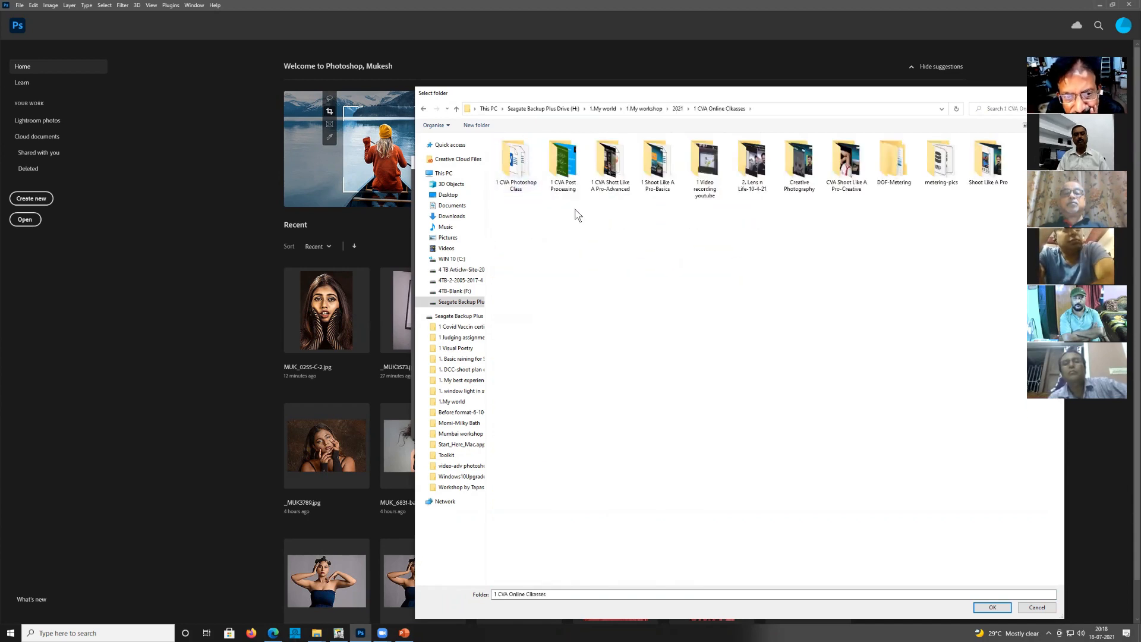
pyautogui.doubleClick(570, 193)
pyautogui.doubleClick(657, 159)
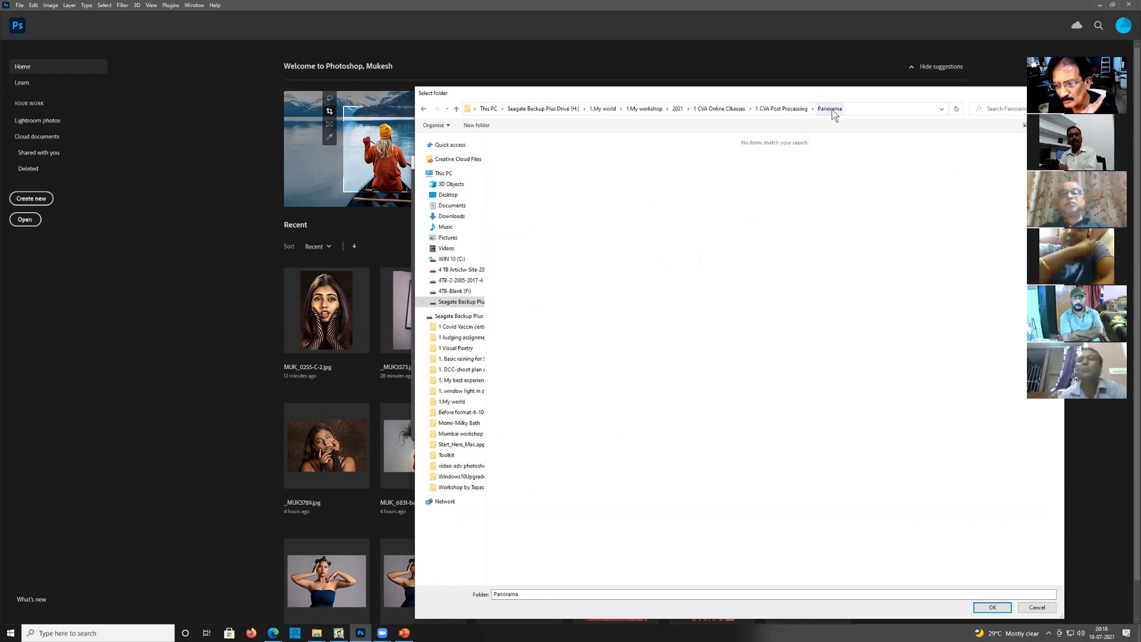
pyautogui.moveTo(817, 95); pyautogui.dragTo(316, 82)
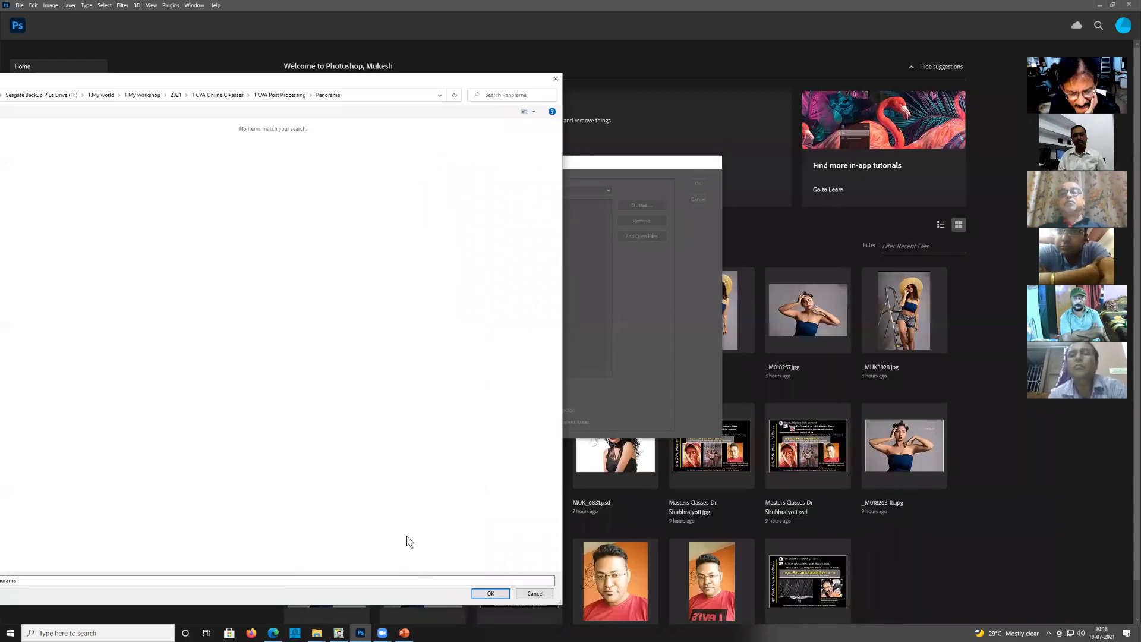
pyautogui.click(482, 594)
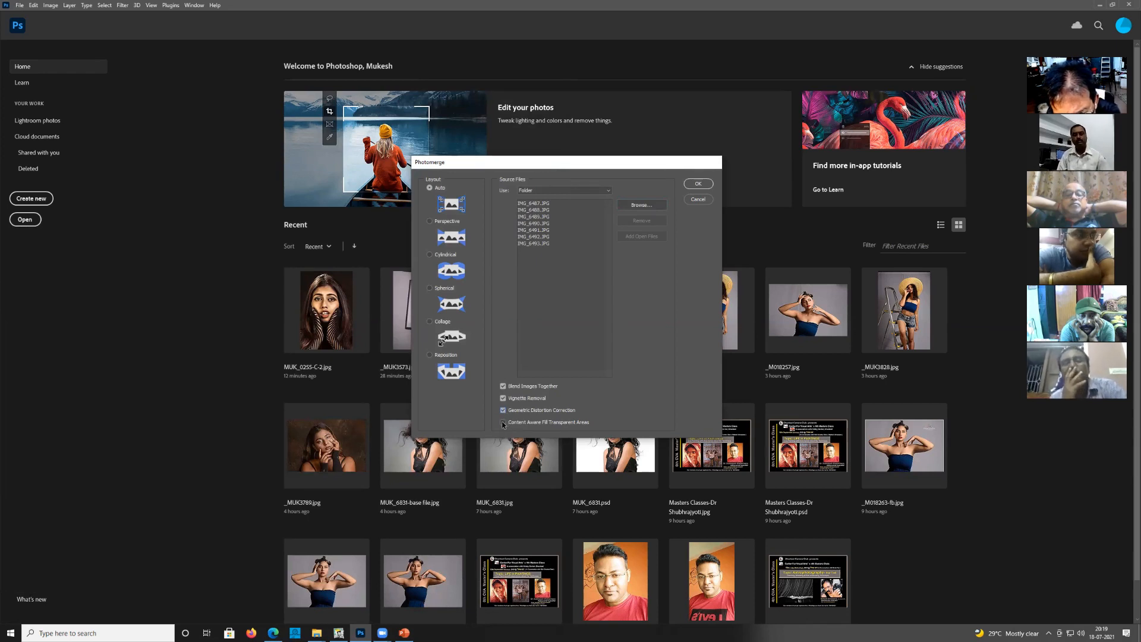
# Run Photomerge with Content Aware Fill Transparent Areas enabled and flatten the resulting panorama into a single background layer
pyautogui.click(502, 423)
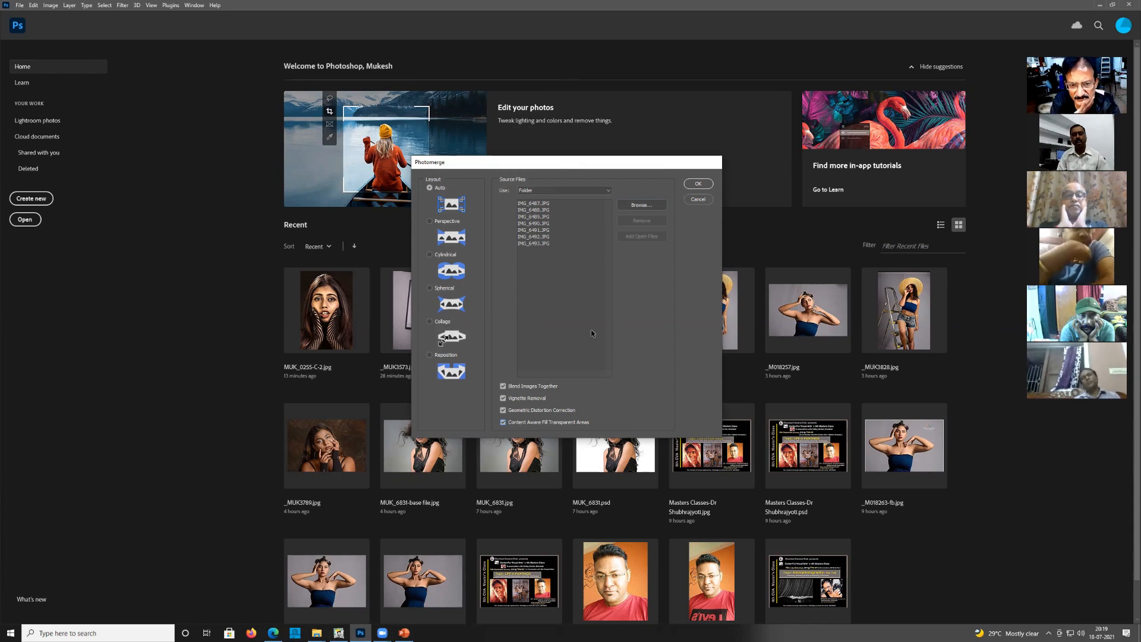
pyautogui.click(699, 185)
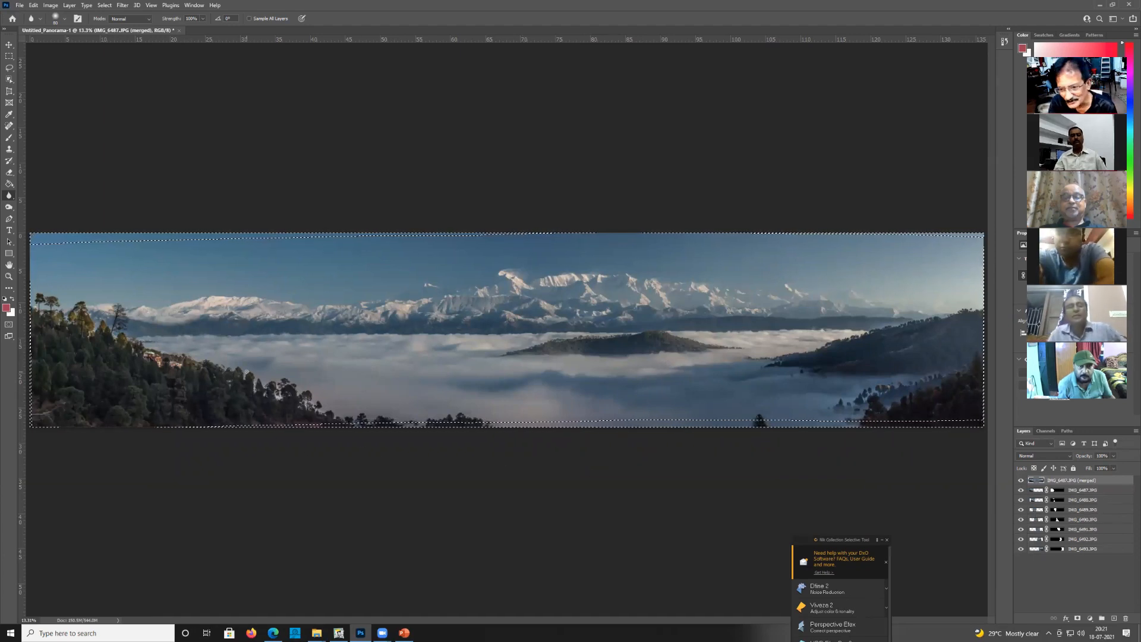
pyautogui.click(69, 5)
pyautogui.click(83, 345)
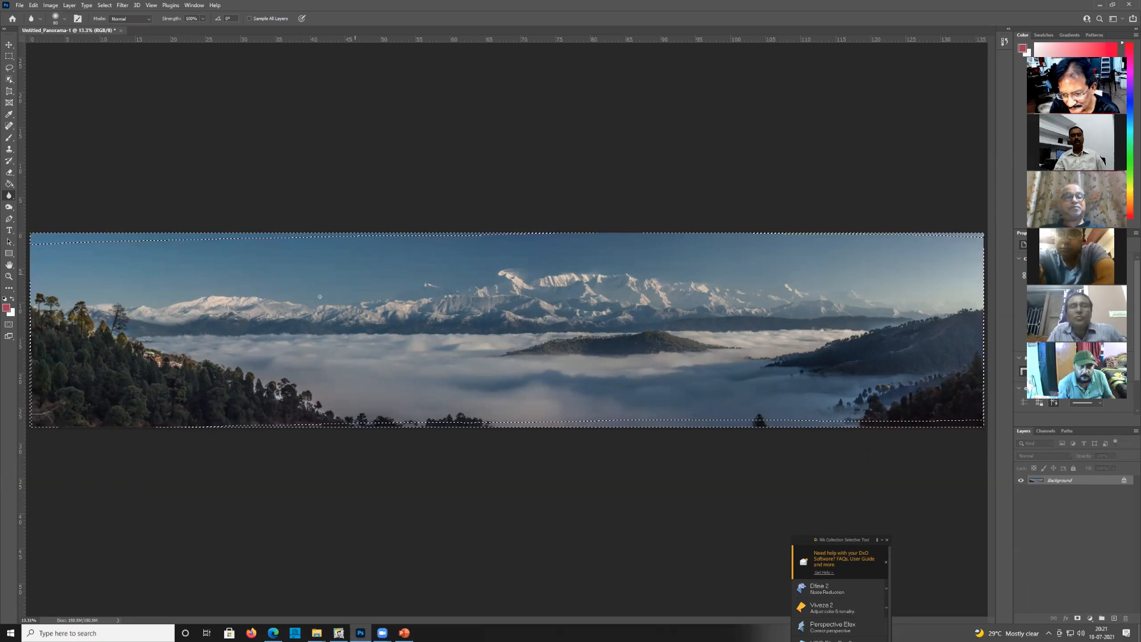
# Save the panorama as the JPEG Untitled_Panorama-1 at quality 12 in H:\1.My world\1 My workshop\2021\1 CVA Online Clkasses\1 CVA Post Processing\Panorama
pyautogui.click(19, 5)
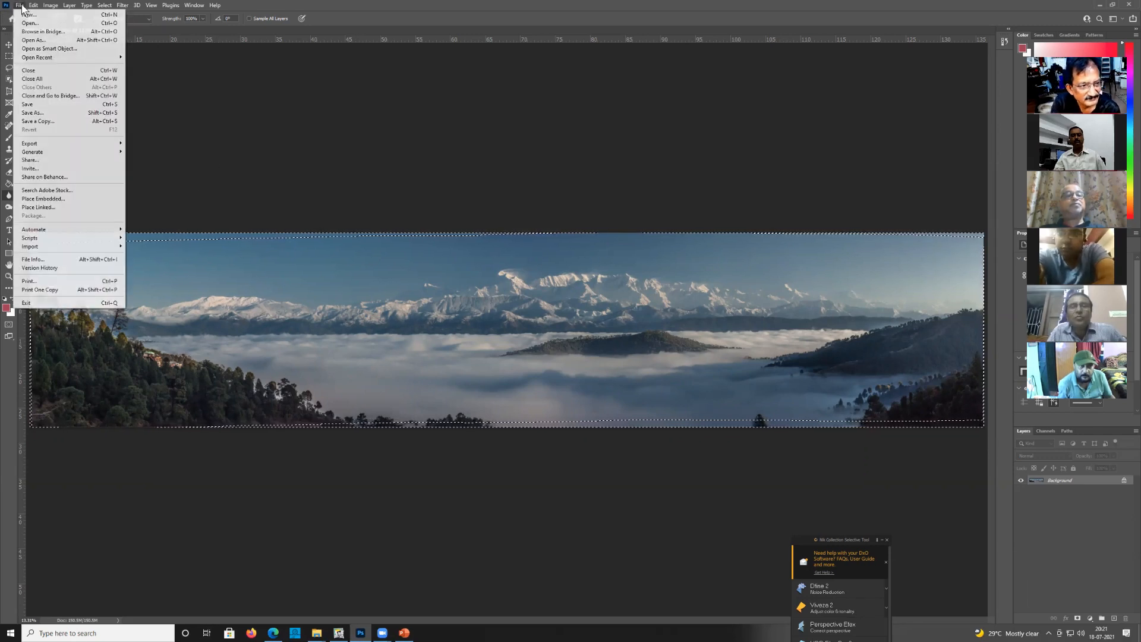
pyautogui.click(39, 112)
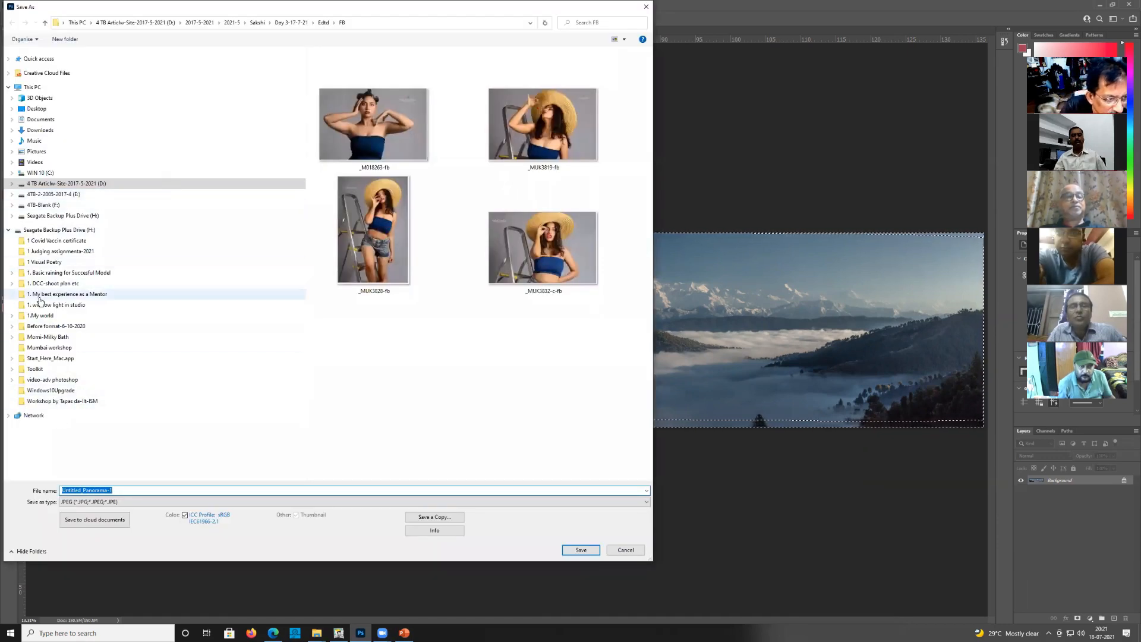
pyautogui.click(52, 317)
pyautogui.moveTo(53, 318); pyautogui.dragTo(350, 92)
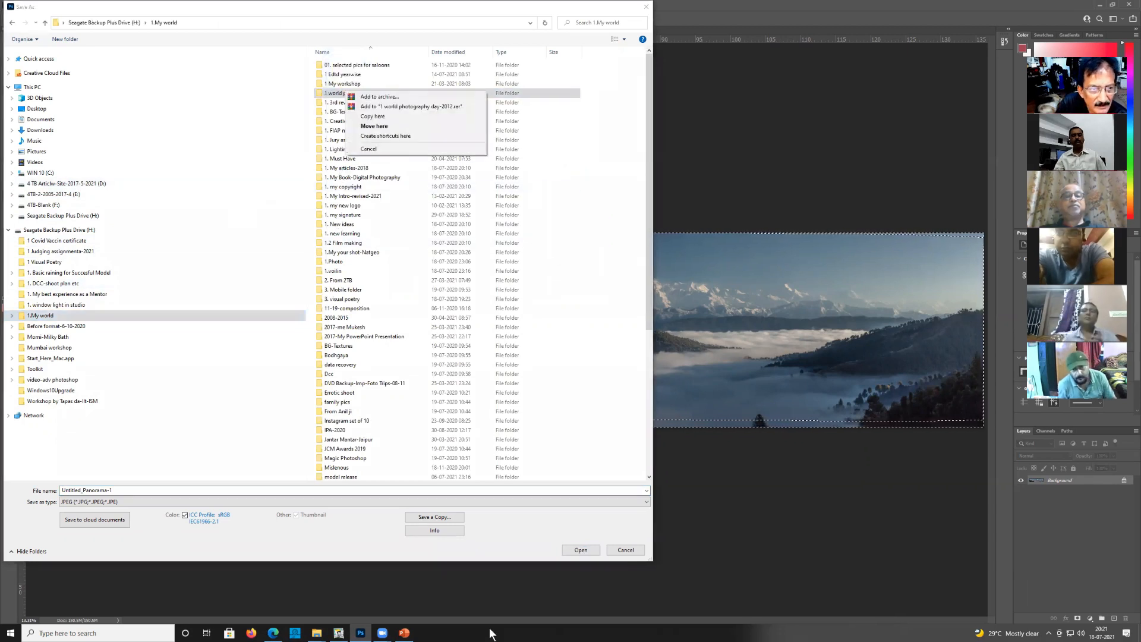
pyautogui.click(337, 86)
pyautogui.doubleClick(337, 85)
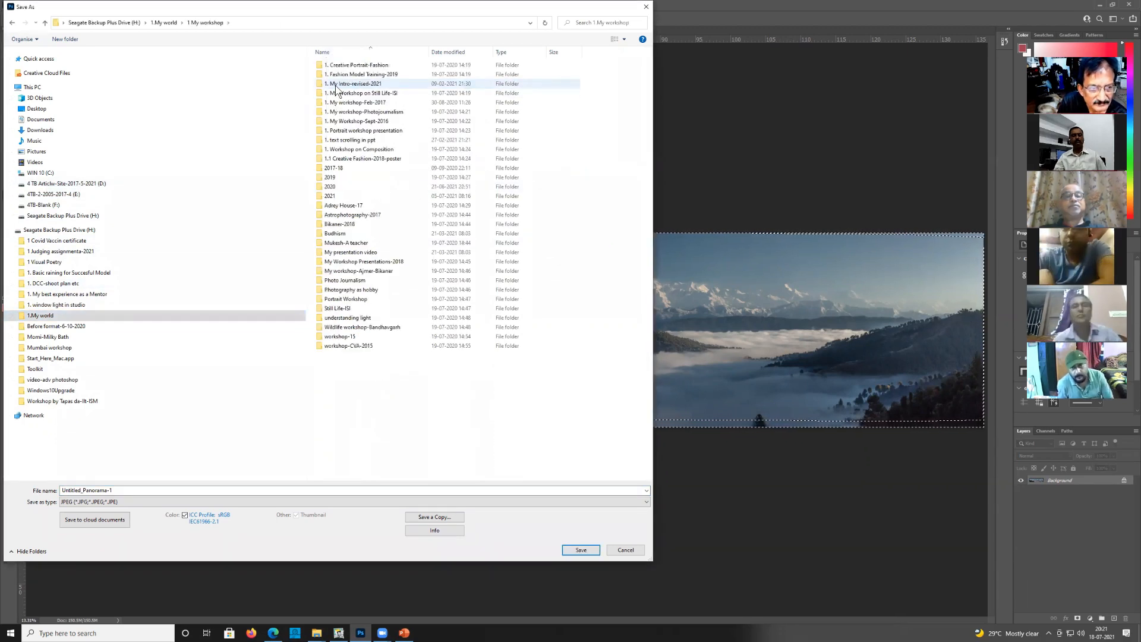
pyautogui.doubleClick(340, 195)
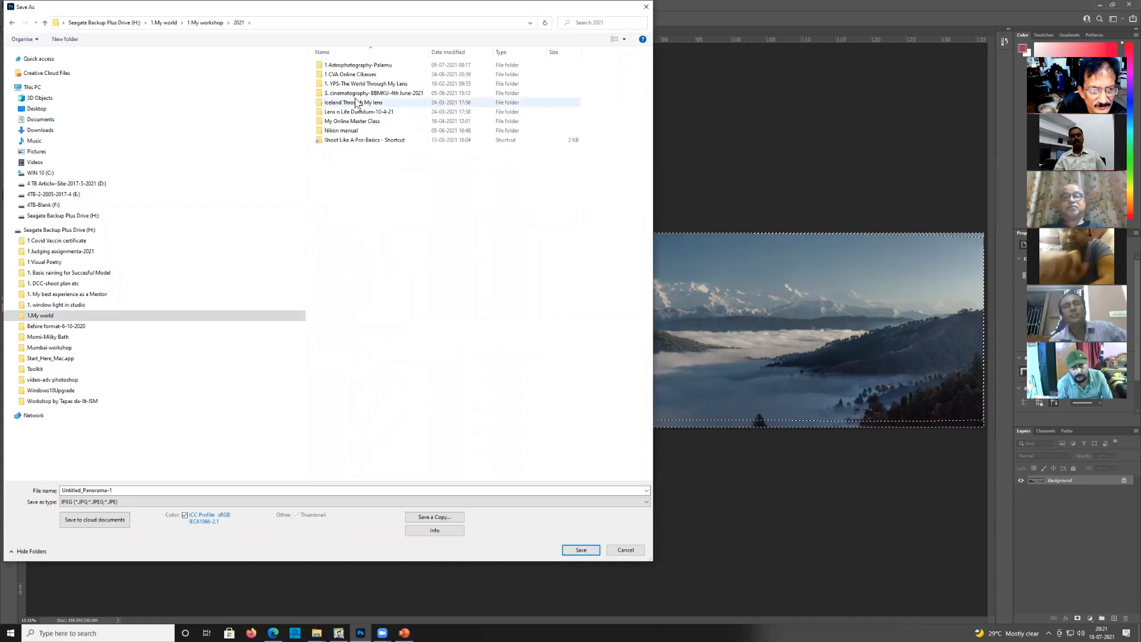
pyautogui.doubleClick(356, 75)
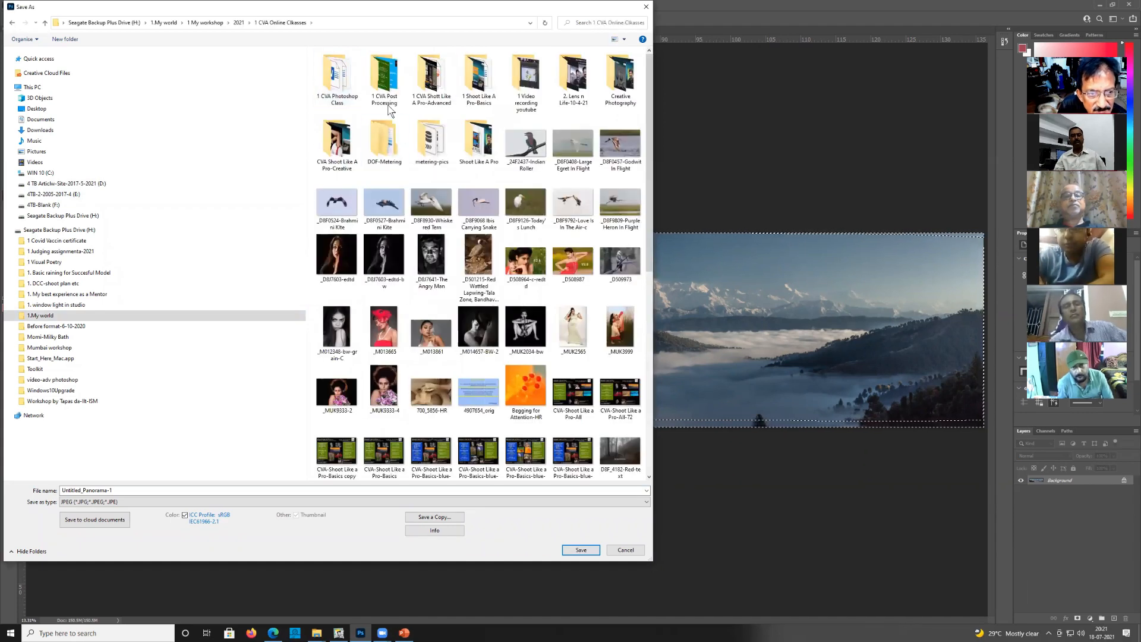
pyautogui.doubleClick(385, 83)
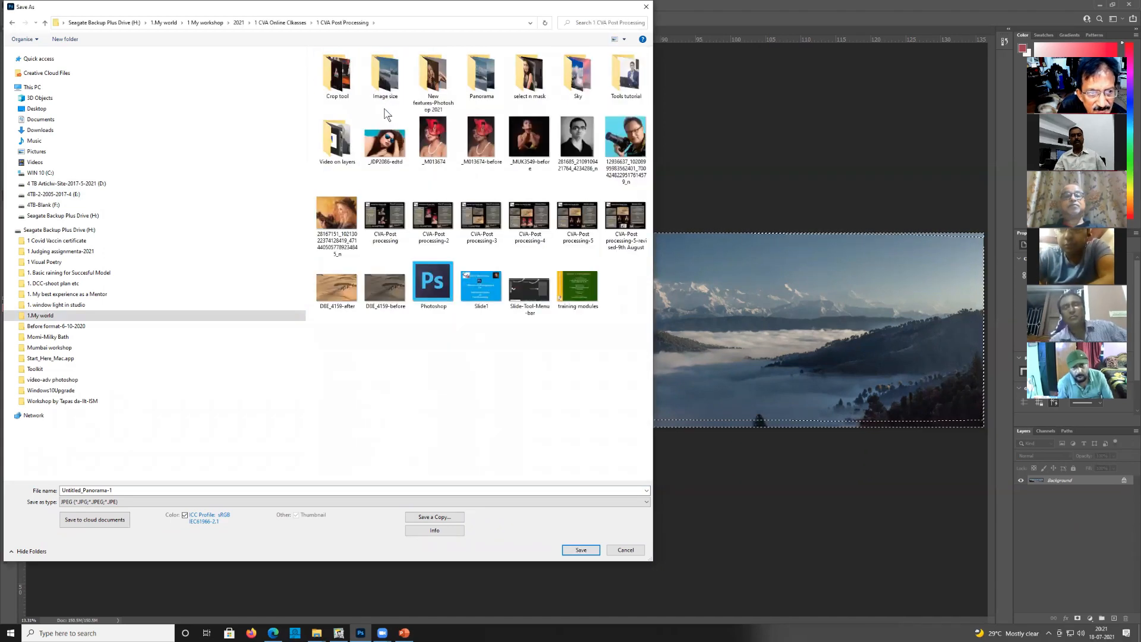
pyautogui.doubleClick(475, 98)
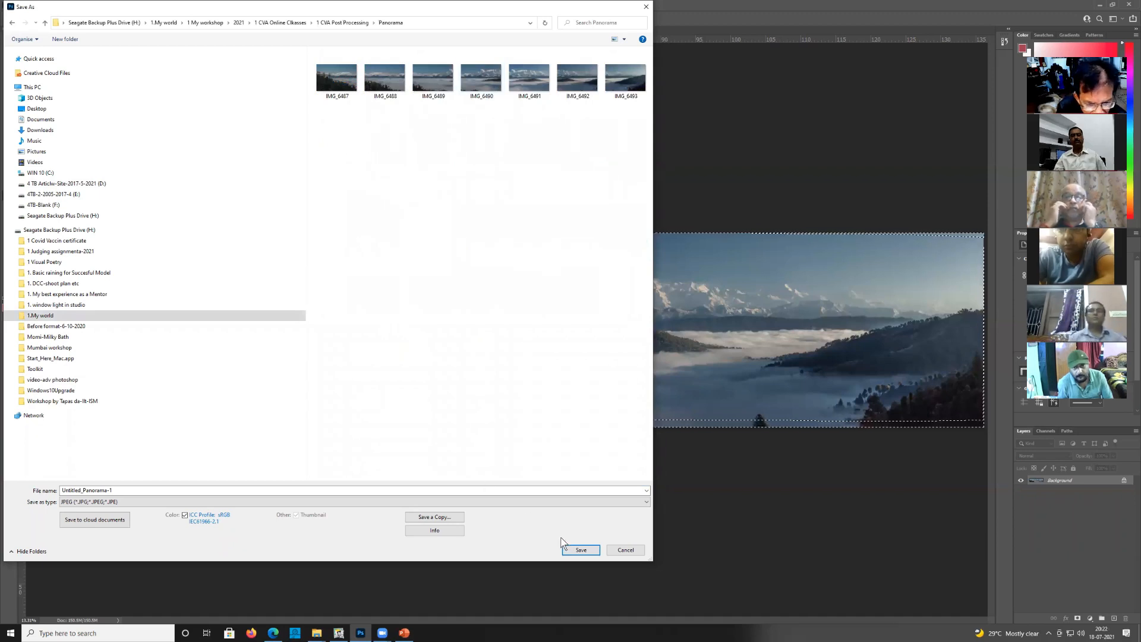
pyautogui.click(579, 549)
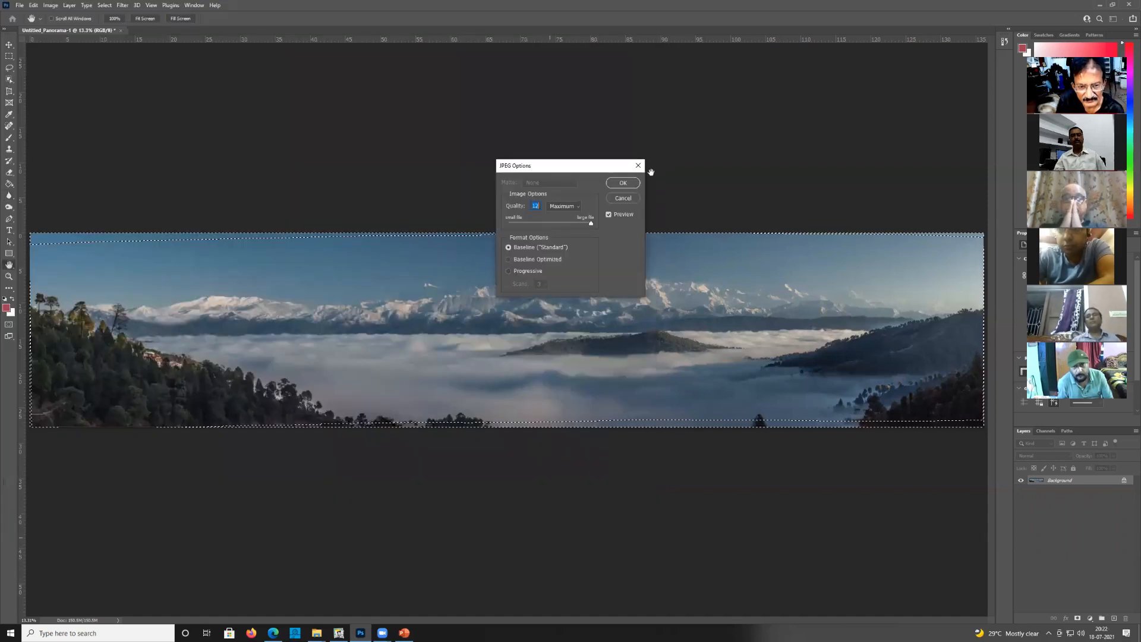
pyautogui.click(622, 183)
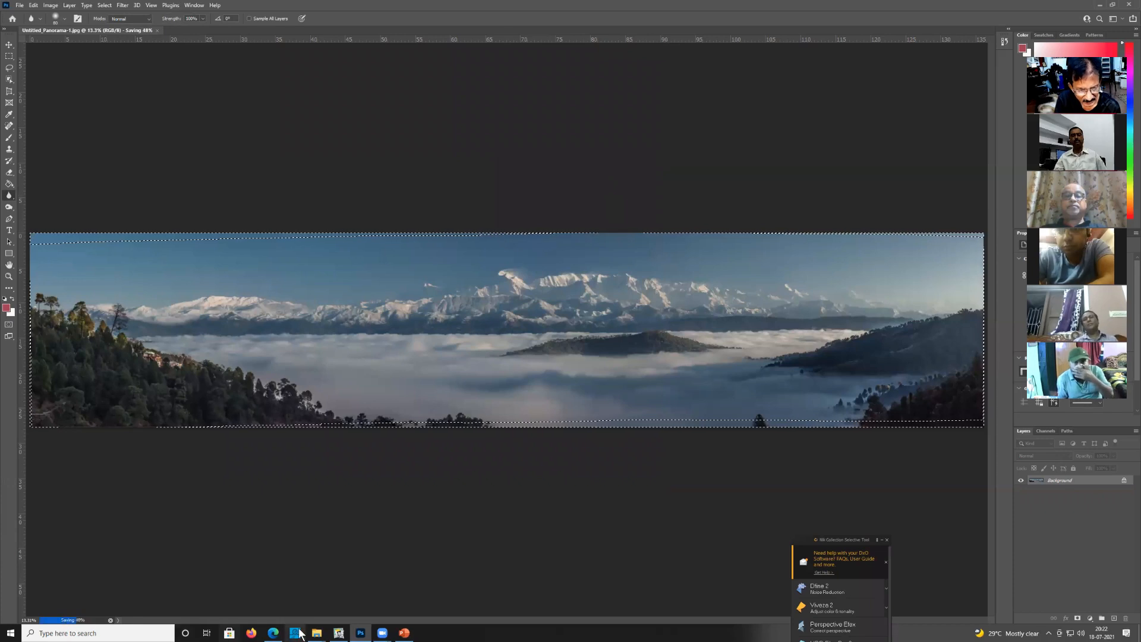
# From File Explorer's Panorama folder, view the photos from IMG_6487 through Untitled_Panorama-1 full screen and inspect the panorama's peaks at 100%
pyautogui.moveTo(317, 633)
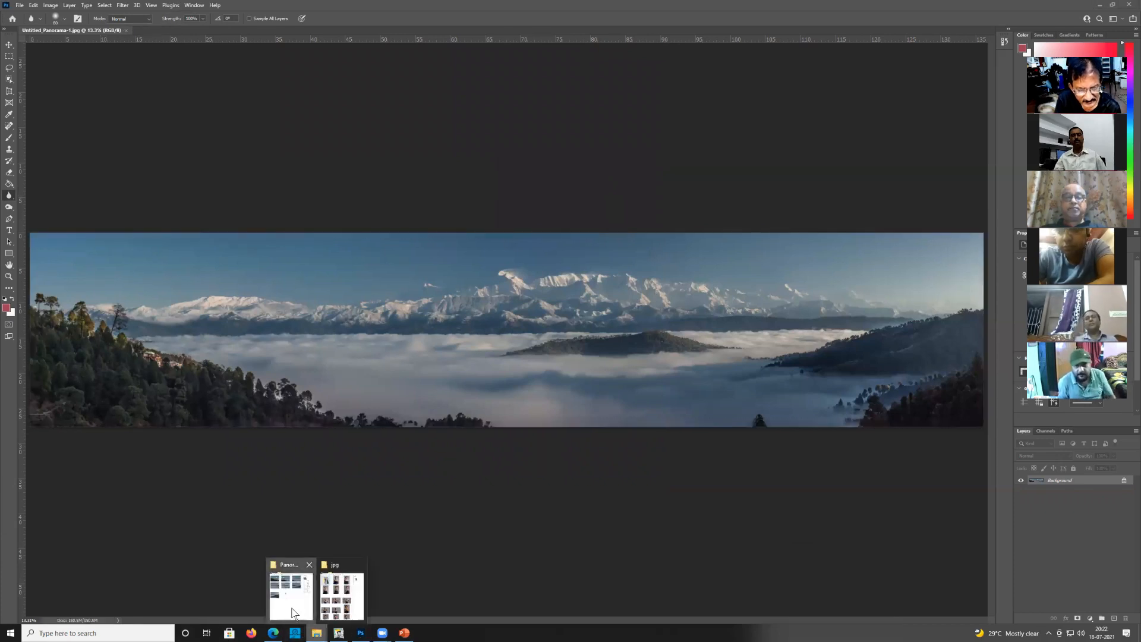
pyautogui.click(291, 594)
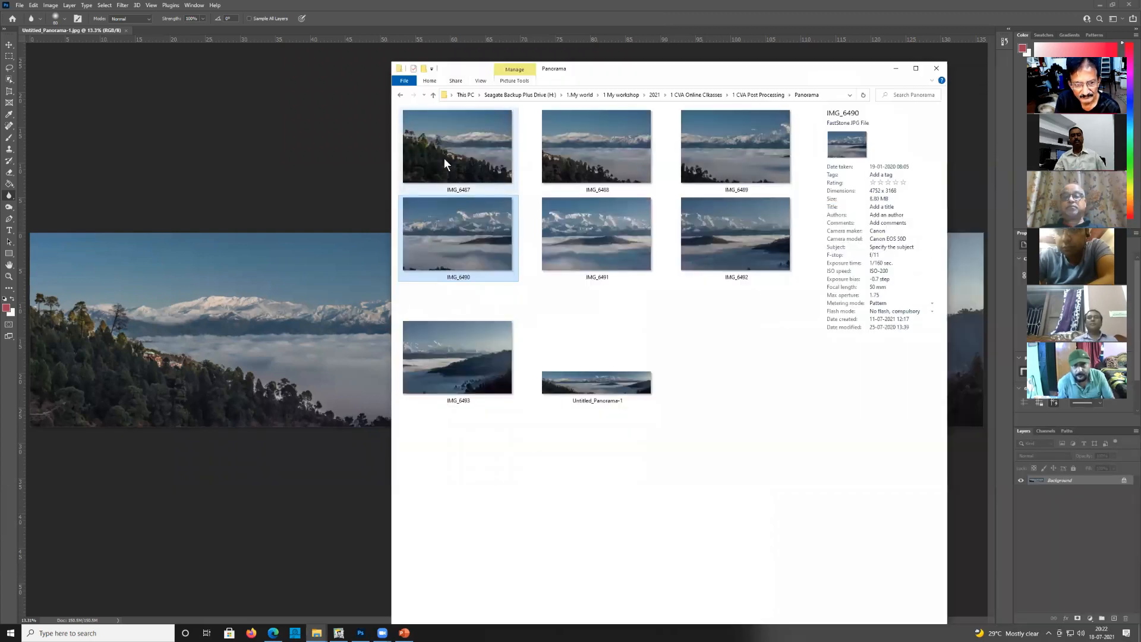
pyautogui.click(444, 158)
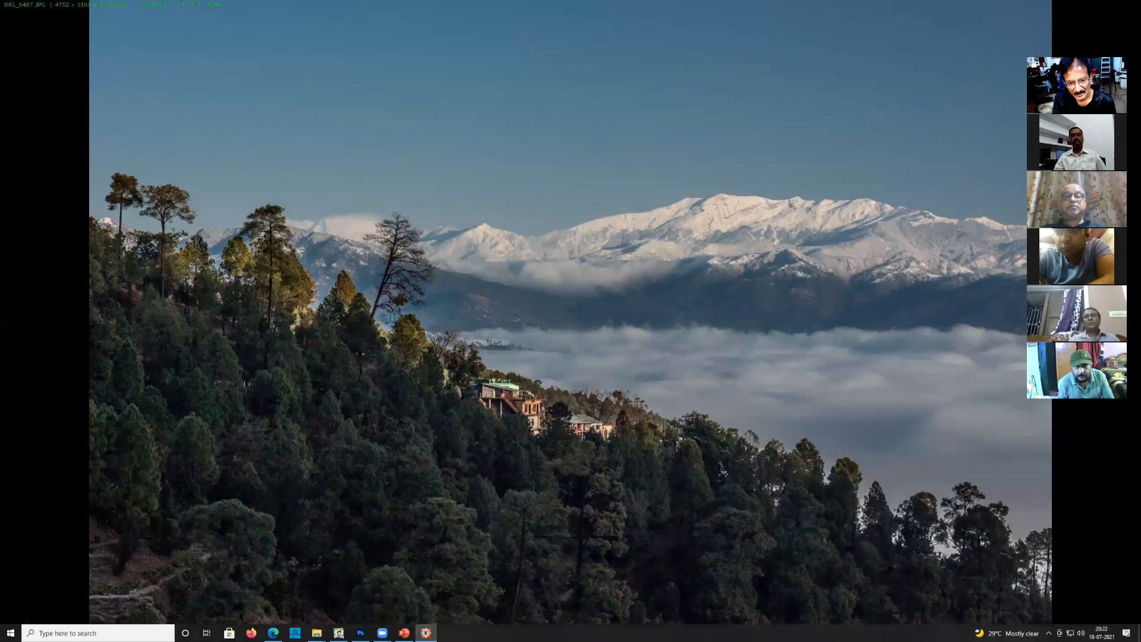
pyautogui.press('Right')
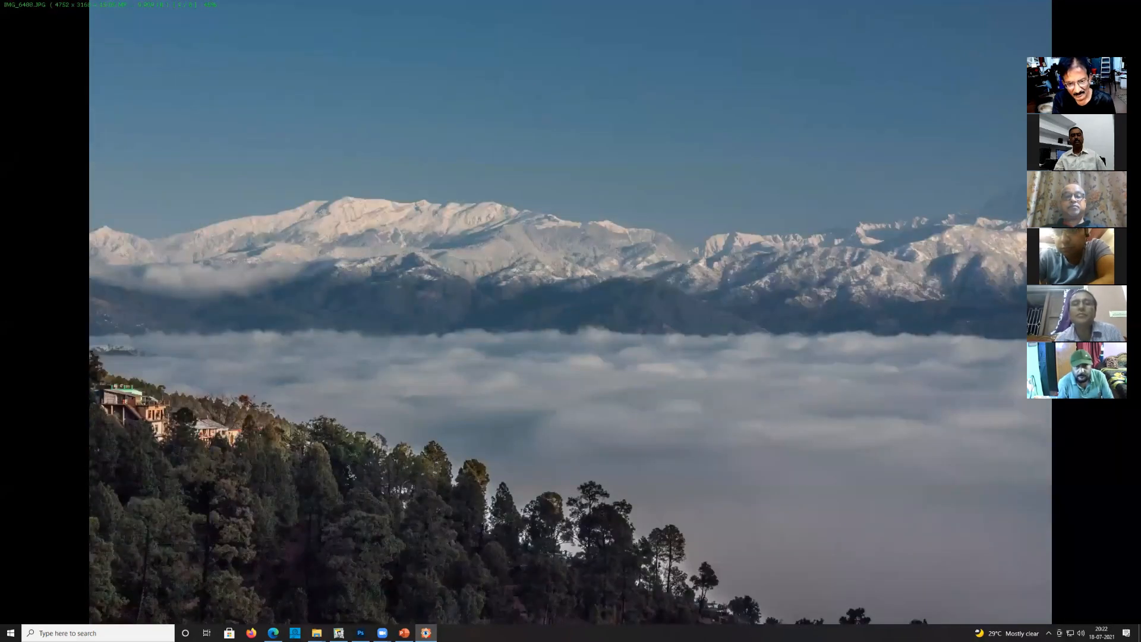
pyautogui.press('Right')
pyautogui.press('Right')
pyautogui.press('Right')
pyautogui.press('Right')
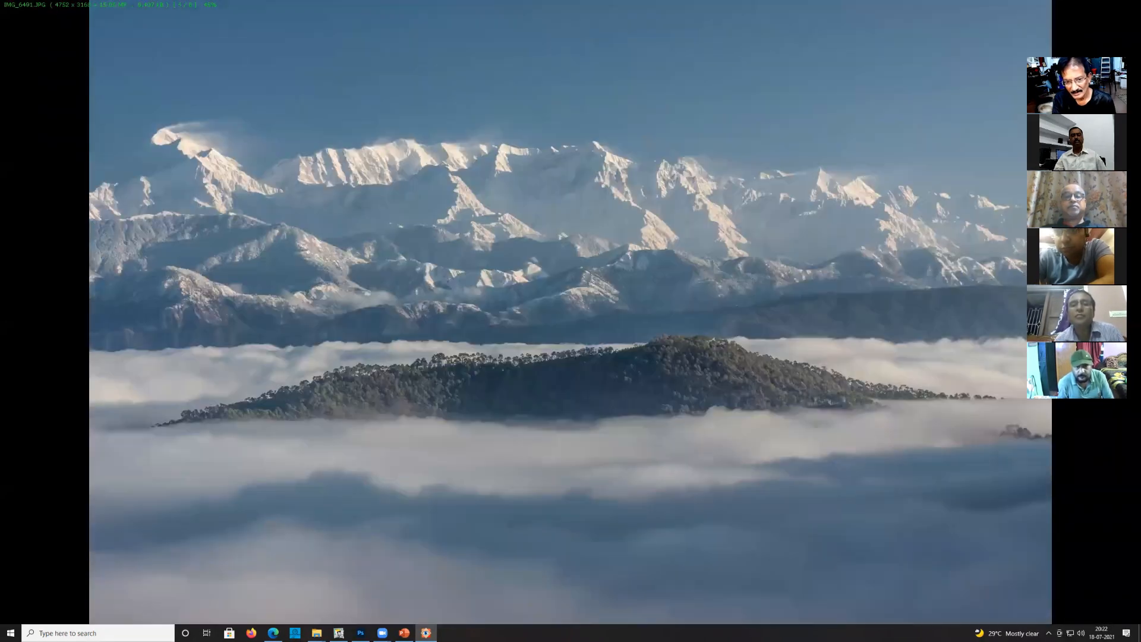
pyautogui.press('Right')
pyautogui.press('Right')
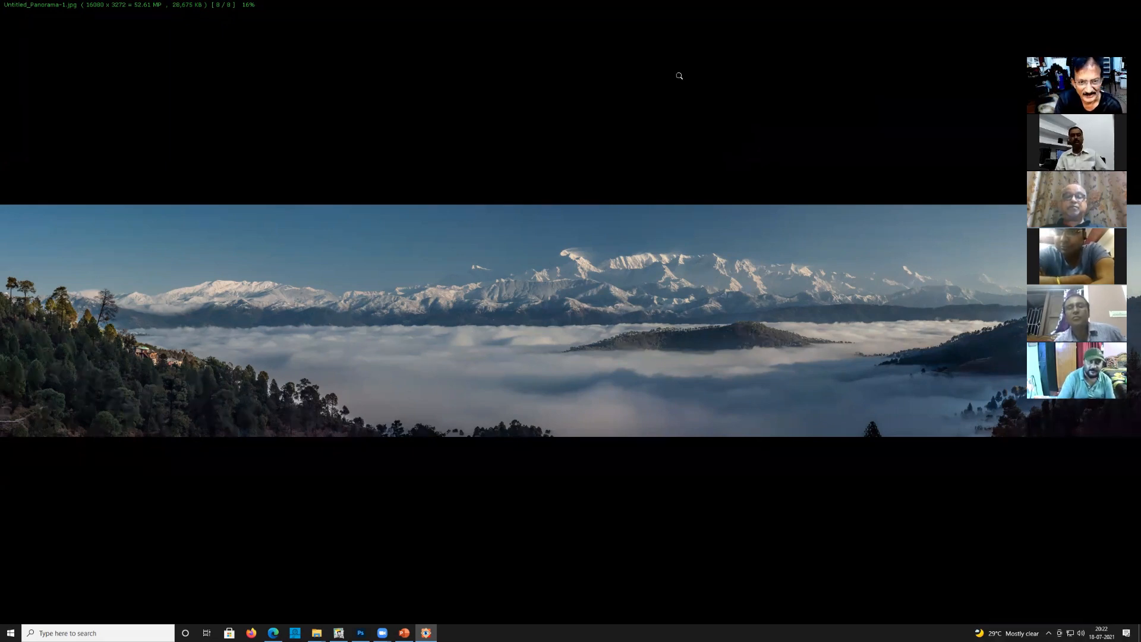
pyautogui.click(672, 204)
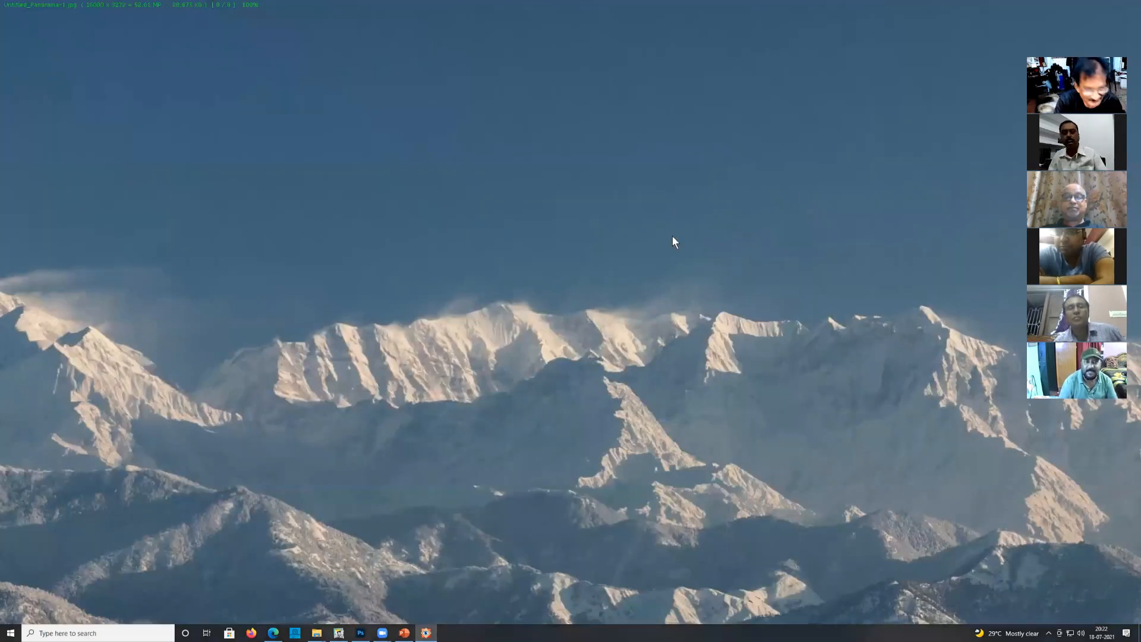
pyautogui.press('Escape')
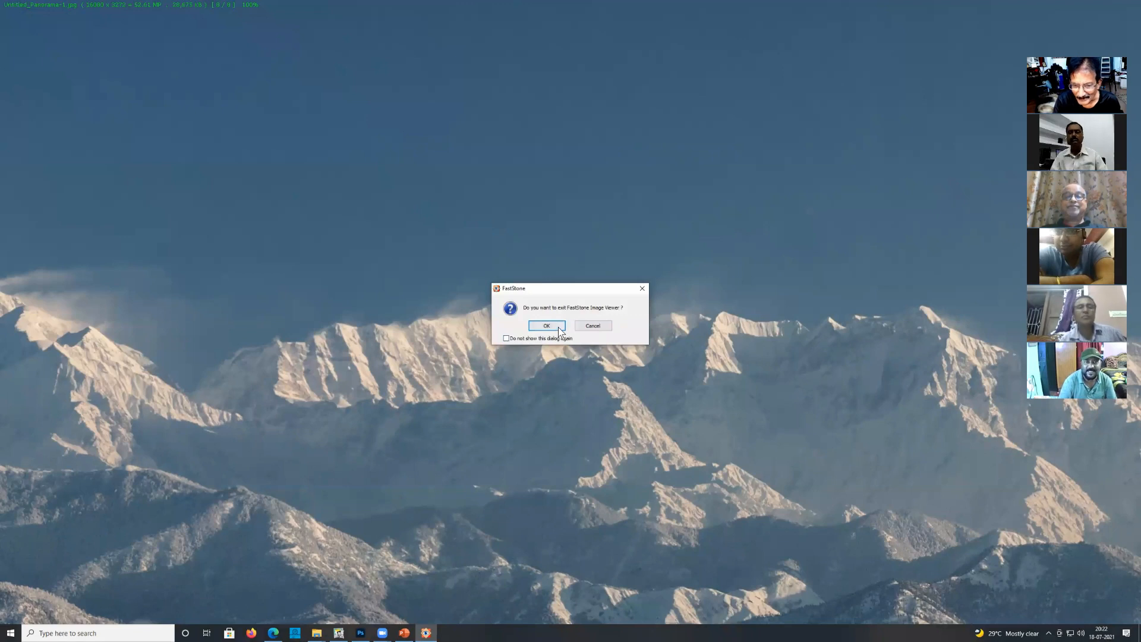
pyautogui.click(546, 326)
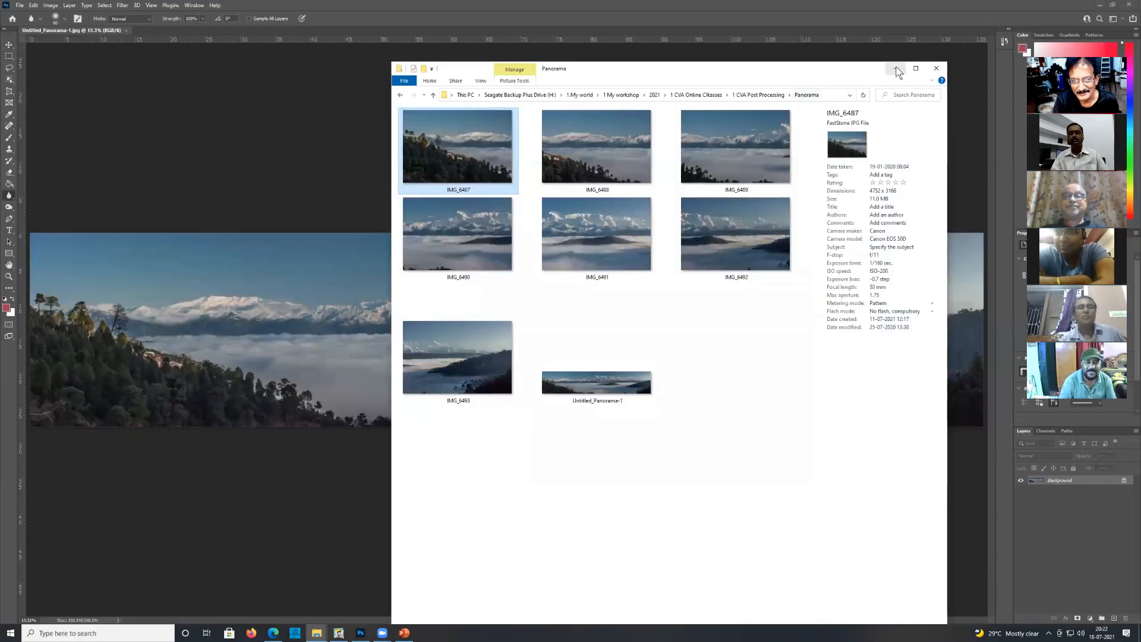
# Return to Photoshop and close the saved panorama document
pyautogui.click(896, 69)
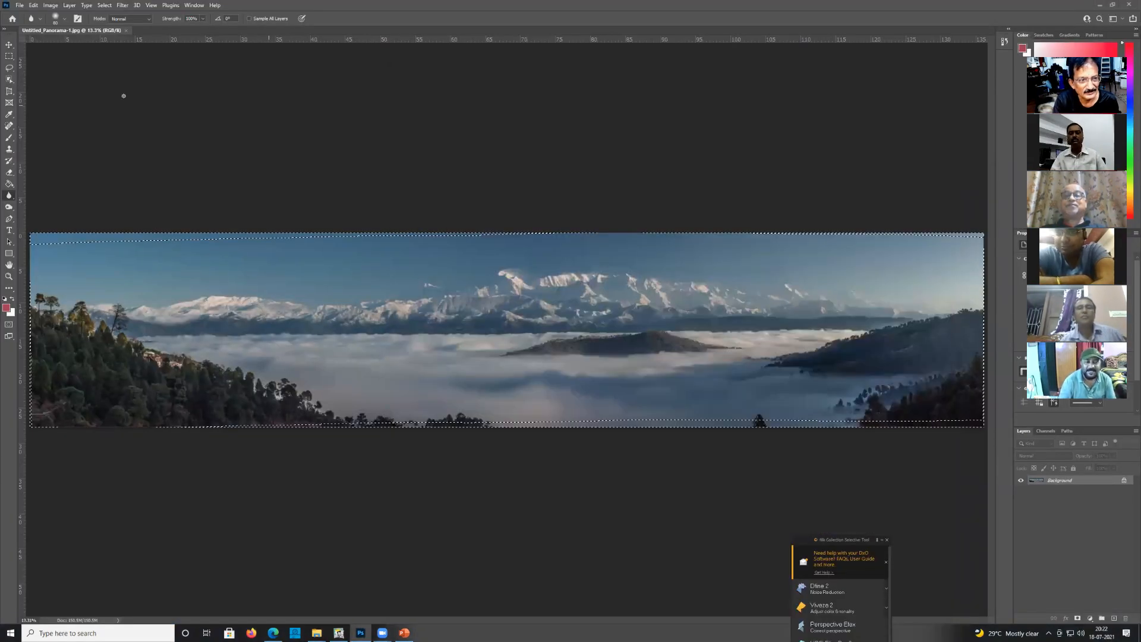
pyautogui.click(126, 31)
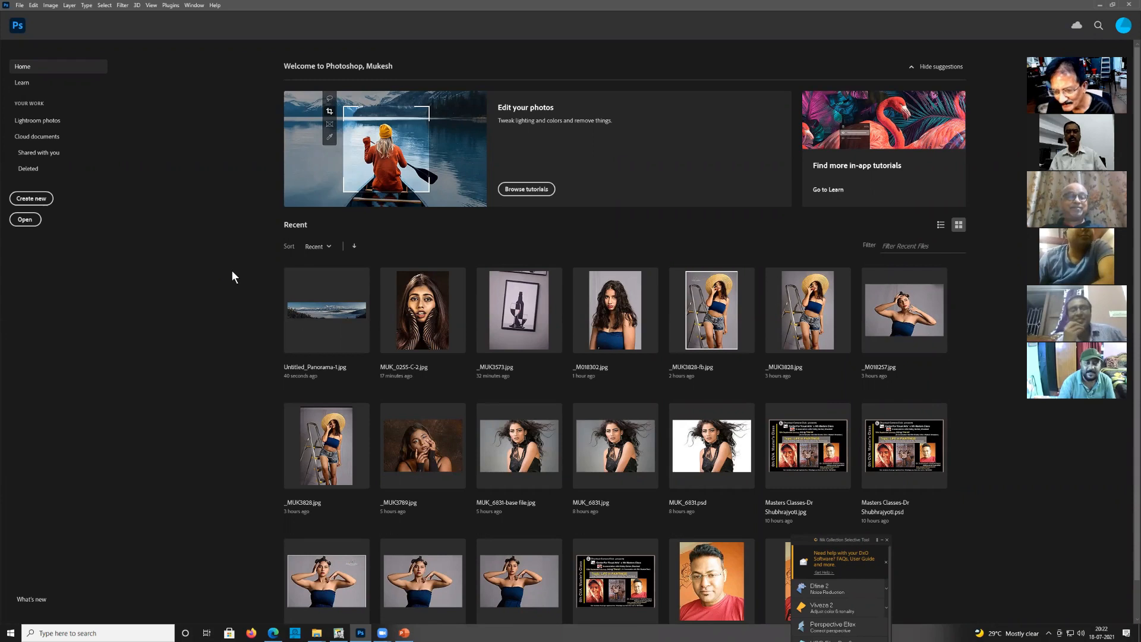
pyautogui.click(20, 5)
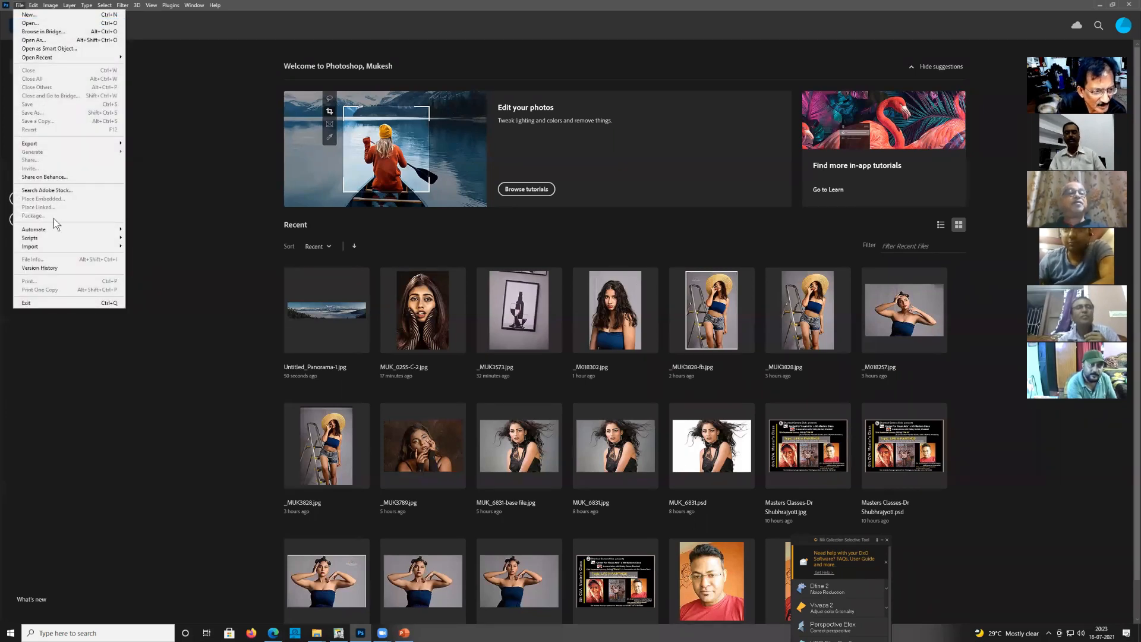
pyautogui.moveTo(54, 234)
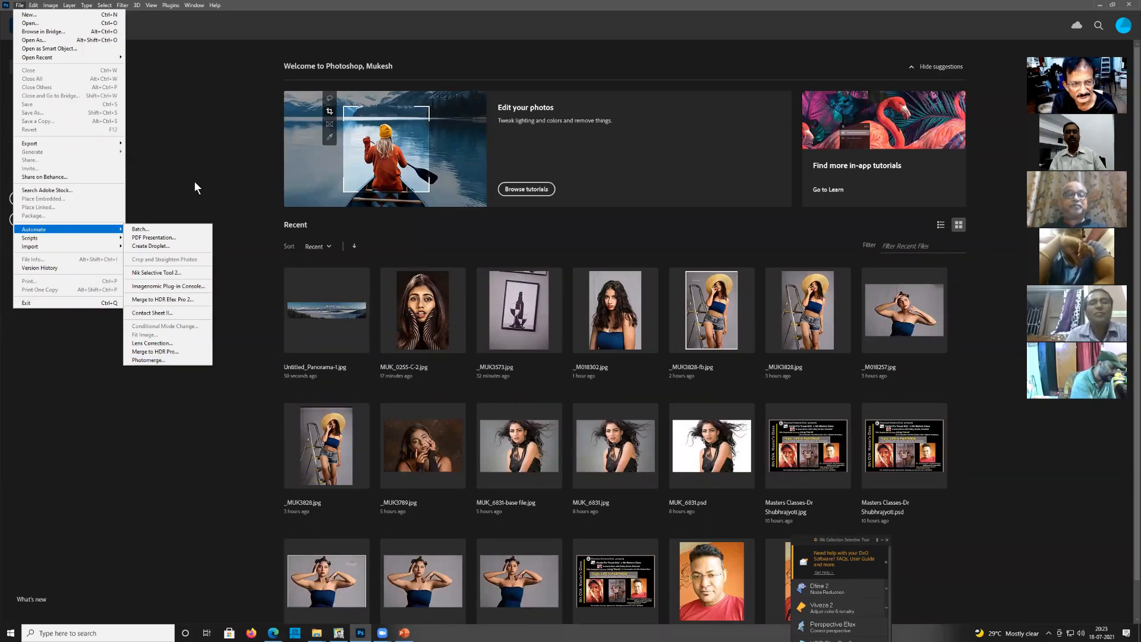
pyautogui.click(202, 138)
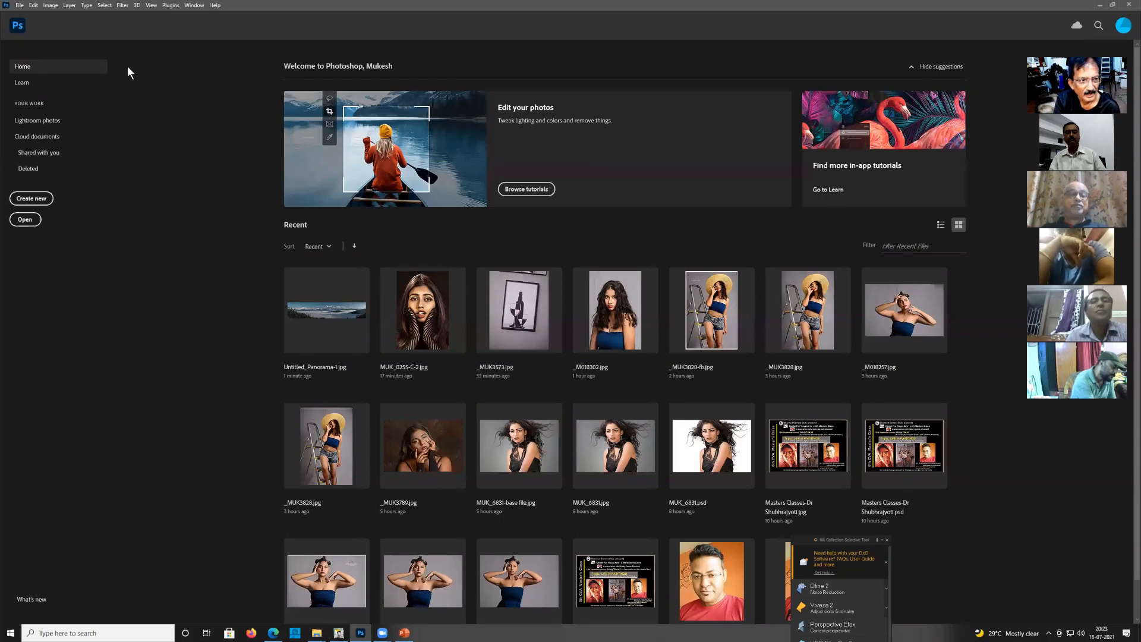
pyautogui.click(121, 5)
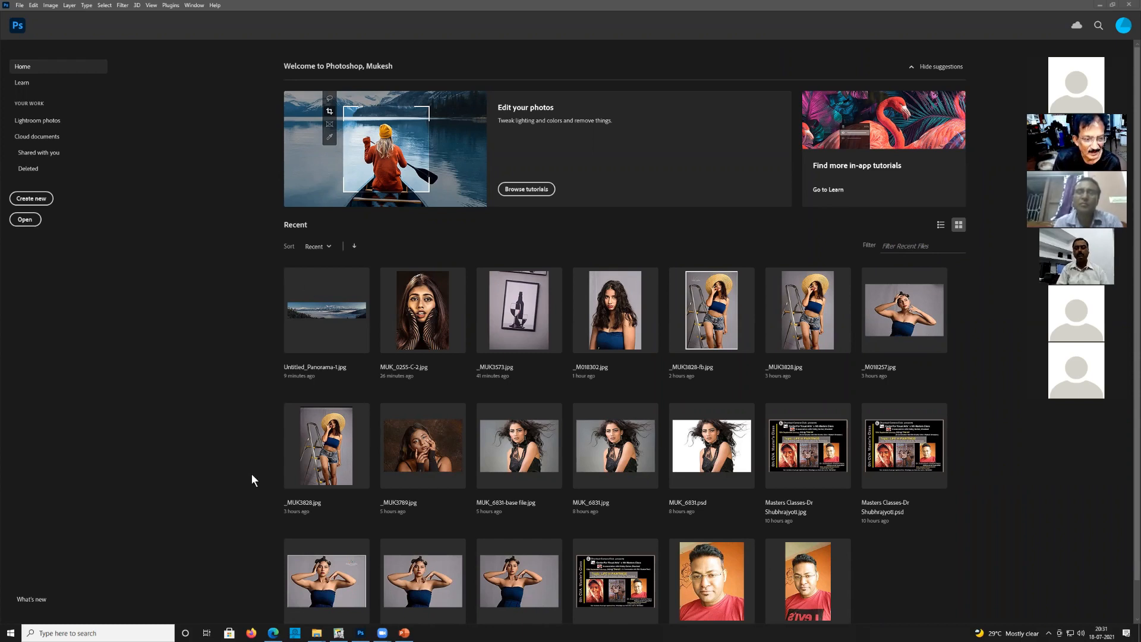
# Open the portrait MUK_6831-base file in Photoshop from the folder 1 CVA Post Processing\select n mask in File Explorer
pyautogui.moveTo(319, 634)
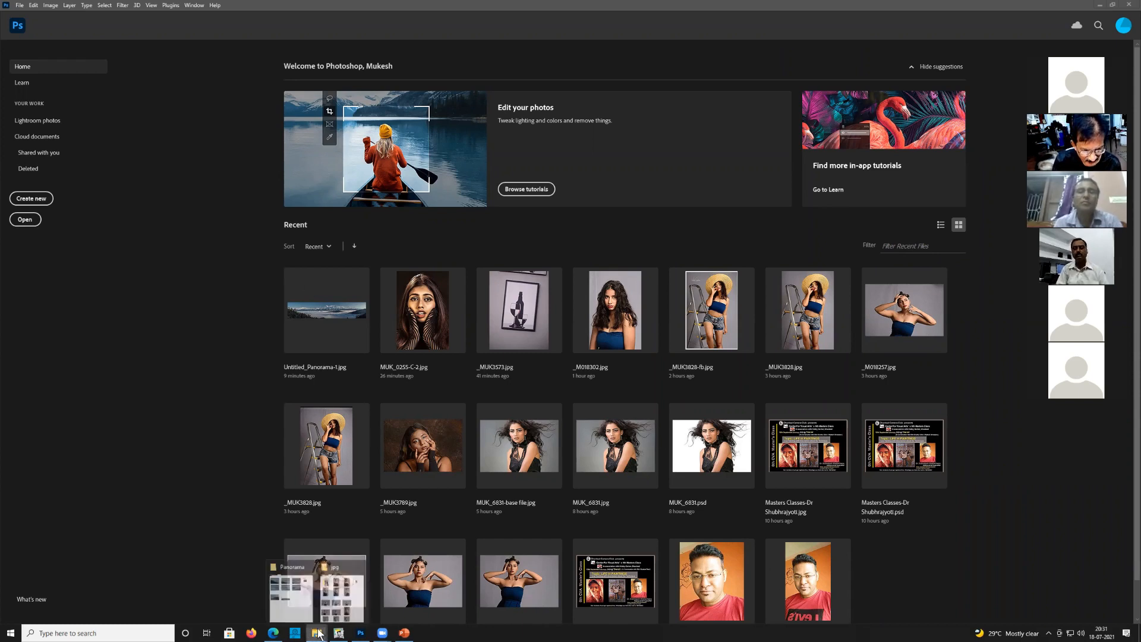
pyautogui.click(288, 600)
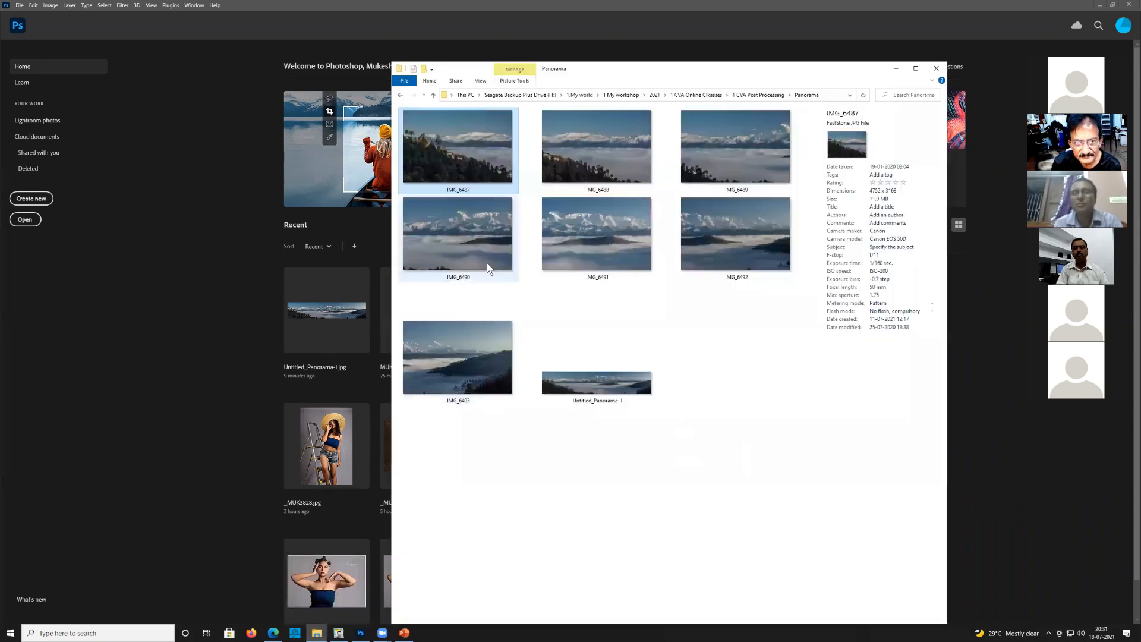
pyautogui.click(401, 95)
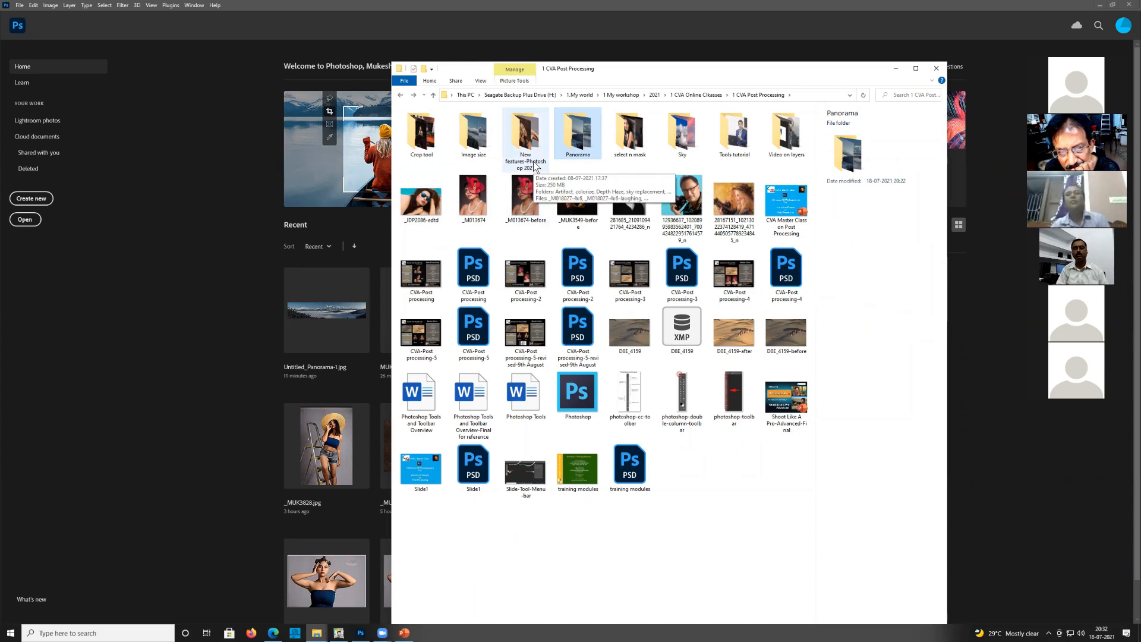
pyautogui.doubleClick(525, 140)
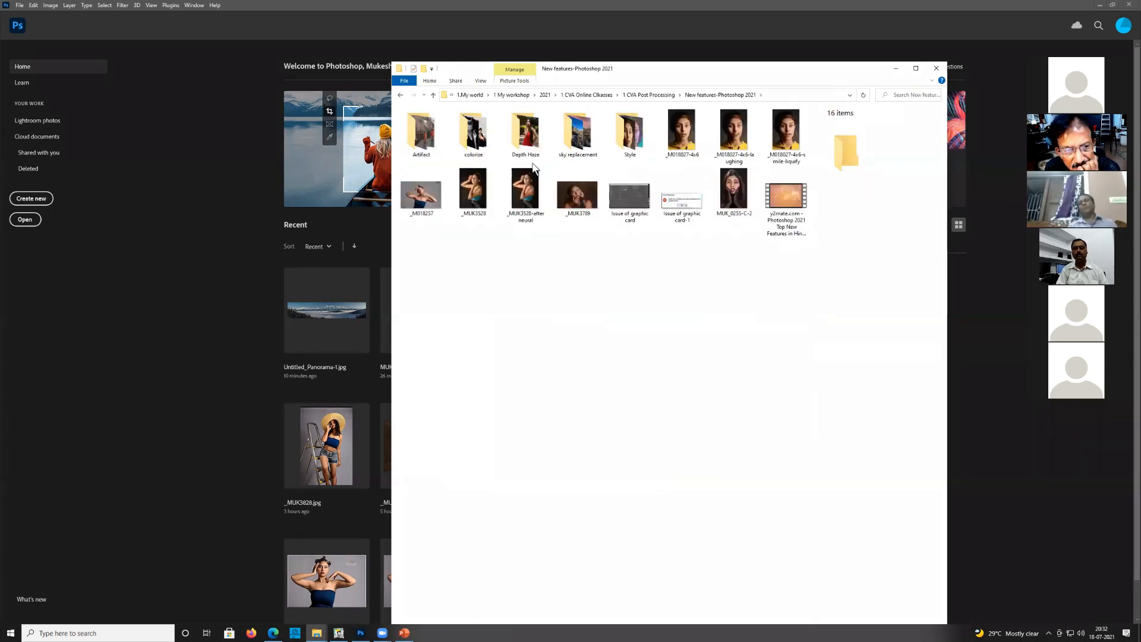
pyautogui.click(401, 97)
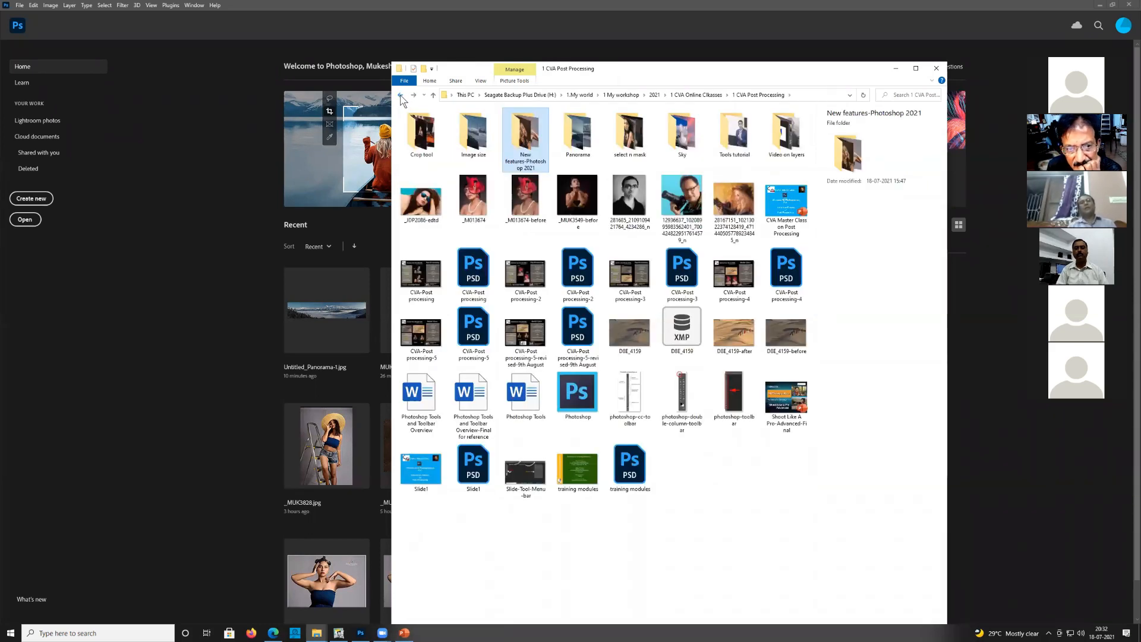
pyautogui.doubleClick(631, 156)
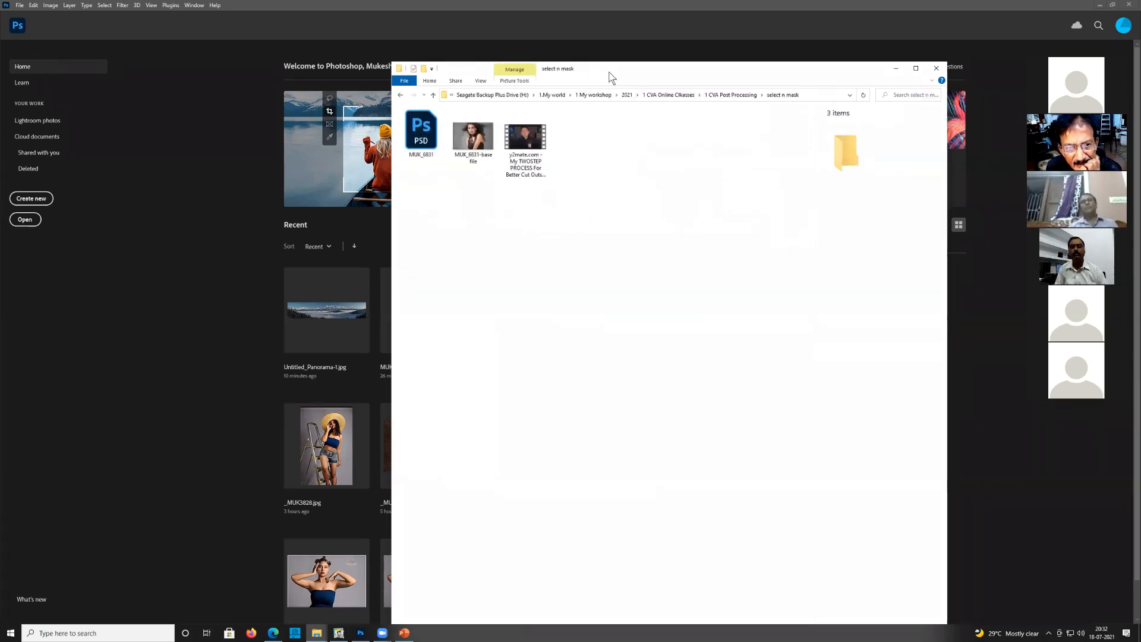
pyautogui.moveTo(610, 77); pyautogui.dragTo(718, 102)
pyautogui.click(580, 162)
pyautogui.click(402, 294)
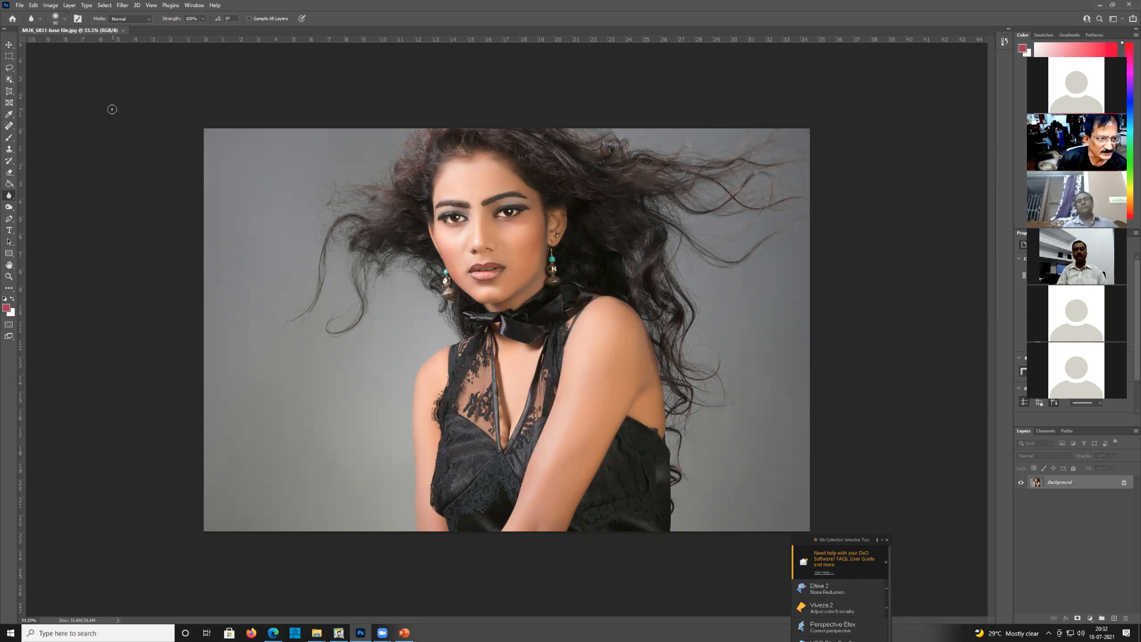
# Activate the Lasso tool and open the Select and Mask workspace for the portrait
pyautogui.click(9, 68)
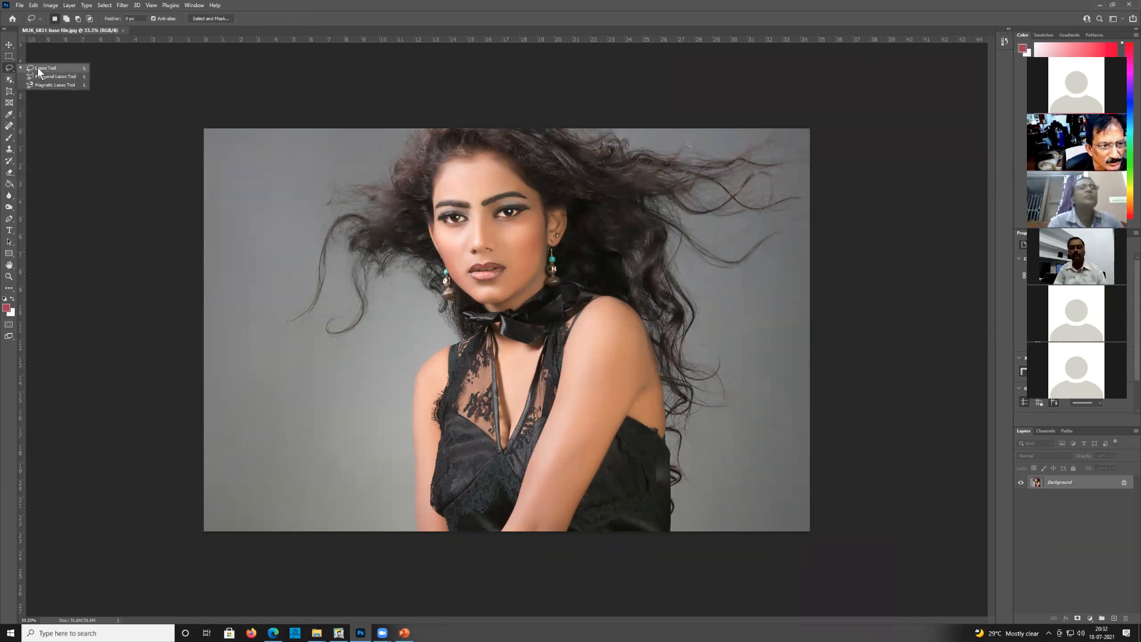
pyautogui.click(41, 69)
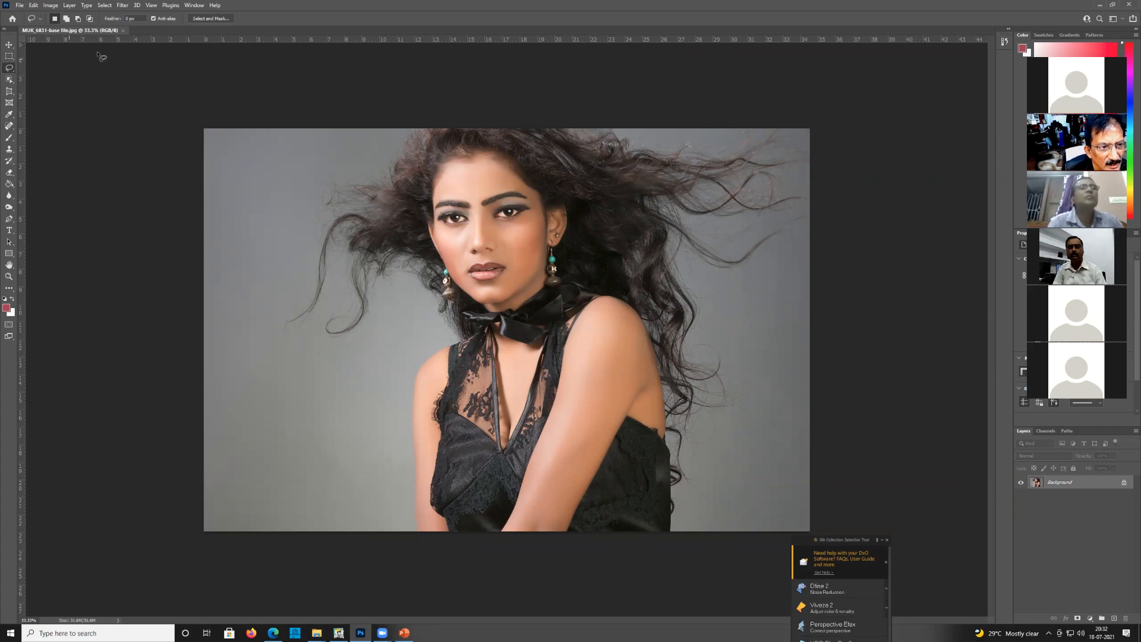
pyautogui.click(203, 18)
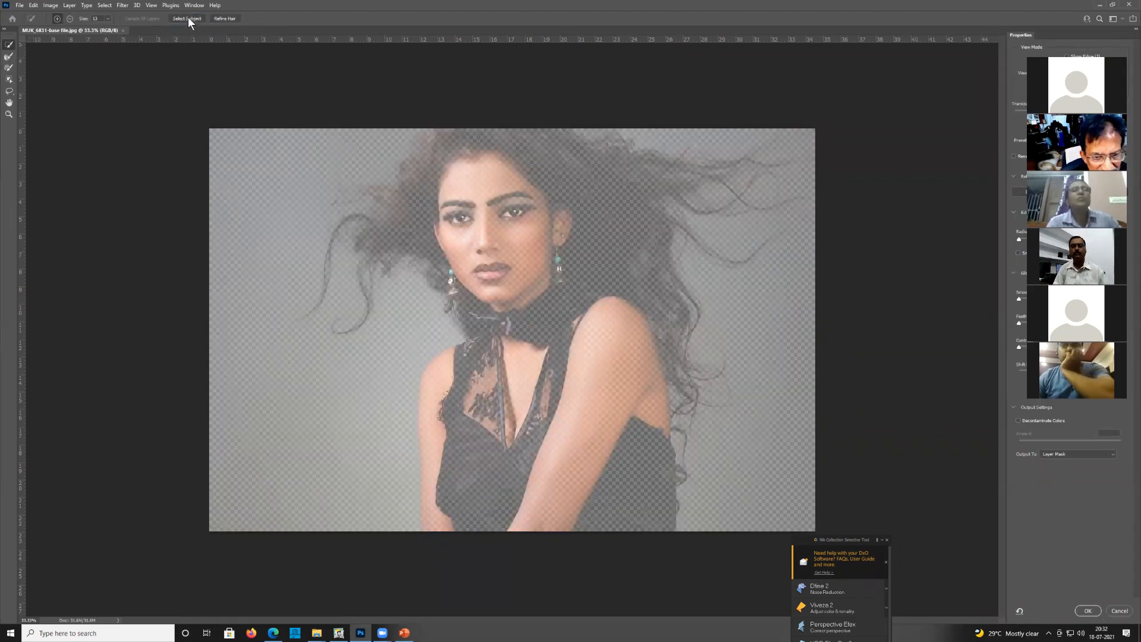
# Try Select Subject on the portrait and undo the resulting selection
pyautogui.click(187, 18)
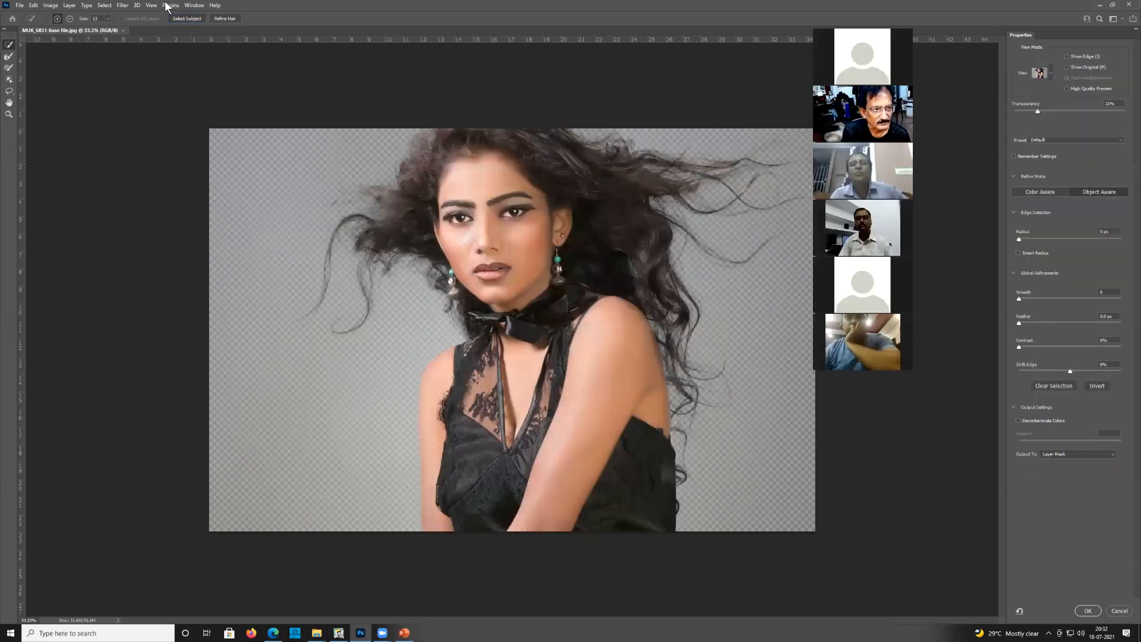
pyautogui.click(34, 5)
pyautogui.click(39, 13)
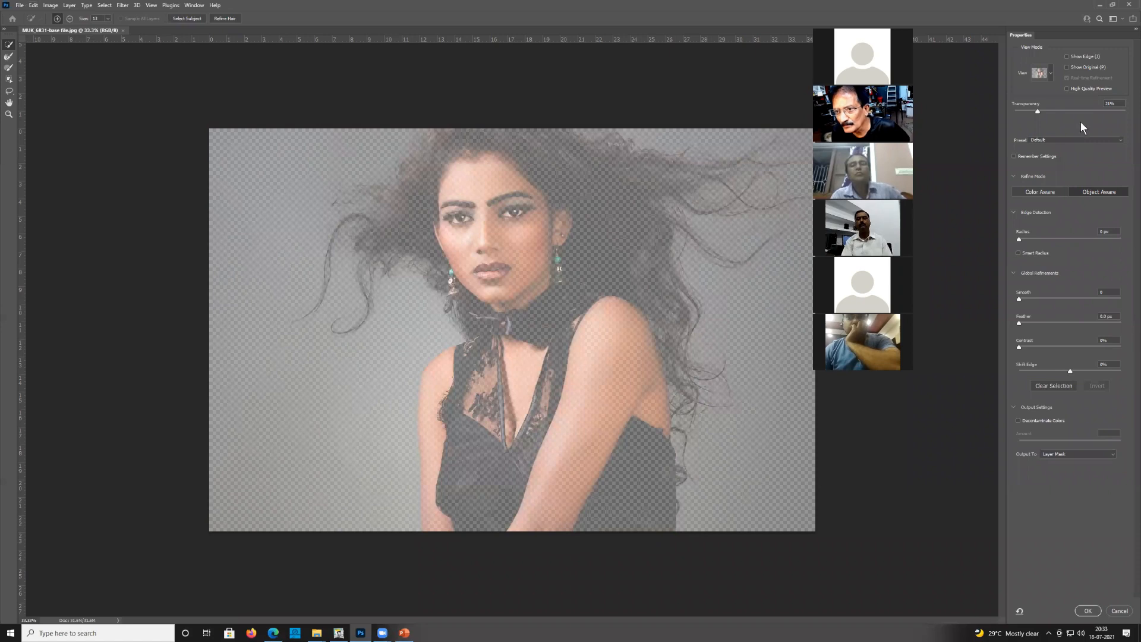
# In Onion Skin view with increased transparency, select the woman with Select Subject and output the selection as a layer mask
pyautogui.click(1050, 73)
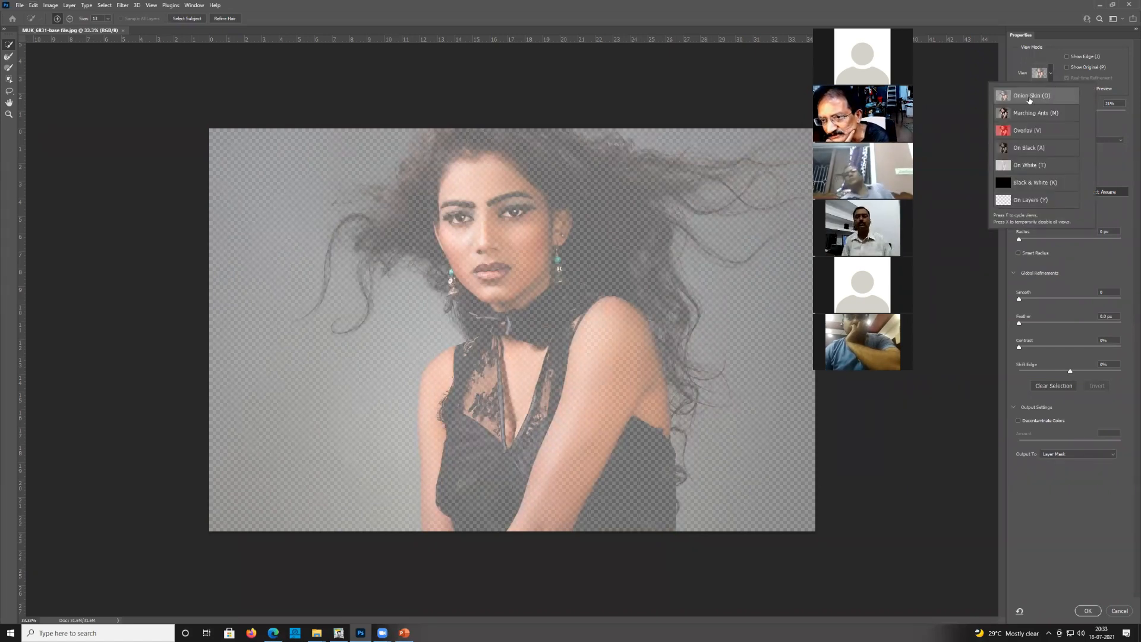
pyautogui.click(1029, 96)
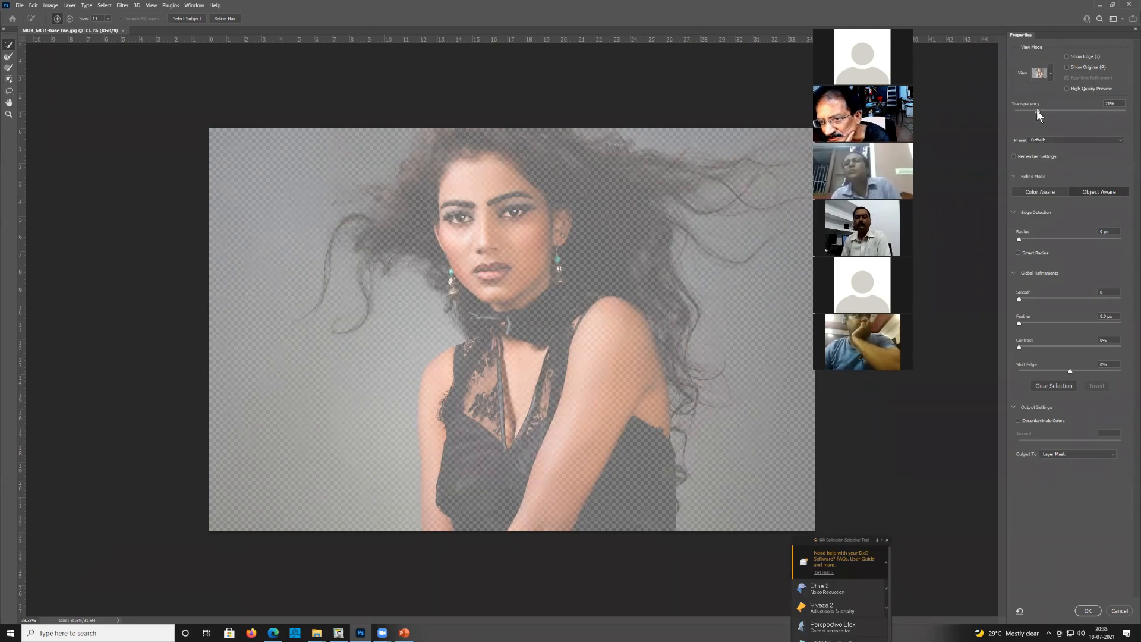
pyautogui.moveTo(1038, 111); pyautogui.dragTo(1075, 114)
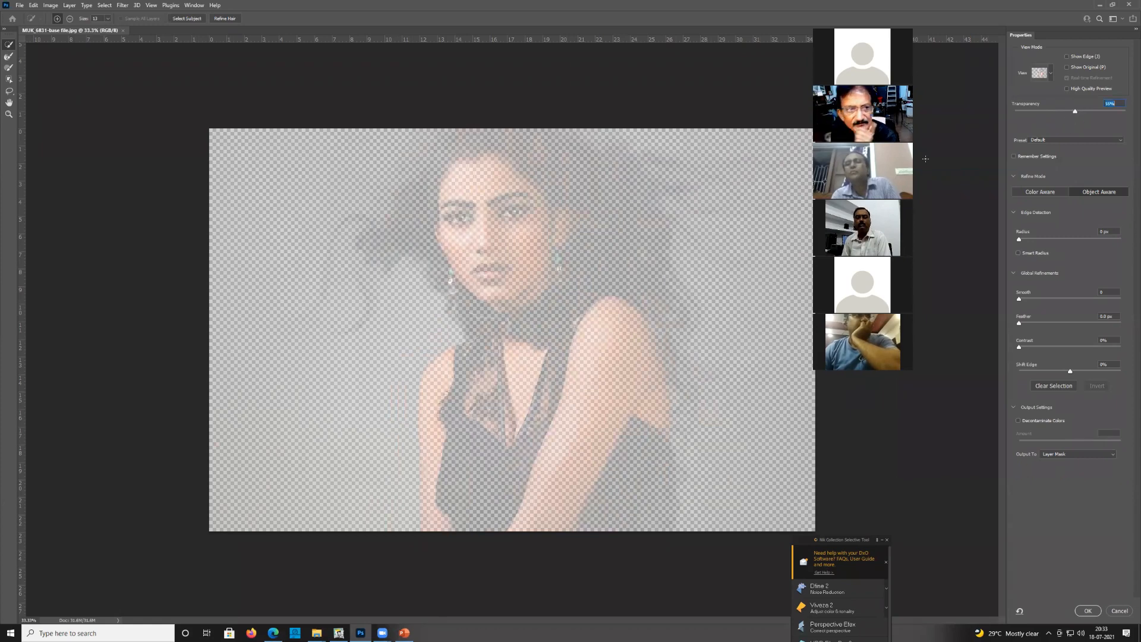
pyautogui.click(183, 18)
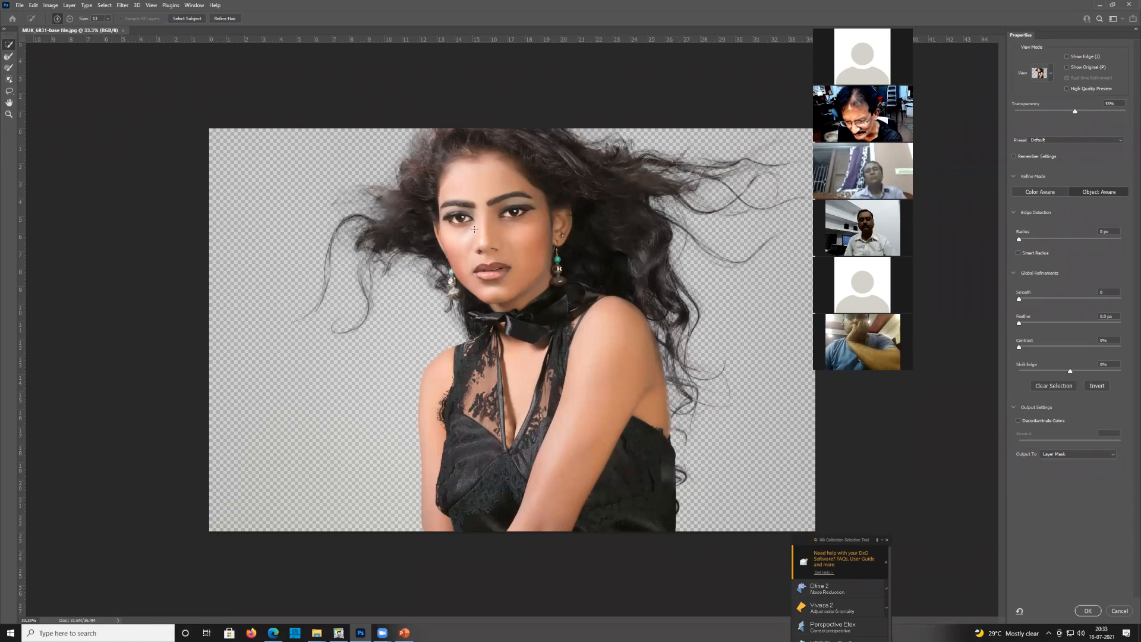
pyautogui.click(1087, 611)
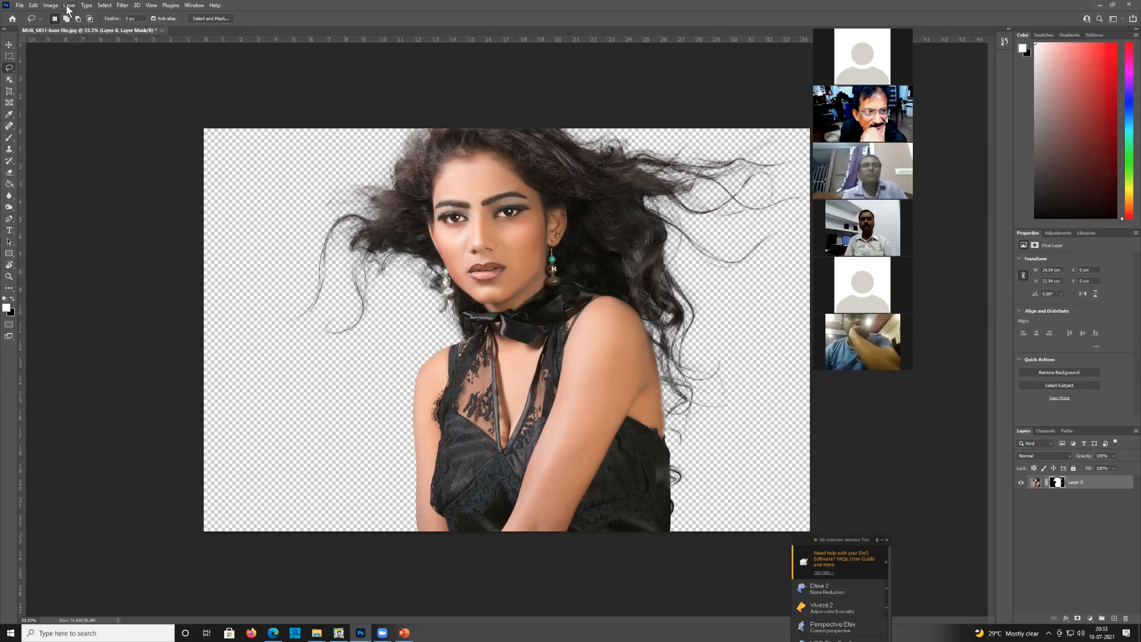
# Save the masked portrait as the Photoshop file "MUK_6831-base file-after" in the select n mask folder with Maximize Compatibility on
pyautogui.click(34, 6)
pyautogui.moveTo(20, 5)
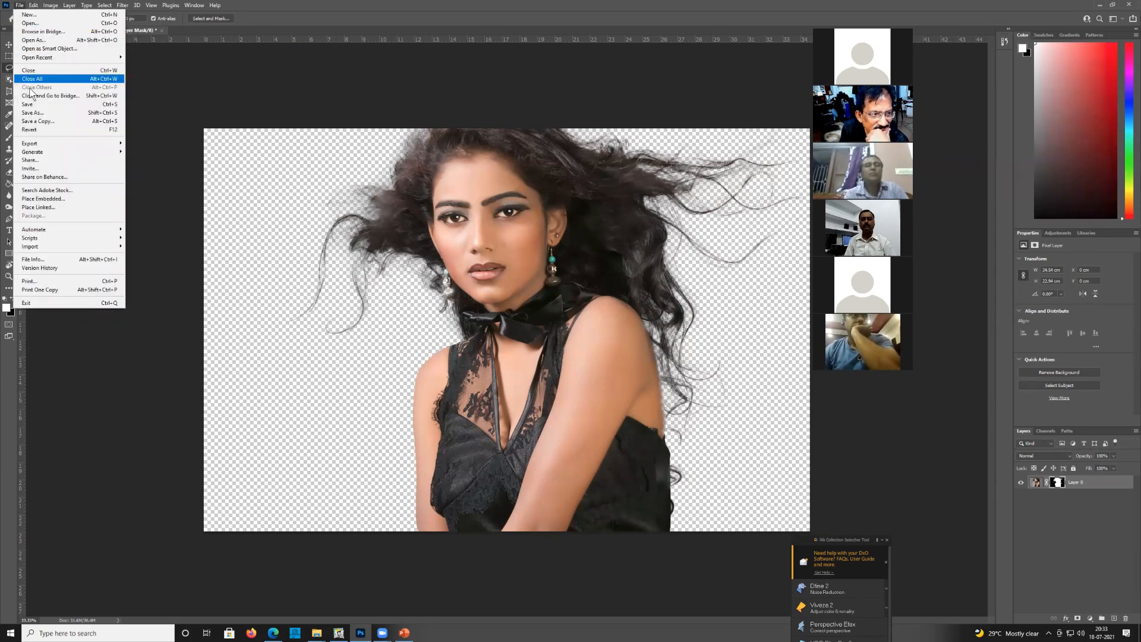
pyautogui.click(31, 113)
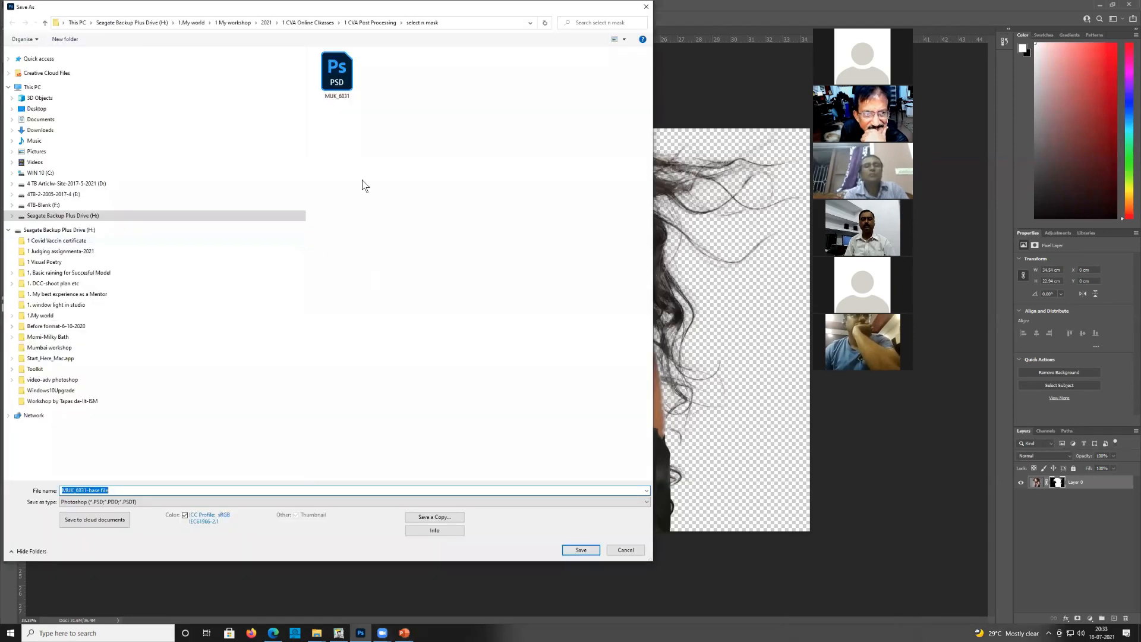
pyautogui.click(136, 490)
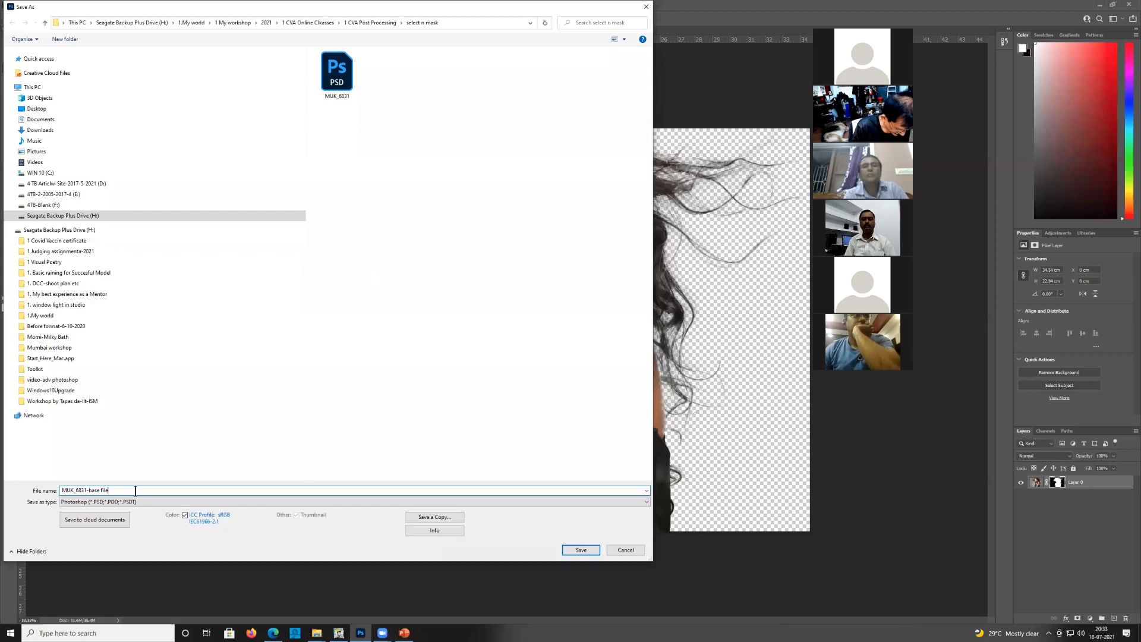
pyautogui.write('-after')
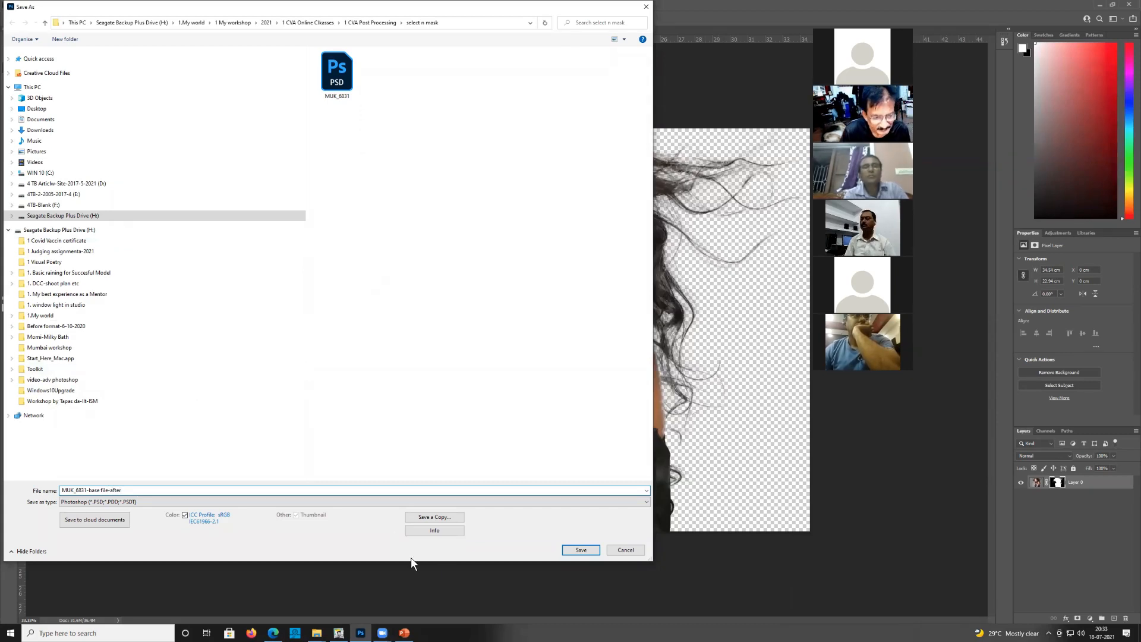
pyautogui.click(586, 551)
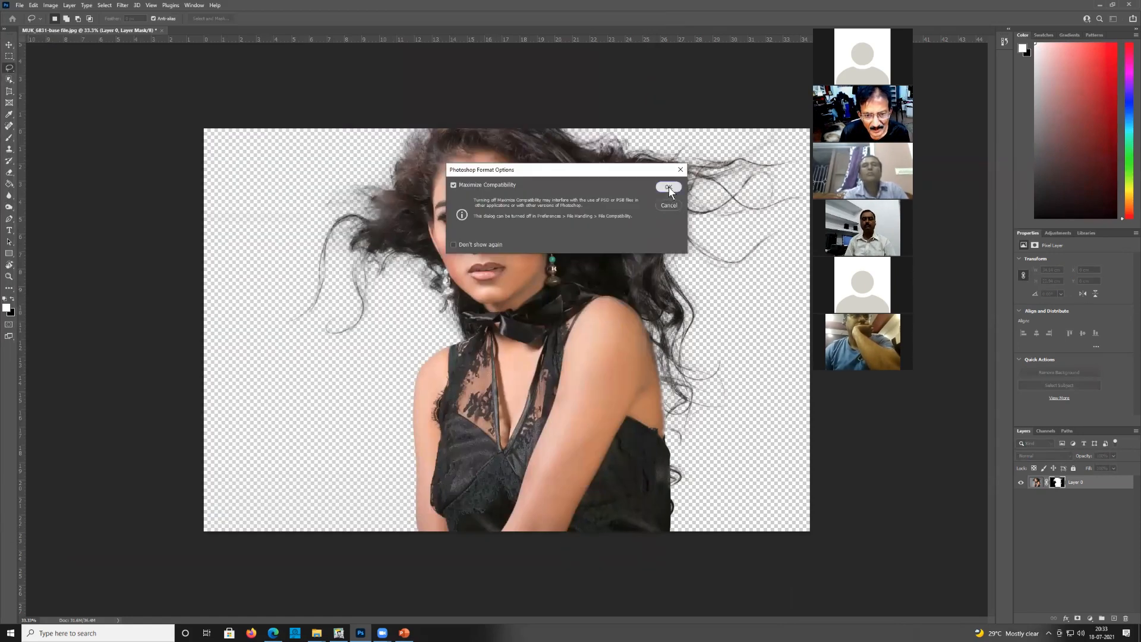
pyautogui.click(668, 187)
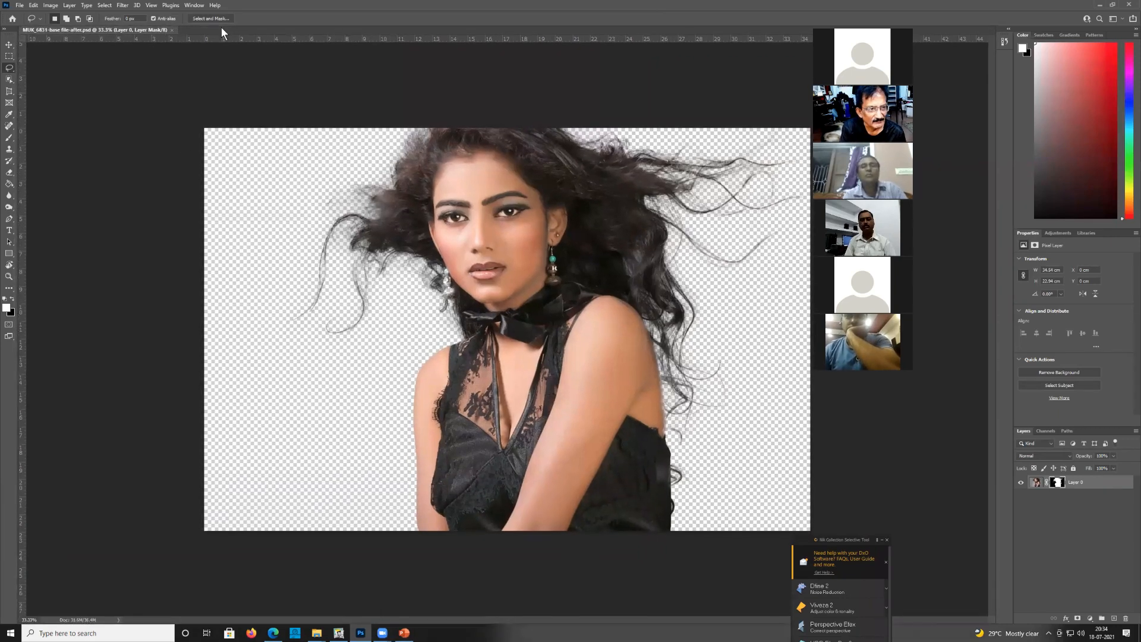
# Create a new 1350 x 1080 pixel document at 72 ppi with a white background and dock it beside the portrait
pyautogui.moveTo(221, 28); pyautogui.dragTo(222, 57)
pyautogui.click(19, 6)
pyautogui.click(30, 15)
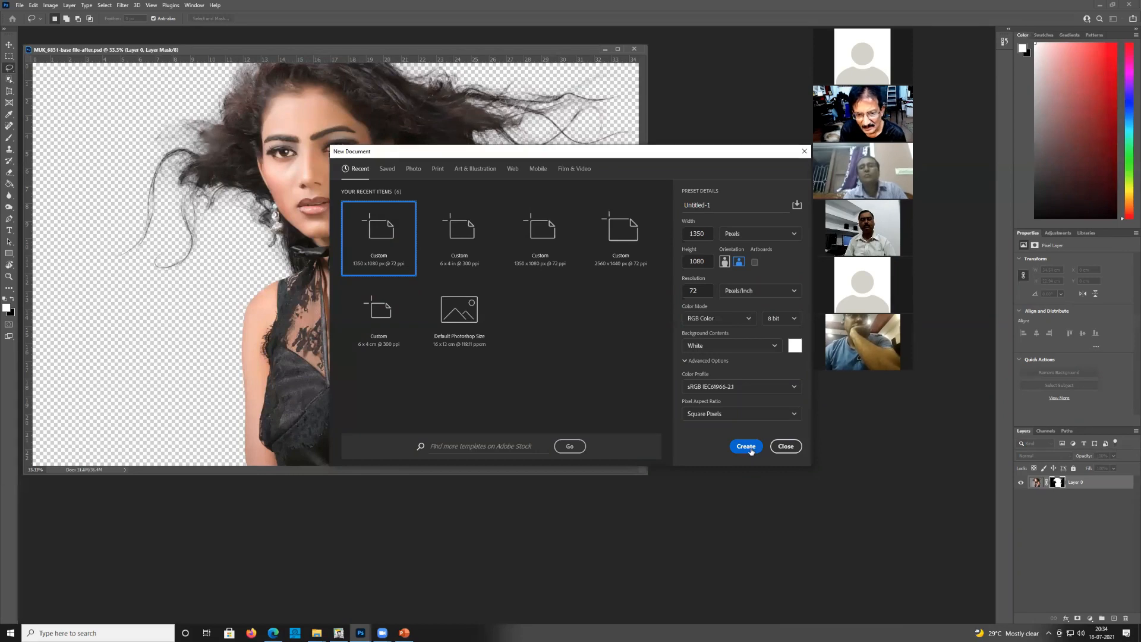
pyautogui.click(751, 450)
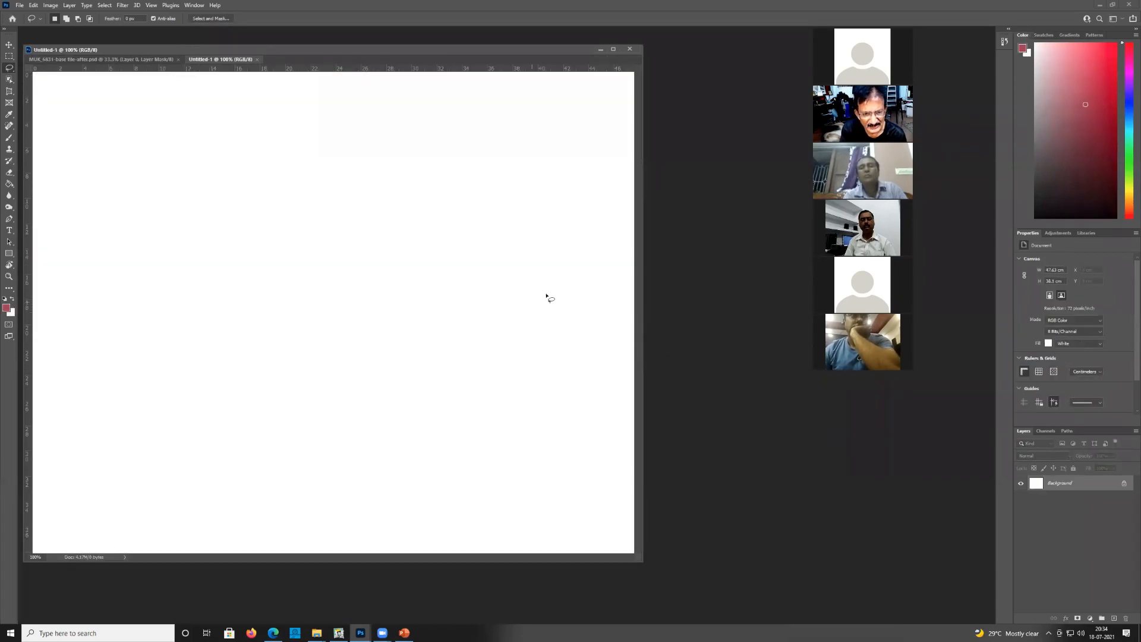
pyautogui.moveTo(306, 48); pyautogui.dragTo(385, 34)
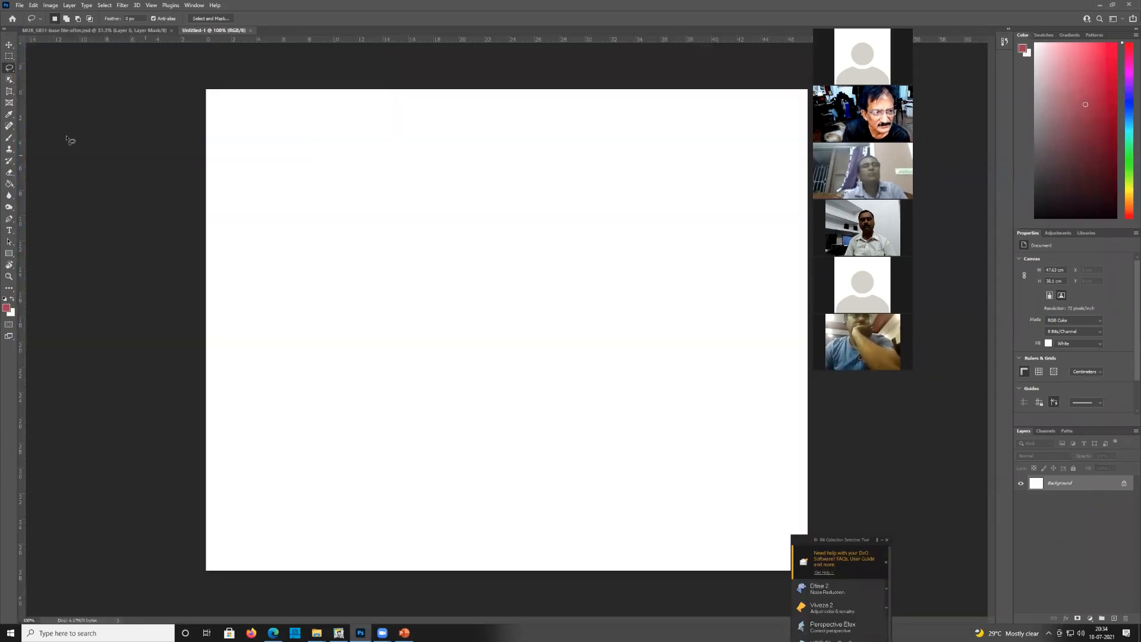
# Check the masked portrait's image size in inches and its resolution
pyautogui.click(58, 31)
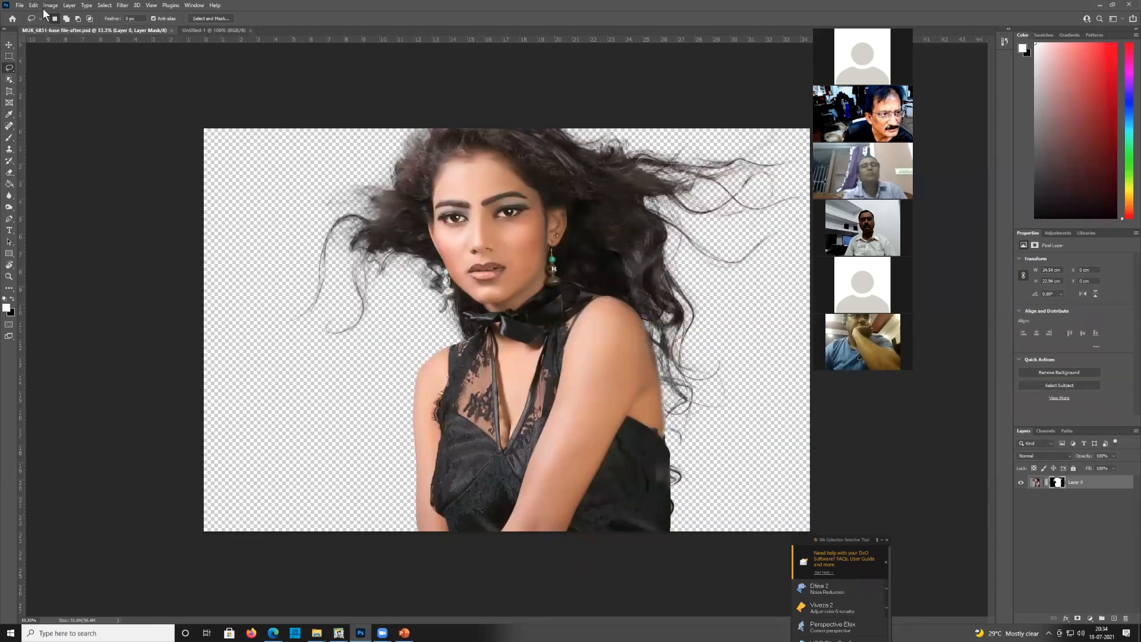
pyautogui.click(52, 6)
pyautogui.click(62, 72)
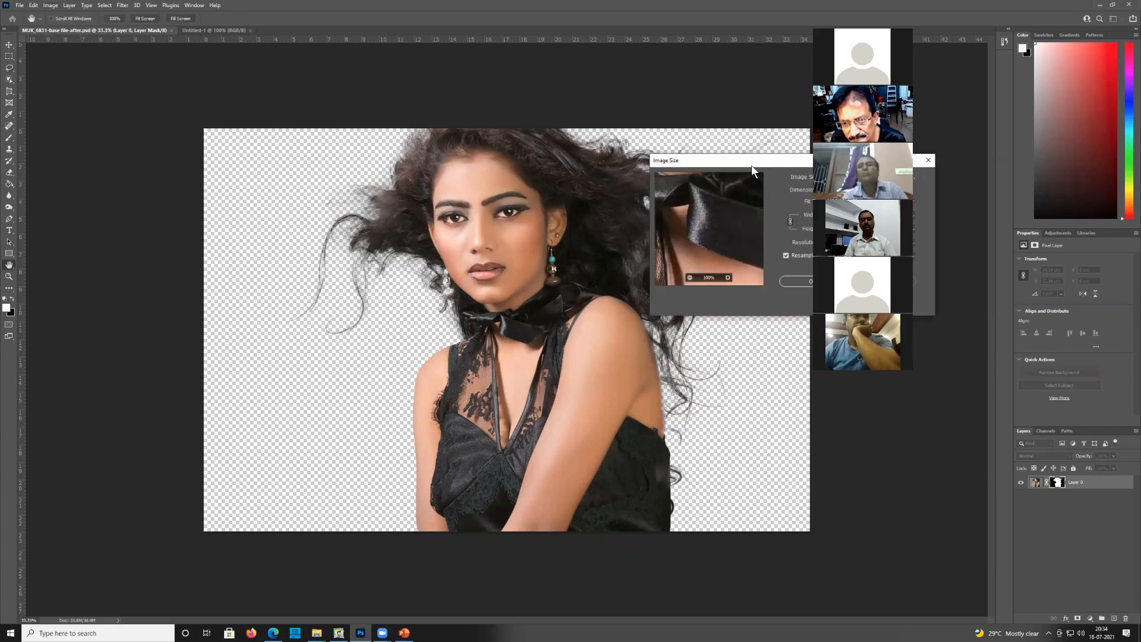
pyautogui.moveTo(751, 166); pyautogui.dragTo(640, 154)
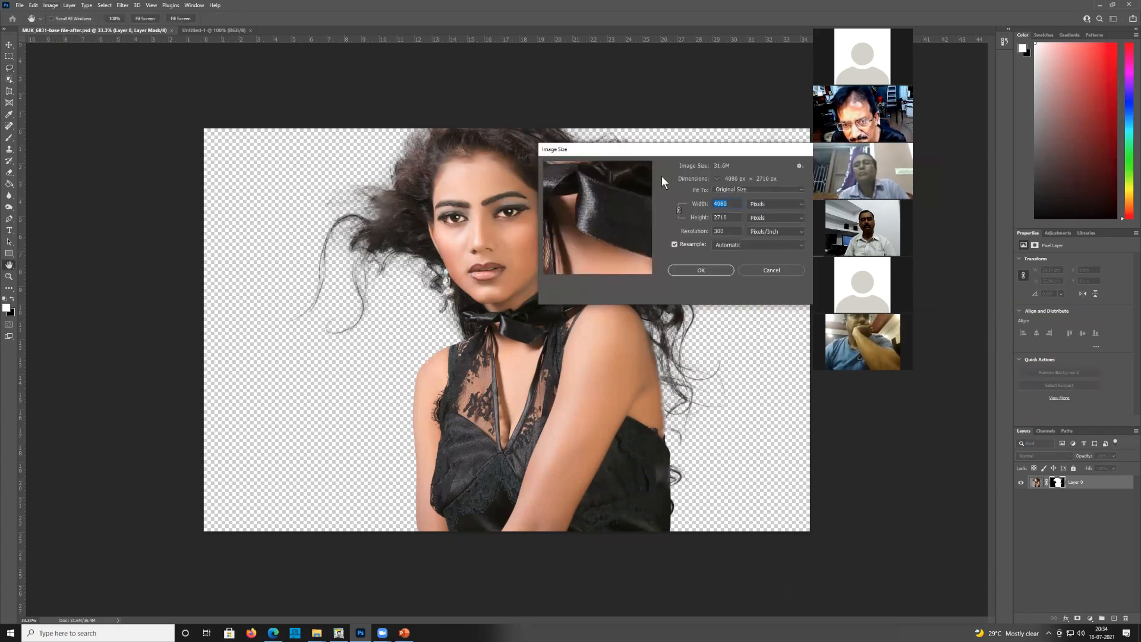
pyautogui.click(754, 217)
pyautogui.click(755, 237)
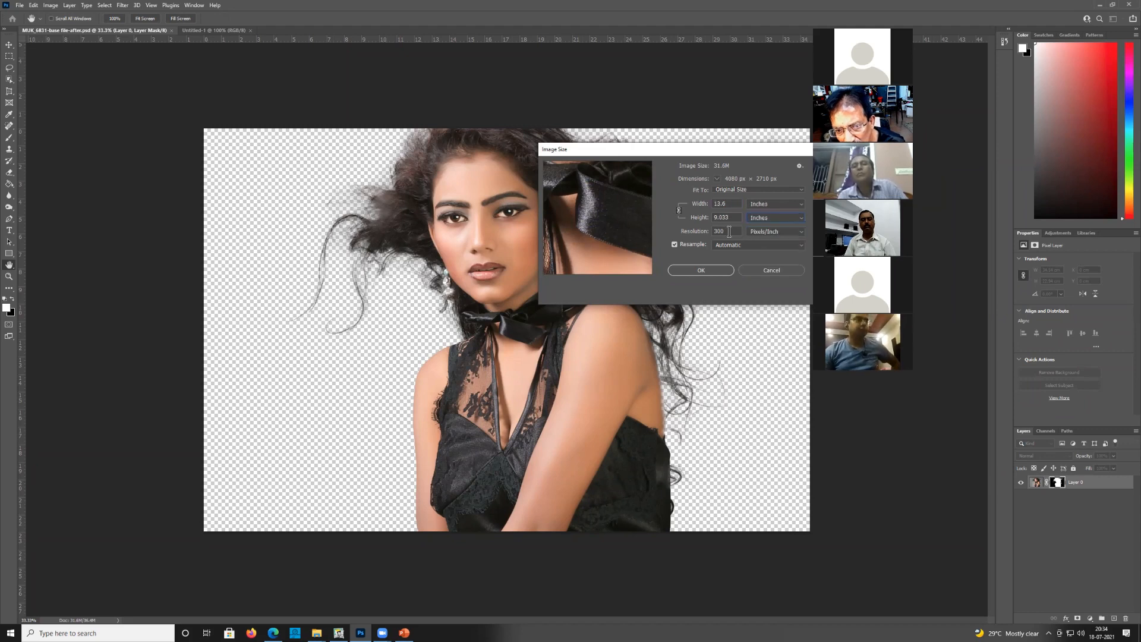
pyautogui.click(701, 270)
pyautogui.press('l')
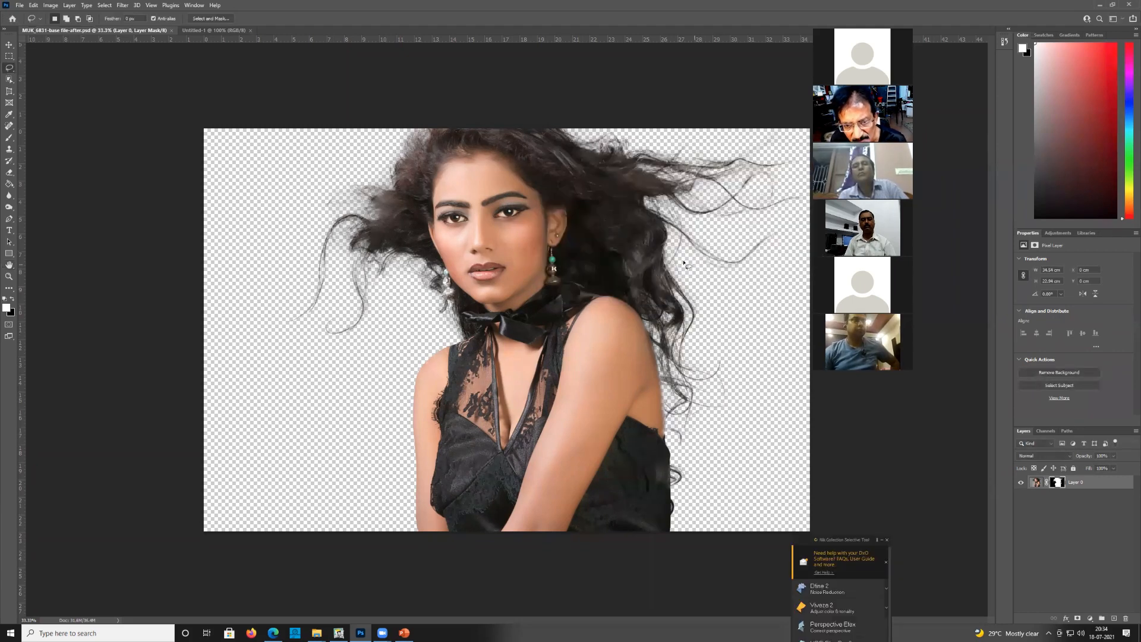
# Resize the blank Untitled-1 document to 300 pixels/inch and a height of 9 inches, keeping its proportions
pyautogui.click(194, 31)
pyautogui.click(51, 5)
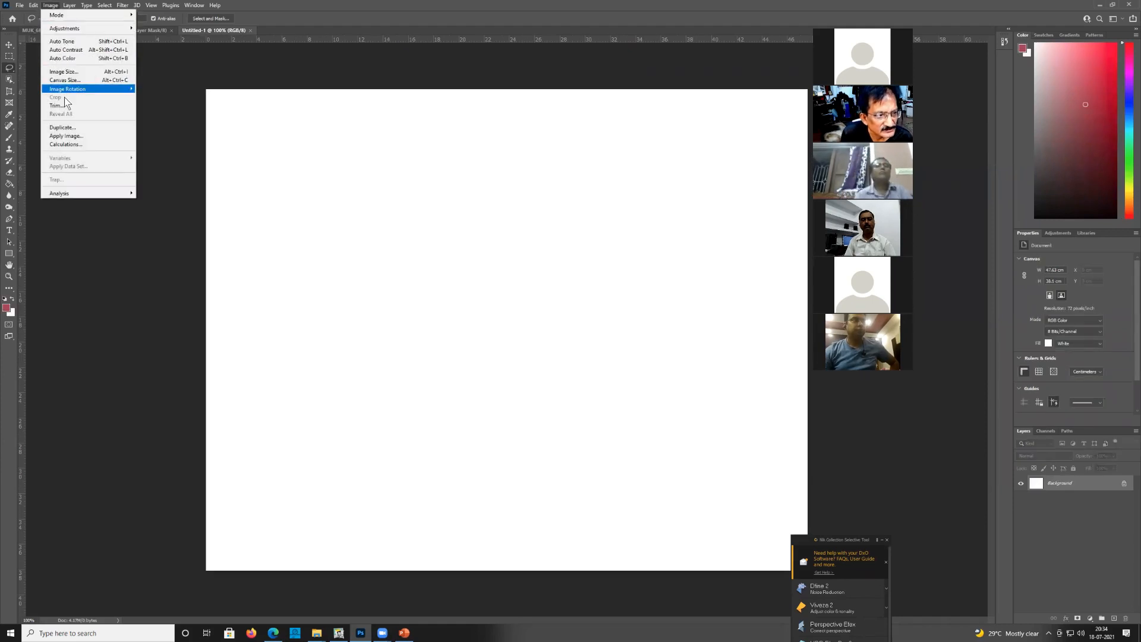
pyautogui.click(63, 71)
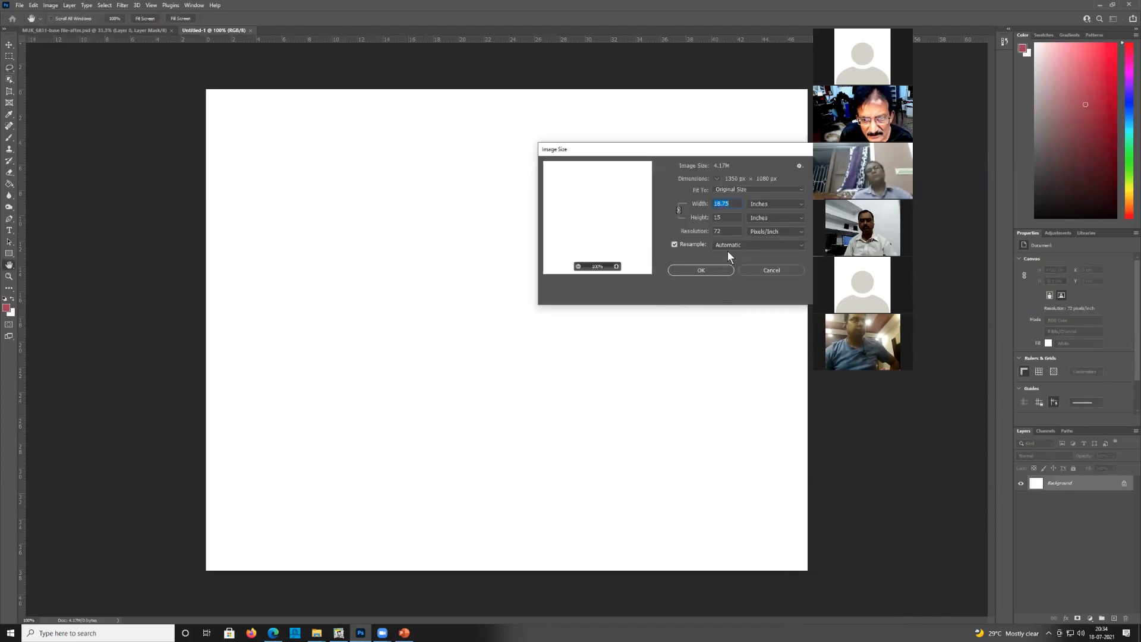
pyautogui.doubleClick(728, 231)
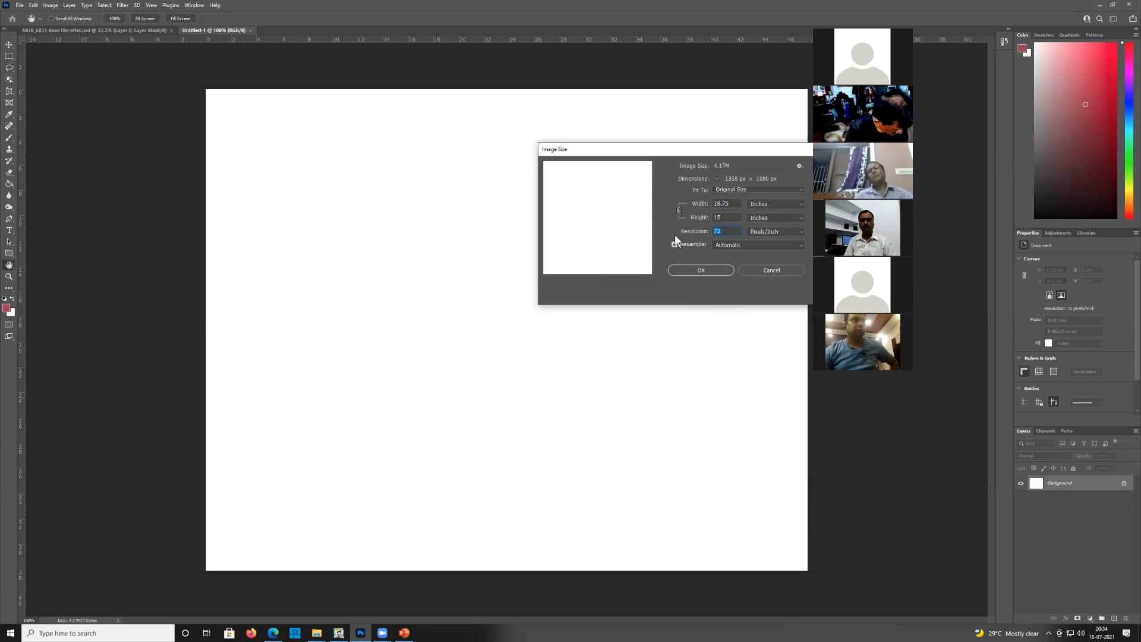
pyautogui.write('300')
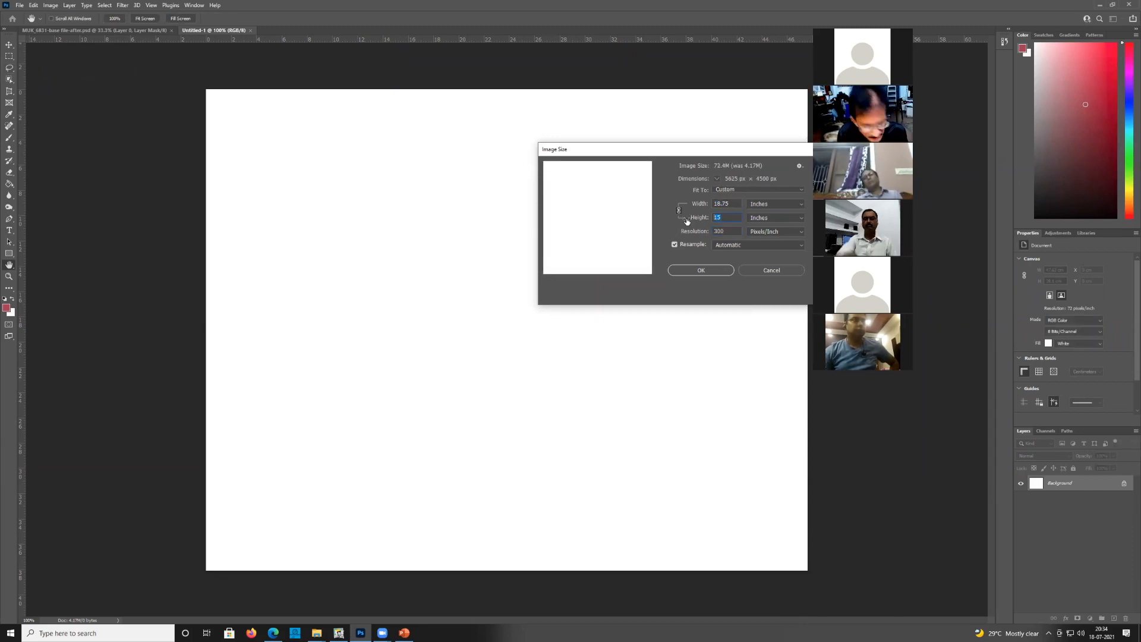
pyautogui.write('9')
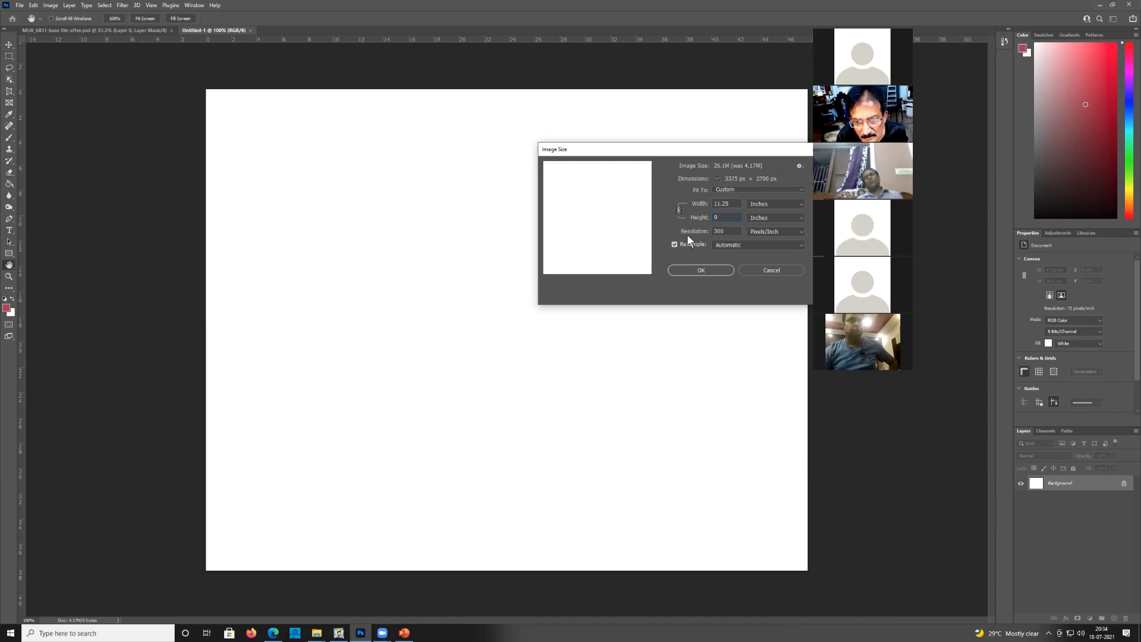
pyautogui.click(699, 270)
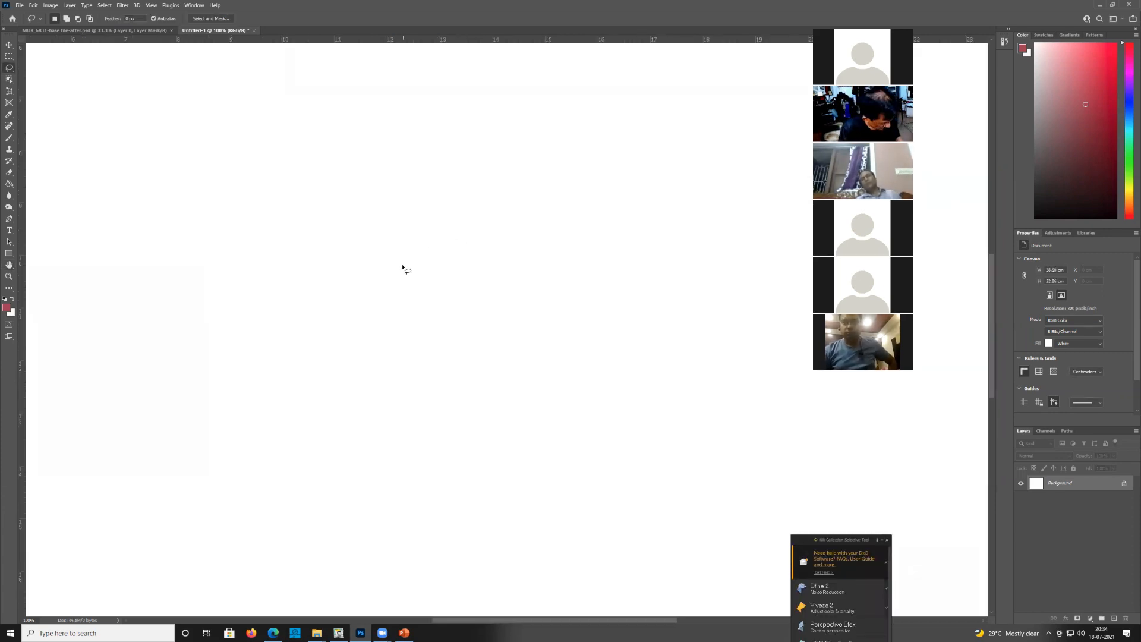
# Pick a bright red foreground colour and fill the blank canvas of Untitled-1 with it using the Paint Bucket
pyautogui.press('z')
pyautogui.keyDown('alt'); pyautogui.click(404, 267); pyautogui.keyUp('alt')
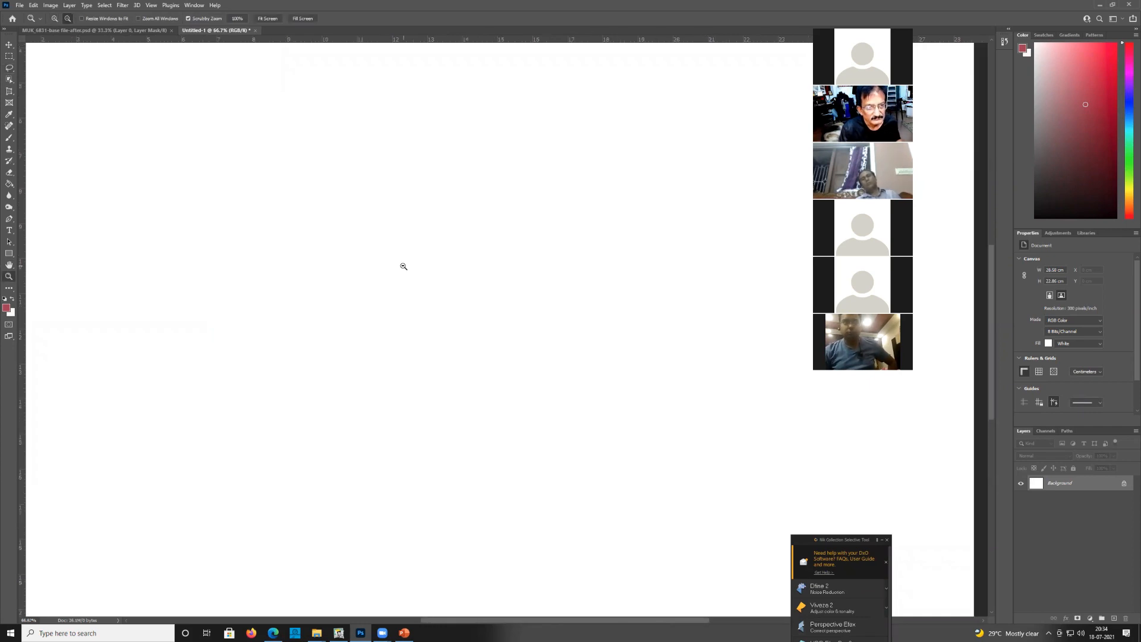
pyautogui.keyDown('alt'); pyautogui.click(404, 267); pyautogui.keyUp('alt')
pyautogui.keyDown('alt'); pyautogui.click(403, 264); pyautogui.keyUp('alt')
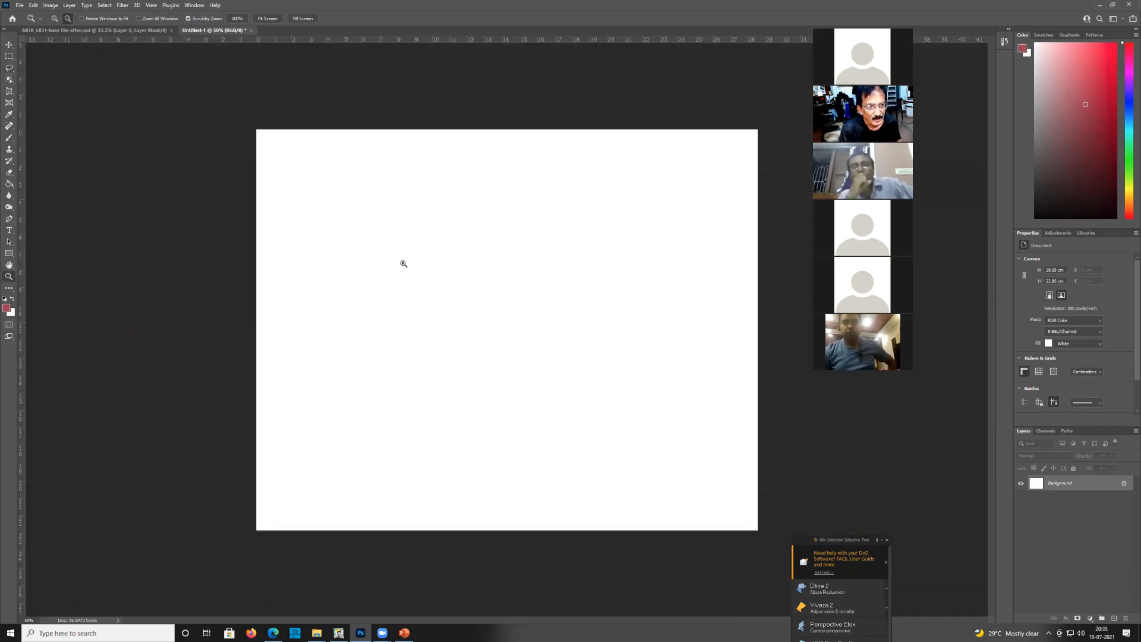
pyautogui.click(7, 307)
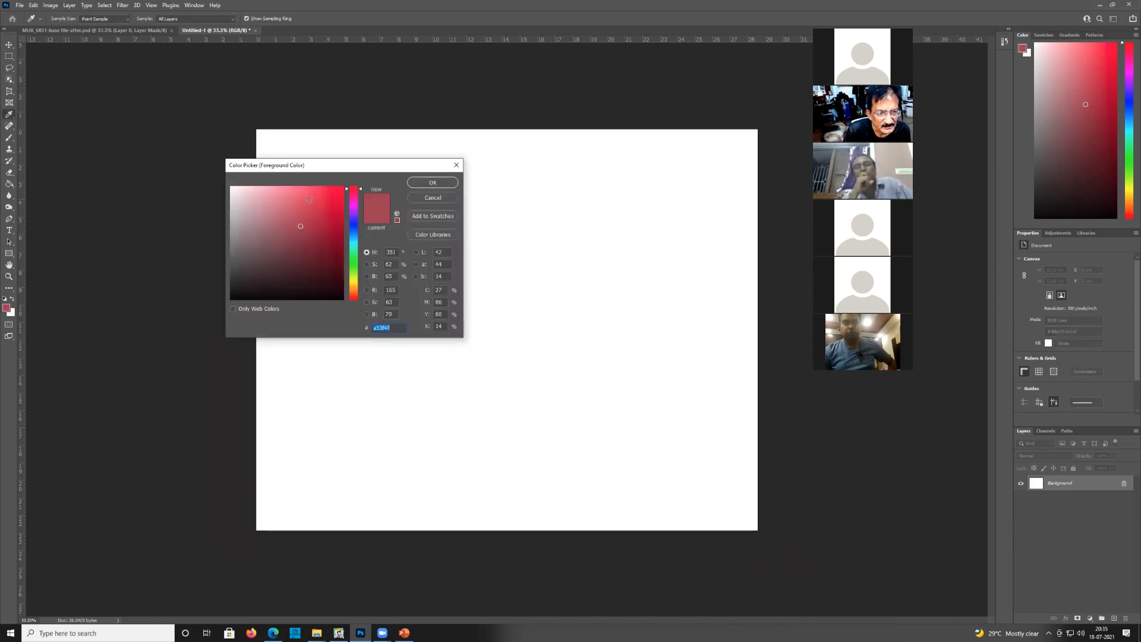
pyautogui.click(339, 190)
pyautogui.click(433, 183)
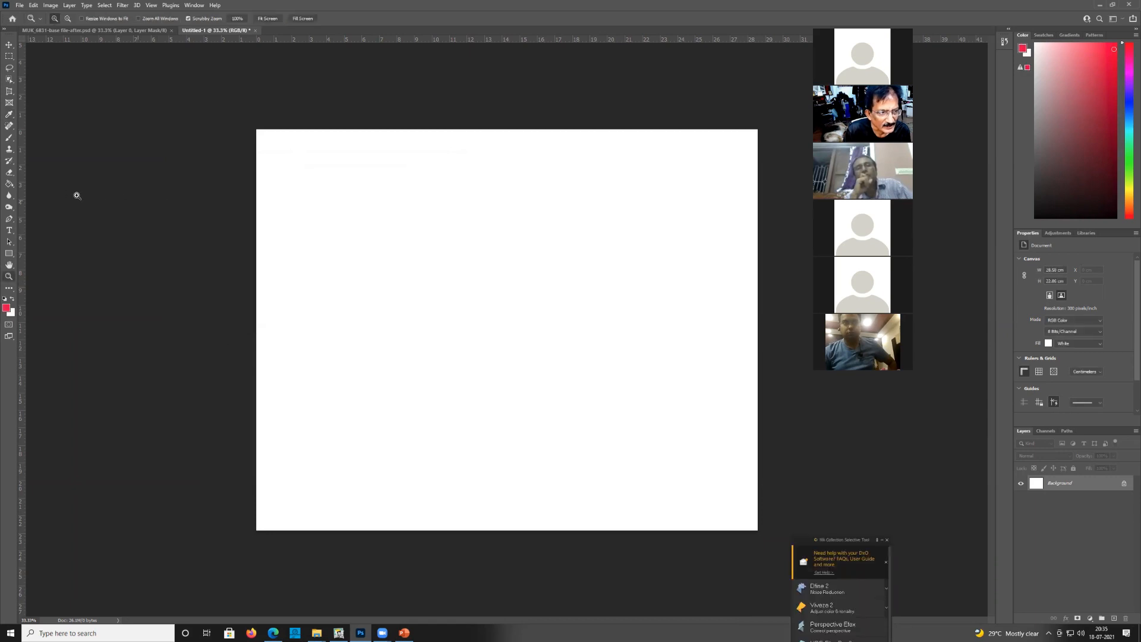
pyautogui.click(10, 184)
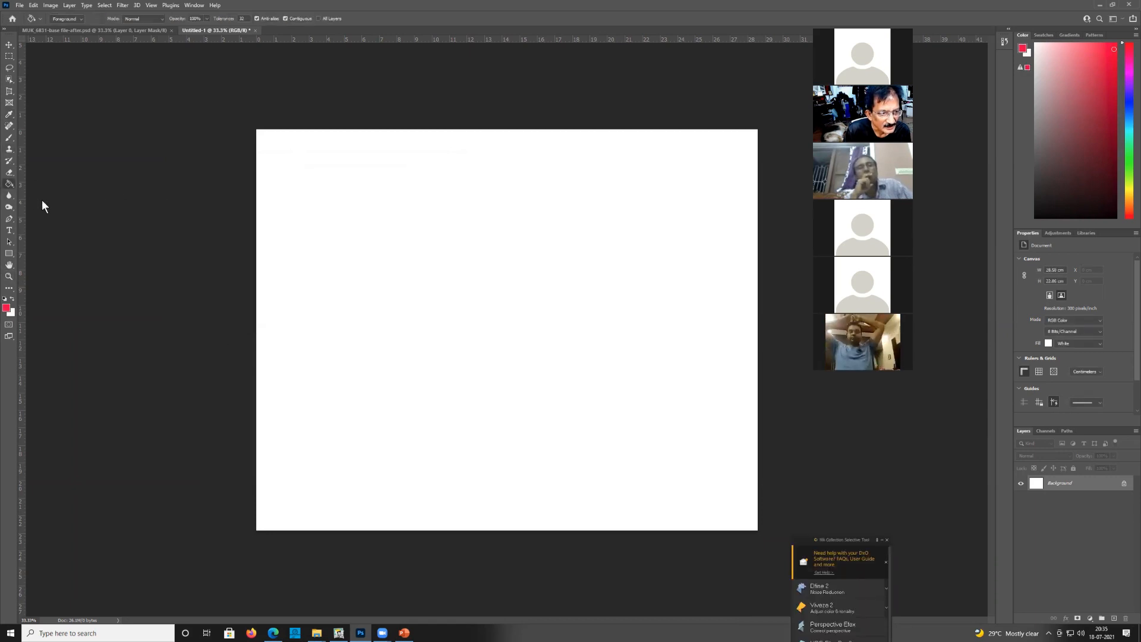
pyautogui.click(339, 219)
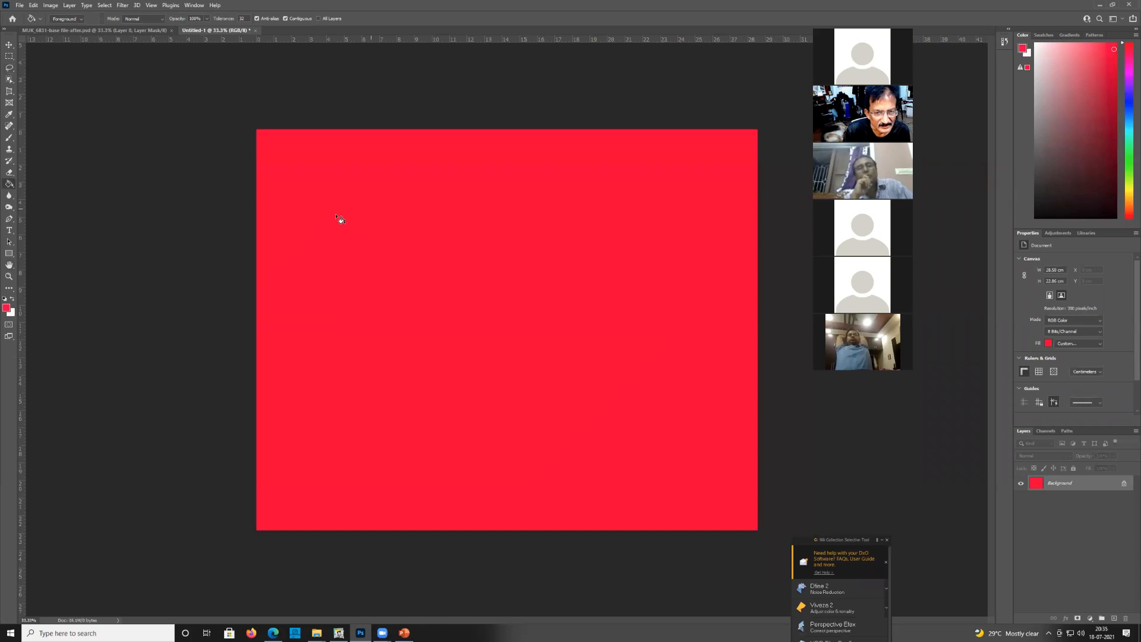
# Float the masked portrait and the red Untitled-1 document in separate windows so that both canvases are partly visible
pyautogui.click(74, 28)
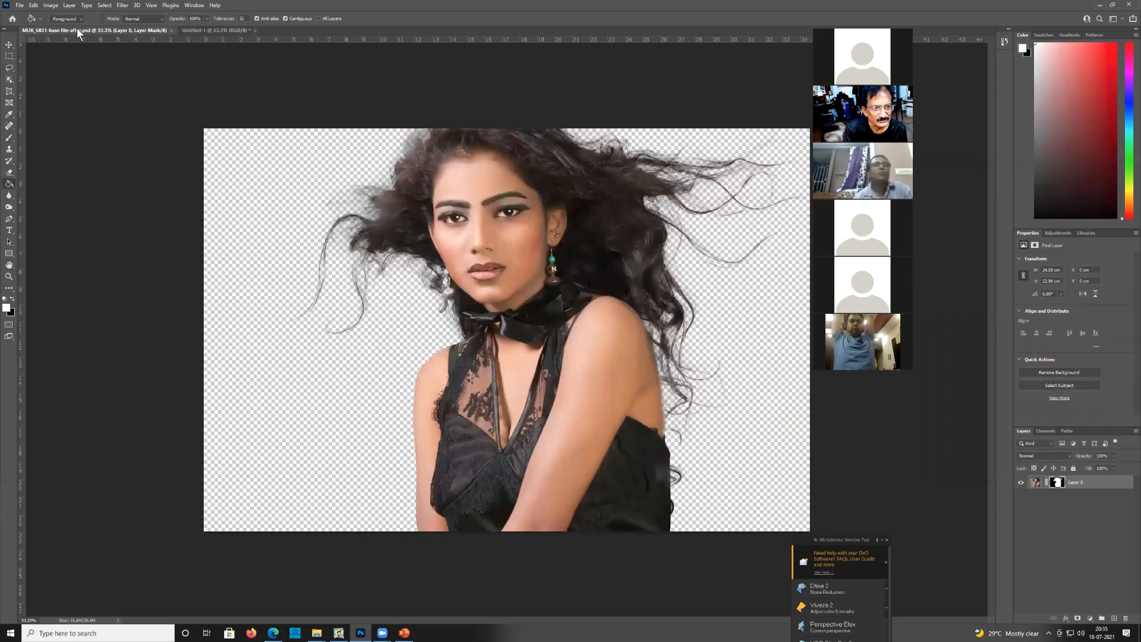
pyautogui.moveTo(209, 28); pyautogui.dragTo(253, 83)
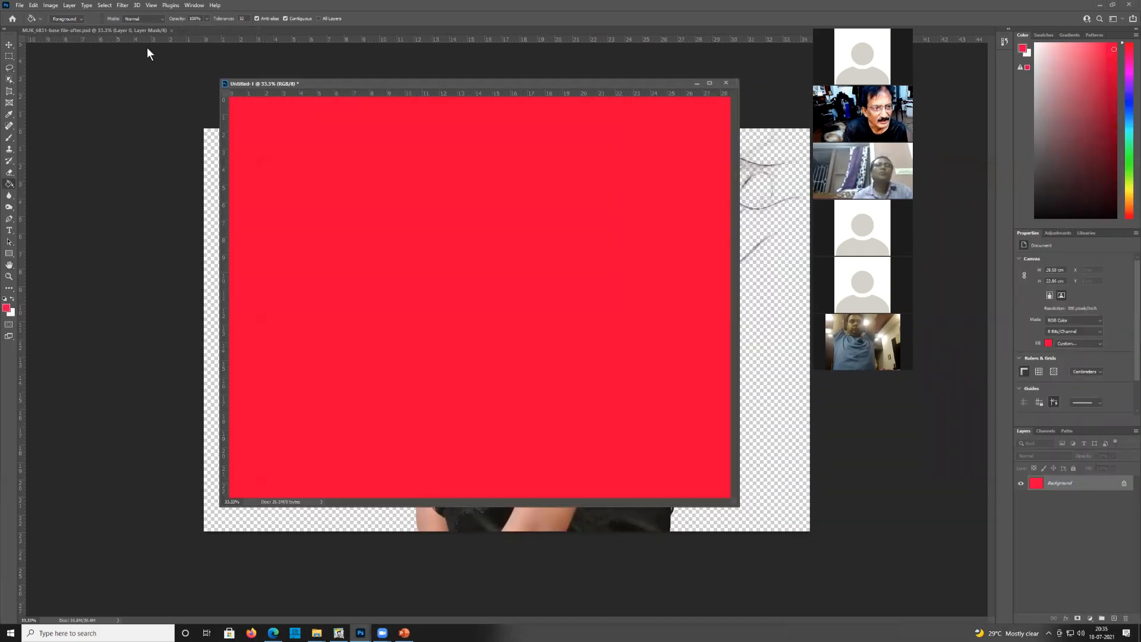
pyautogui.moveTo(141, 33); pyautogui.dragTo(130, 83)
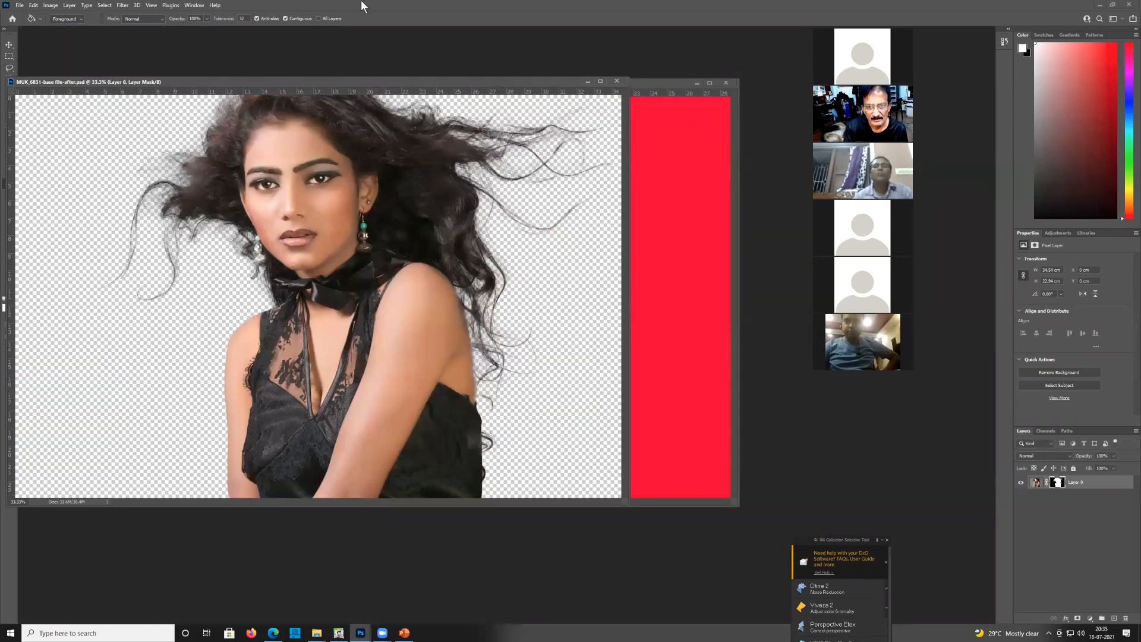
pyautogui.moveTo(645, 83); pyautogui.dragTo(807, 179)
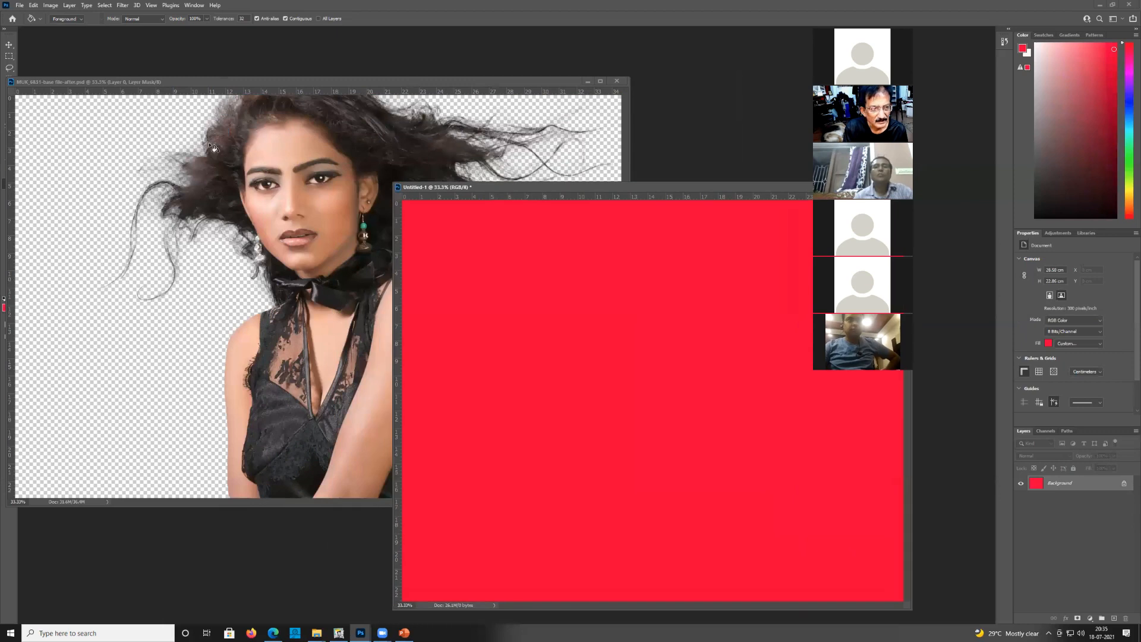
pyautogui.click(216, 171)
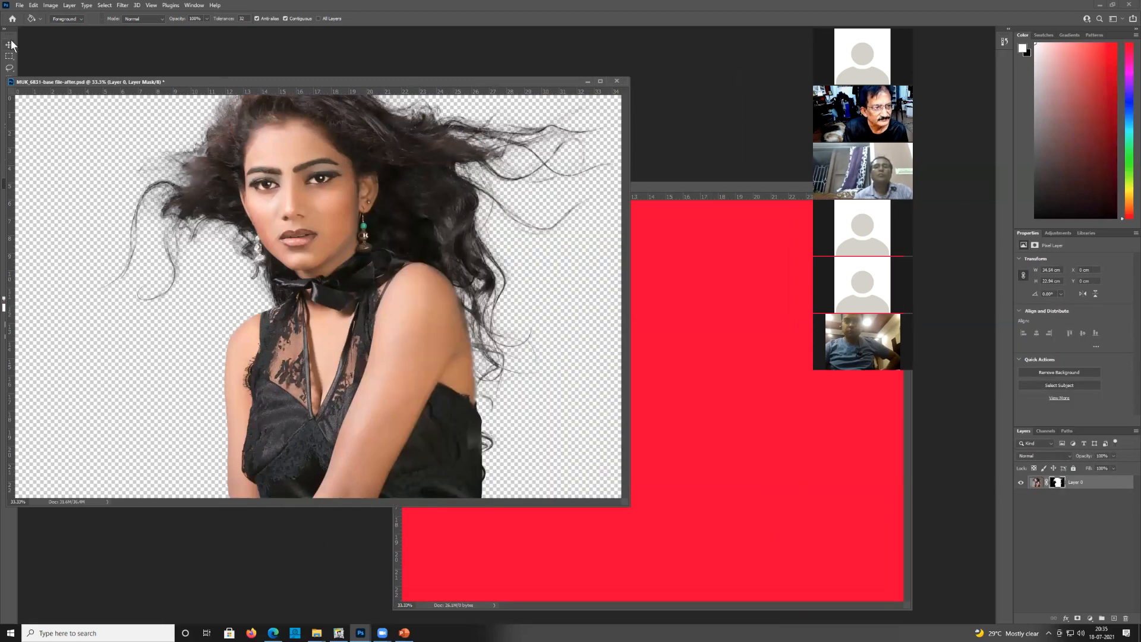
pyautogui.moveTo(93, 88); pyautogui.dragTo(158, 92)
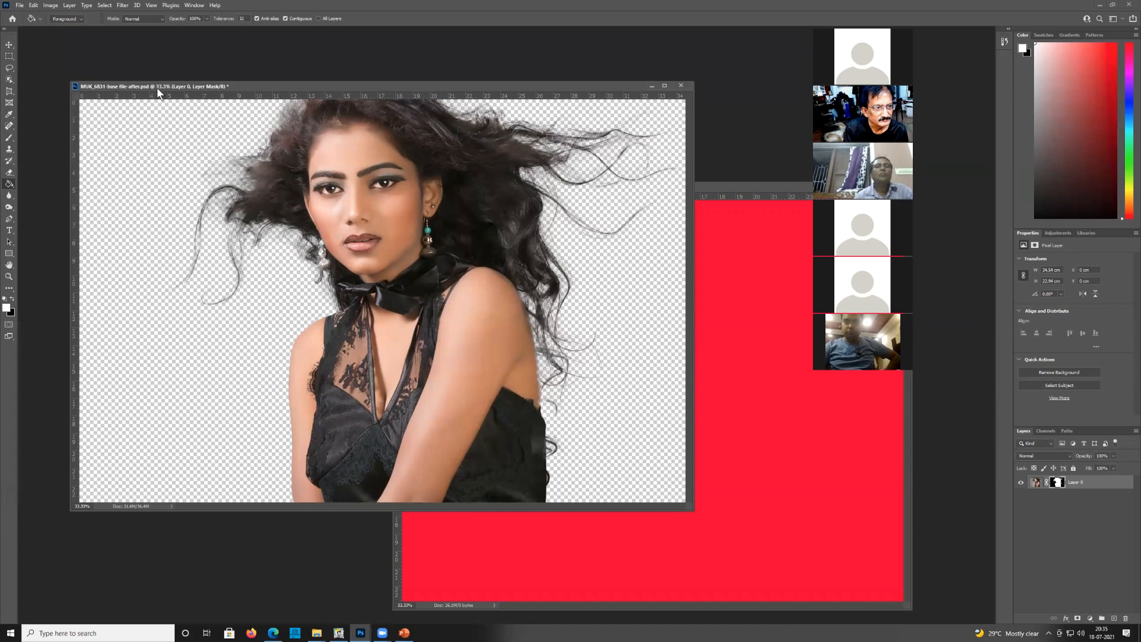
# Copy the masked woman into Untitled-1 with the Move tool and position her centrally so she fills the red canvas
pyautogui.click(9, 44)
pyautogui.moveTo(350, 244); pyautogui.dragTo(377, 266)
pyautogui.moveTo(632, 451); pyautogui.dragTo(736, 499)
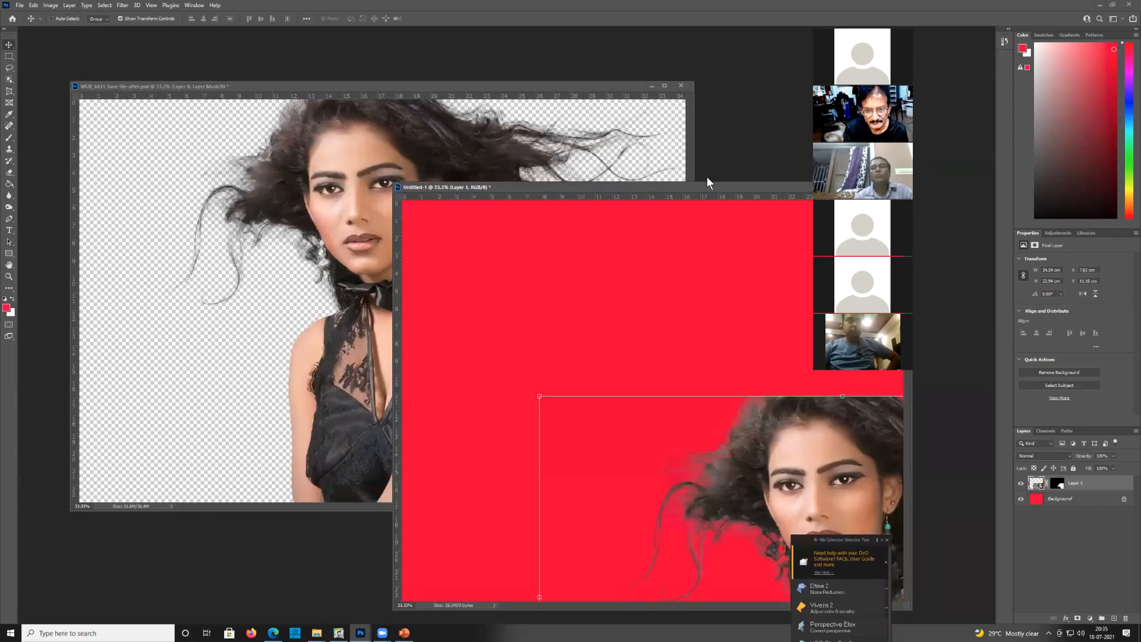
pyautogui.moveTo(705, 184); pyautogui.dragTo(448, 112)
pyautogui.moveTo(473, 371); pyautogui.dragTo(298, 189)
# Dock both floating documents as tabs again and show the Untitled-1 composite
pyautogui.moveTo(502, 115); pyautogui.dragTo(488, 29)
pyautogui.moveTo(216, 87); pyautogui.dragTo(158, 30)
pyautogui.click(49, 28)
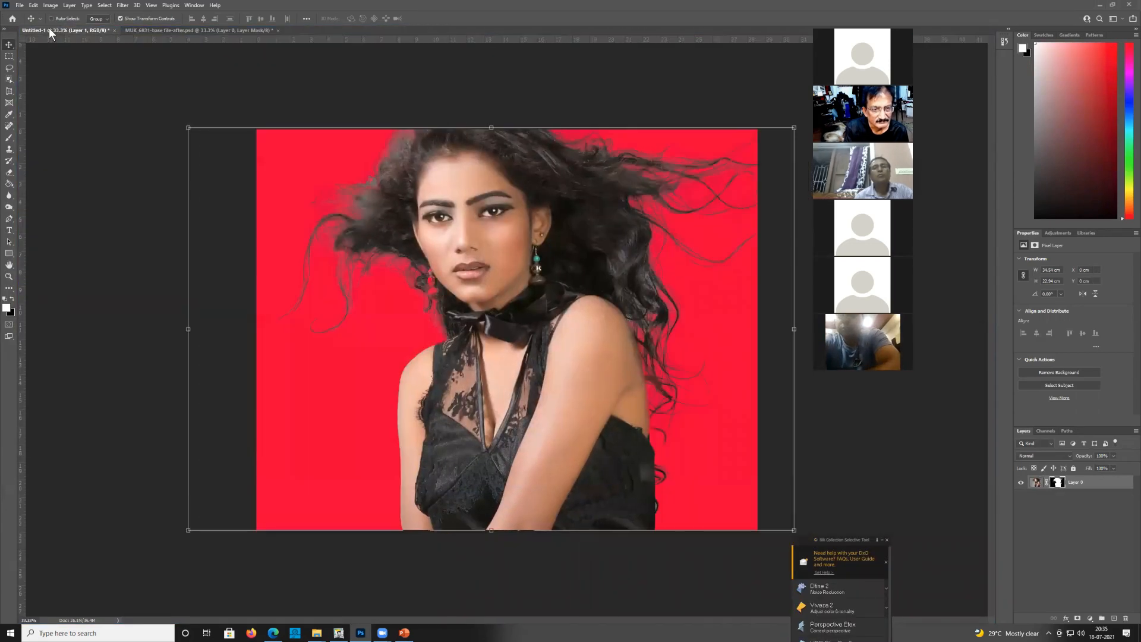
# Examine the cut-out edges of the hair and earring against the red background, close up and at full view
pyautogui.press('z')
pyautogui.click(429, 314)
pyautogui.click(455, 308)
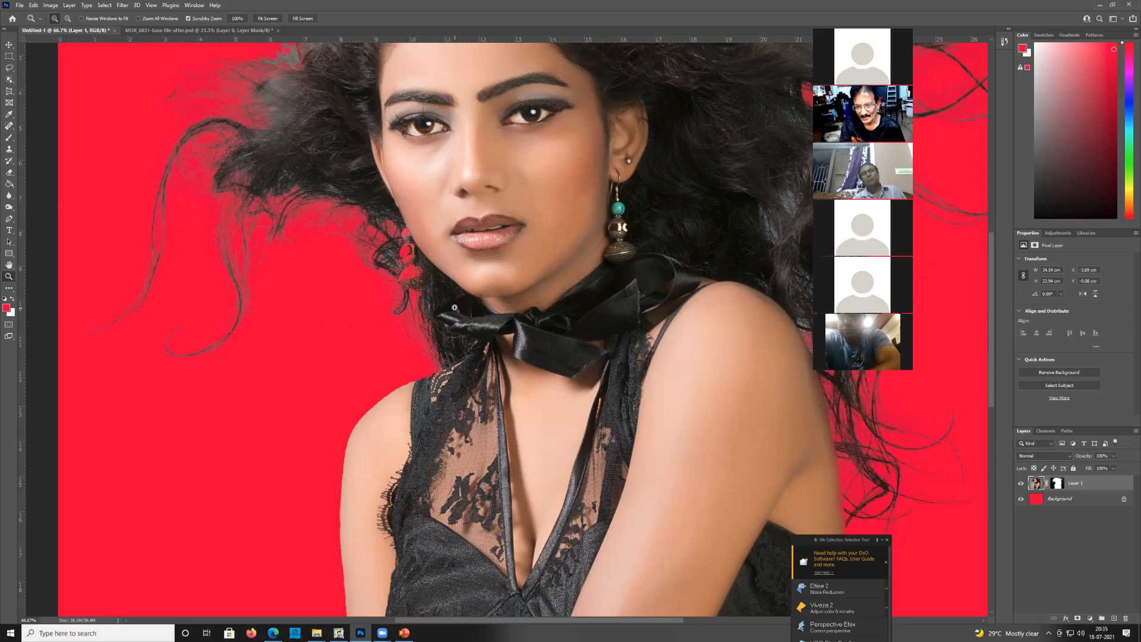
pyautogui.keyDown('alt'); pyautogui.click(533, 281); pyautogui.keyUp('alt')
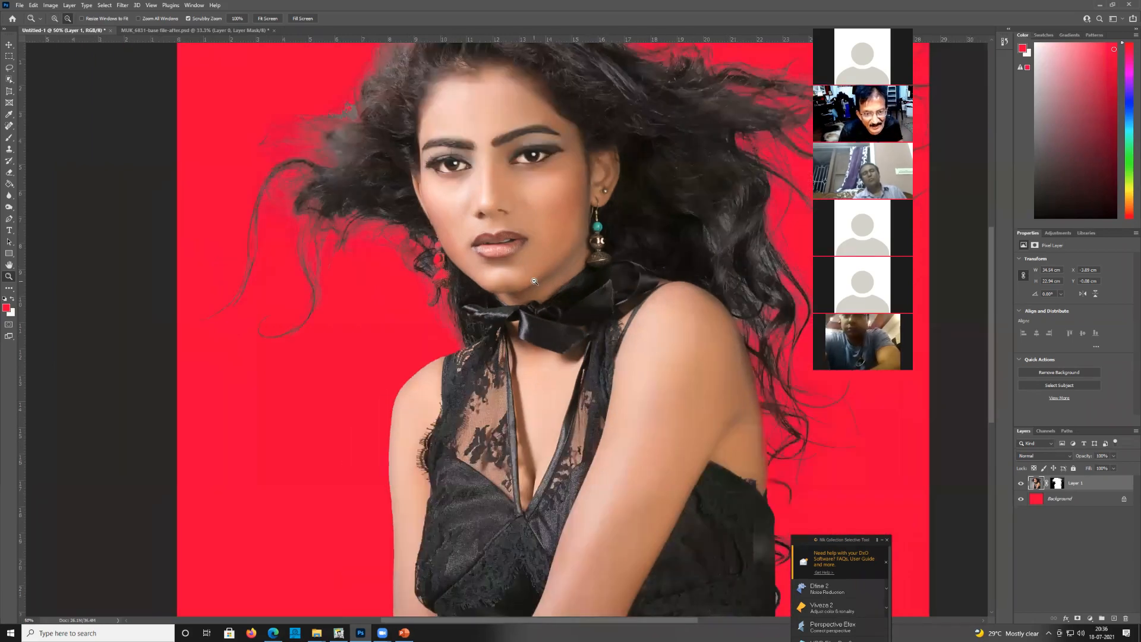
pyautogui.keyDown('alt'); pyautogui.click(534, 281); pyautogui.keyUp('alt')
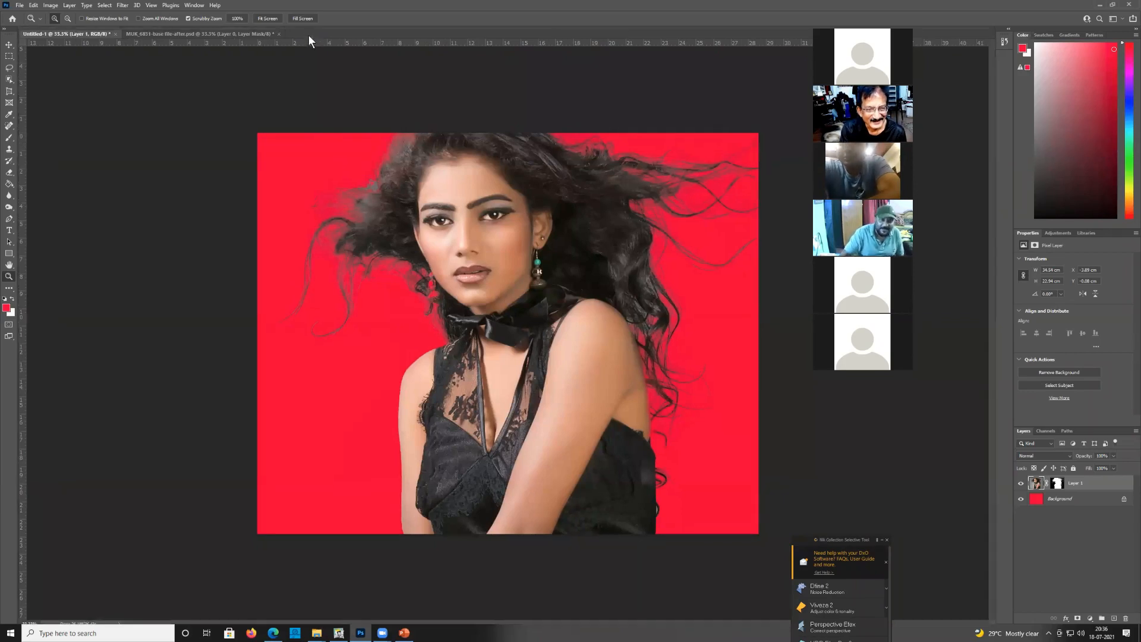
pyautogui.moveTo(308, 34); pyautogui.dragTo(225, 33)
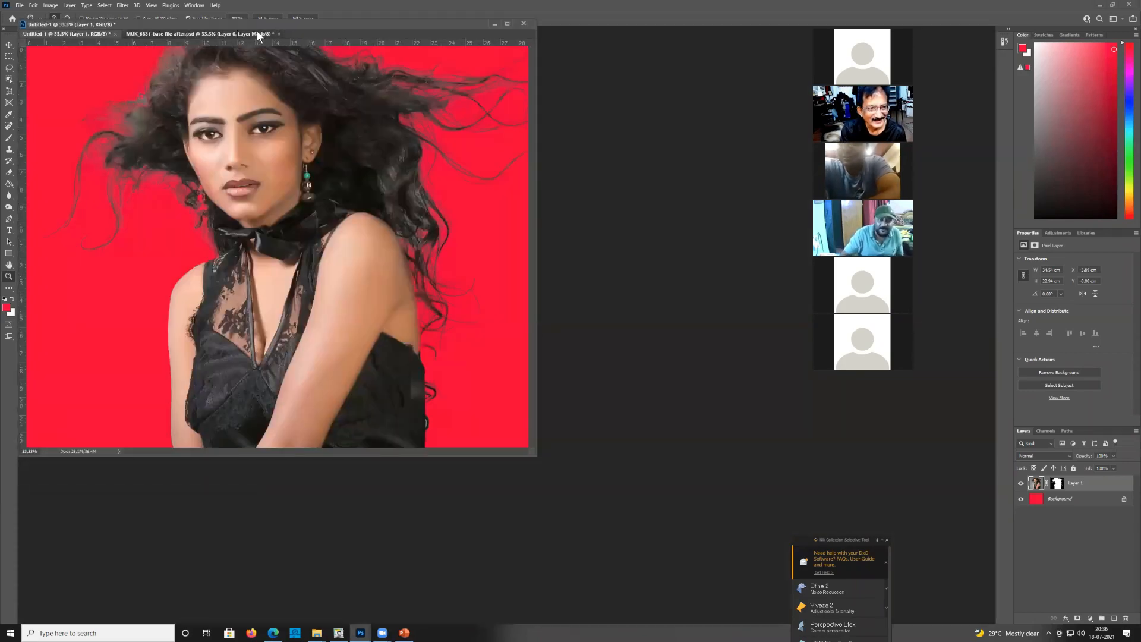
pyautogui.moveTo(390, 26)
pyautogui.mouseDown()
pyautogui.moveTo(419, 37)
pyautogui.moveTo(422, 19)
pyautogui.moveTo(397, 37)
pyautogui.moveTo(398, 28)
pyautogui.mouseUp()
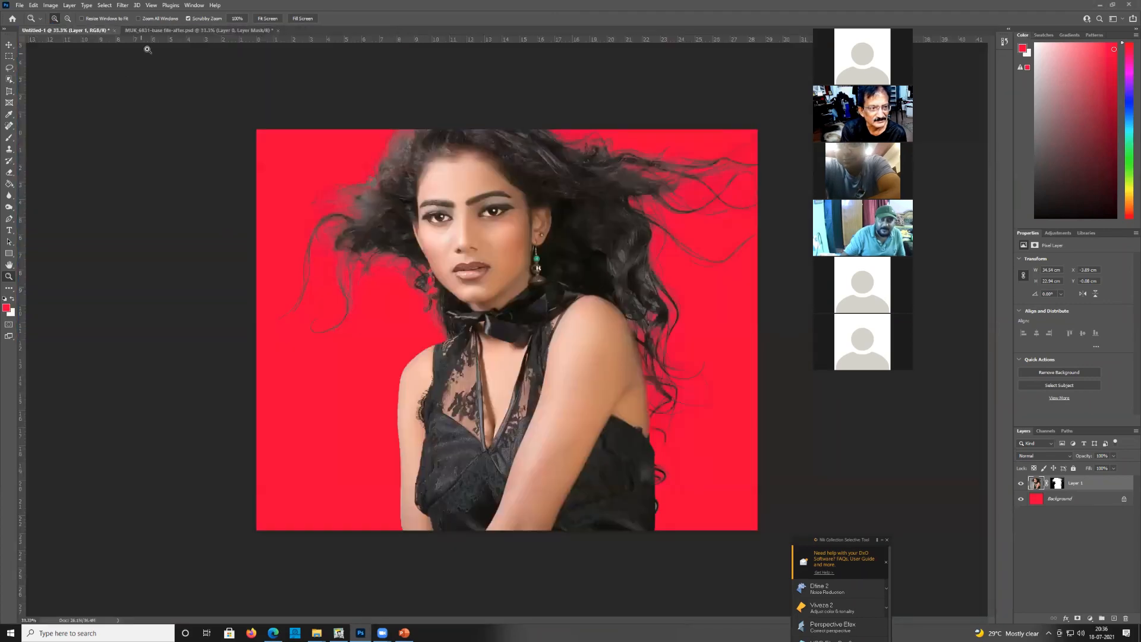
# Close the masked portrait and Untitled-1 without saving their changes
pyautogui.click(152, 30)
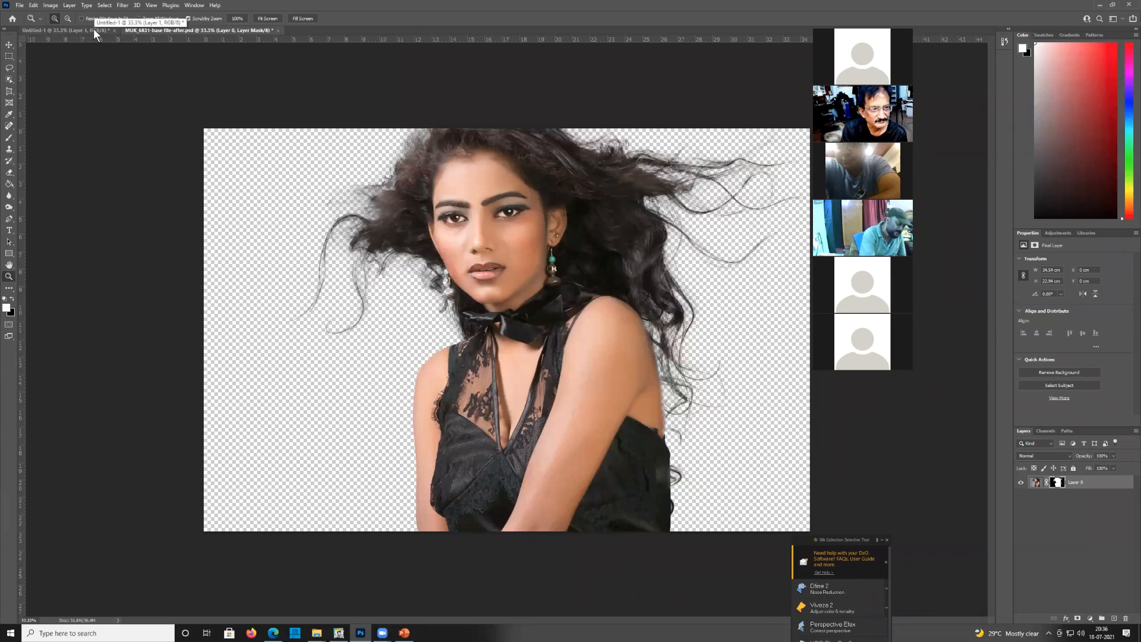
pyautogui.moveTo(286, 30); pyautogui.dragTo(294, 80)
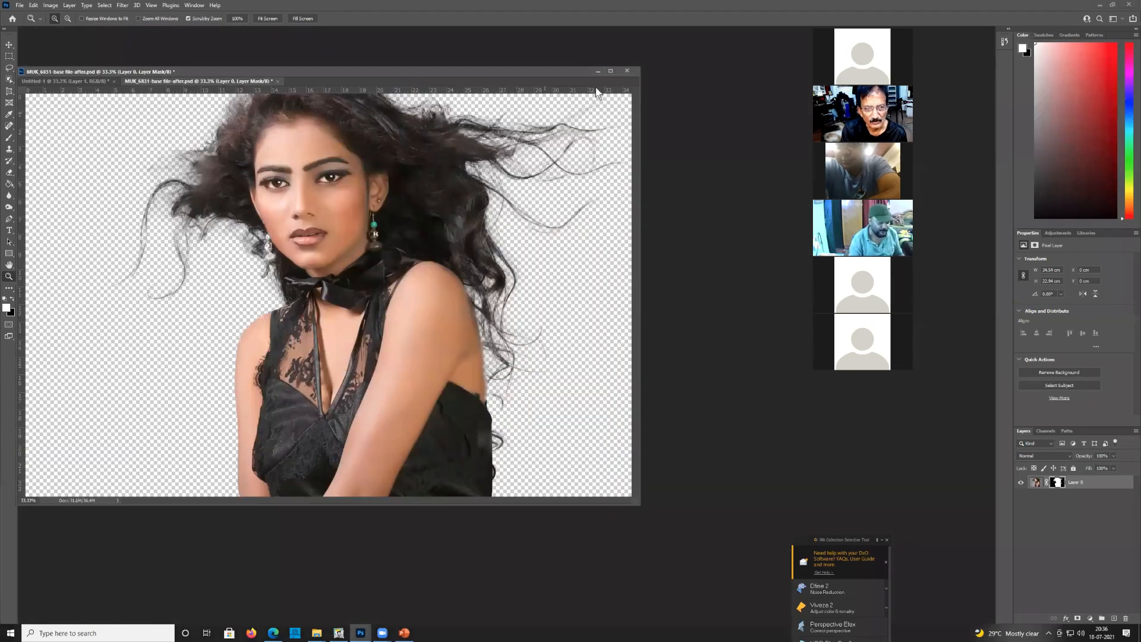
pyautogui.click(627, 70)
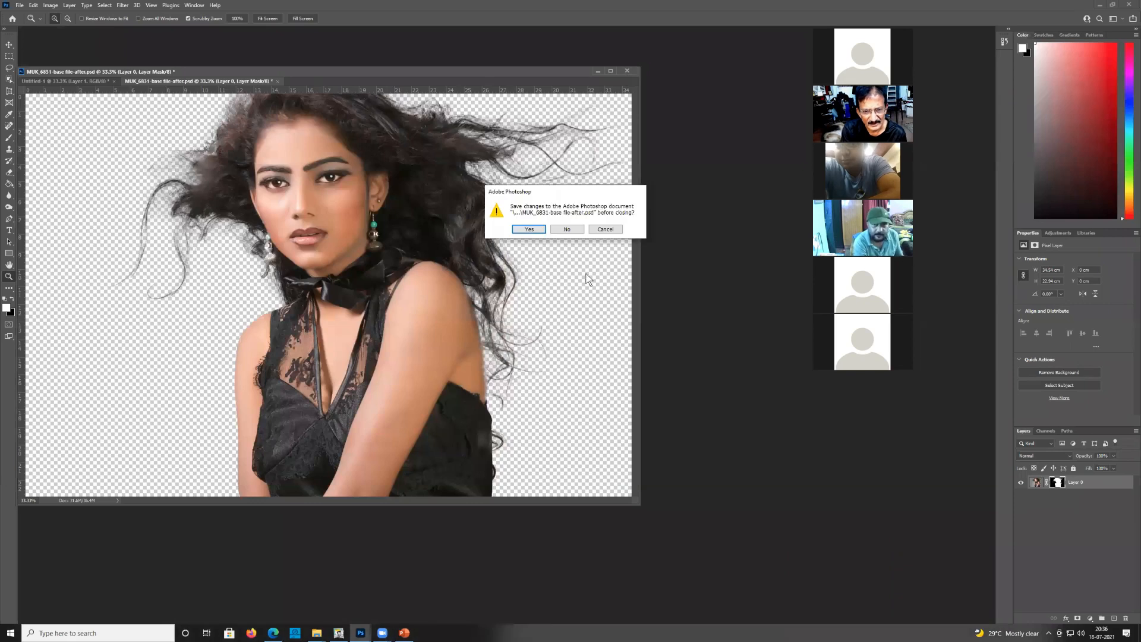
pyautogui.click(566, 229)
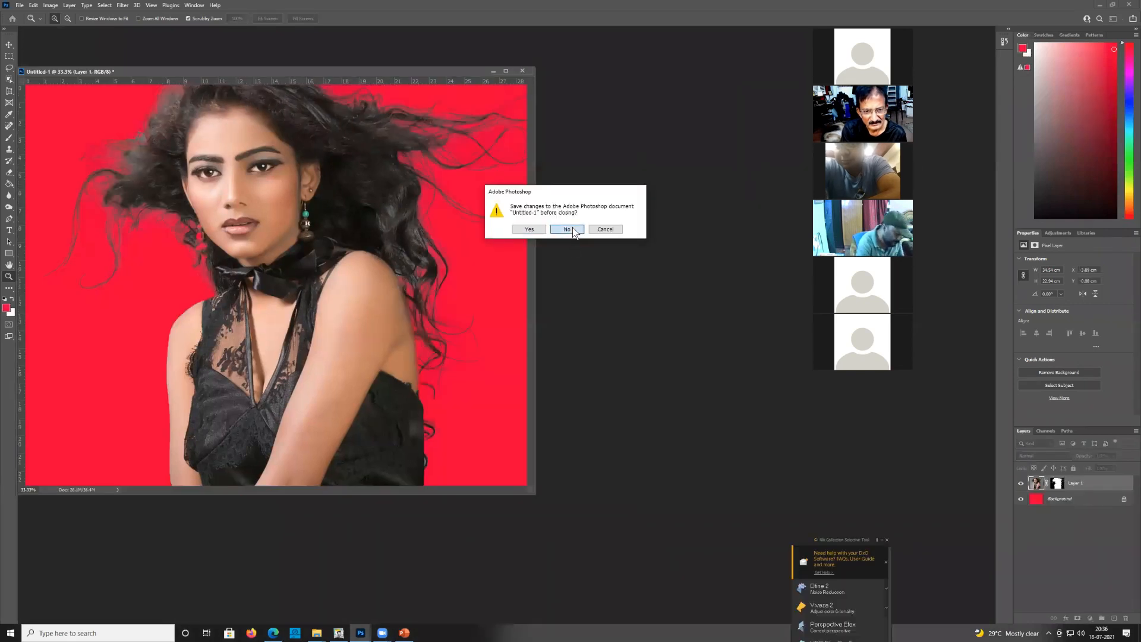
pyautogui.click(568, 229)
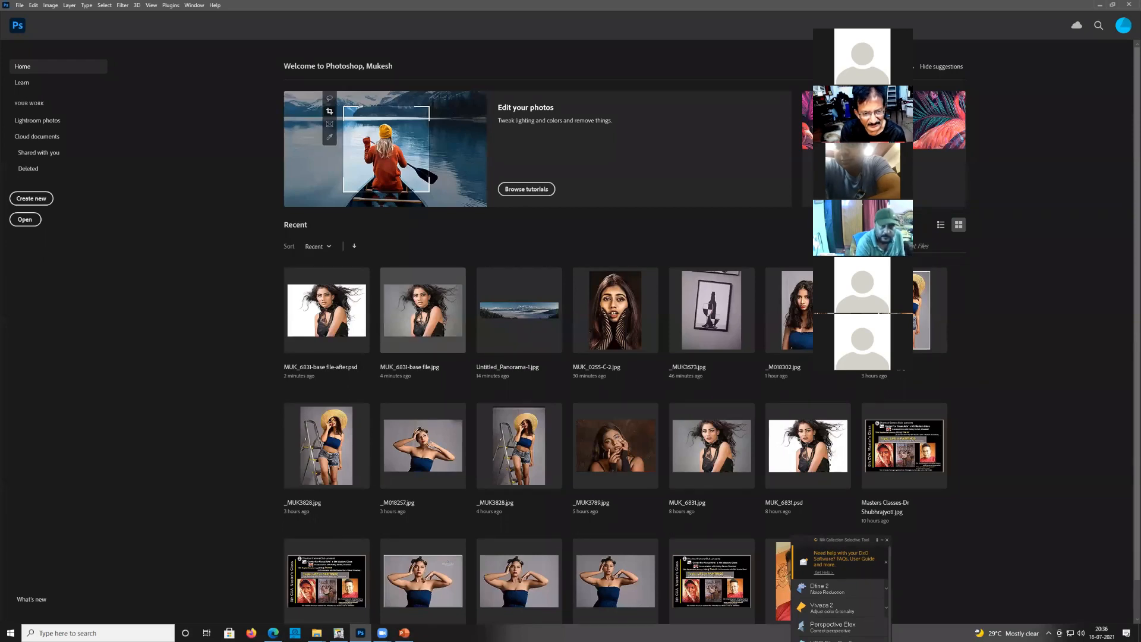
# Open MUK_6831-base file.jpg from the recent files and resize it proportionally to a height of 4 inches
pyautogui.click(420, 323)
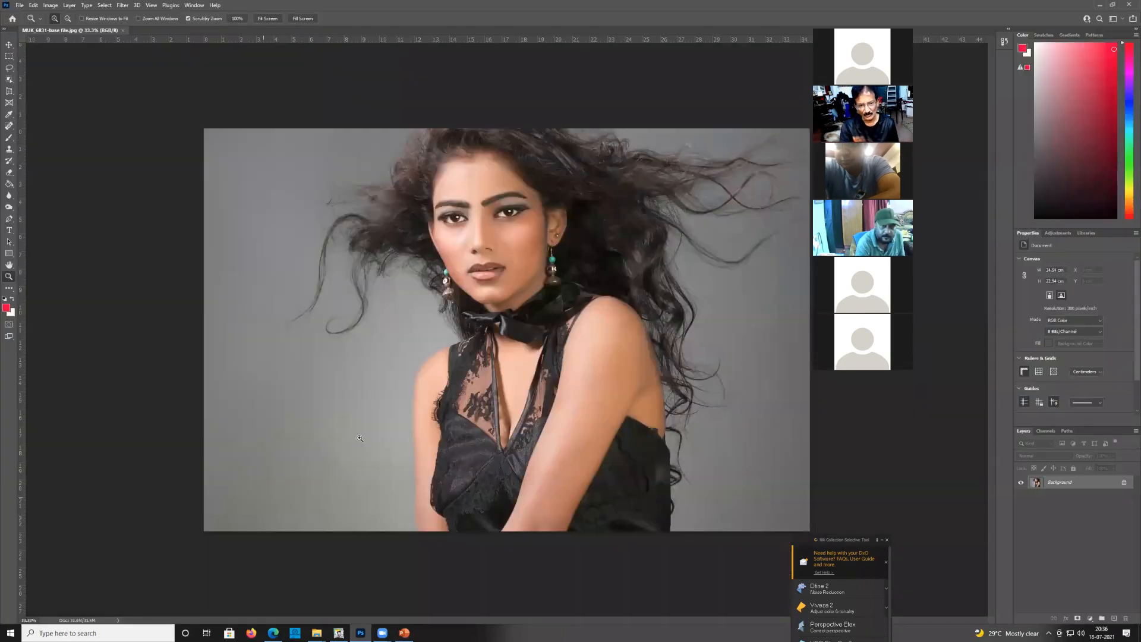
pyautogui.click(52, 7)
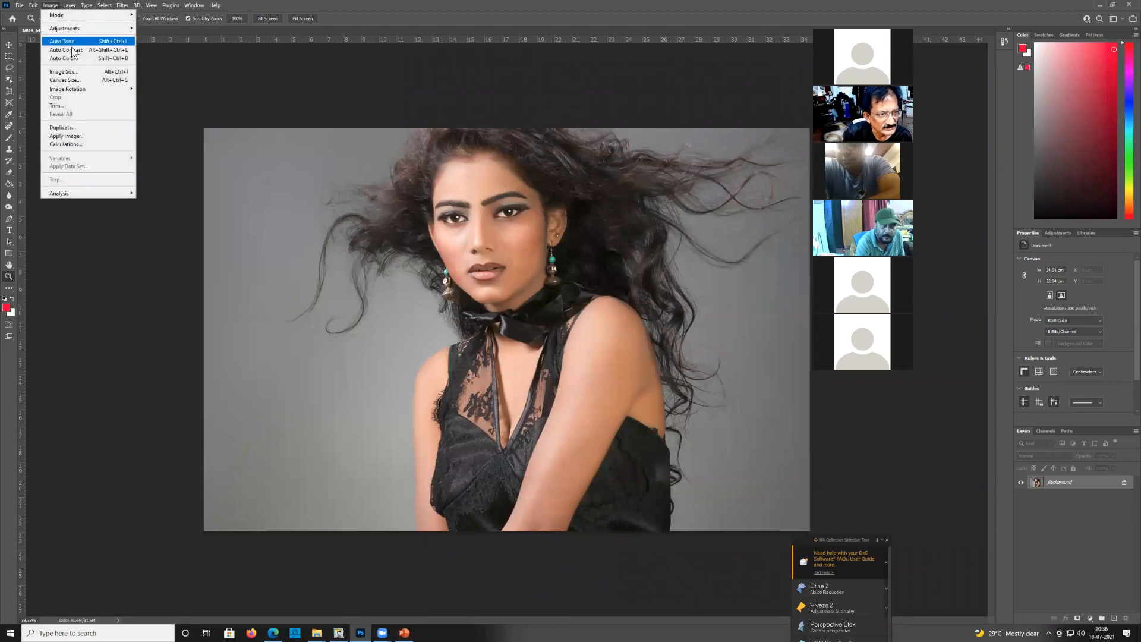
pyautogui.click(72, 71)
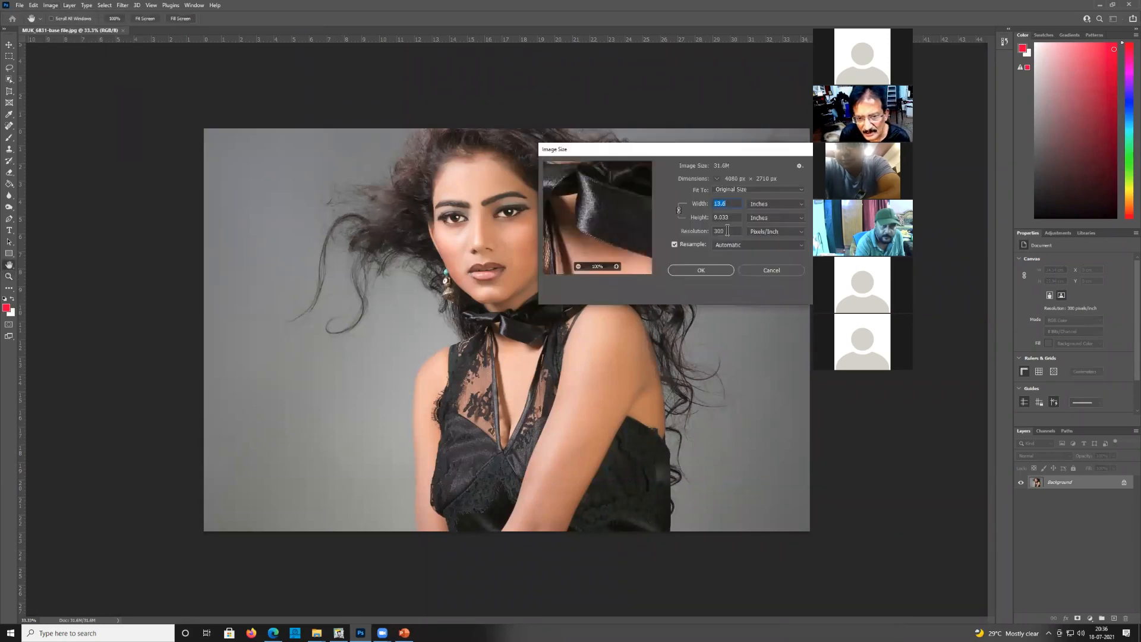
pyautogui.click(730, 220)
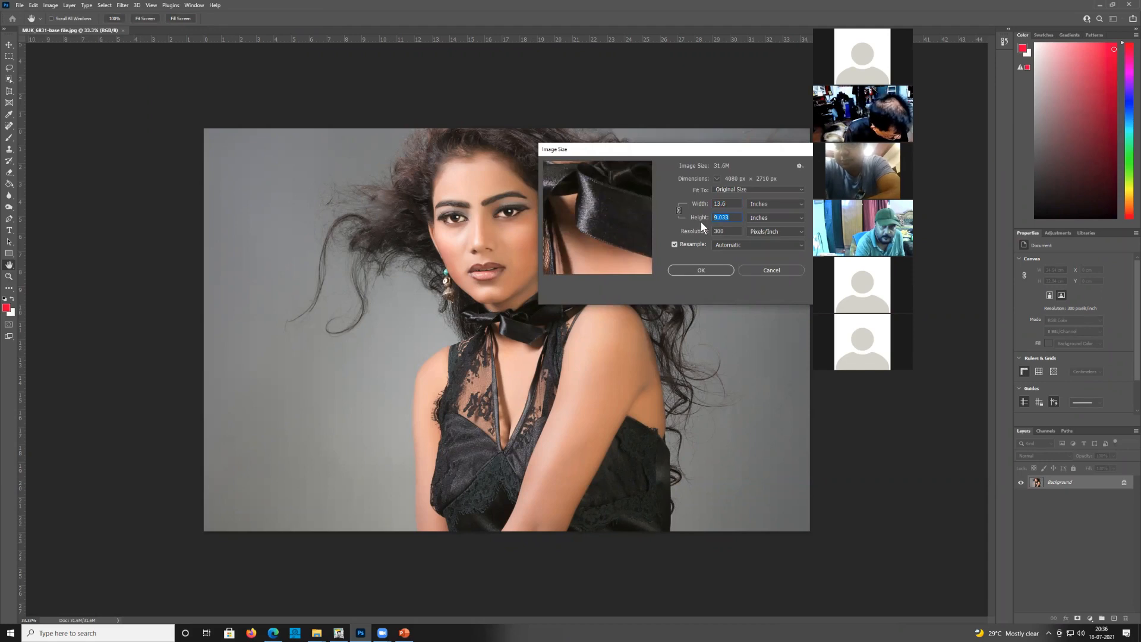
pyautogui.write('46')
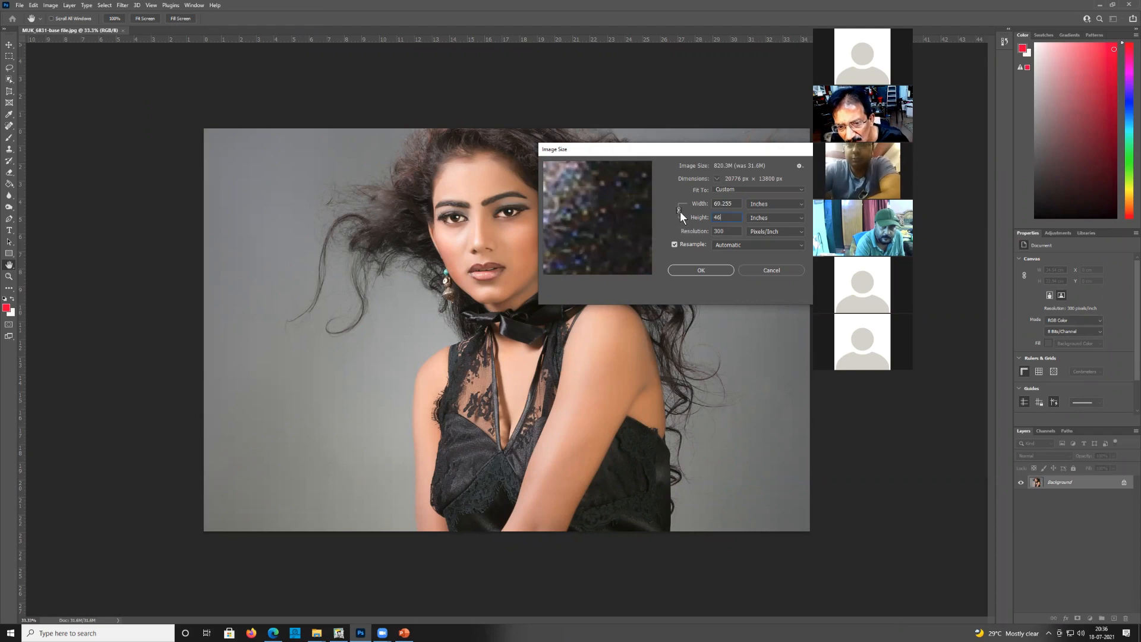
pyautogui.doubleClick(728, 215)
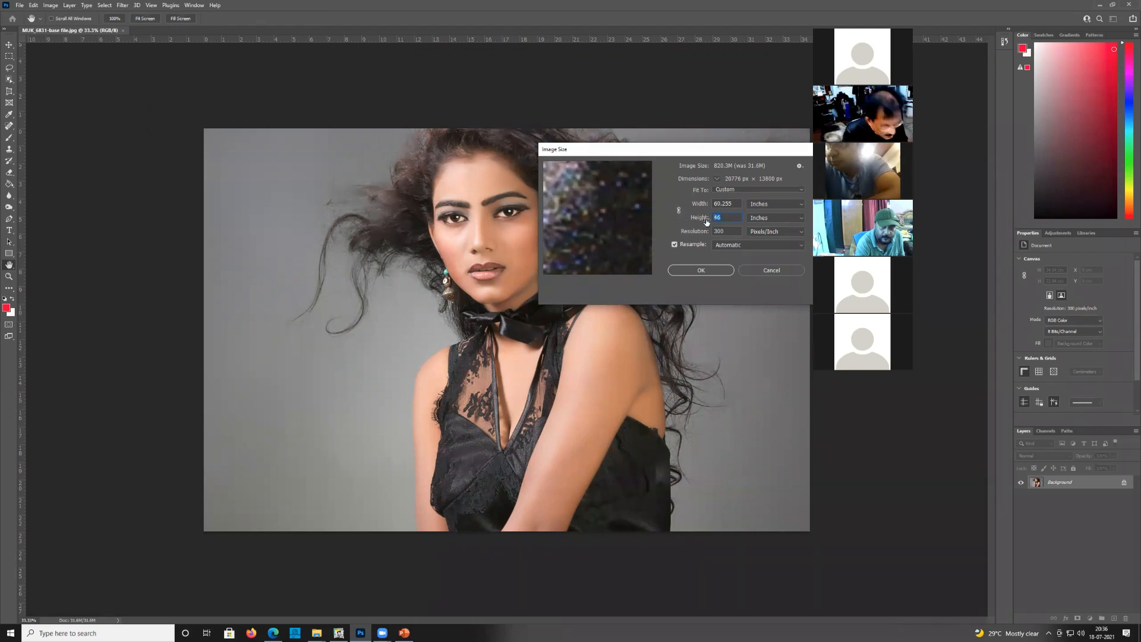
pyautogui.write('4')
pyautogui.click(678, 209)
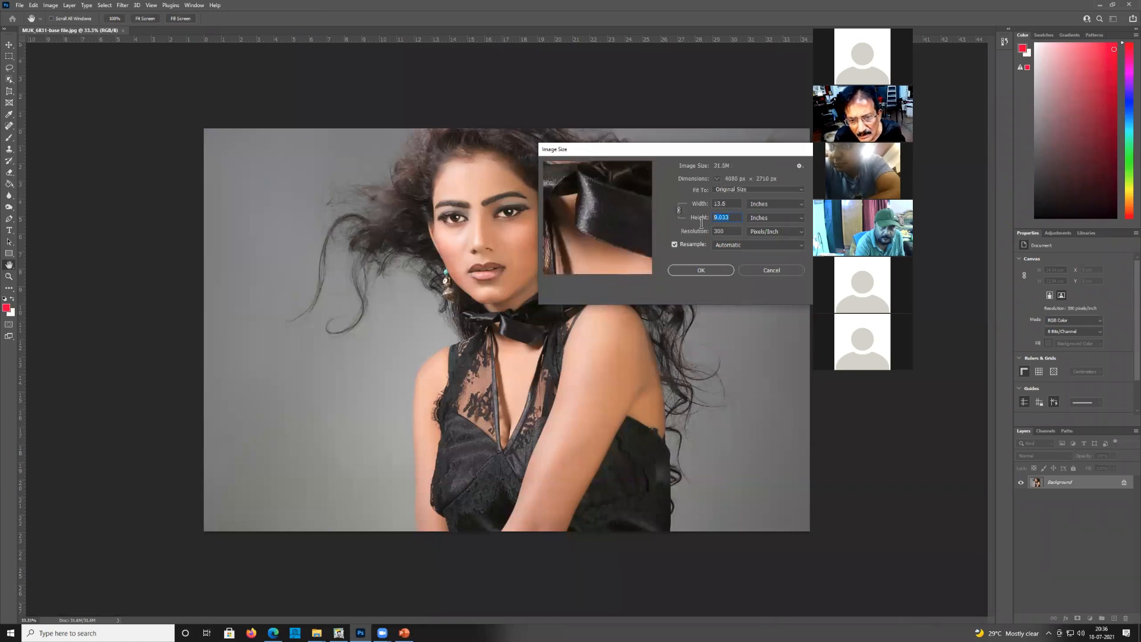
pyautogui.write('4')
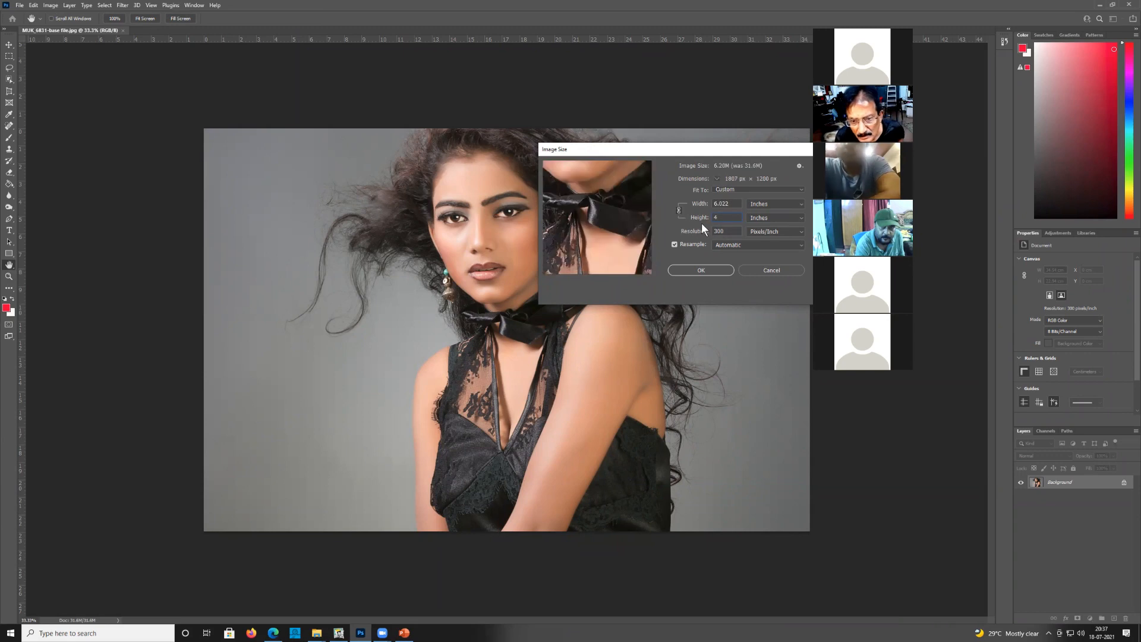
pyautogui.click(700, 270)
# Remove the vertical guide beside the resized portrait with the Move tool
pyautogui.press('z')
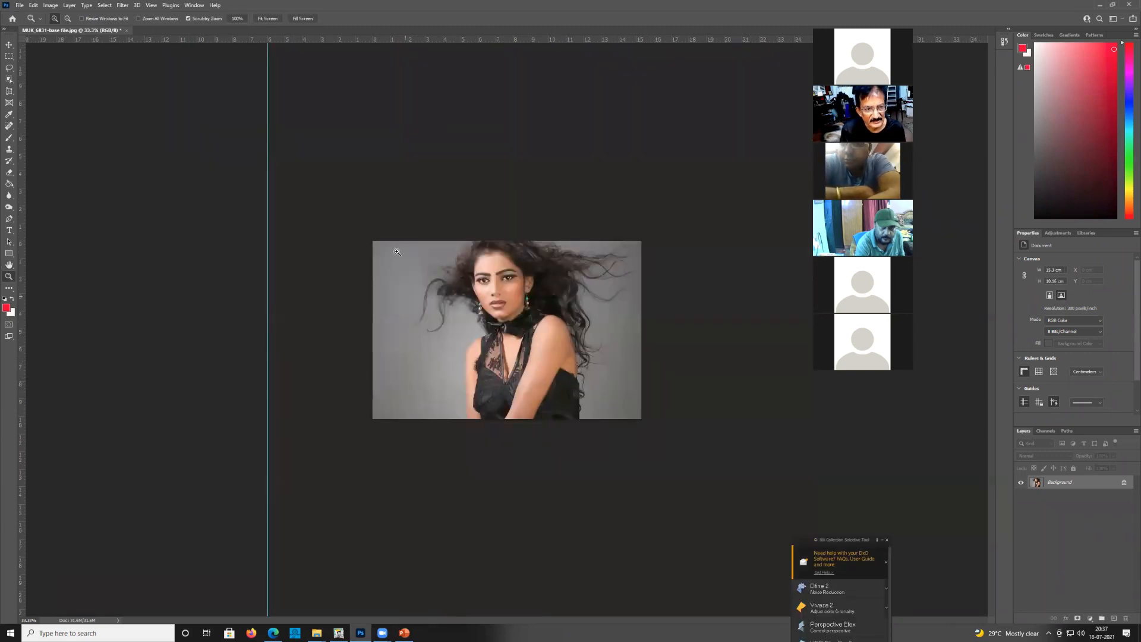
pyautogui.click(9, 44)
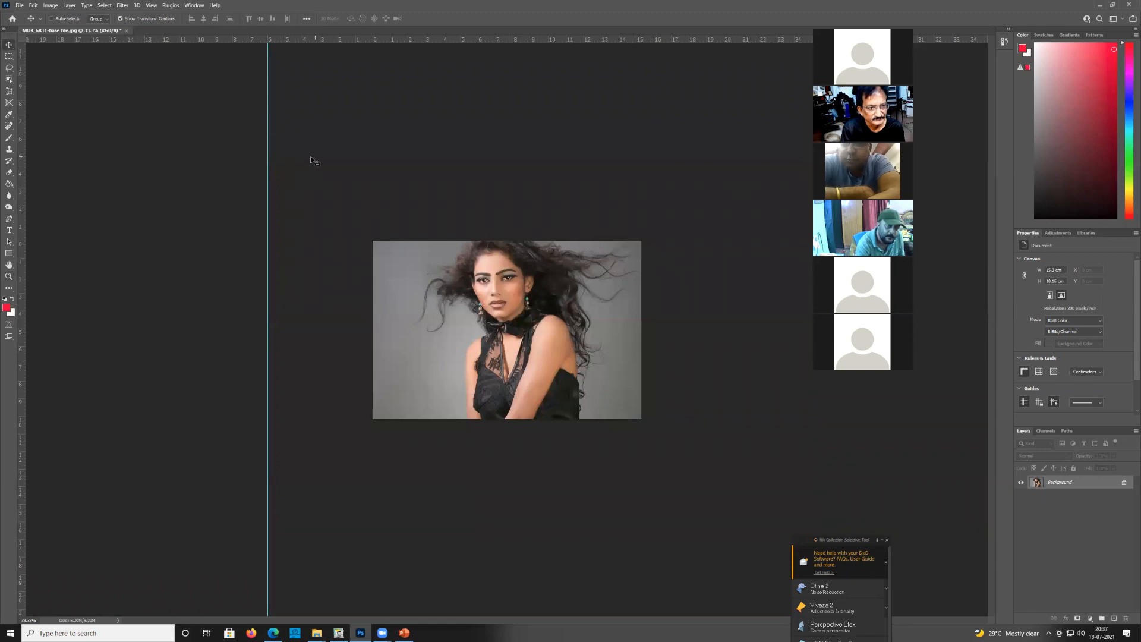
pyautogui.moveTo(266, 162); pyautogui.dragTo(12, 153)
# Open the resized portrait in Select and Mask via the Lasso tool and check the available view modes, keeping Onion Skin
pyautogui.press('z')
pyautogui.click(528, 305)
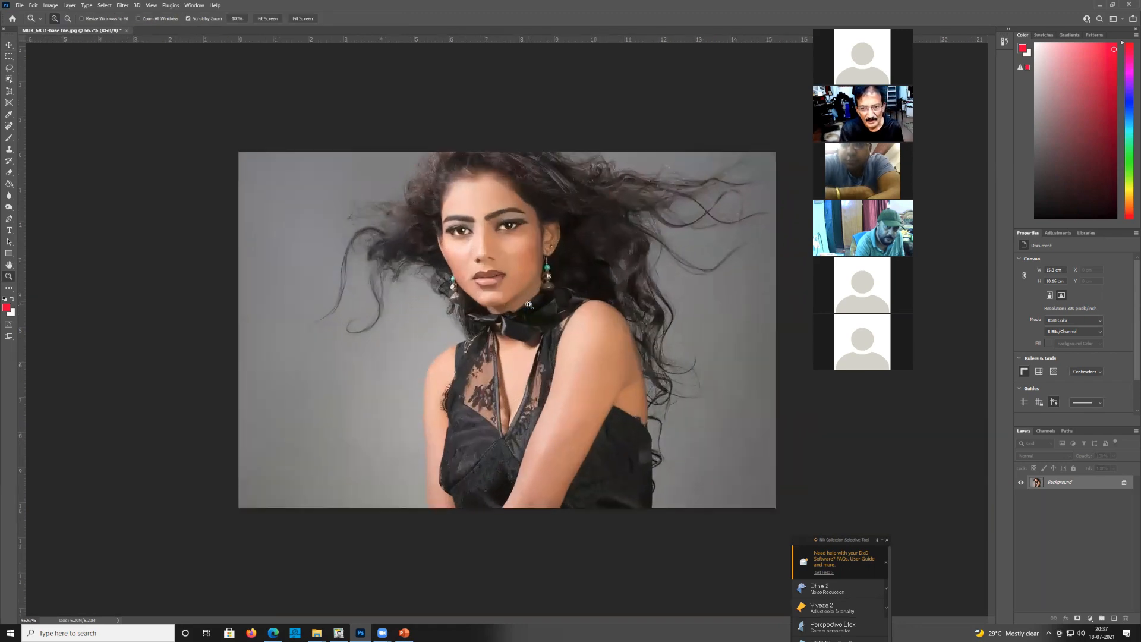
pyautogui.click(529, 305)
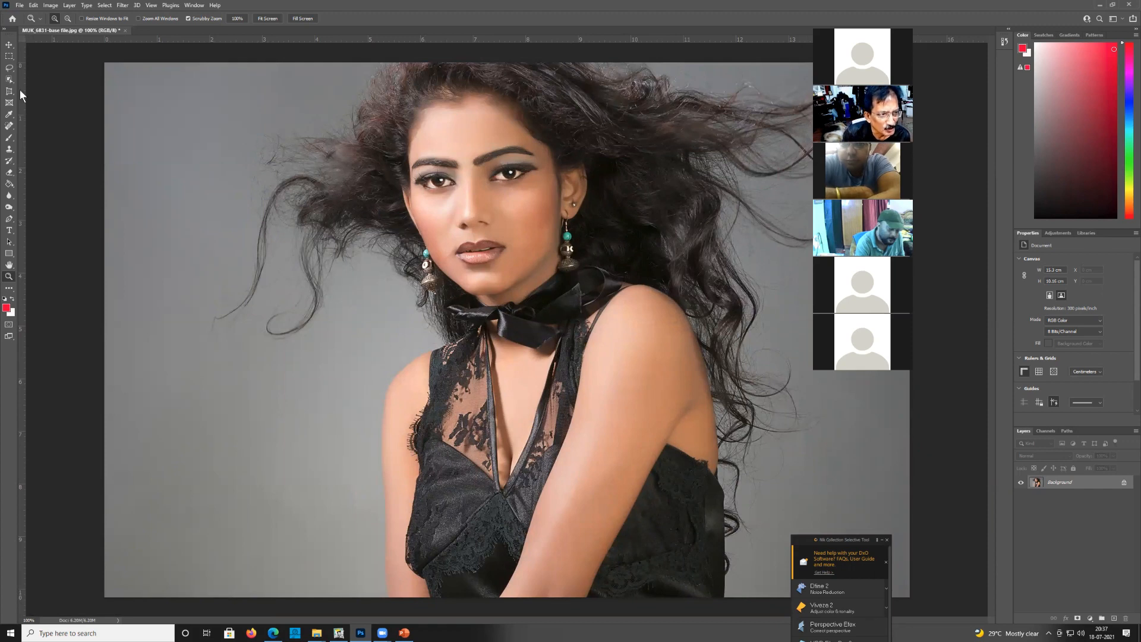
pyautogui.click(9, 67)
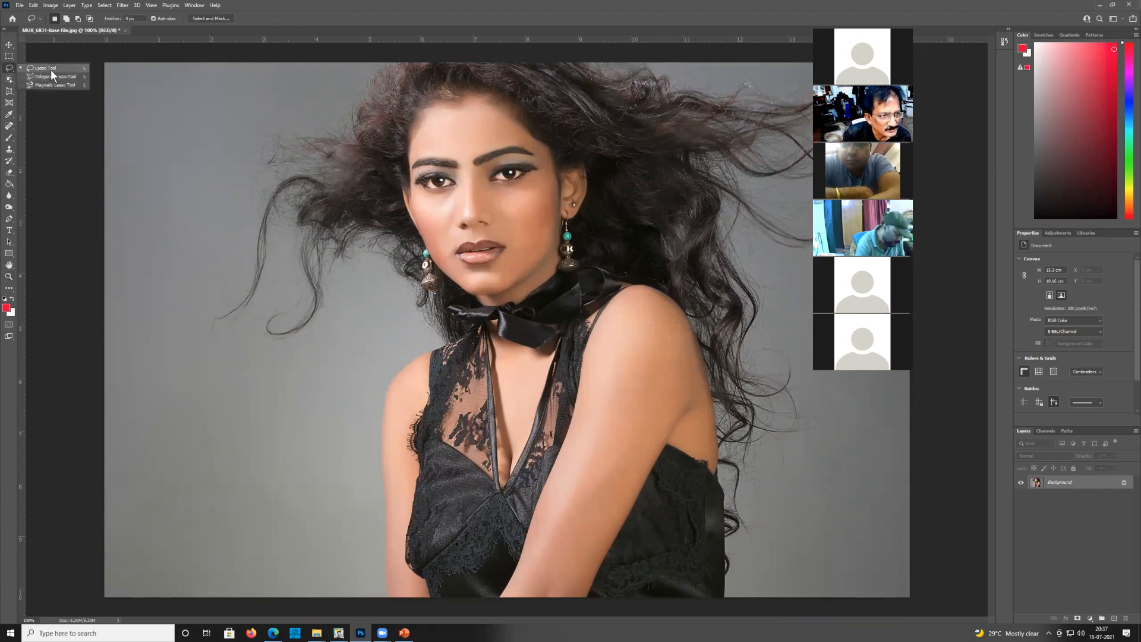
pyautogui.click(51, 69)
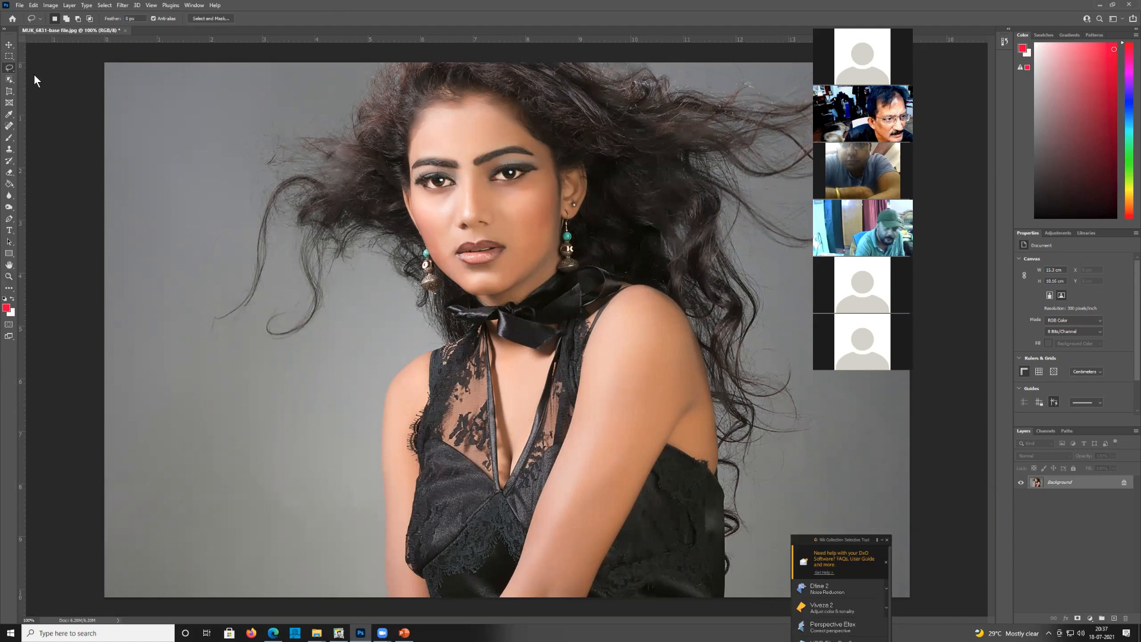
pyautogui.click(206, 16)
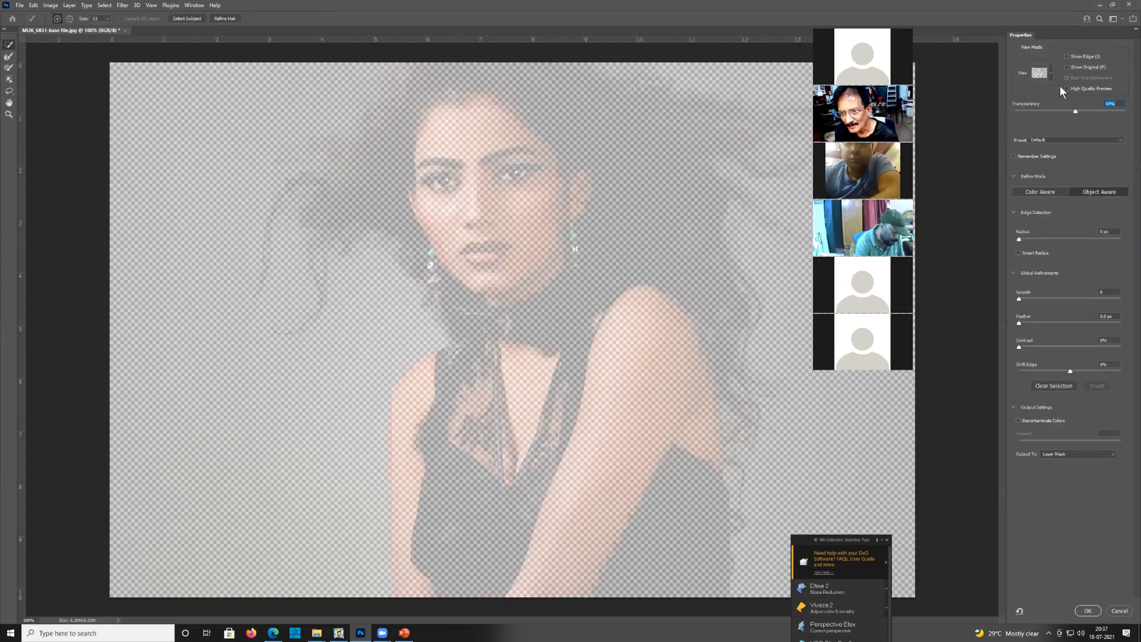
pyautogui.click(1050, 73)
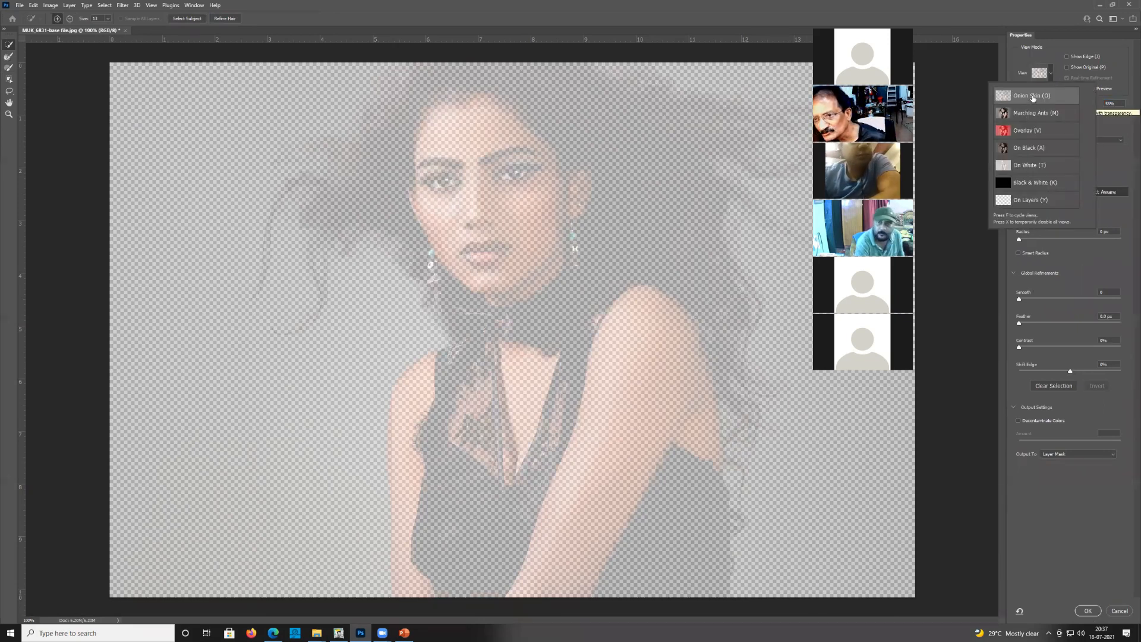
pyautogui.click(1013, 56)
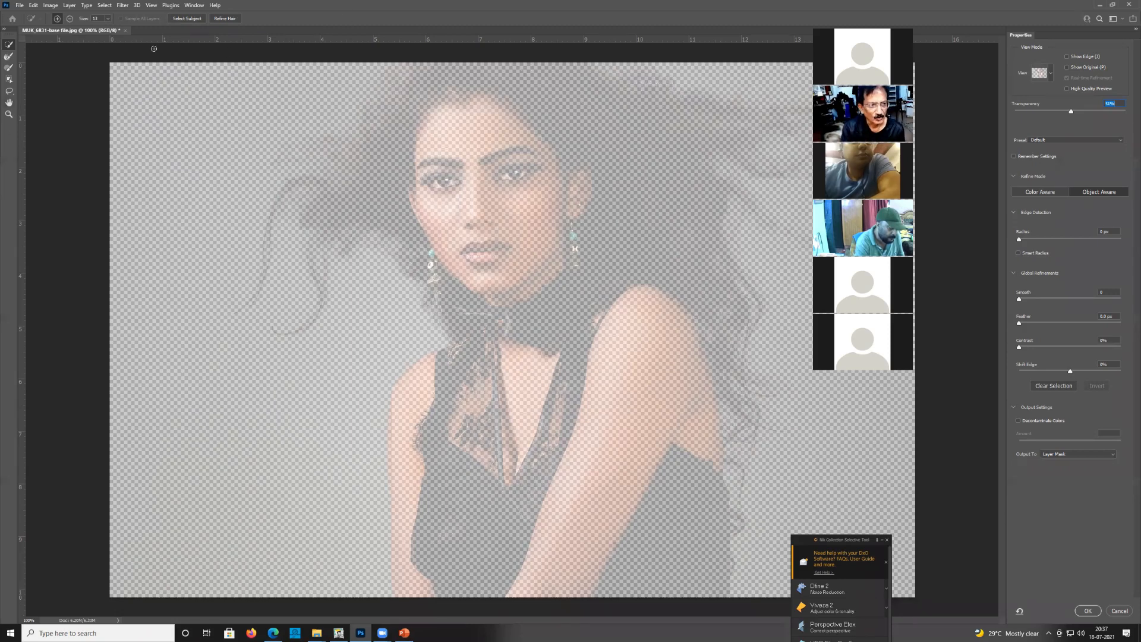
# Isolate the woman with Select Subject in Select and Mask and output the selection as a layer mask
pyautogui.click(184, 19)
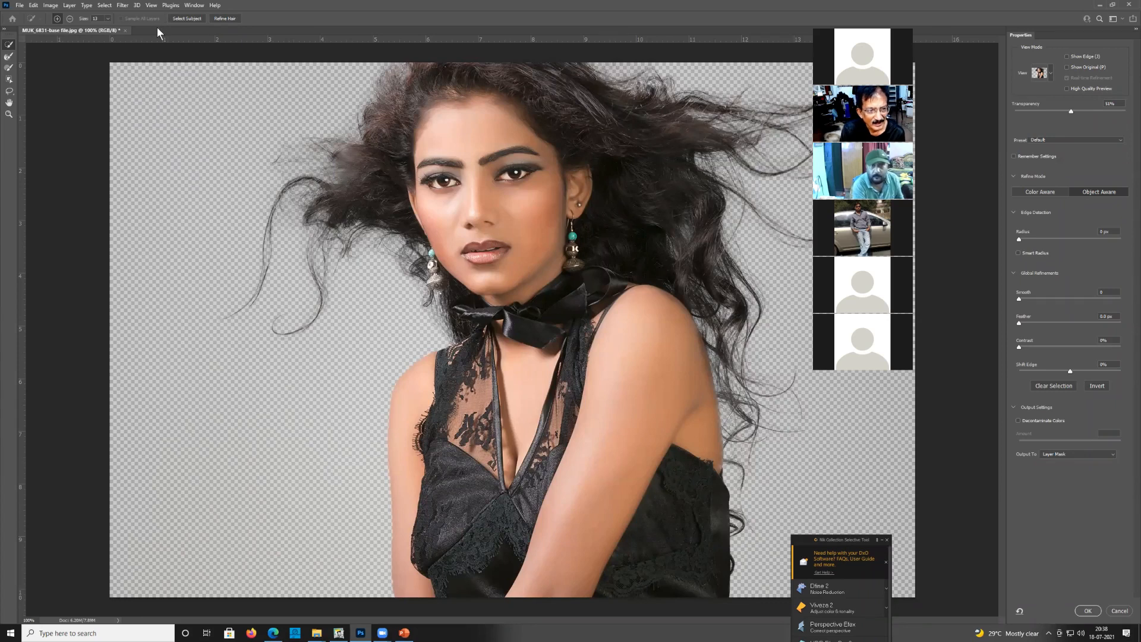
pyautogui.click(20, 6)
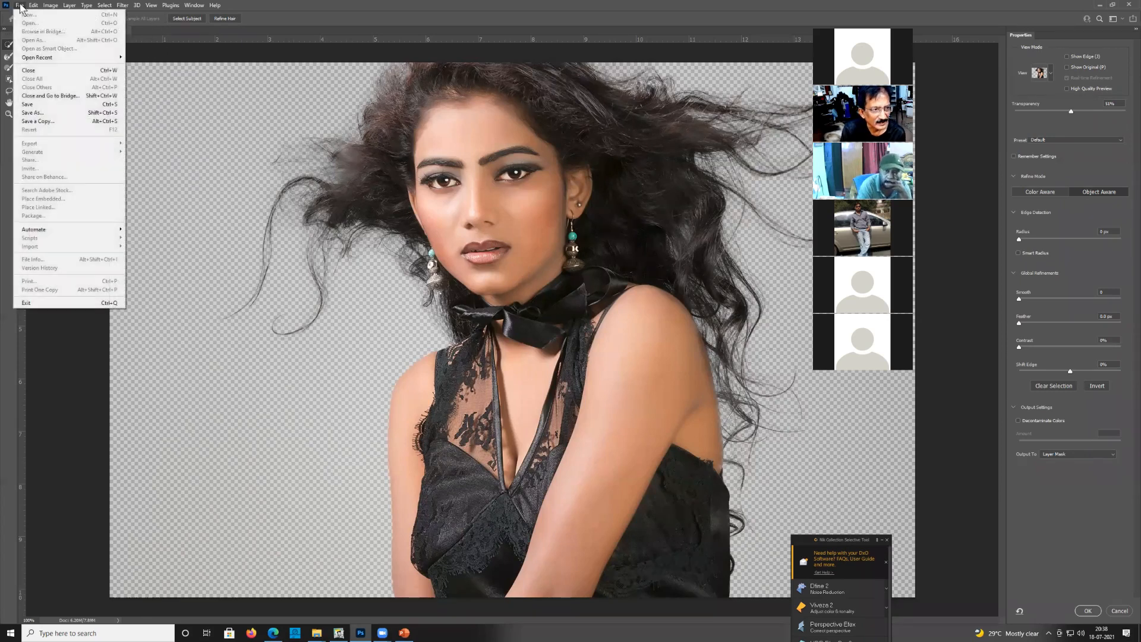
pyautogui.click(179, 45)
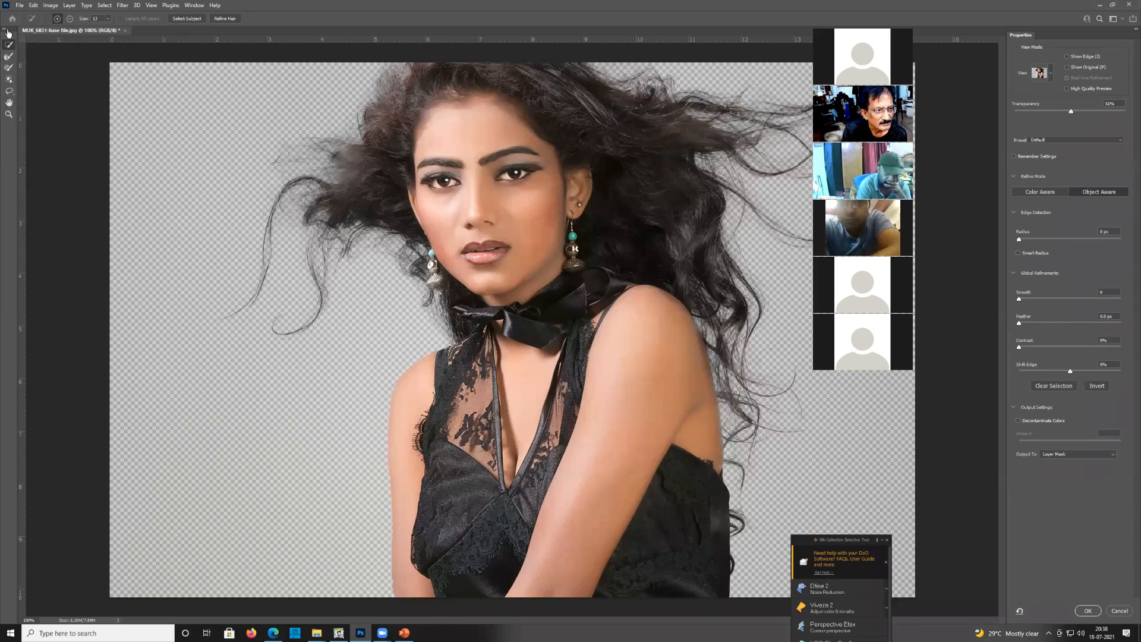
pyautogui.click(8, 30)
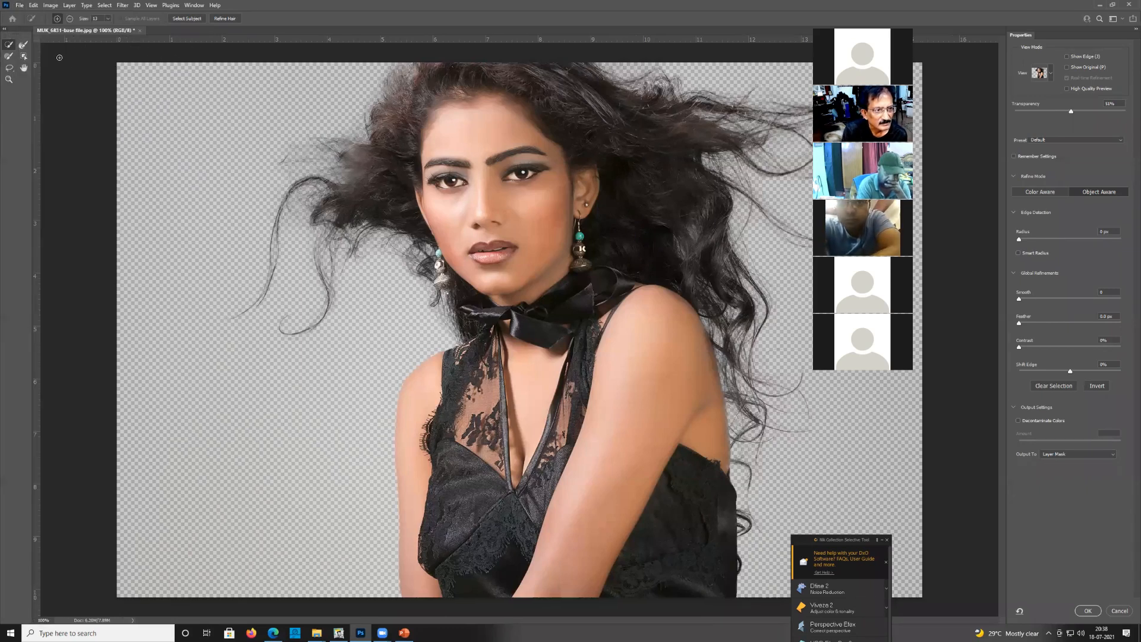
pyautogui.click(7, 30)
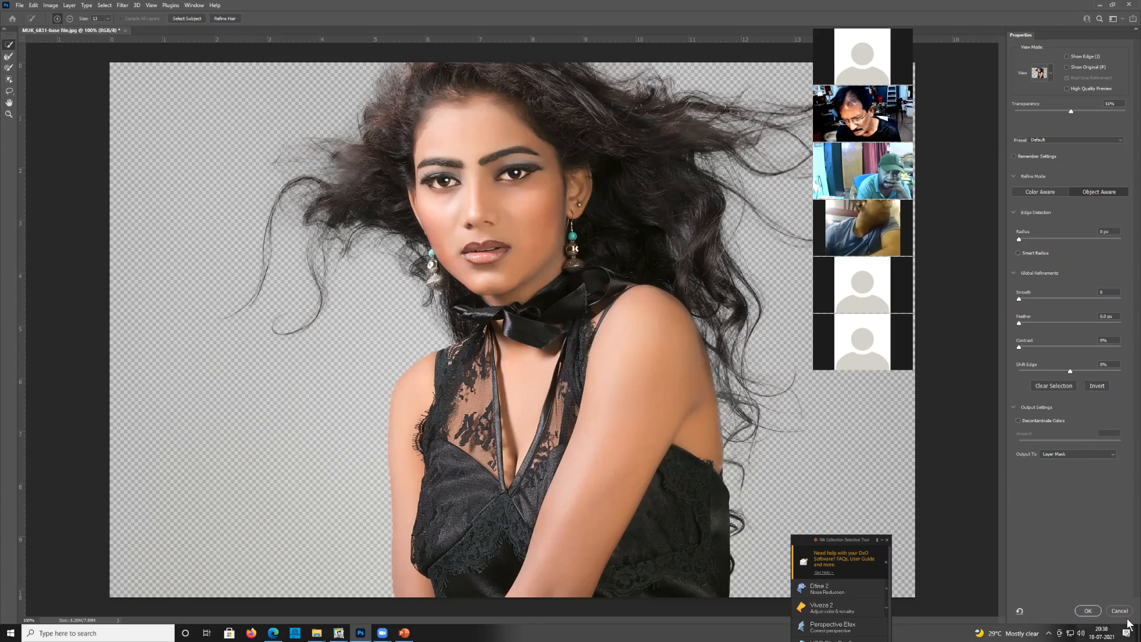
pyautogui.click(1087, 610)
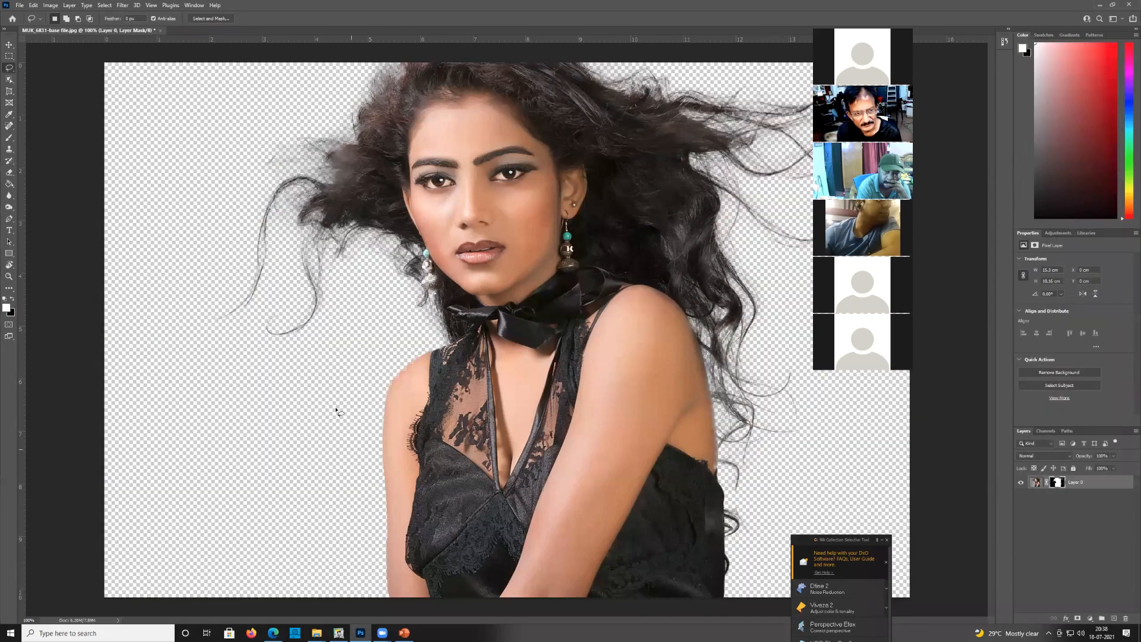
# Create a new white RGB document 6 inches wide and 4 inches high at 300 pixels/inch
pyautogui.click(20, 5)
pyautogui.click(27, 16)
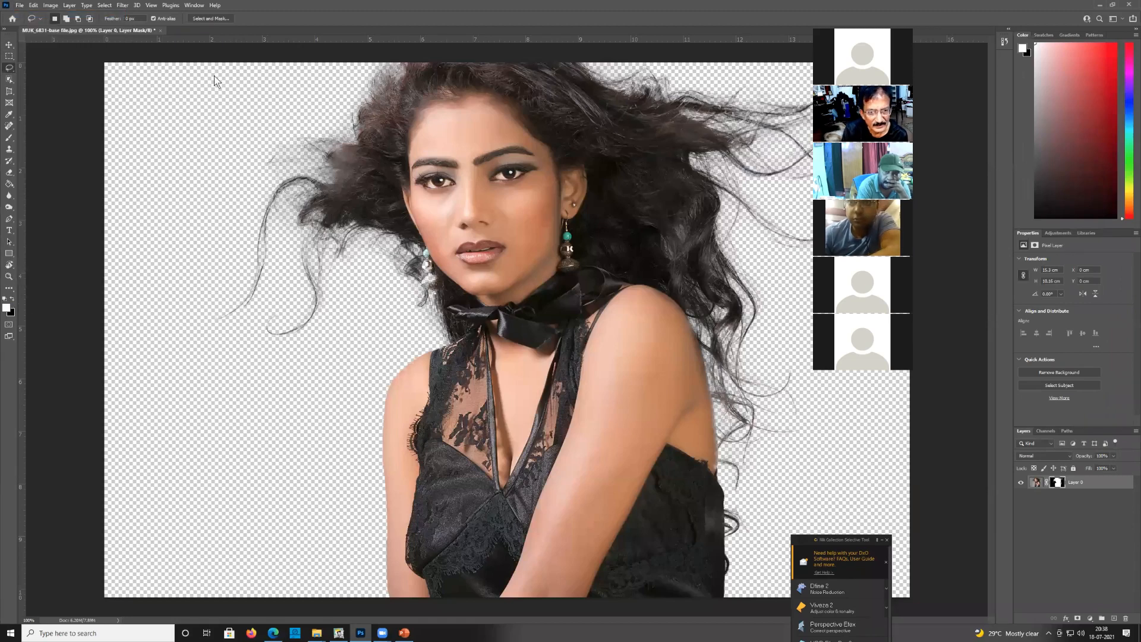
pyautogui.doubleClick(696, 291)
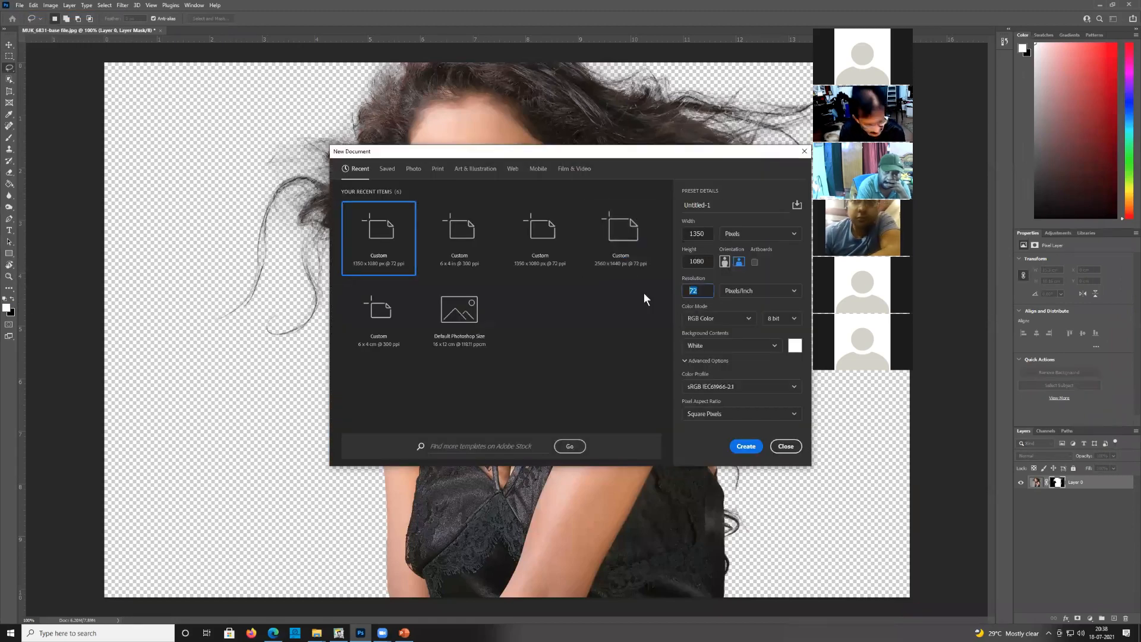
pyautogui.write('300')
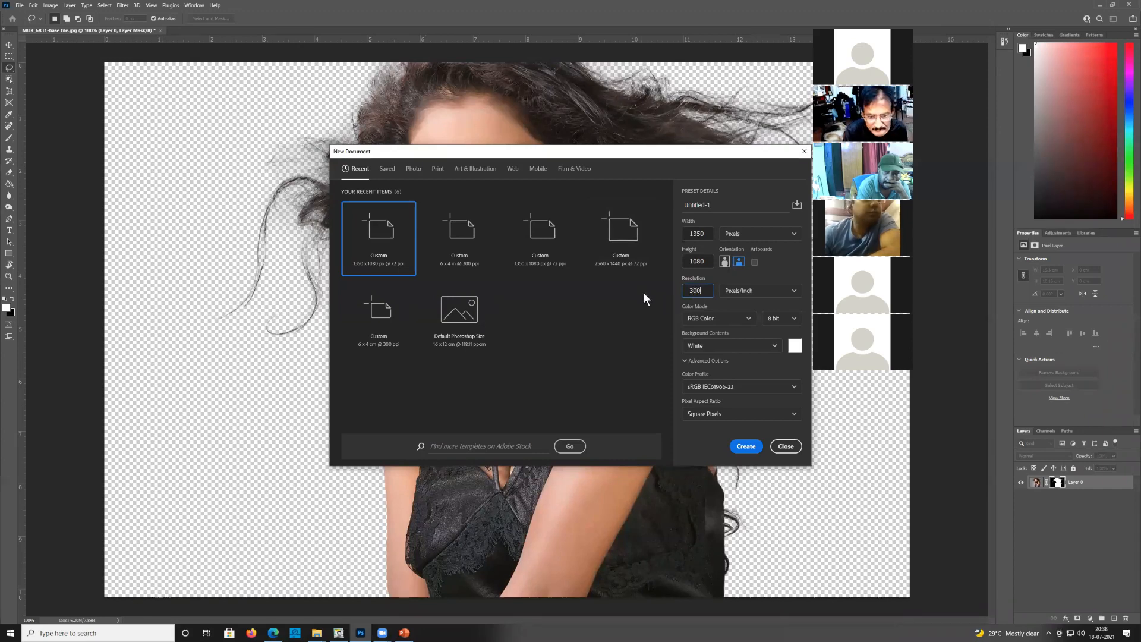
pyautogui.click(732, 234)
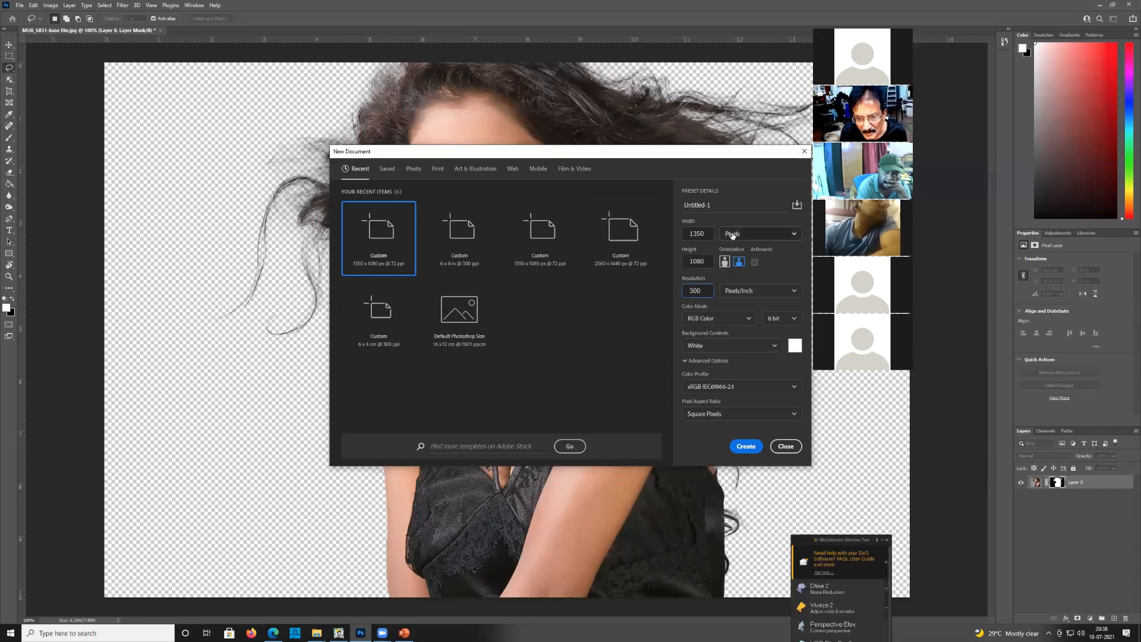
pyautogui.click(732, 266)
pyautogui.doubleClick(708, 267)
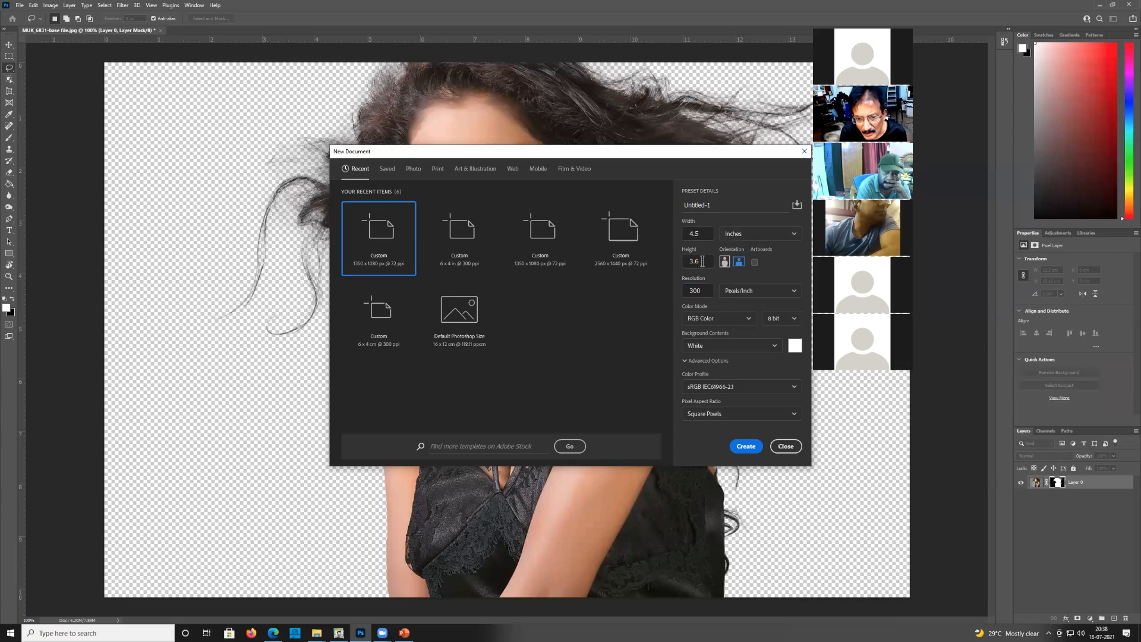
pyautogui.write('4')
pyautogui.doubleClick(703, 233)
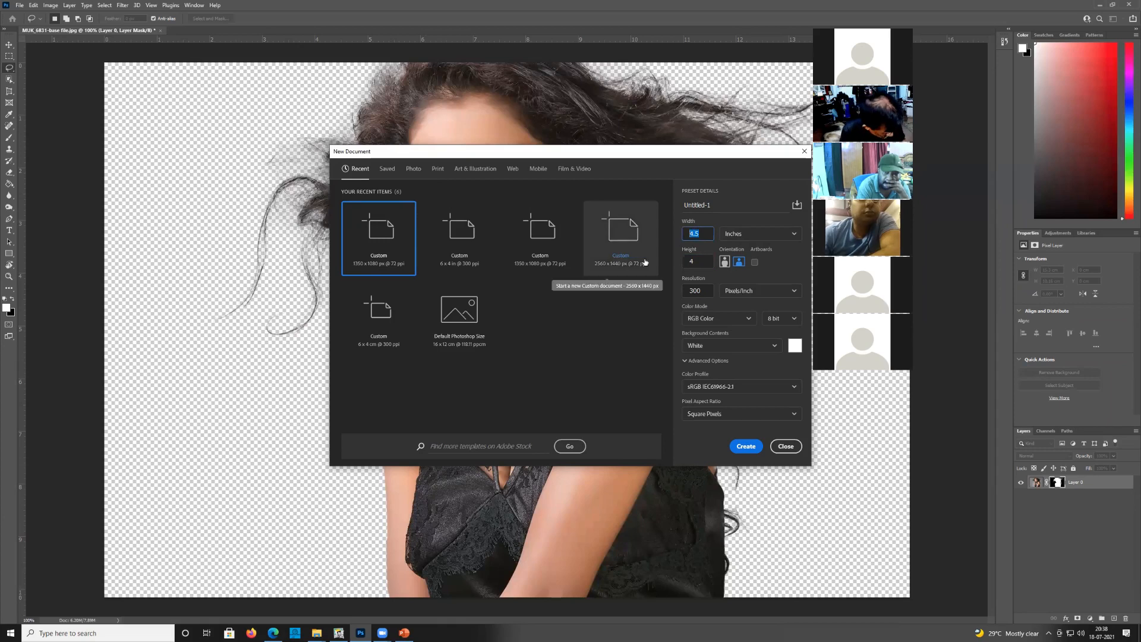
pyautogui.write('6')
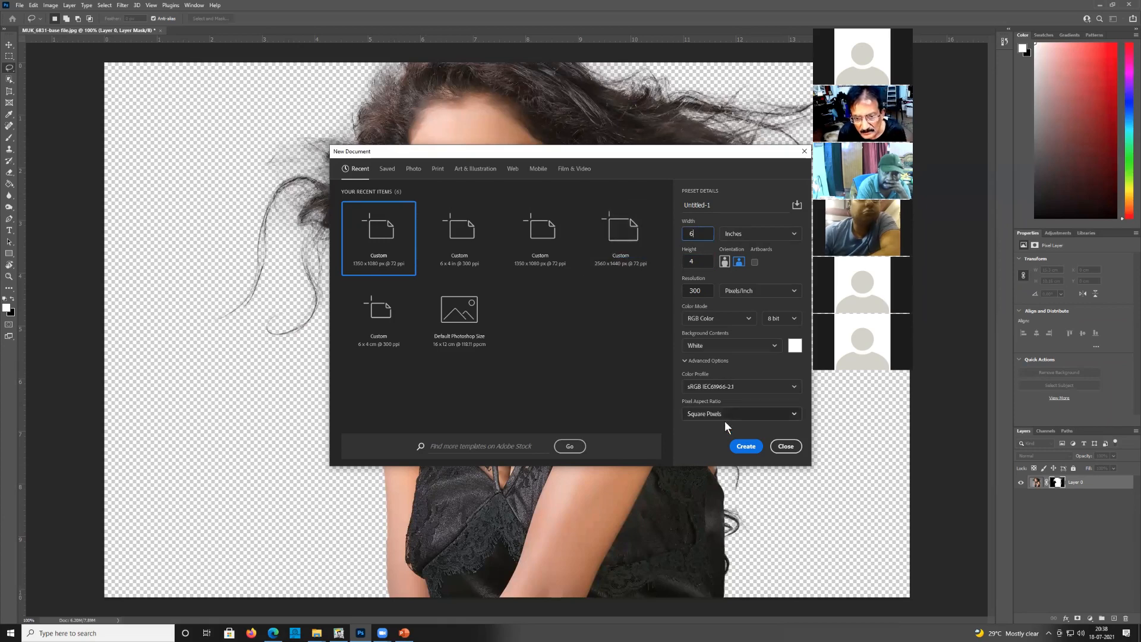
pyautogui.click(744, 446)
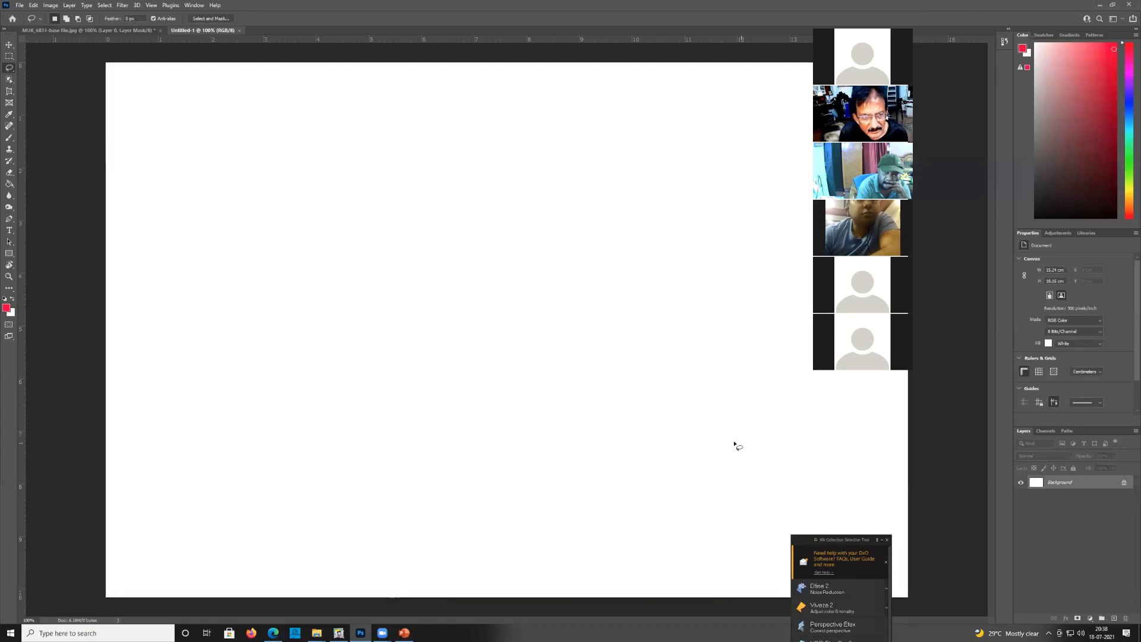
# Set the foreground colour to bright green 0cf60c and fill the blank canvas with it using the Paint Bucket
pyautogui.click(6, 308)
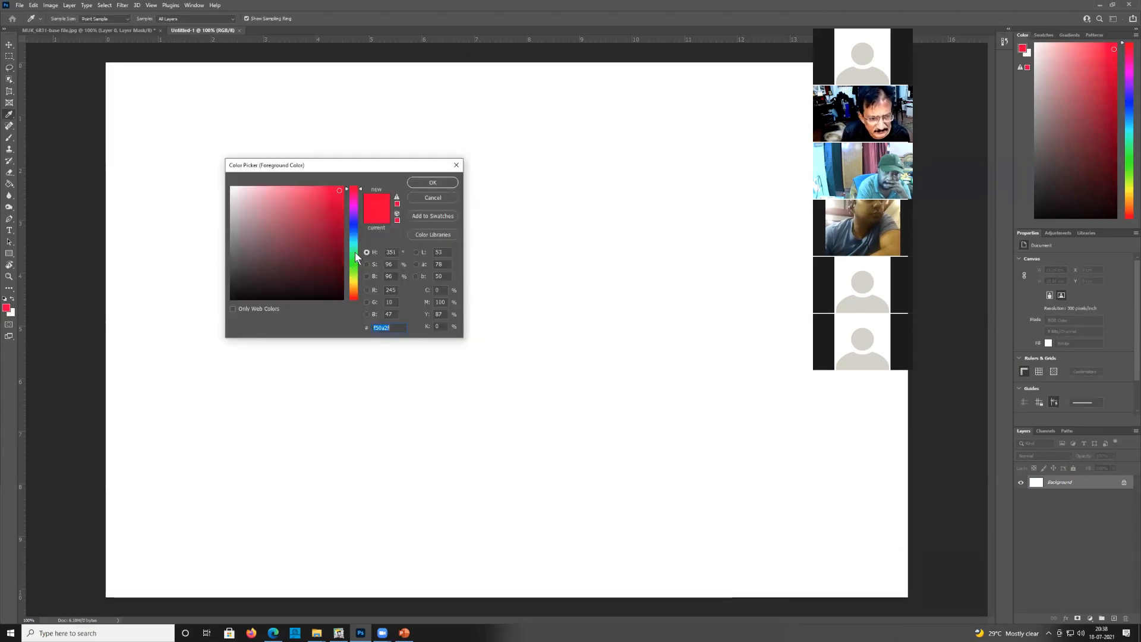
pyautogui.click(354, 261)
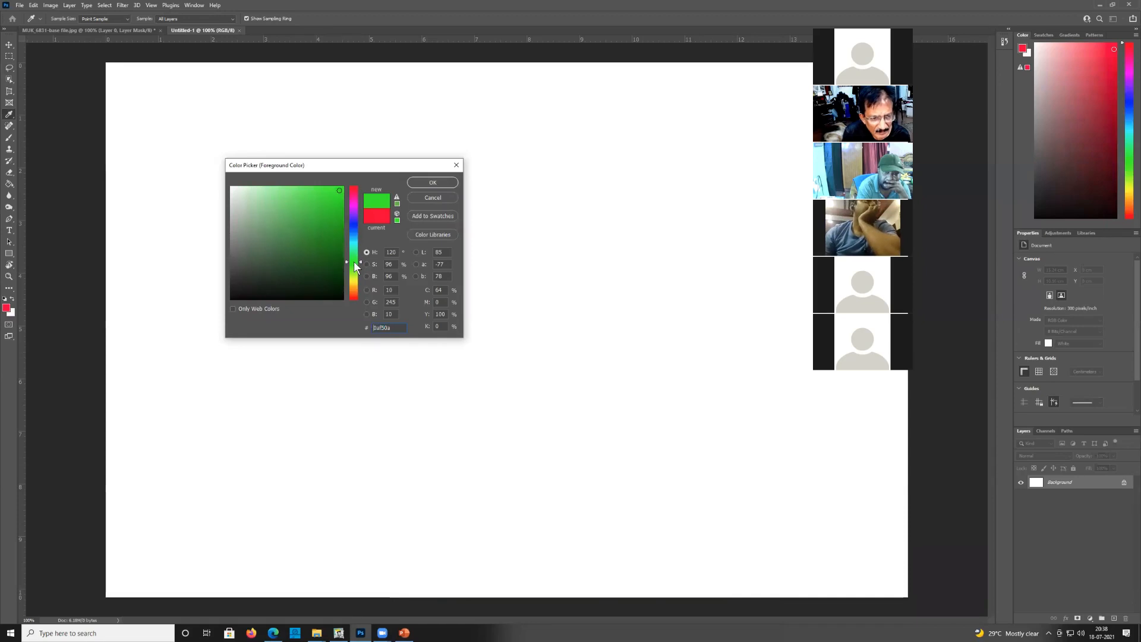
pyautogui.click(338, 190)
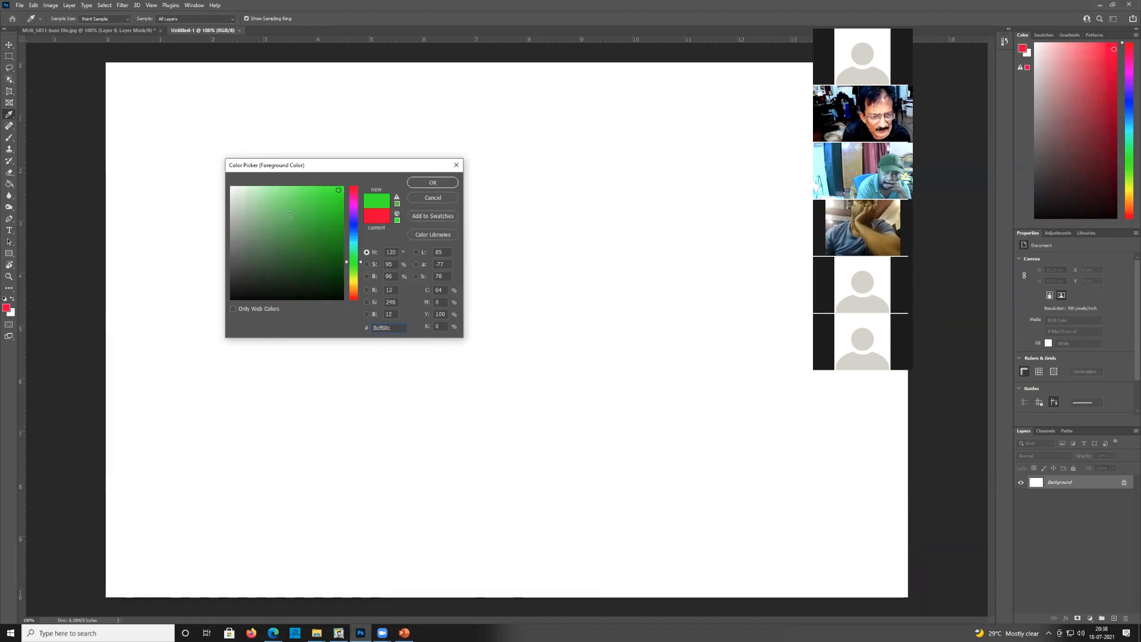
pyautogui.click(416, 180)
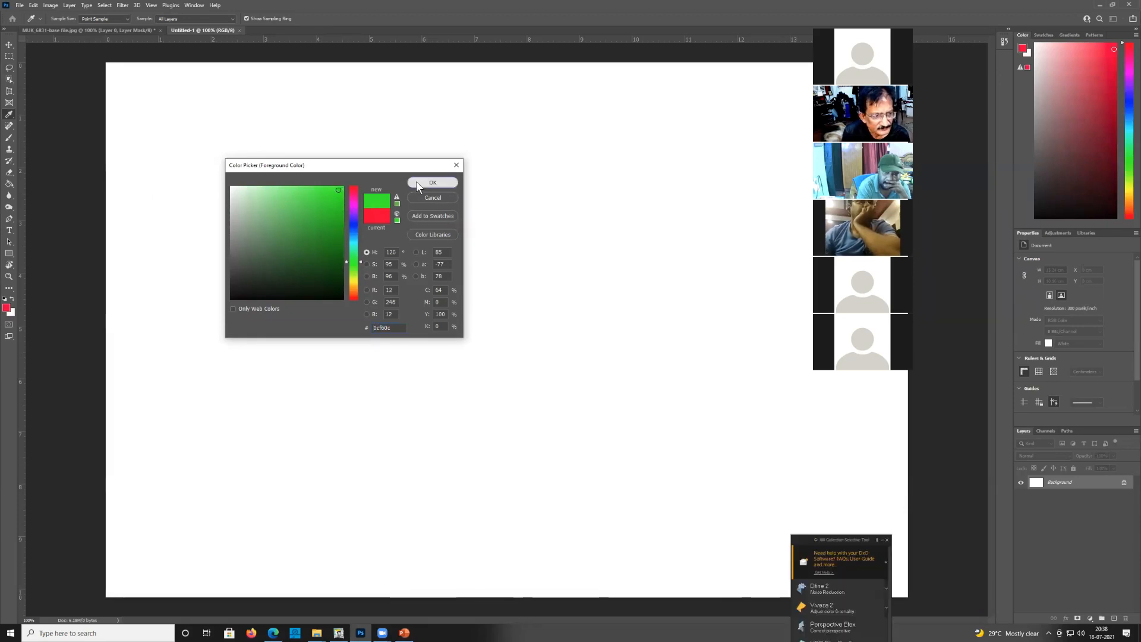
pyautogui.moveTo(10, 185); pyautogui.dragTo(38, 191)
pyautogui.click(244, 211)
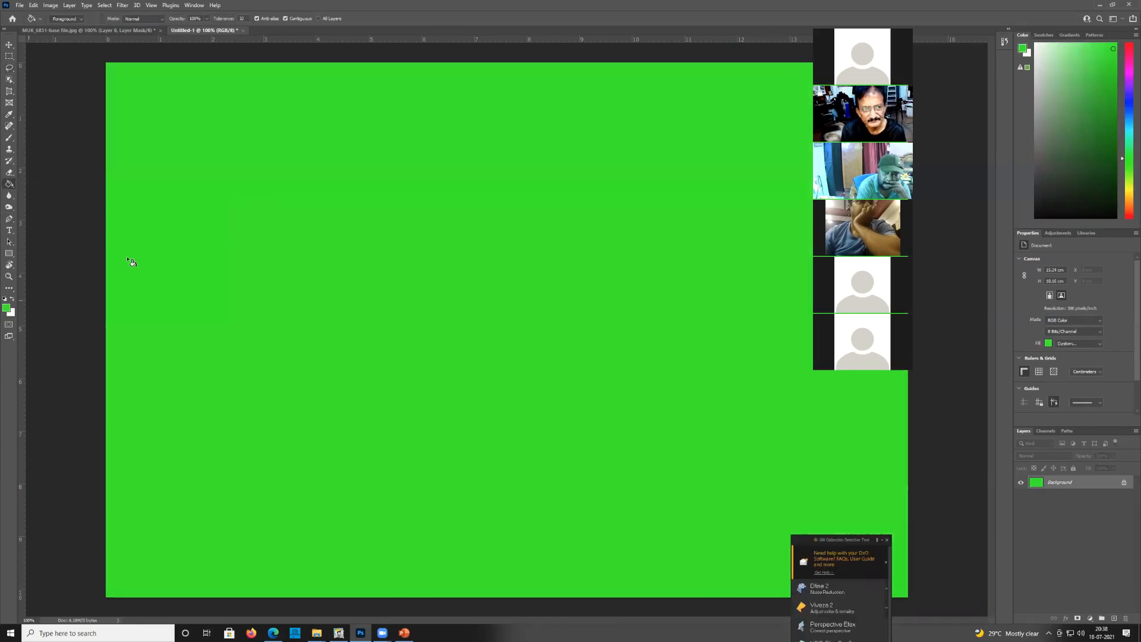
# Float both document windows and copy the masked woman onto the green canvas with the Move tool
pyautogui.moveTo(125, 30); pyautogui.dragTo(405, 110)
pyautogui.click(306, 58)
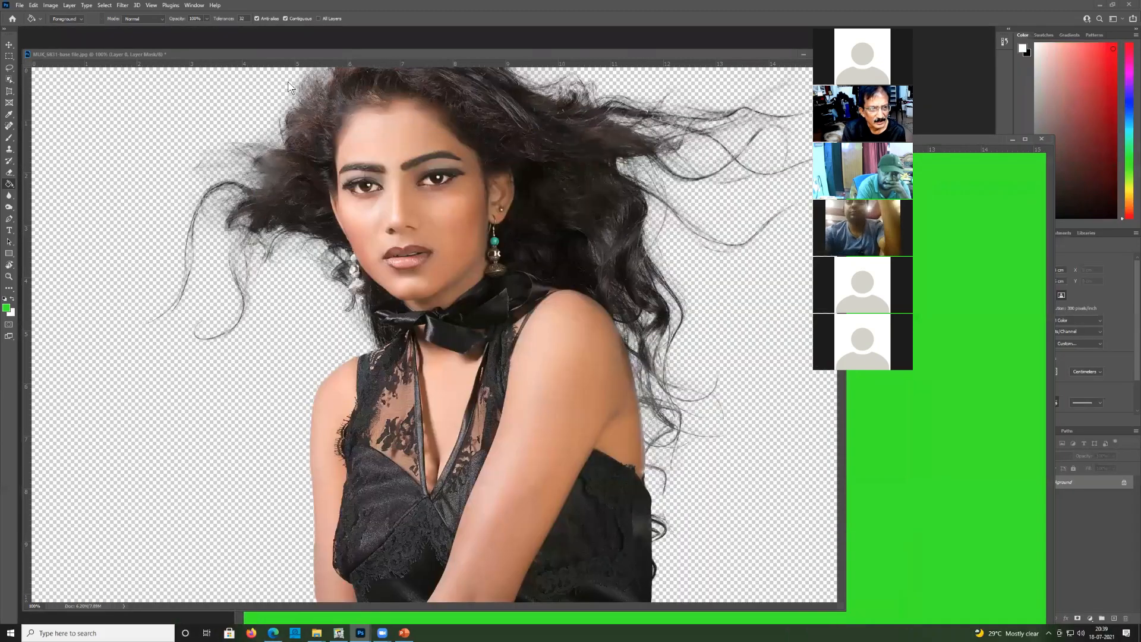
pyautogui.moveTo(305, 59); pyautogui.dragTo(288, 81)
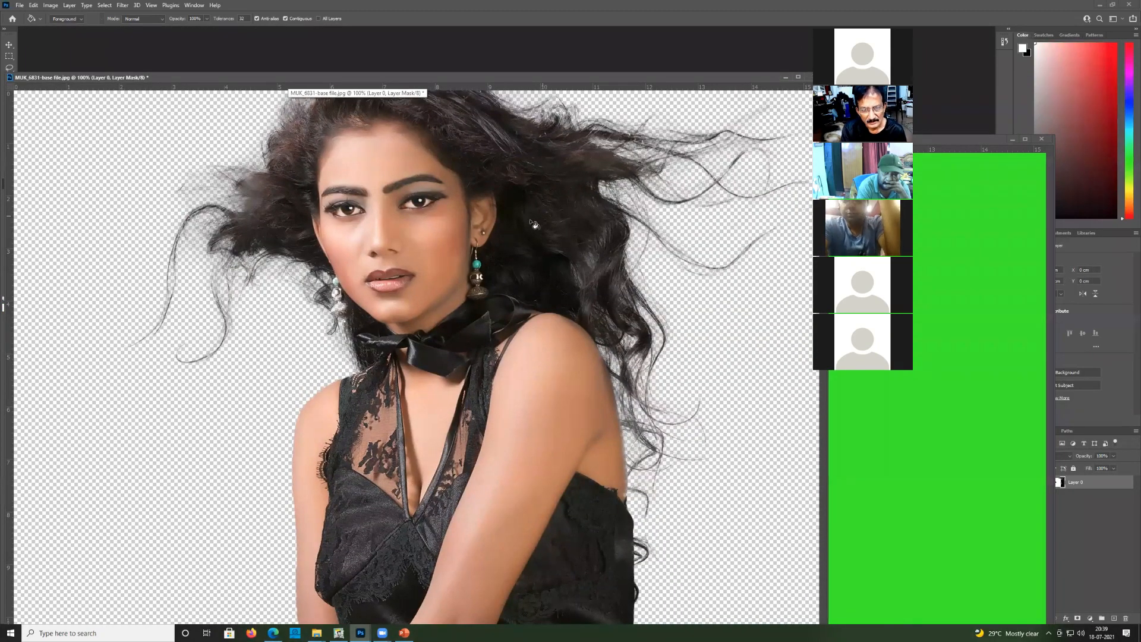
pyautogui.click(7, 29)
pyautogui.click(9, 46)
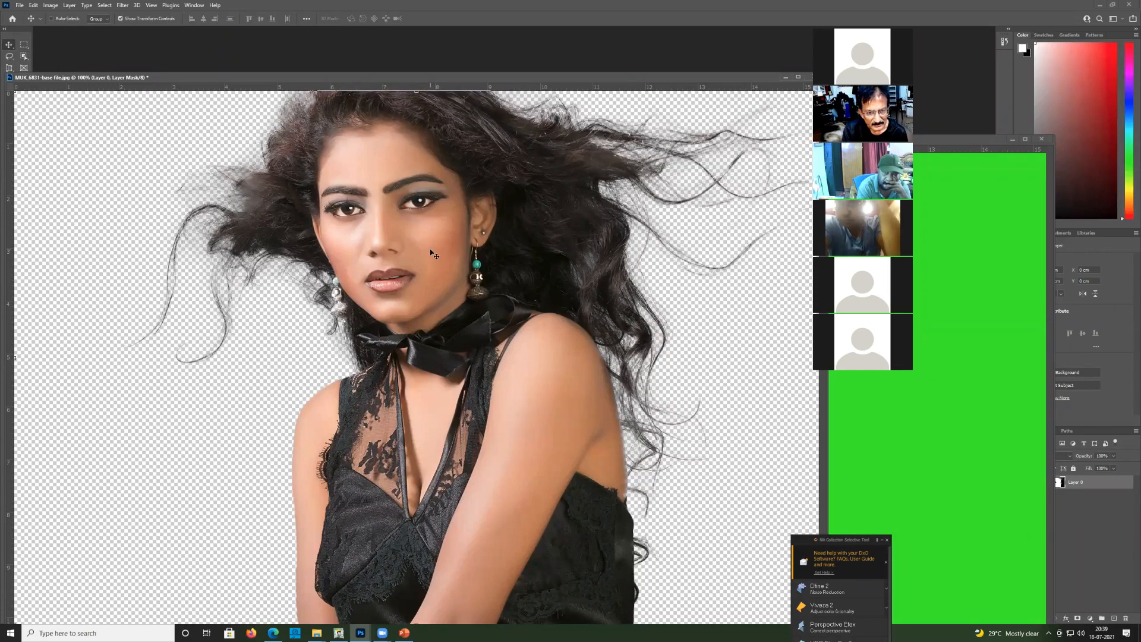
pyautogui.moveTo(448, 234); pyautogui.dragTo(932, 446)
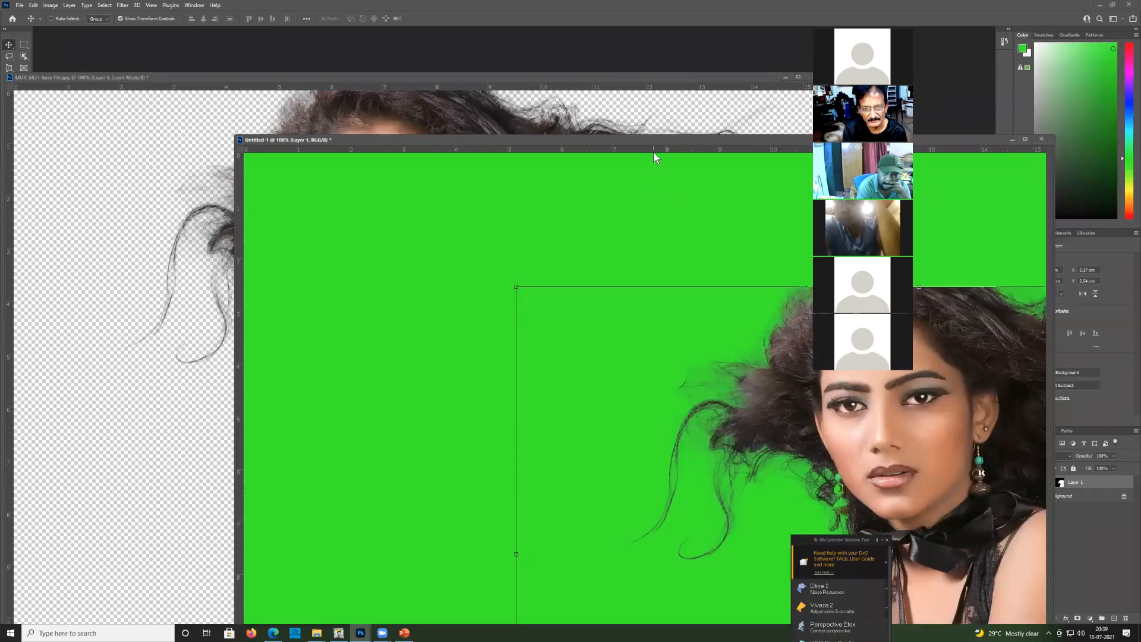
# Dock both document windows as tabs again and align the woman's layer to fill the green canvas of Untitled-1
pyautogui.moveTo(651, 142); pyautogui.dragTo(458, 32)
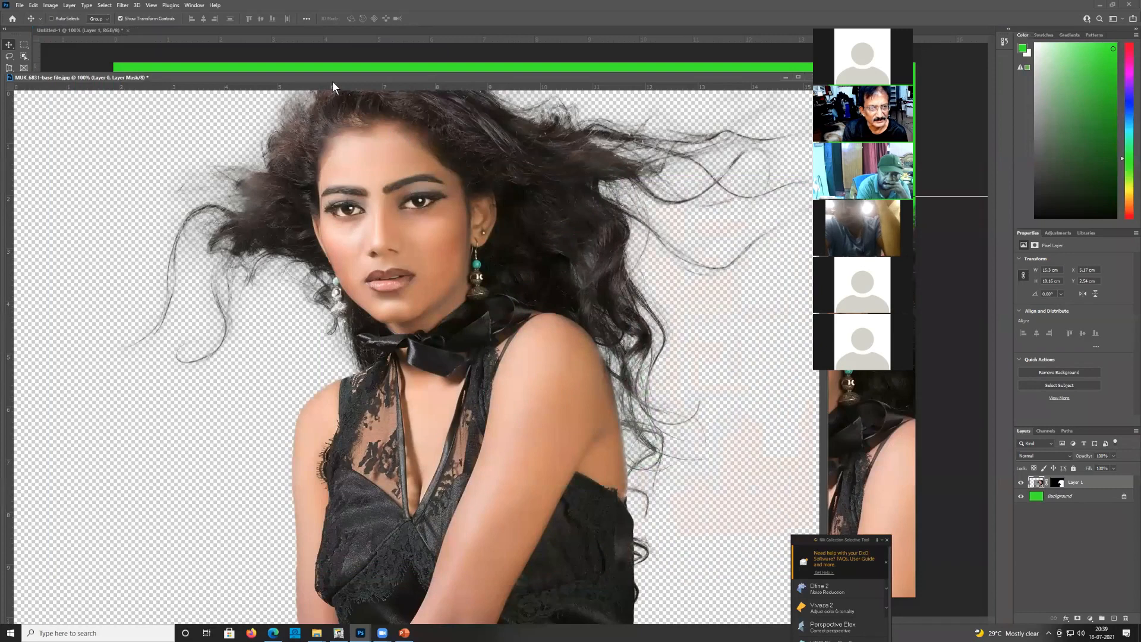
pyautogui.moveTo(332, 77); pyautogui.dragTo(413, 31)
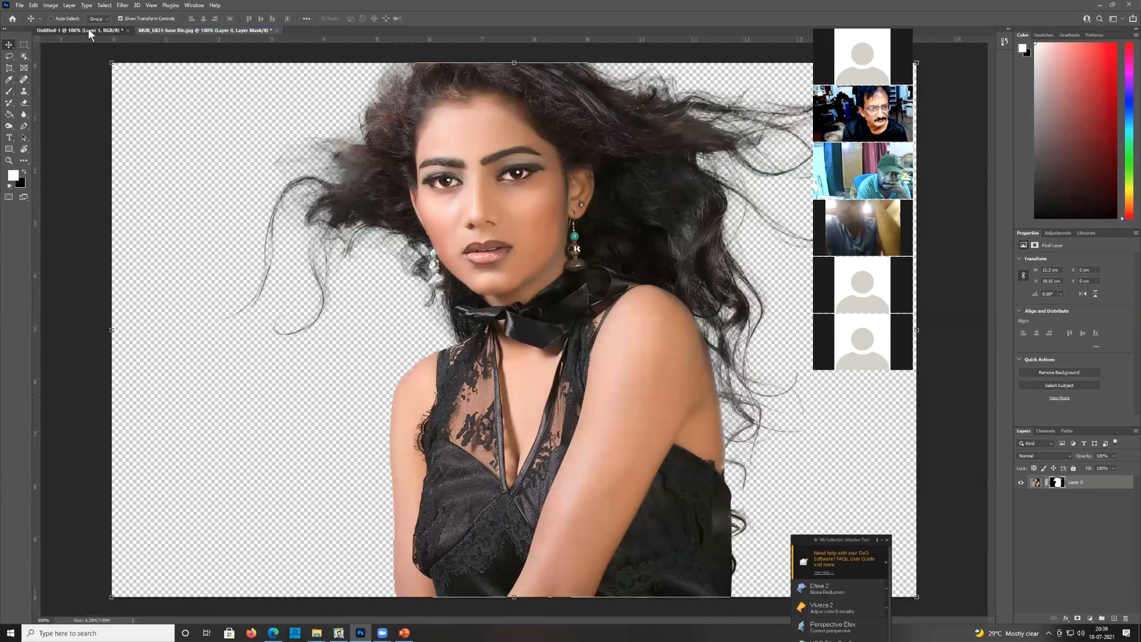
pyautogui.click(88, 29)
pyautogui.moveTo(414, 192); pyautogui.dragTo(397, 161)
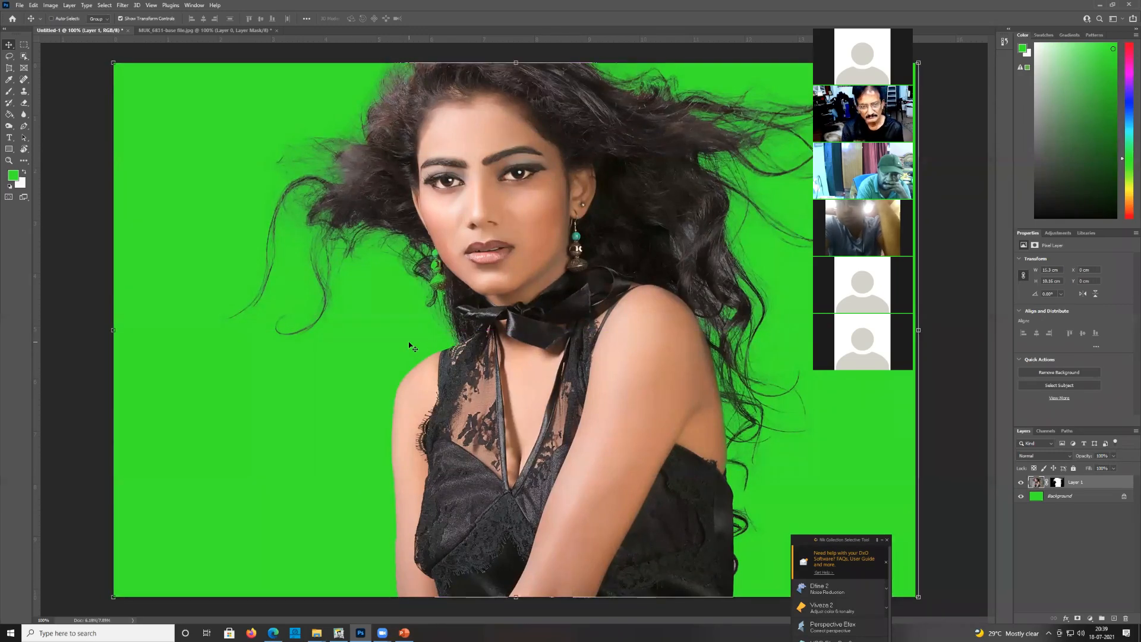
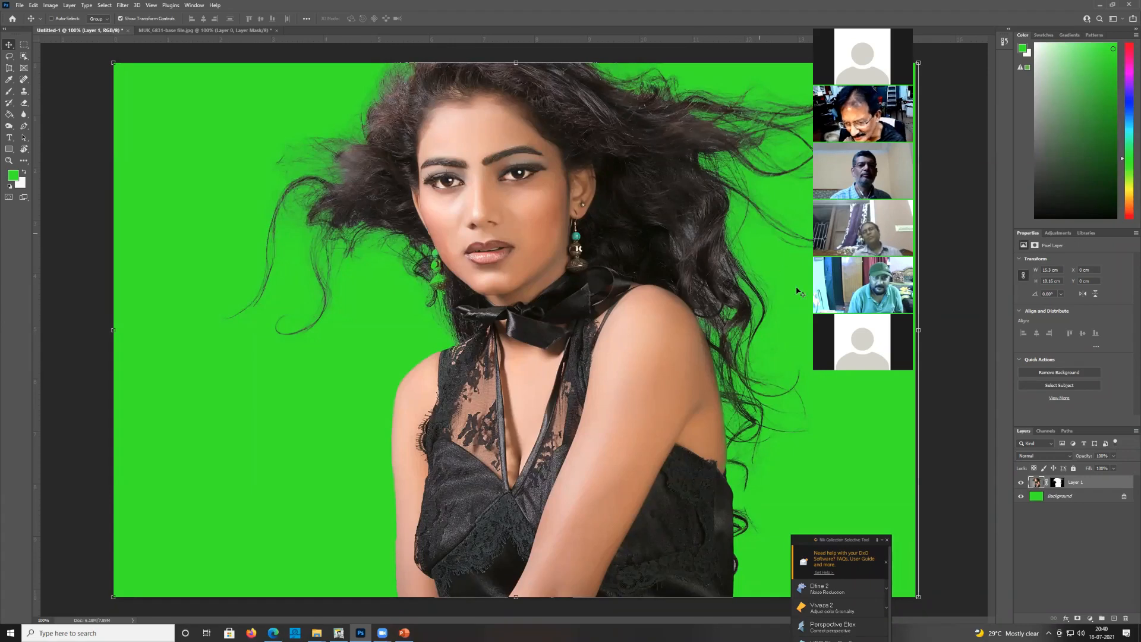
# Restore the half-hidden earring by painting white on Layer 1's mask with the brush opacity raised to 100%, and flatten the image
pyautogui.click(1057, 483)
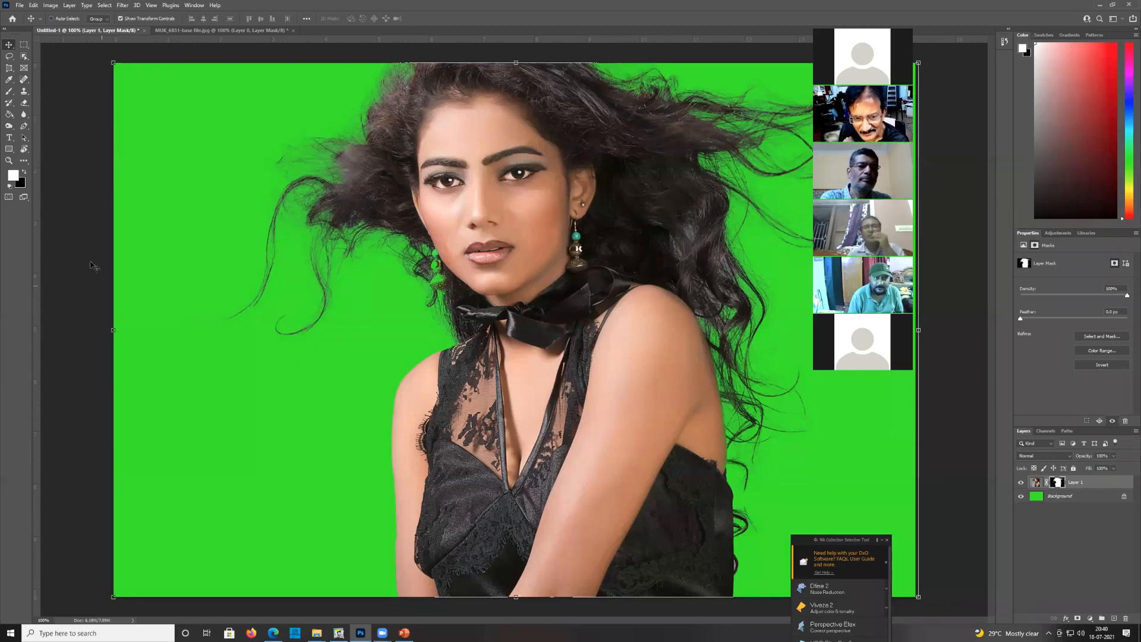
pyautogui.click(25, 172)
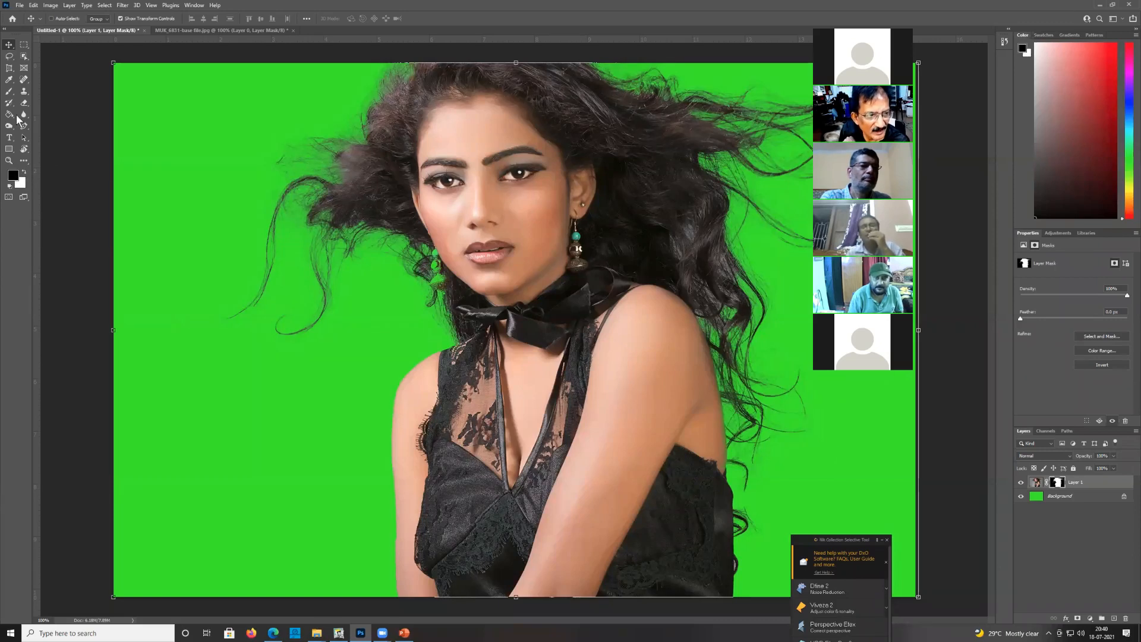
pyautogui.click(9, 92)
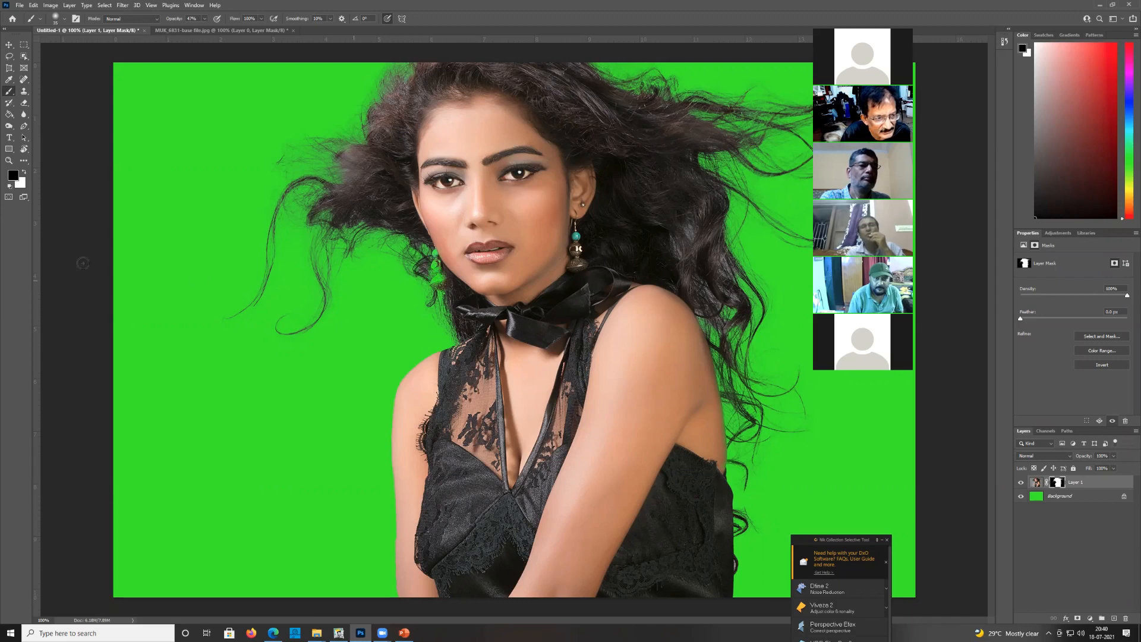
pyautogui.click(24, 172)
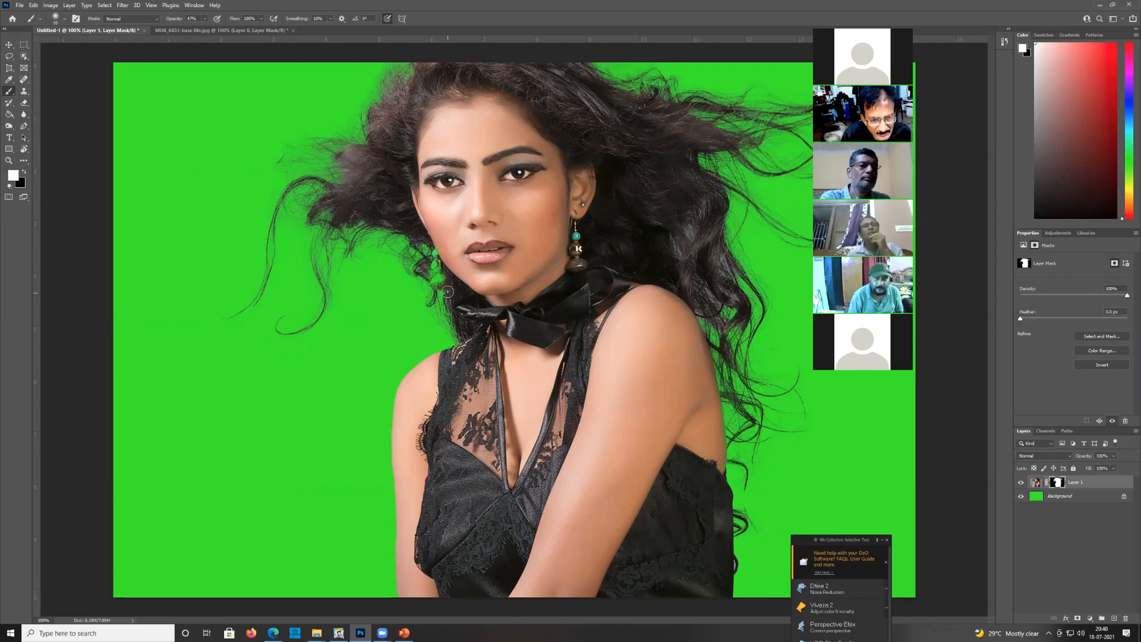
pyautogui.moveTo(432, 282); pyautogui.dragTo(435, 264)
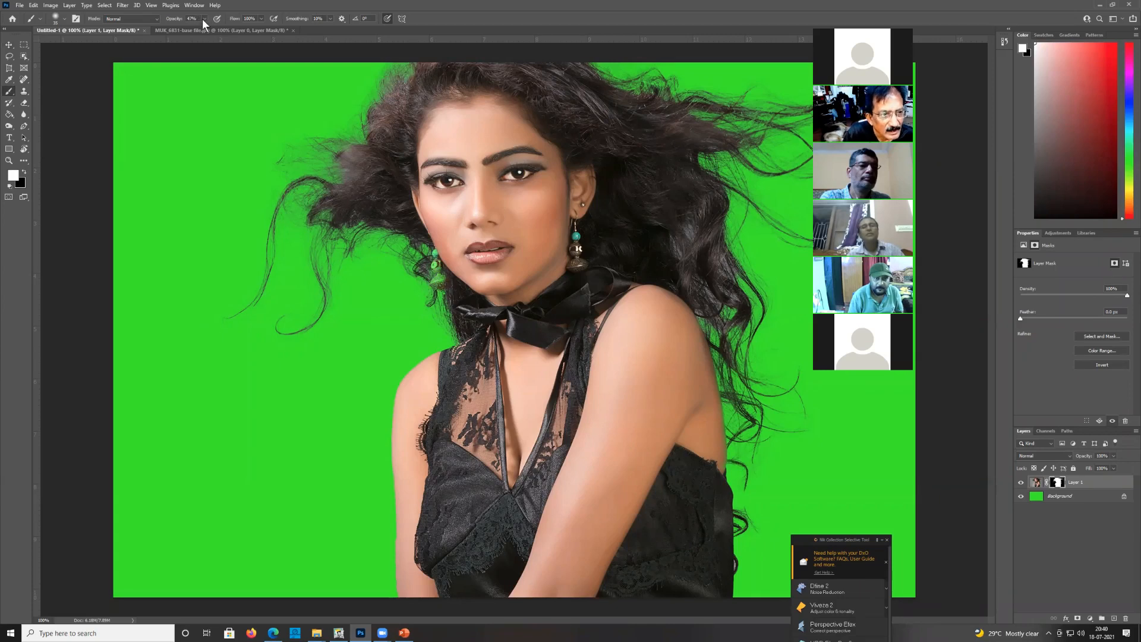
pyautogui.moveTo(205, 27); pyautogui.dragTo(264, 29)
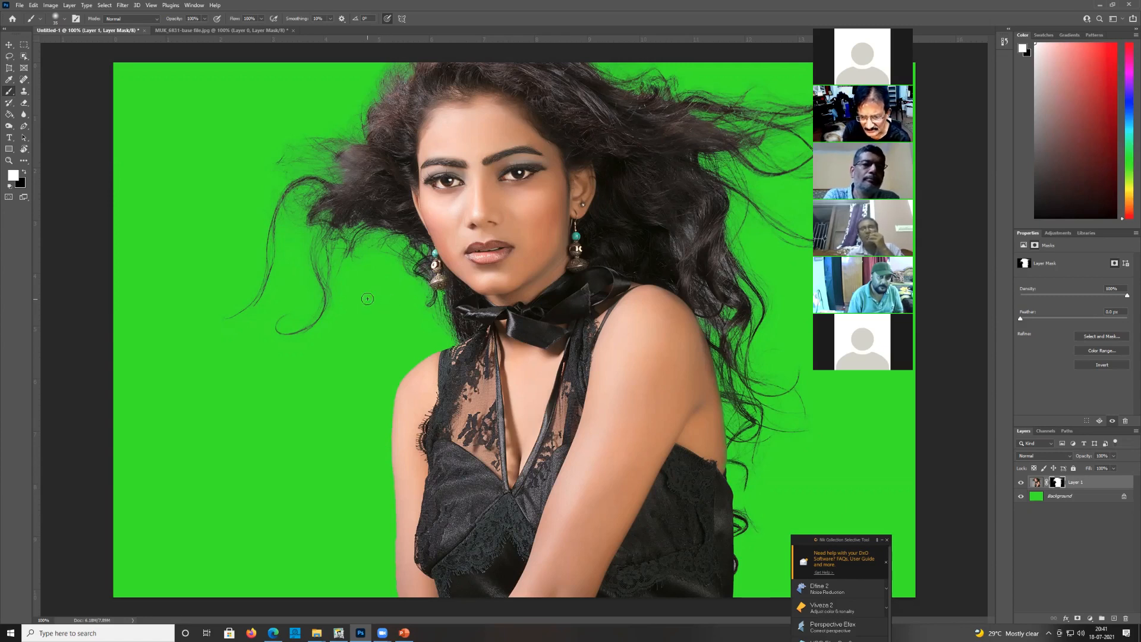
pyautogui.click(70, 6)
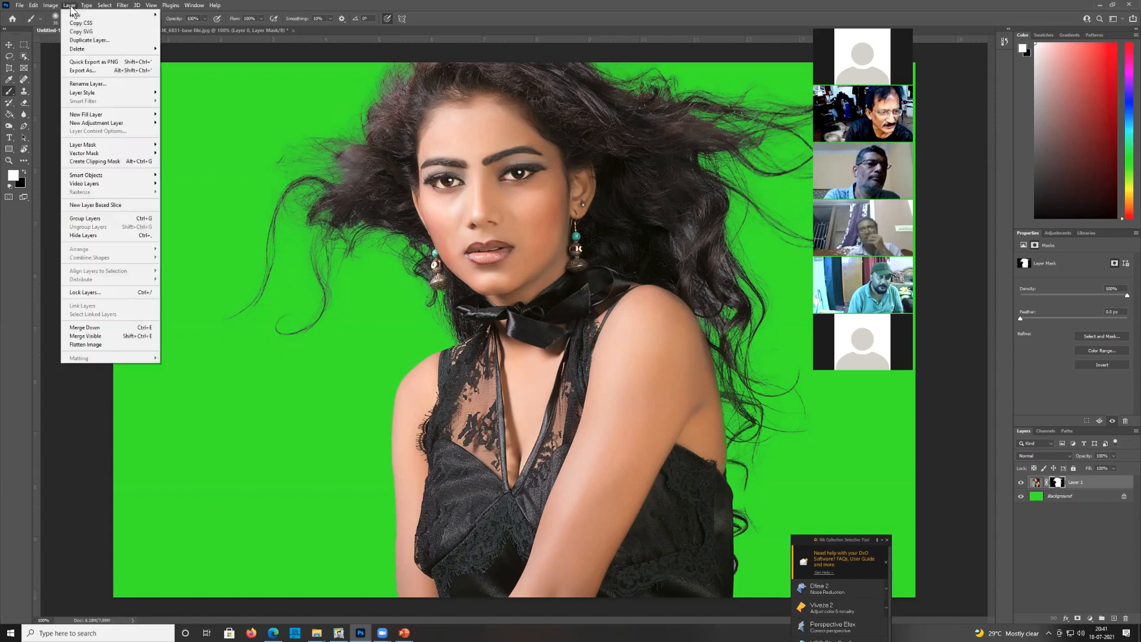
pyautogui.click(106, 344)
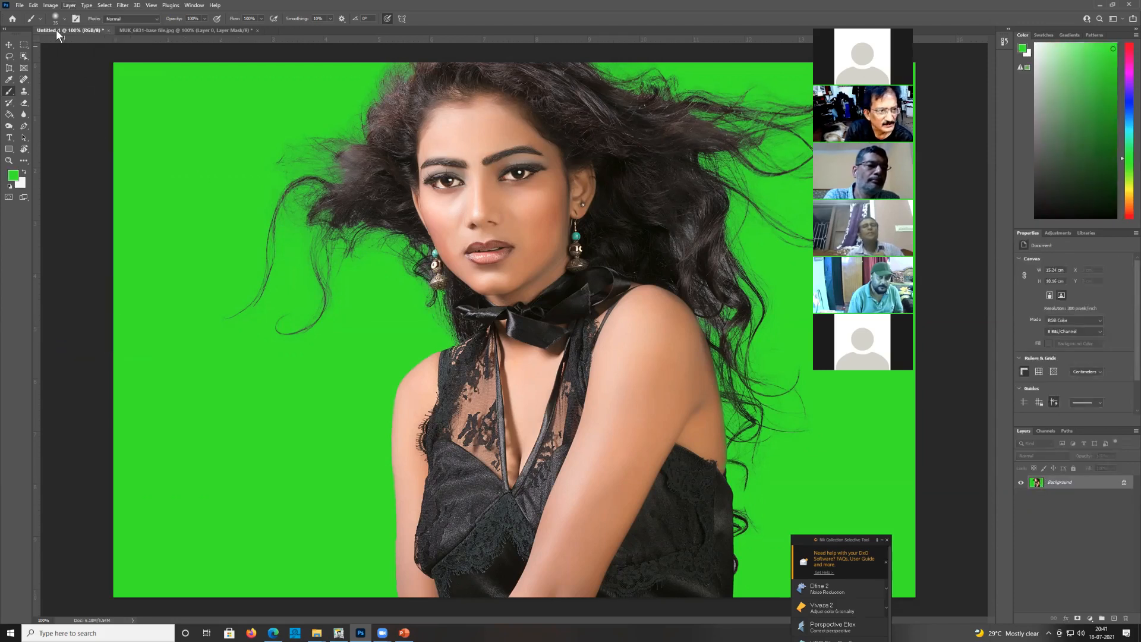
# Check the green composite's dimensions and resolution in Image Size and close the dialog without changes
pyautogui.click(50, 6)
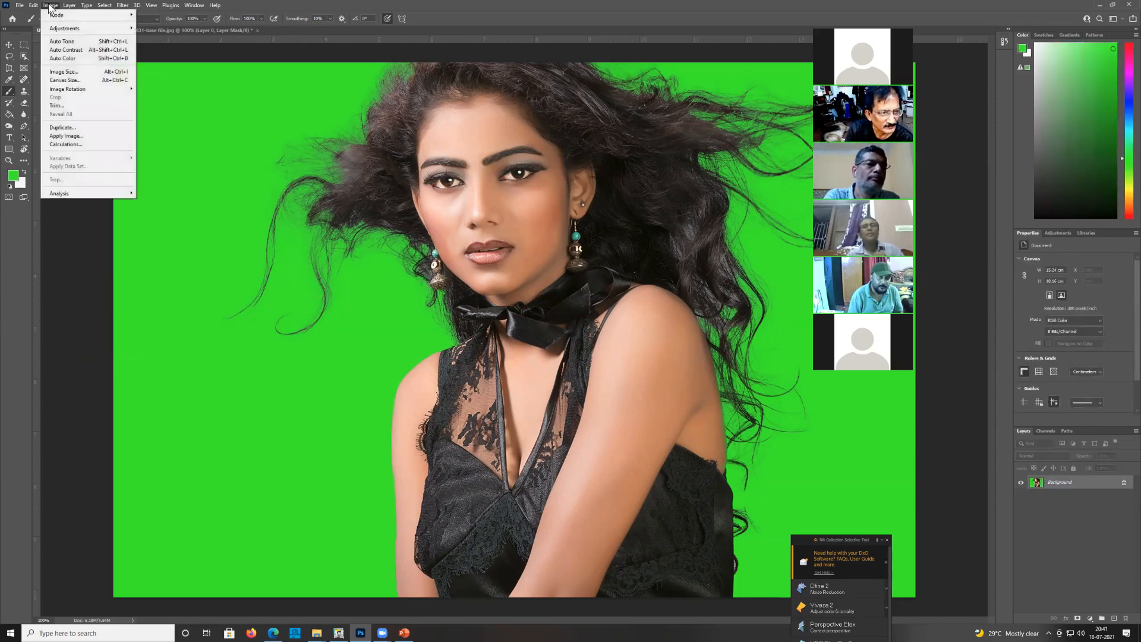
pyautogui.click(64, 71)
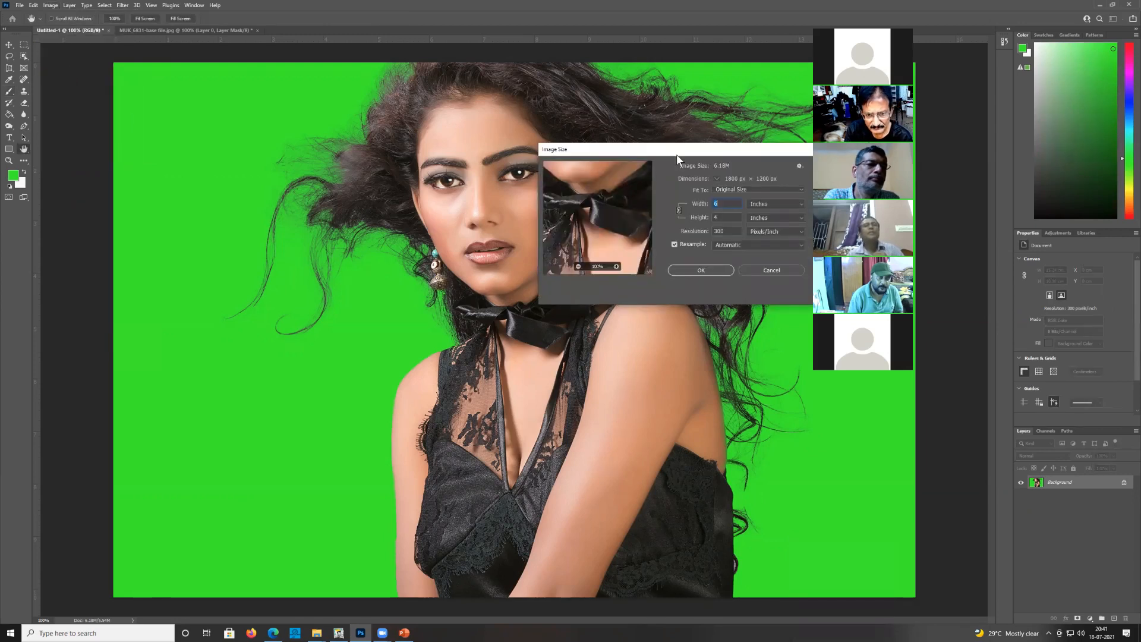
pyautogui.moveTo(679, 149); pyautogui.dragTo(426, 161)
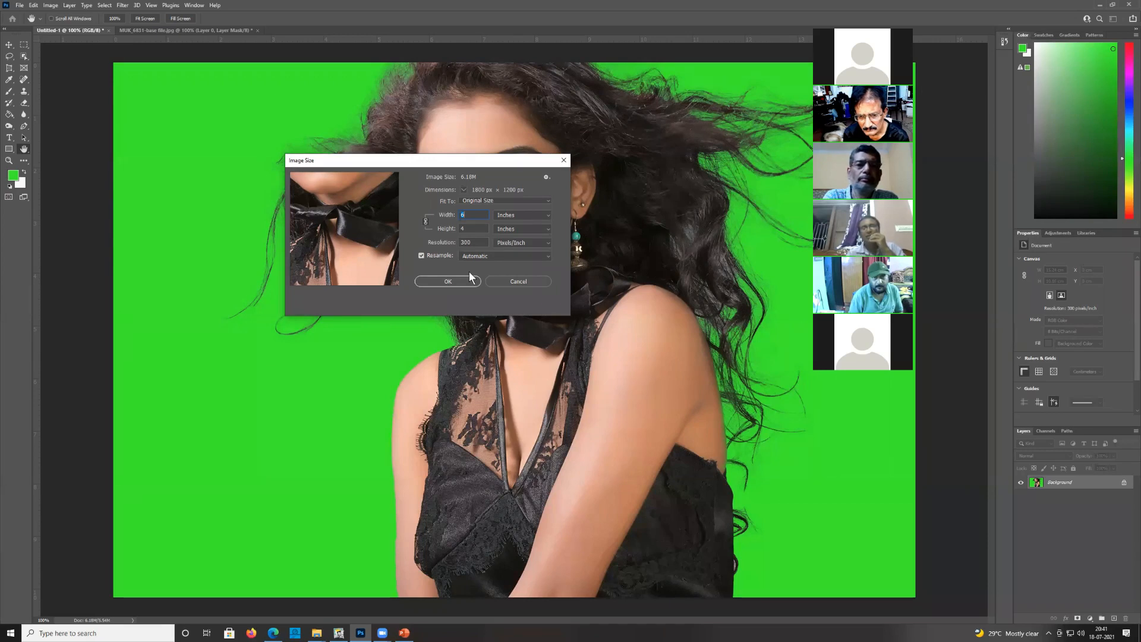
pyautogui.click(515, 280)
pyautogui.press('b')
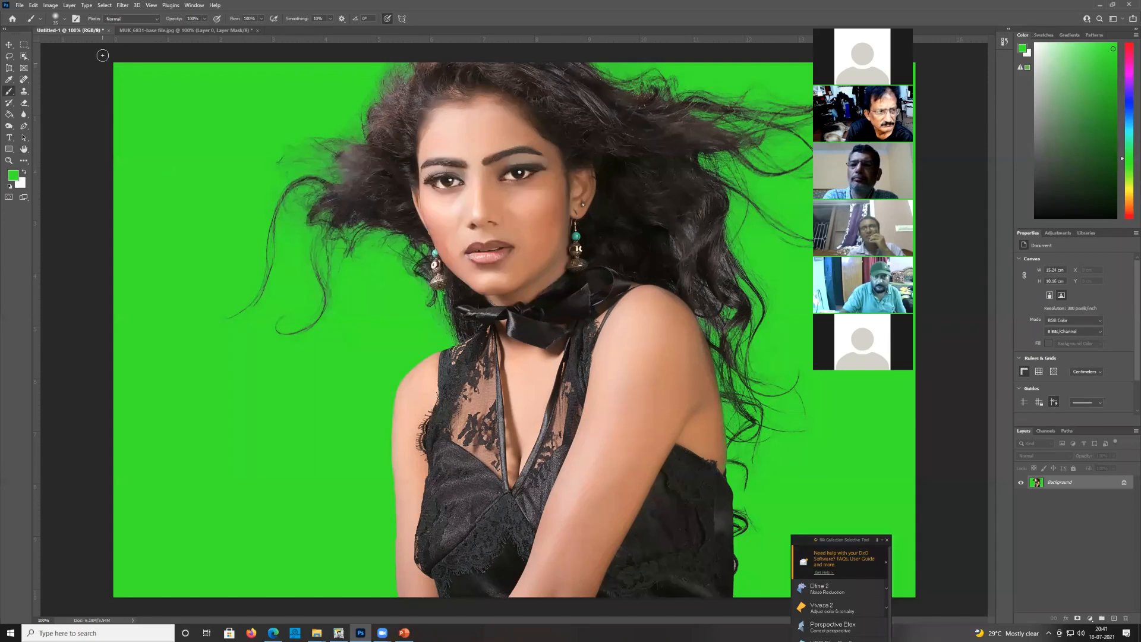
# In the MUK_6831 document, enlarge the woman's layer to about 17.2 cm wide with Free Transform
pyautogui.click(146, 30)
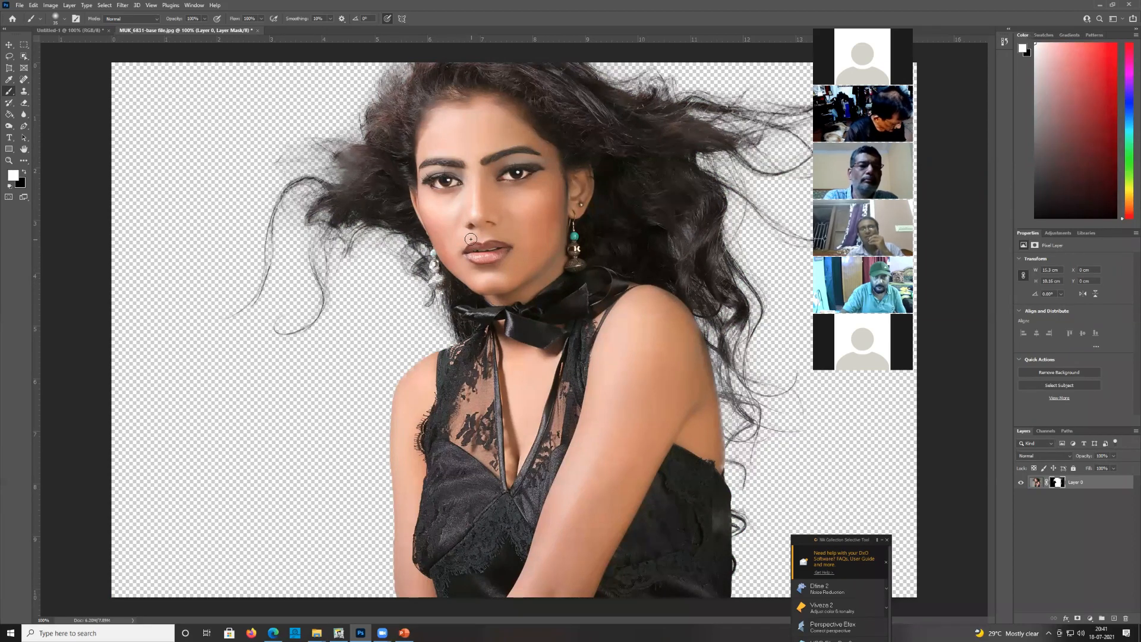
pyautogui.hotkey('ctrl', 't')
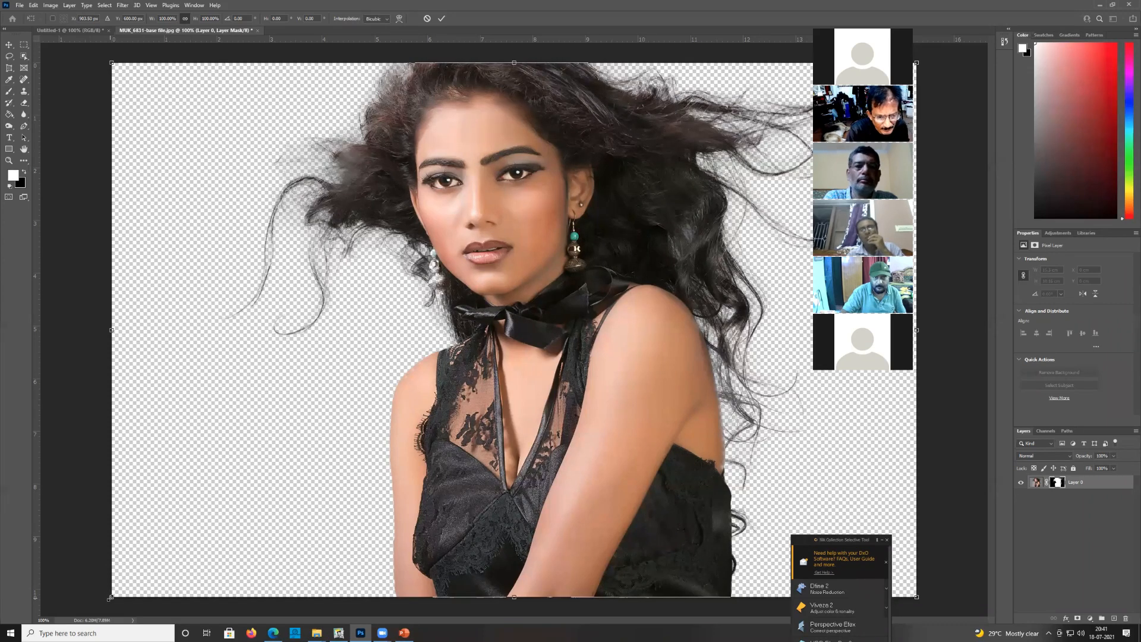
pyautogui.moveTo(110, 598); pyautogui.dragTo(3, 629)
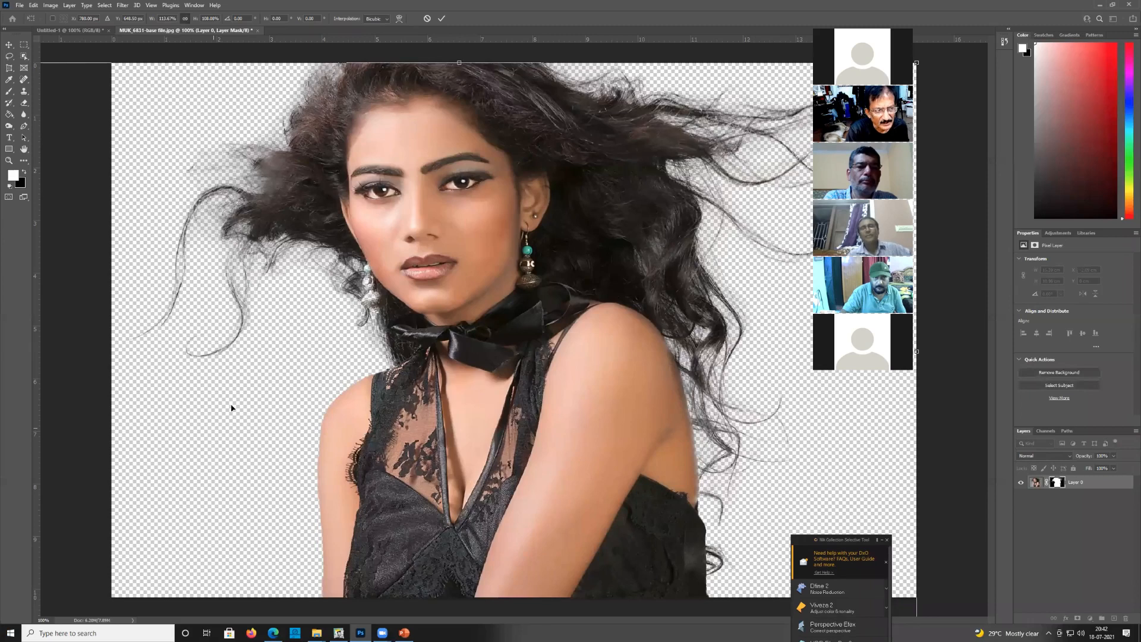
pyautogui.press('Return')
pyautogui.press('b')
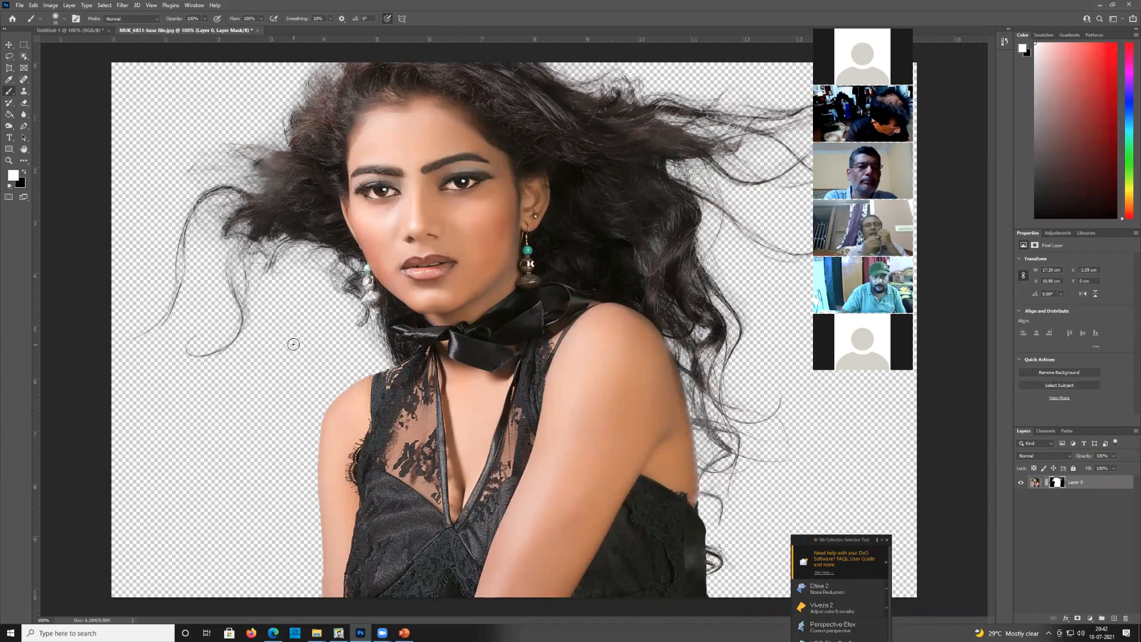
# Undo the Free Transform on the woman's layer
pyautogui.press('a')
pyautogui.press('z')
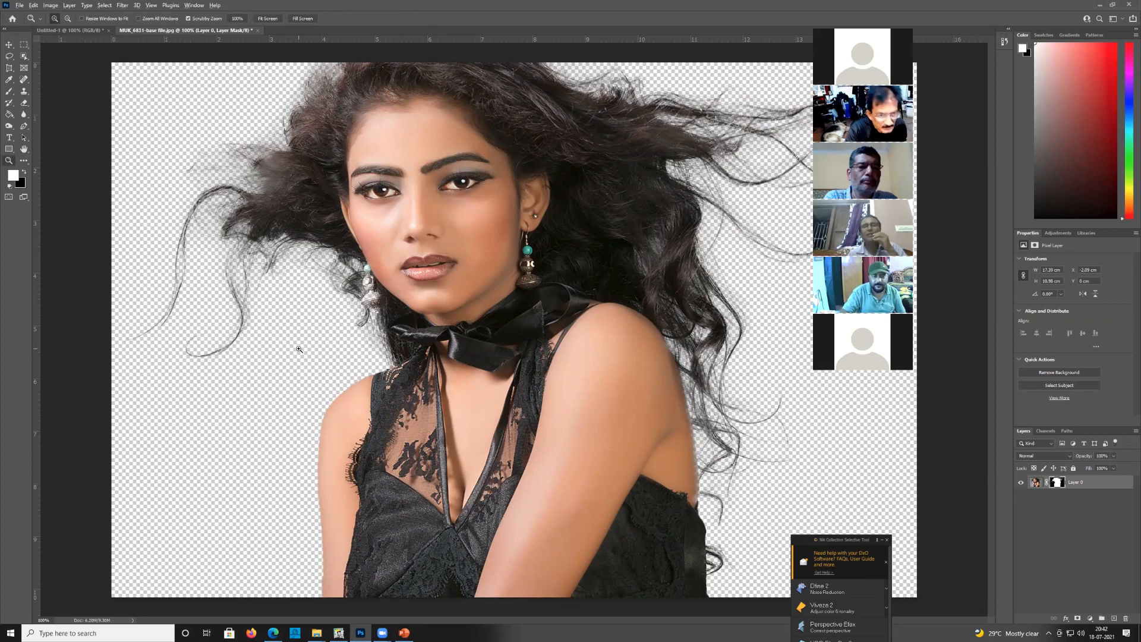
pyautogui.keyDown('alt'); pyautogui.click(299, 350); pyautogui.keyUp('alt')
pyautogui.keyDown('alt'); pyautogui.click(299, 350); pyautogui.keyUp('alt')
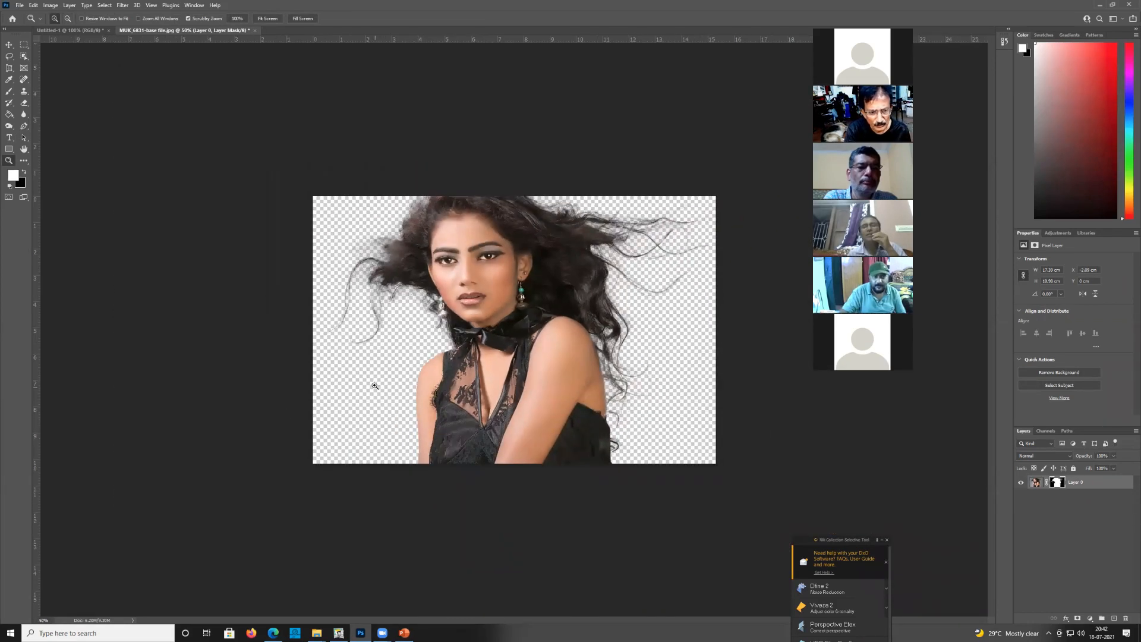
pyautogui.click(34, 5)
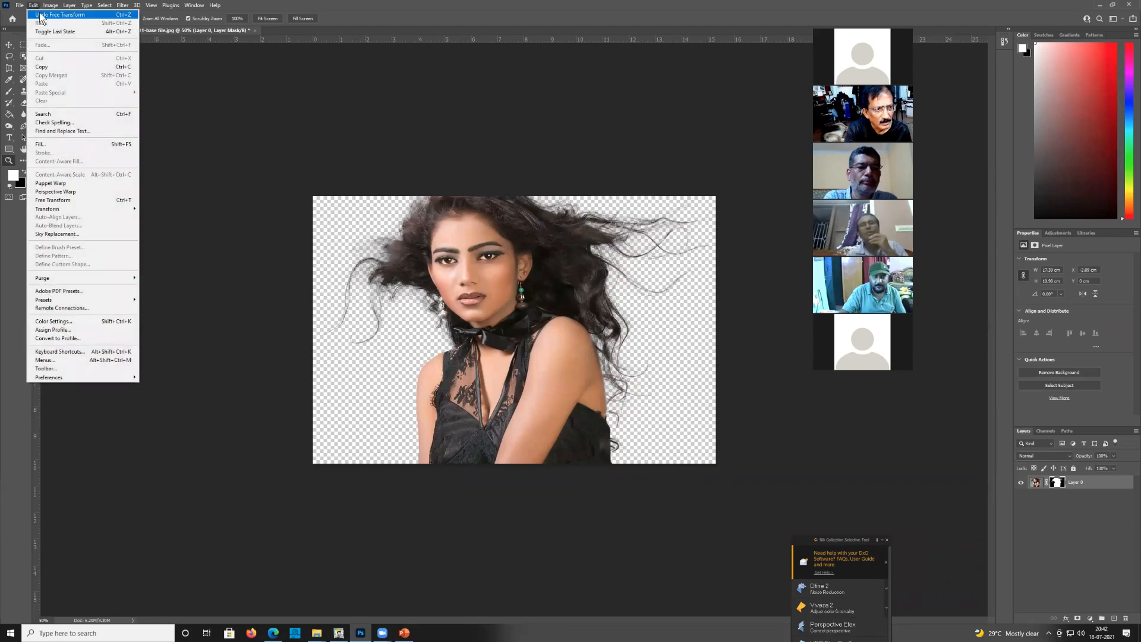
pyautogui.click(60, 15)
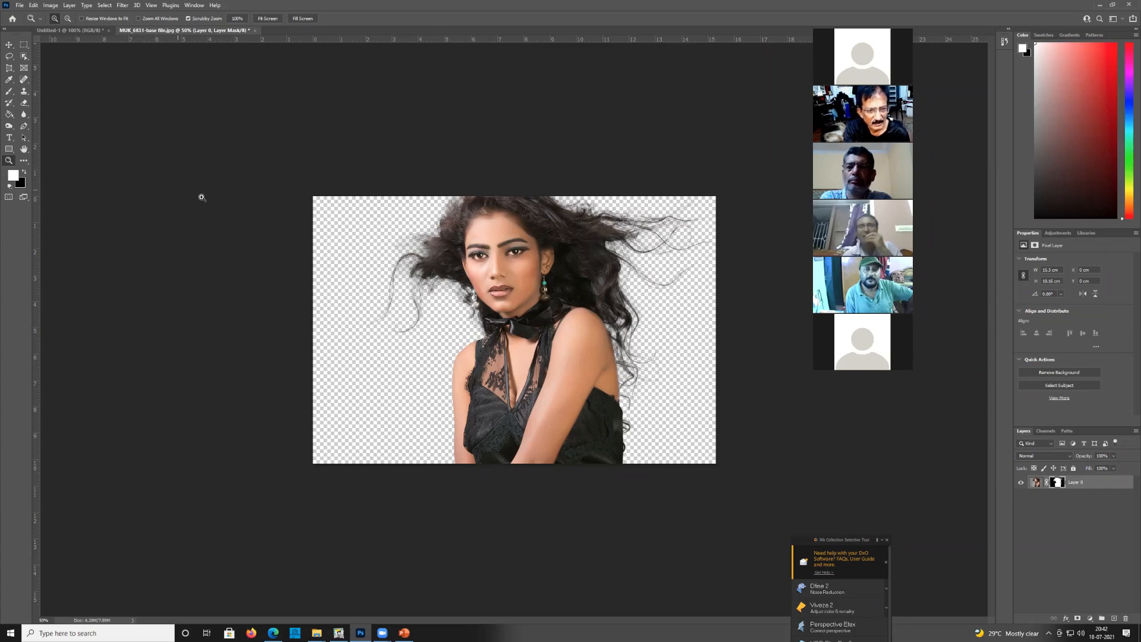
# Enlarge the woman's layer with Free Transform to about 138.5%, extending it past the canvas edges, and commit it
pyautogui.hotkey('ctrl', 't')
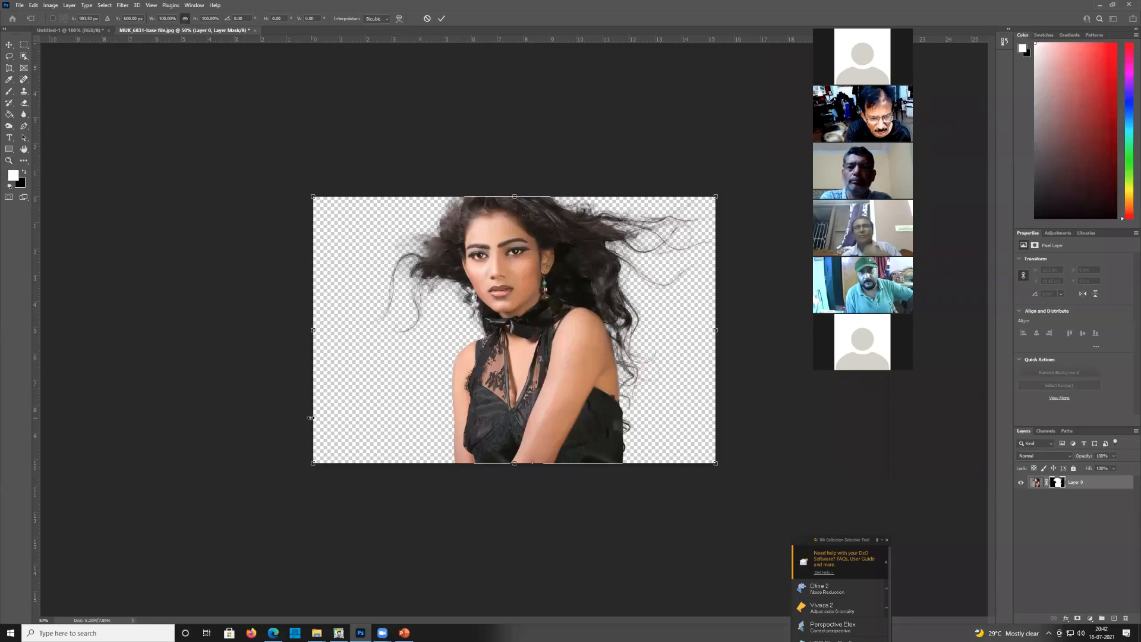
pyautogui.moveTo(310, 417); pyautogui.dragTo(228, 555)
pyautogui.moveTo(717, 530); pyautogui.dragTo(761, 578)
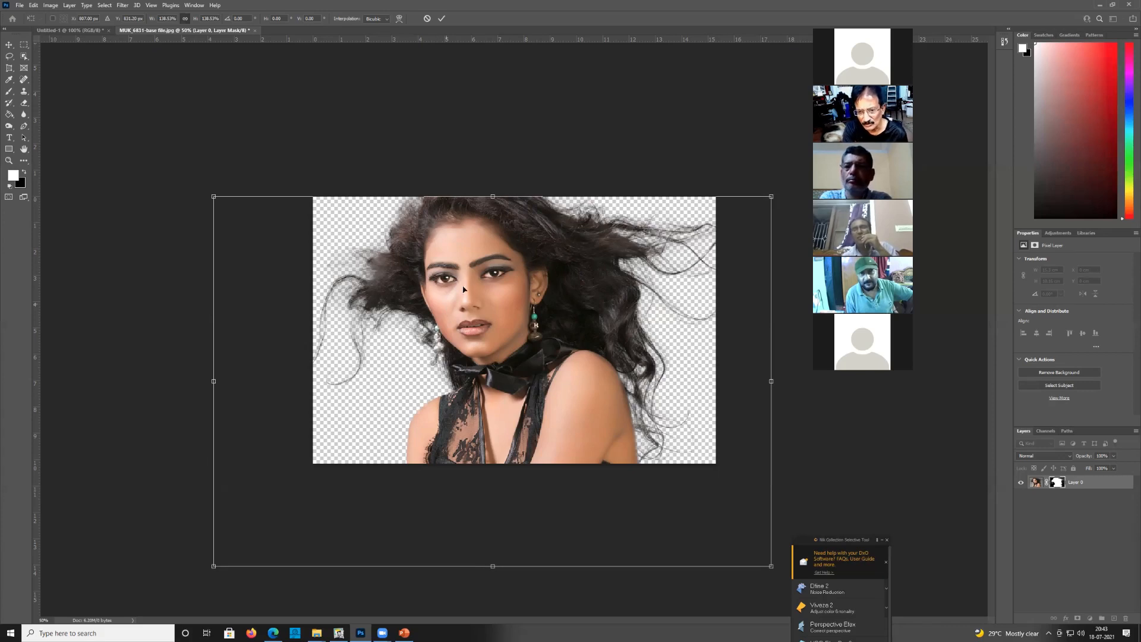
pyautogui.press('Return')
pyautogui.press('z')
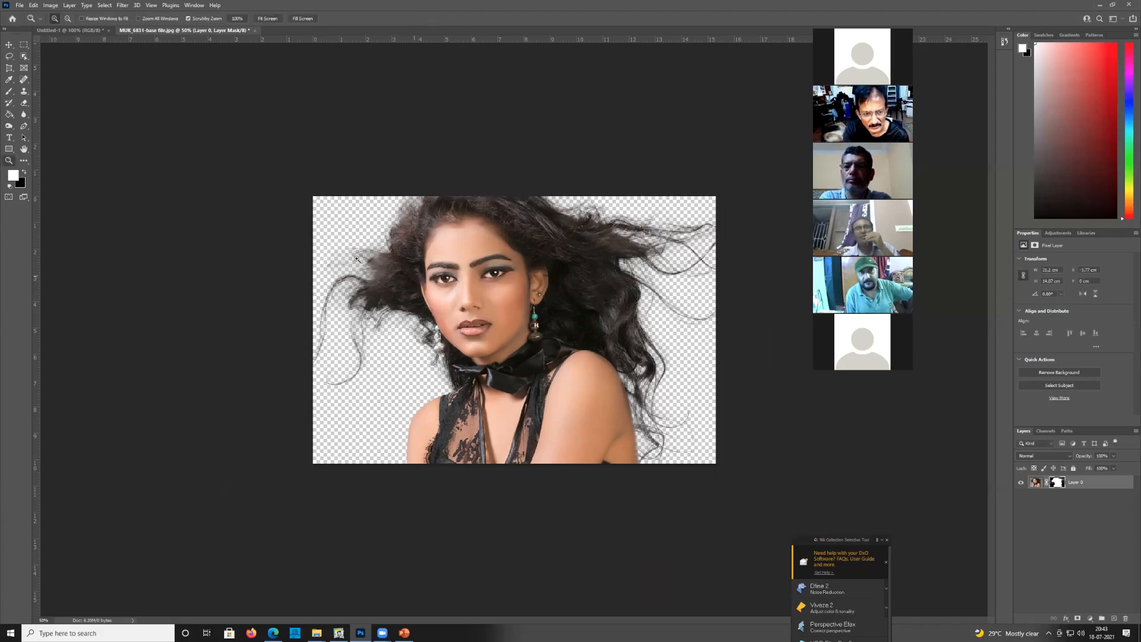
# Close the green Untitled-1 without saving and create a new white 6 × 4 inch RGB document at 300 ppi
pyautogui.click(93, 29)
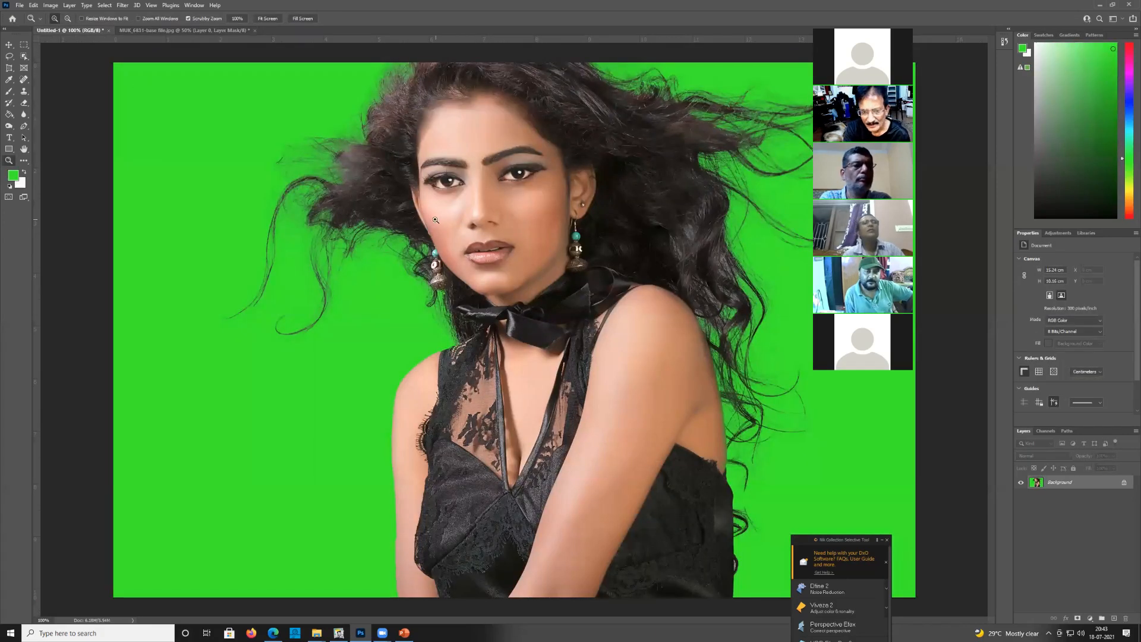
pyautogui.click(108, 29)
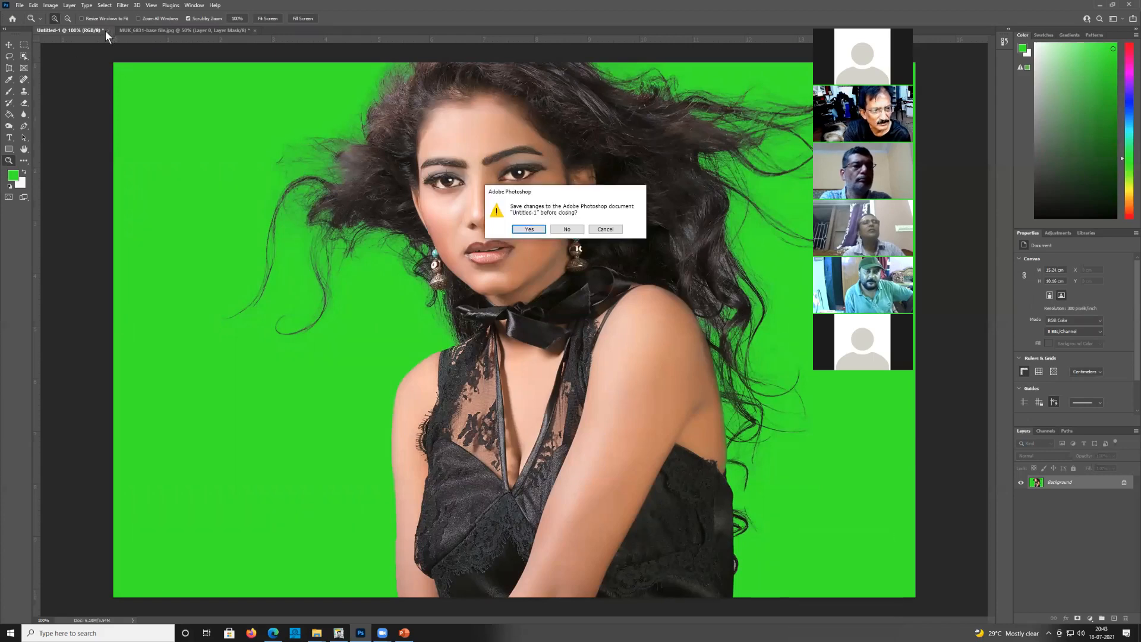
pyautogui.click(566, 229)
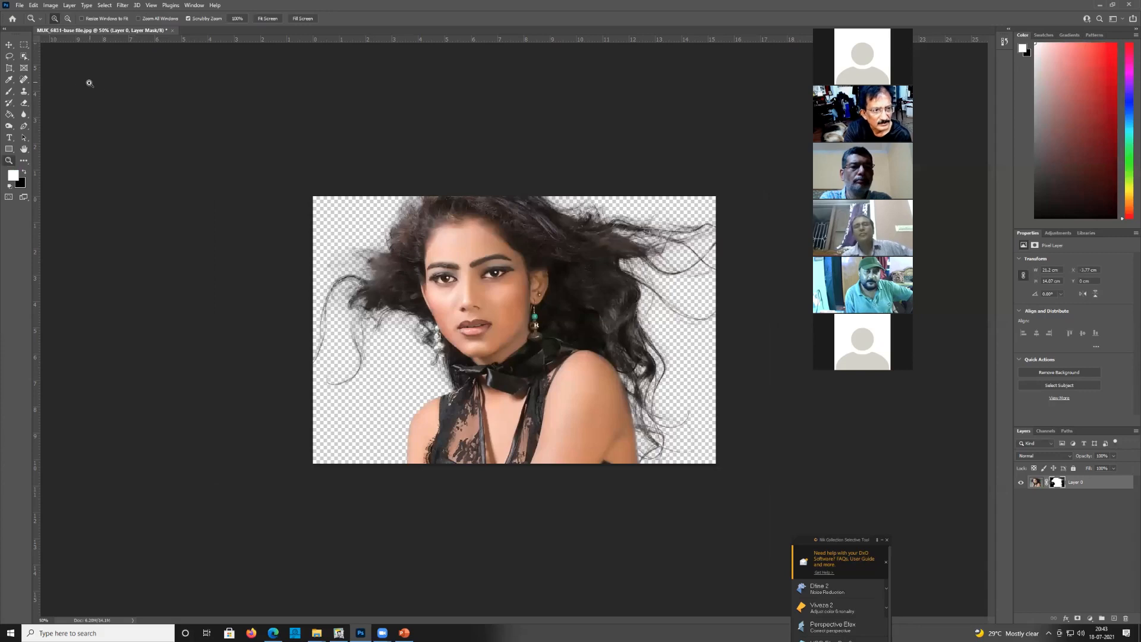
pyautogui.click(20, 5)
pyautogui.click(30, 14)
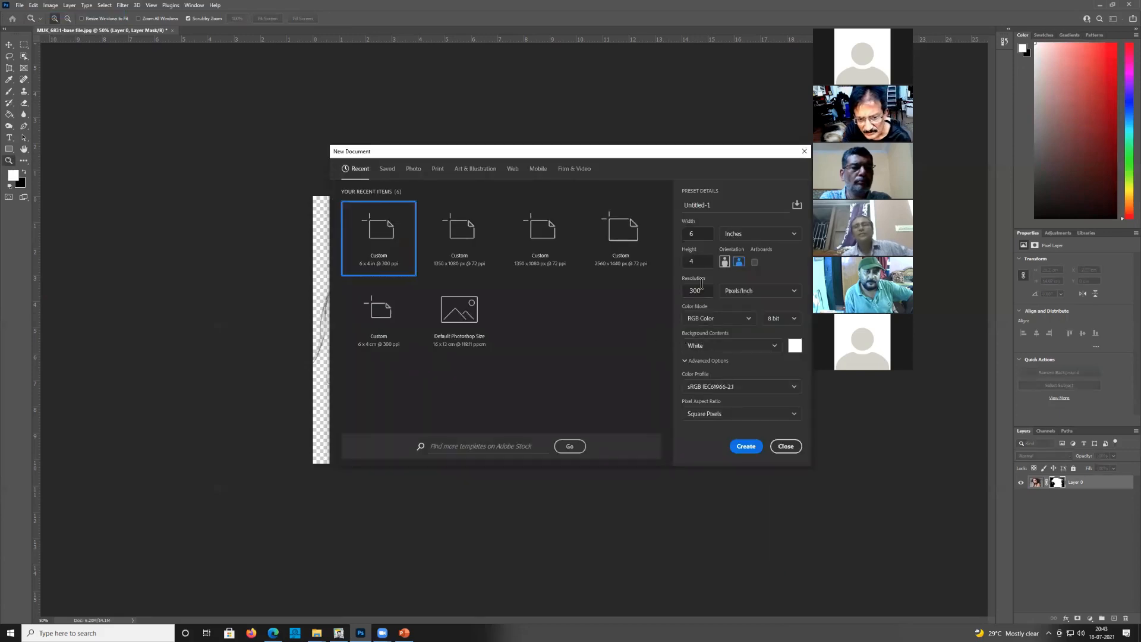
pyautogui.click(745, 446)
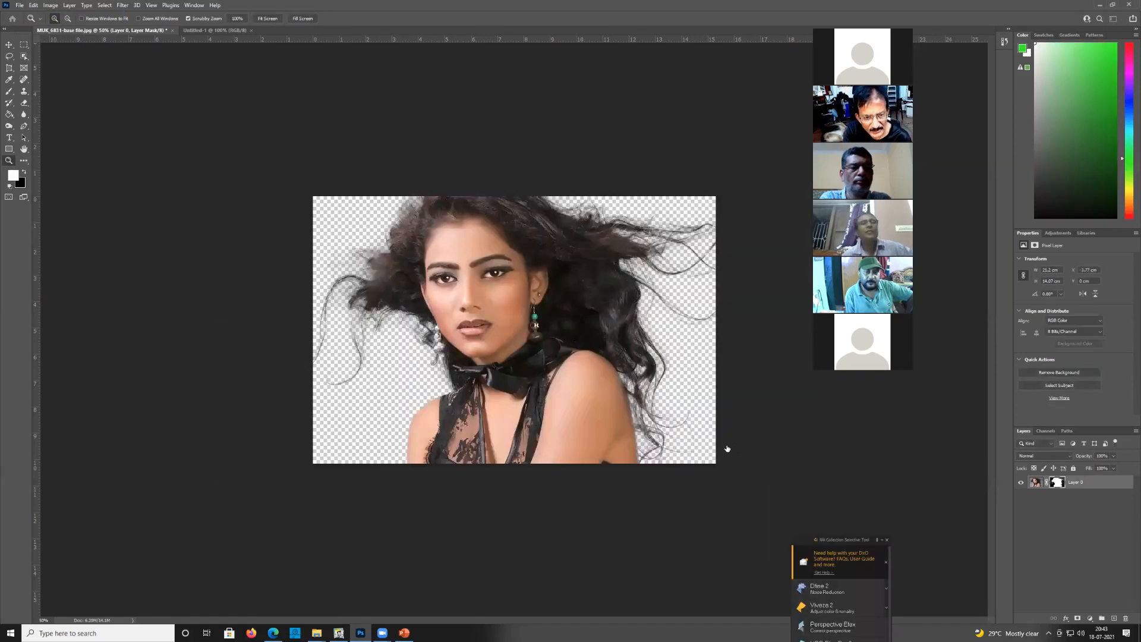
# Set the foreground colour to red f60c2d and fill the blank canvas with it using the Paint Bucket
pyautogui.click(15, 176)
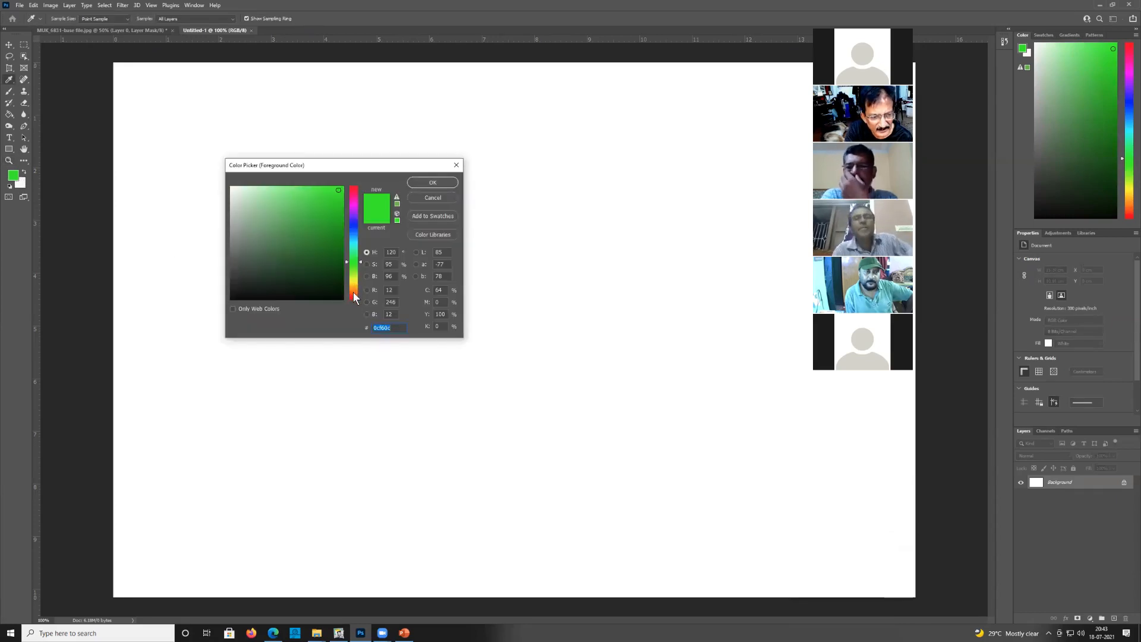
pyautogui.click(354, 189)
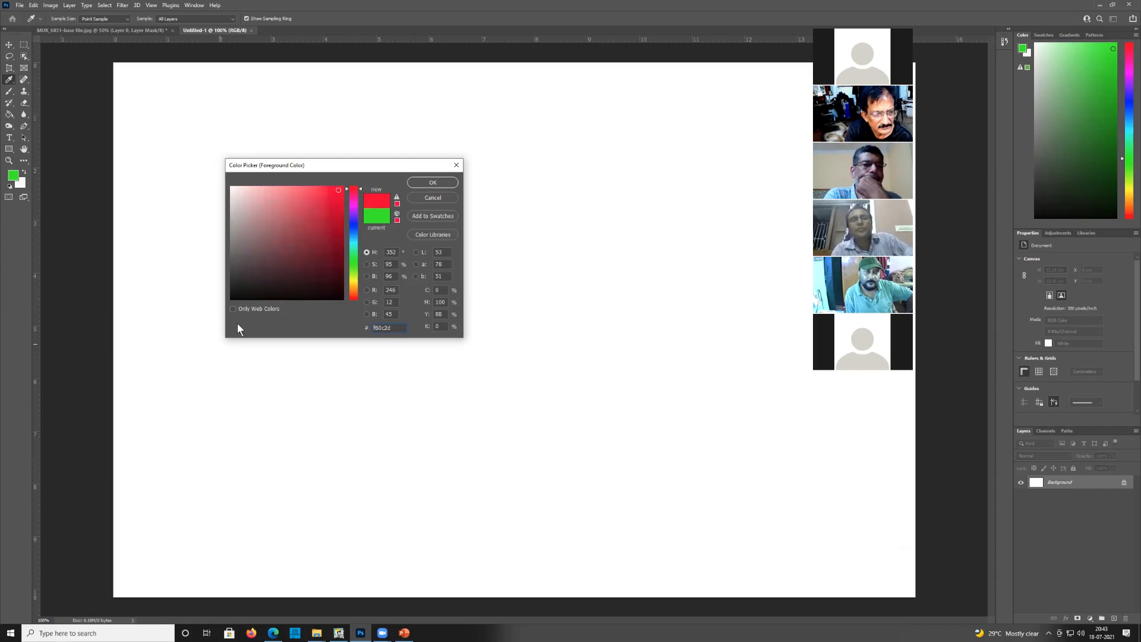
pyautogui.click(420, 185)
pyautogui.press('z')
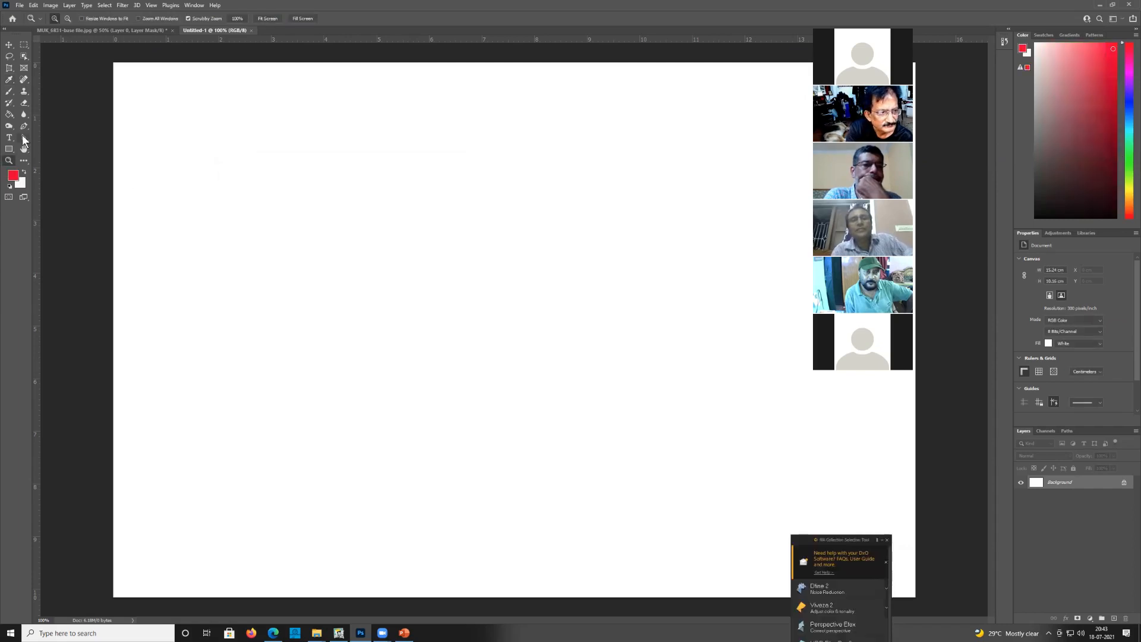
pyautogui.click(9, 114)
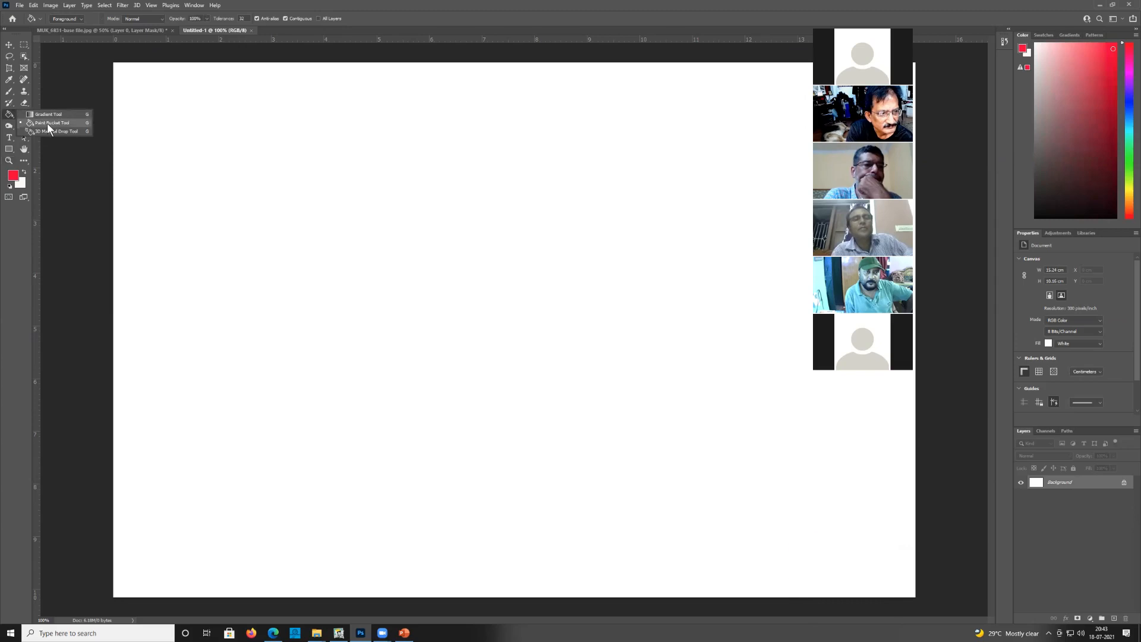
pyautogui.click(47, 123)
pyautogui.click(164, 145)
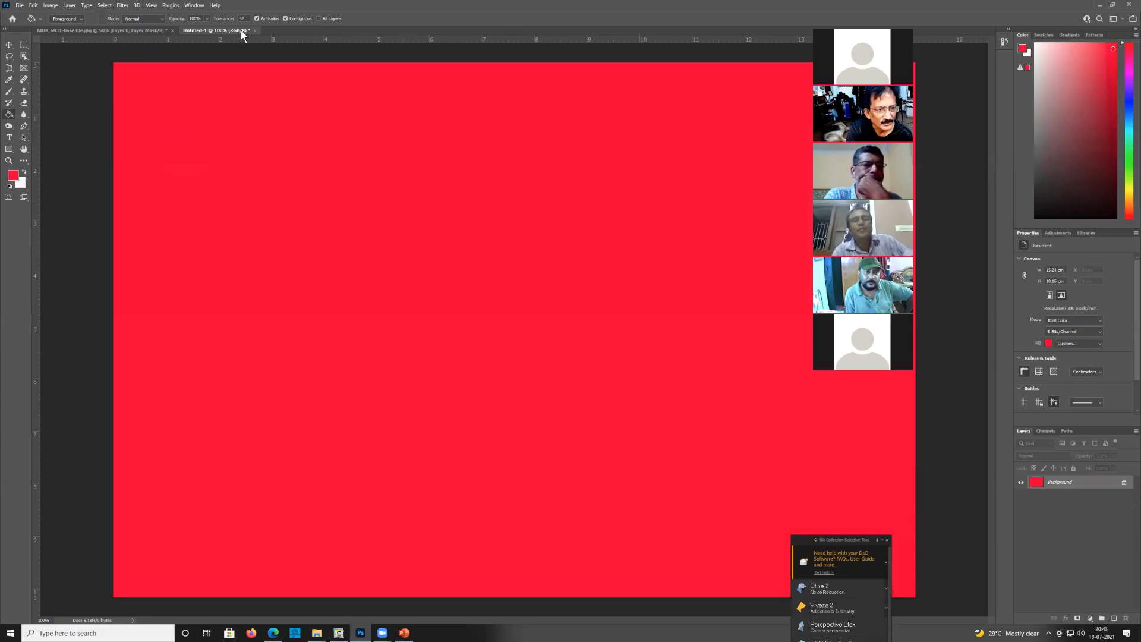
# Float the MUK_6831 document window and copy the enlarged masked woman onto the red canvas with the Move tool
pyautogui.moveTo(307, 31)
pyautogui.mouseDown()
pyautogui.moveTo(345, 76)
pyautogui.moveTo(349, 62)
pyautogui.moveTo(284, 65)
pyautogui.moveTo(337, 102)
pyautogui.moveTo(316, 32)
pyautogui.mouseUp()
pyautogui.moveTo(135, 28); pyautogui.dragTo(127, 80)
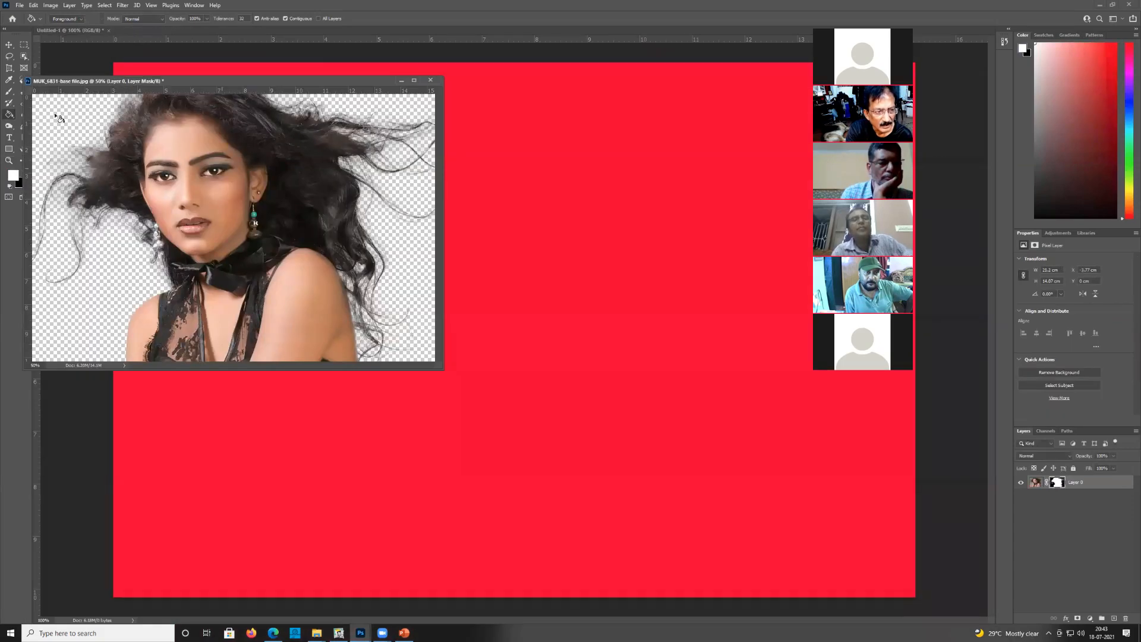
pyautogui.click(10, 45)
pyautogui.moveTo(335, 224); pyautogui.dragTo(559, 344)
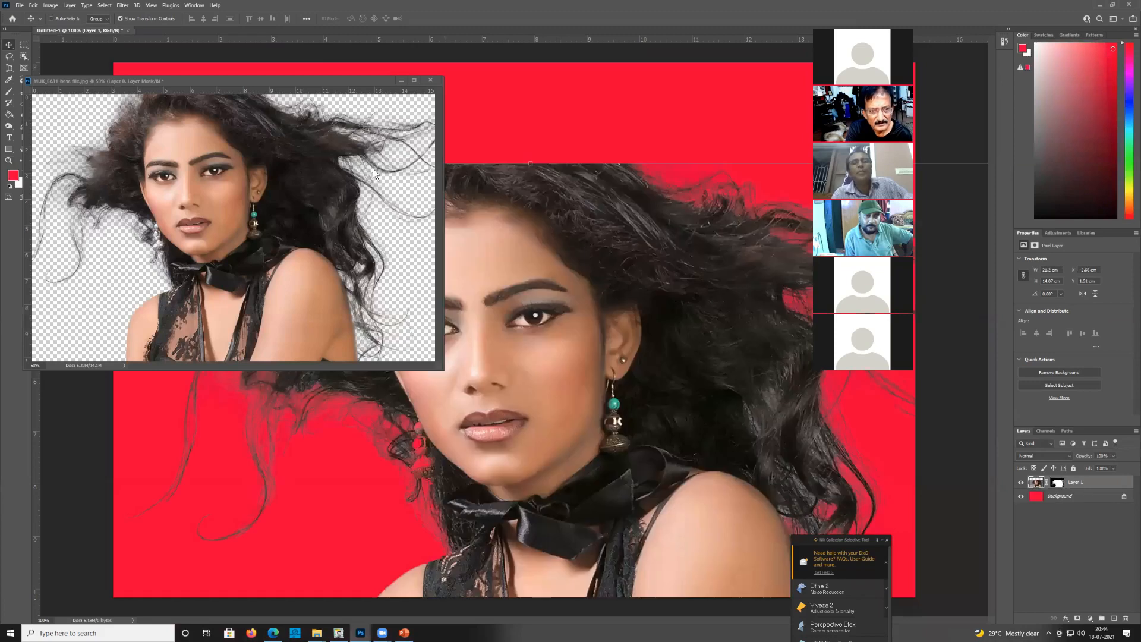
# Dock the MUK_6831 window as a tab again and align the woman's layer with the red canvas's upper edge
pyautogui.moveTo(369, 82); pyautogui.dragTo(370, 27)
pyautogui.click(100, 30)
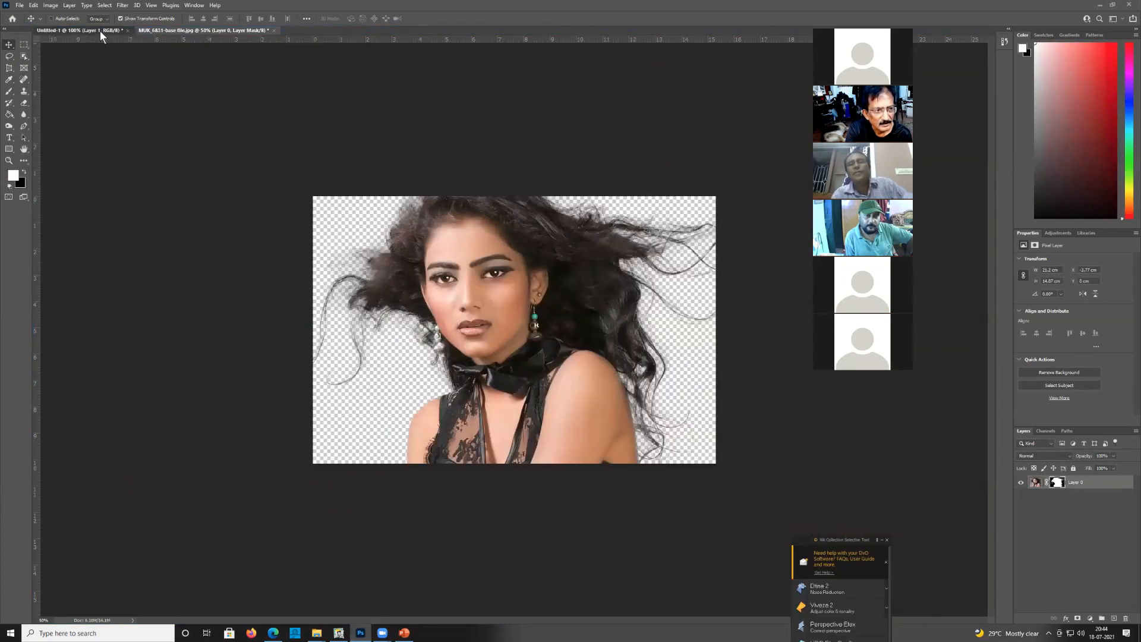
pyautogui.moveTo(387, 293); pyautogui.dragTo(387, 183)
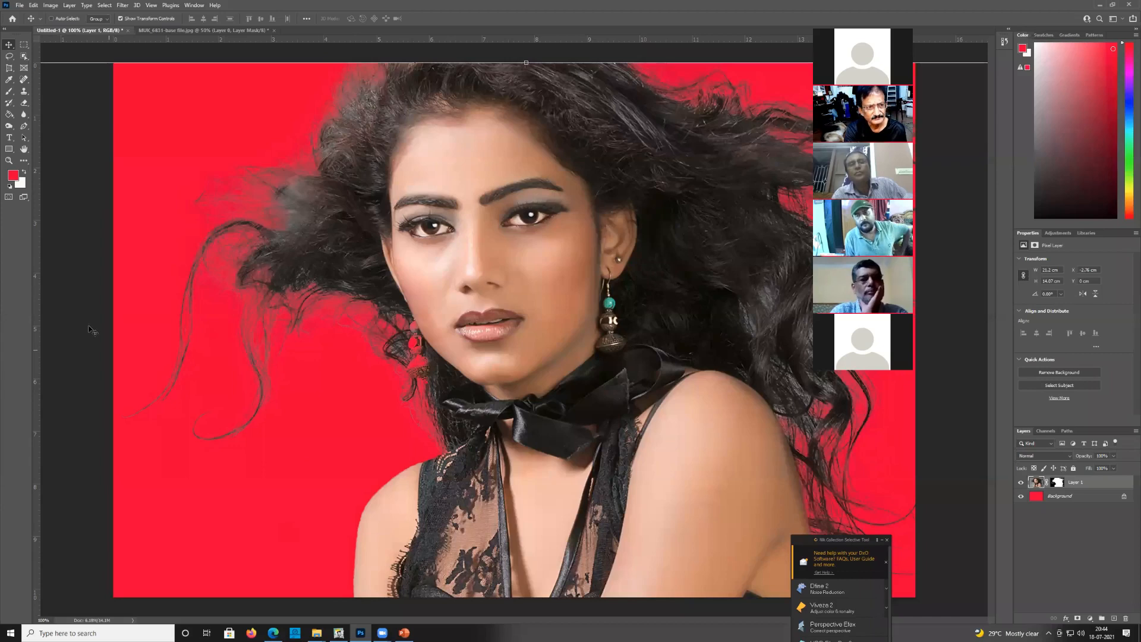
# Flatten the red composite and view the whole image at 50% zoom
pyautogui.click(69, 7)
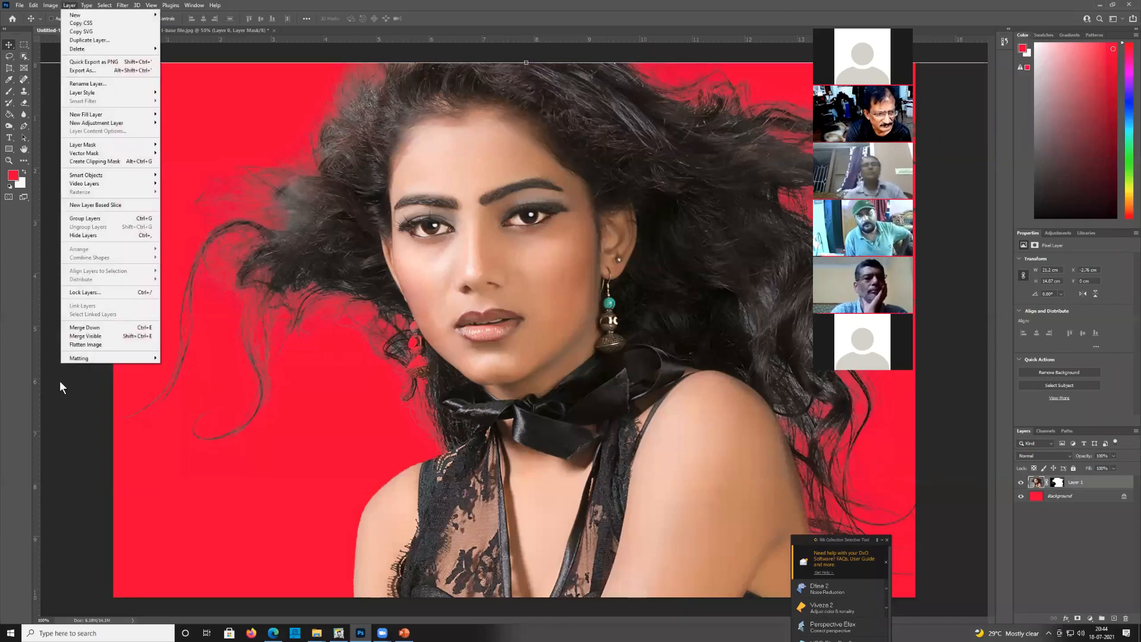
pyautogui.click(77, 348)
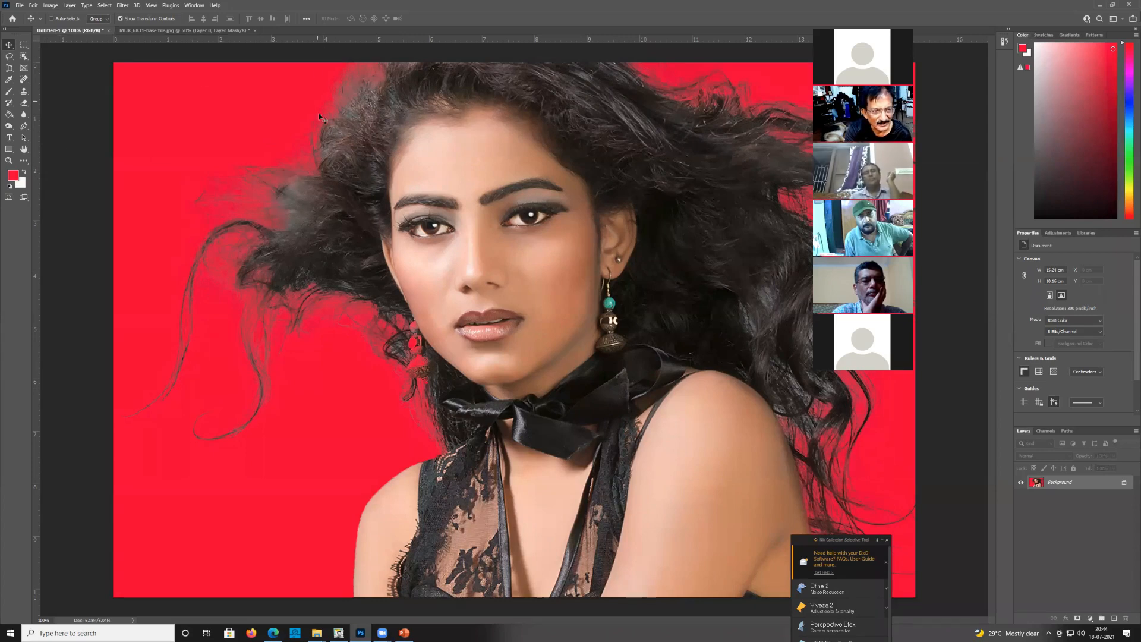
pyautogui.press('z')
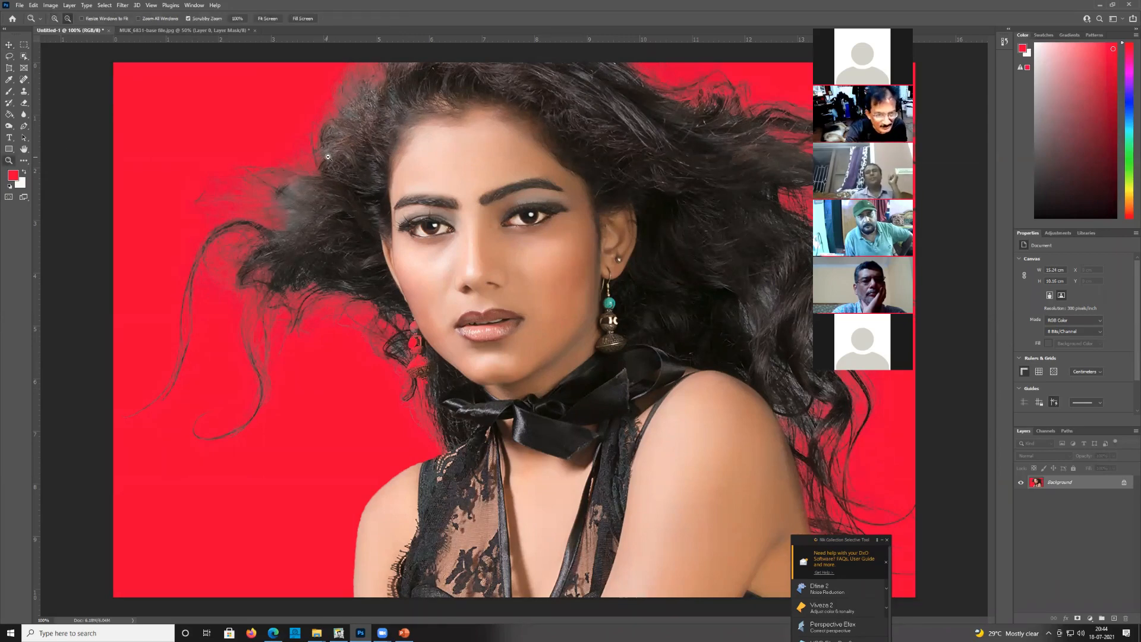
pyautogui.keyDown('alt'); pyautogui.click(328, 156); pyautogui.keyUp('alt')
pyautogui.keyDown('alt'); pyautogui.click(328, 157); pyautogui.keyUp('alt')
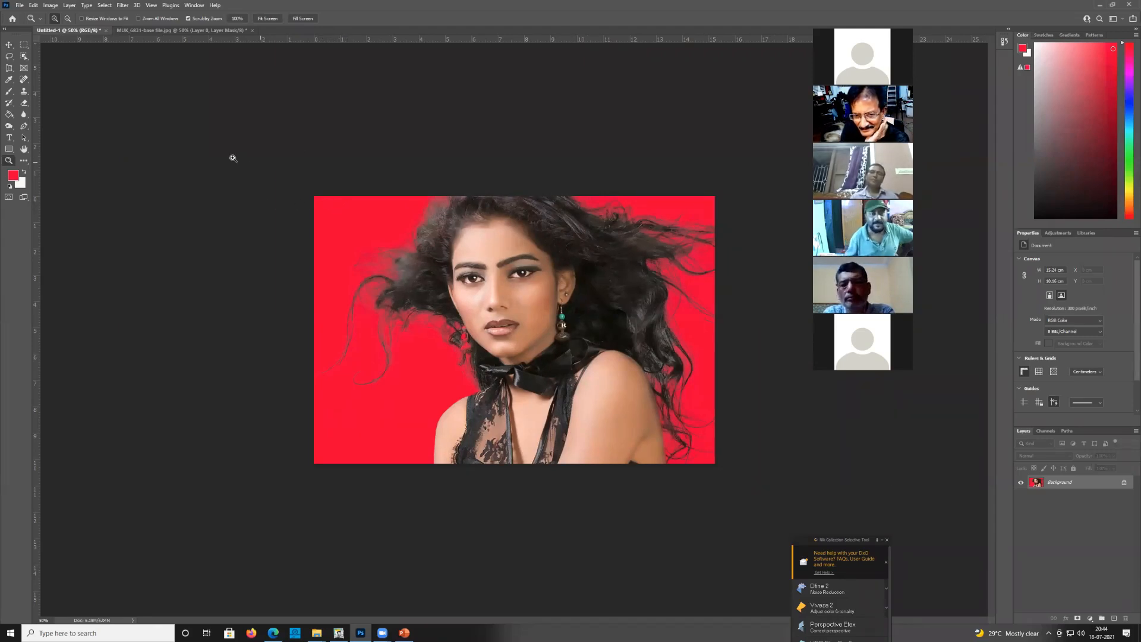
# Close the red composite and the MUK_6831 base file without saving the changes to either
pyautogui.moveTo(280, 29); pyautogui.dragTo(421, 89)
pyautogui.click(423, 77)
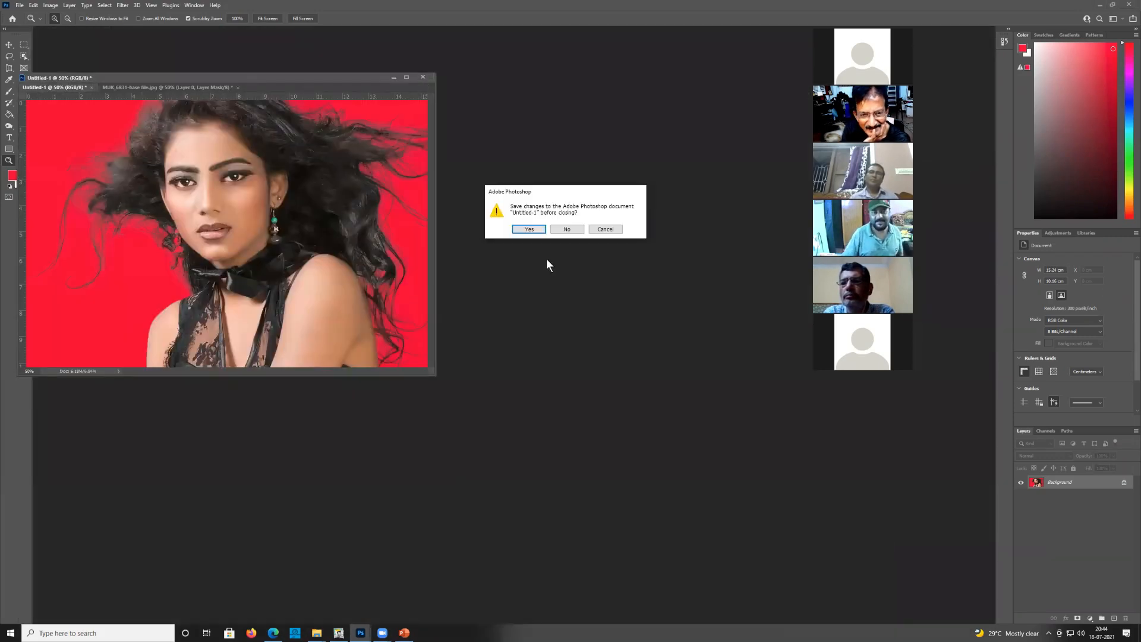
pyautogui.click(567, 230)
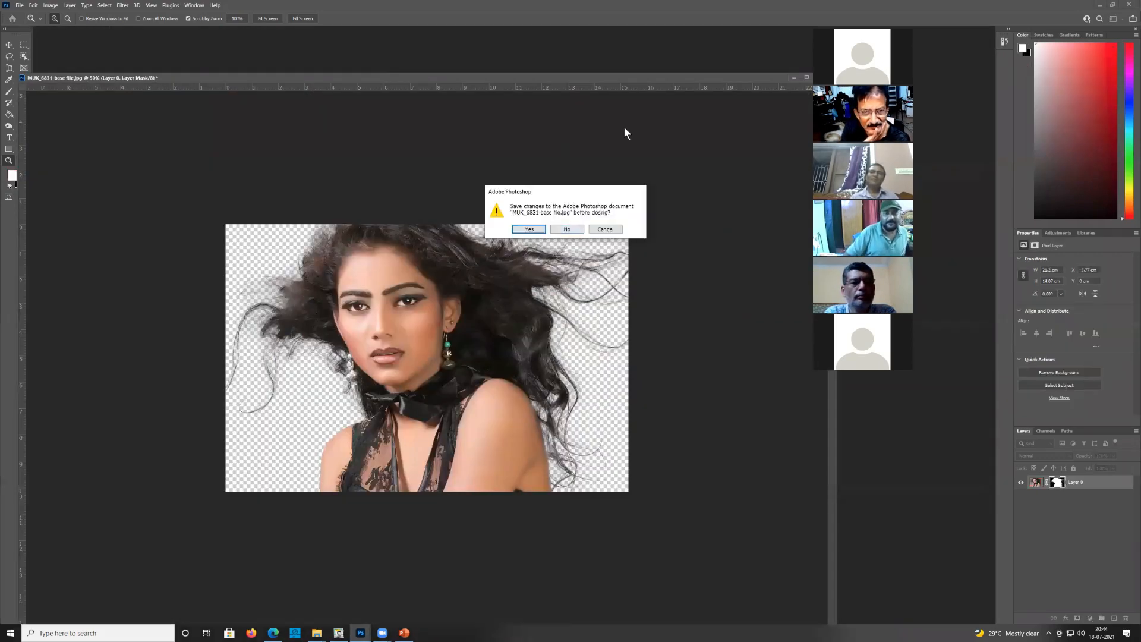
pyautogui.click(567, 229)
# Switch to File Explorer and open _M015530-bw from the colorize folder inside New features-Photoshop 2021 in Photoshop
pyautogui.click(317, 633)
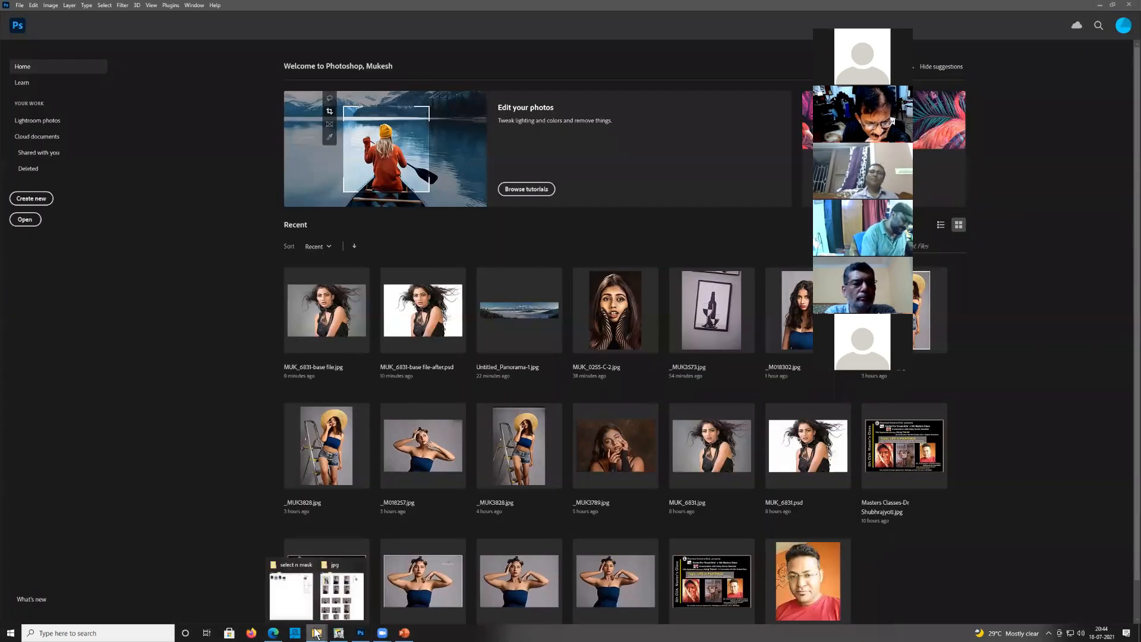
pyautogui.click(291, 596)
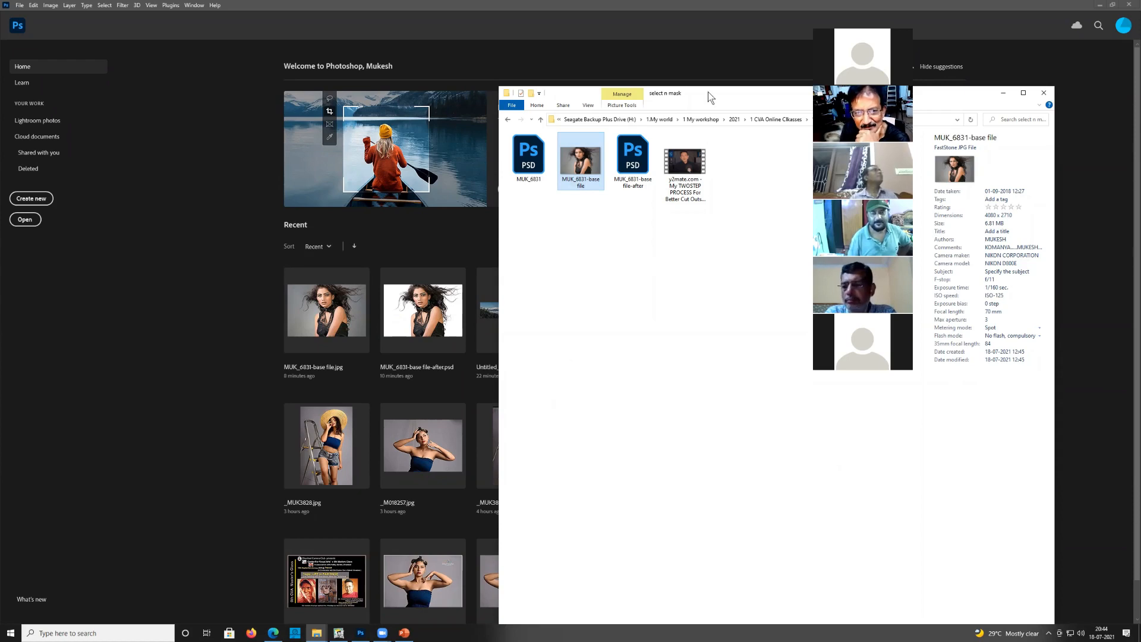
pyautogui.moveTo(707, 92); pyautogui.dragTo(606, 135)
pyautogui.click(727, 158)
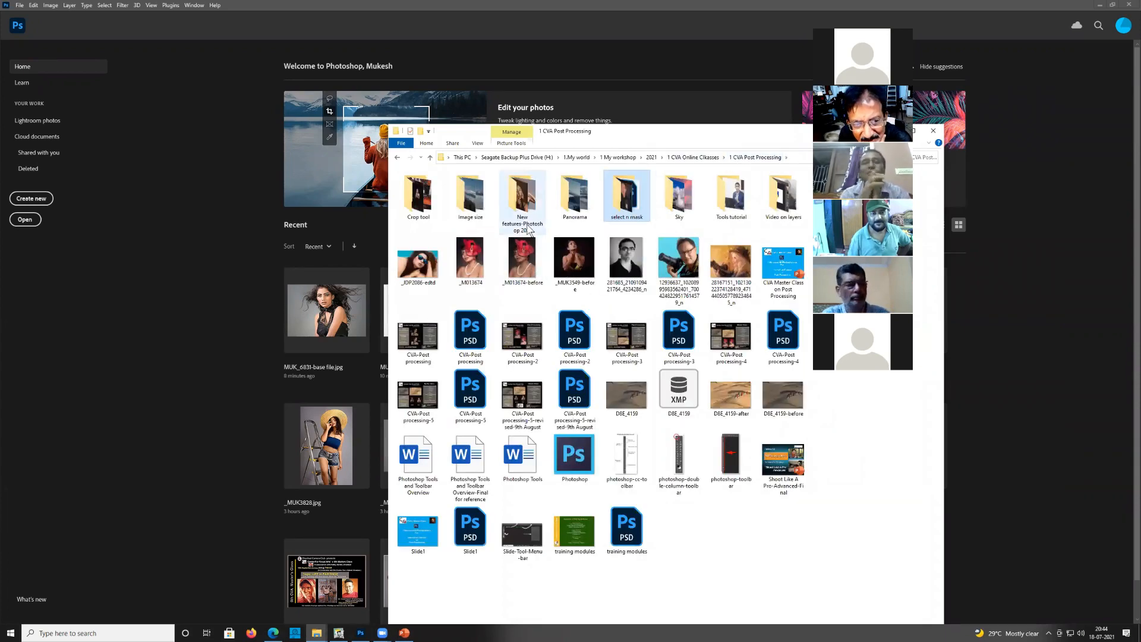
pyautogui.doubleClick(525, 228)
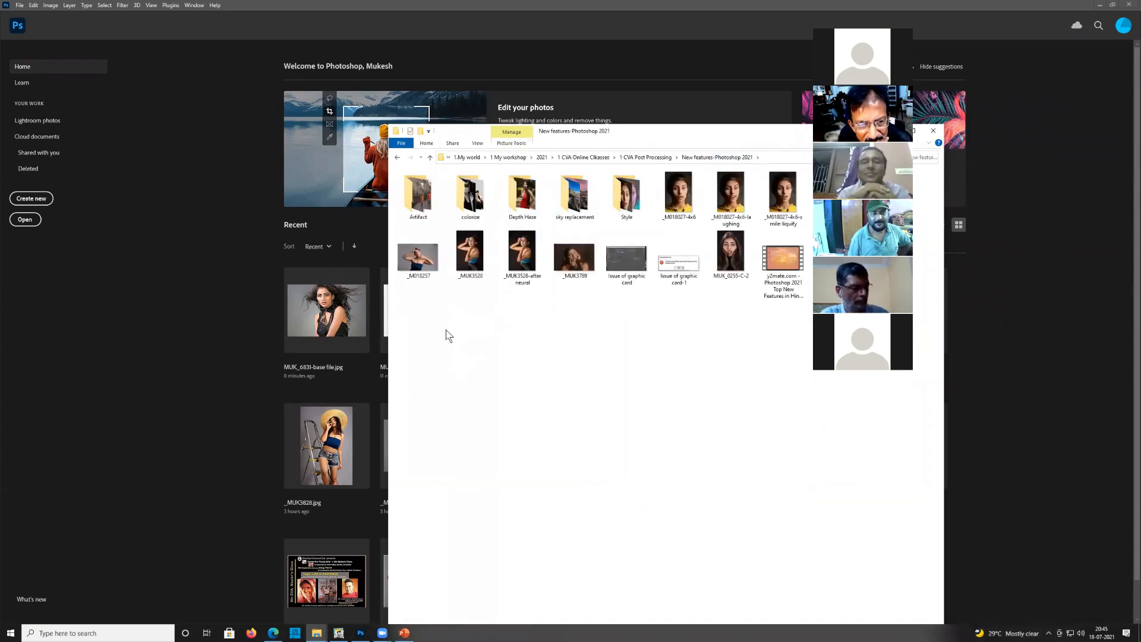
pyautogui.doubleClick(475, 220)
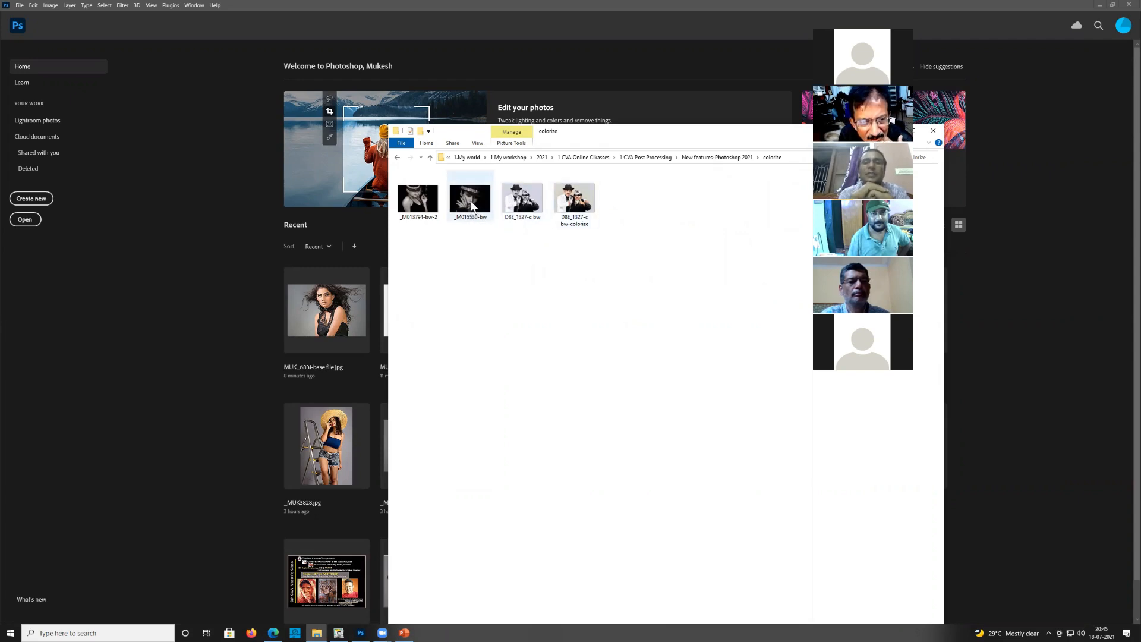
pyautogui.moveTo(469, 205); pyautogui.dragTo(336, 322)
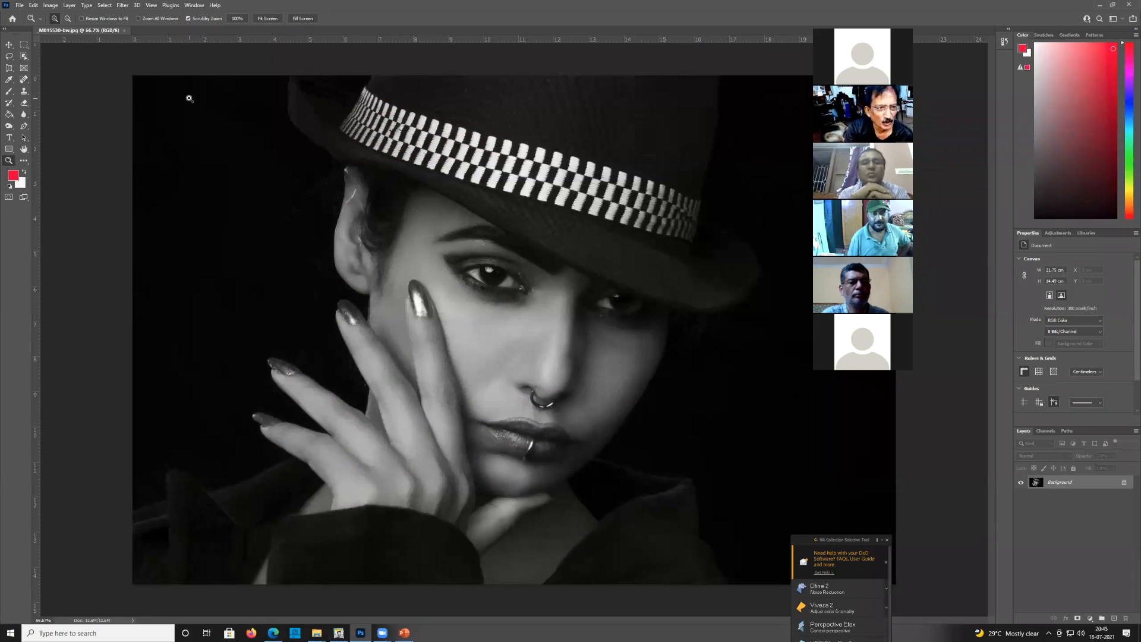
# Colorize the black-and-white hat portrait with the Colorize neural filter, output to a new layer
pyautogui.click(122, 6)
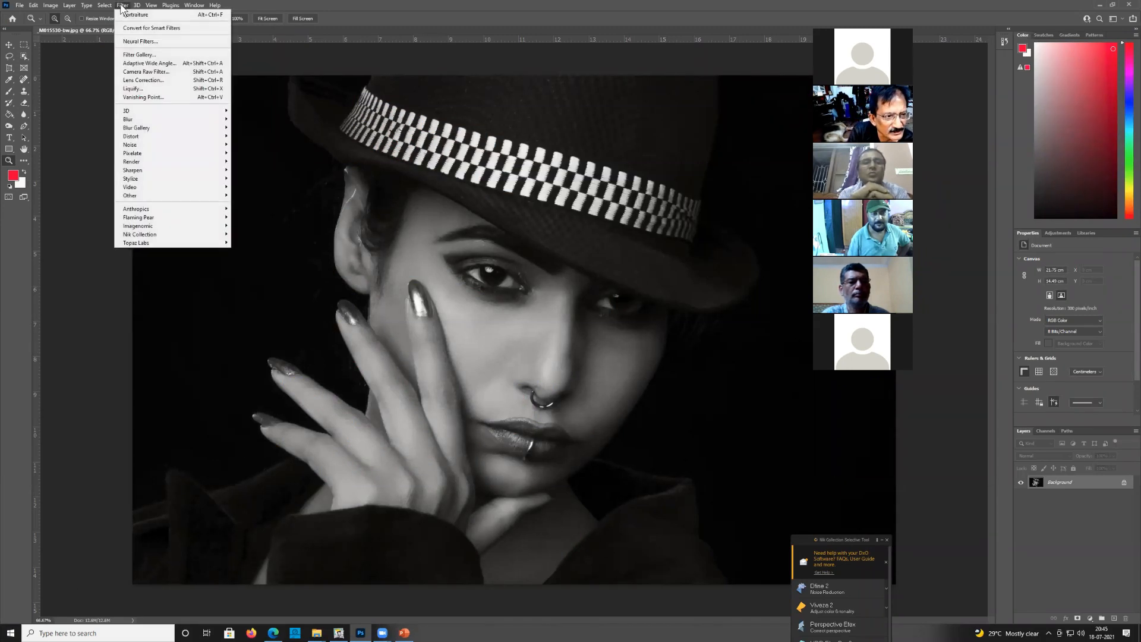
pyautogui.click(137, 54)
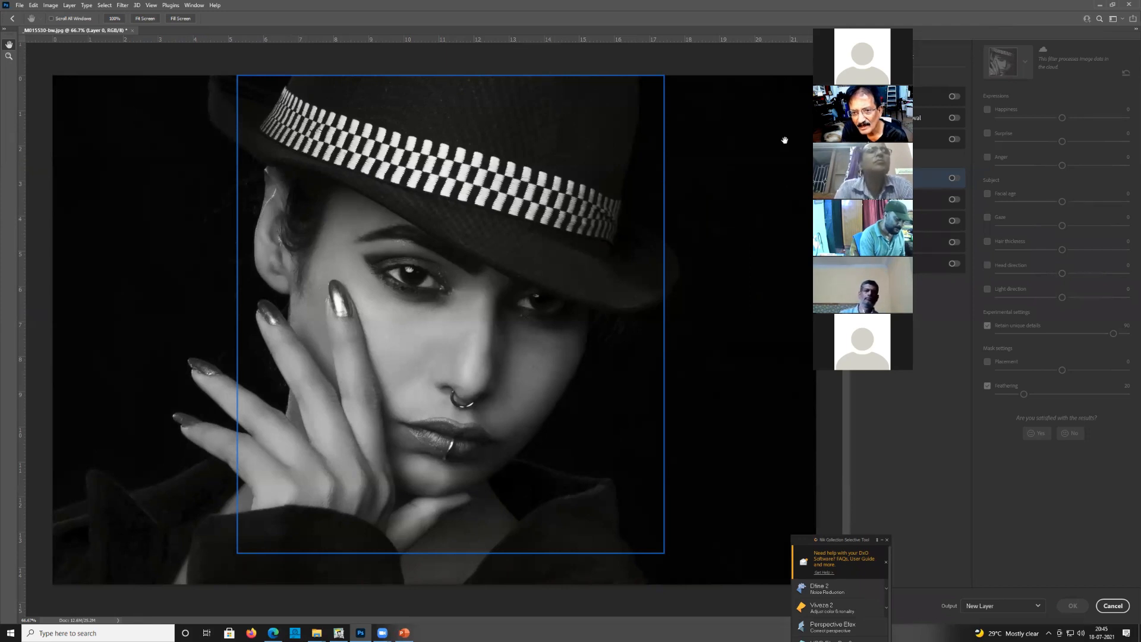
pyautogui.moveTo(837, 47); pyautogui.dragTo(73, 97)
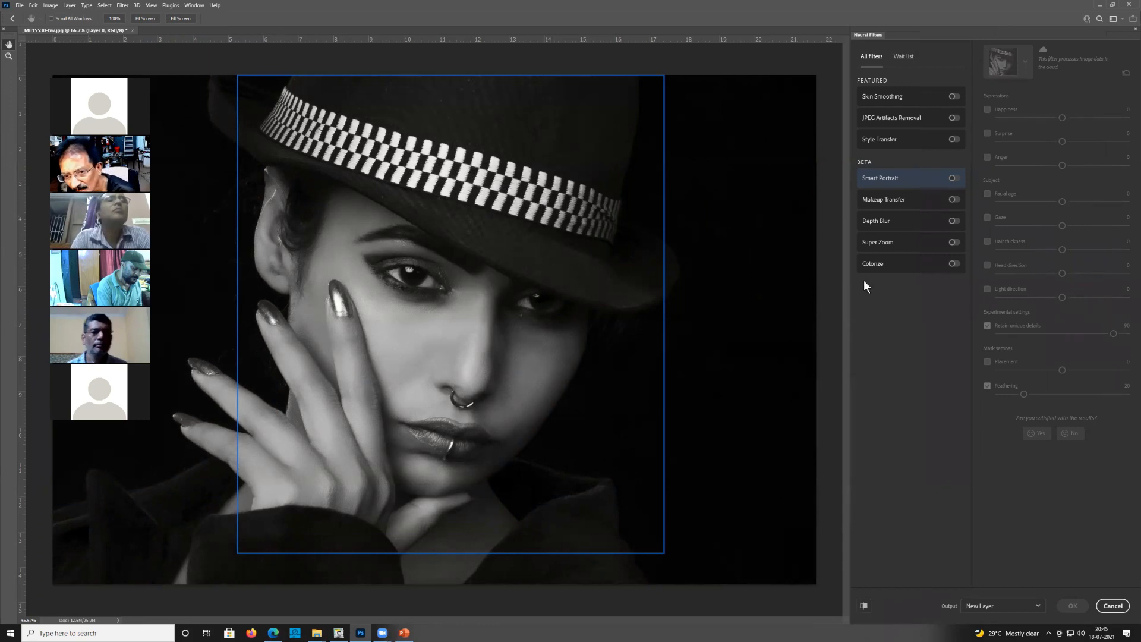
pyautogui.click(955, 264)
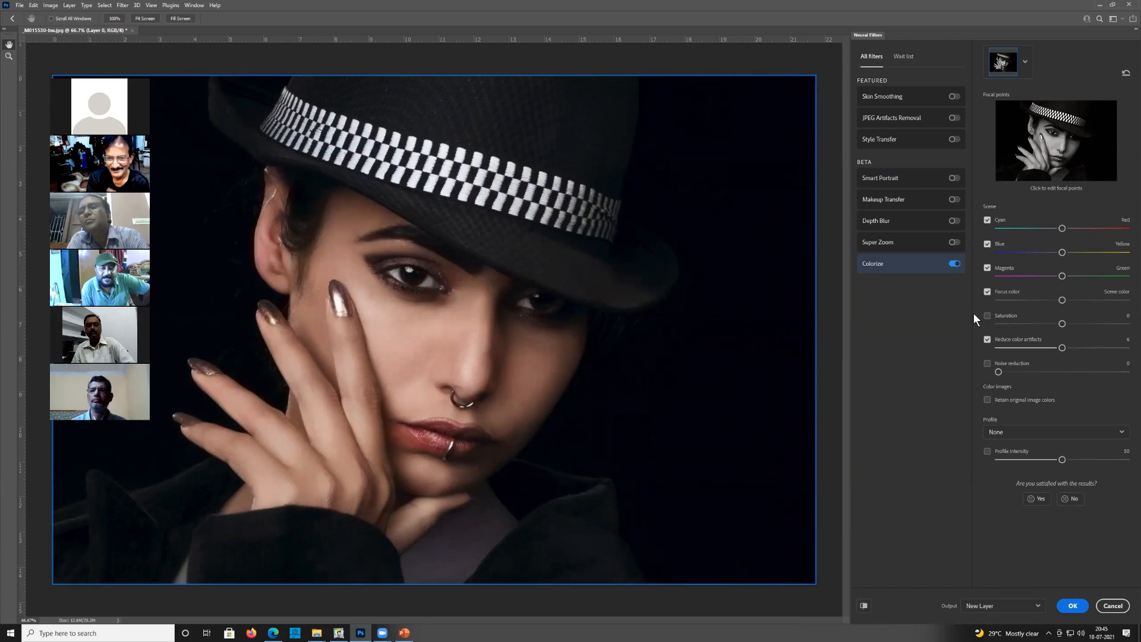
pyautogui.click(1068, 605)
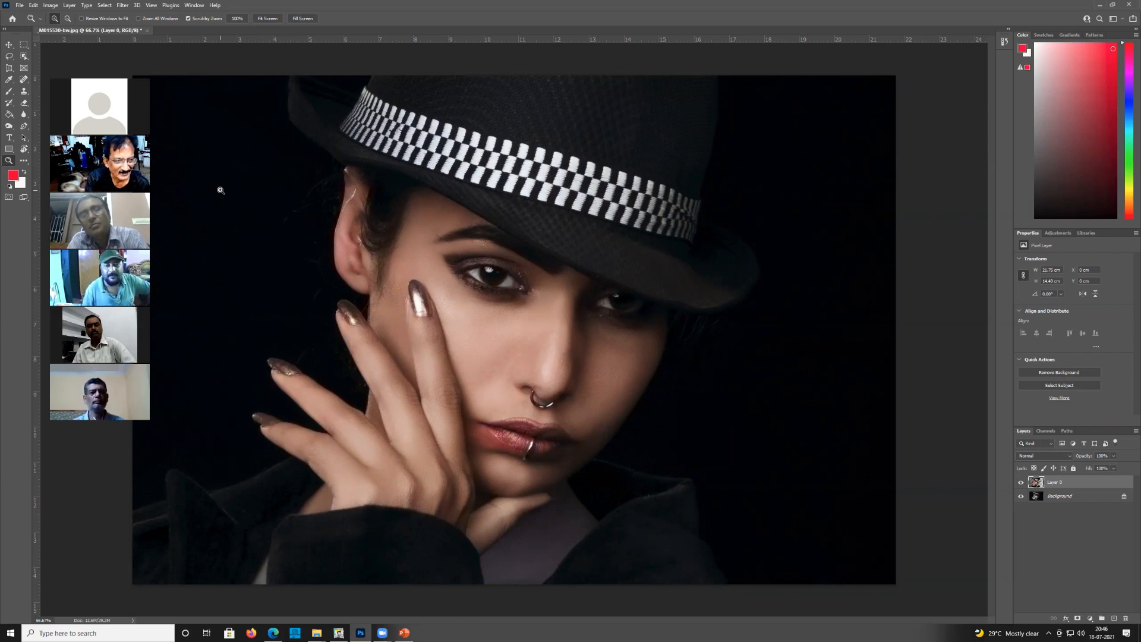
# Close the colorized hat portrait without saving and open D8E_1327-c bw from the colorize folder in Photoshop
pyautogui.click(146, 30)
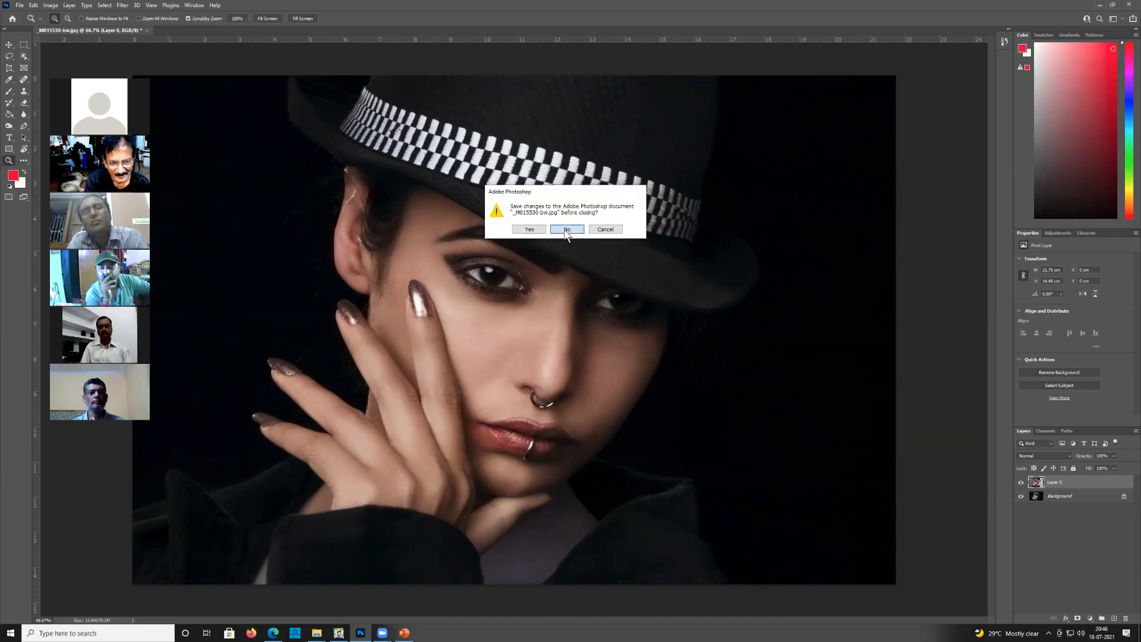
pyautogui.click(565, 230)
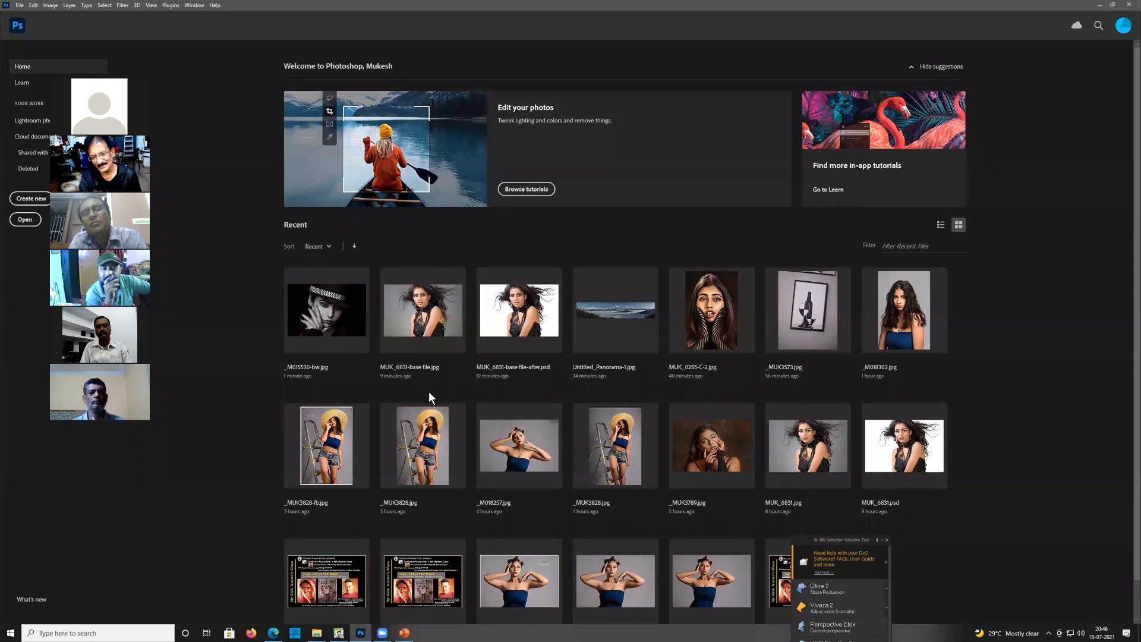
pyautogui.click(318, 634)
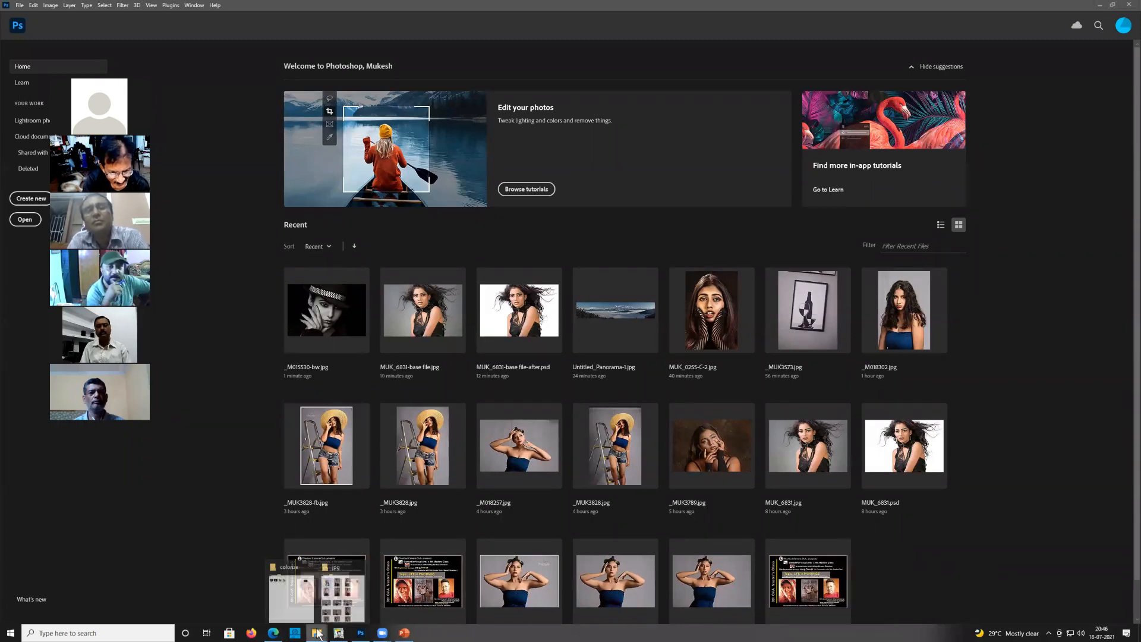
pyautogui.click(289, 604)
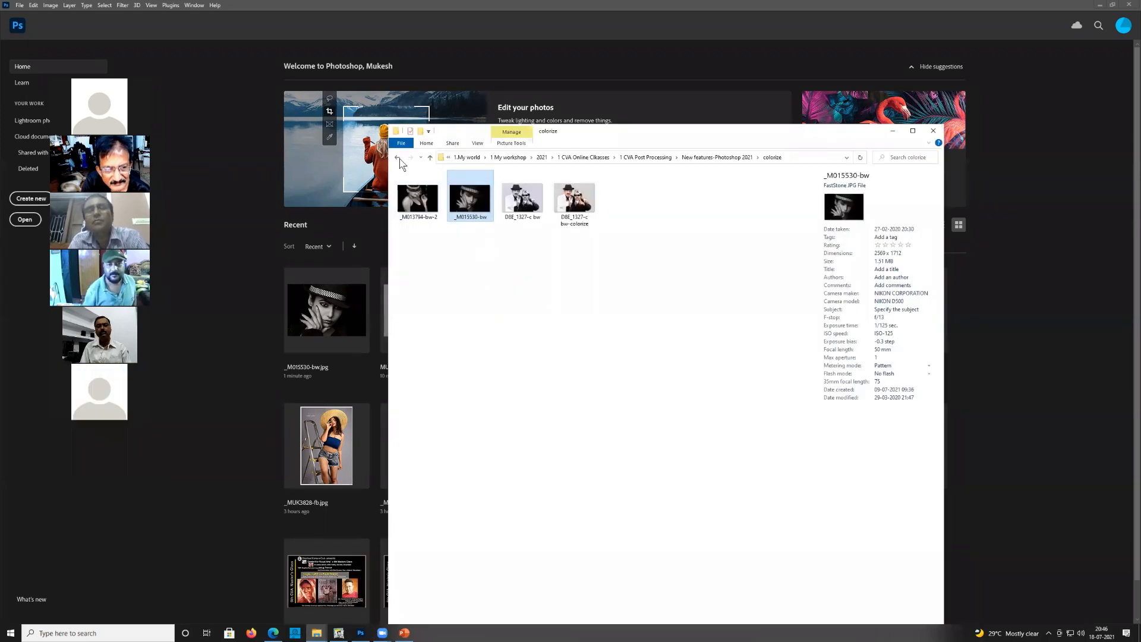
pyautogui.click(527, 204)
pyautogui.moveTo(527, 204); pyautogui.dragTo(343, 318)
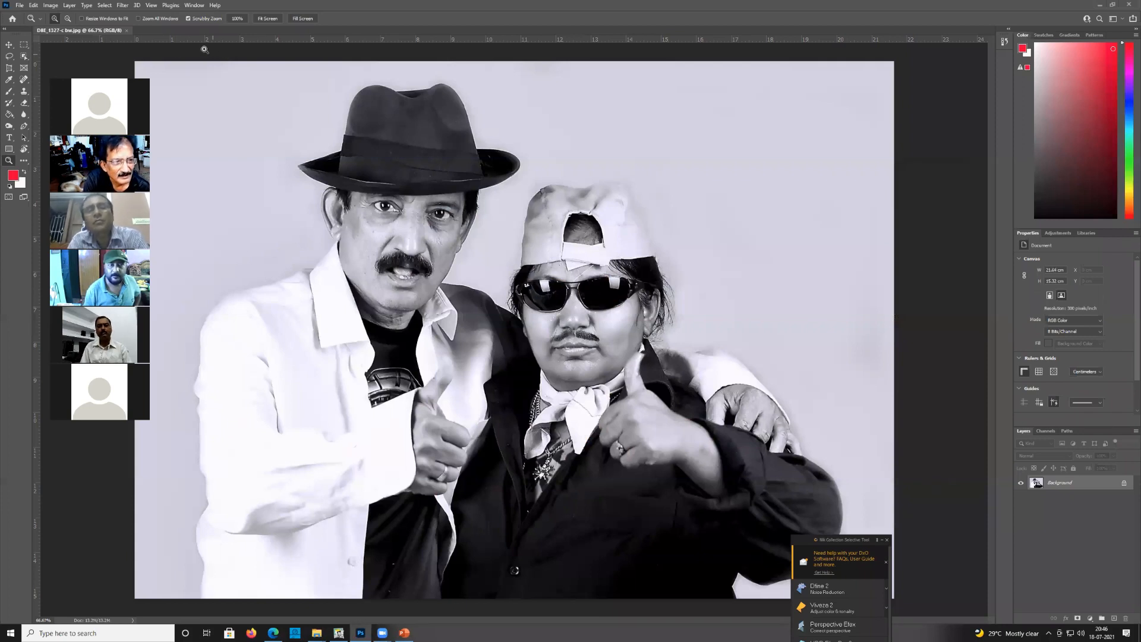
# Apply the Colorize neural filter to the photo of two people as a new layer and compare it with the original
pyautogui.click(123, 6)
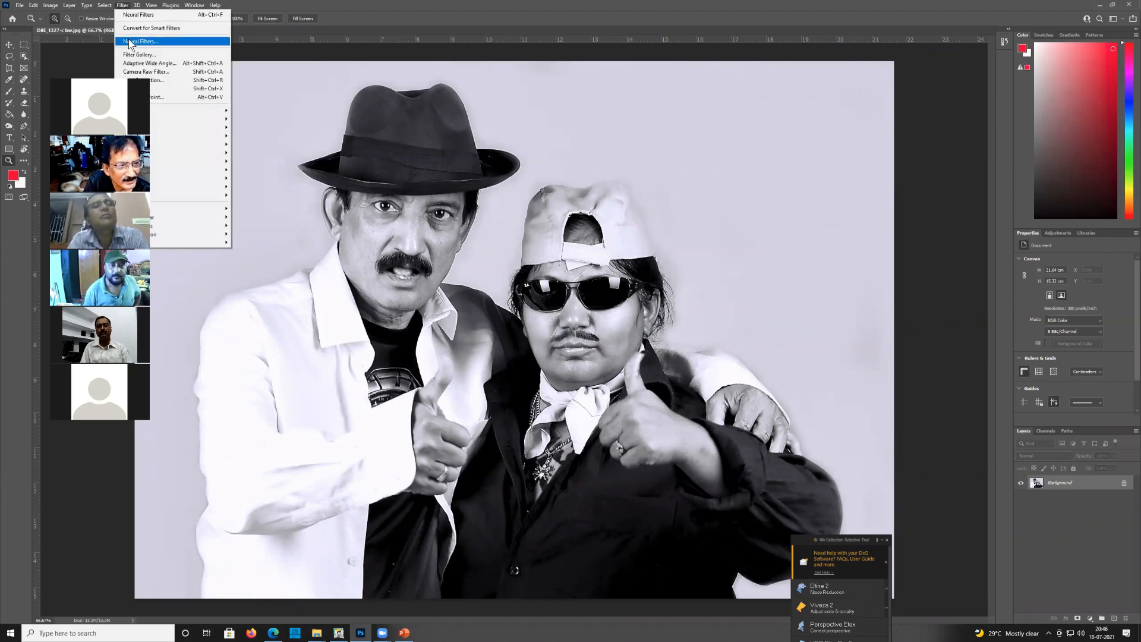
pyautogui.click(130, 42)
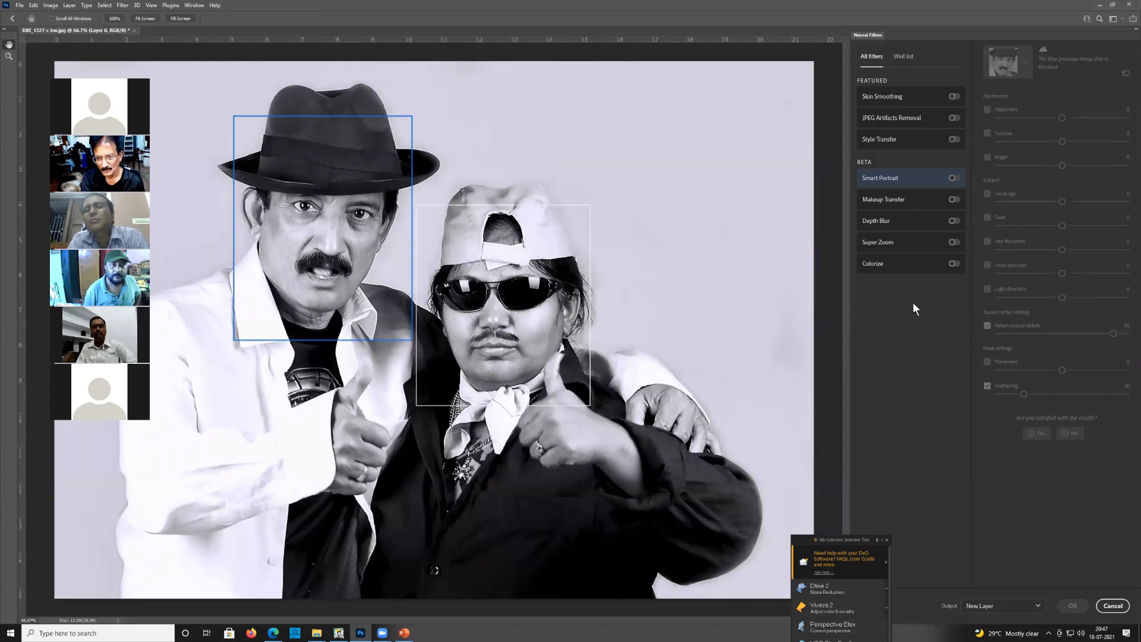
pyautogui.click(955, 263)
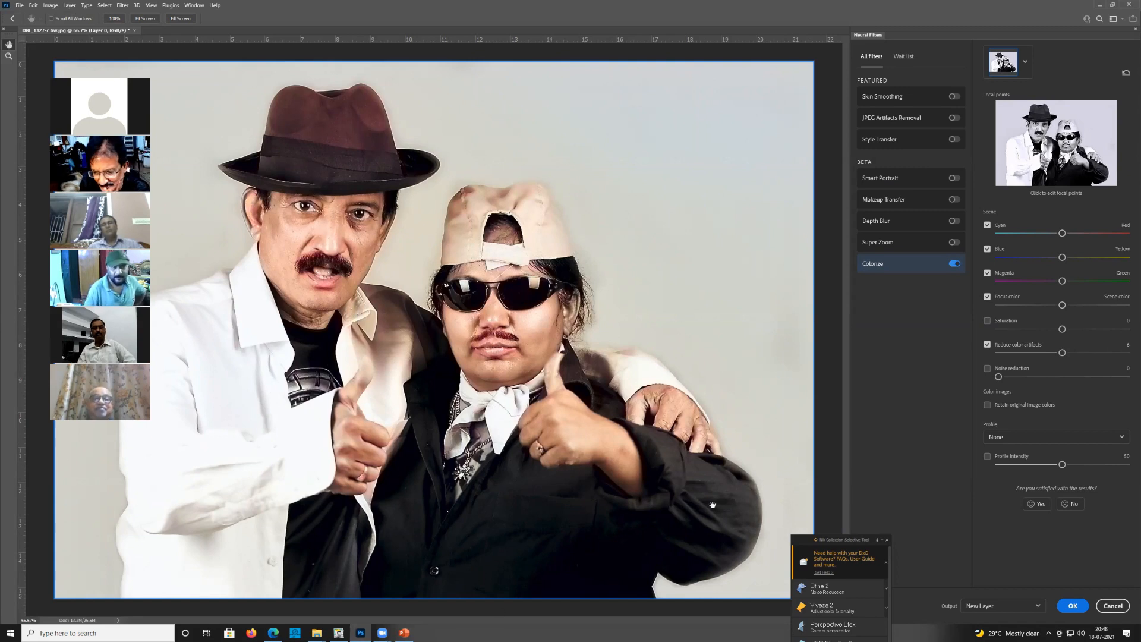
pyautogui.click(1069, 605)
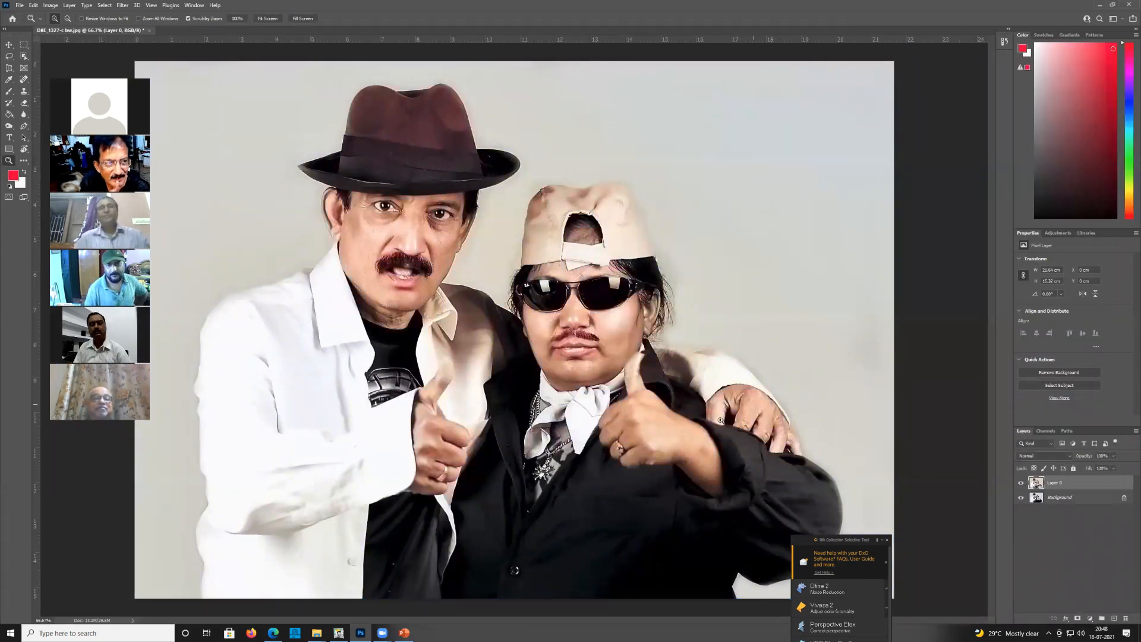
pyautogui.click(1021, 483)
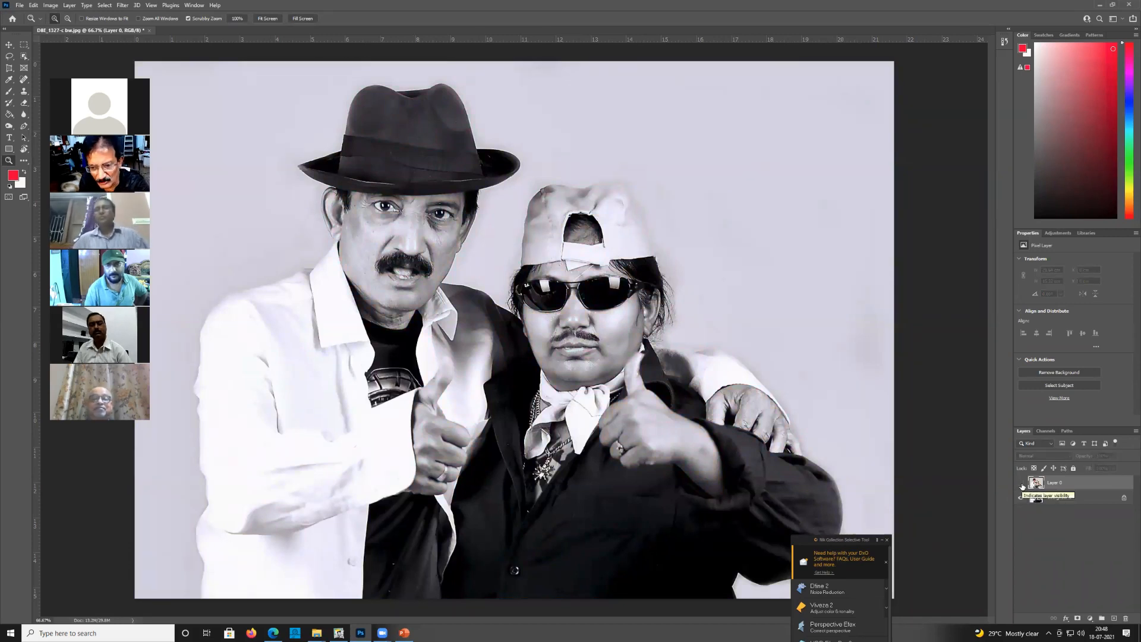
pyautogui.click(1021, 483)
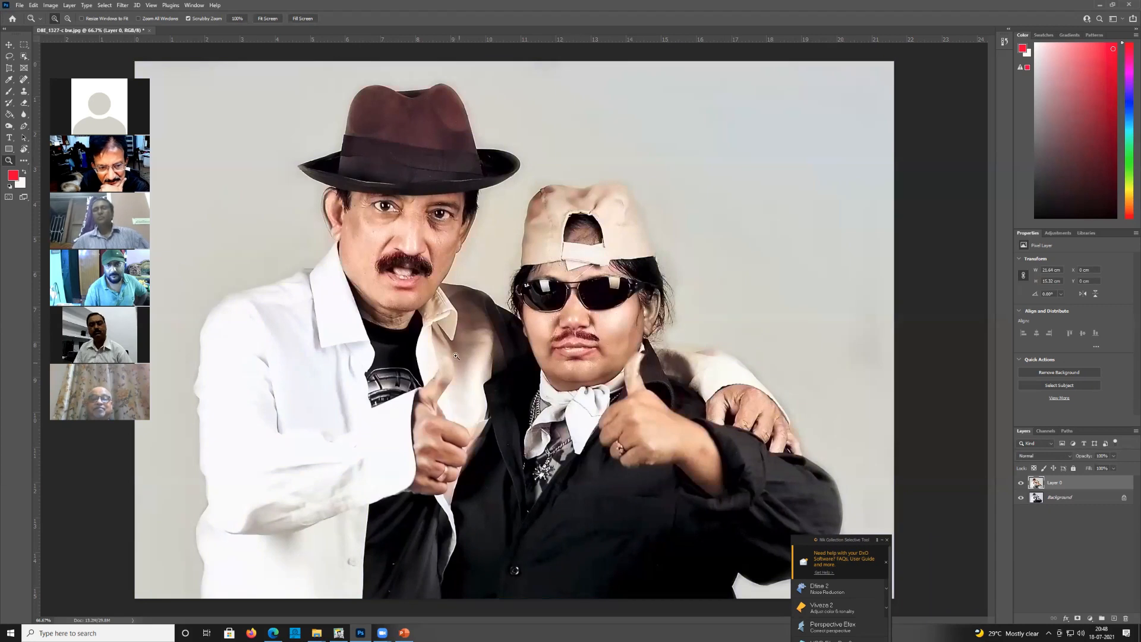
# Add a layer mask to the colorized layer and paint black with an enlarged brush over the brownish tint on the white clothing
pyautogui.click(1077, 619)
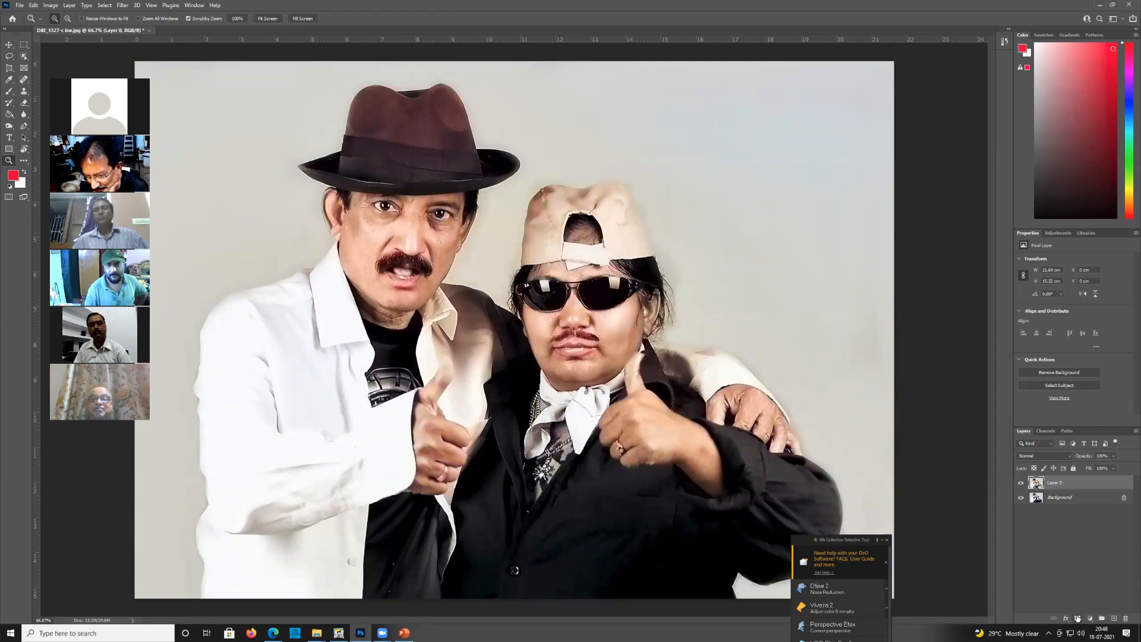
pyautogui.click(25, 171)
pyautogui.click(8, 92)
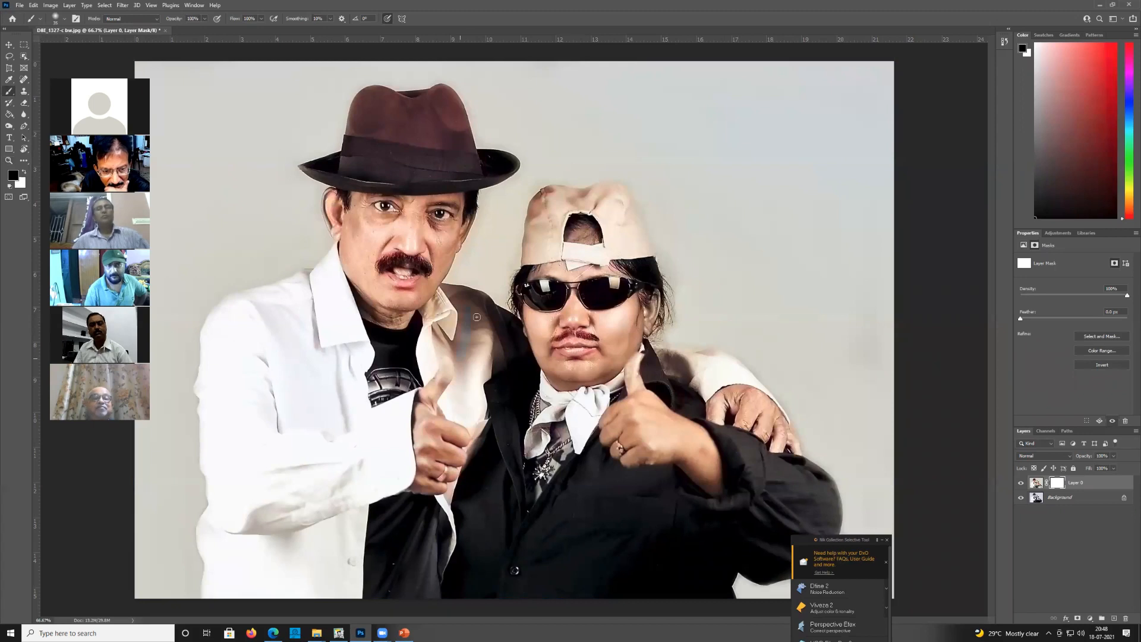
pyautogui.press(']')
pyautogui.press(']')
pyautogui.press(']')
pyautogui.press(']')
pyautogui.moveTo(429, 316)
pyautogui.mouseDown()
pyautogui.moveTo(445, 292)
pyautogui.moveTo(477, 303)
pyautogui.moveTo(487, 371)
pyautogui.moveTo(445, 315)
pyautogui.mouseUp()
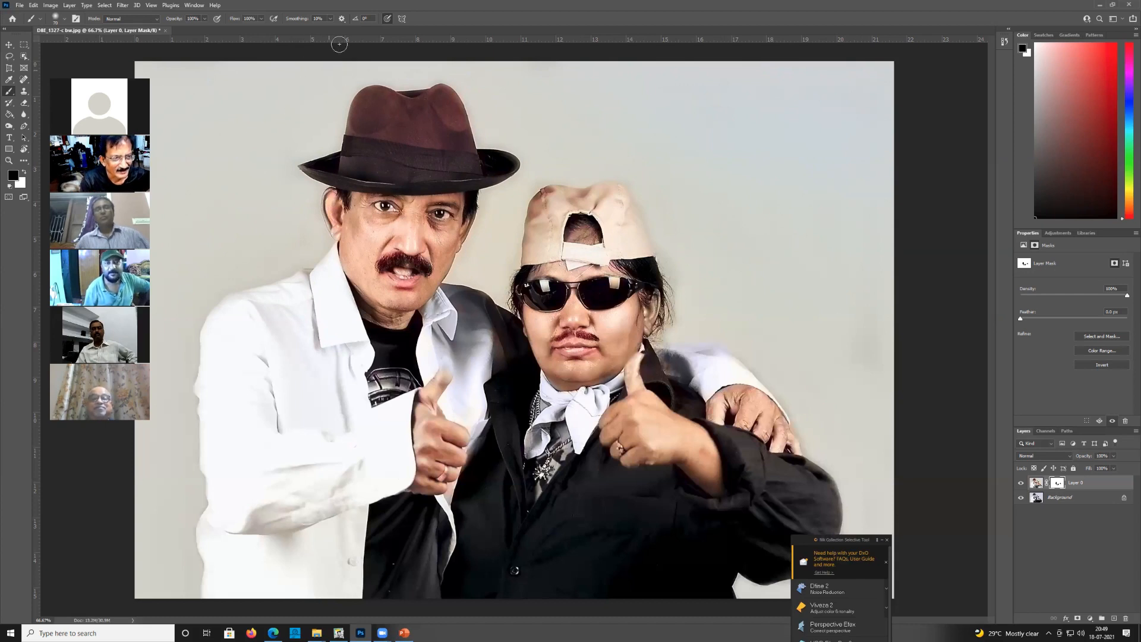
# Close the colorized photo without saving and open _M018027-4x6 from the New features-Photoshop 2021 folder in Photoshop
pyautogui.click(166, 30)
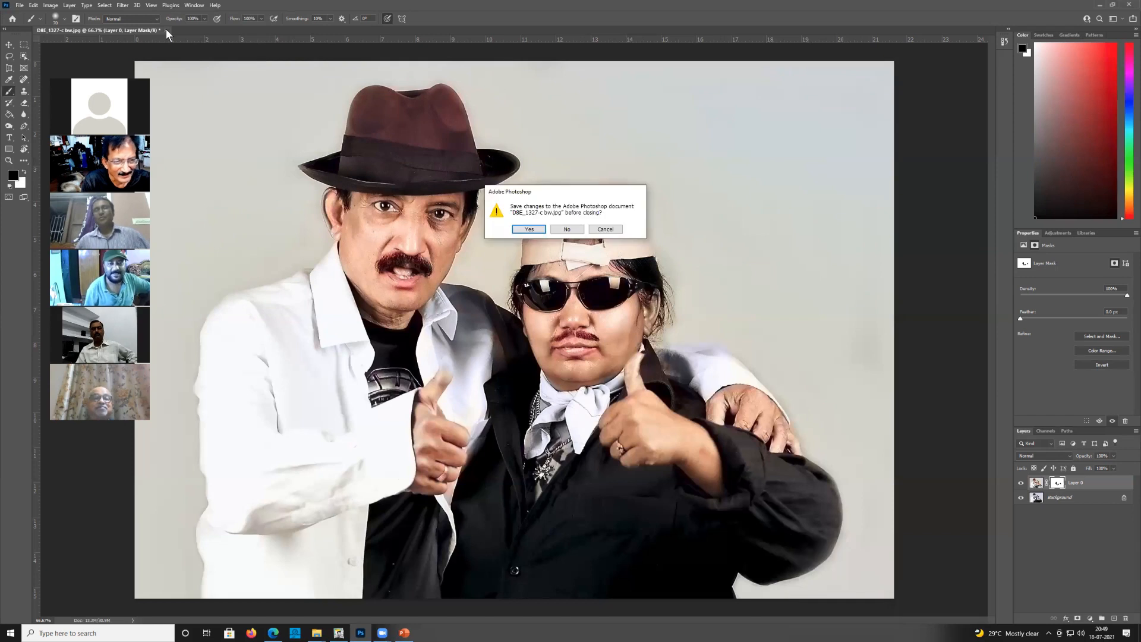
pyautogui.click(578, 230)
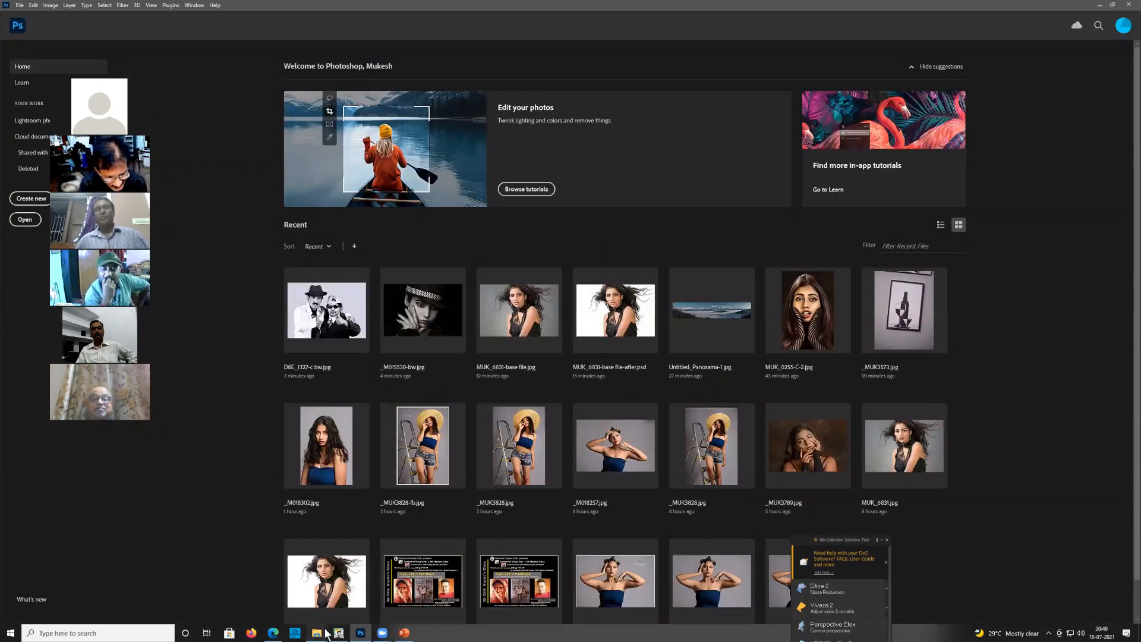
pyautogui.moveTo(325, 633)
pyautogui.click(293, 608)
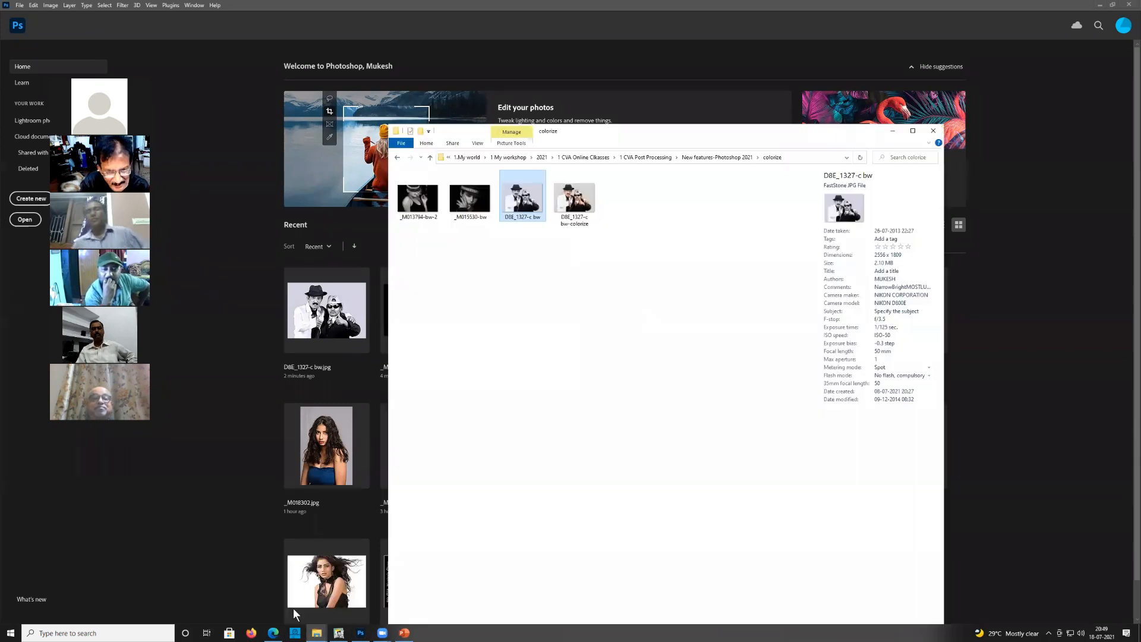
pyautogui.click(396, 158)
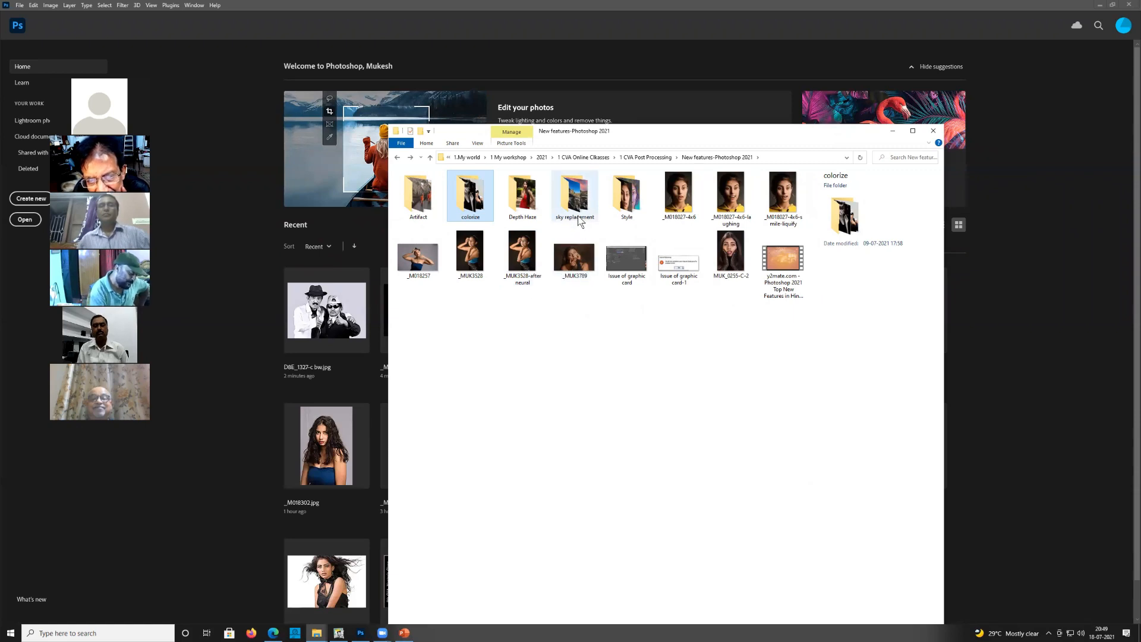
pyautogui.click(631, 222)
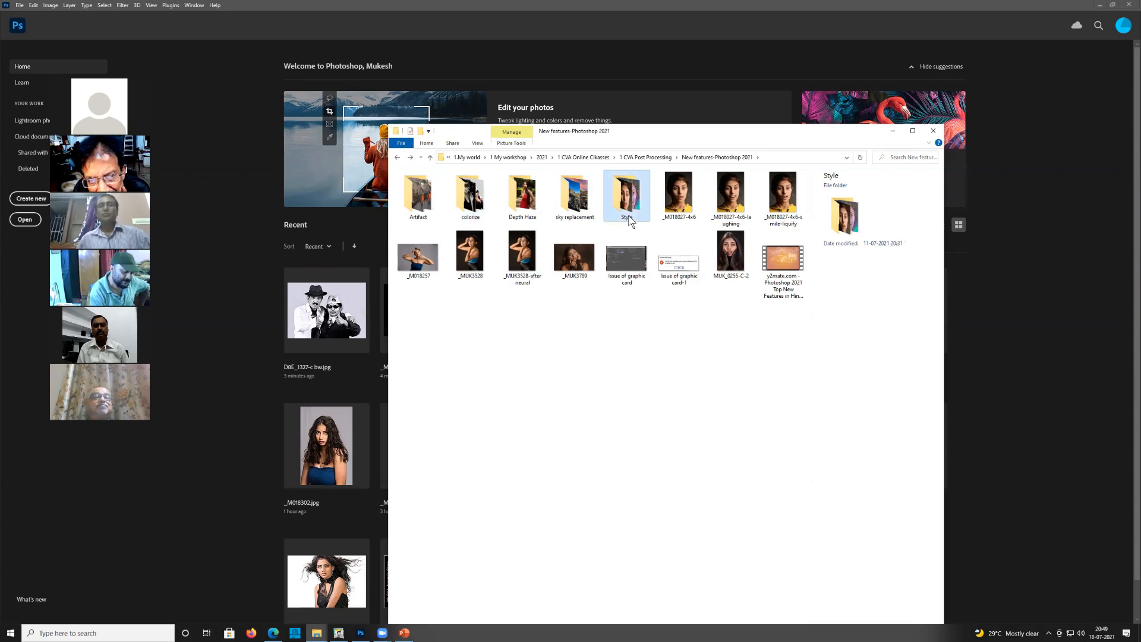
pyautogui.doubleClick(631, 221)
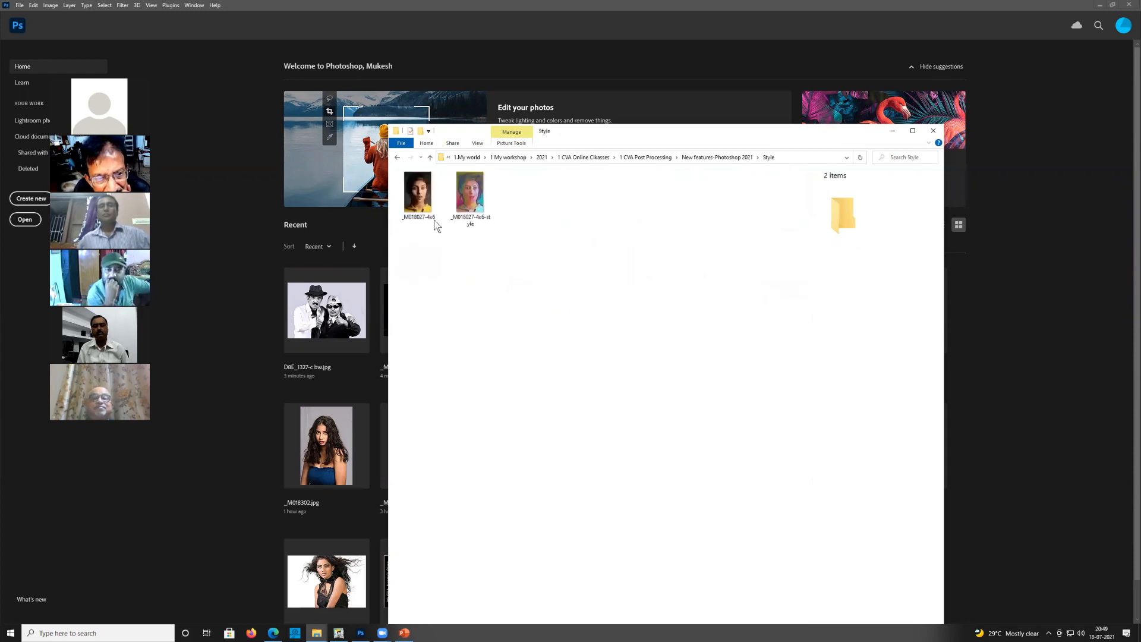
pyautogui.click(397, 159)
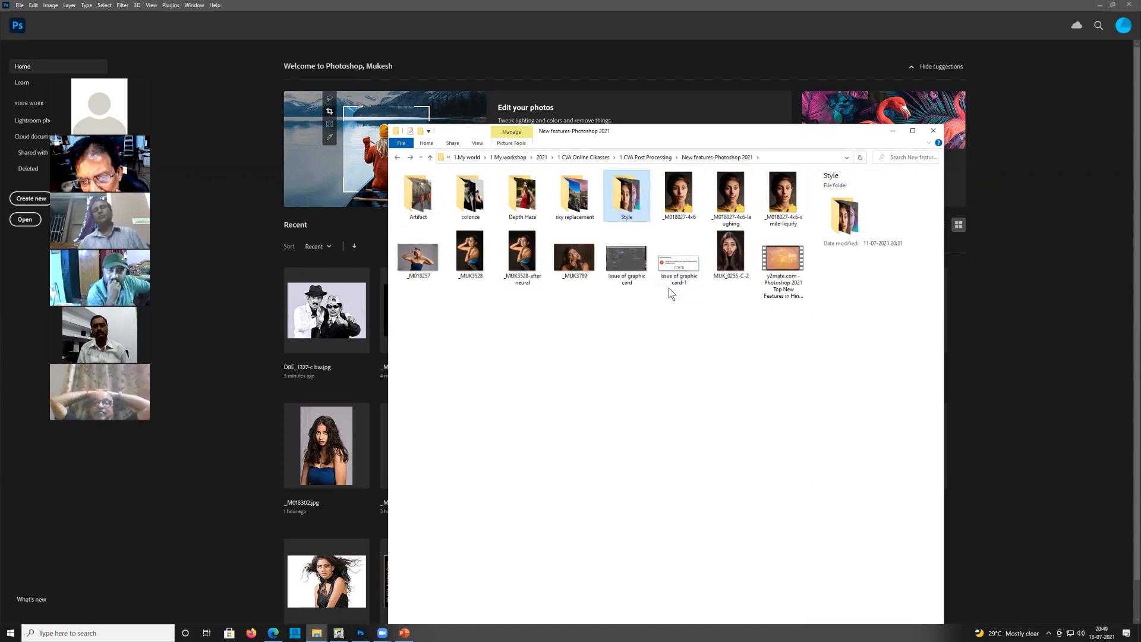
pyautogui.moveTo(679, 211); pyautogui.dragTo(305, 384)
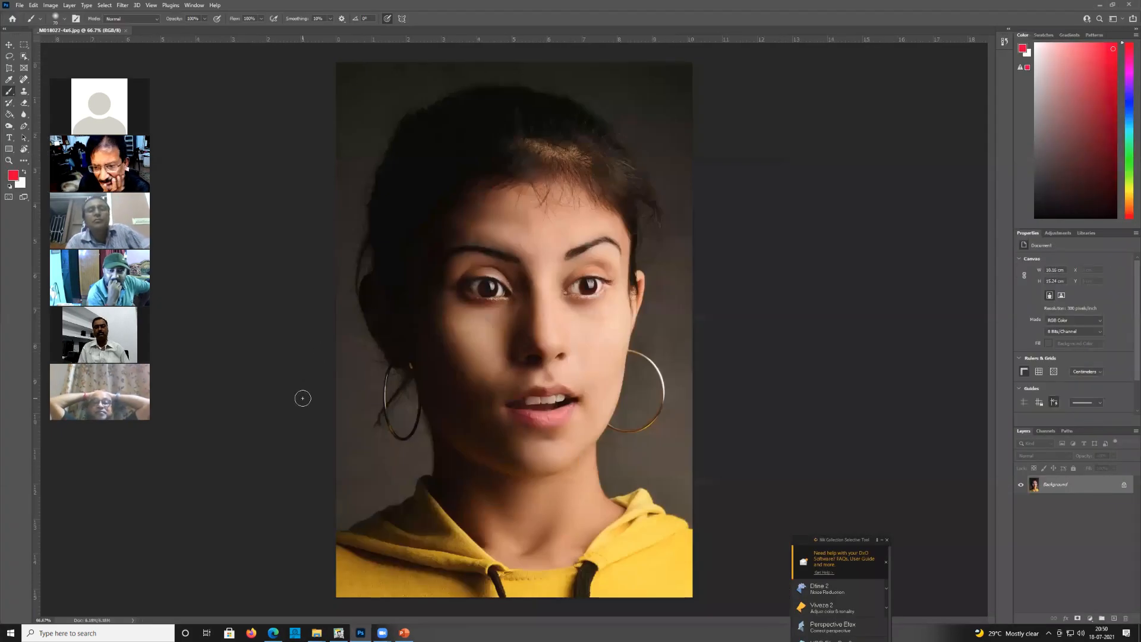
# Try the Smart Portrait neural filter on the portrait with Anger at +43, reset it, try Happiness at +43, and cancel the filter
pyautogui.click(123, 6)
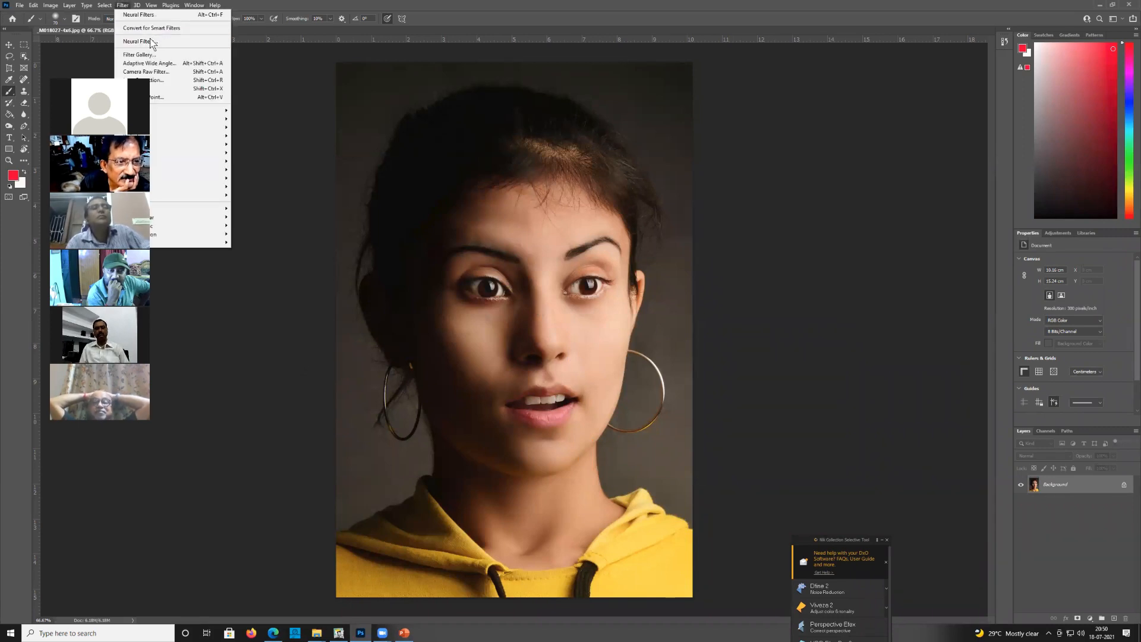
pyautogui.click(151, 42)
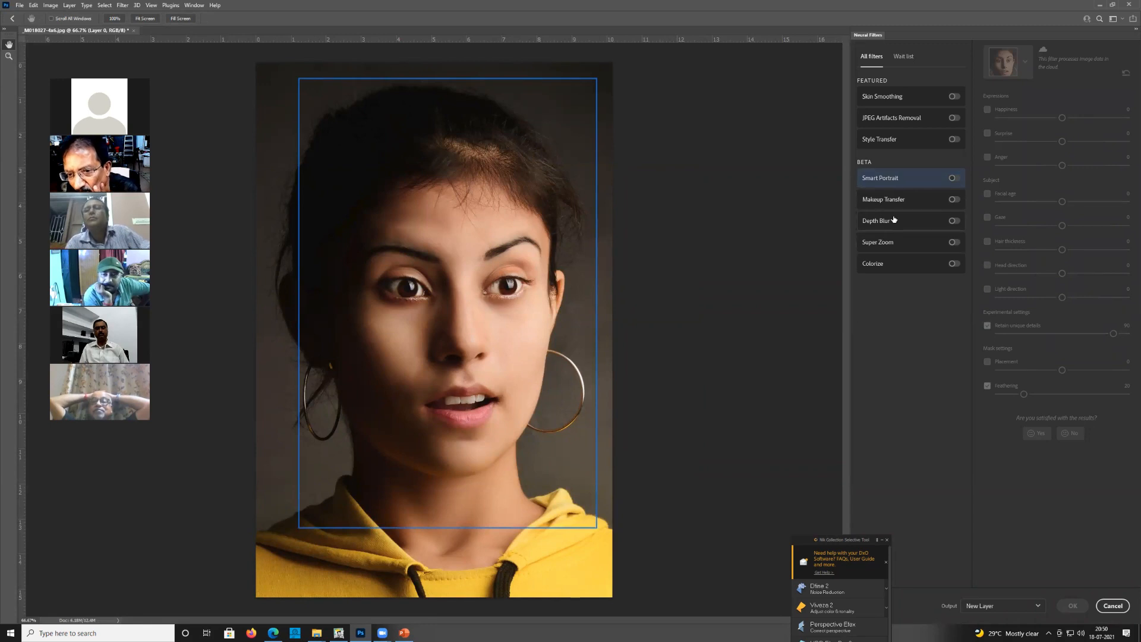
pyautogui.click(953, 178)
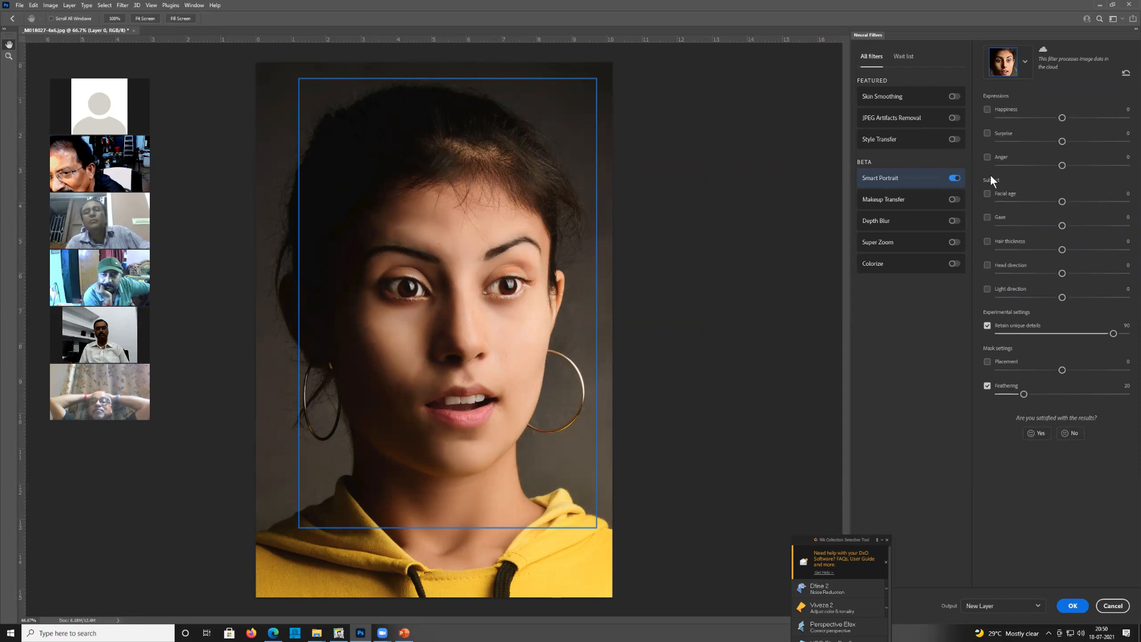
pyautogui.click(1060, 165)
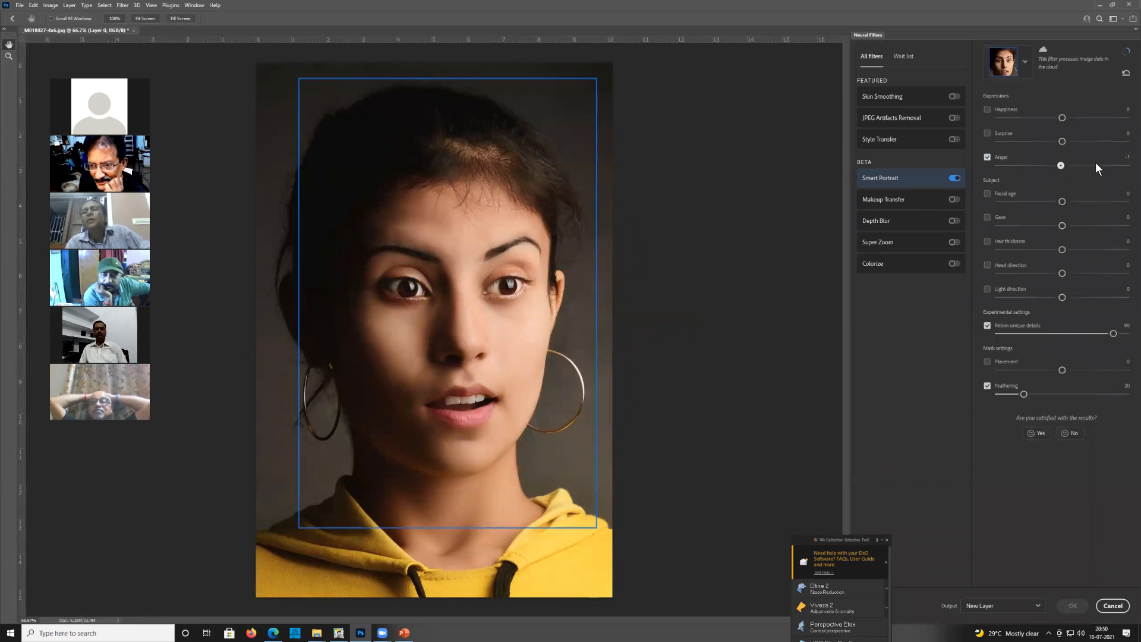
pyautogui.moveTo(1095, 165); pyautogui.dragTo(1121, 167)
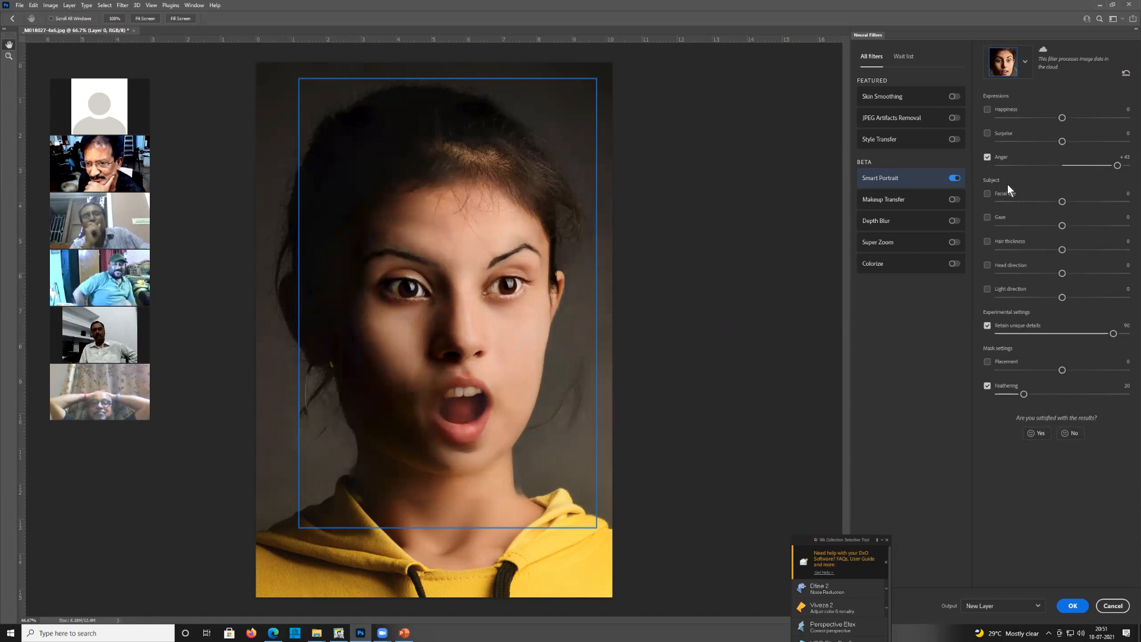
pyautogui.moveTo(1117, 165); pyautogui.dragTo(1063, 170)
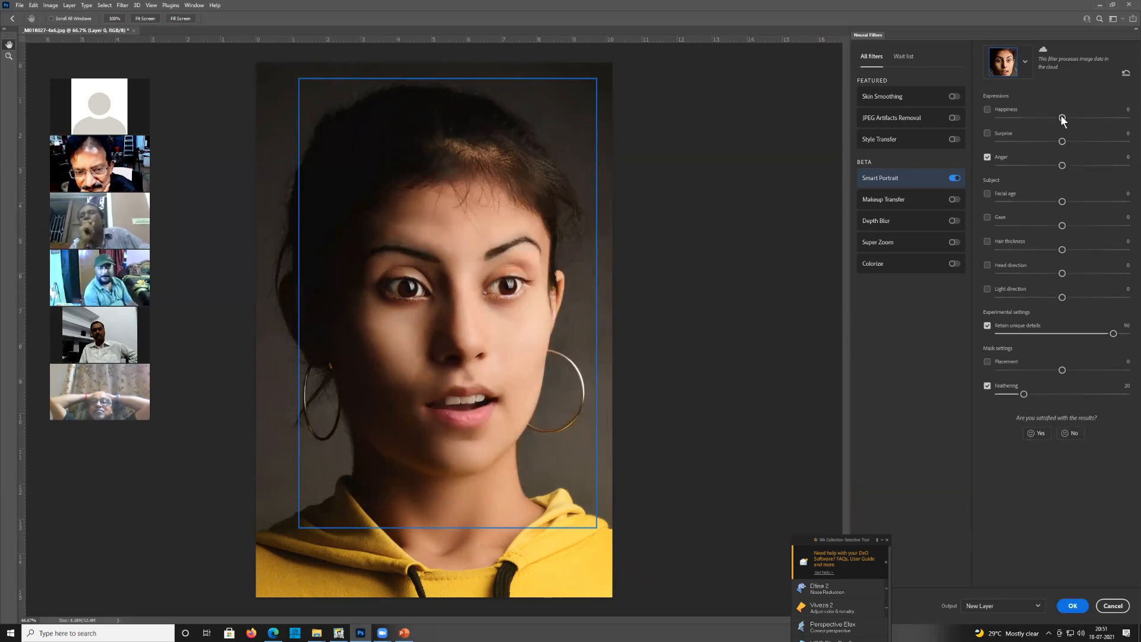
pyautogui.moveTo(1099, 114); pyautogui.dragTo(1120, 119)
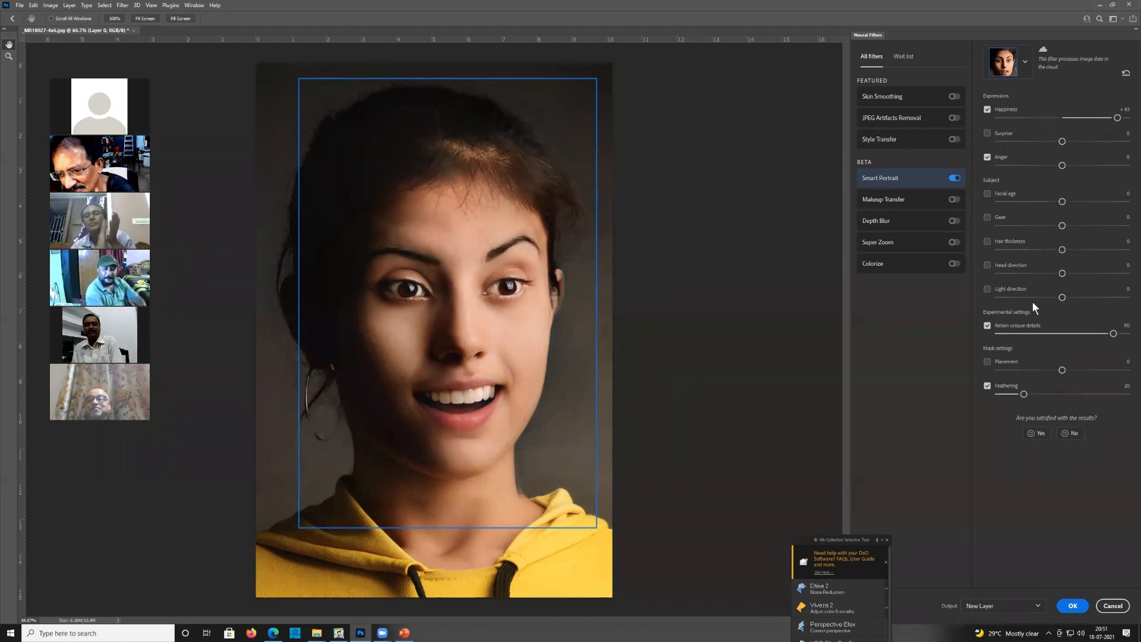
pyautogui.click(1111, 606)
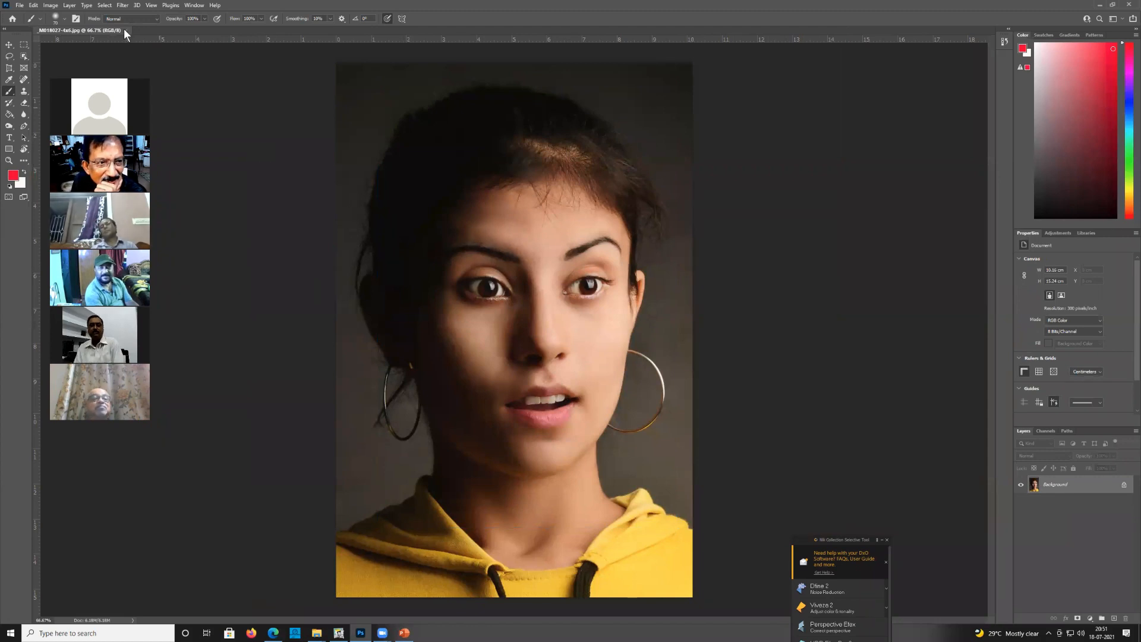
# Close the yellow-hoodie portrait and open _MUK3789 from the New features-Photoshop 2021 folder in Photoshop
pyautogui.hotkey('ctrl', 'w')
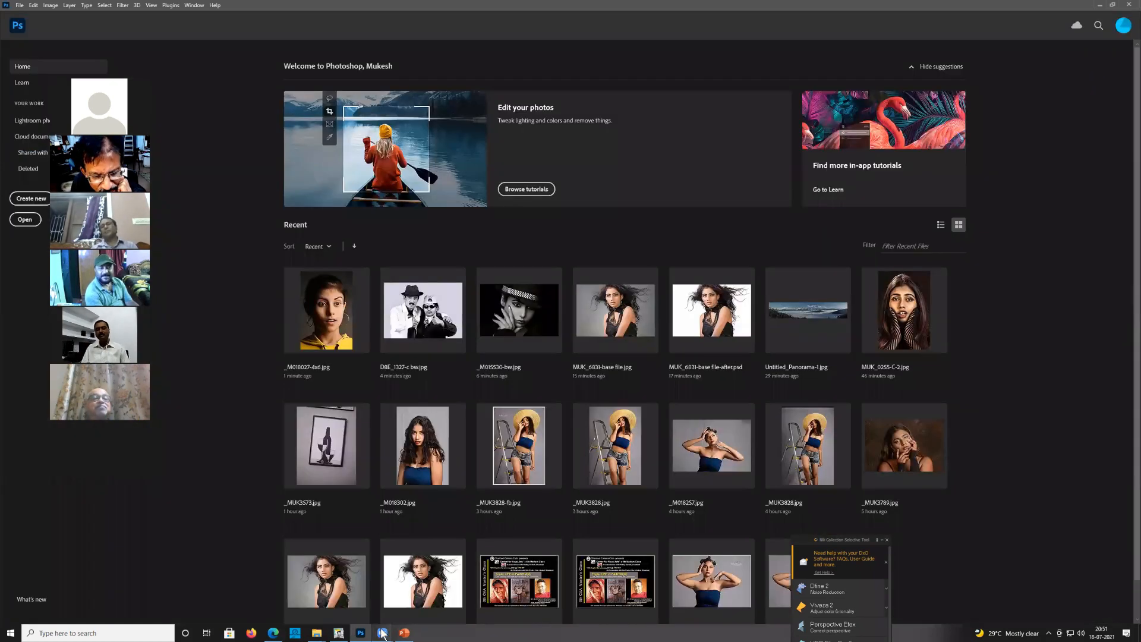
pyautogui.moveTo(316, 634)
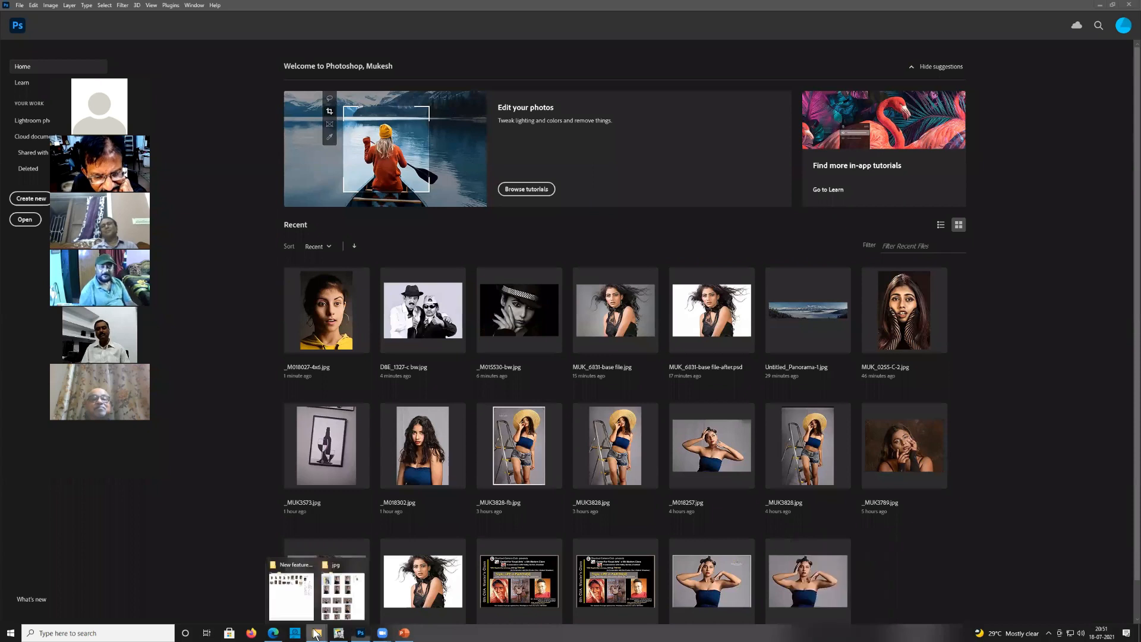
pyautogui.click(291, 591)
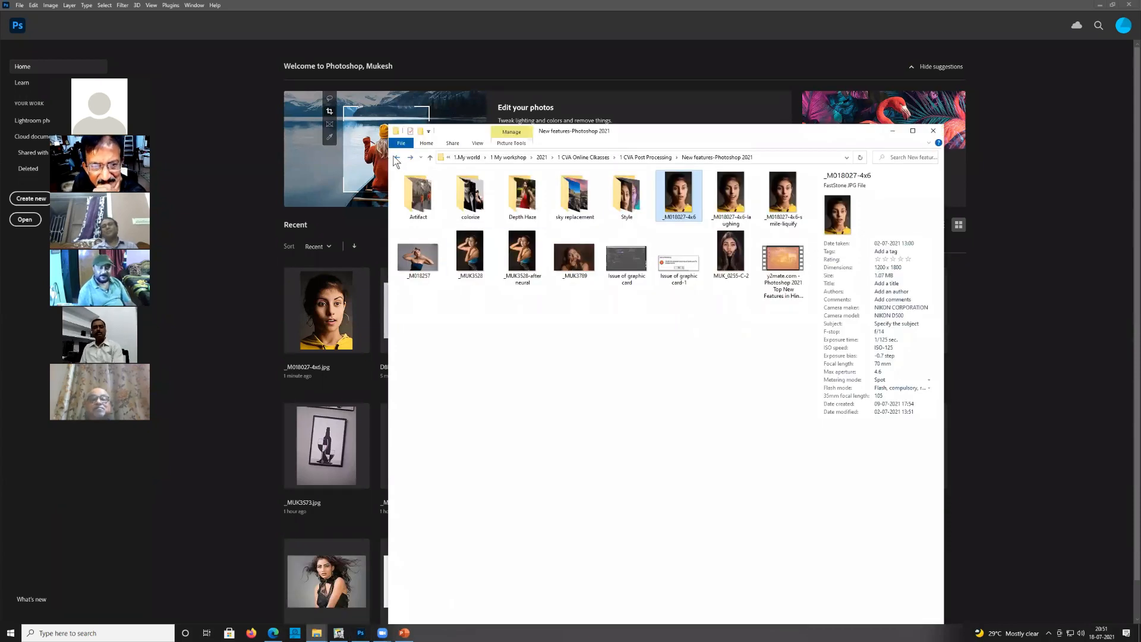
pyautogui.click(396, 157)
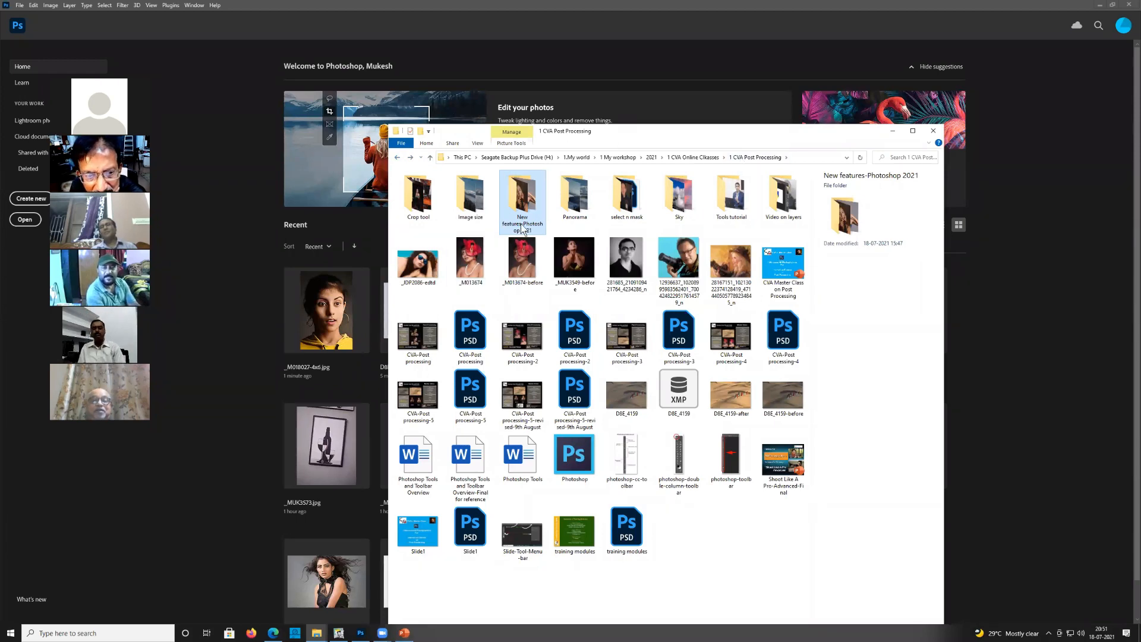
pyautogui.doubleClick(523, 228)
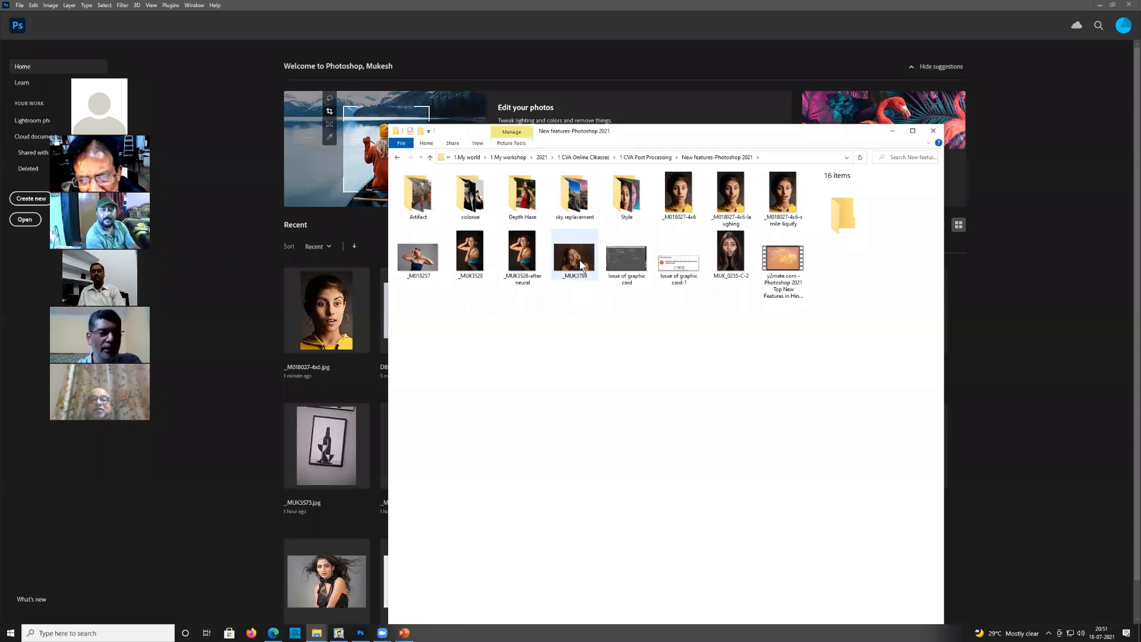
pyautogui.moveTo(581, 261)
pyautogui.mouseDown()
pyautogui.moveTo(546, 305)
pyautogui.moveTo(572, 273)
pyautogui.mouseUp()
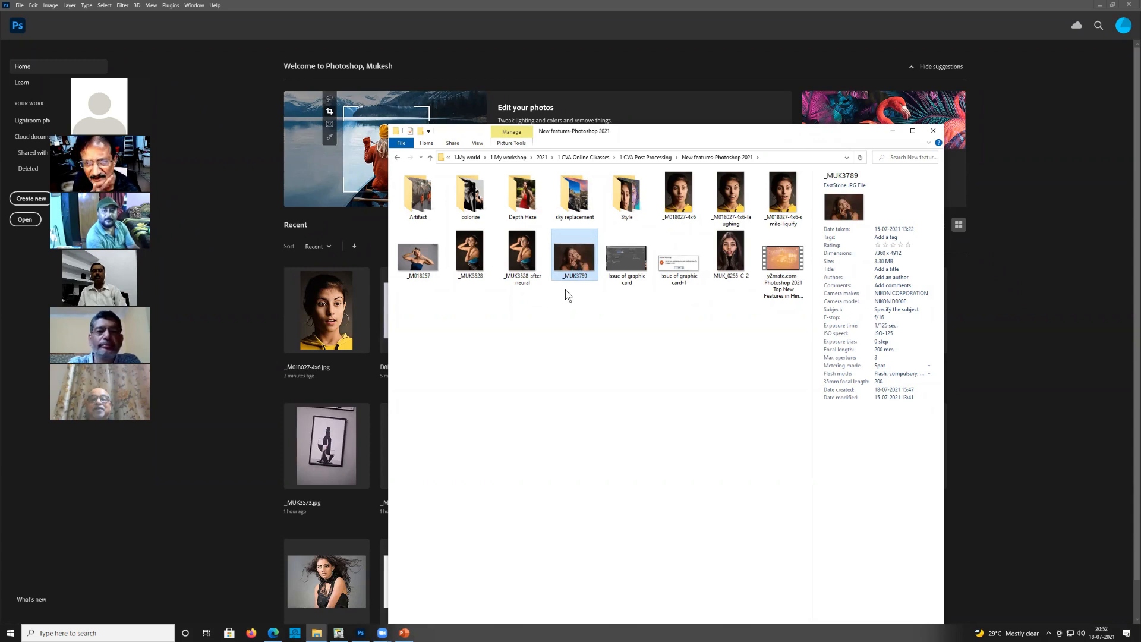
pyautogui.moveTo(569, 261); pyautogui.dragTo(309, 389)
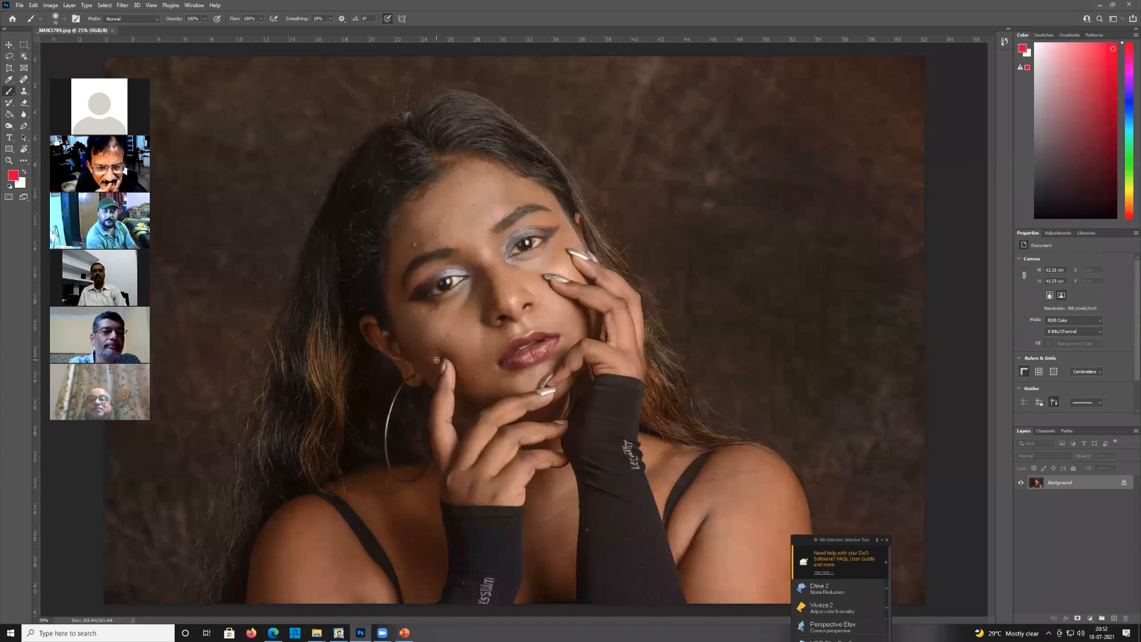
# Zoom in on the woman's face to examine the skin and undo the stray red brush dab on her cheek
pyautogui.click(468, 349)
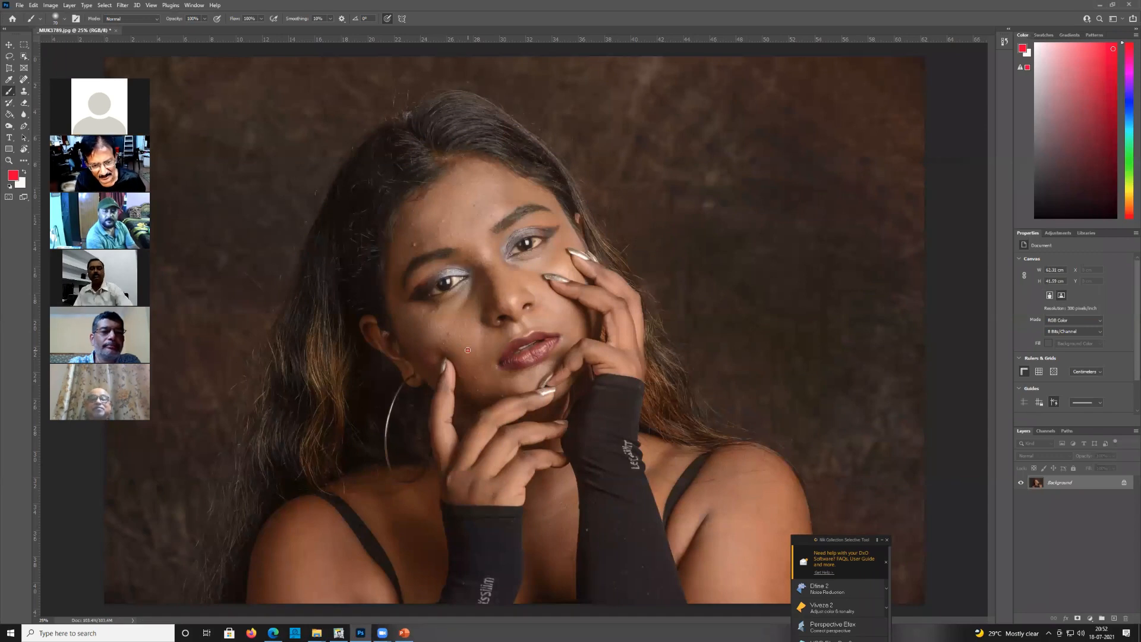
pyautogui.press('z')
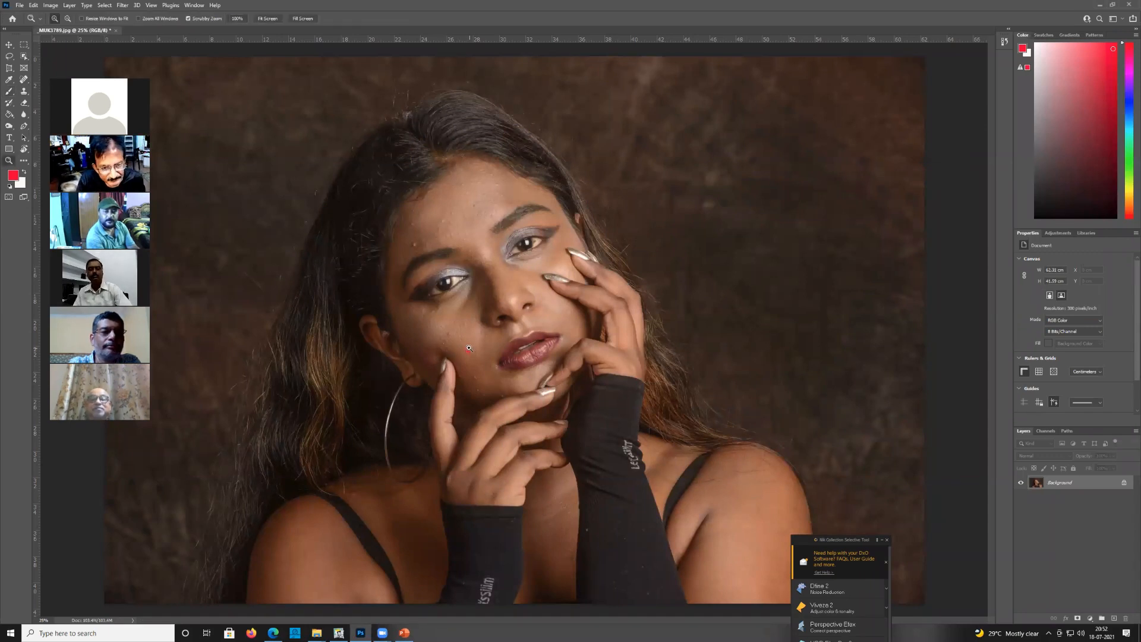
pyautogui.click(468, 348)
pyautogui.click(470, 348)
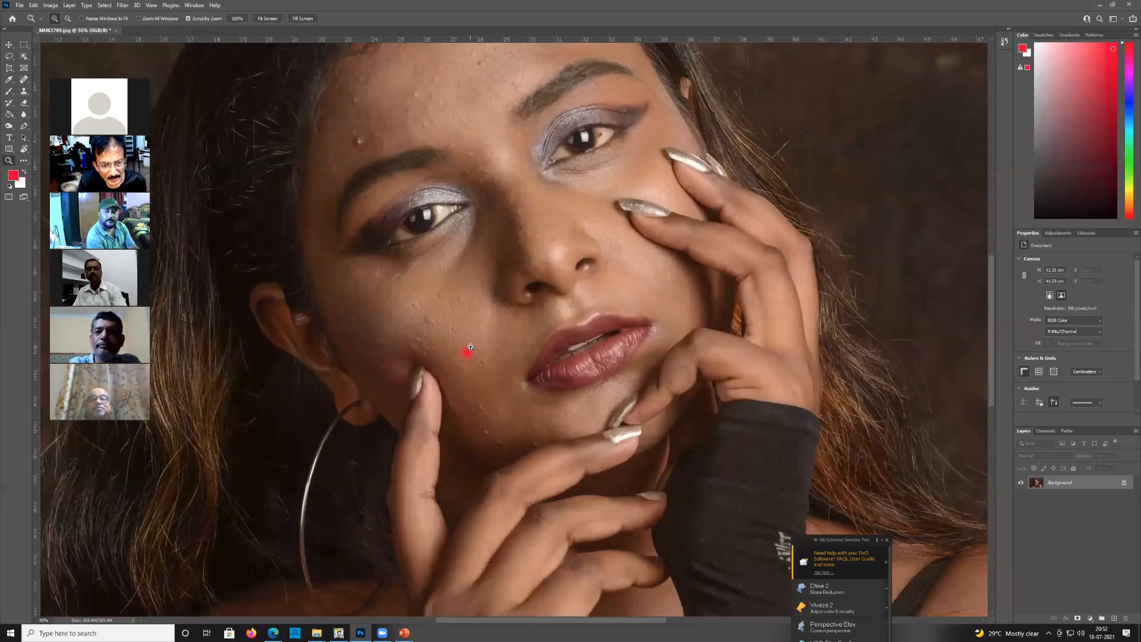
pyautogui.click(471, 347)
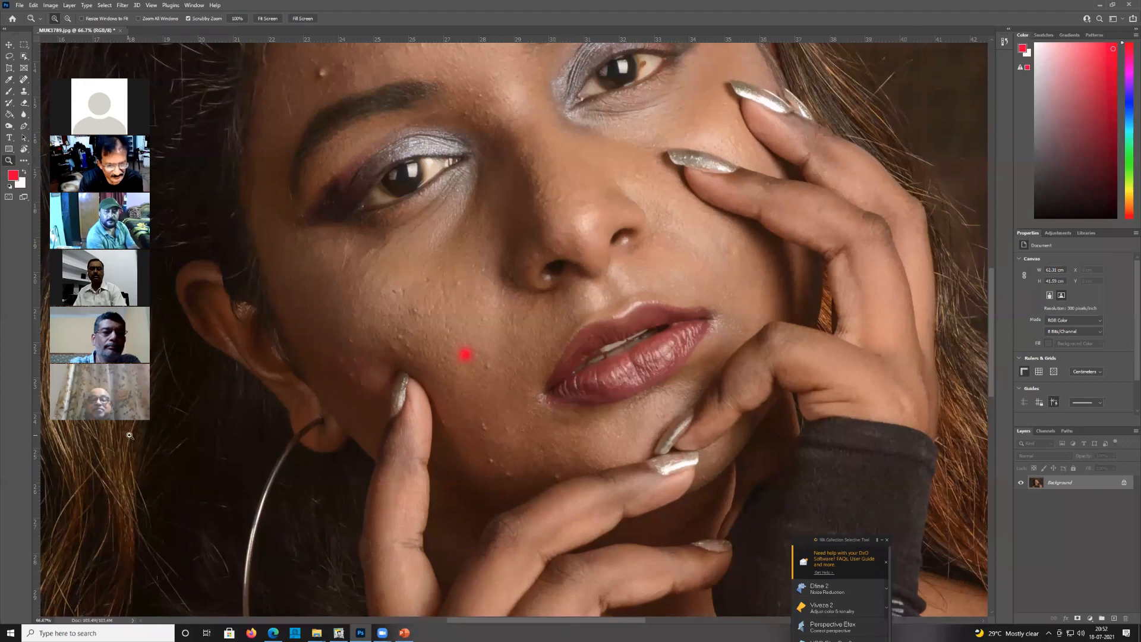
pyautogui.moveTo(269, 344); pyautogui.dragTo(256, 390)
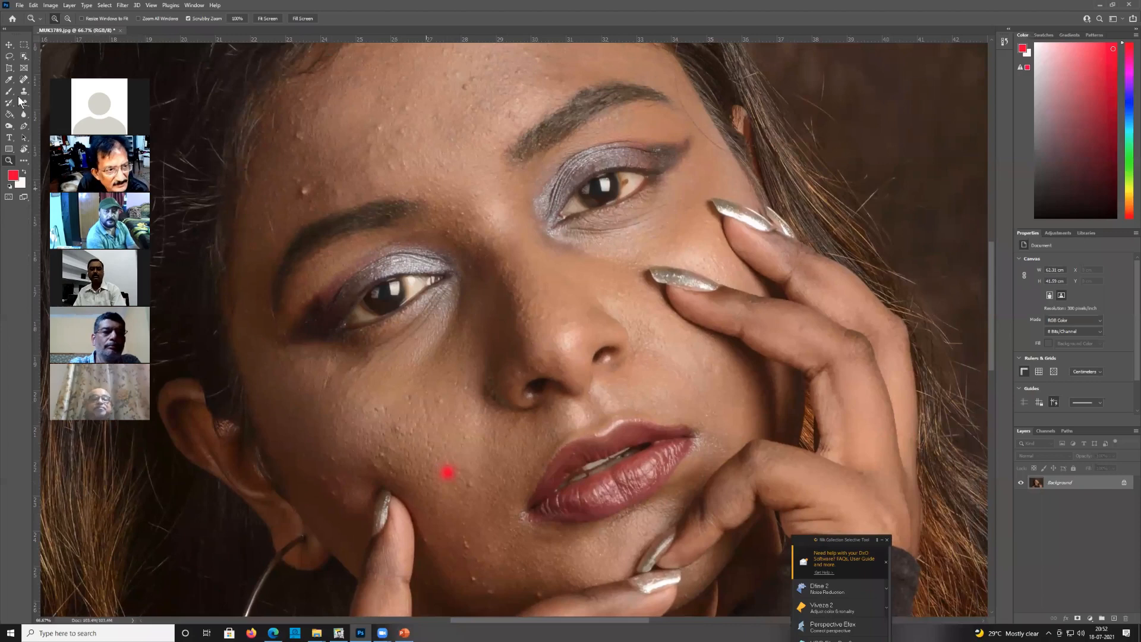
pyautogui.click(33, 6)
pyautogui.click(38, 15)
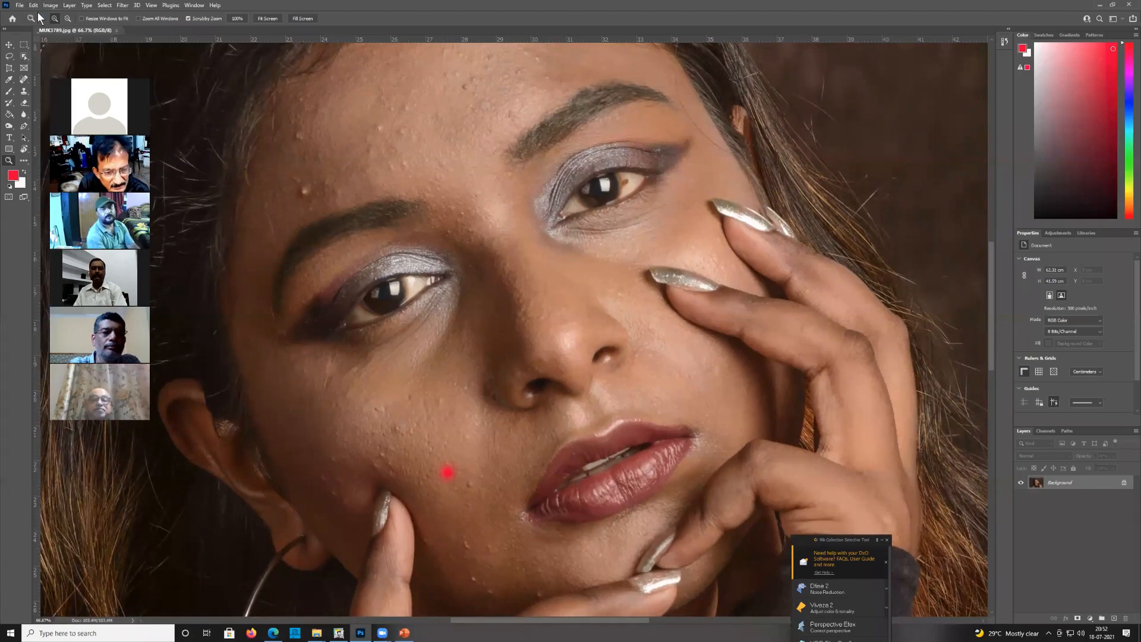
# Apply the Skin Smoothing neural filter with Blur 96 and Smoothness +46 as a new layer and compare it with the original
pyautogui.click(122, 5)
pyautogui.click(133, 41)
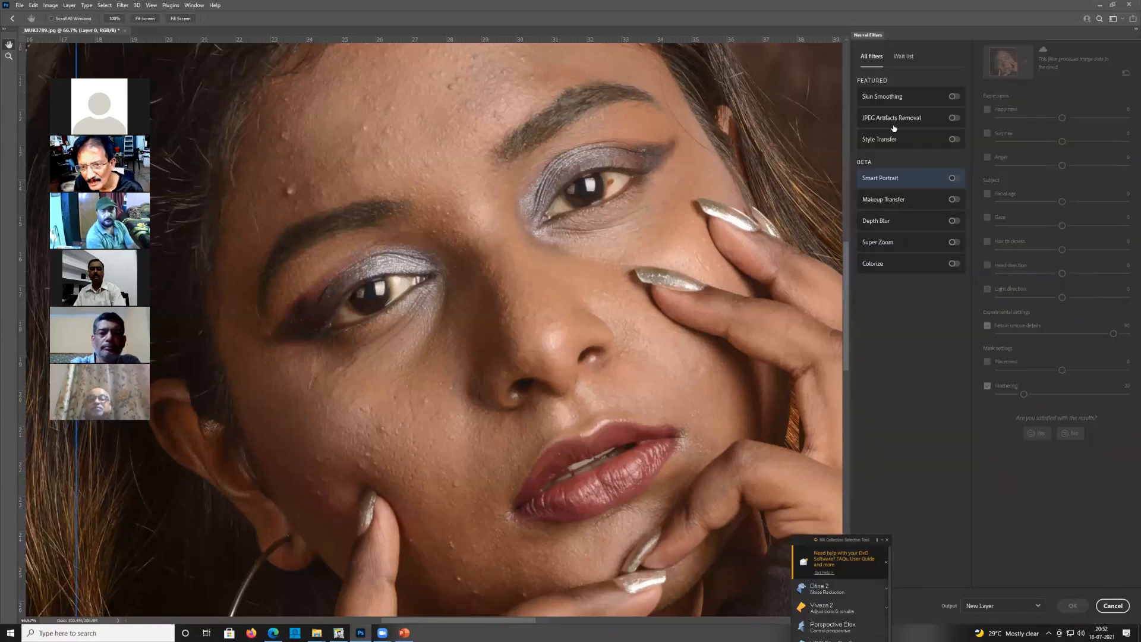
pyautogui.click(953, 96)
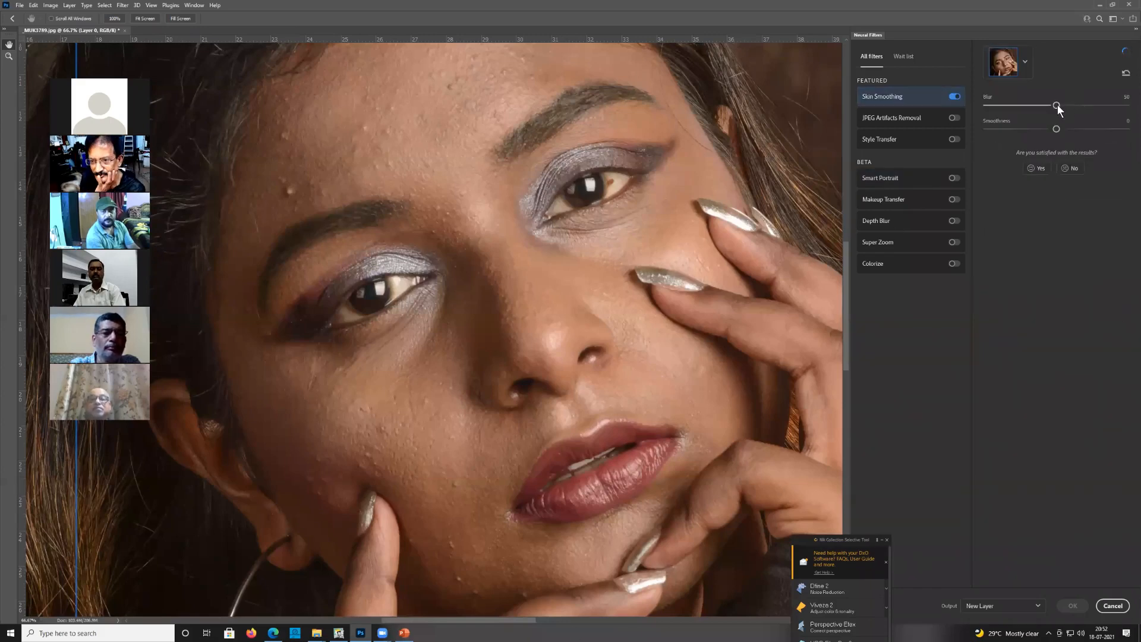
pyautogui.click(1120, 106)
pyautogui.moveTo(1057, 129); pyautogui.dragTo(1122, 129)
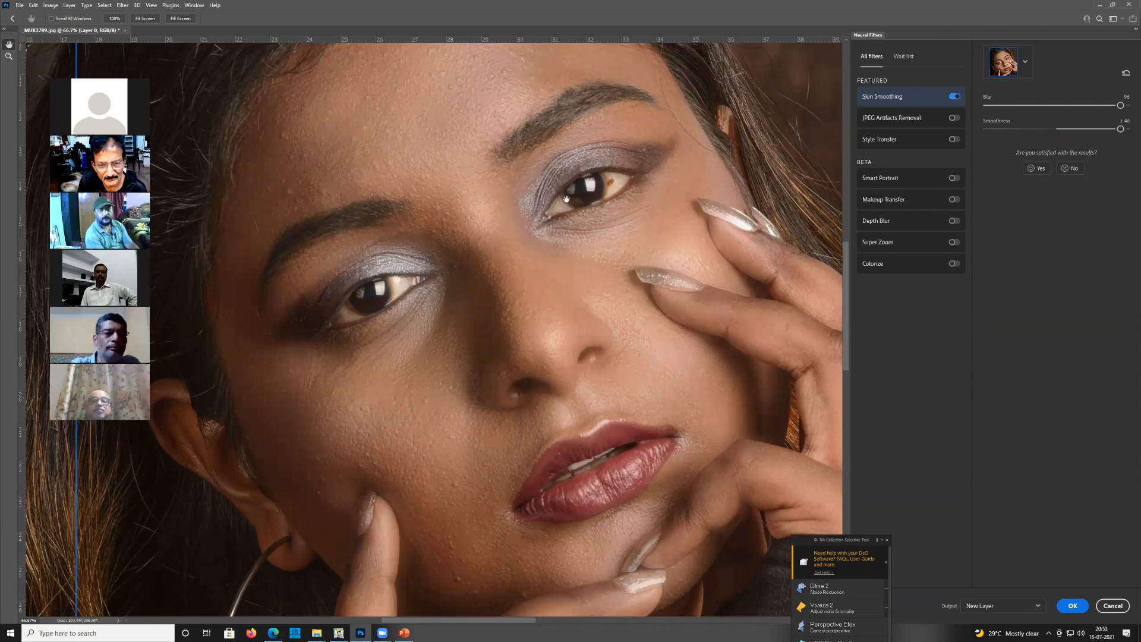
pyautogui.click(1066, 605)
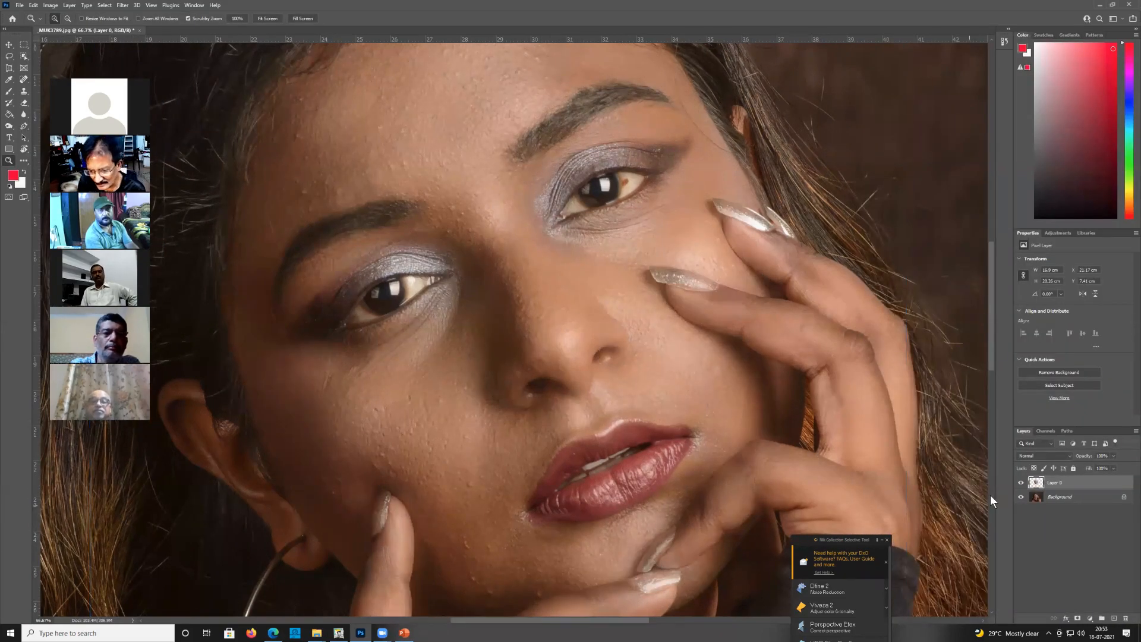
pyautogui.click(1020, 483)
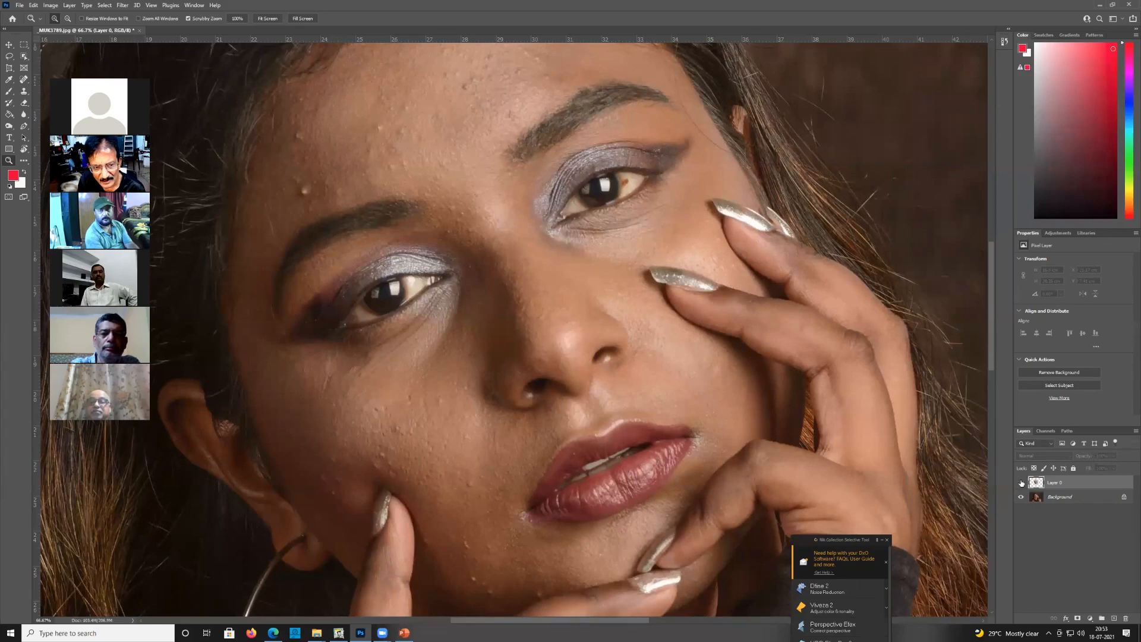
pyautogui.click(1020, 483)
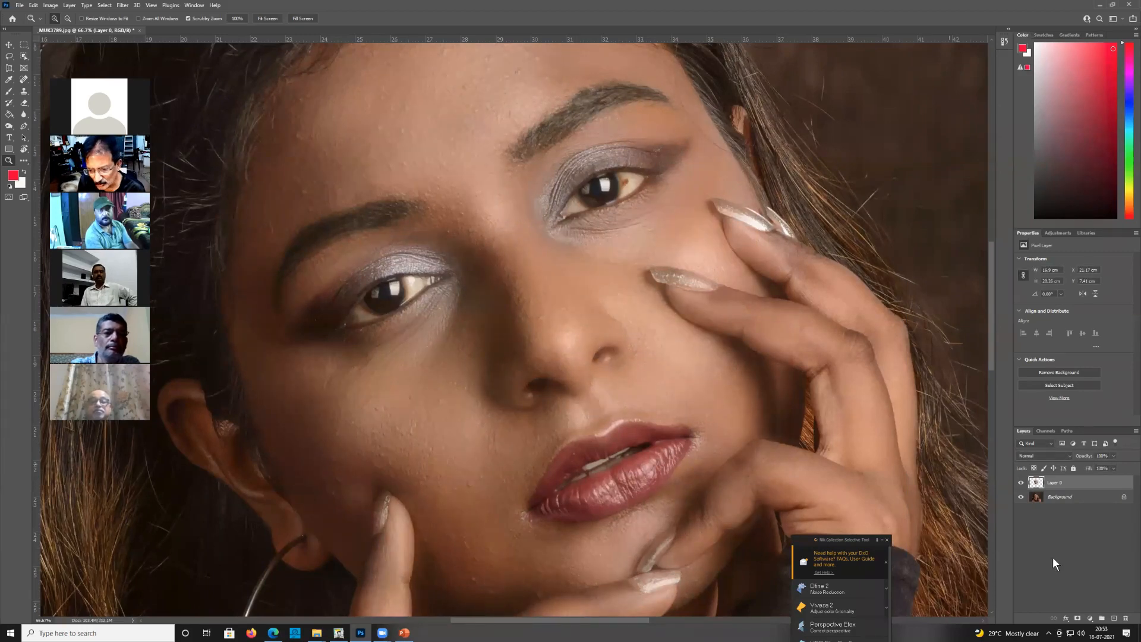
# Add a layer mask to the smoothed layer, paint black over the fingernails to restore their detail, and compare with the original
pyautogui.click(1077, 618)
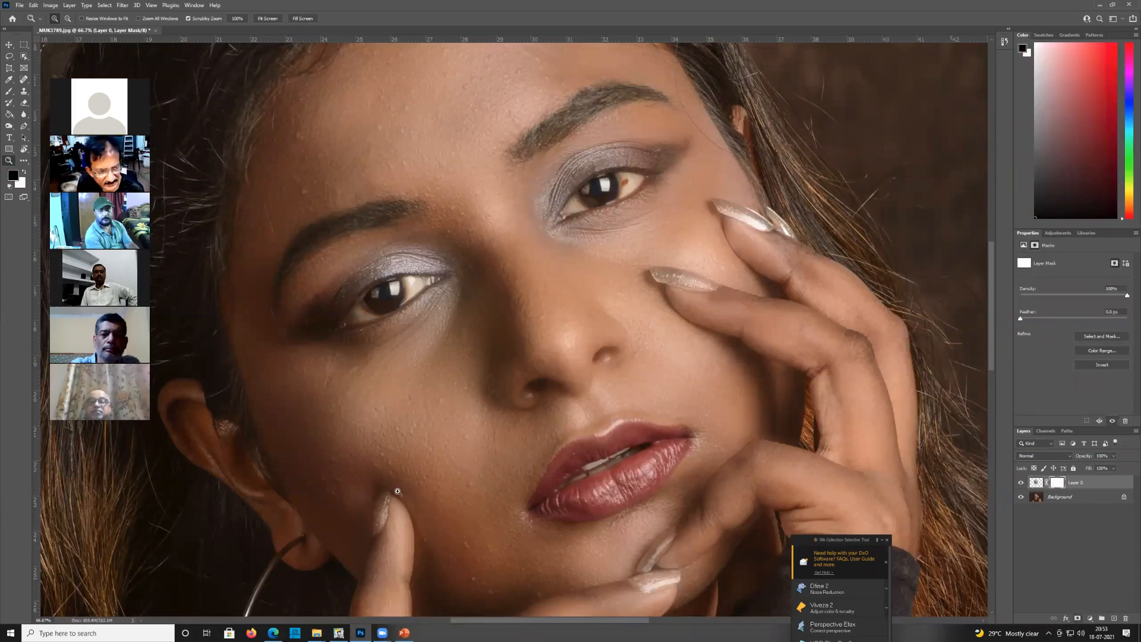
pyautogui.click(9, 91)
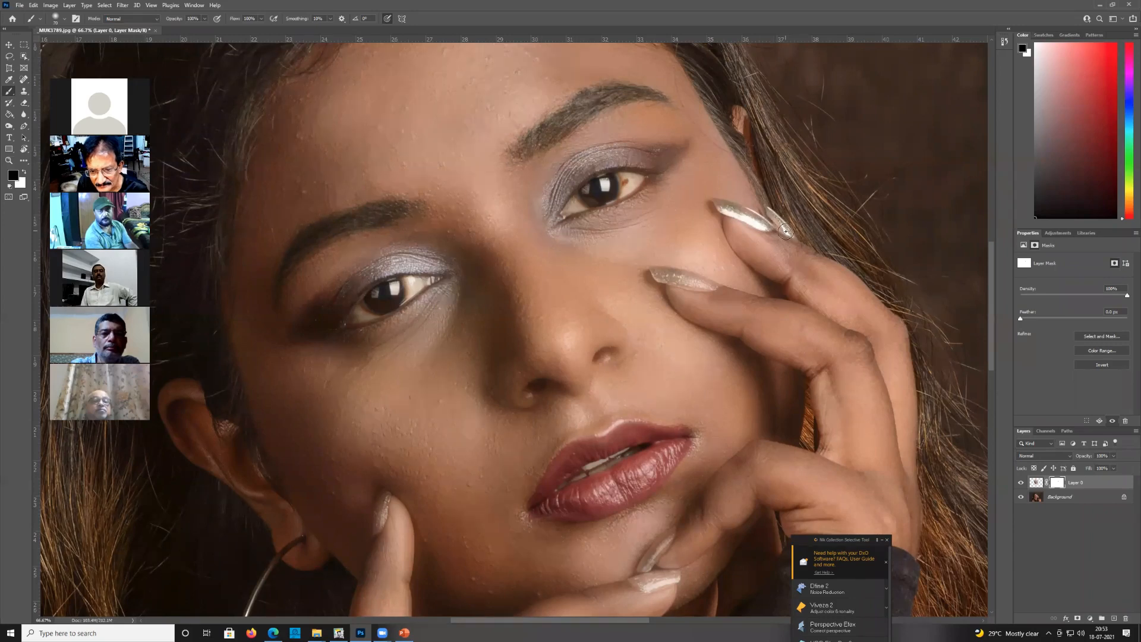
pyautogui.moveTo(668, 275); pyautogui.dragTo(711, 284)
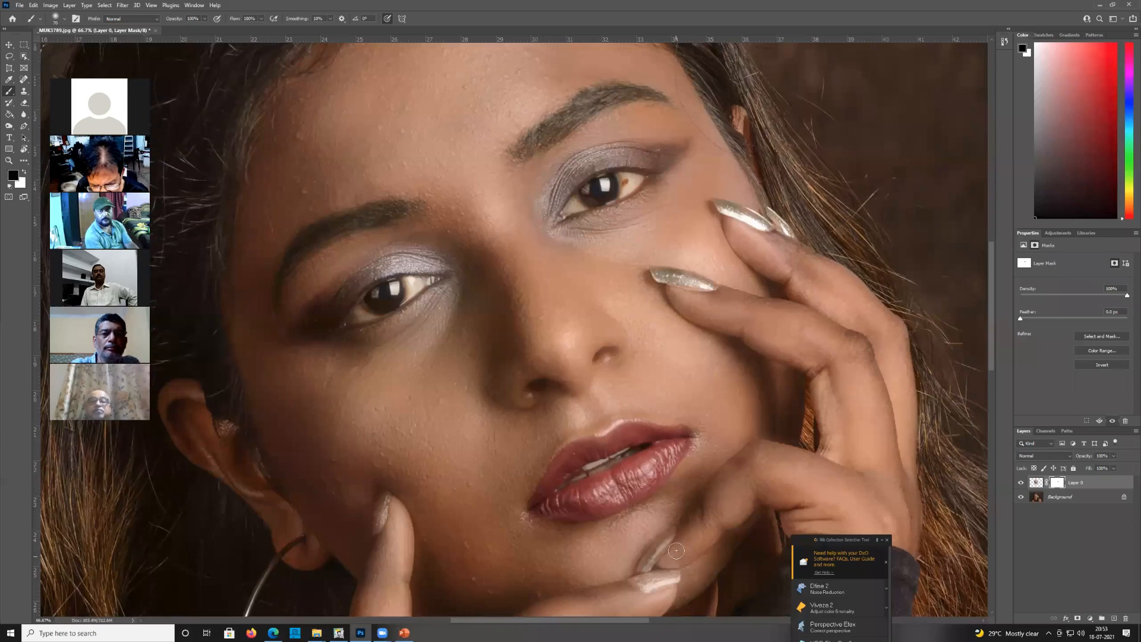
pyautogui.moveTo(643, 583)
pyautogui.mouseDown()
pyautogui.moveTo(670, 577)
pyautogui.moveTo(650, 581)
pyautogui.mouseUp()
pyautogui.moveTo(376, 517)
pyautogui.mouseDown()
pyautogui.moveTo(382, 504)
pyautogui.moveTo(373, 531)
pyautogui.mouseUp()
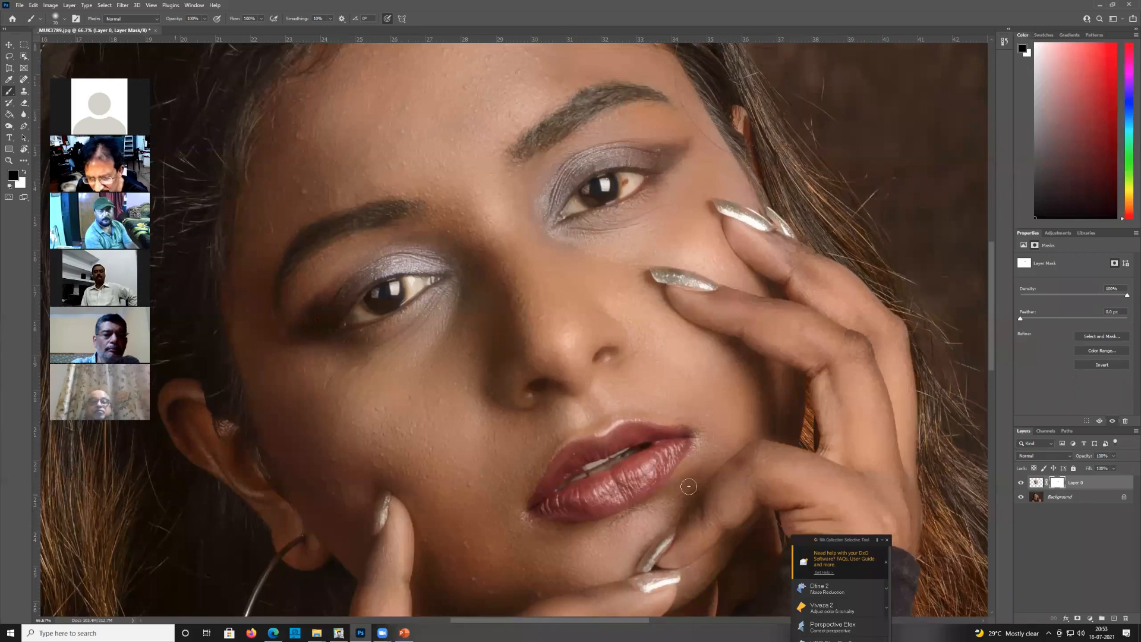
pyautogui.click(1021, 483)
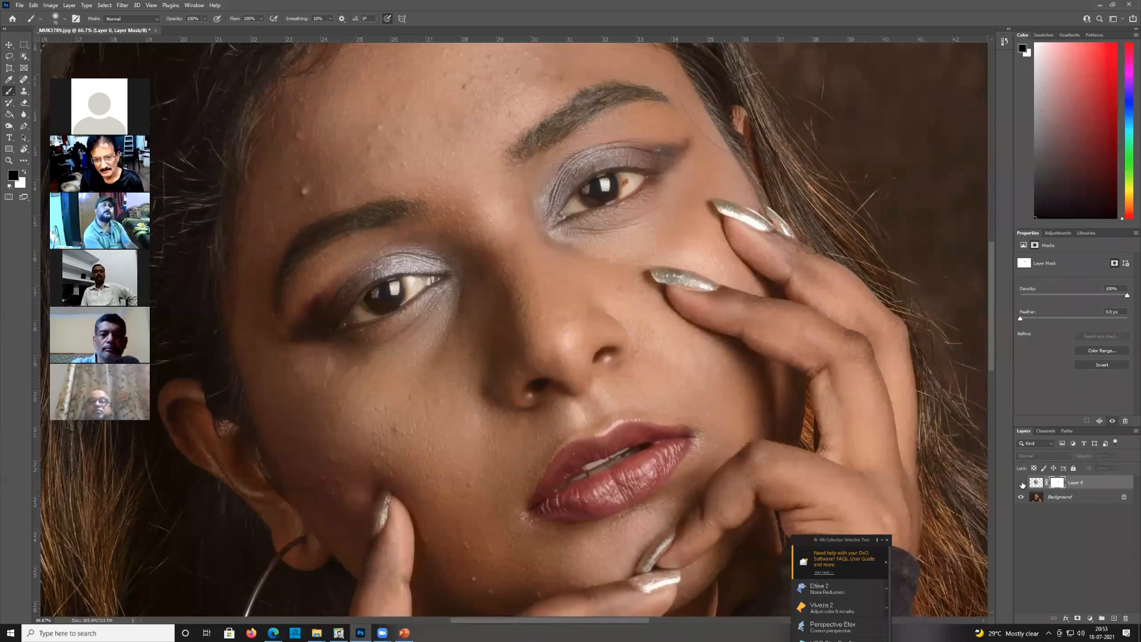
pyautogui.click(1021, 483)
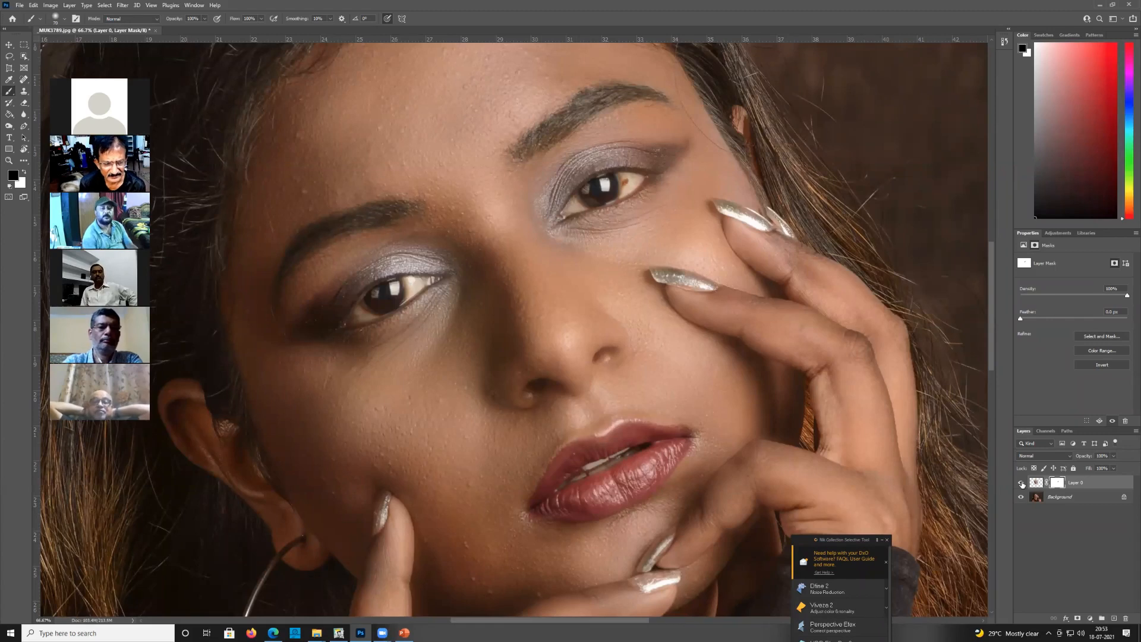
pyautogui.click(1021, 482)
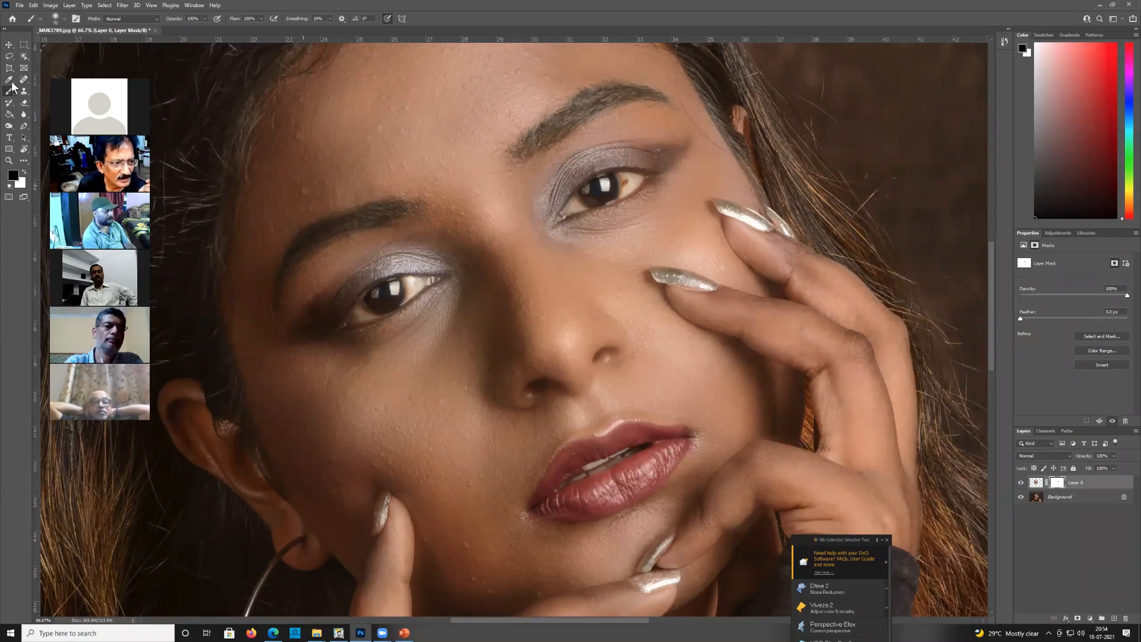
# Flatten the masked Skin Smoothing layer into the background and close _MUK3789 without saving the changes
pyautogui.moveTo(24, 79); pyautogui.dragTo(43, 84)
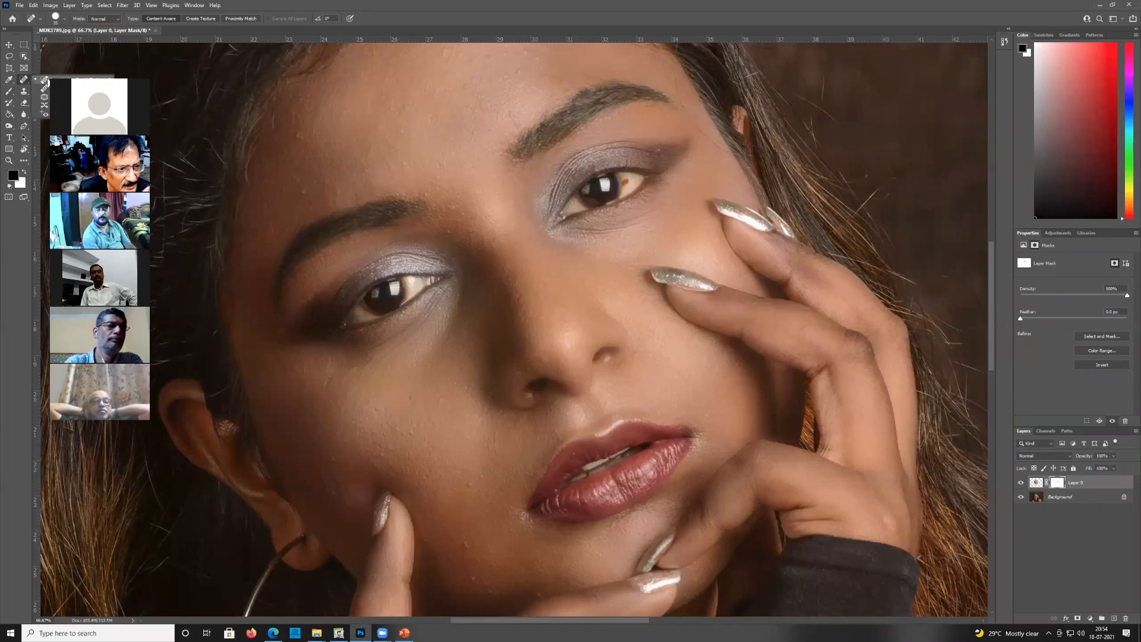
pyautogui.click(45, 81)
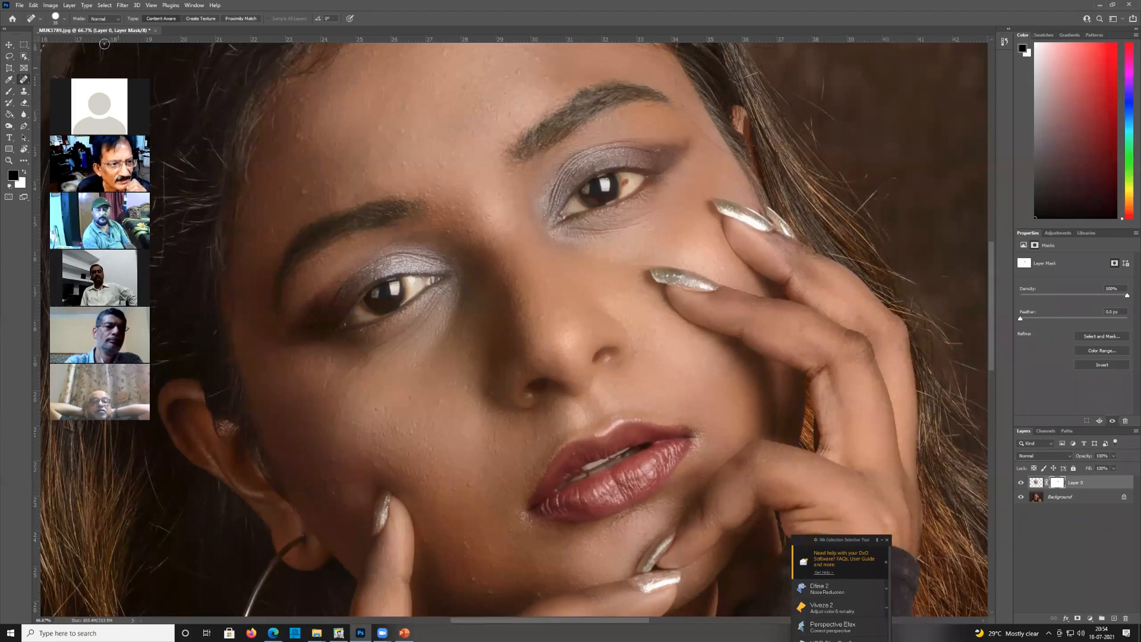
pyautogui.click(70, 5)
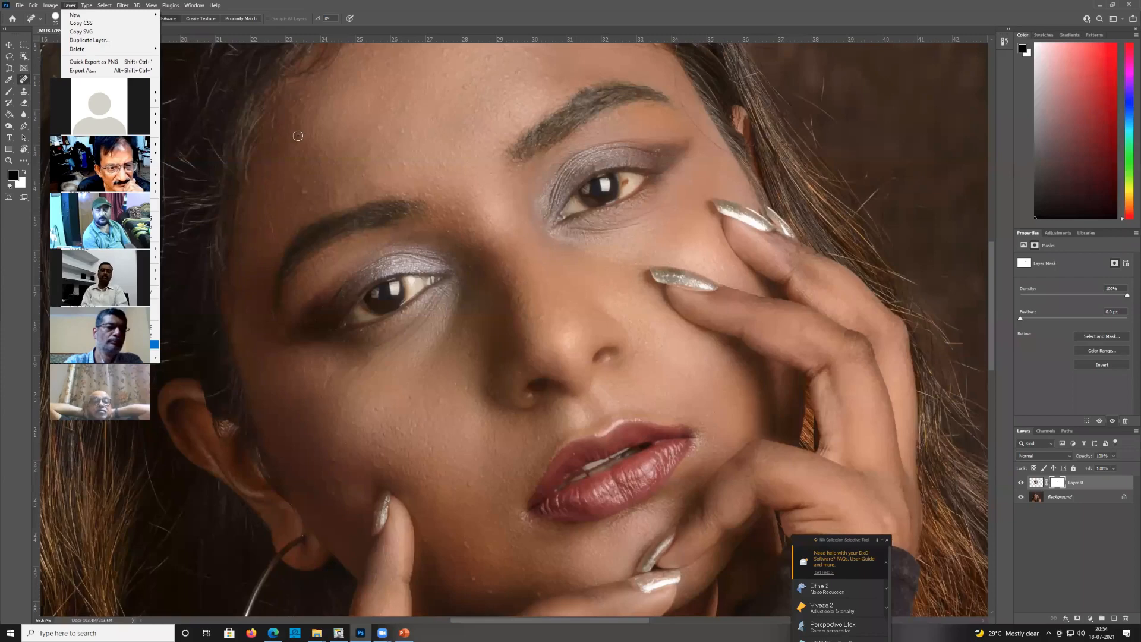
pyautogui.click(89, 345)
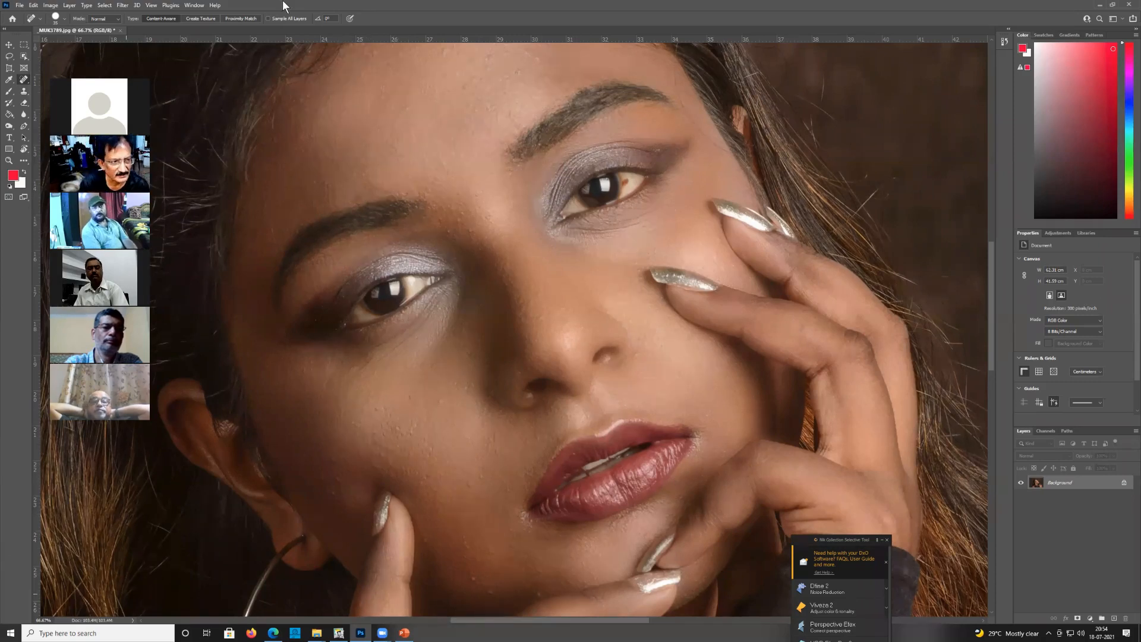
pyautogui.click(120, 30)
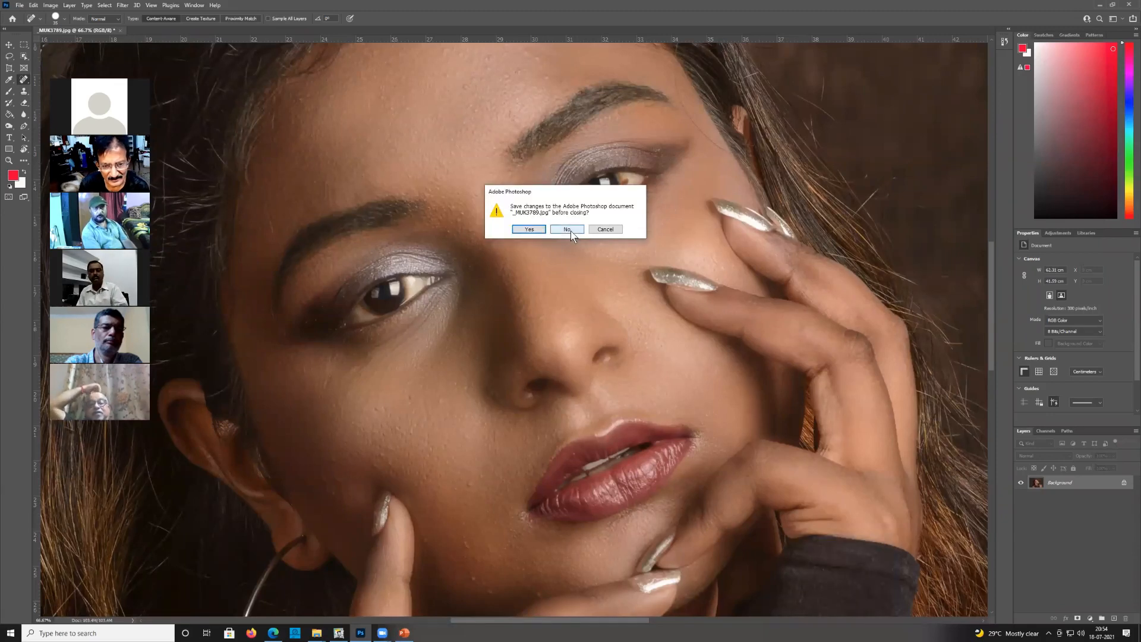
pyautogui.click(568, 230)
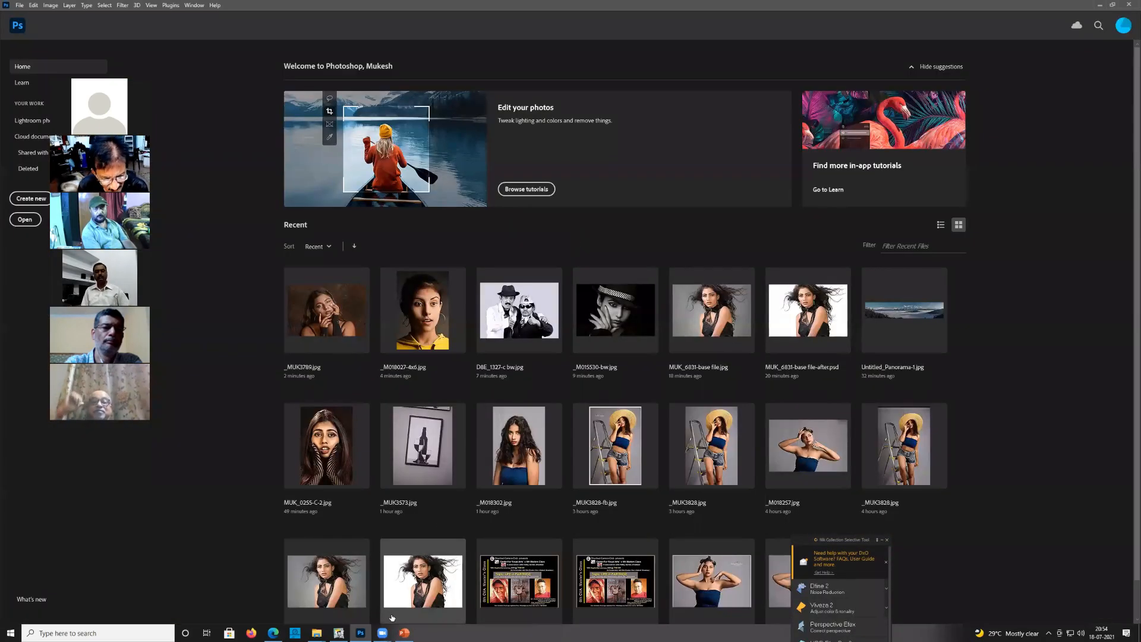
# Open MS1_5609-Estrahorn from the sky replacement subfolder of New features-Photoshop 2021 in Photoshop
pyautogui.click(318, 633)
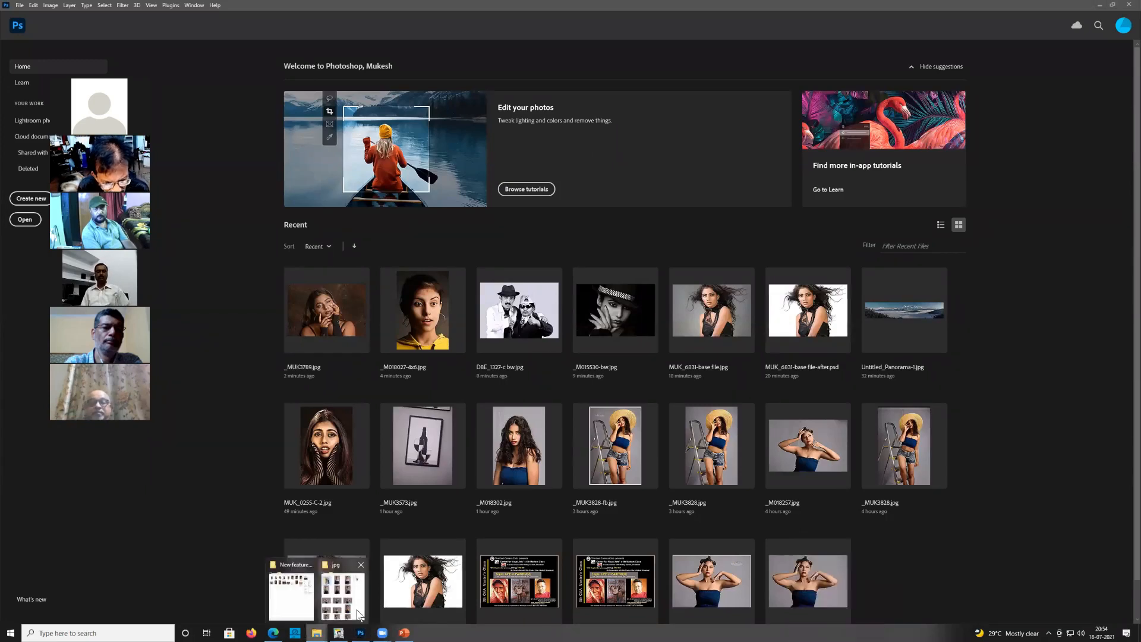
pyautogui.click(311, 607)
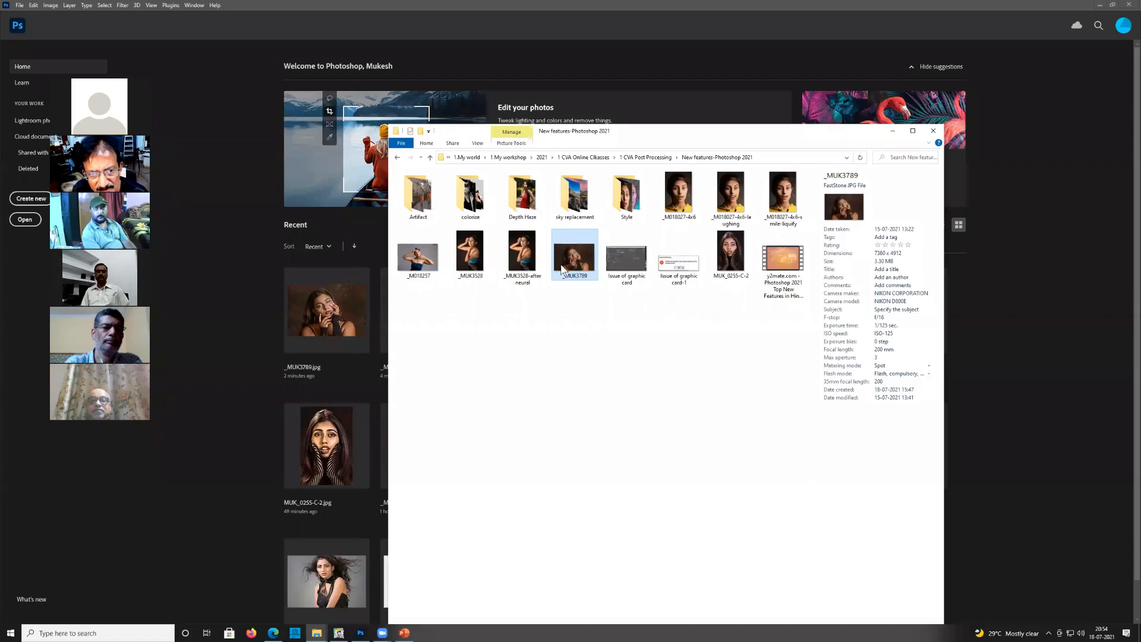
pyautogui.click(627, 223)
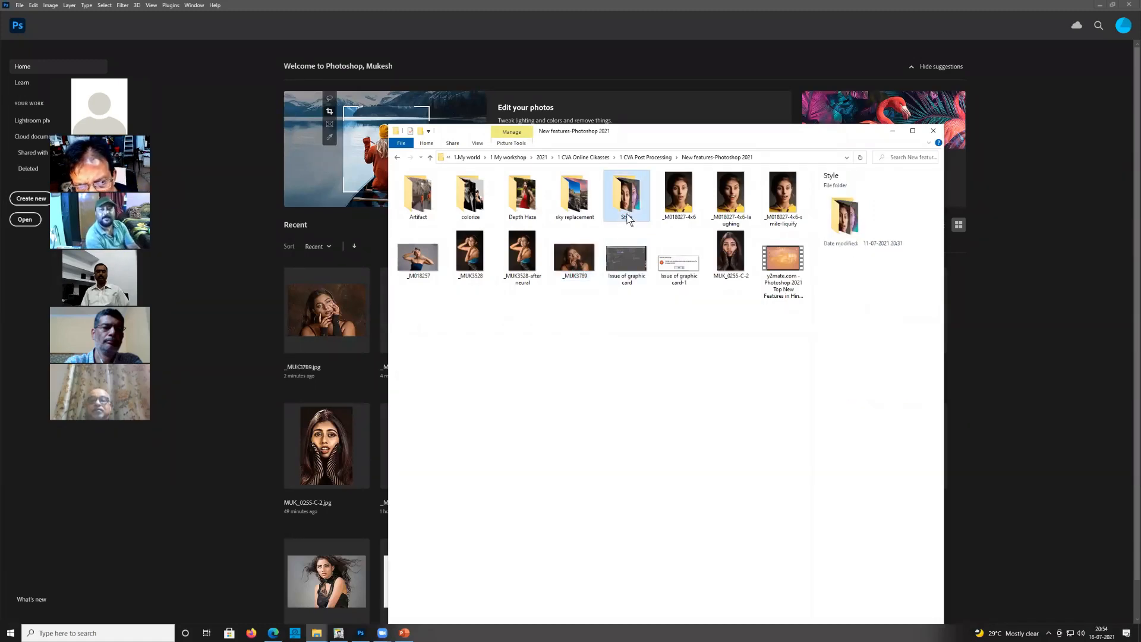
pyautogui.doubleClick(627, 218)
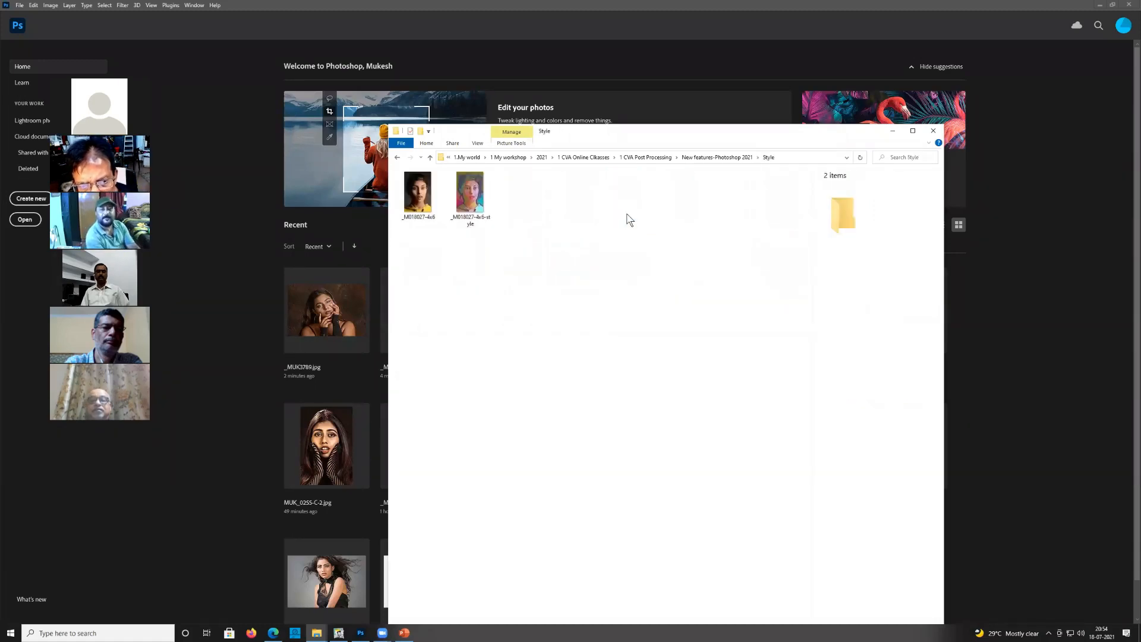
pyautogui.click(396, 158)
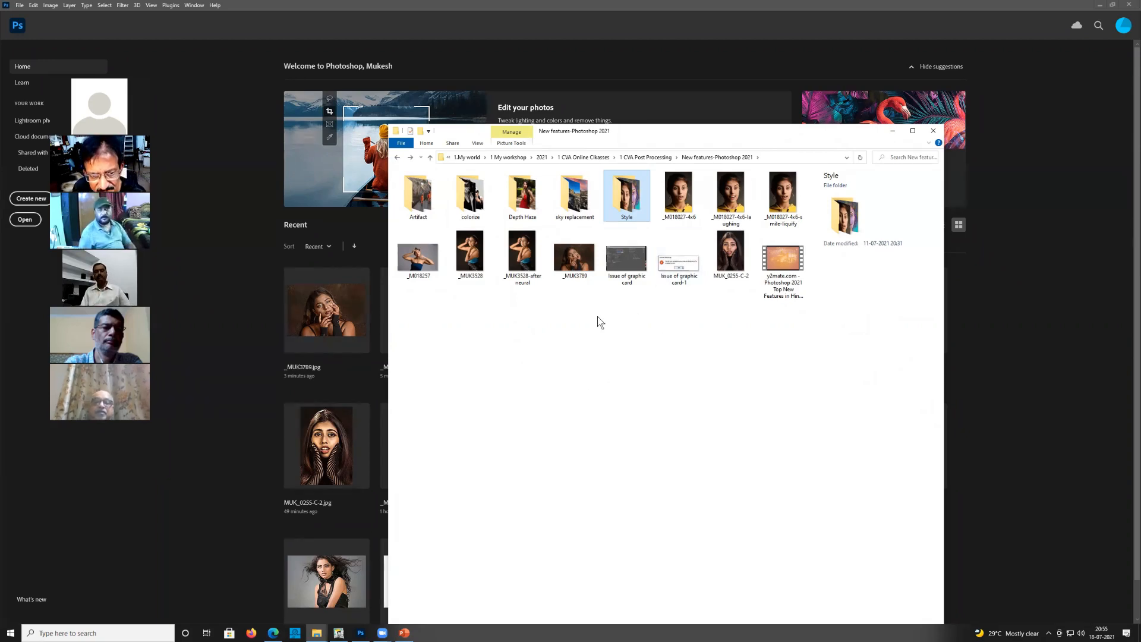
pyautogui.doubleClick(571, 202)
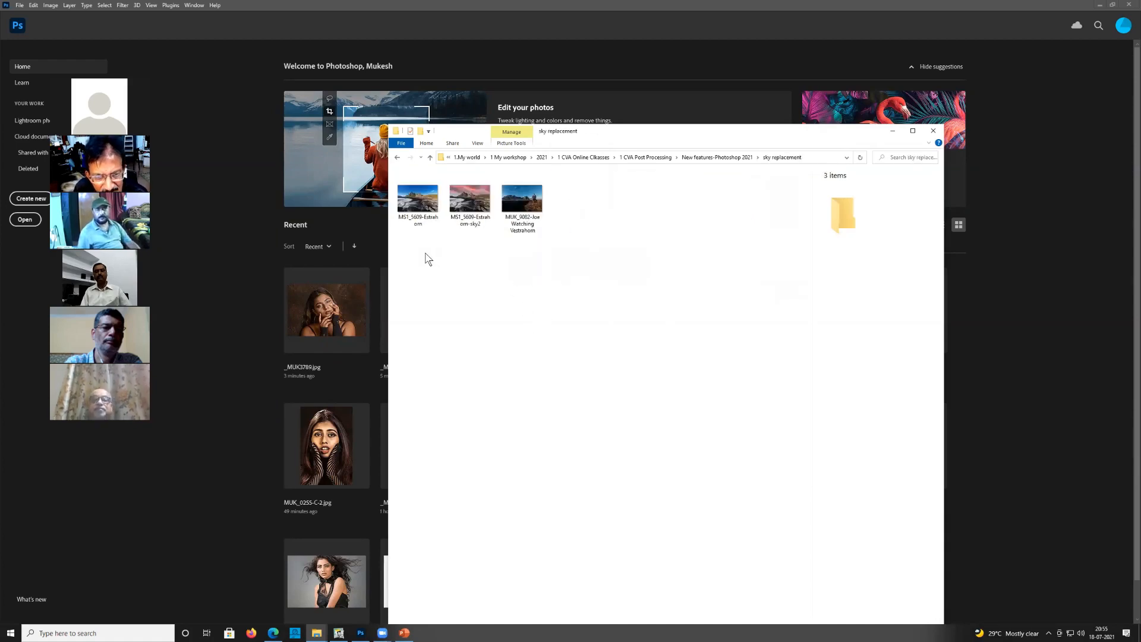
pyautogui.click(419, 205)
pyautogui.moveTo(401, 223); pyautogui.dragTo(318, 298)
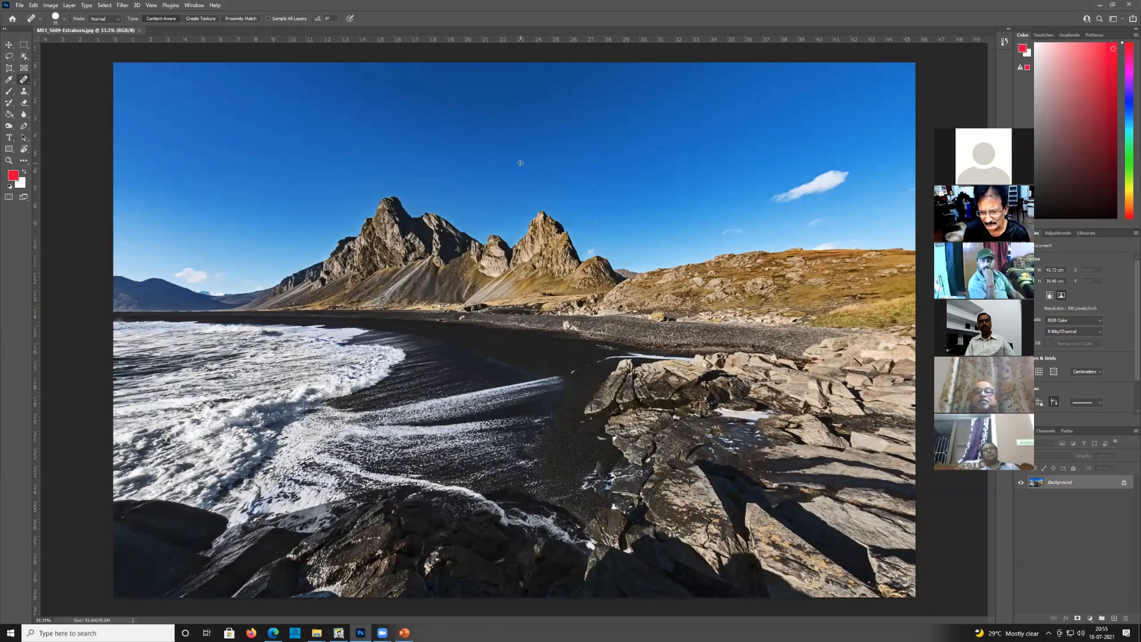
# Switch to the Move tool and start Sky Replacement on the coastal mountain landscape
pyautogui.click(33, 5)
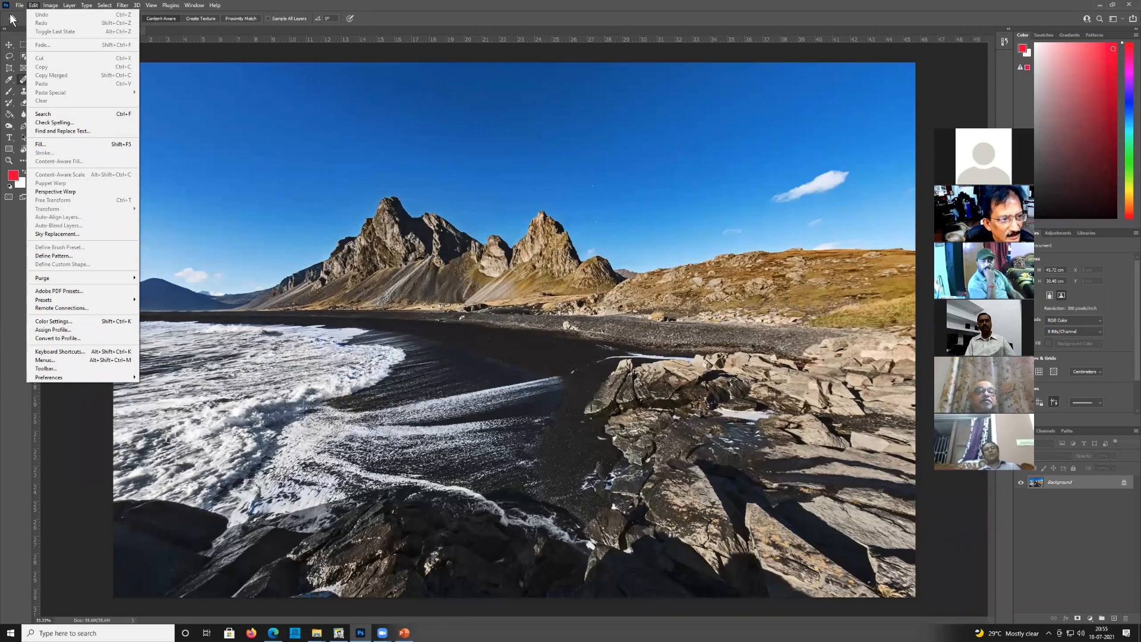
pyautogui.click(72, 44)
pyautogui.click(10, 45)
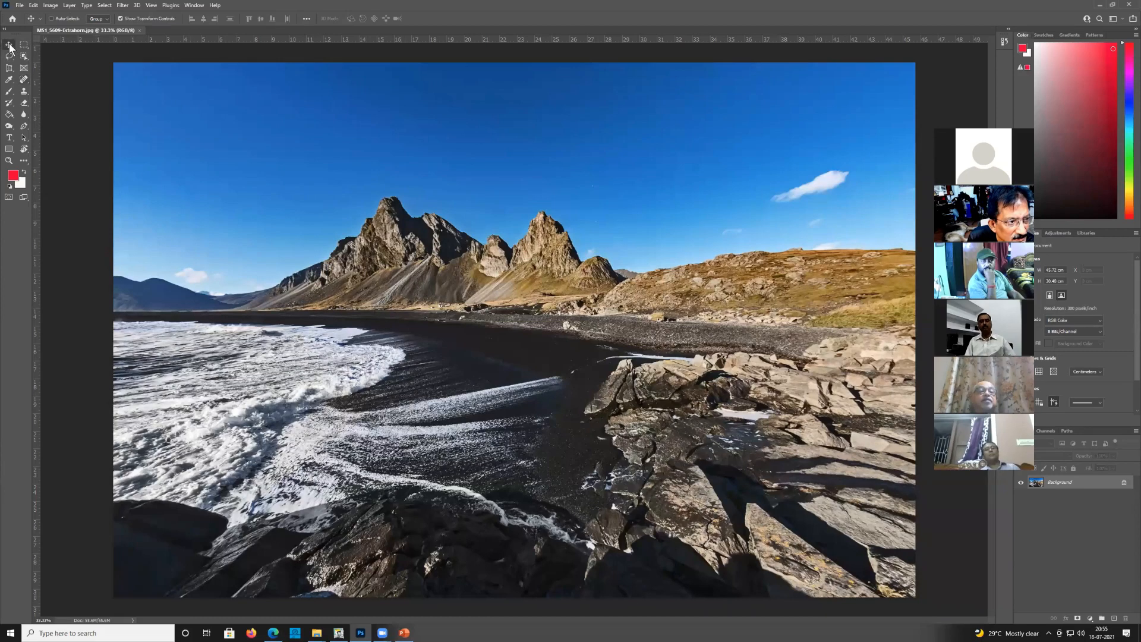
pyautogui.click(33, 5)
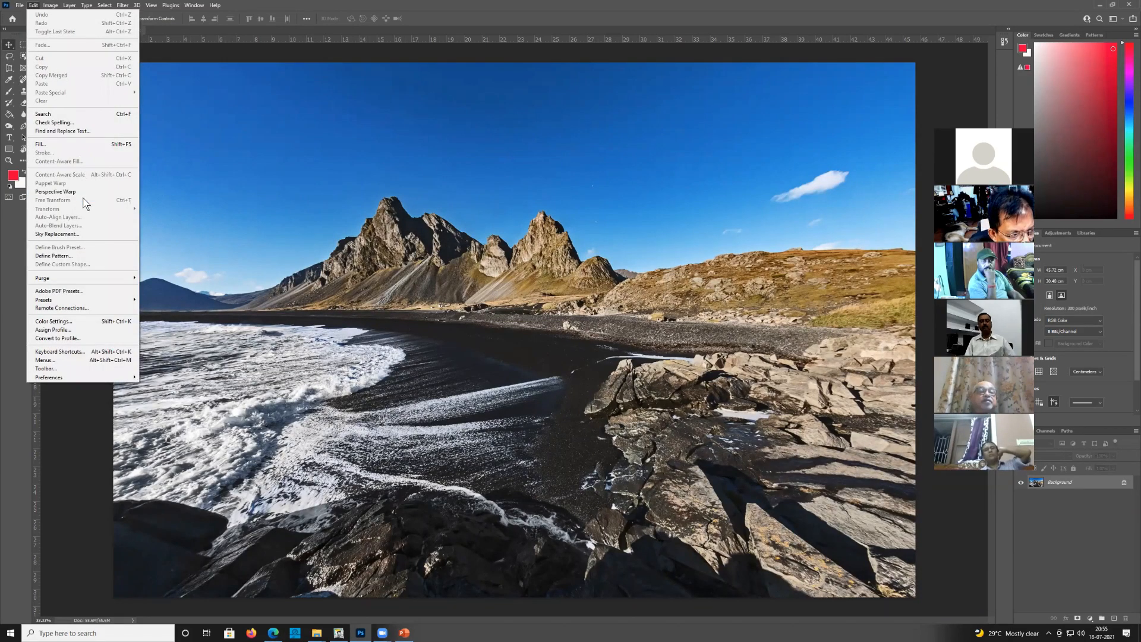
pyautogui.click(86, 237)
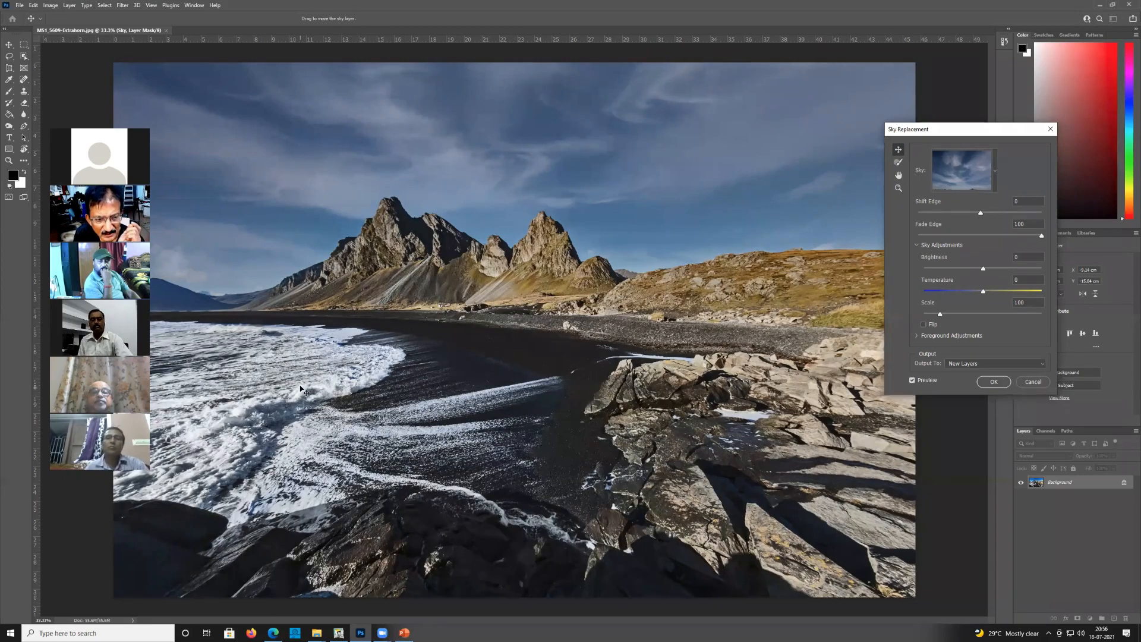
# Preview a puffy-cloud sky and a dappled-cloud sky, and choose the pink-orange sunset preset as the replacement sky
pyautogui.click(994, 169)
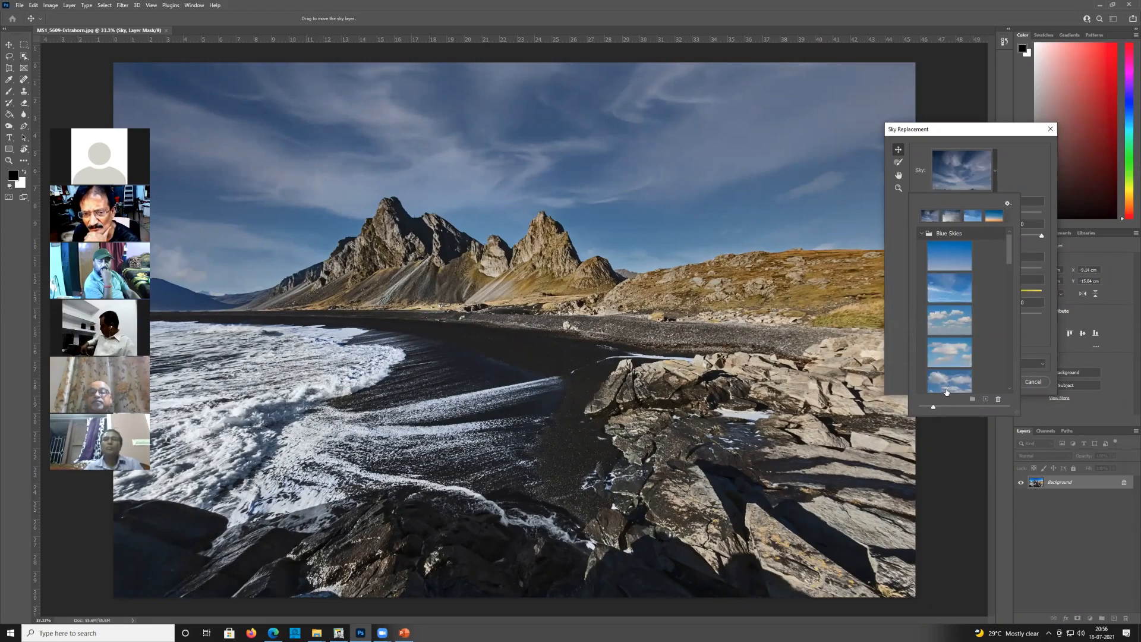
pyautogui.click(949, 319)
pyautogui.moveTo(1010, 258); pyautogui.dragTo(1014, 284)
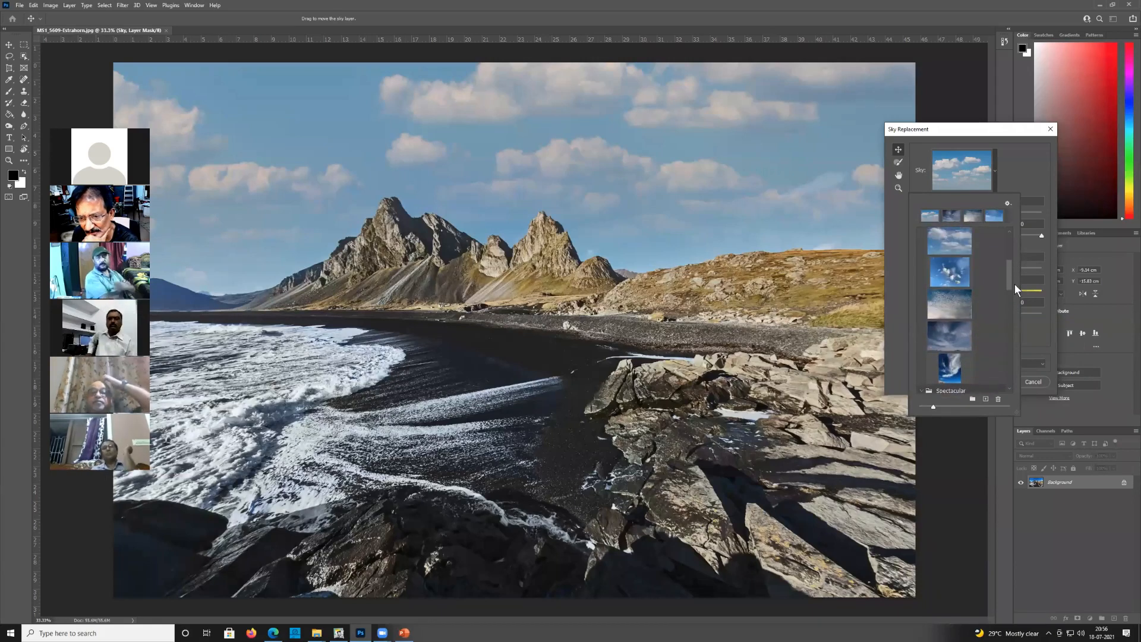
pyautogui.click(956, 310)
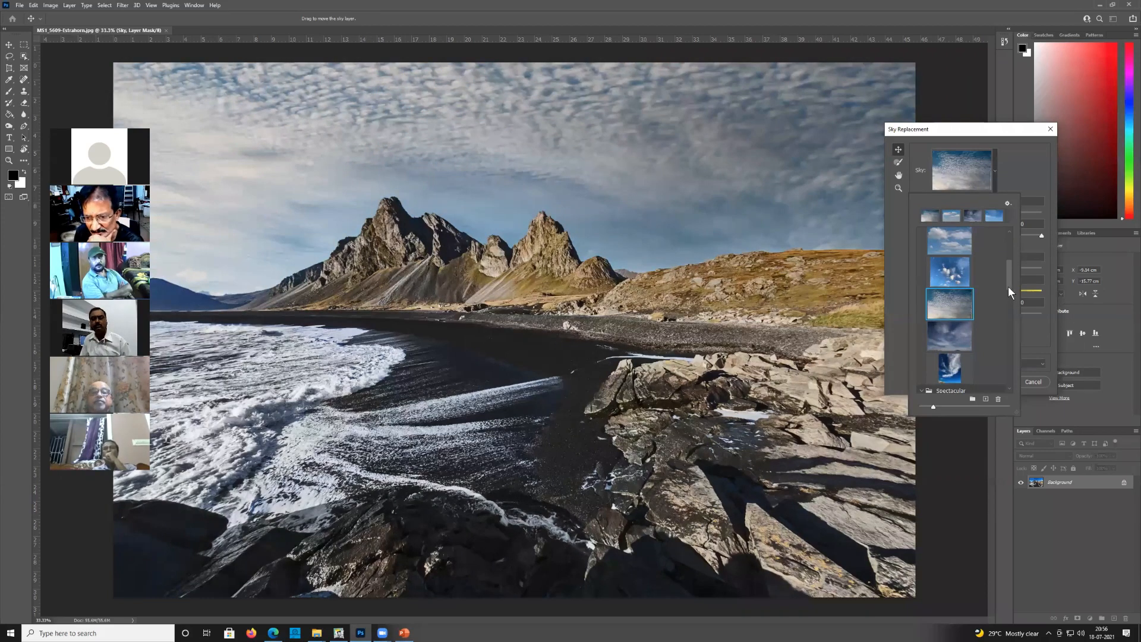
pyautogui.moveTo(1007, 284); pyautogui.dragTo(1009, 320)
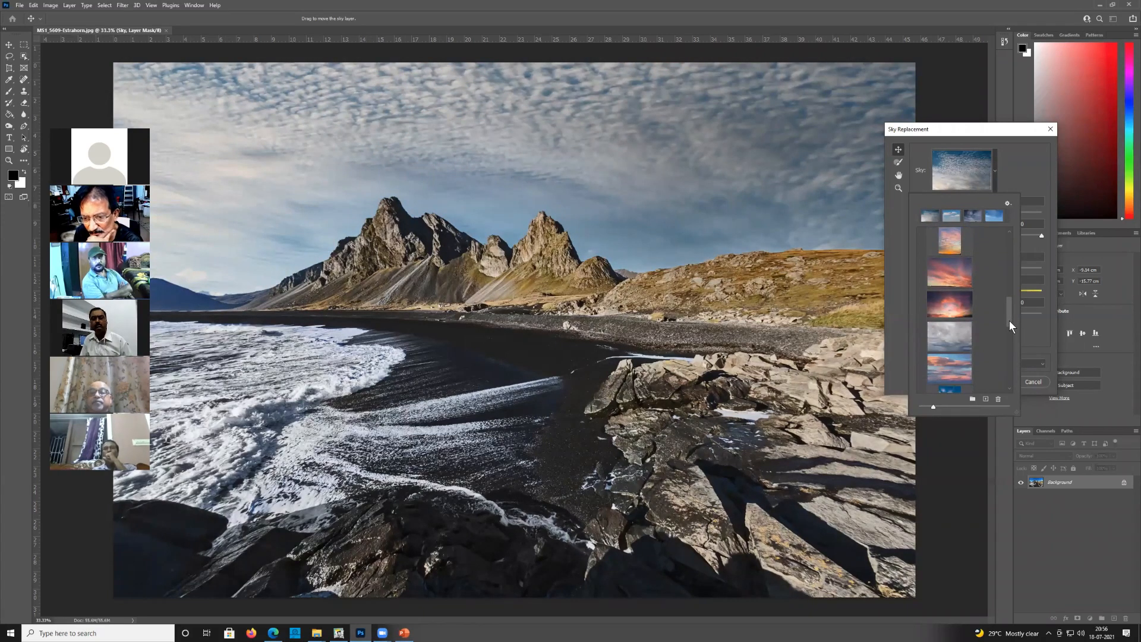
pyautogui.click(950, 274)
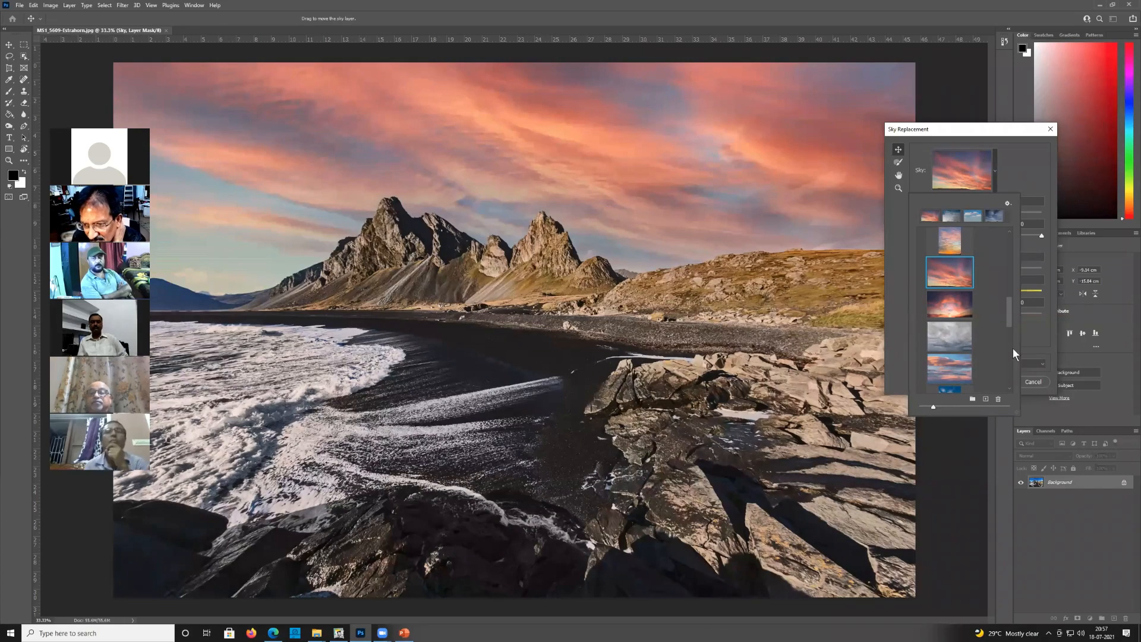
# Check the options for importing skies from images, and apply the sunset sky replacement with output to New Layers
pyautogui.click(1007, 203)
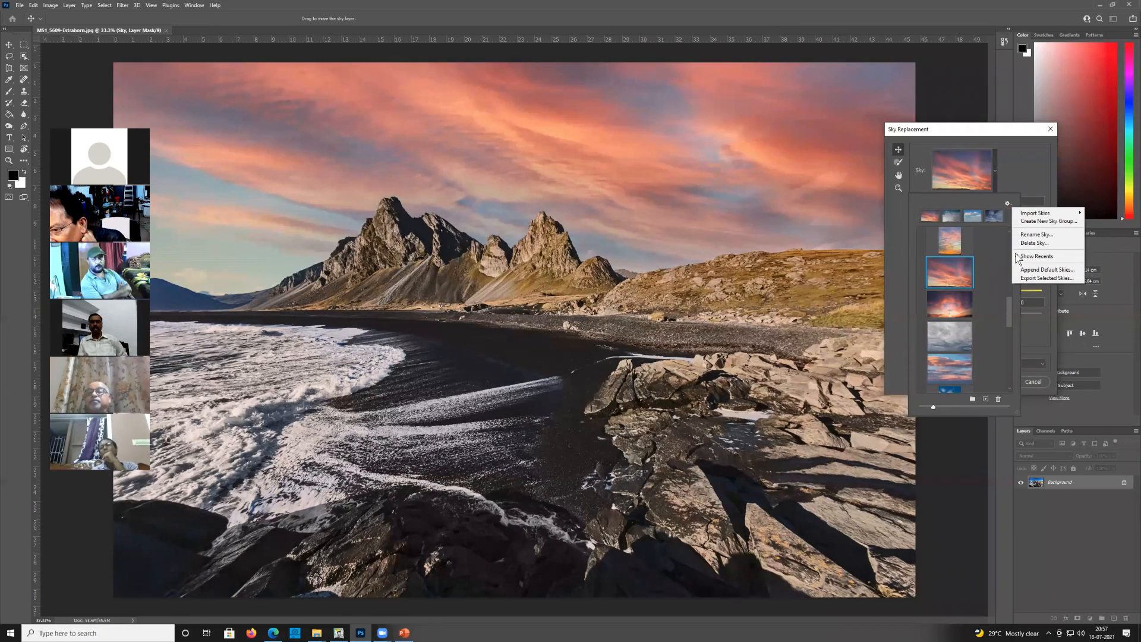
pyautogui.moveTo(1036, 218)
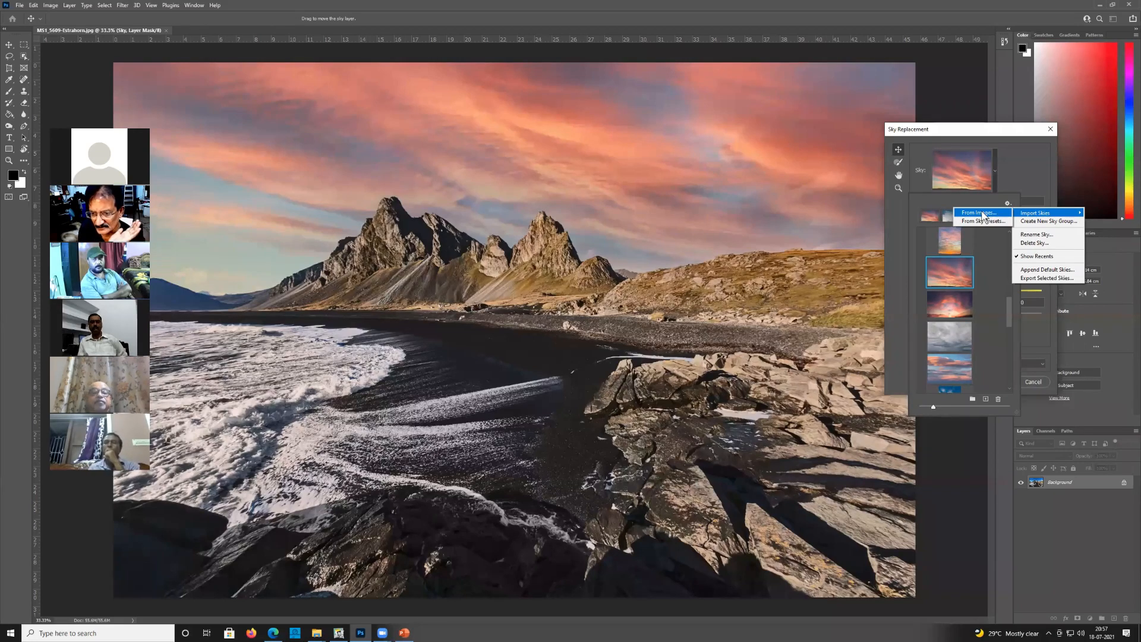
pyautogui.click(1025, 153)
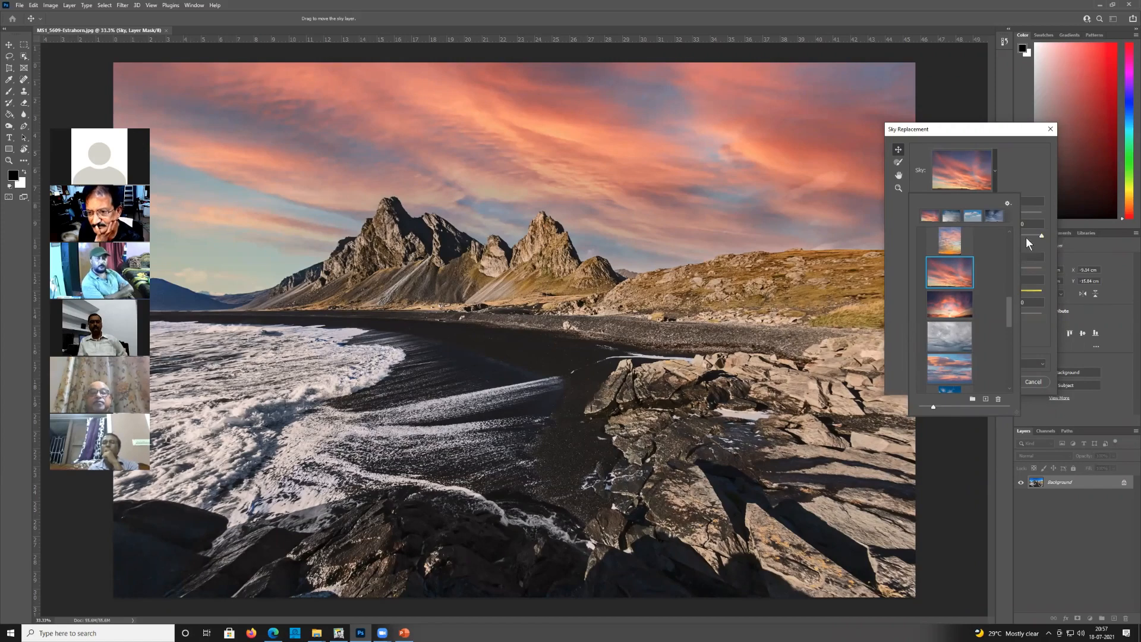
pyautogui.moveTo(1004, 129); pyautogui.dragTo(930, 137)
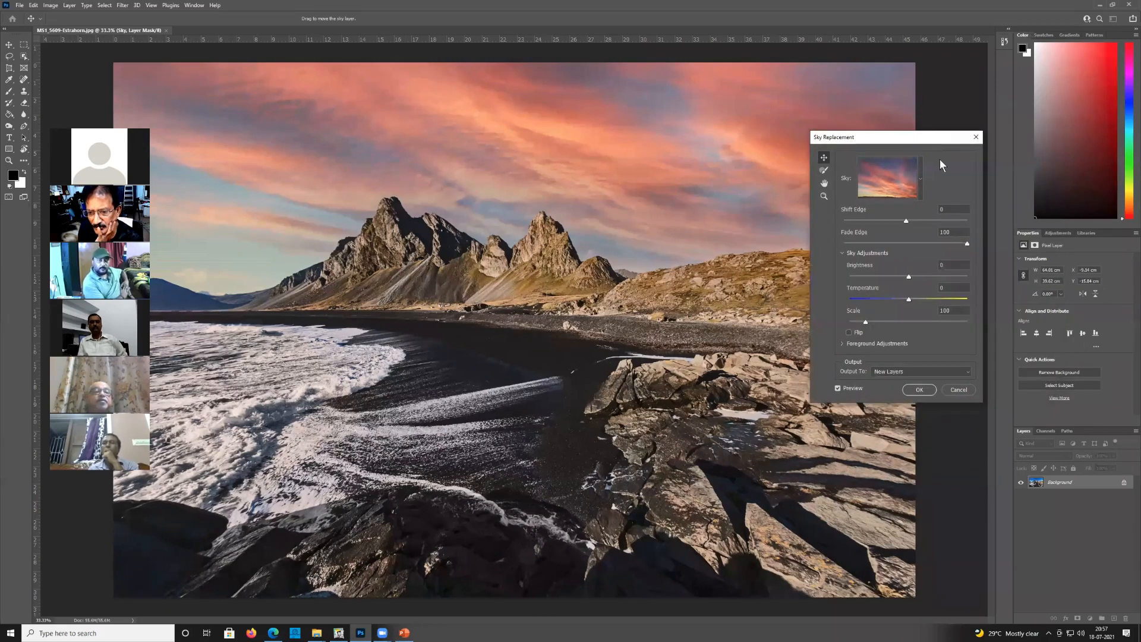
pyautogui.click(917, 390)
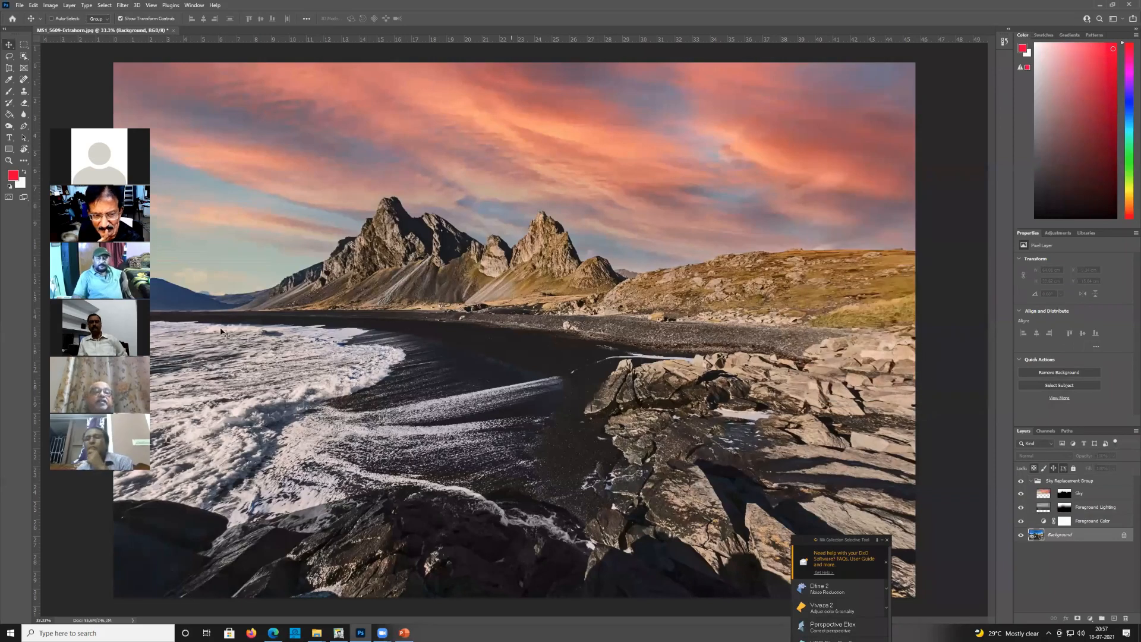
# Close the MS1_5609-Estrahorn landscape without saving the sky replacement
pyautogui.click(34, 4)
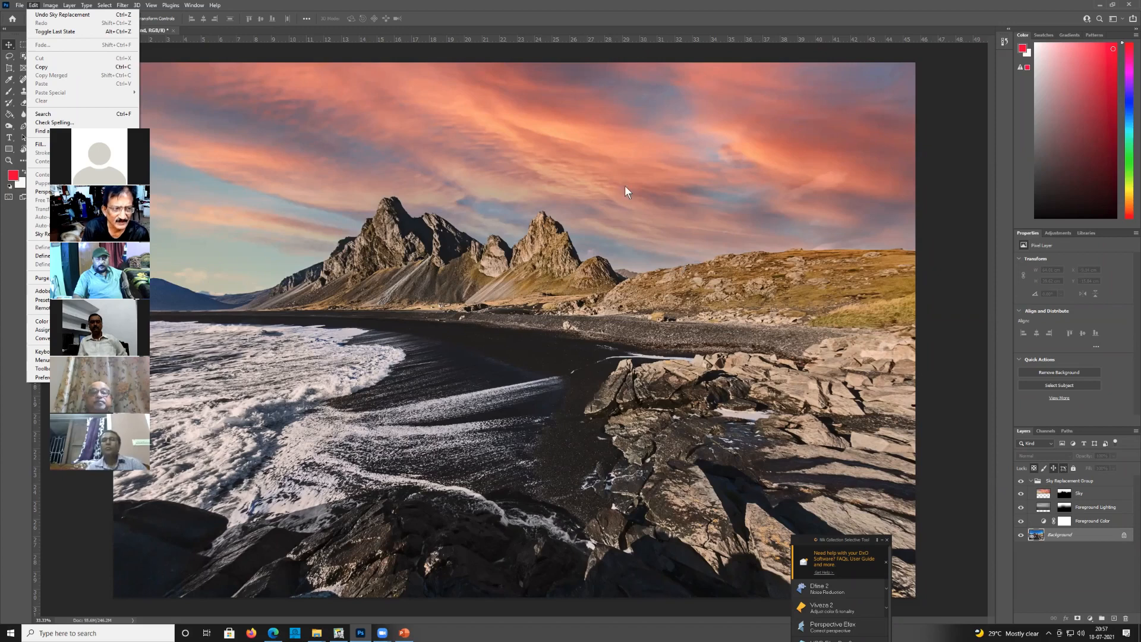
pyautogui.click(173, 30)
pyautogui.click(173, 29)
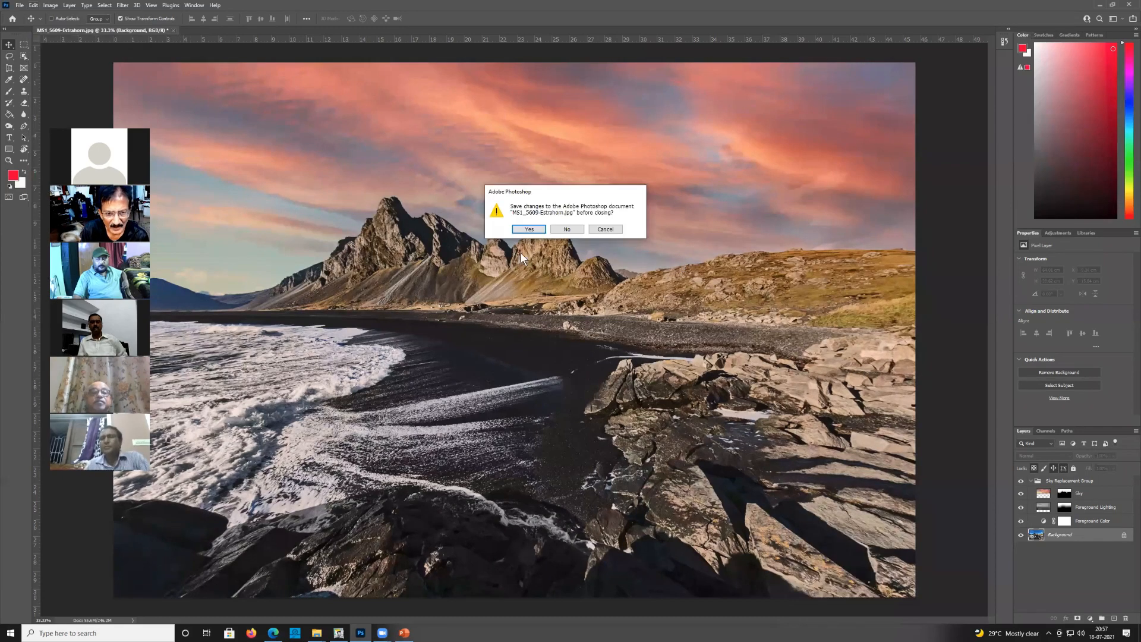
pyautogui.click(567, 230)
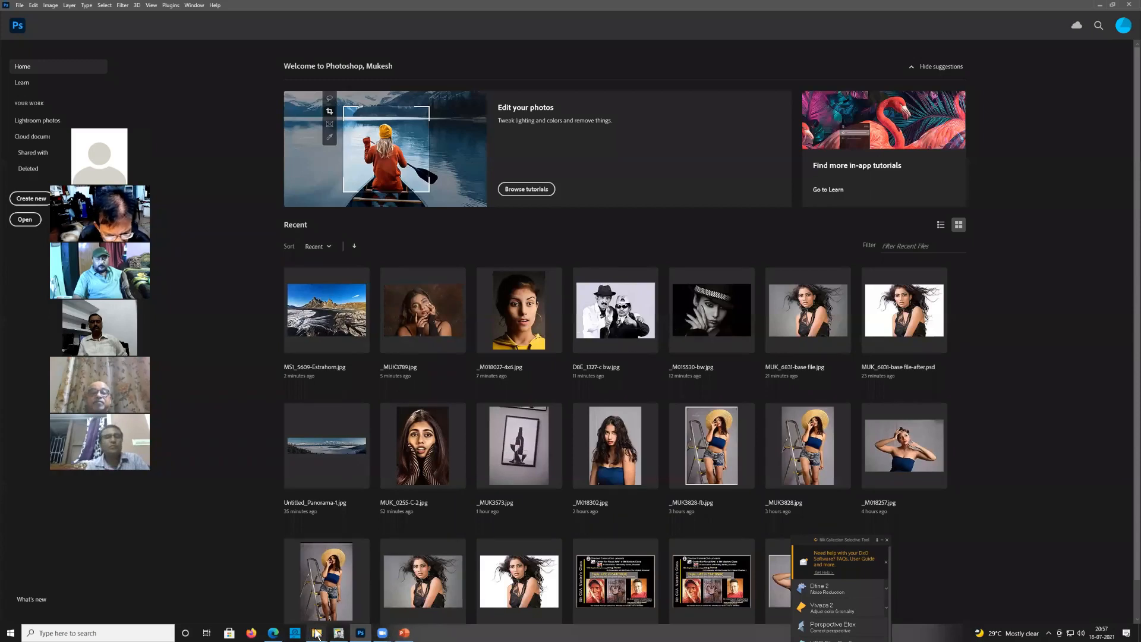
# Browse the New features-Photoshop 2021 sample folders and open the _M018080-org portrait from the Artifact folder in Photoshop
pyautogui.moveTo(317, 633)
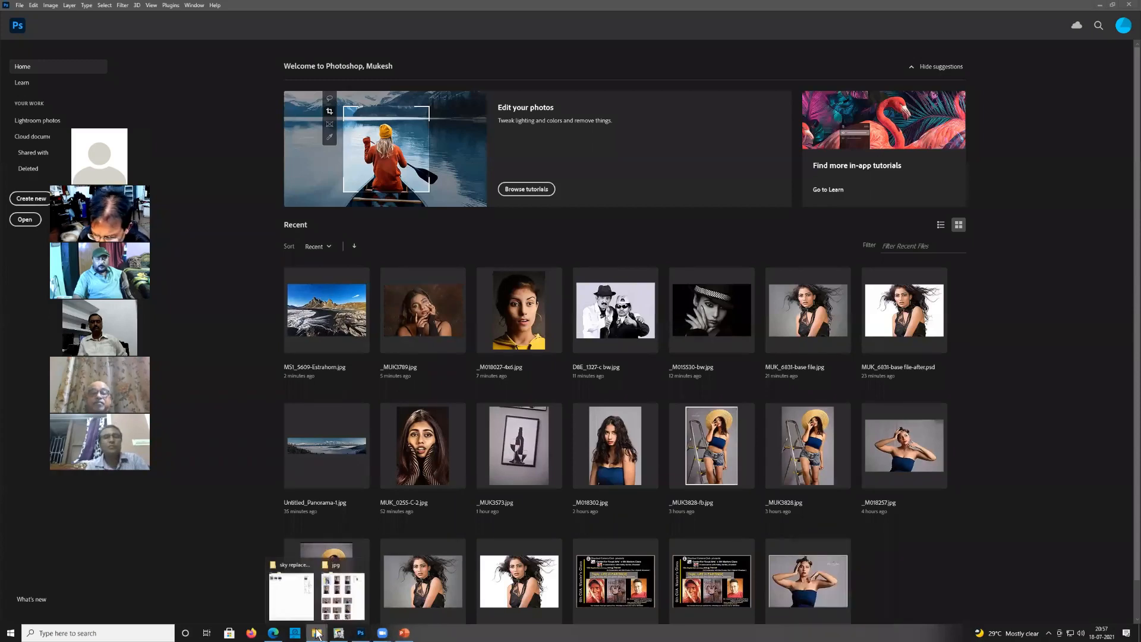
pyautogui.click(287, 592)
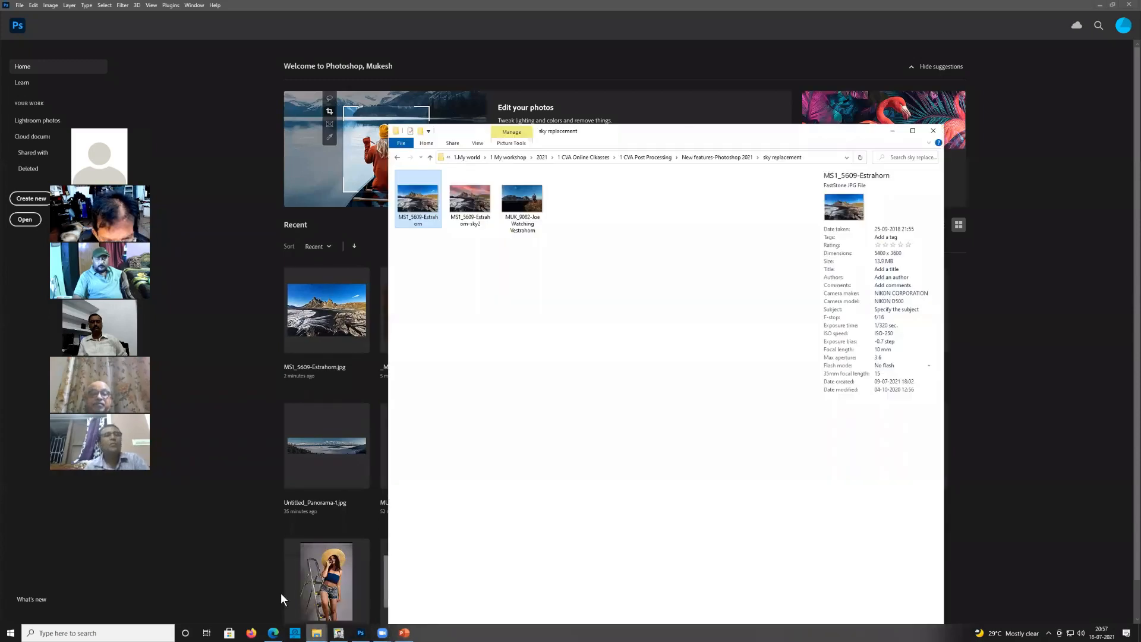
pyautogui.click(397, 158)
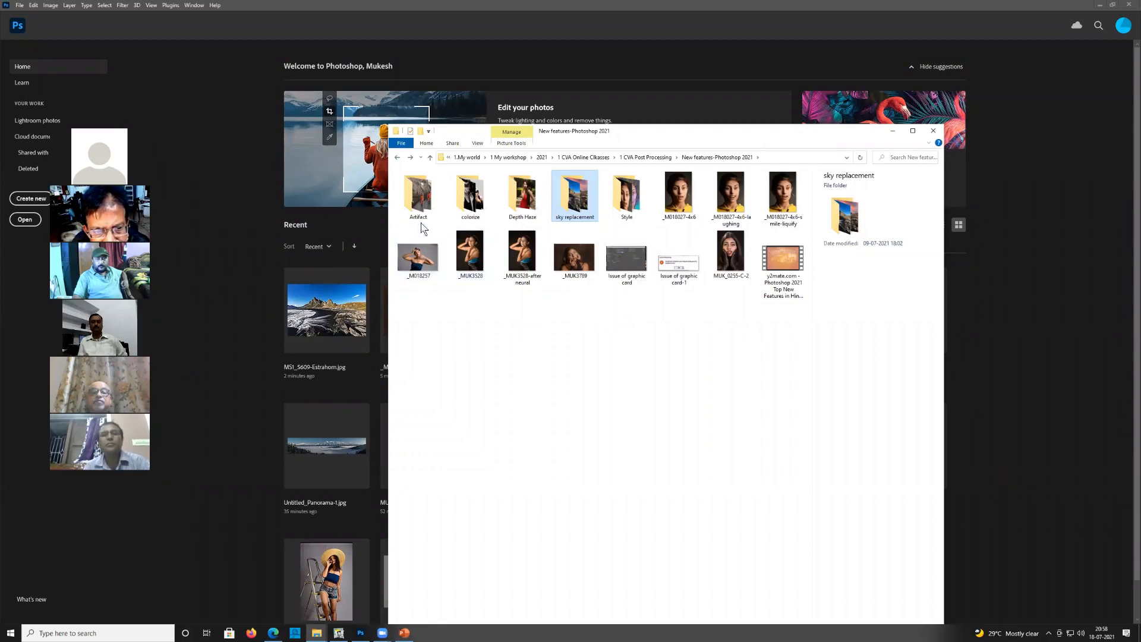
pyautogui.doubleClick(530, 213)
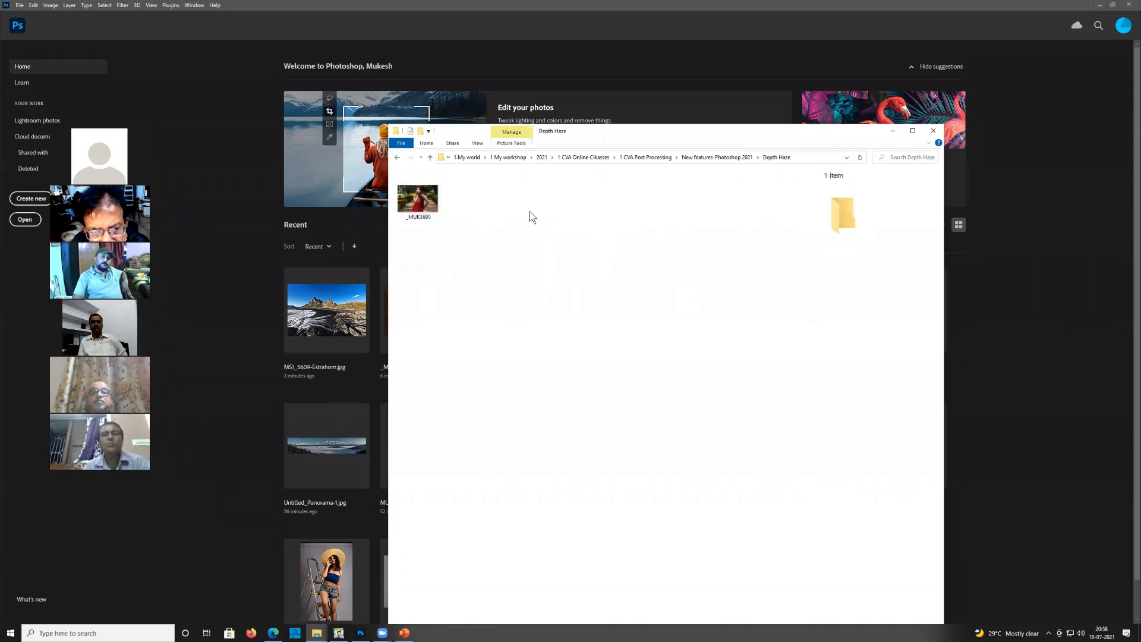
pyautogui.click(397, 158)
pyautogui.click(419, 211)
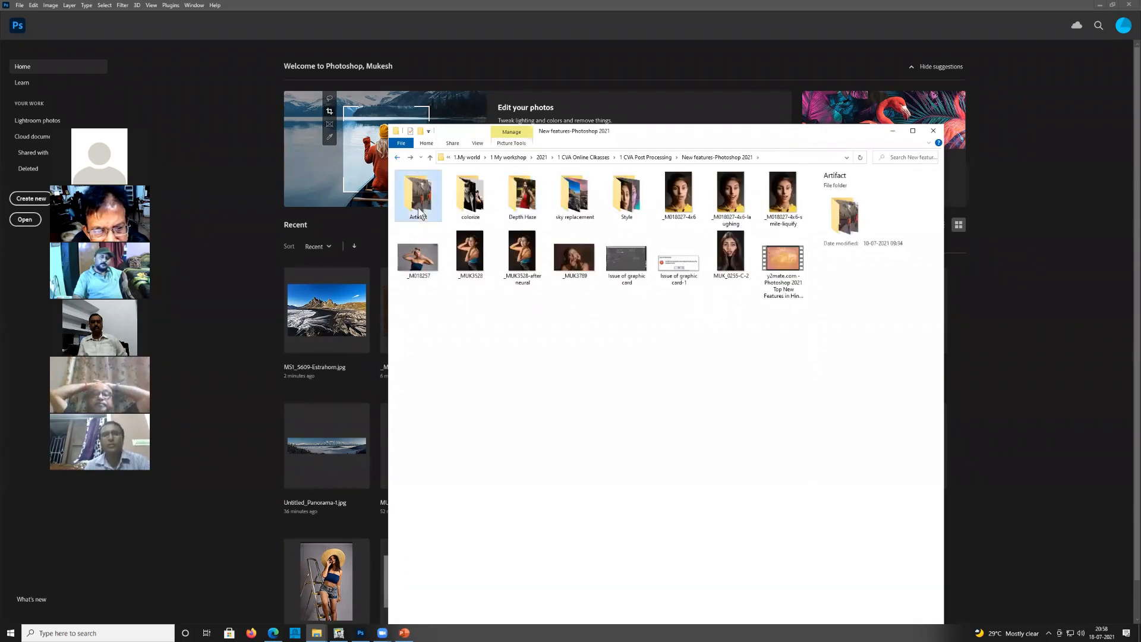
pyautogui.doubleClick(419, 210)
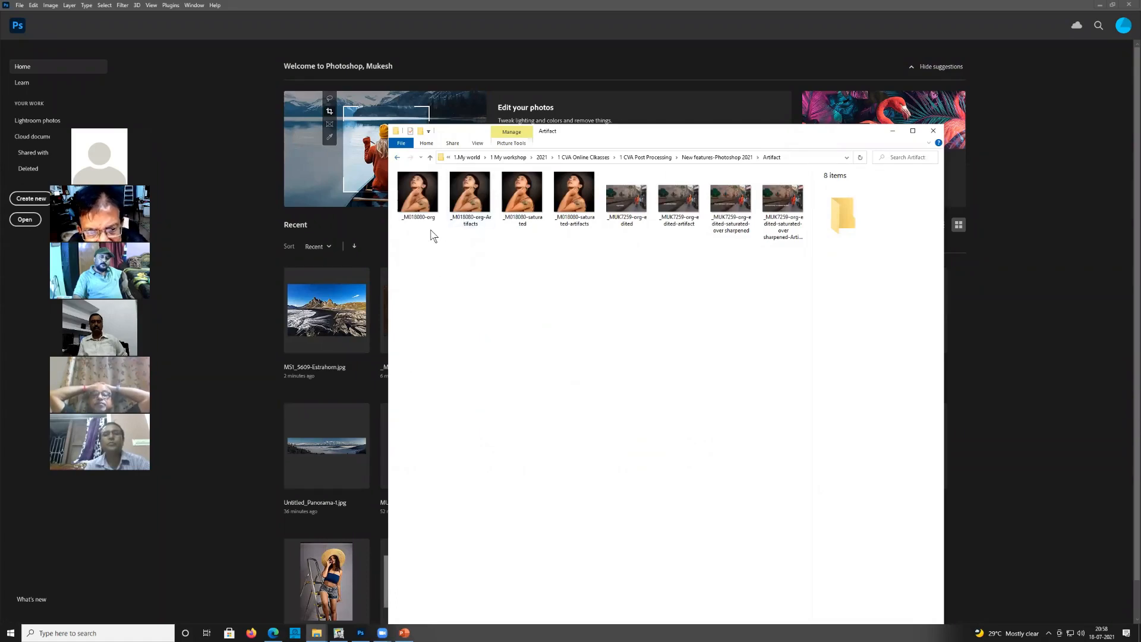
pyautogui.moveTo(425, 197); pyautogui.dragTo(347, 309)
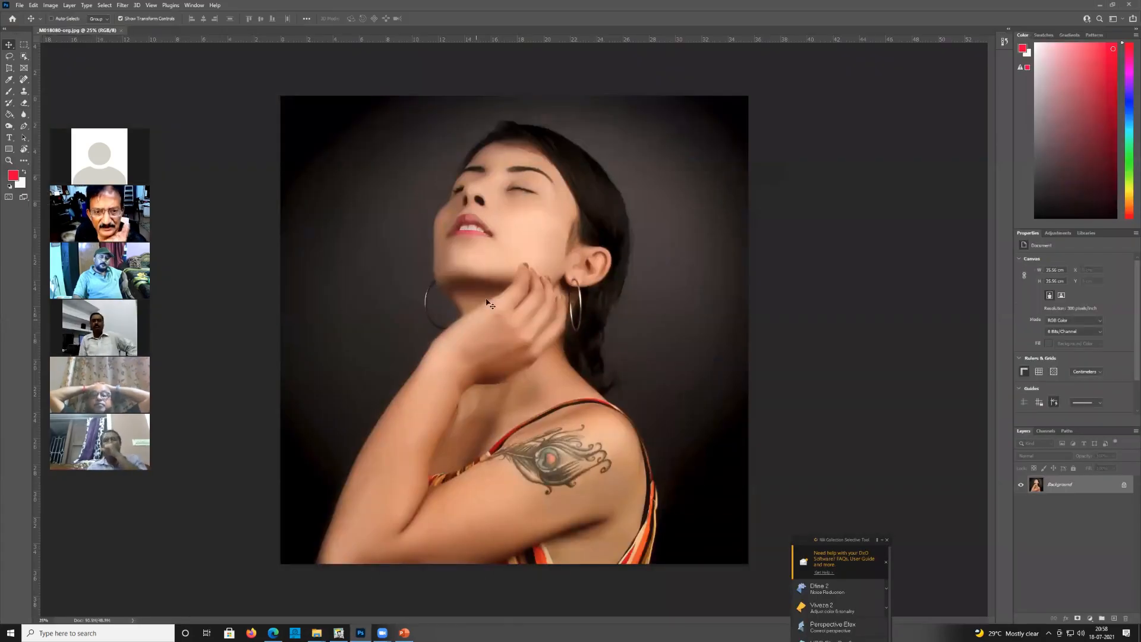
# Apply the JPEG Artifacts Removal neural filter to the portrait at High strength, with output to a new layer
pyautogui.click(122, 5)
pyautogui.click(139, 41)
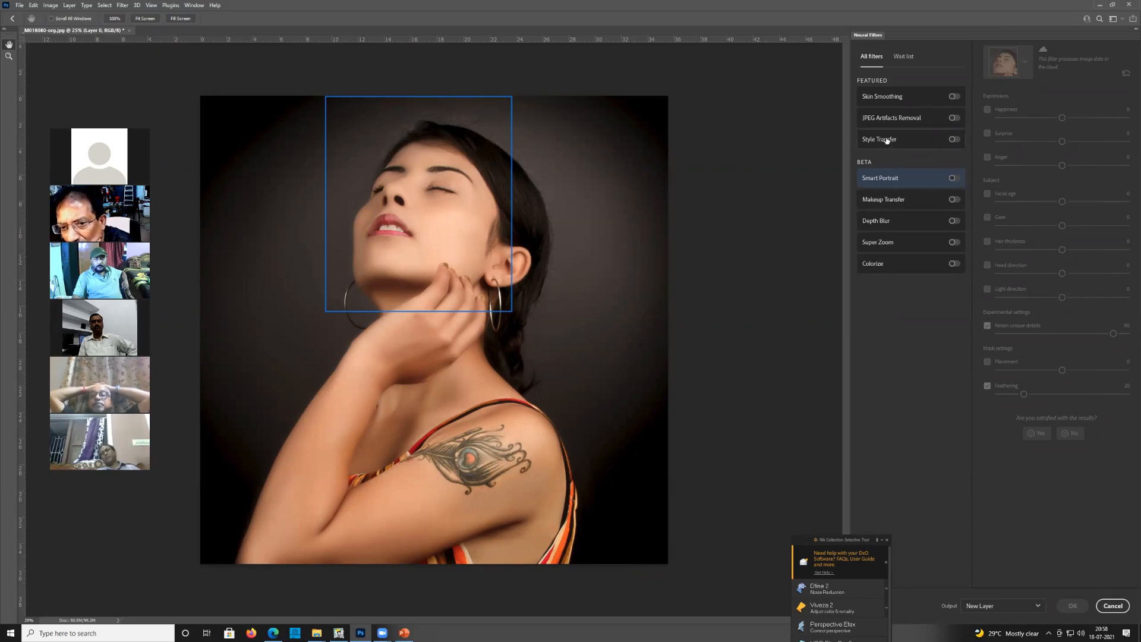
pyautogui.click(954, 118)
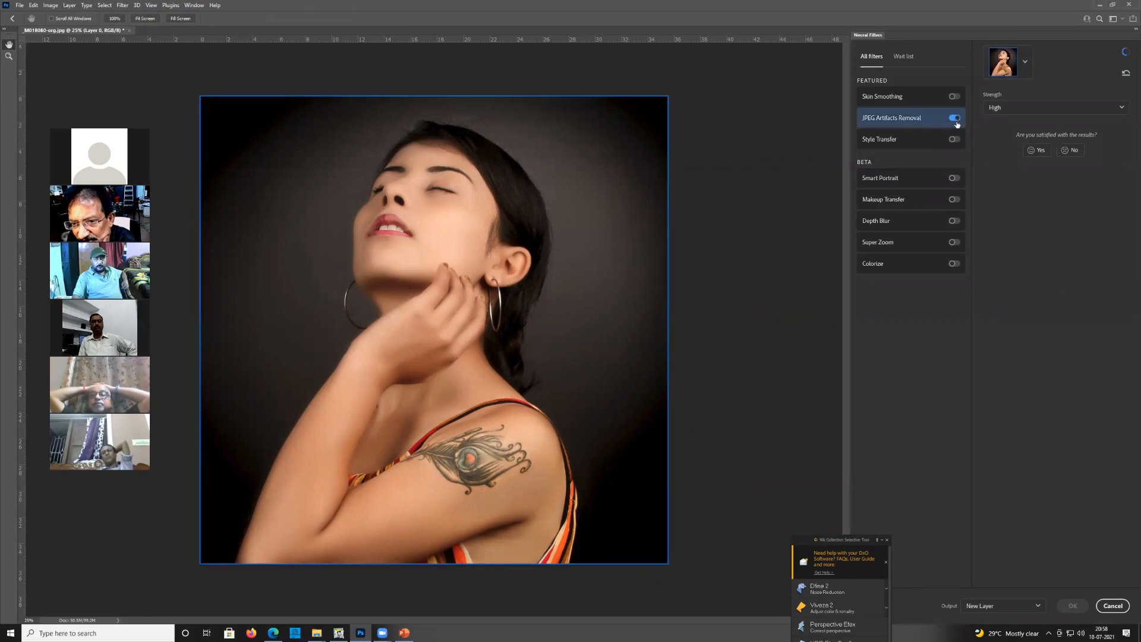
pyautogui.click(1075, 110)
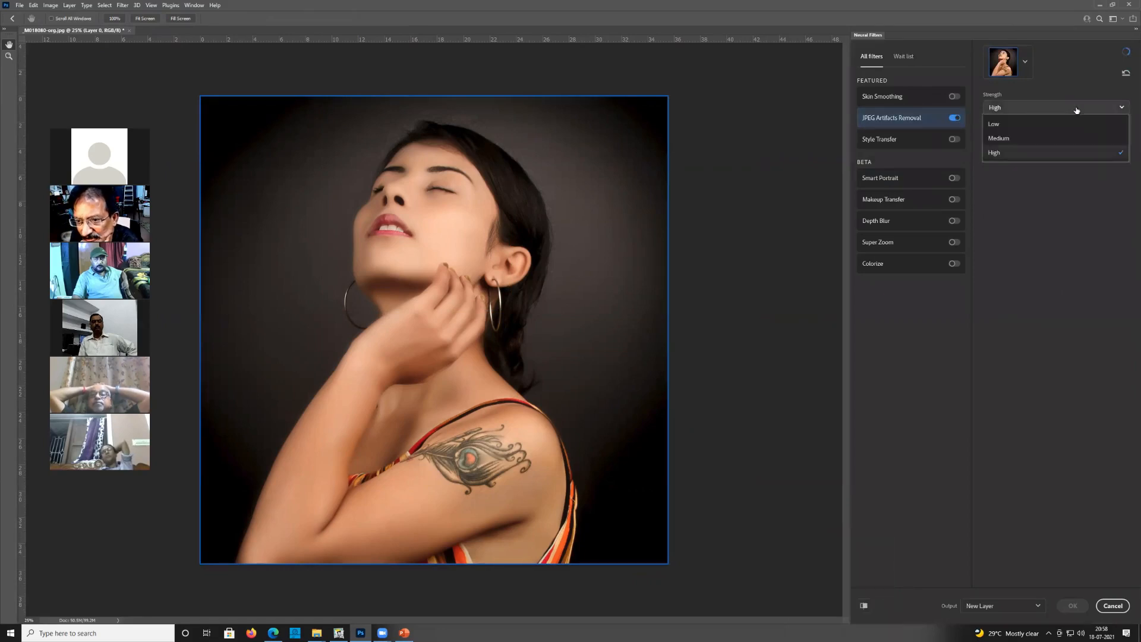
pyautogui.click(1005, 108)
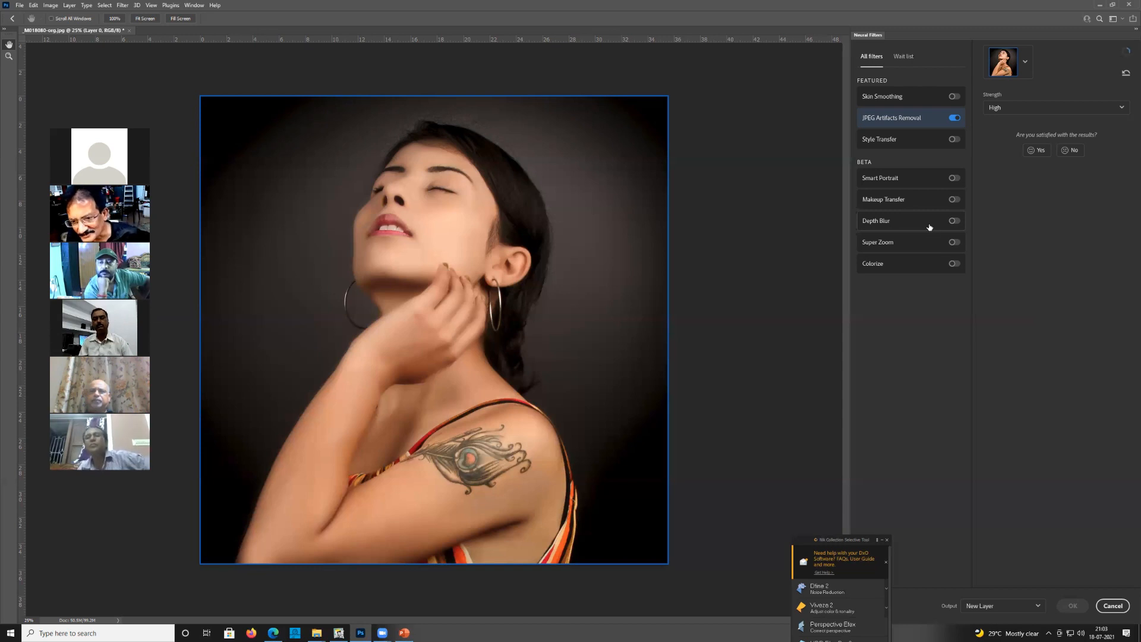
pyautogui.moveTo(921, 228)
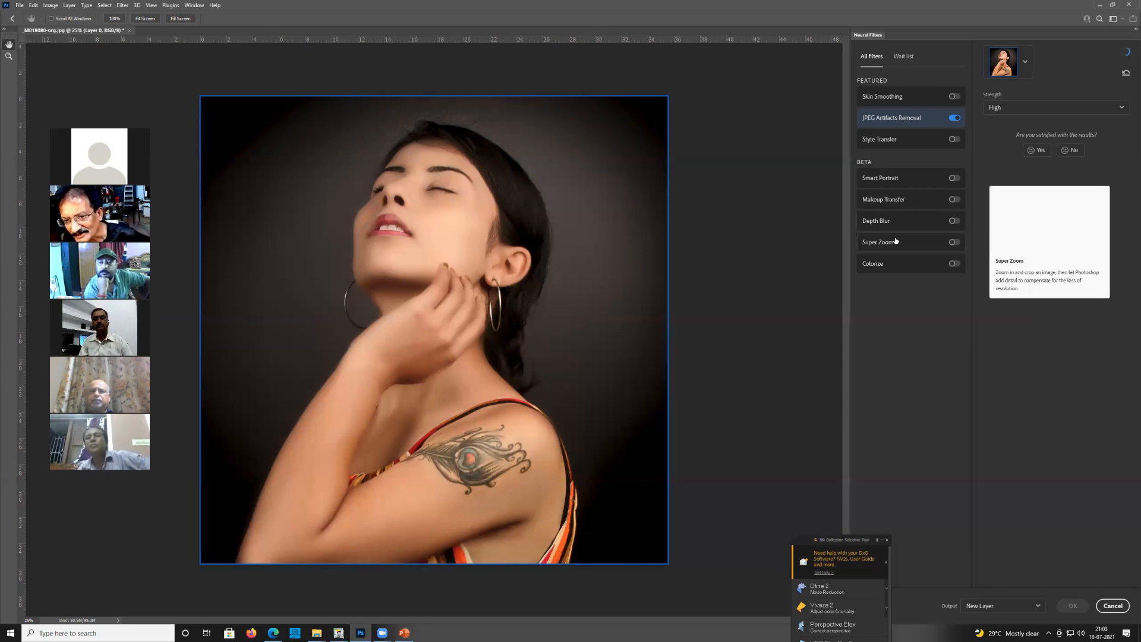
pyautogui.click(580, 63)
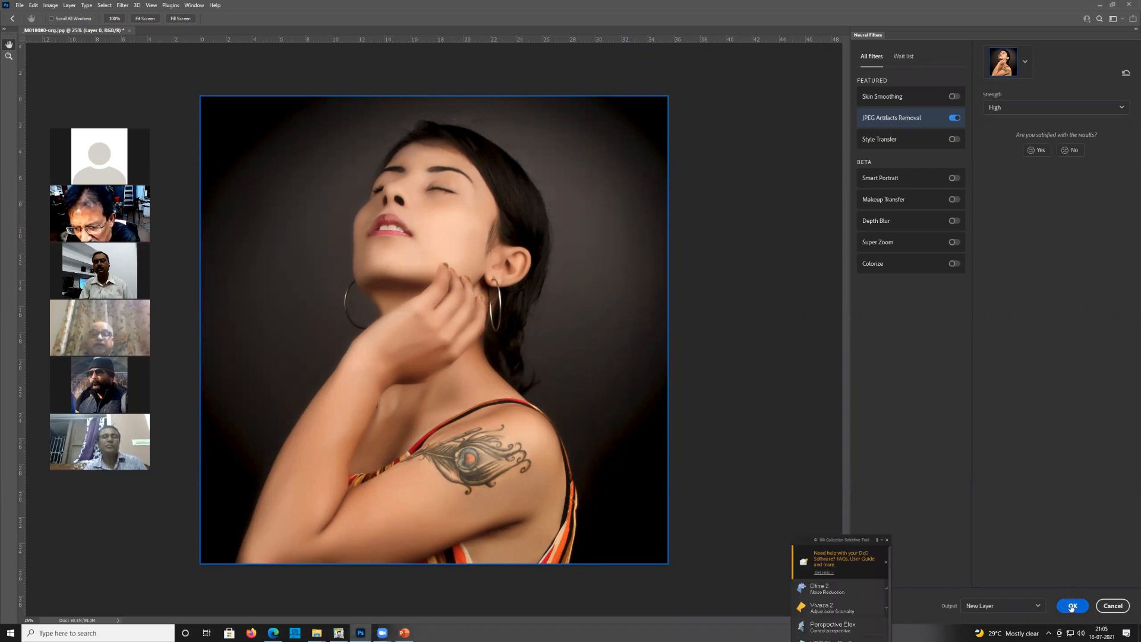
pyautogui.click(1072, 605)
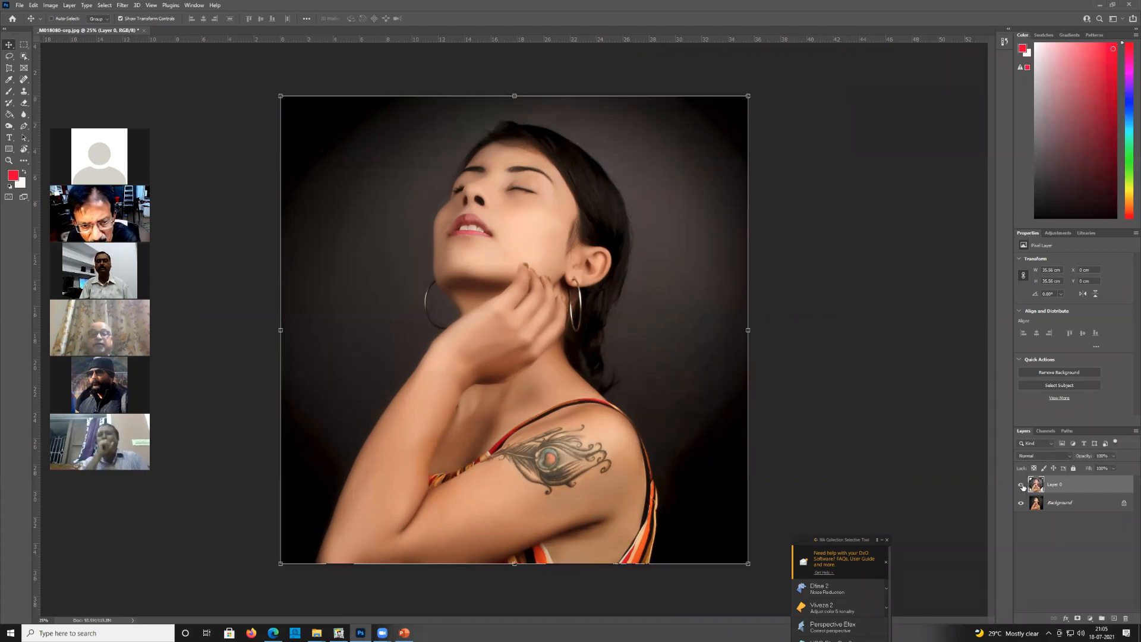
# Compare the portrait before and after artifact removal by repeatedly hiding and showing the filtered layer, leaving it shown
pyautogui.click(1022, 485)
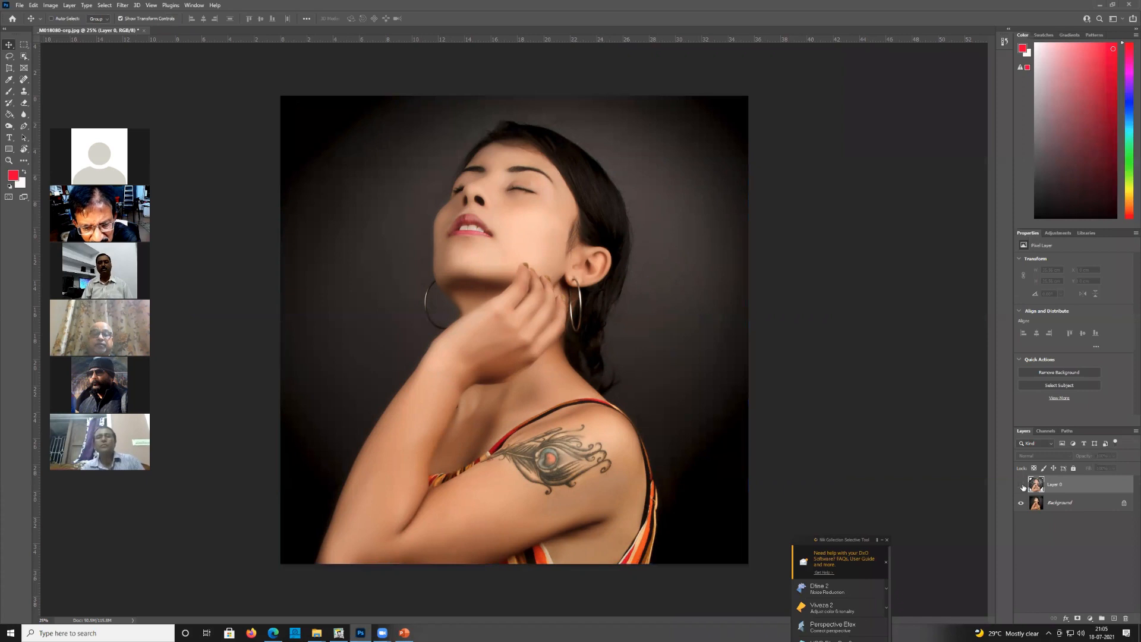
pyautogui.click(1020, 485)
pyautogui.click(1021, 485)
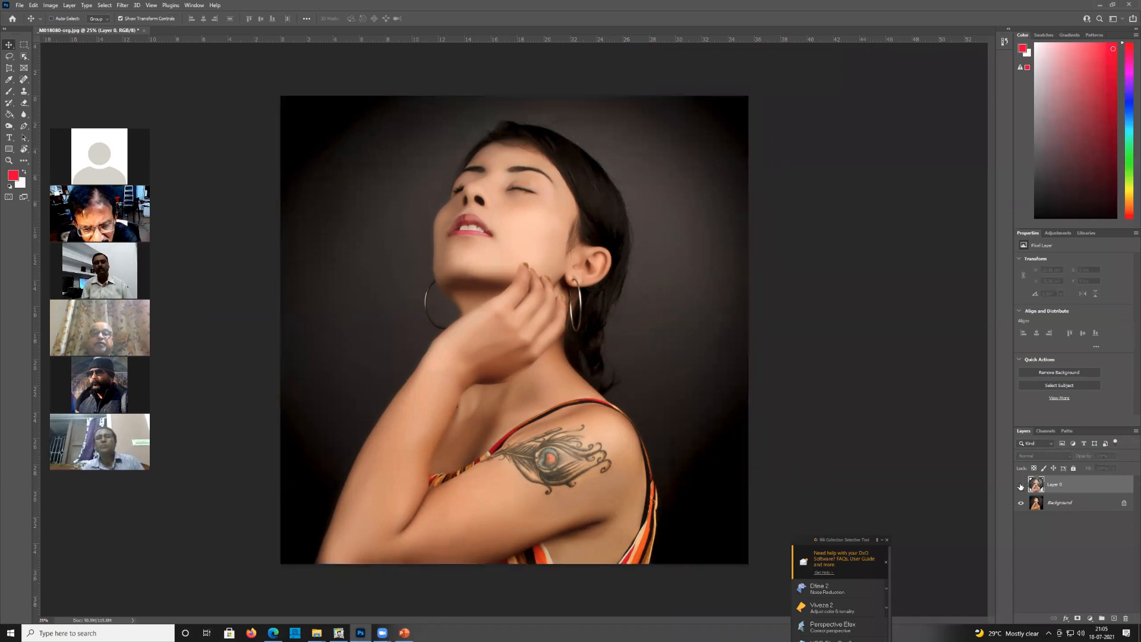
pyautogui.click(1021, 485)
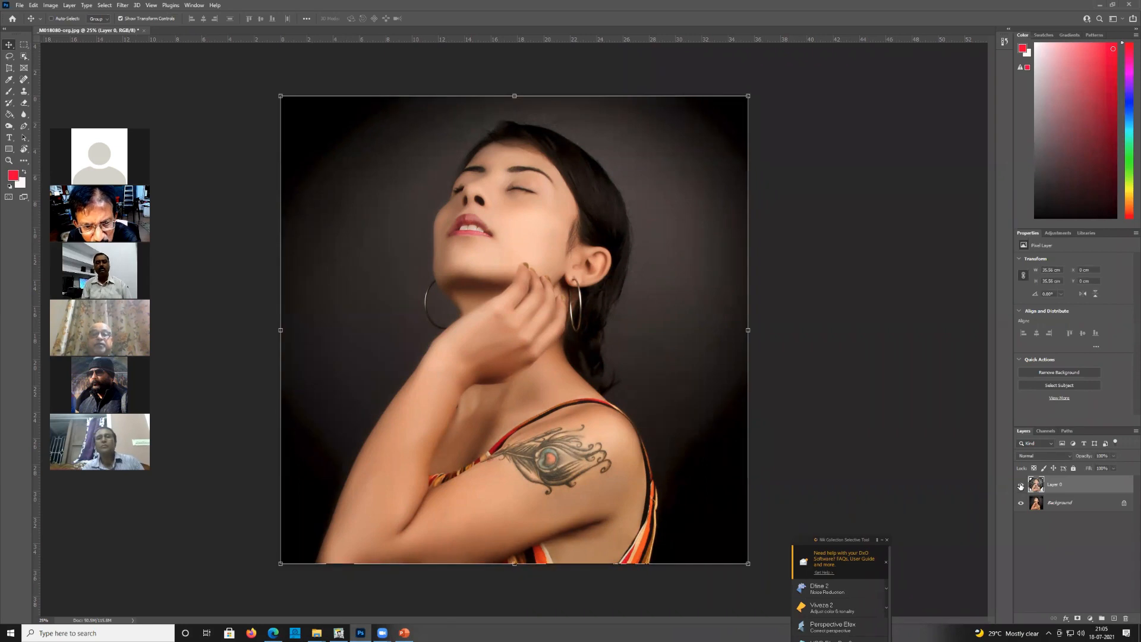
pyautogui.click(1021, 485)
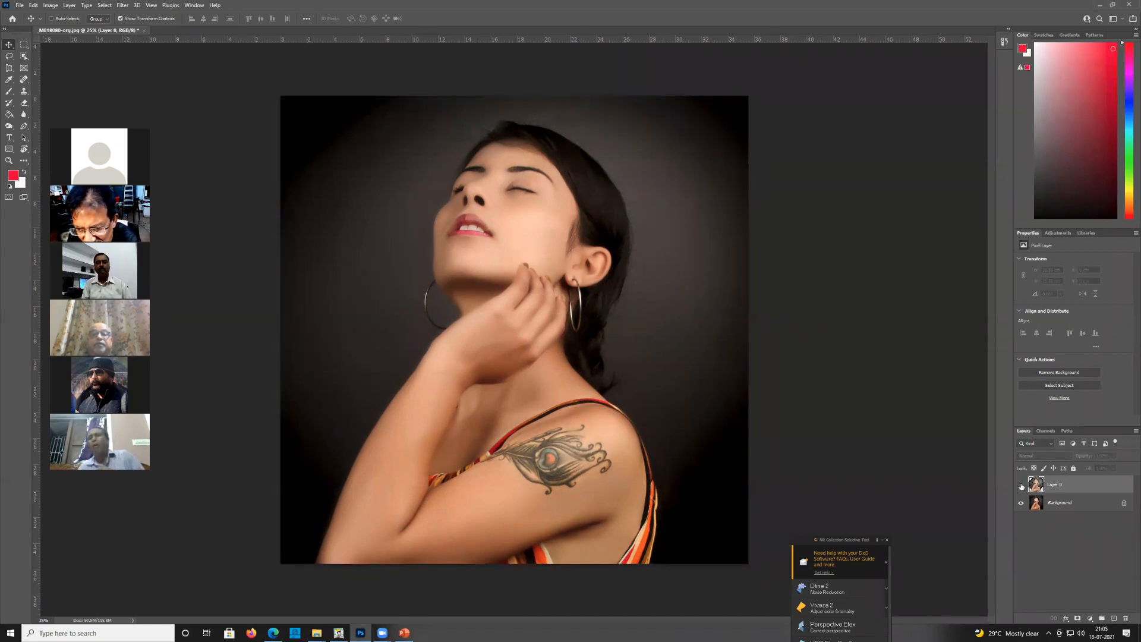
pyautogui.click(1021, 485)
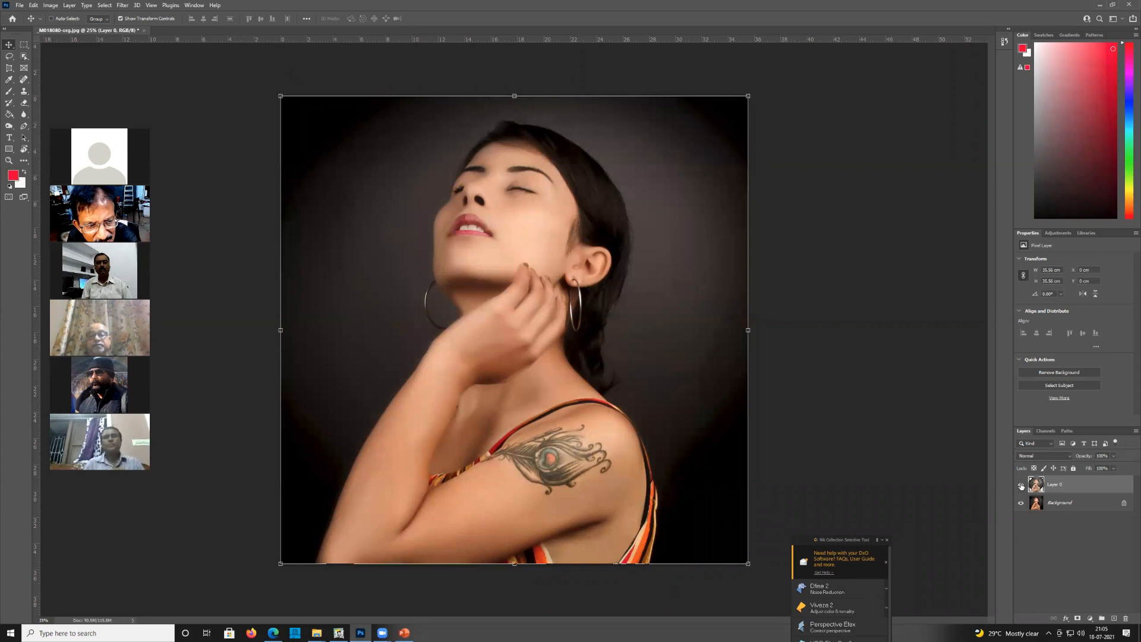
pyautogui.click(1021, 485)
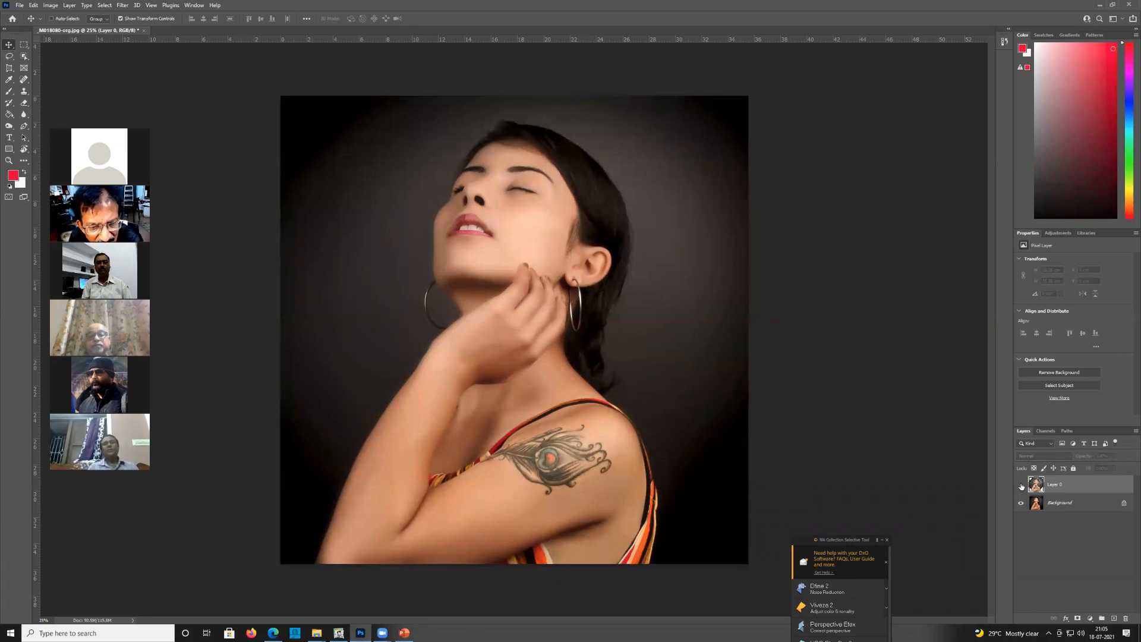
pyautogui.click(1020, 485)
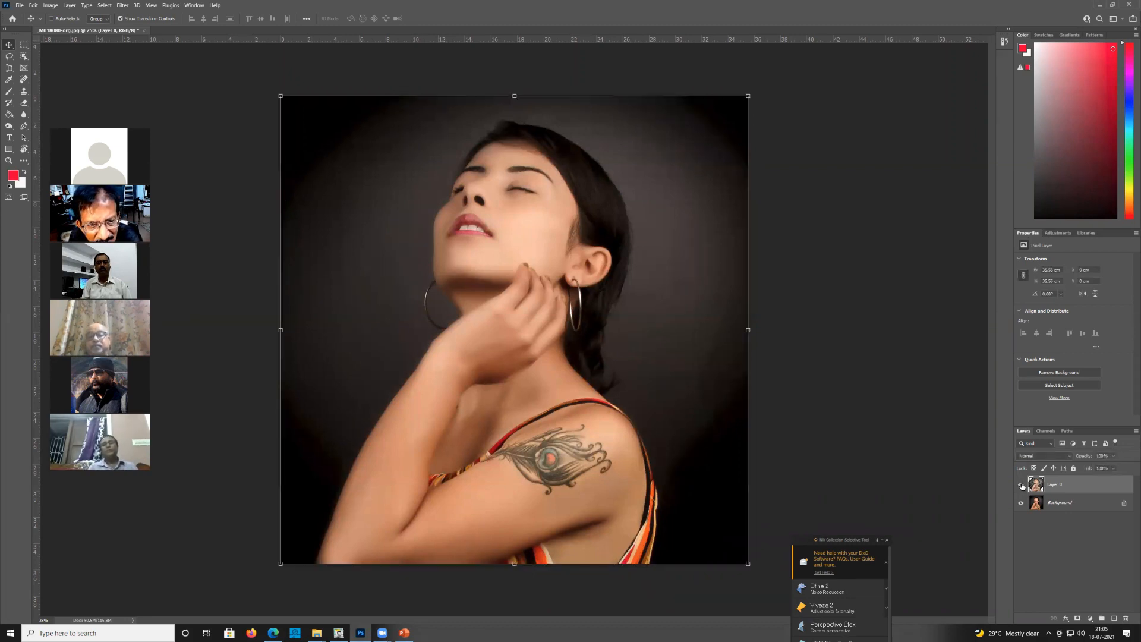
pyautogui.click(1021, 484)
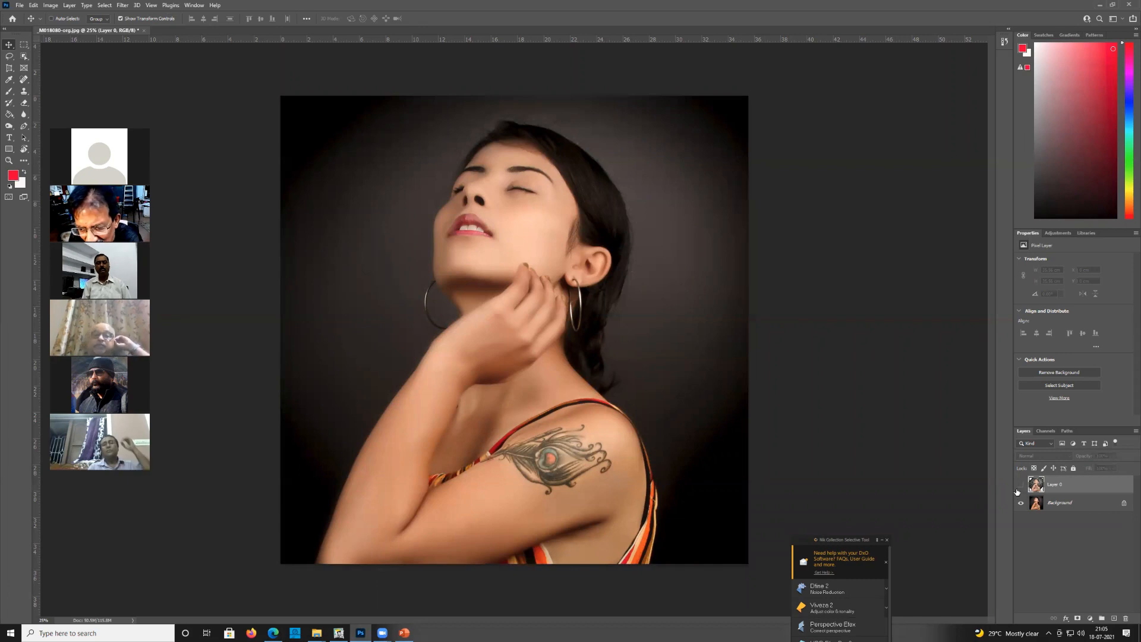
pyautogui.click(1020, 486)
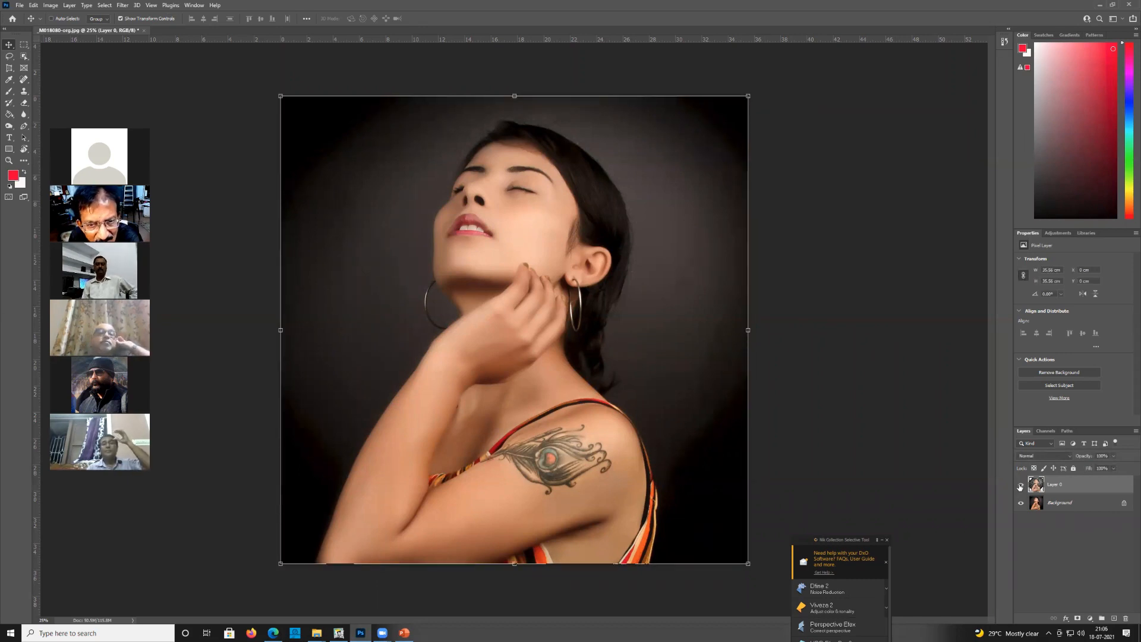
pyautogui.click(1019, 486)
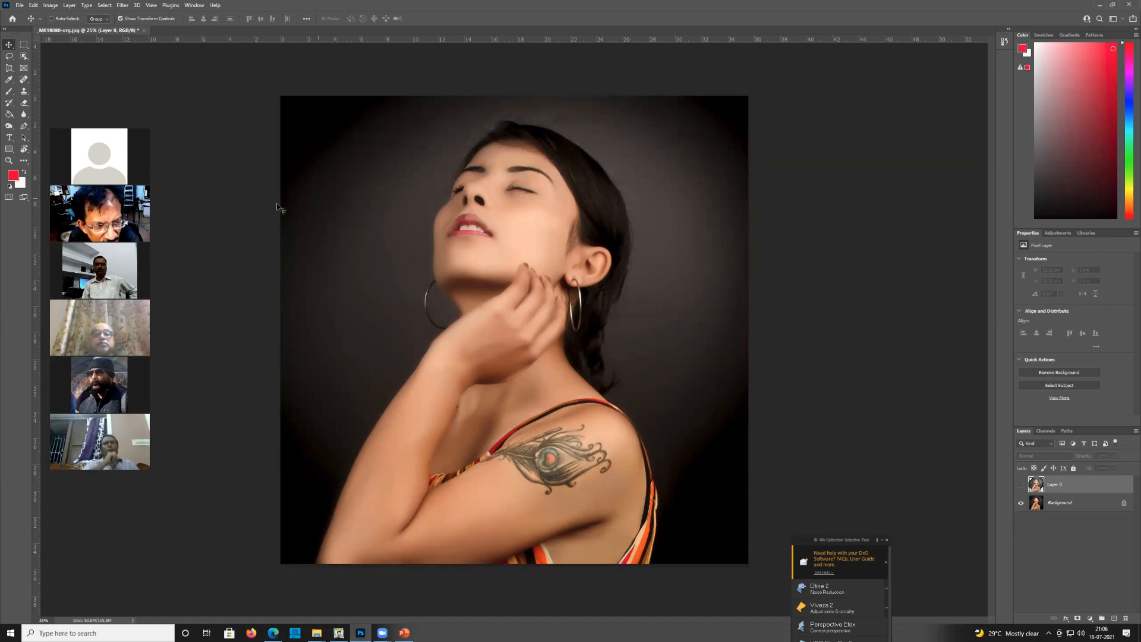
pyautogui.click(1020, 485)
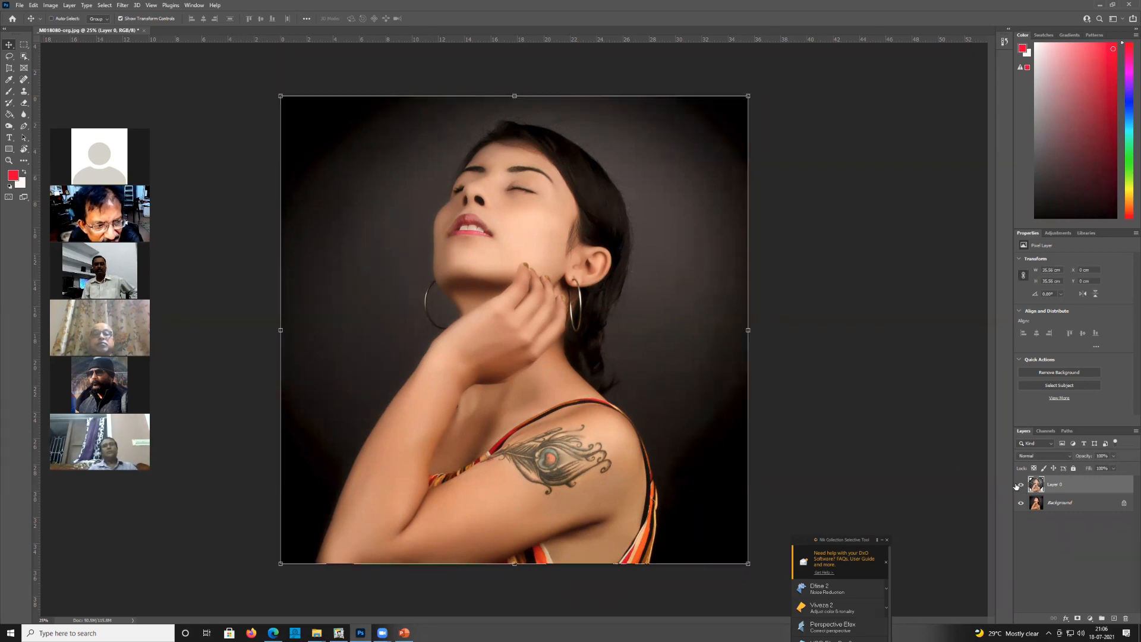
pyautogui.click(1020, 486)
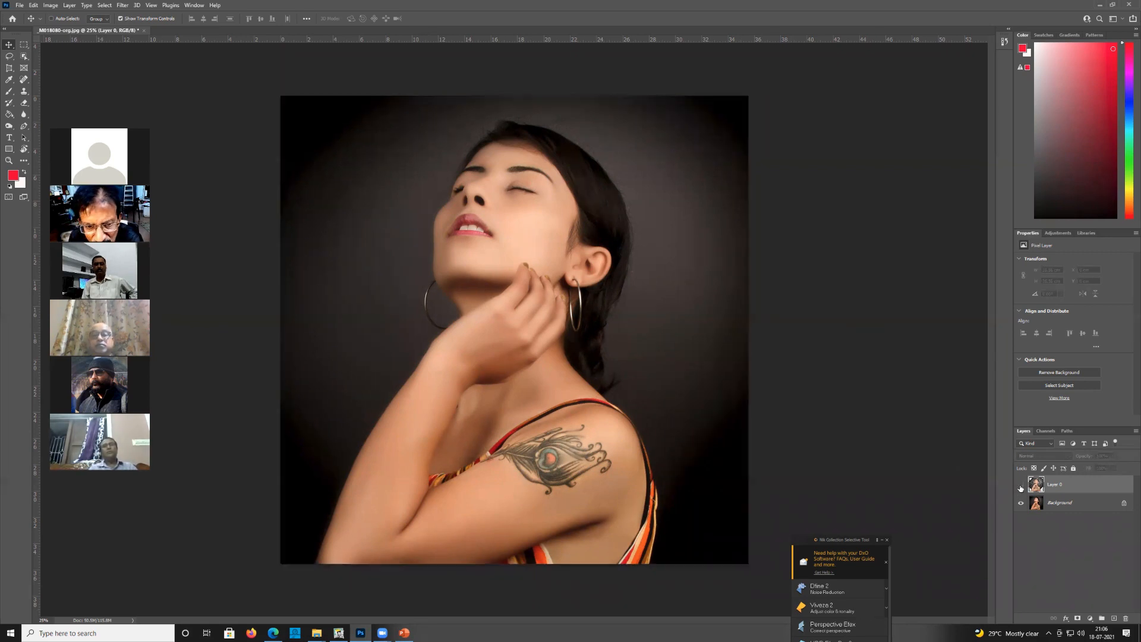
pyautogui.click(1020, 486)
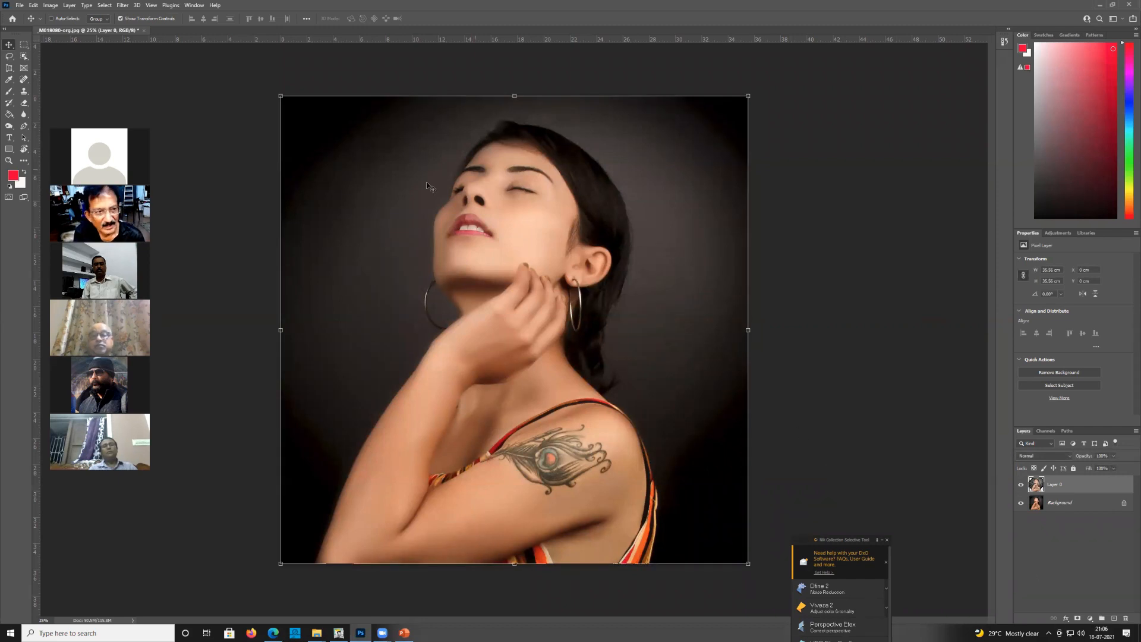
# Close the _M018080-org portrait without saving and open the recent file _M018027-4x6.jpg
pyautogui.click(144, 31)
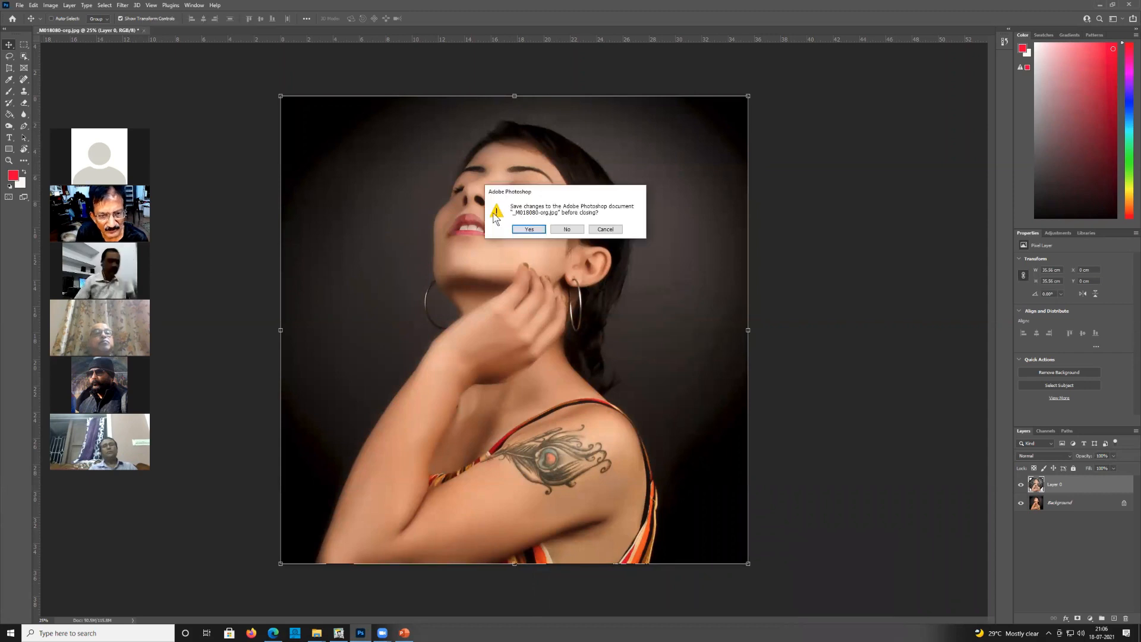
pyautogui.click(566, 231)
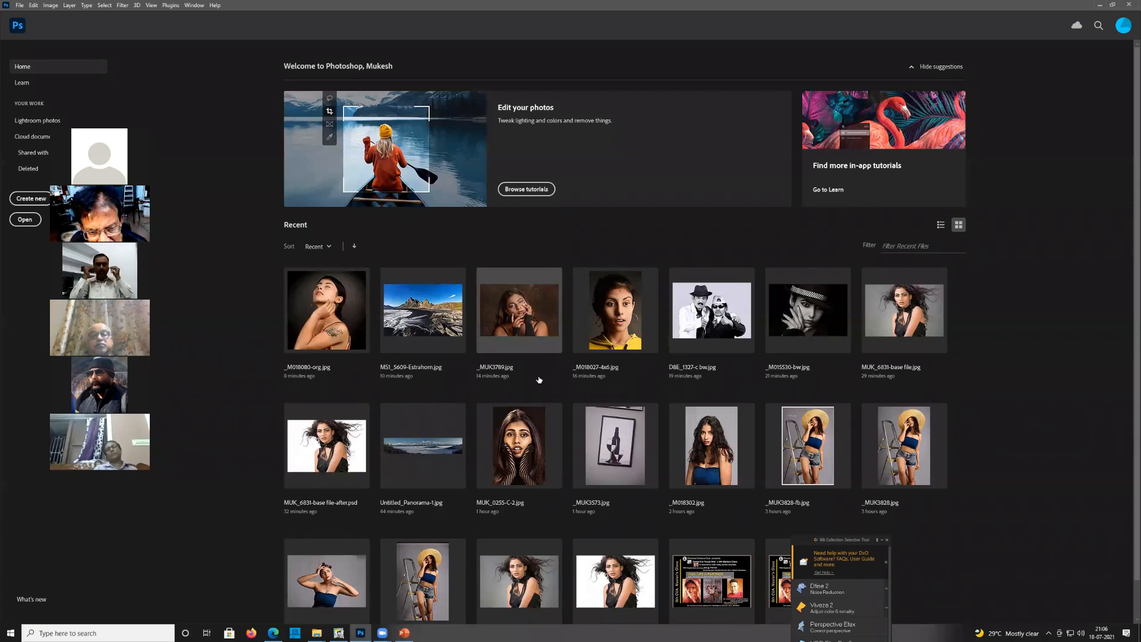
pyautogui.click(618, 333)
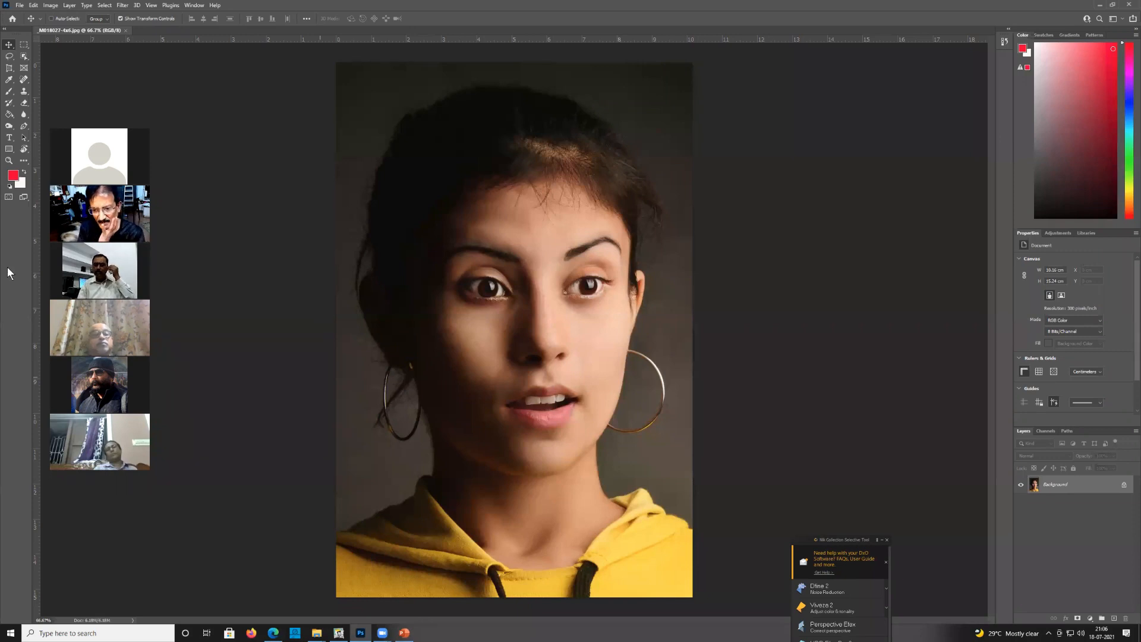
# Start Liquify on the yellow-hoodie portrait and set Eye Size to 100 for both eyes
pyautogui.click(123, 6)
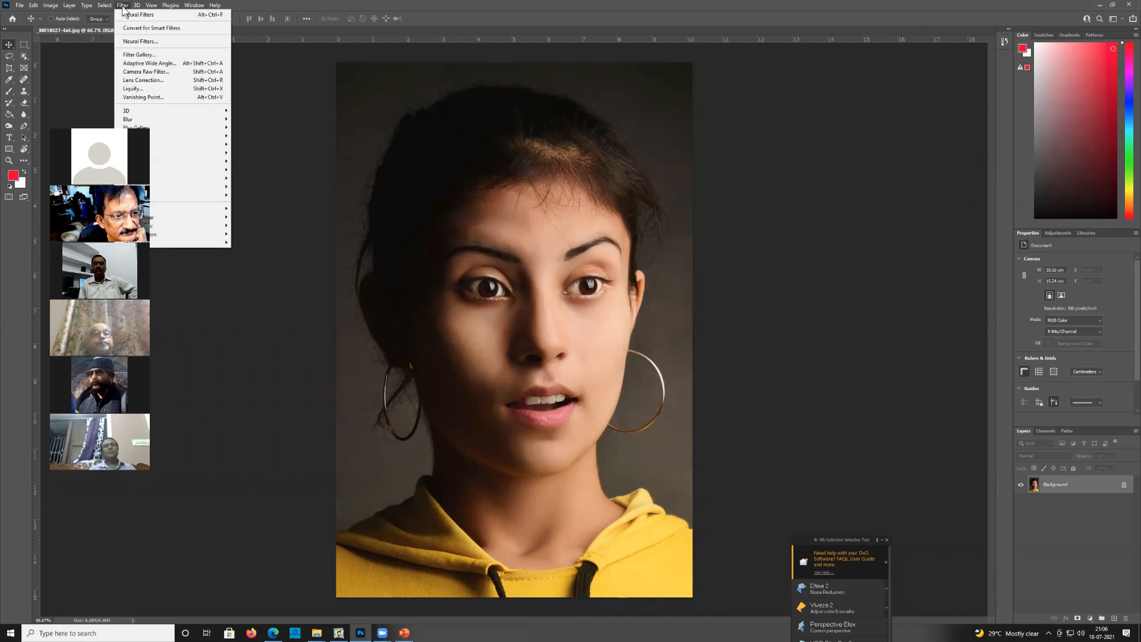
pyautogui.click(134, 88)
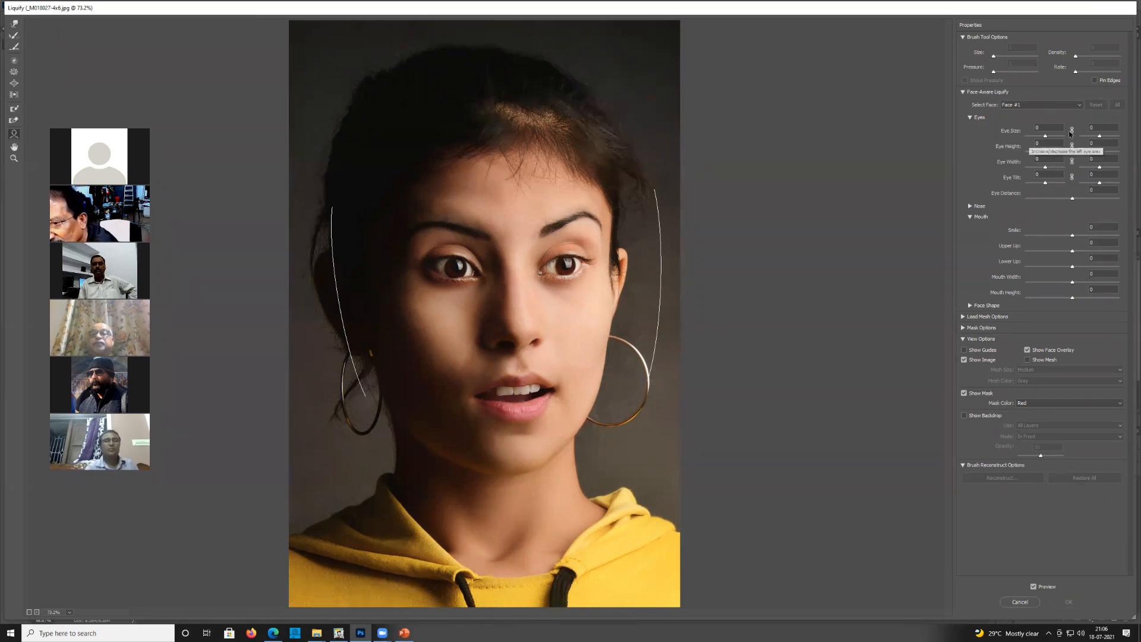
pyautogui.click(1047, 138)
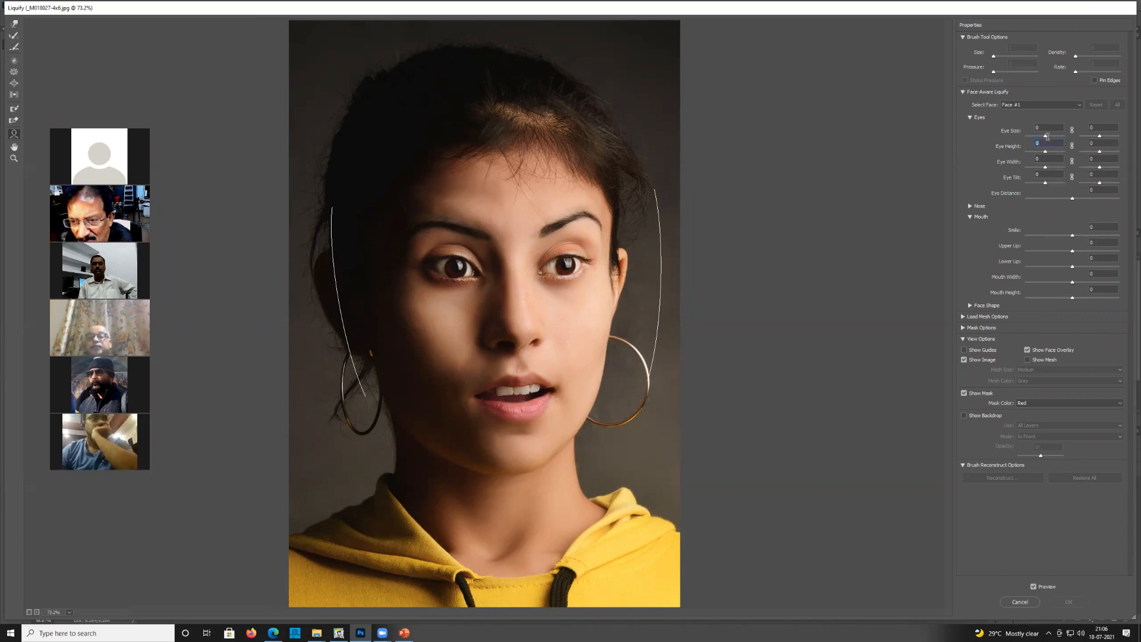
pyautogui.moveTo(1046, 136); pyautogui.dragTo(1095, 142)
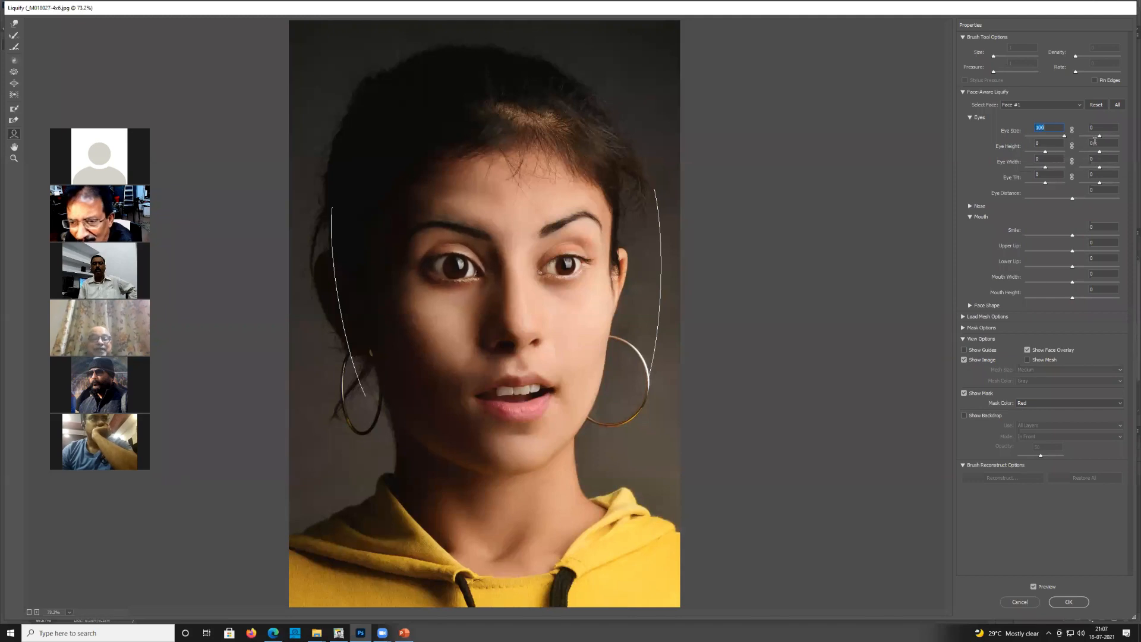
pyautogui.moveTo(1100, 137); pyautogui.dragTo(1128, 140)
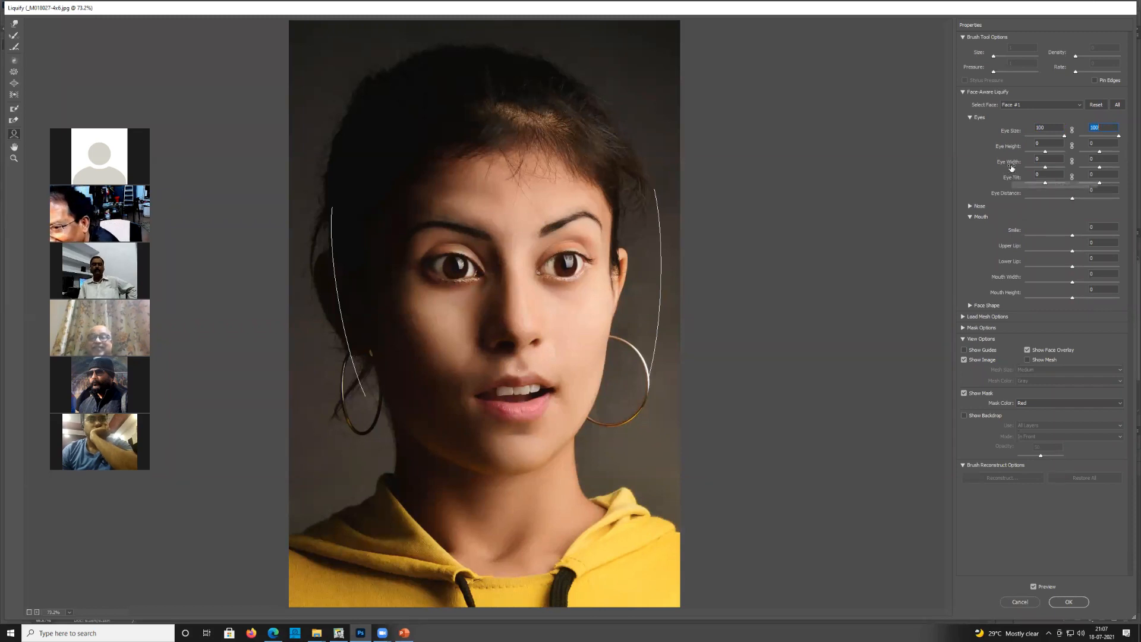
# Set Eye Height to 100 for both eyes and Eye Tilt to -15 for the left eye only
pyautogui.moveTo(1045, 152); pyautogui.dragTo(1119, 154)
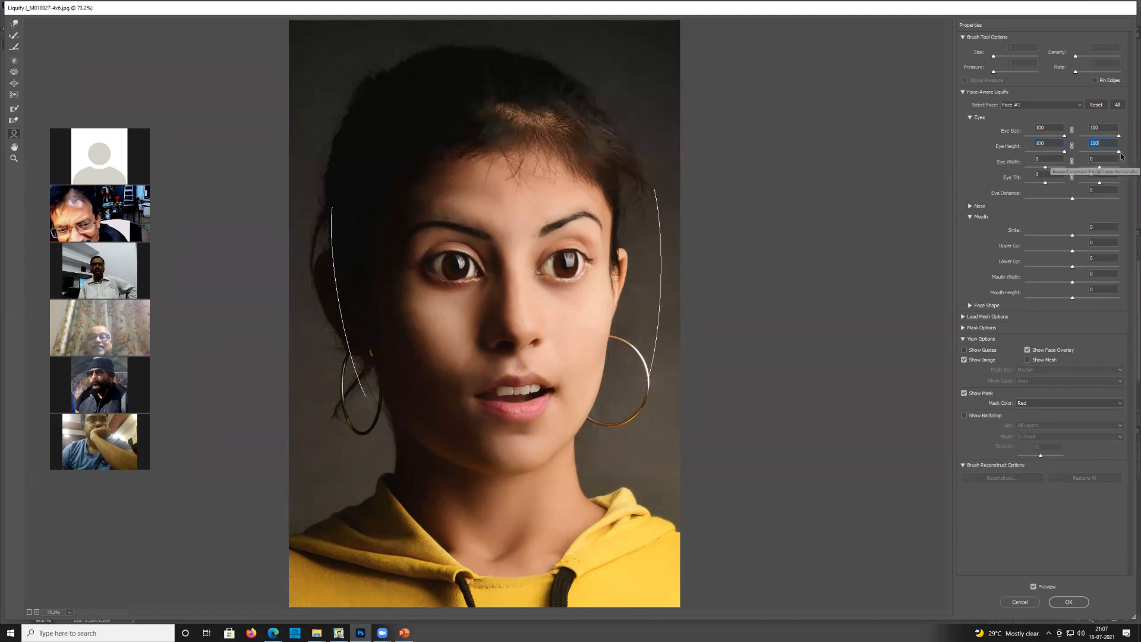
pyautogui.click(603, 65)
pyautogui.click(924, 129)
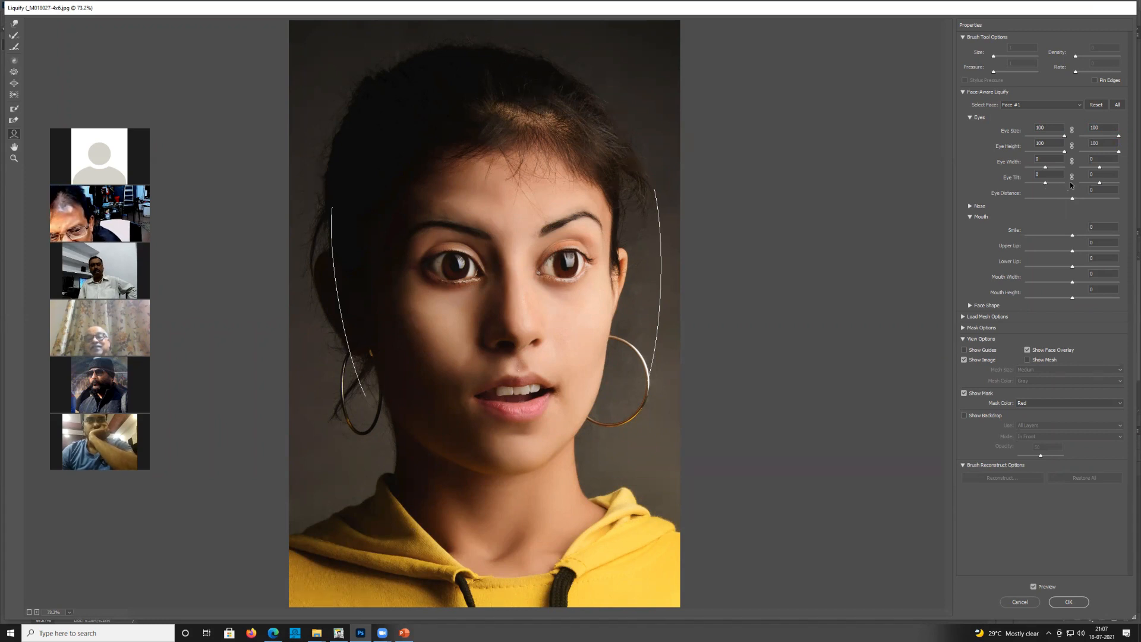
pyautogui.click(1045, 185)
pyautogui.moveTo(1045, 186); pyautogui.dragTo(1064, 183)
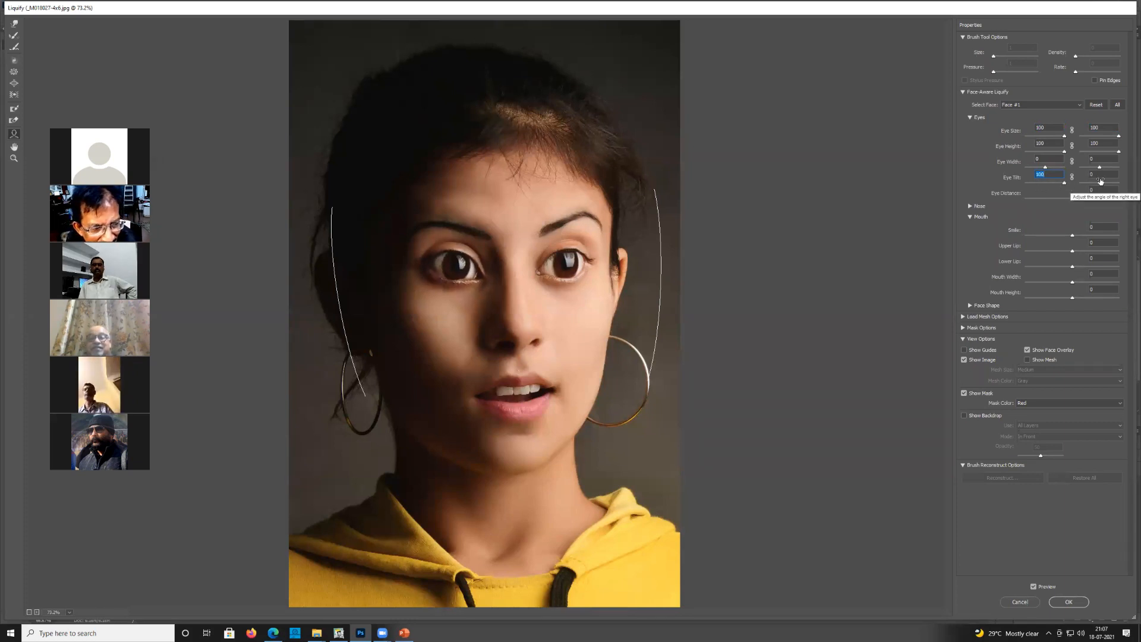
pyautogui.moveTo(1062, 181); pyautogui.dragTo(1042, 177)
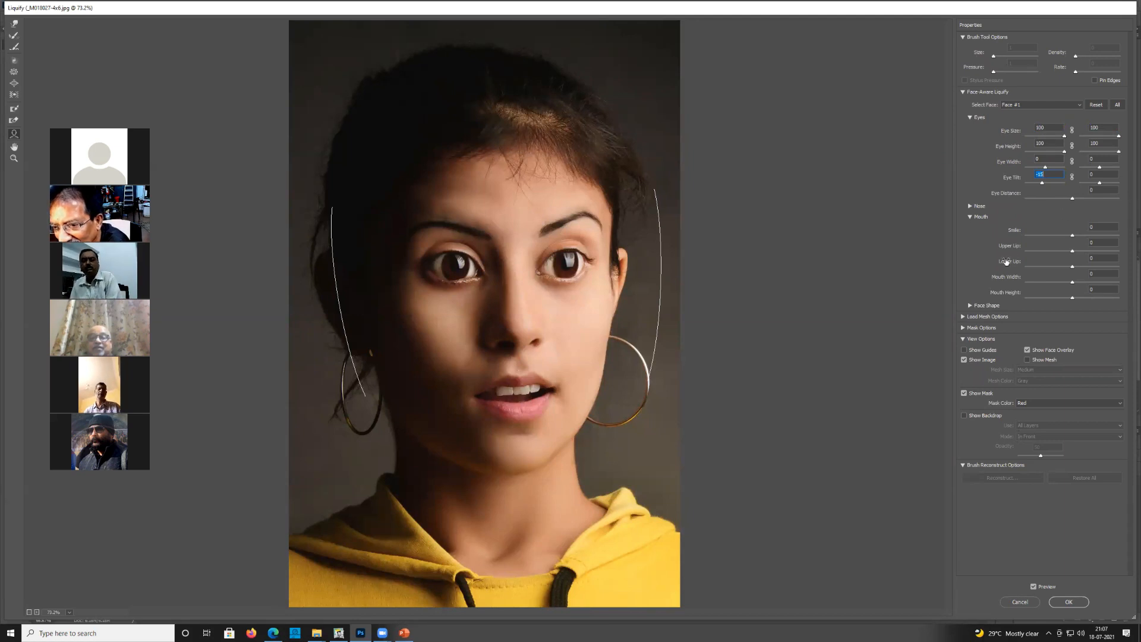
# Adjust the portrait's nose with Nose Height 2 and Nose Width 66
pyautogui.click(969, 206)
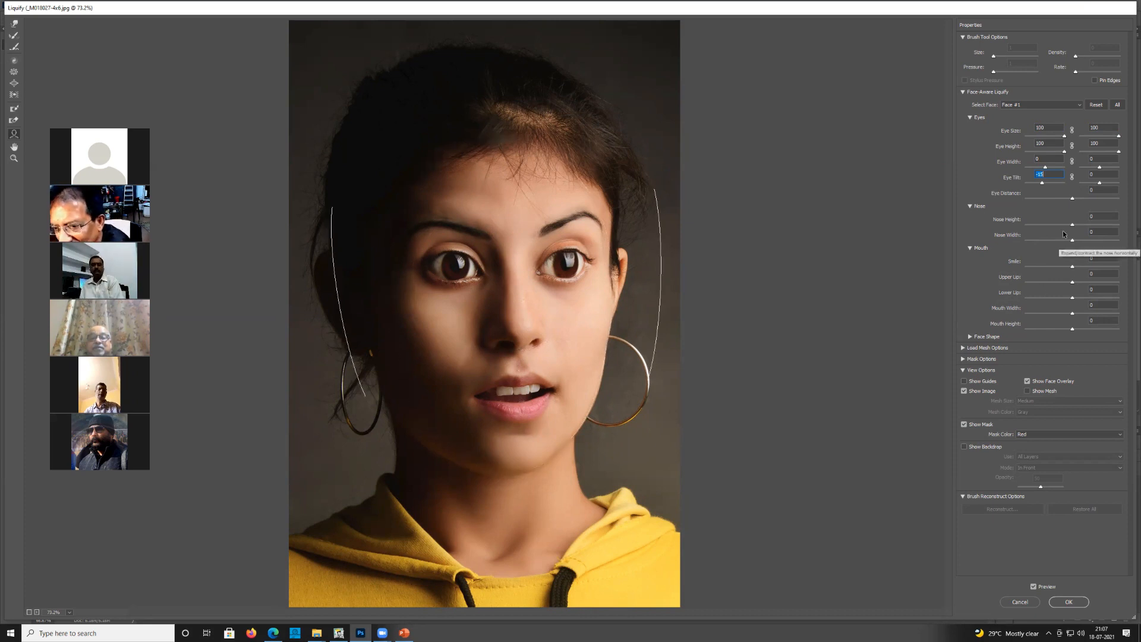
pyautogui.moveTo(1072, 227); pyautogui.dragTo(1074, 227)
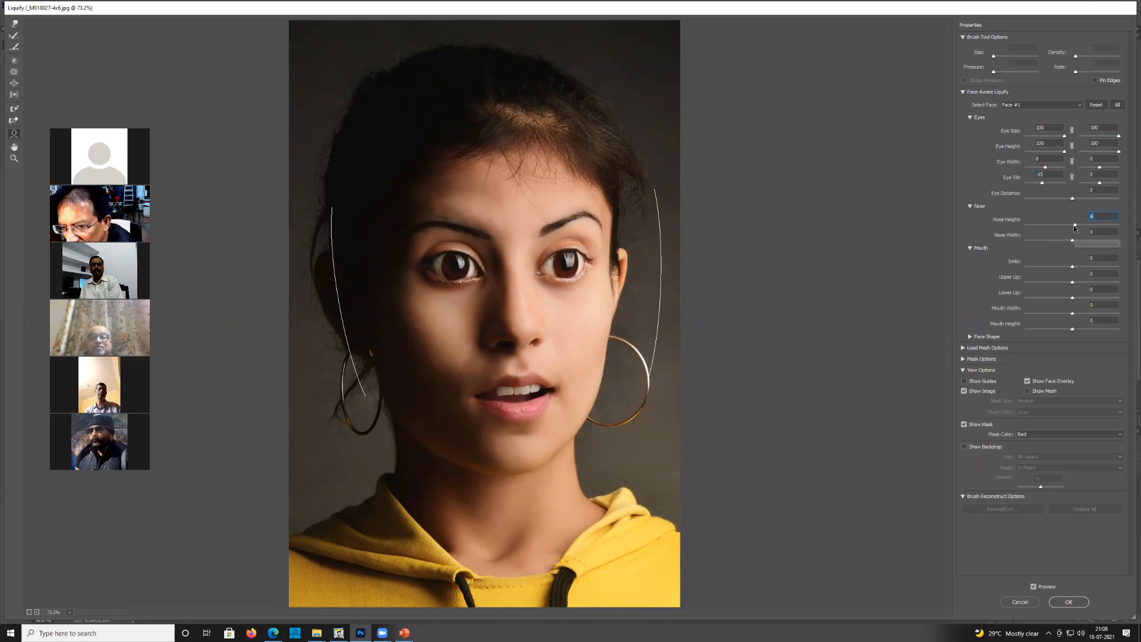
pyautogui.moveTo(1075, 227); pyautogui.dragTo(1128, 227)
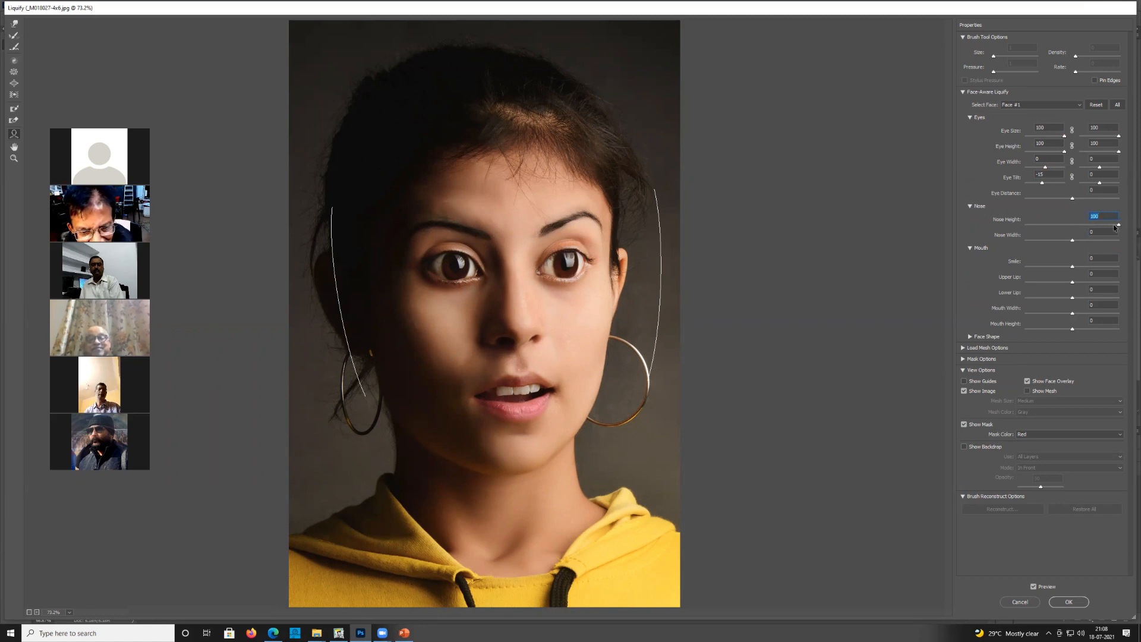
pyautogui.moveTo(1026, 235); pyautogui.dragTo(1131, 229)
pyautogui.moveTo(1037, 232); pyautogui.dragTo(1072, 232)
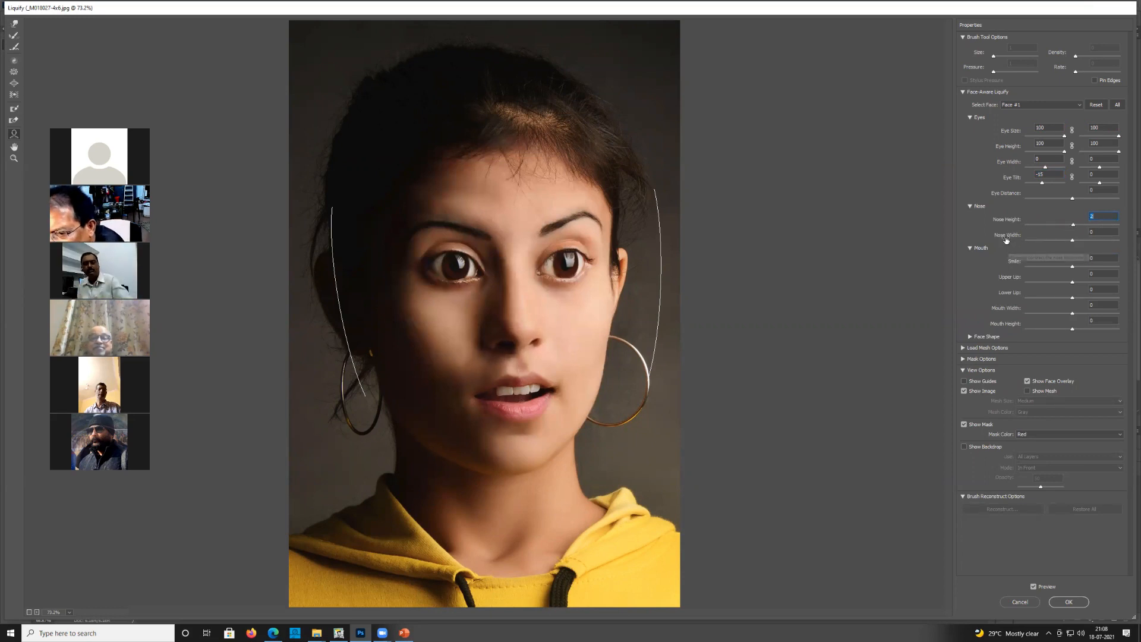
pyautogui.click(1072, 241)
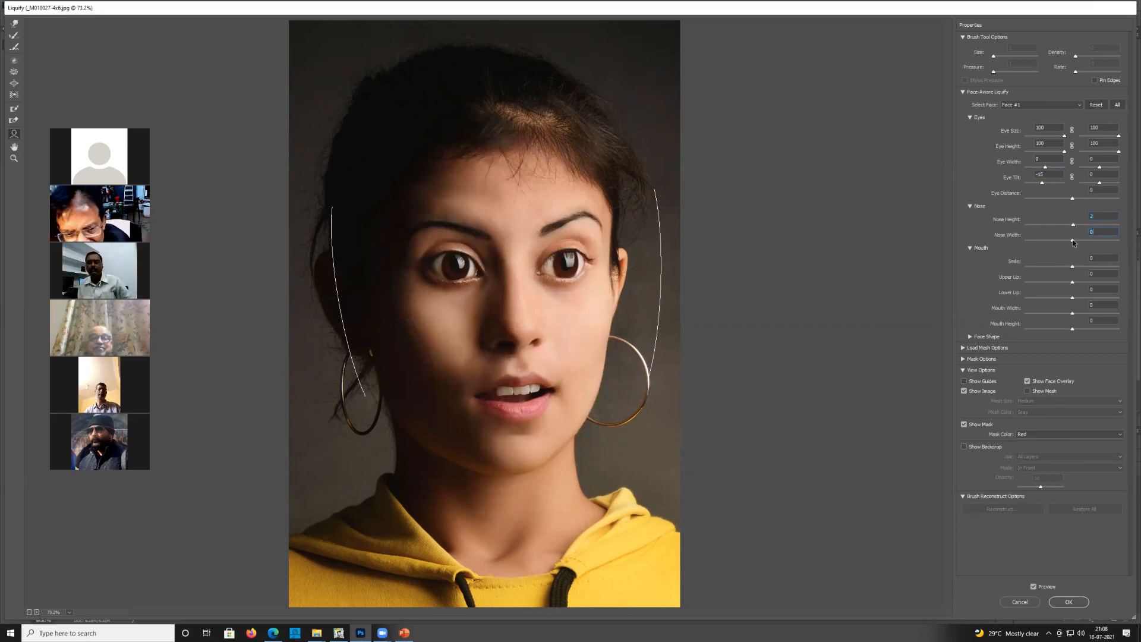
pyautogui.moveTo(1117, 235)
pyautogui.mouseDown()
pyautogui.moveTo(1026, 240)
pyautogui.moveTo(1119, 240)
pyautogui.moveTo(1051, 240)
pyautogui.moveTo(1103, 240)
pyautogui.mouseUp()
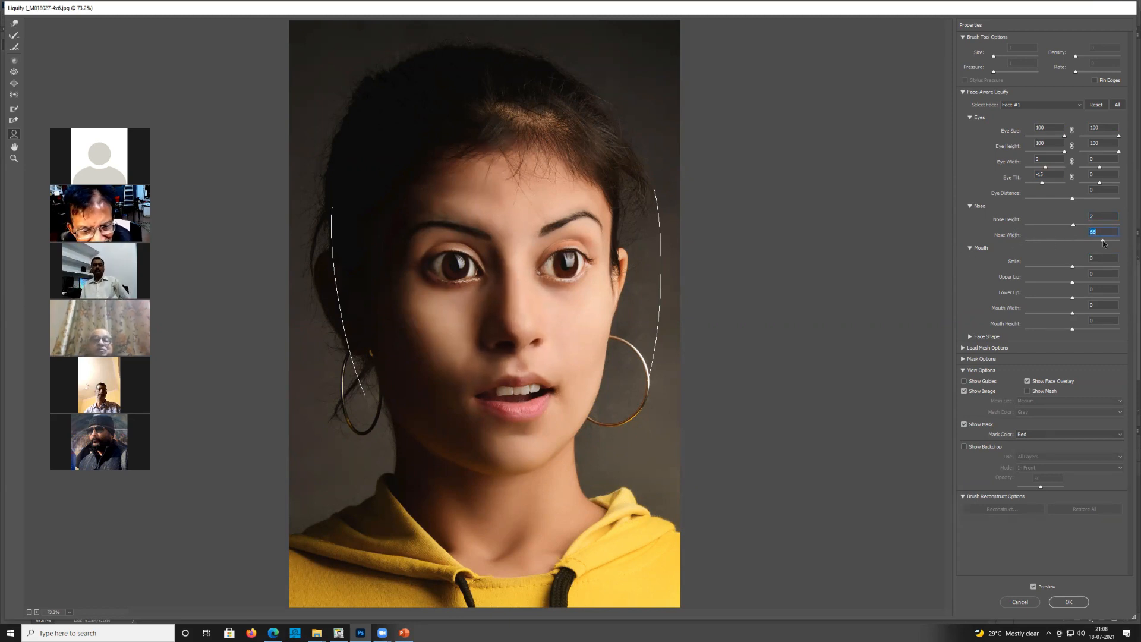
pyautogui.moveTo(1057, 240); pyautogui.dragTo(1103, 242)
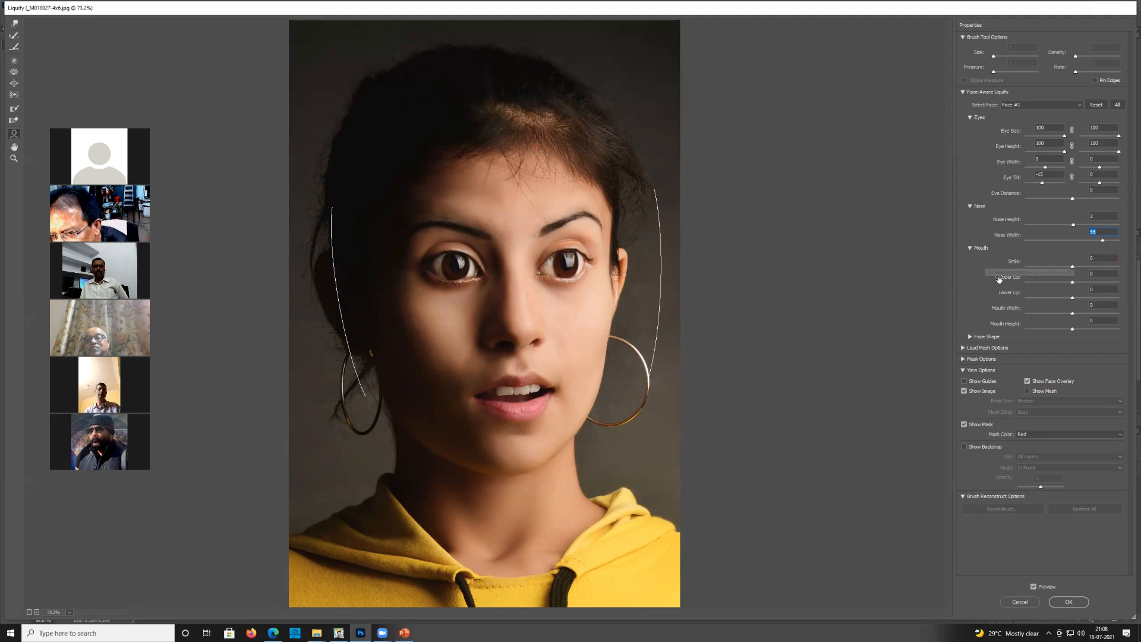
# Reshape the mouth with Smile -16, Upper Lip 15, Lower Lip -17 and Mouth Width -51
pyautogui.click(1072, 267)
pyautogui.moveTo(1089, 268); pyautogui.dragTo(1123, 260)
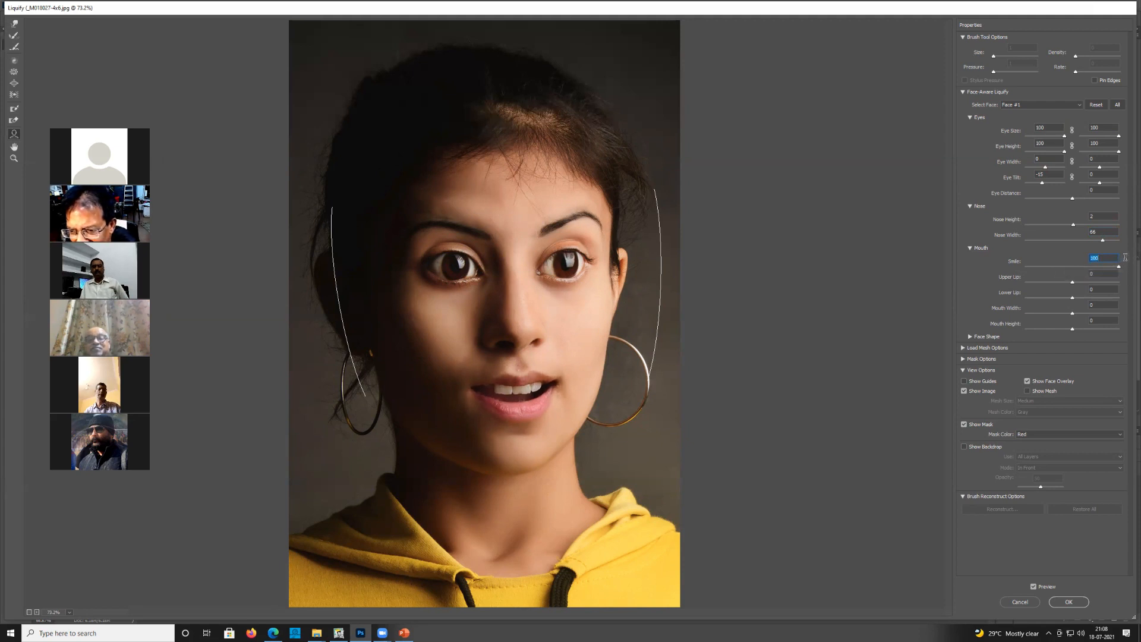
pyautogui.moveTo(1118, 266); pyautogui.dragTo(1064, 265)
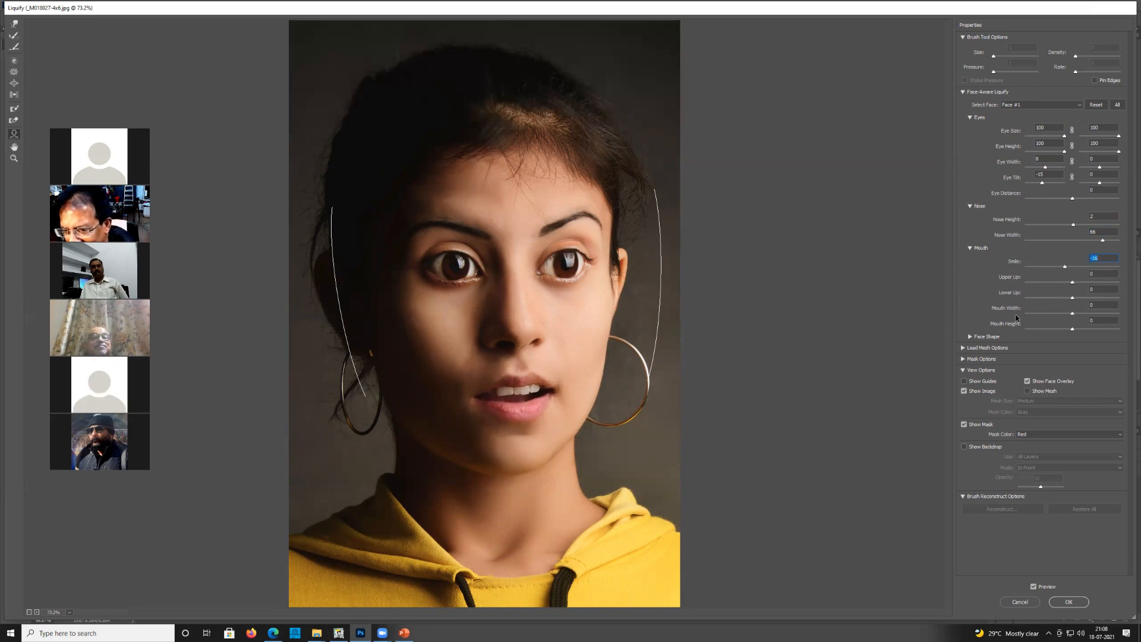
pyautogui.moveTo(1071, 283); pyautogui.dragTo(1066, 309)
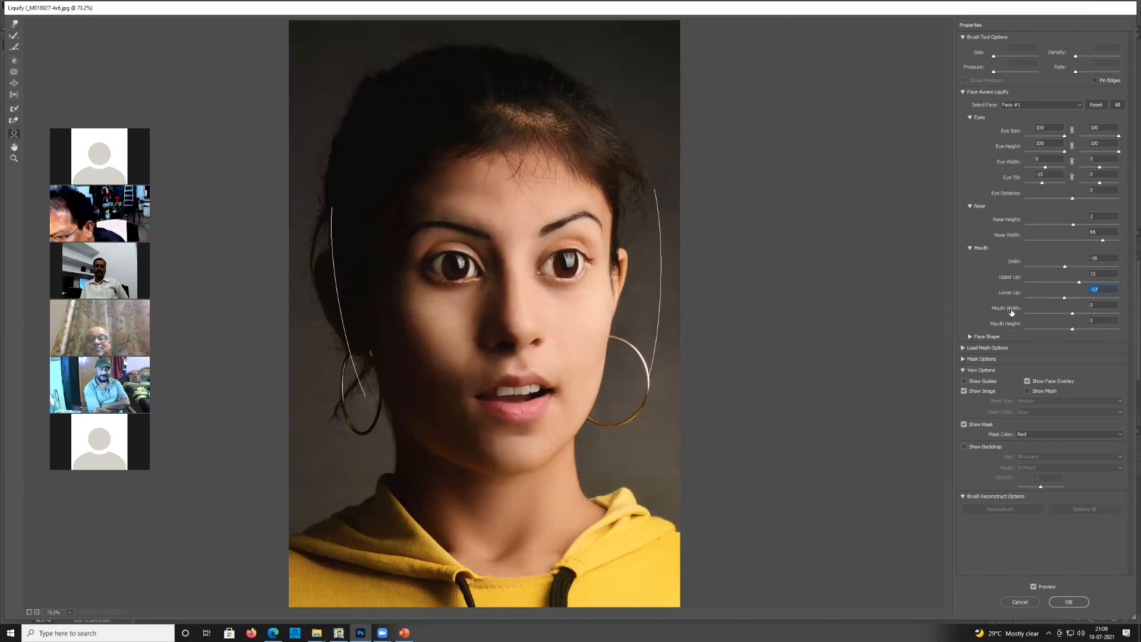
pyautogui.click(1072, 314)
pyautogui.moveTo(1089, 309); pyautogui.dragTo(1103, 304)
pyautogui.moveTo(1015, 311); pyautogui.dragTo(1127, 308)
pyautogui.moveTo(1054, 311)
pyautogui.mouseDown()
pyautogui.moveTo(1028, 312)
pyautogui.moveTo(1122, 309)
pyautogui.moveTo(1048, 315)
pyautogui.mouseUp()
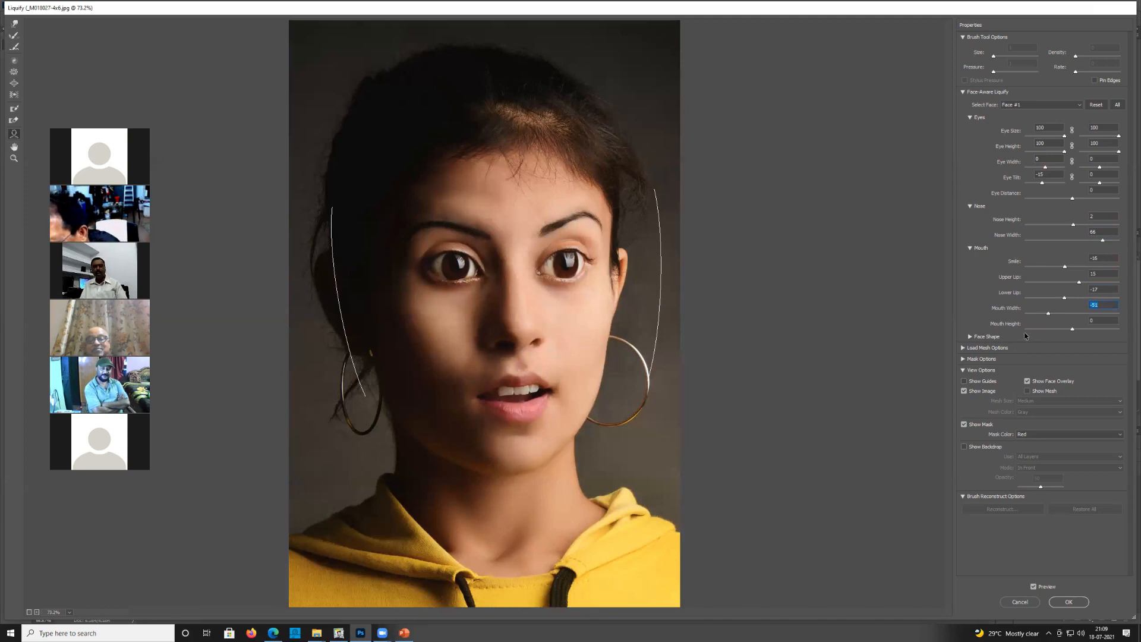
# Adjust the face shape with Forehead 30, Chin Height -47, Jawline 59 and Face Width -100
pyautogui.click(969, 337)
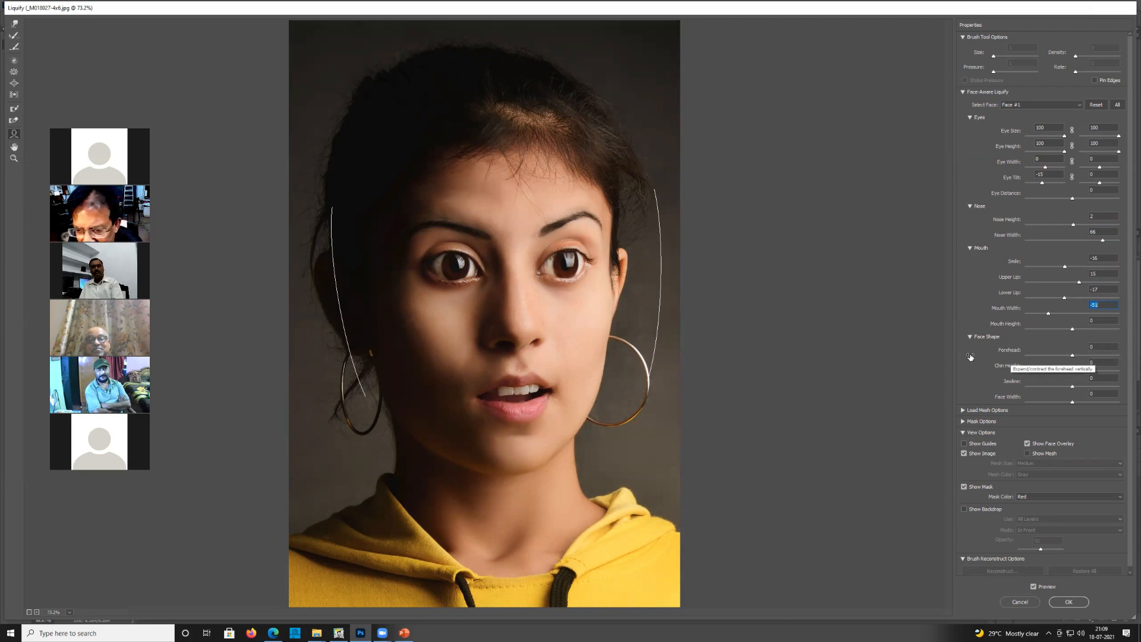
pyautogui.click(1072, 355)
pyautogui.moveTo(1072, 358)
pyautogui.mouseDown()
pyautogui.moveTo(1002, 356)
pyautogui.moveTo(1118, 358)
pyautogui.moveTo(933, 359)
pyautogui.moveTo(1118, 357)
pyautogui.moveTo(1003, 370)
pyautogui.moveTo(1099, 352)
pyautogui.moveTo(1086, 354)
pyautogui.mouseUp()
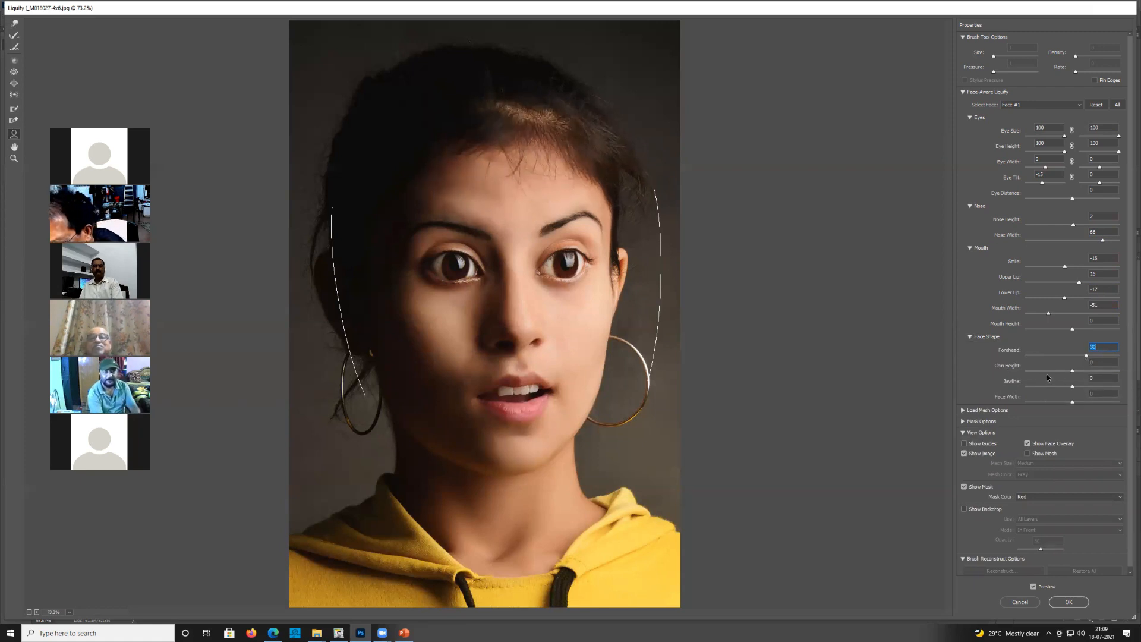
pyautogui.click(1069, 373)
pyautogui.moveTo(1070, 372)
pyautogui.mouseDown()
pyautogui.moveTo(1103, 366)
pyautogui.moveTo(1012, 378)
pyautogui.moveTo(1050, 369)
pyautogui.mouseUp()
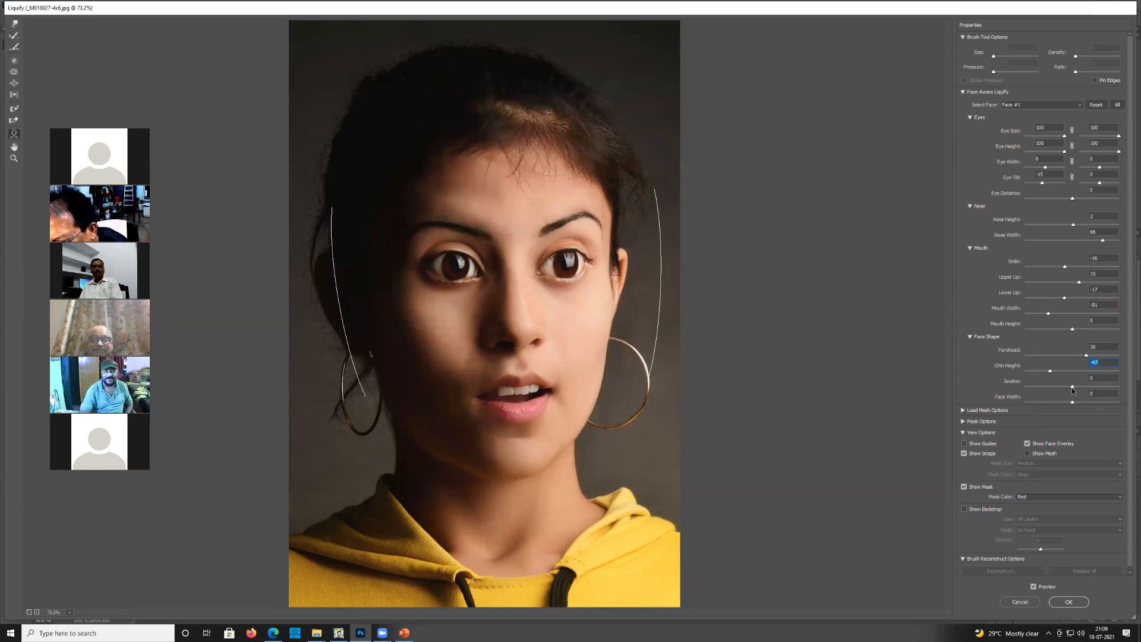
pyautogui.moveTo(1072, 386)
pyautogui.mouseDown()
pyautogui.moveTo(1108, 388)
pyautogui.moveTo(997, 406)
pyautogui.moveTo(1115, 388)
pyautogui.moveTo(993, 403)
pyautogui.moveTo(1090, 397)
pyautogui.mouseUp()
pyautogui.click(1072, 403)
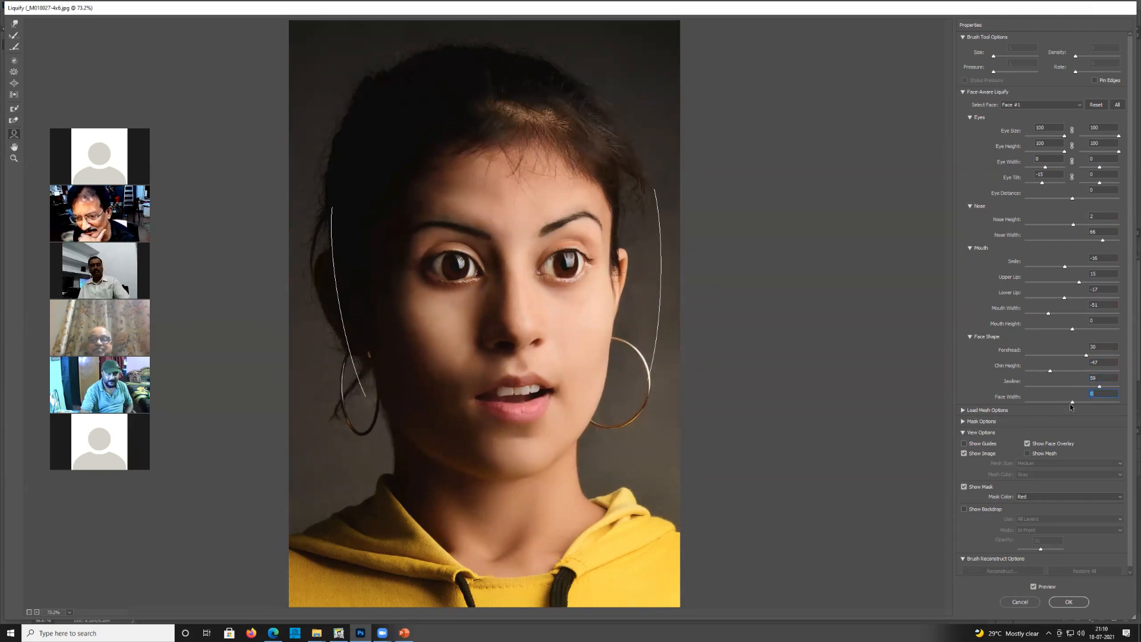
pyautogui.moveTo(1071, 403); pyautogui.dragTo(1008, 412)
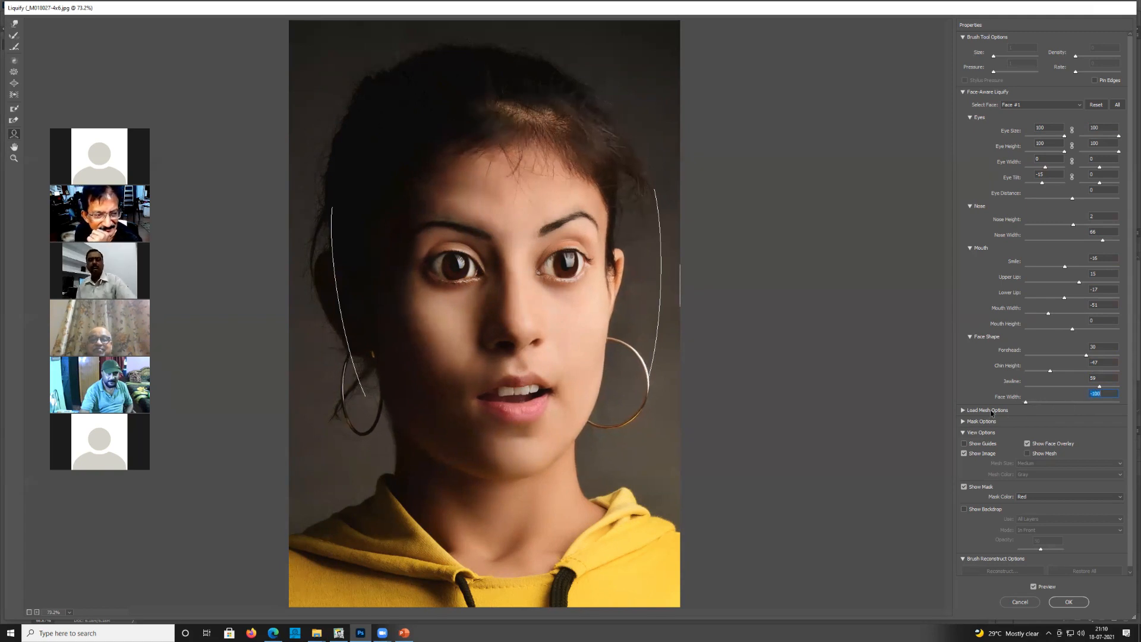
# Leave Liquify and close the _M018027-4x6.jpg portrait
pyautogui.moveTo(543, 369)
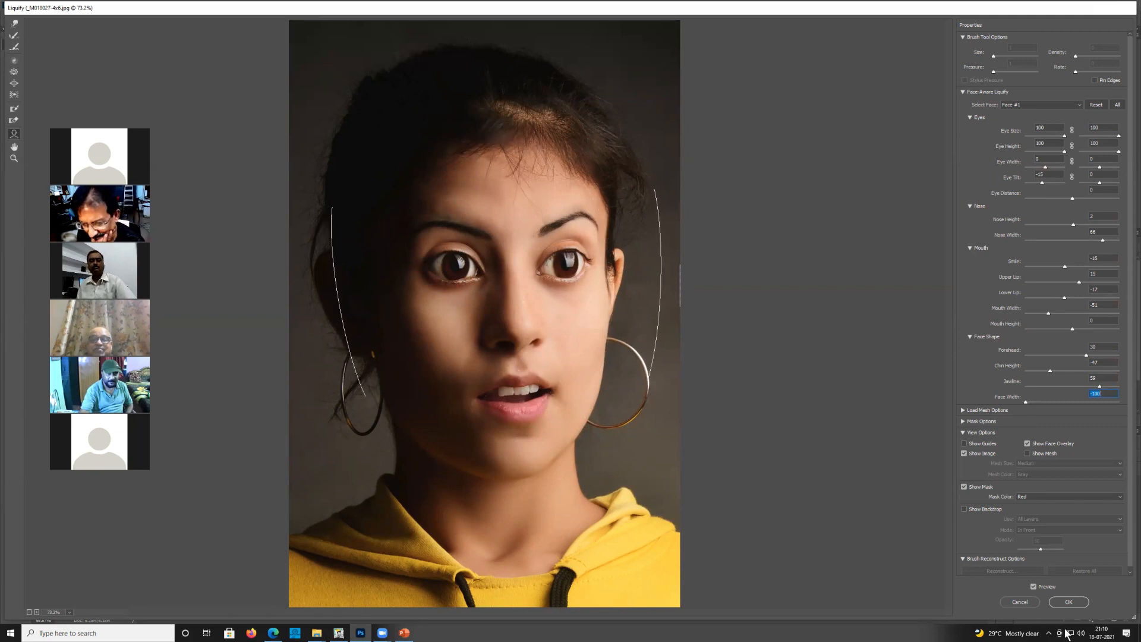
pyautogui.click(1068, 602)
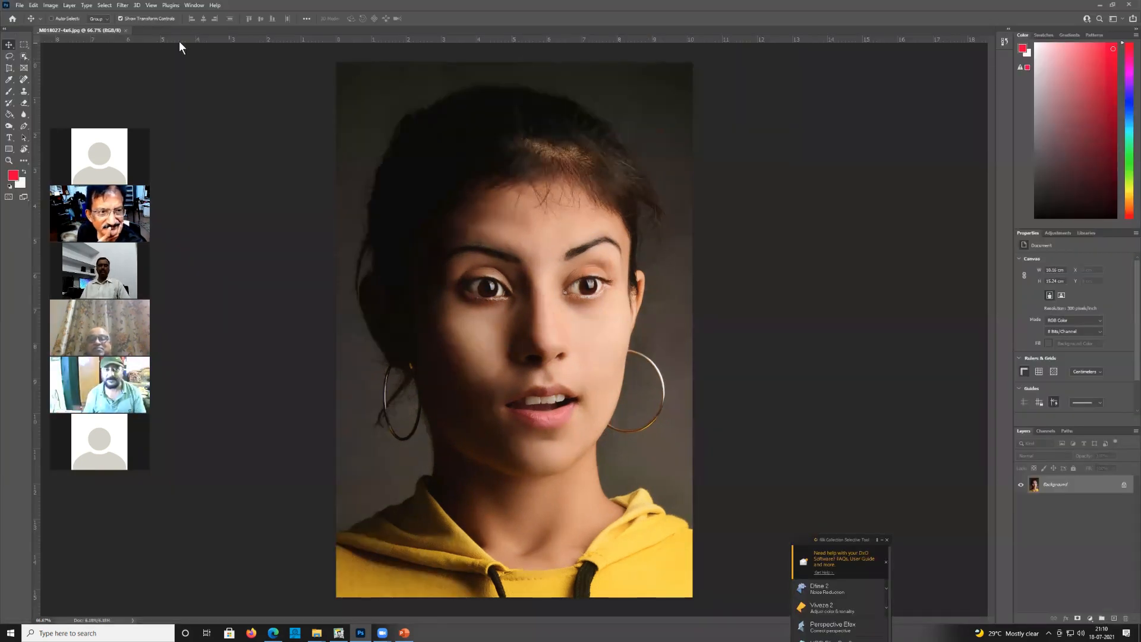
pyautogui.click(125, 30)
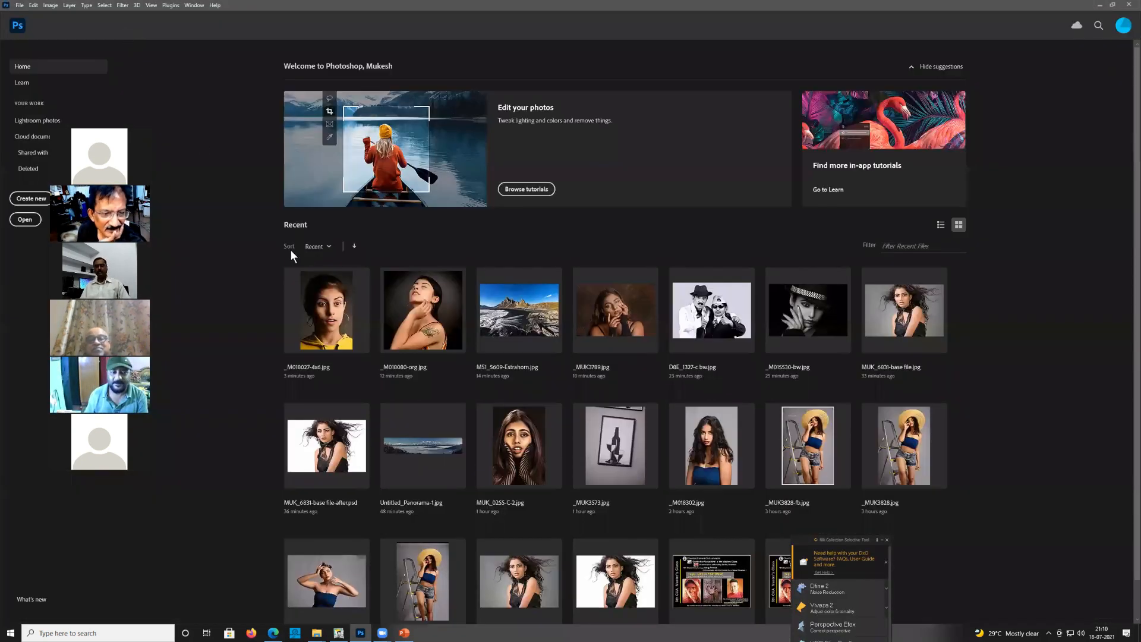